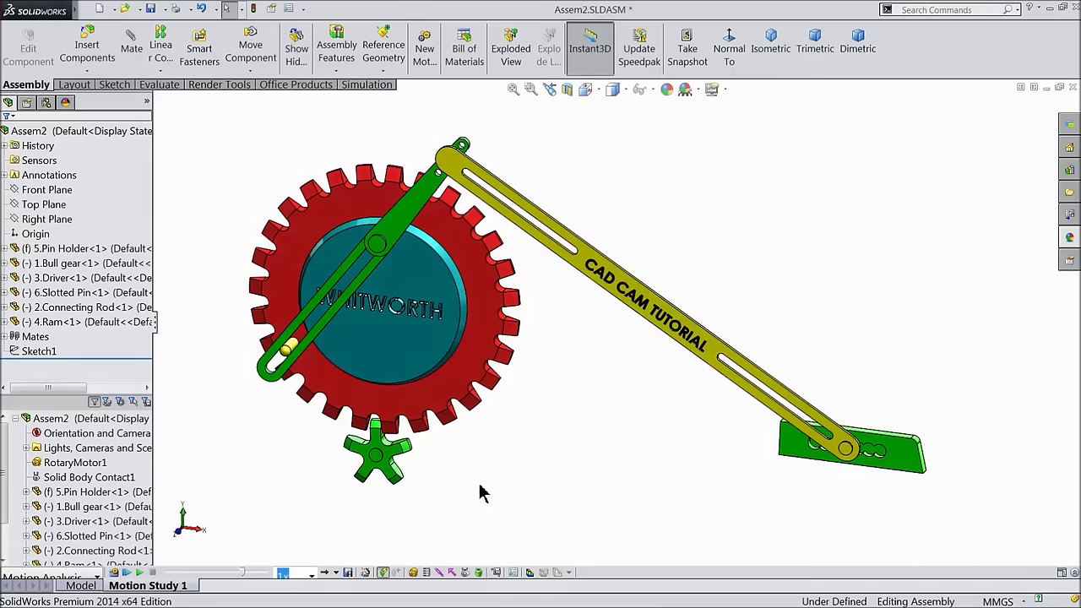
# - Play the Whitworth mechanism's motion study to examine how the gear, slotted link and ram move
pyautogui.click(139, 571)
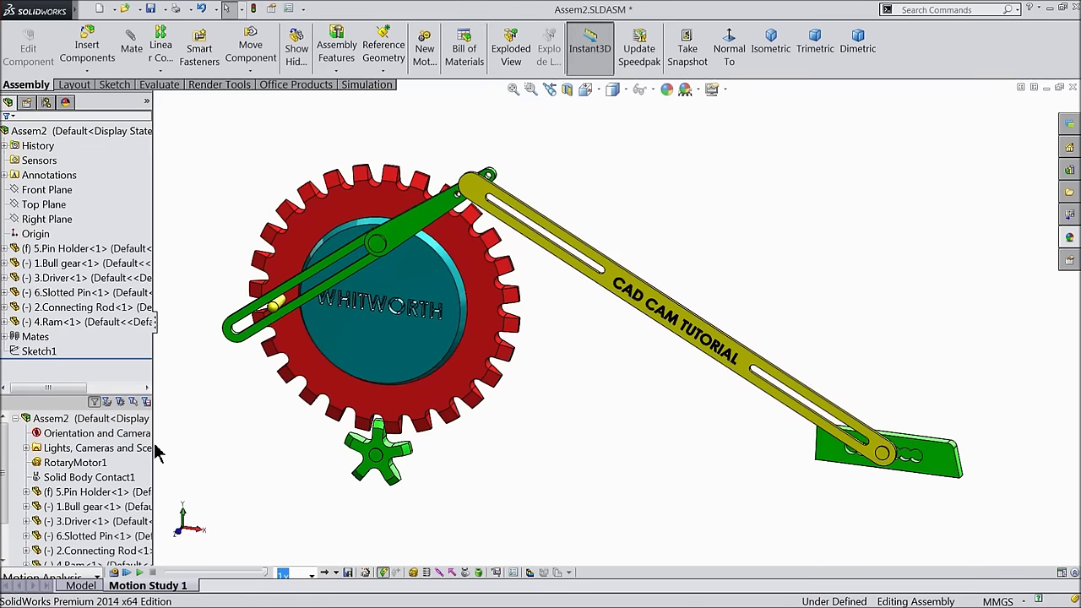
pyautogui.click(139, 572)
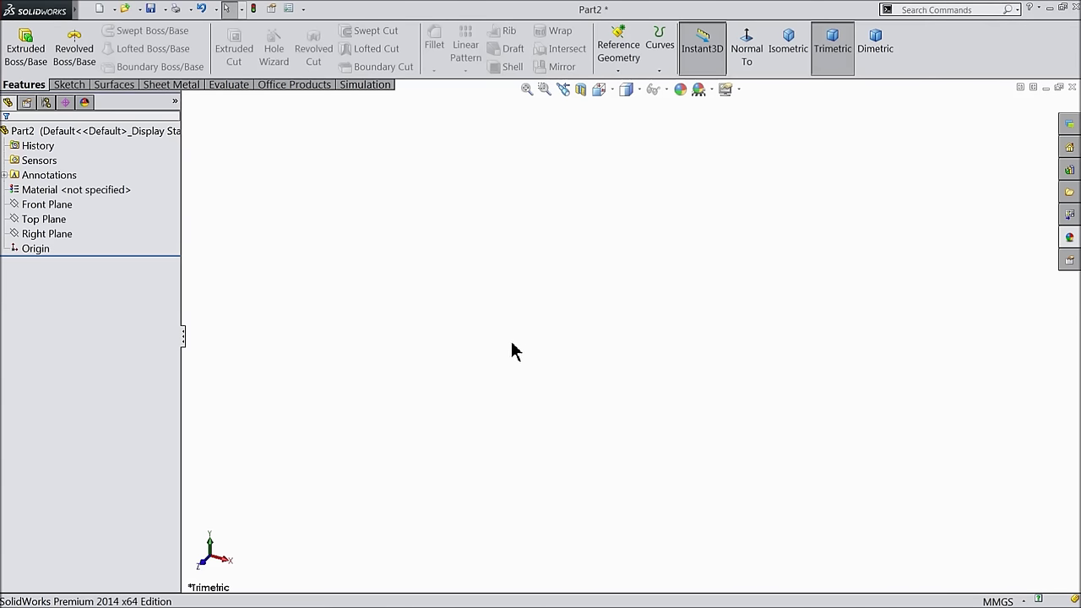
# - Sketch two concentric circles on the Front Plane, centred on the origin, with radii of about 111 mm and 34 mm
pyautogui.click(24, 206)
pyautogui.click(23, 191)
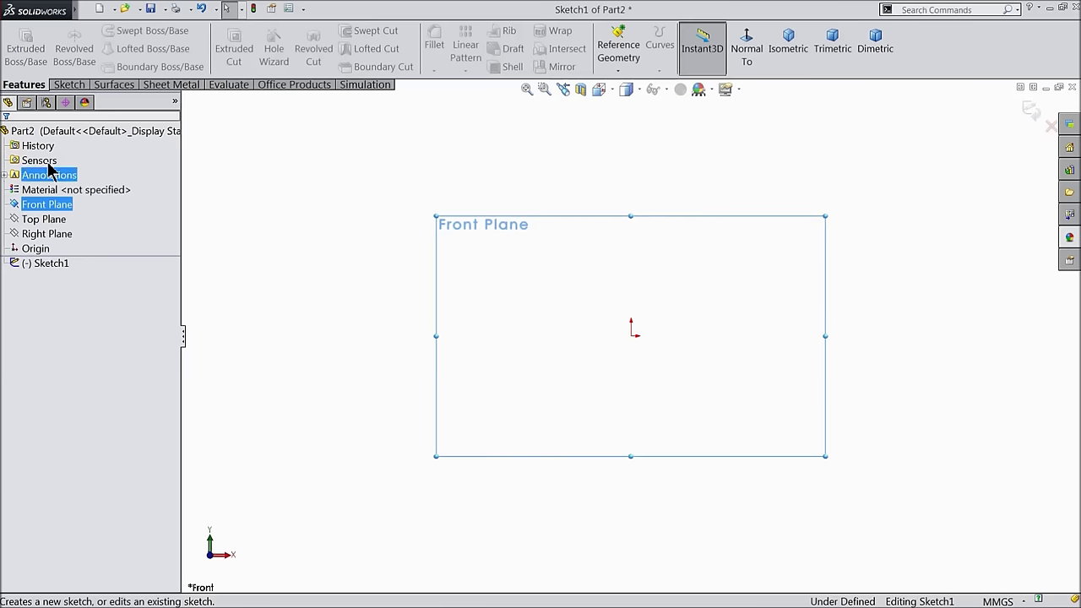
pyautogui.click(71, 85)
pyautogui.click(122, 32)
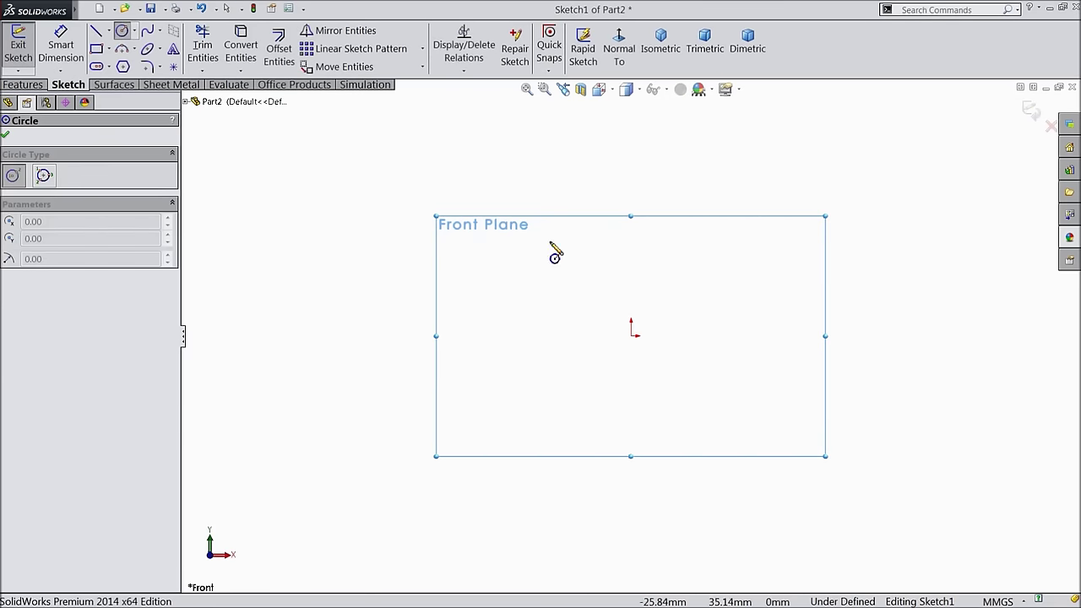
pyautogui.click(639, 335)
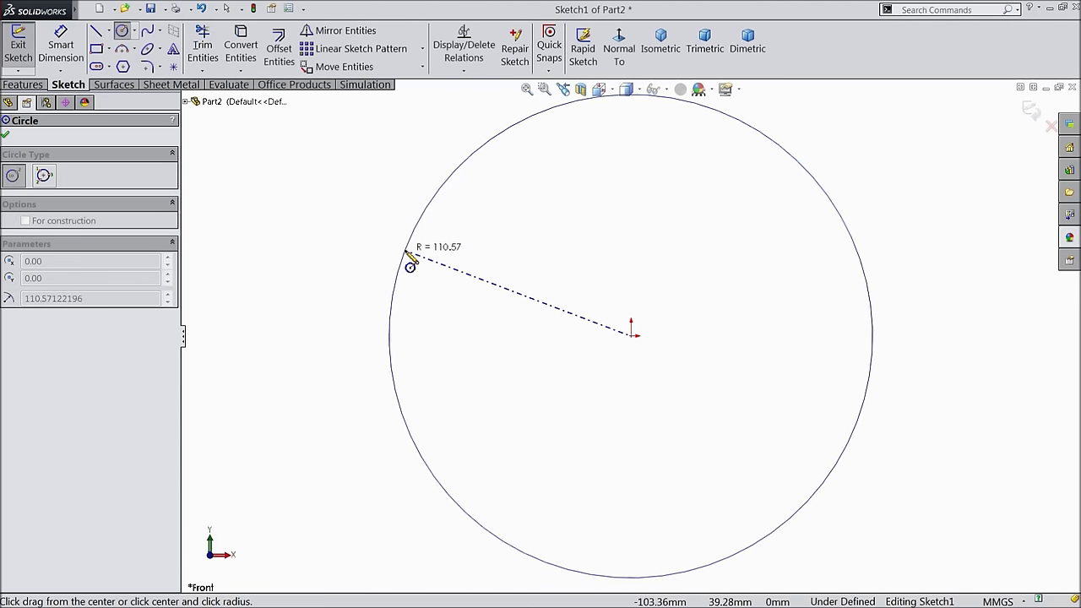
pyautogui.click(404, 251)
pyautogui.click(632, 336)
pyautogui.click(557, 335)
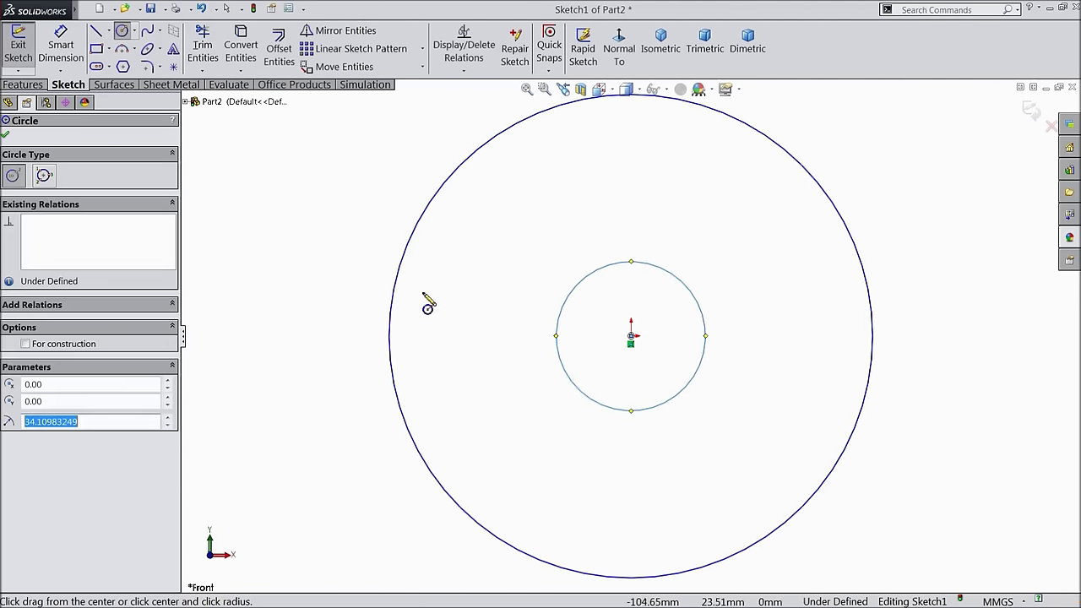
pyautogui.click(122, 31)
# - Dimension the outer circle's diameter to 200 mm and the inner circle's diameter to 50 mm
pyautogui.click(60, 49)
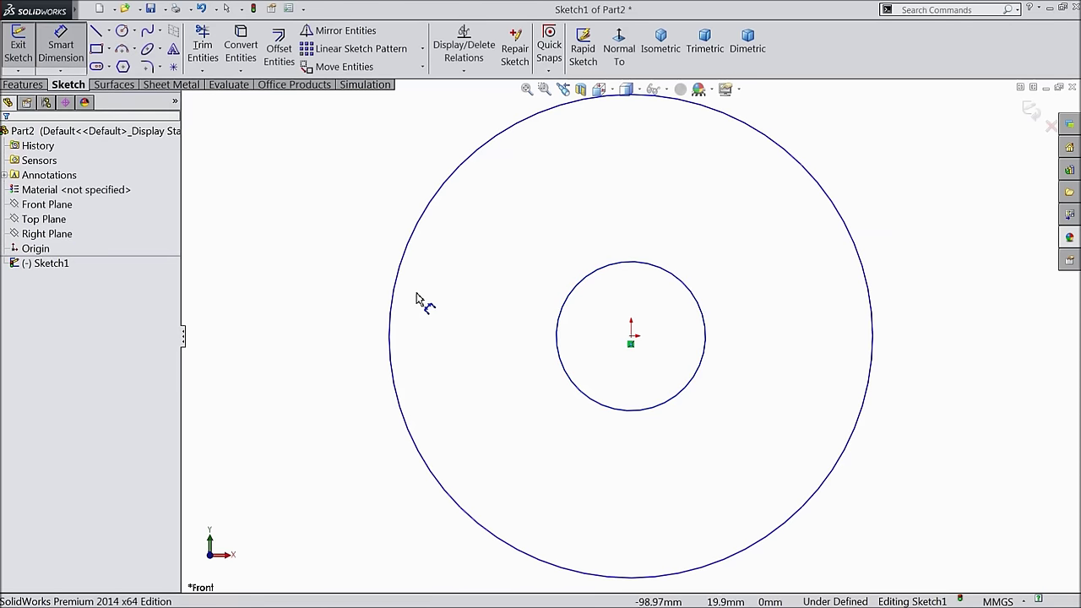
pyautogui.click(393, 307)
pyautogui.click(310, 305)
pyautogui.write('200')
pyautogui.click(244, 282)
pyautogui.click(558, 330)
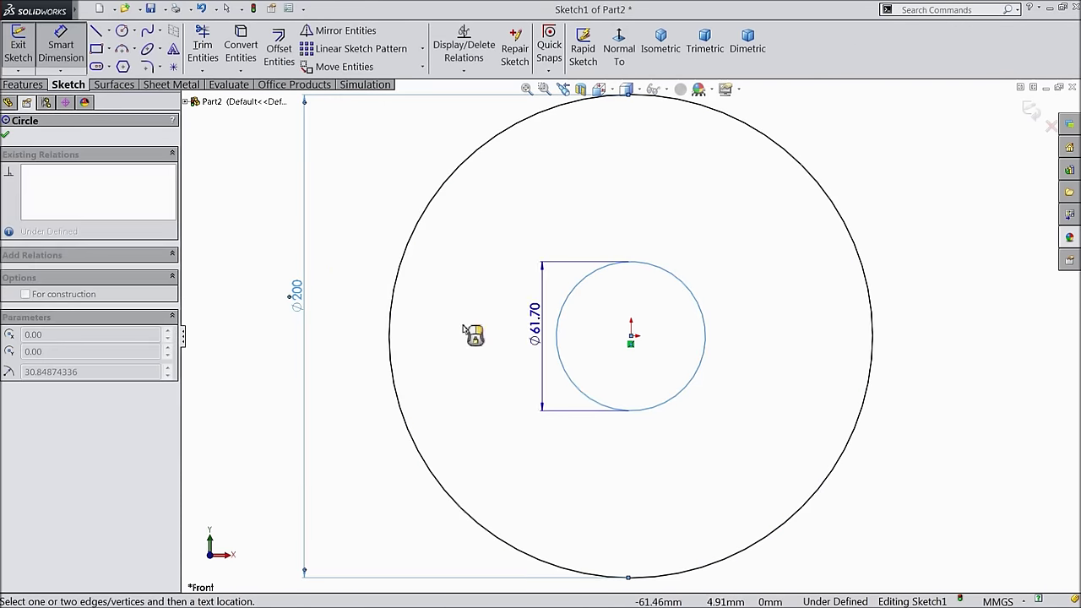
pyautogui.click(342, 321)
pyautogui.write('50')
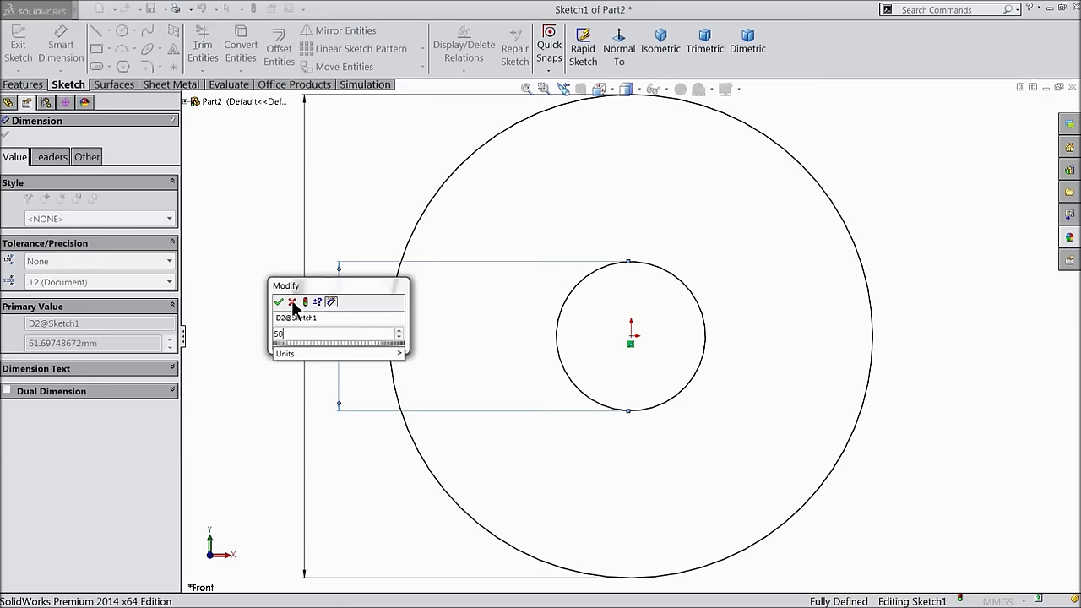
pyautogui.click(280, 304)
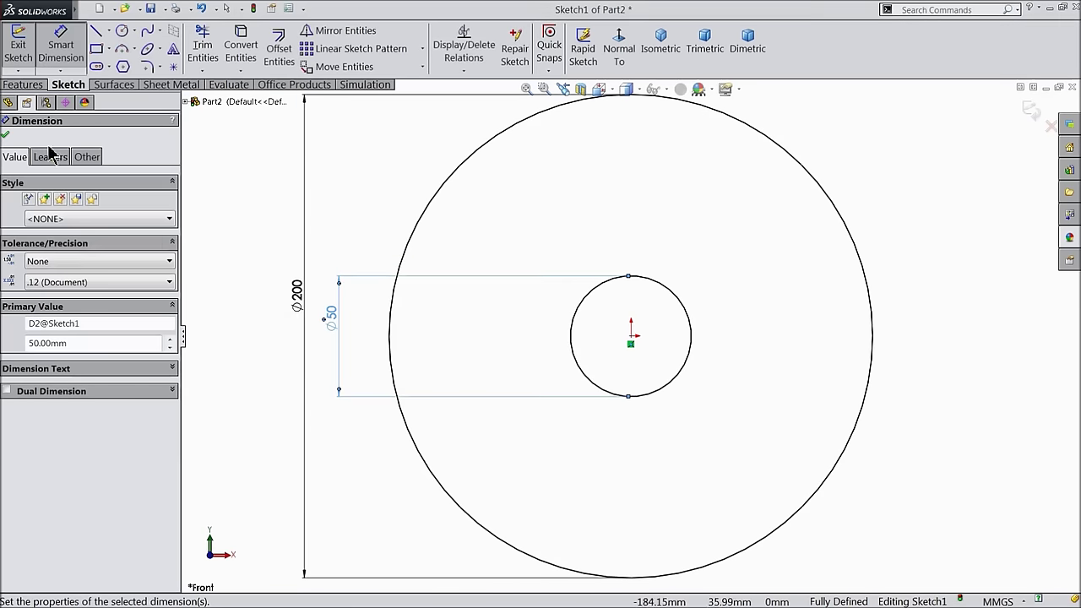
# - Extrude the ring profile with a blind depth of 10 mm
pyautogui.click(23, 85)
pyautogui.click(25, 51)
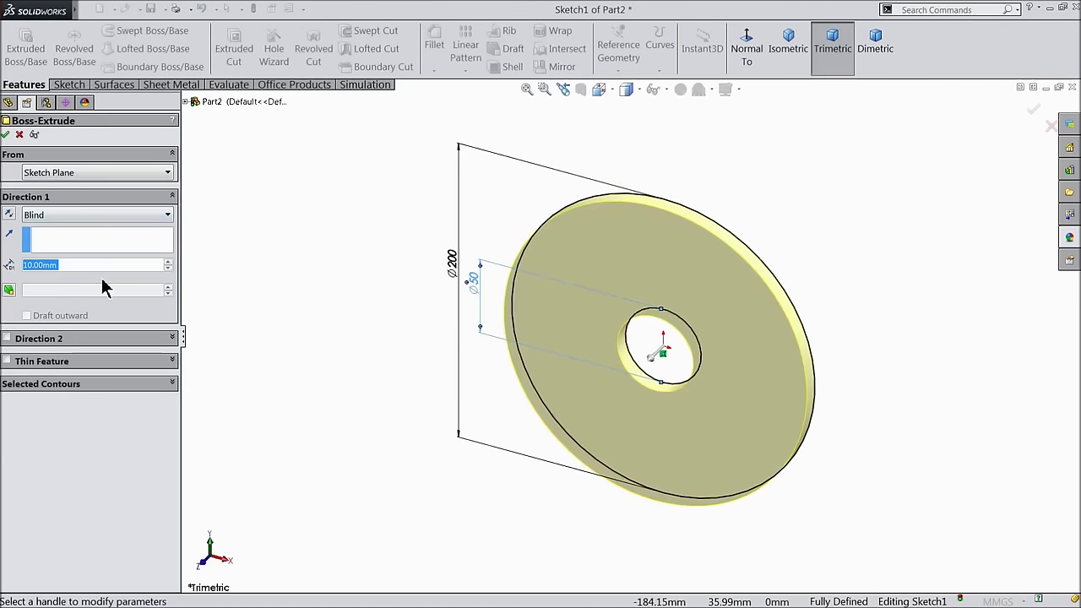
pyautogui.click(7, 135)
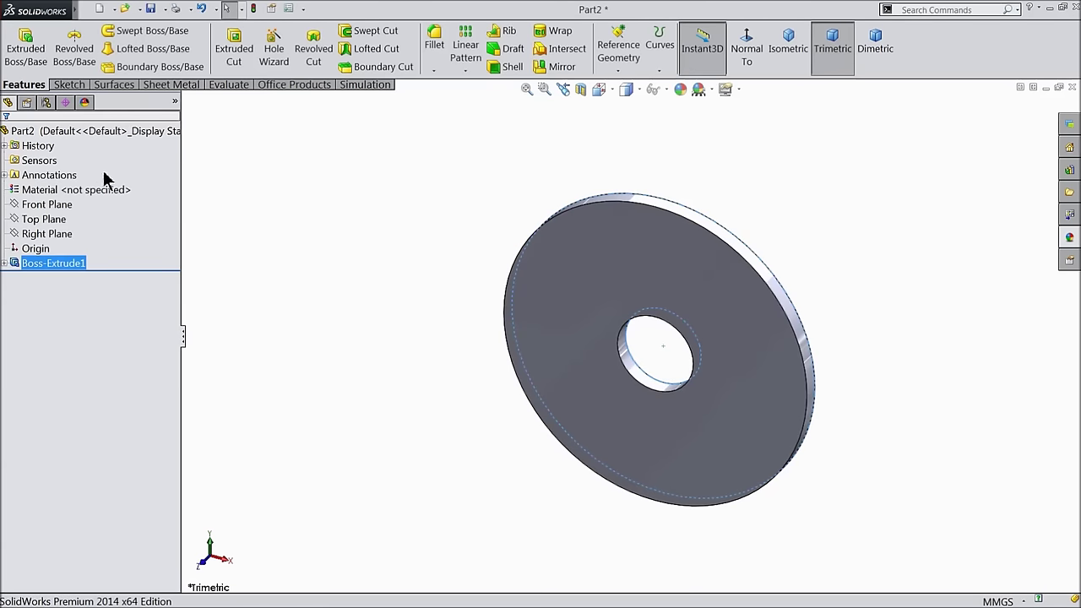
# - Apply the Red appearance to the whole part
pyautogui.click(98, 132)
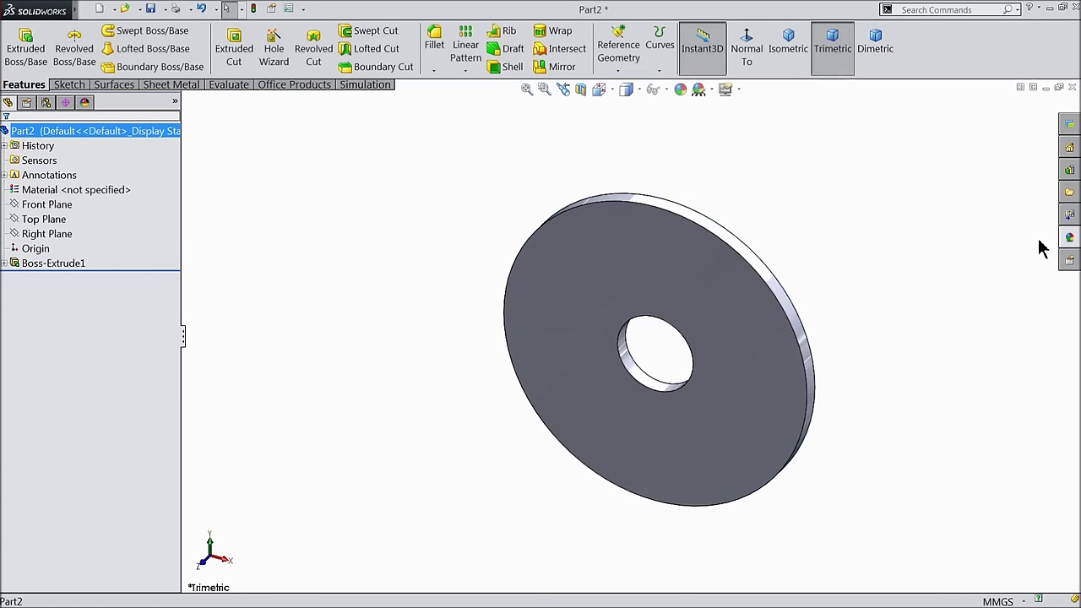
pyautogui.click(1068, 237)
pyautogui.scroll(2, 1030, 425)
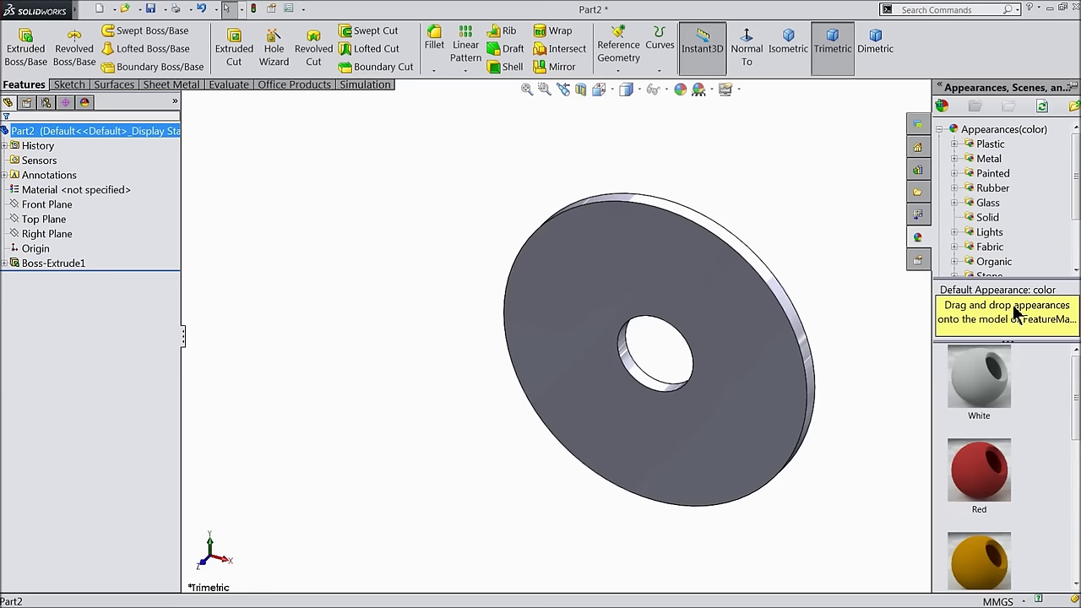
pyautogui.doubleClick(989, 490)
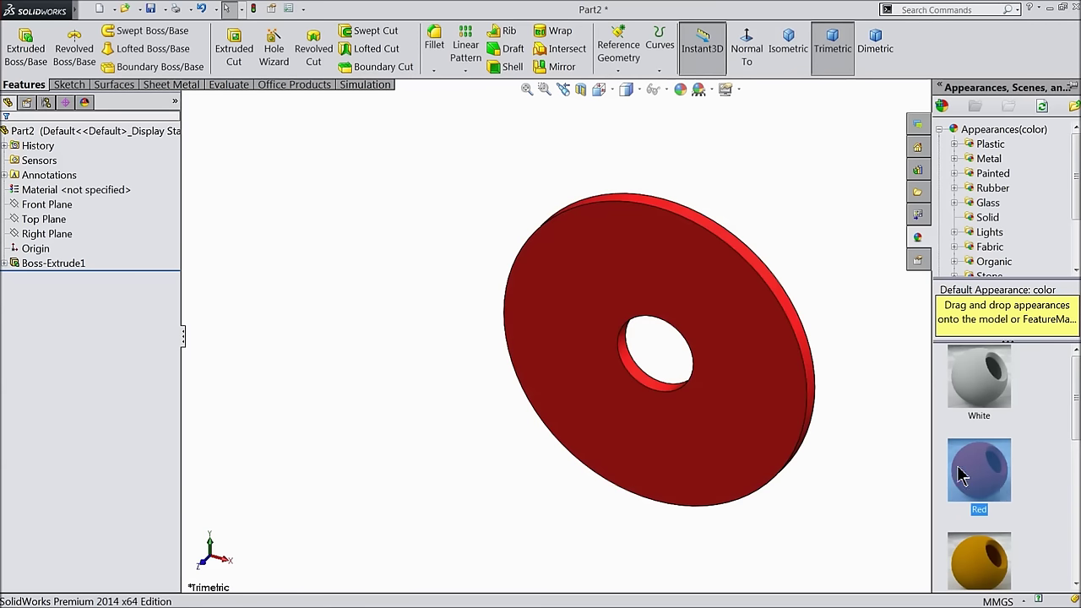
# - Chamfer the outer edge of the disc's front face with 10 mm distance, 20° angle and flipped direction
pyautogui.scroll(-3, 851, 368)
pyautogui.moveTo(796, 301)
pyautogui.mouseDown(button='middle')
pyautogui.moveTo(827, 224)
pyautogui.moveTo(813, 290)
pyautogui.mouseUp(button='middle')
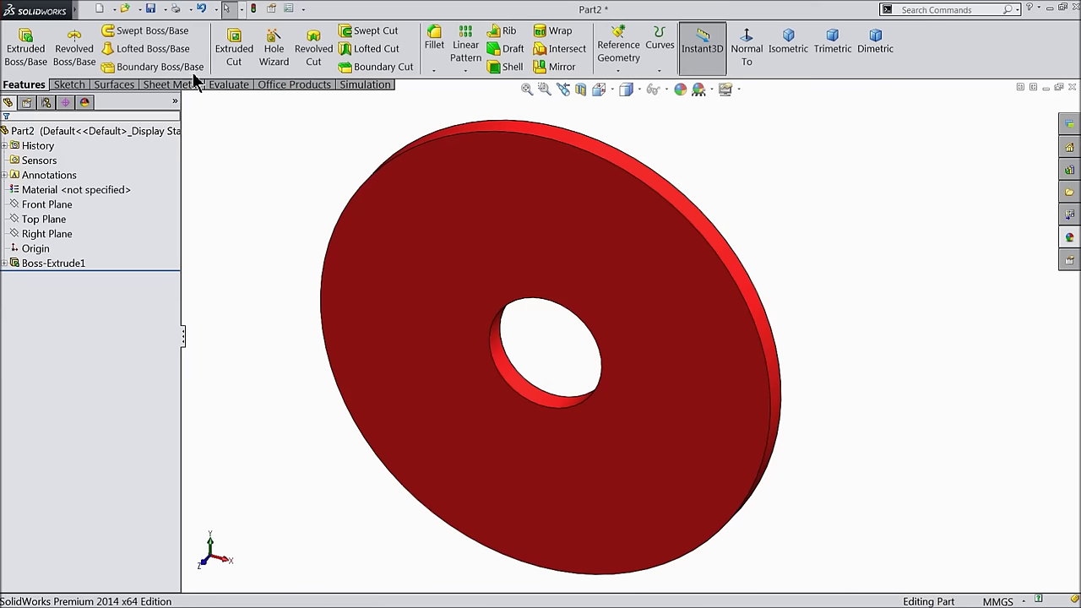
pyautogui.click(436, 71)
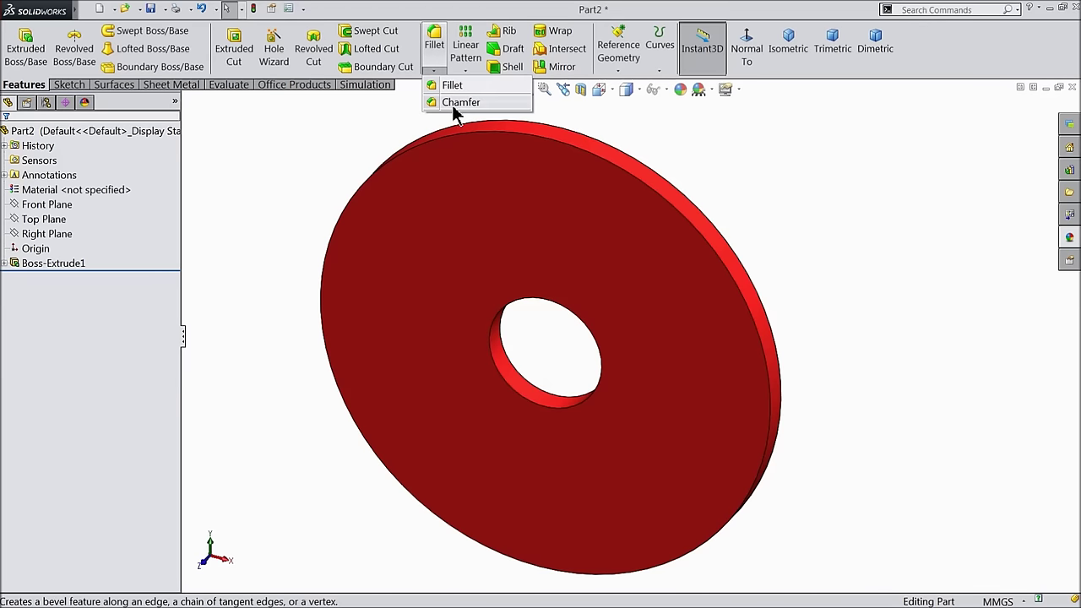
pyautogui.click(449, 100)
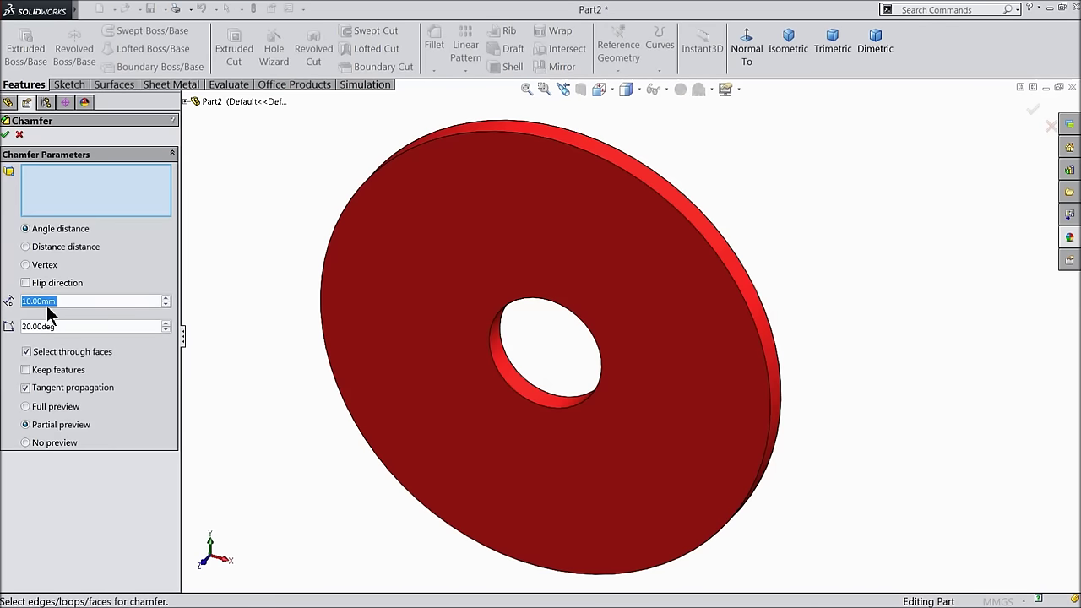
pyautogui.click(481, 139)
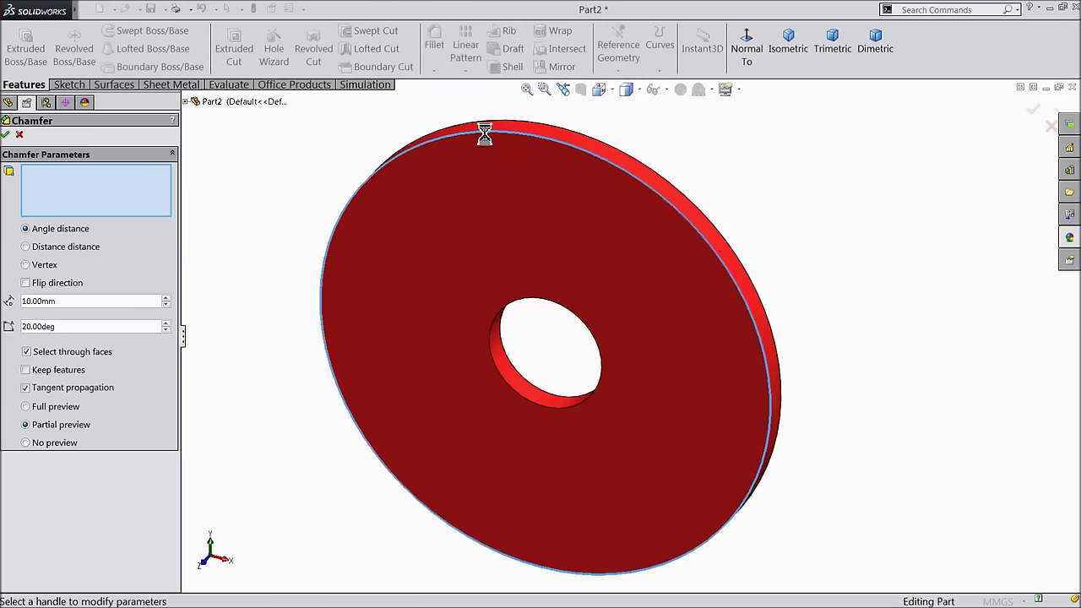
pyautogui.click(26, 283)
pyautogui.click(5, 135)
# - Chamfer the outer edge on the opposite side of the disc with 10 mm distance and 20° angle
pyautogui.moveTo(273, 203); pyautogui.dragTo(225, 208, button='middle')
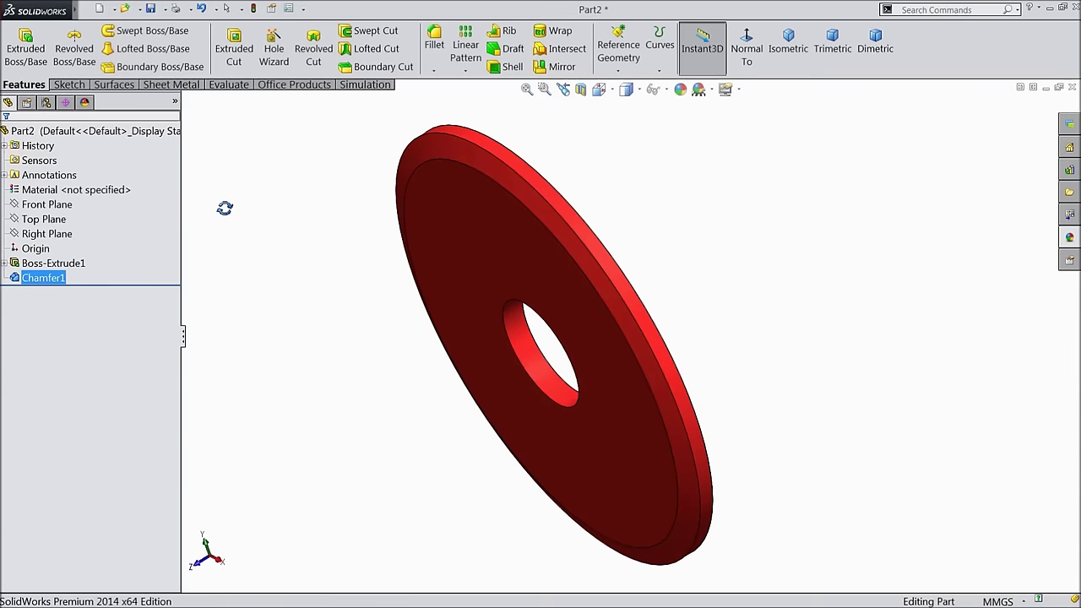
pyautogui.click(434, 70)
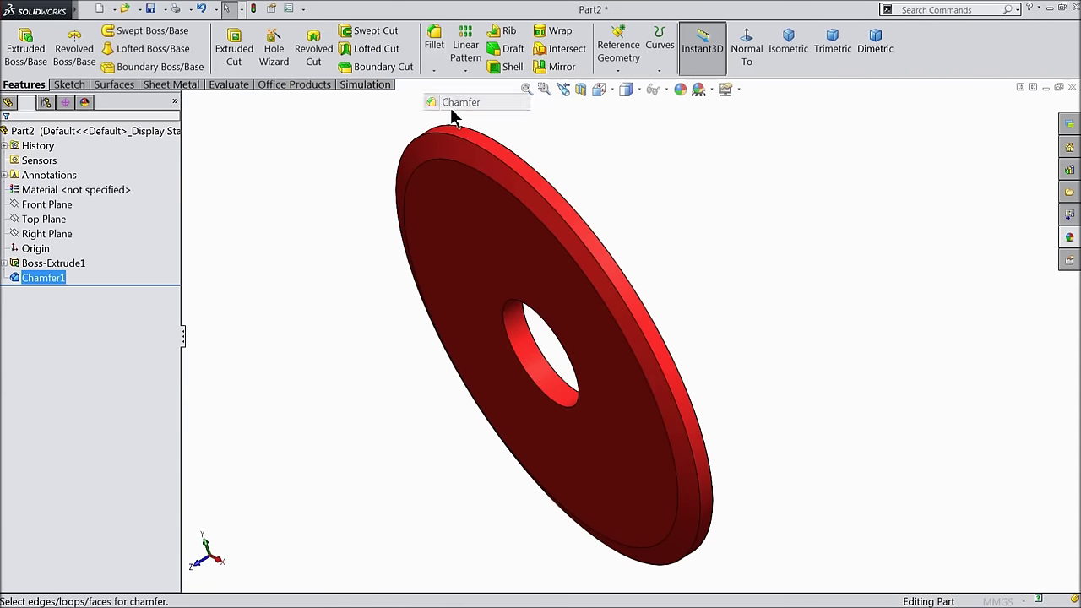
pyautogui.click(453, 101)
pyautogui.moveTo(586, 181); pyautogui.dragTo(404, 231, button='middle')
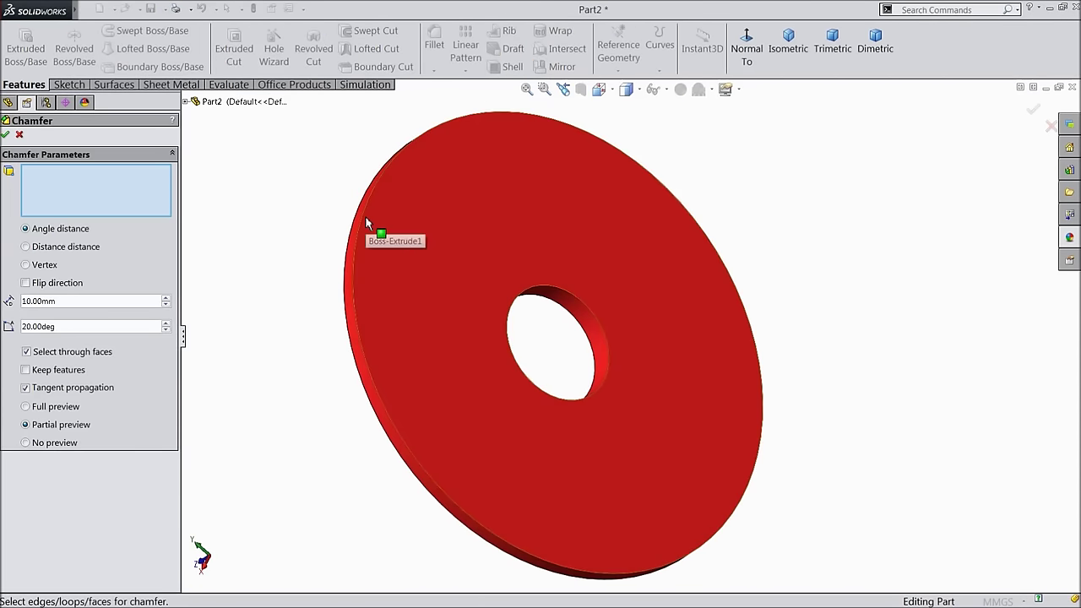
pyautogui.click(364, 216)
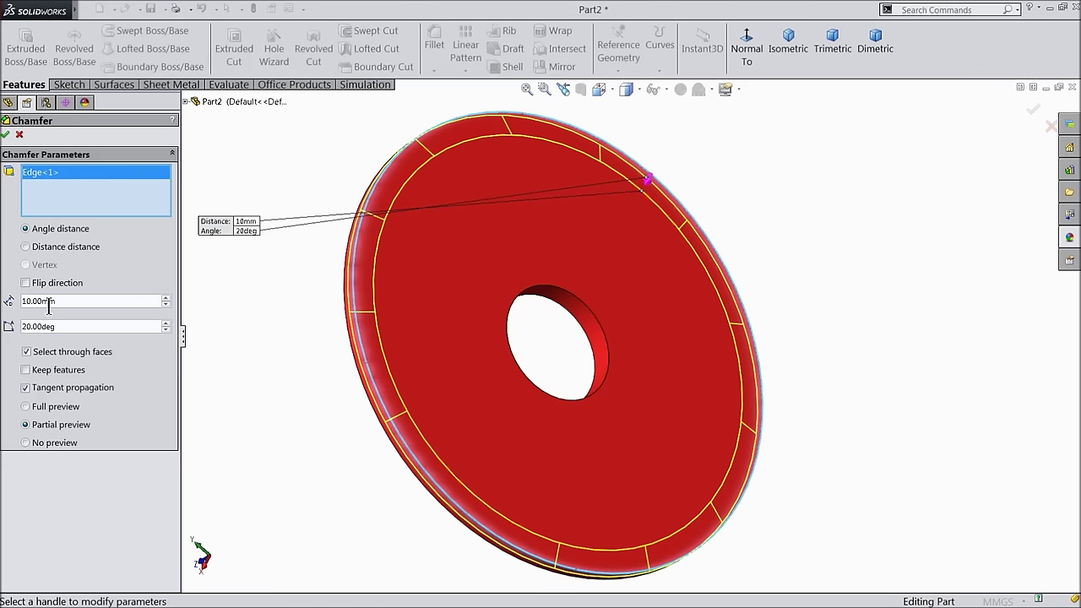
pyautogui.click(6, 135)
# - Start a new sketch on the disc's flat front face and view it head-on
pyautogui.moveTo(257, 334); pyautogui.dragTo(628, 264, button='middle')
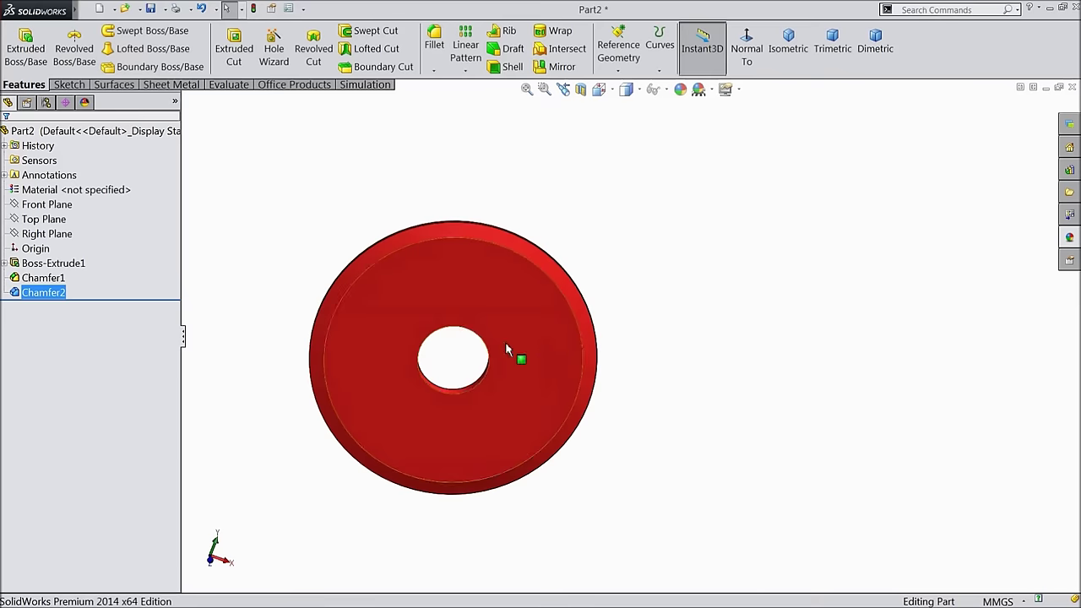
pyautogui.scroll(-3, 489, 338)
pyautogui.click(498, 269)
pyautogui.click(493, 250)
pyautogui.click(748, 48)
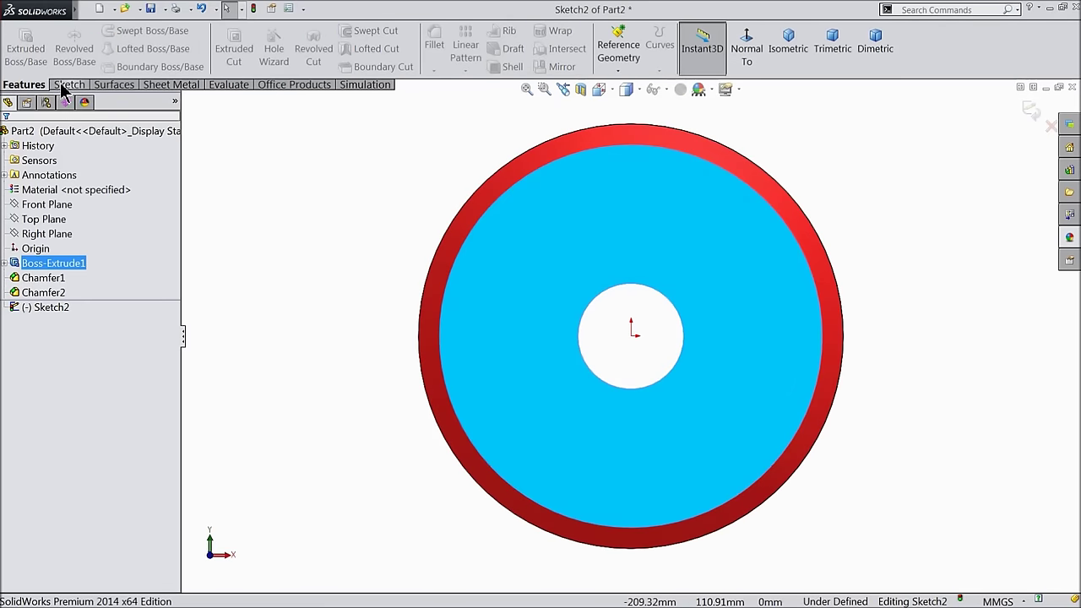
# - Draw a vertical construction line about 86 mm long from the origin up to just inside the chamfer's inner edge
pyautogui.click(68, 84)
pyautogui.click(133, 31)
pyautogui.click(109, 49)
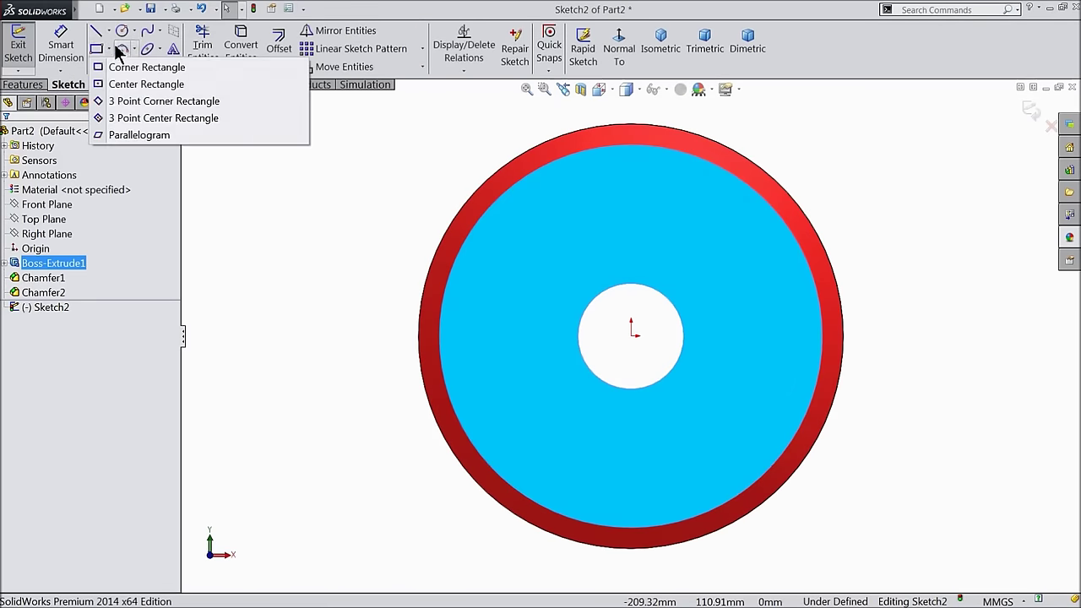
pyautogui.click(110, 31)
pyautogui.click(122, 66)
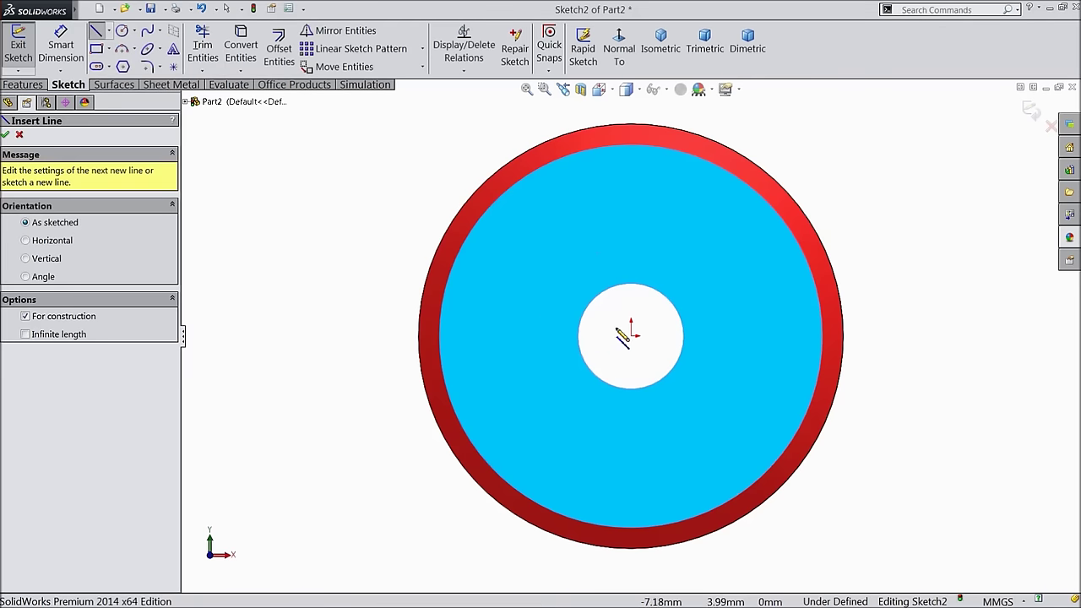
pyautogui.click(632, 337)
pyautogui.click(630, 152)
pyautogui.rightClick(762, 132)
pyautogui.click(781, 124)
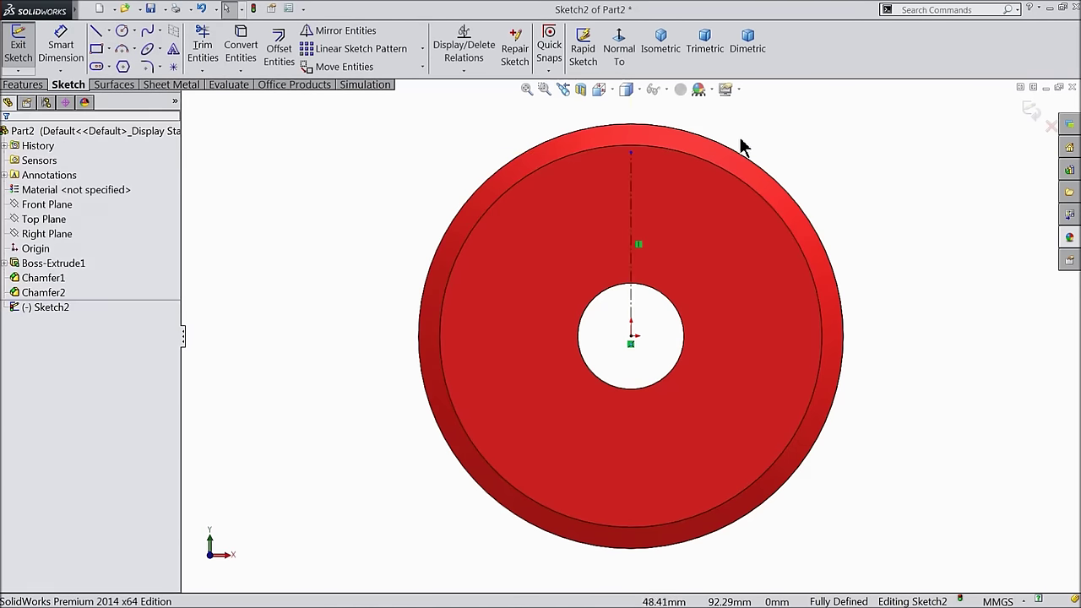
# - Sketch a circle about 16 mm in diameter centred on the upper end of the construction line
pyautogui.scroll(-2, 697, 169)
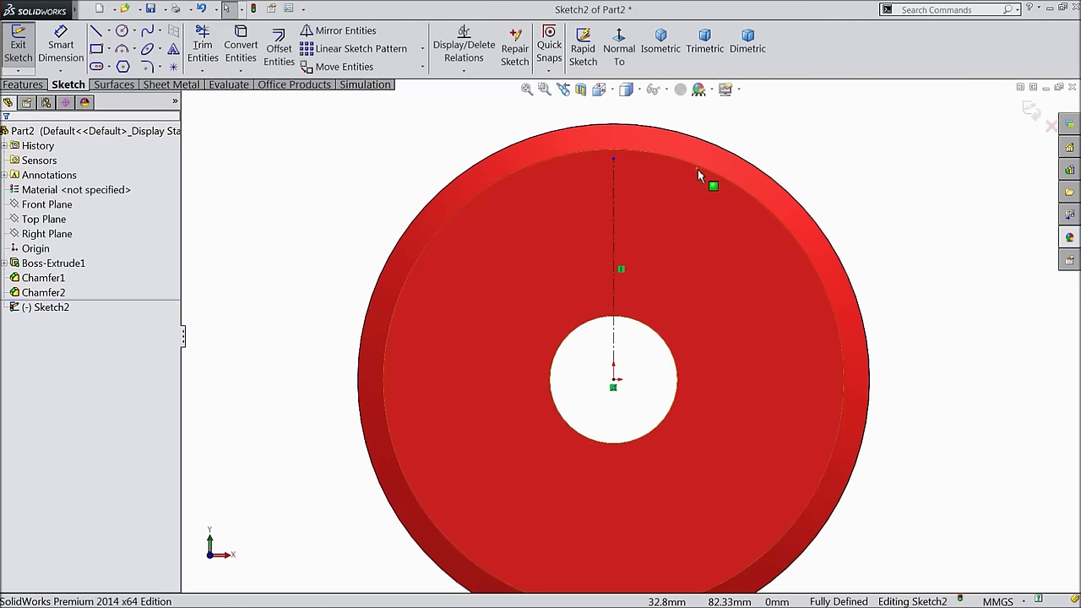
pyautogui.click(122, 33)
pyautogui.scroll(-3, 651, 193)
pyautogui.click(571, 149)
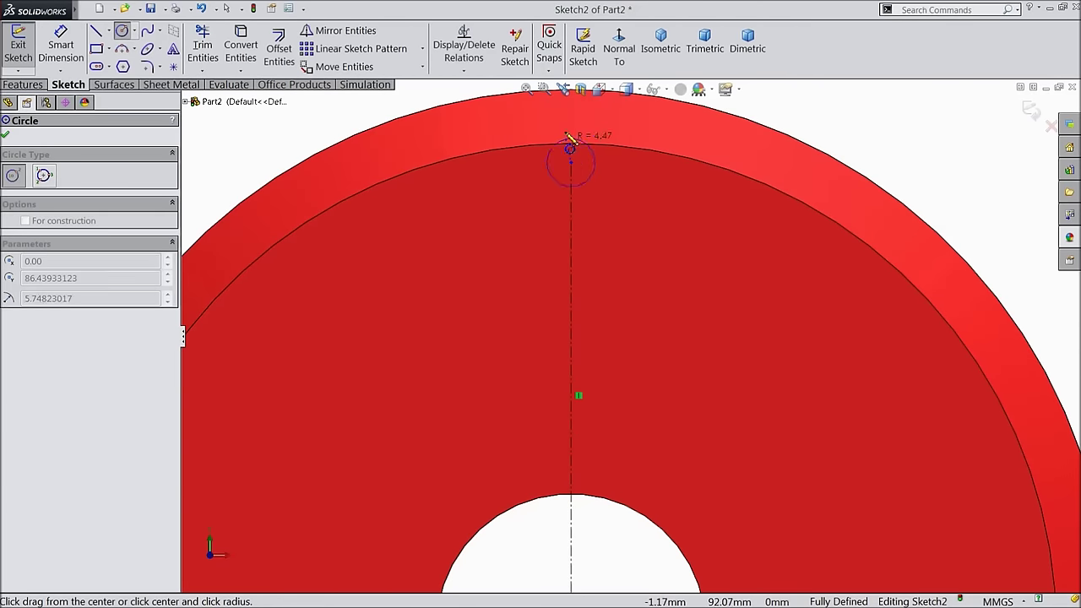
pyautogui.click(567, 122)
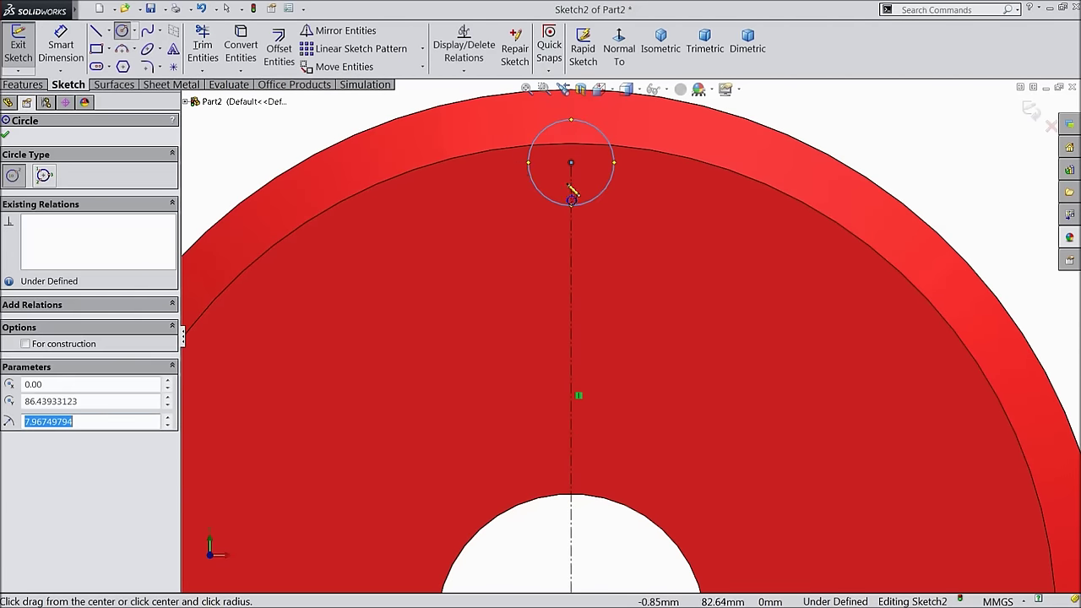
pyautogui.click(124, 32)
# - Dimension the small circle's diameter to 10 mm
pyautogui.click(61, 47)
pyautogui.click(605, 137)
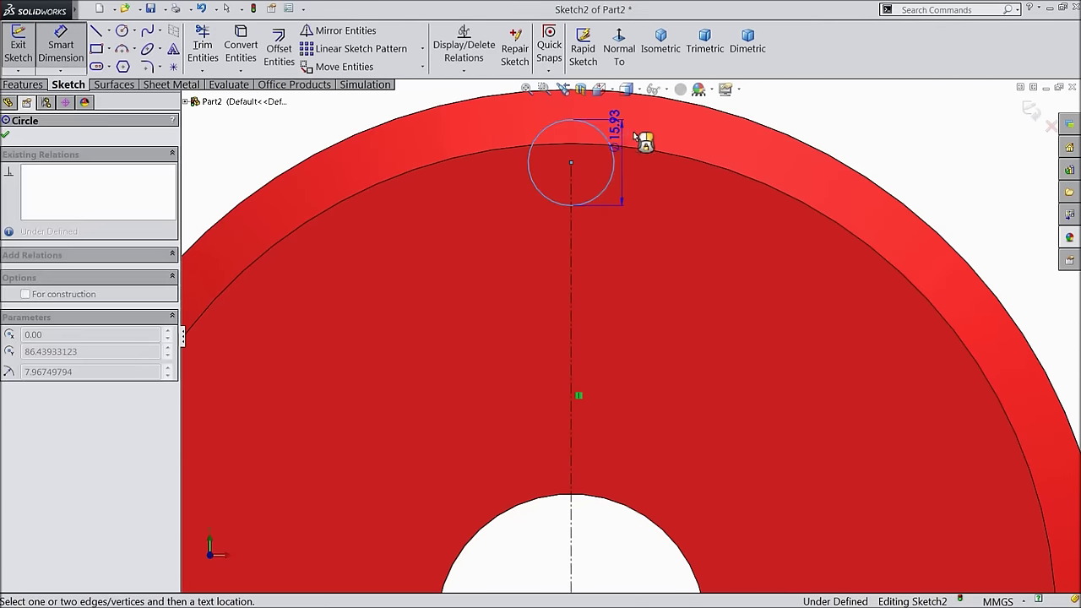
pyautogui.click(807, 172)
pyautogui.write('10')
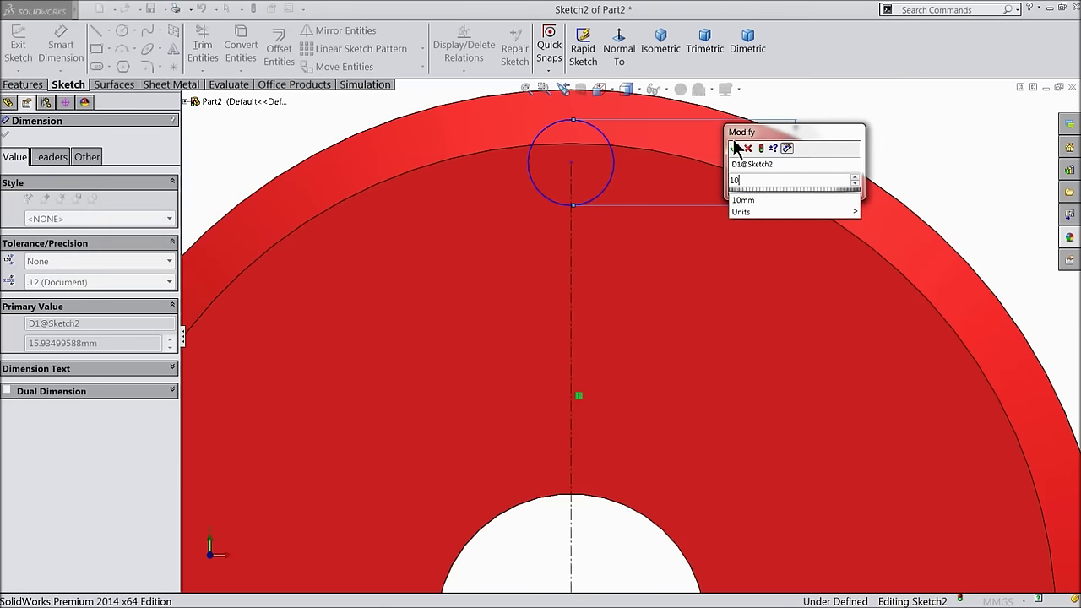
pyautogui.click(733, 147)
# - Dimension the vertical construction line's length to 90 mm
pyautogui.scroll(-4, 723, 210)
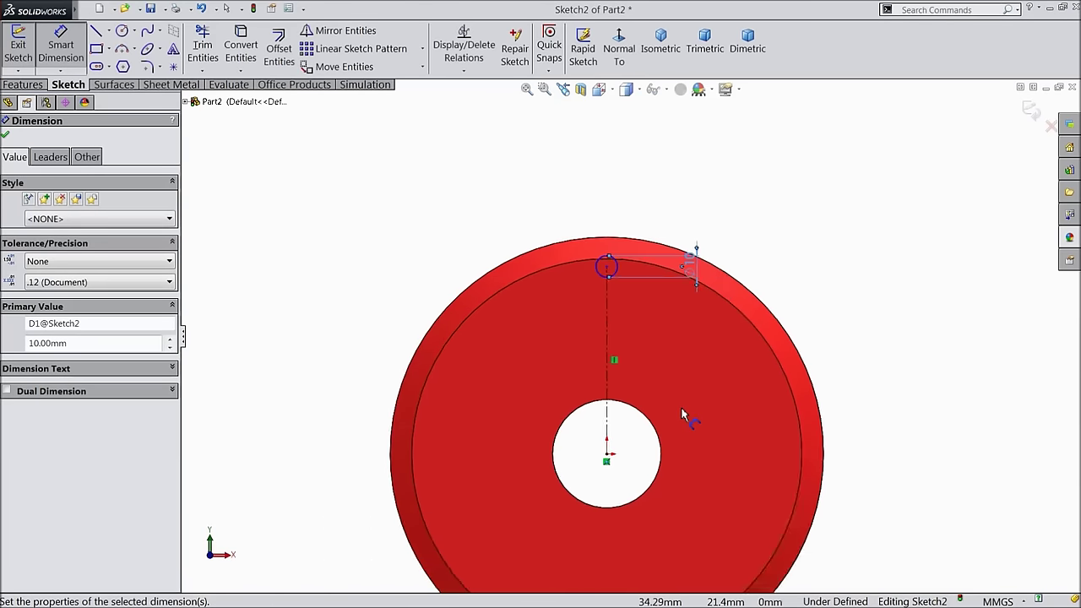
pyautogui.click(568, 344)
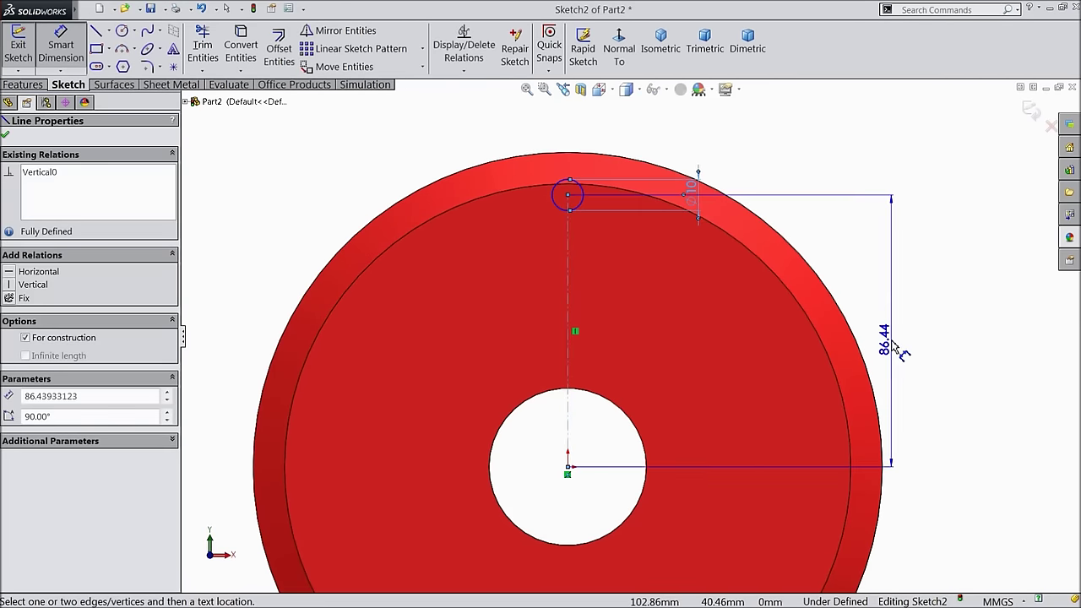
pyautogui.click(892, 342)
pyautogui.write('90')
pyautogui.click(832, 326)
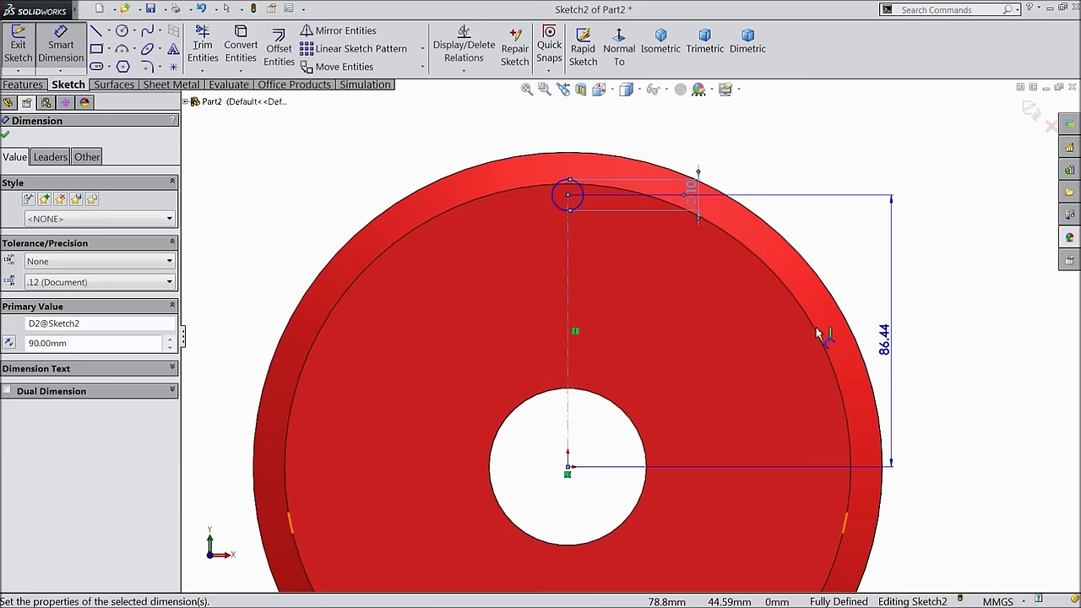
pyautogui.click(96, 31)
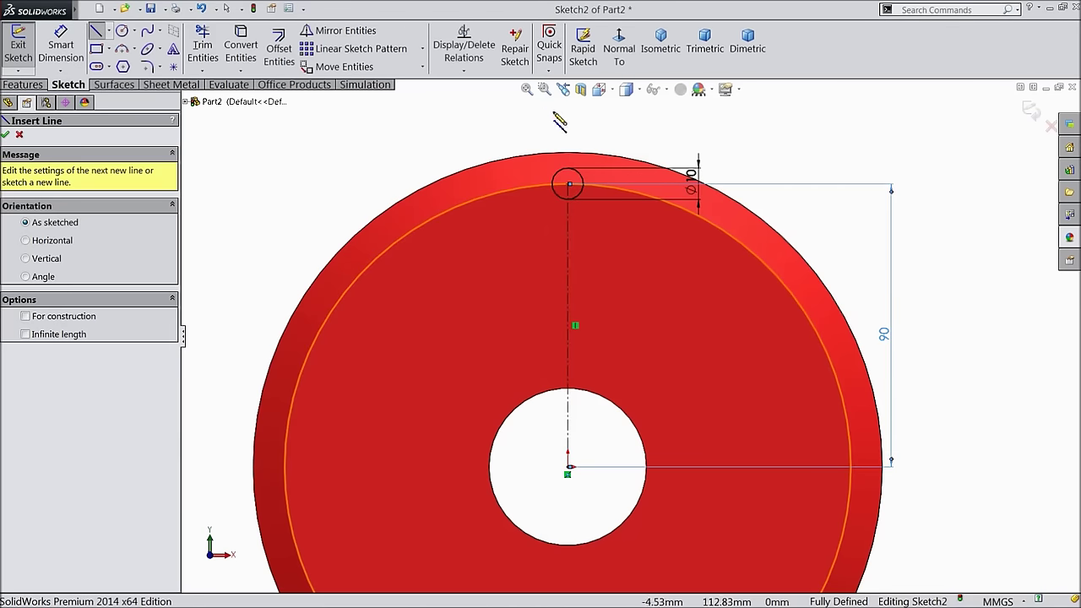
pyautogui.scroll(3, 581, 112)
pyautogui.scroll(3, 593, 203)
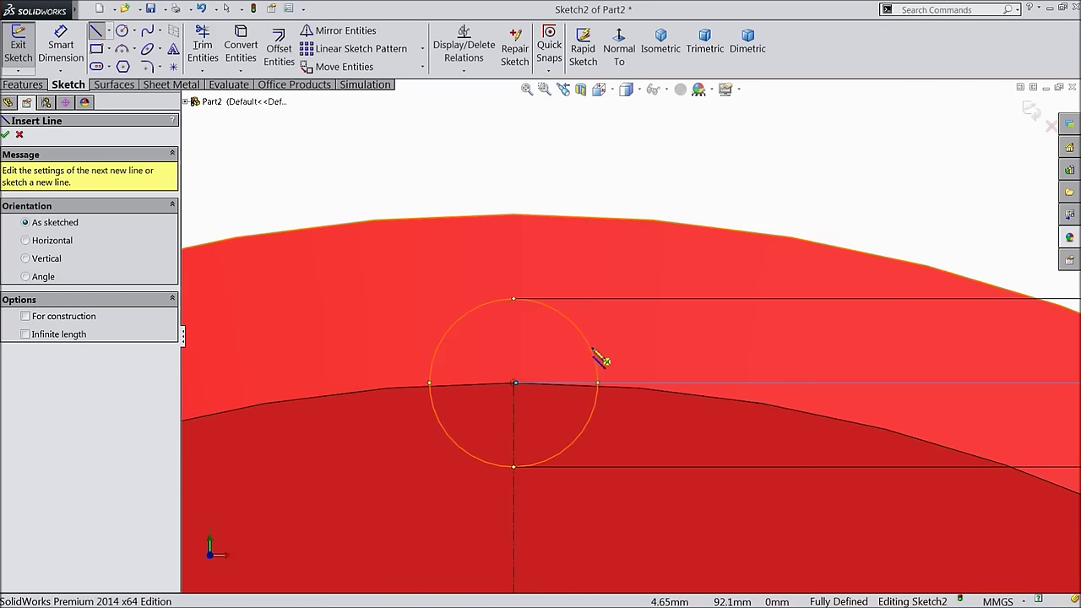
pyautogui.click(598, 382)
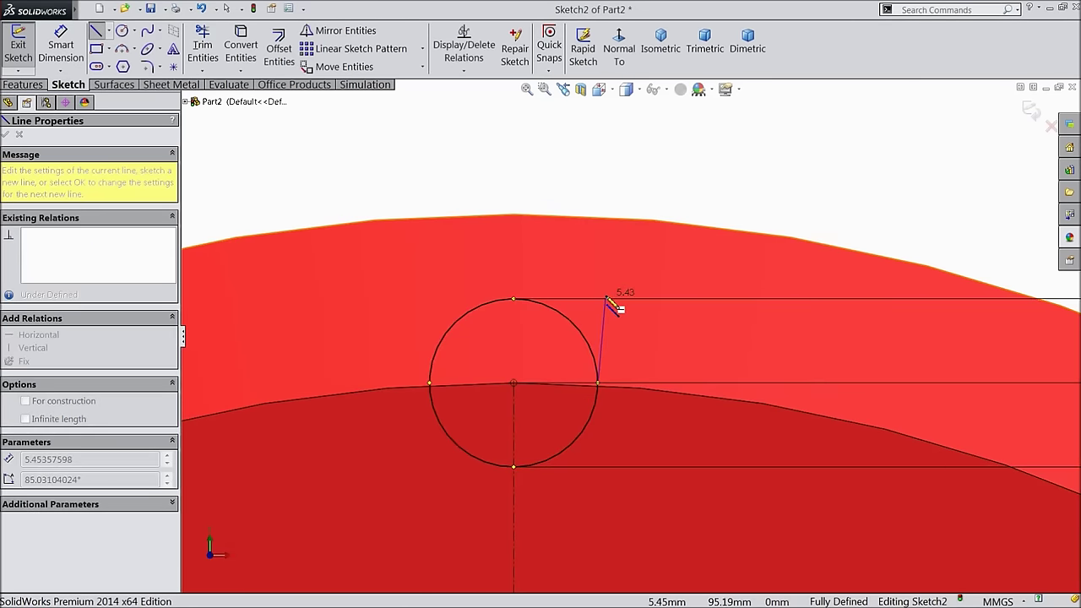
pyautogui.press('Escape')
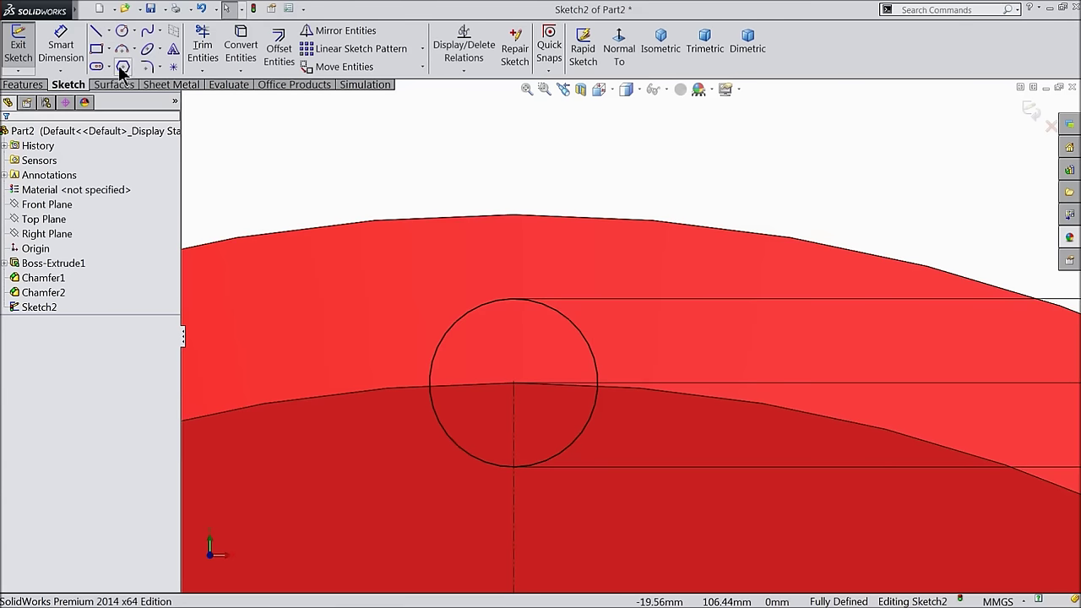
# - Draw a slanted line about 11 mm long, tangent to the small circle's right side, up to the disc's outer edge
pyautogui.click(97, 32)
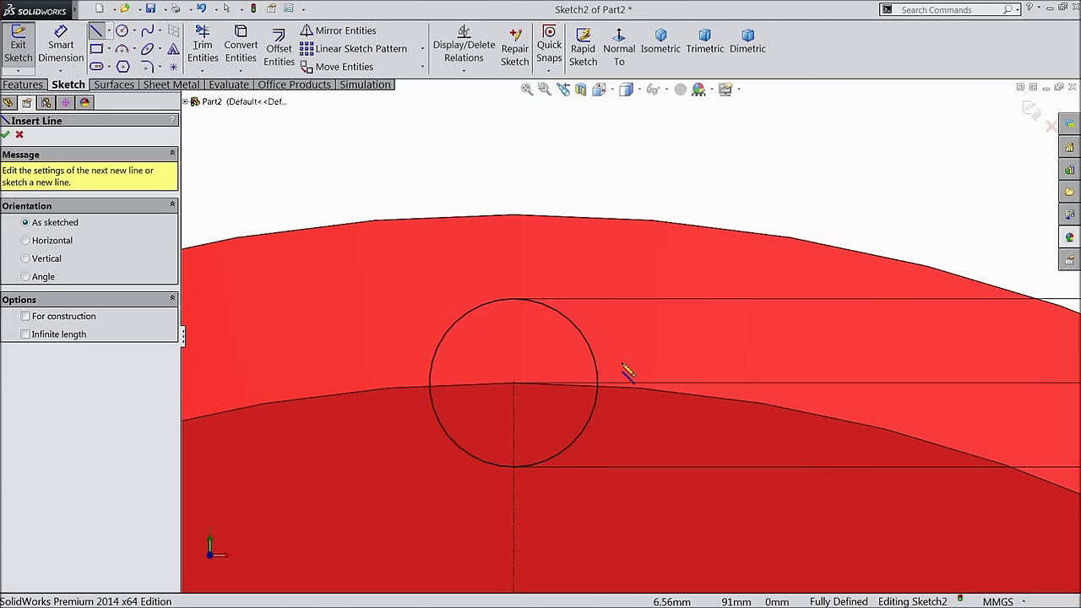
pyautogui.click(598, 402)
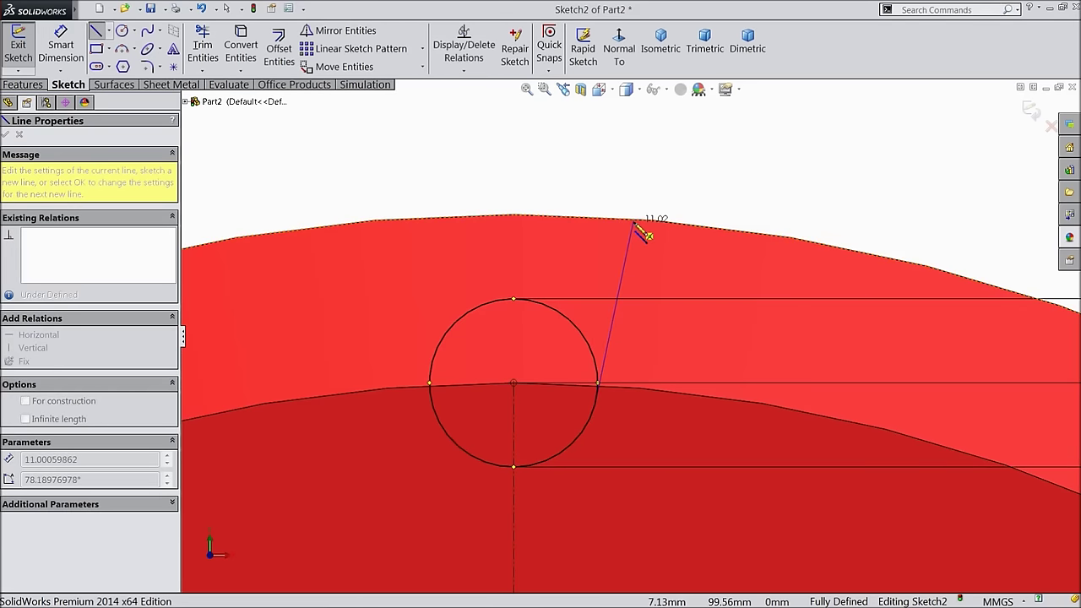
pyautogui.click(639, 219)
pyautogui.rightClick(650, 221)
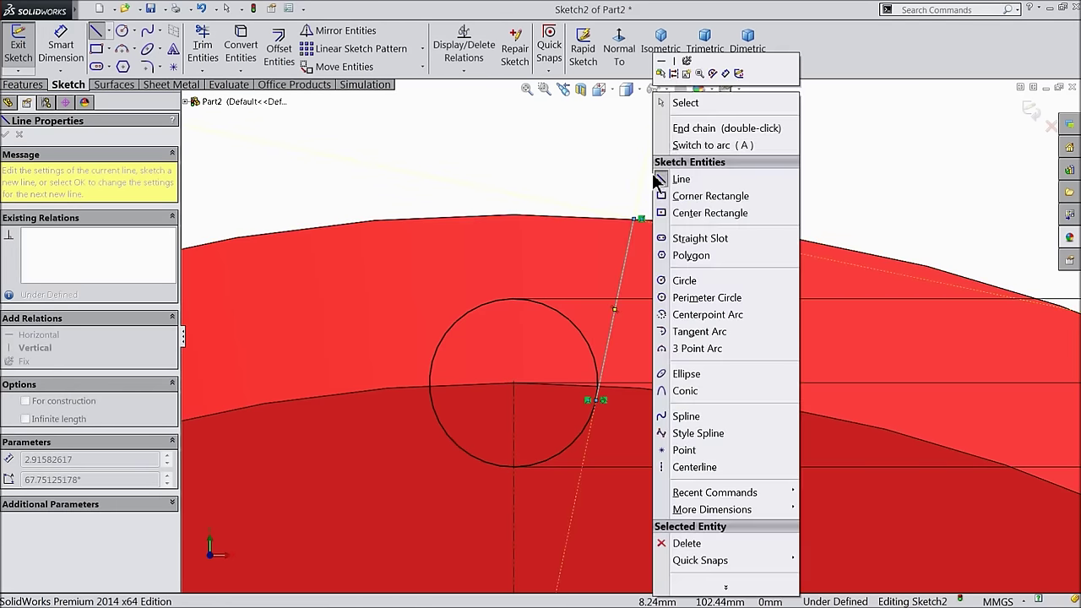
pyautogui.click(698, 102)
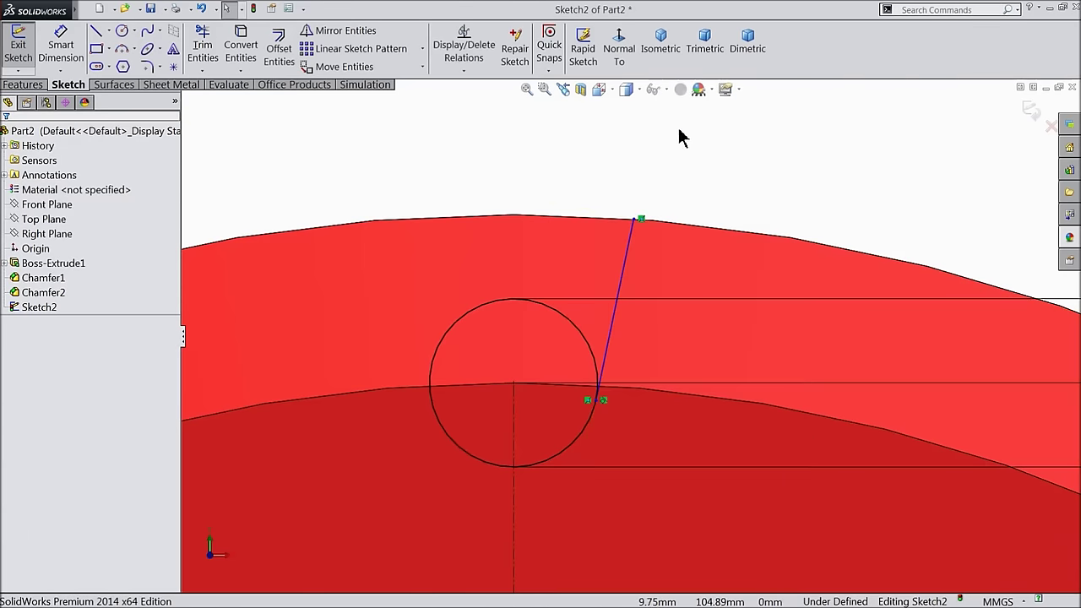
# - Convert the disc's outer edge into the sketch and mirror the slanted line about the vertical construction line
pyautogui.click(379, 223)
pyautogui.click(241, 49)
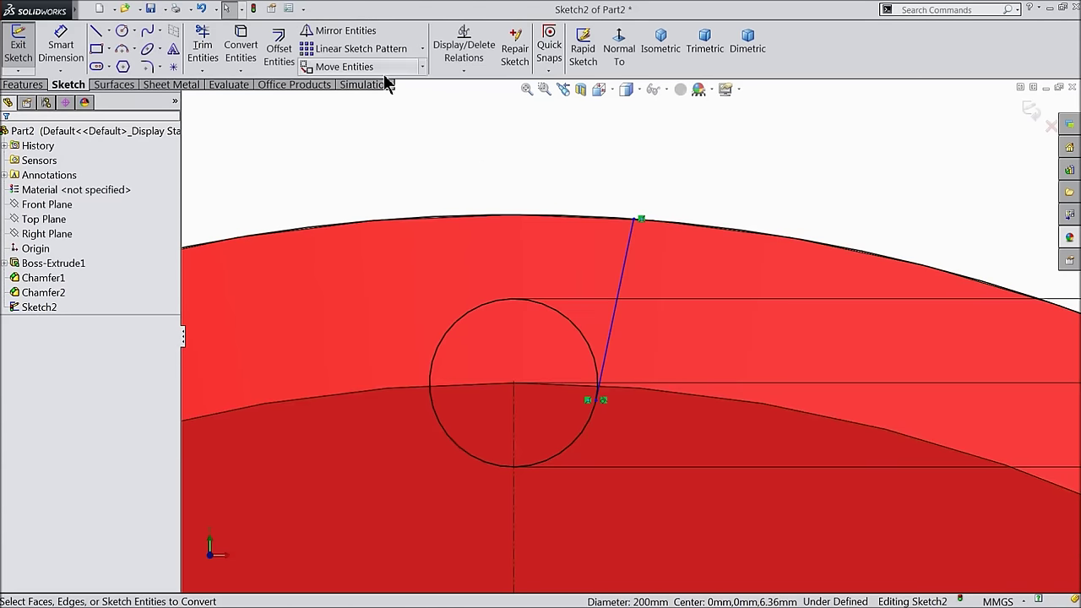
pyautogui.click(371, 32)
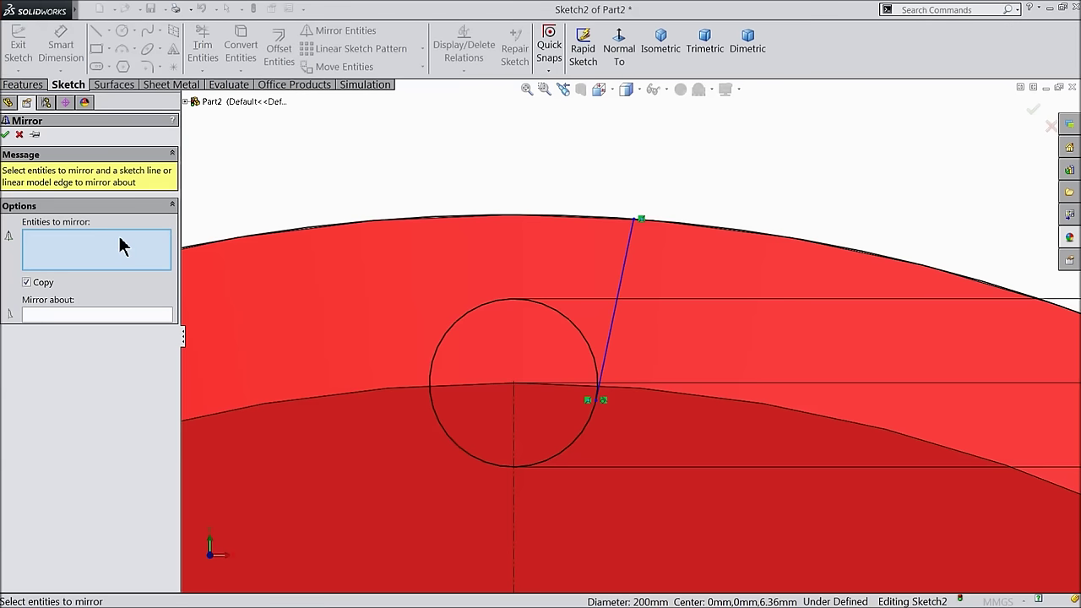
pyautogui.click(629, 256)
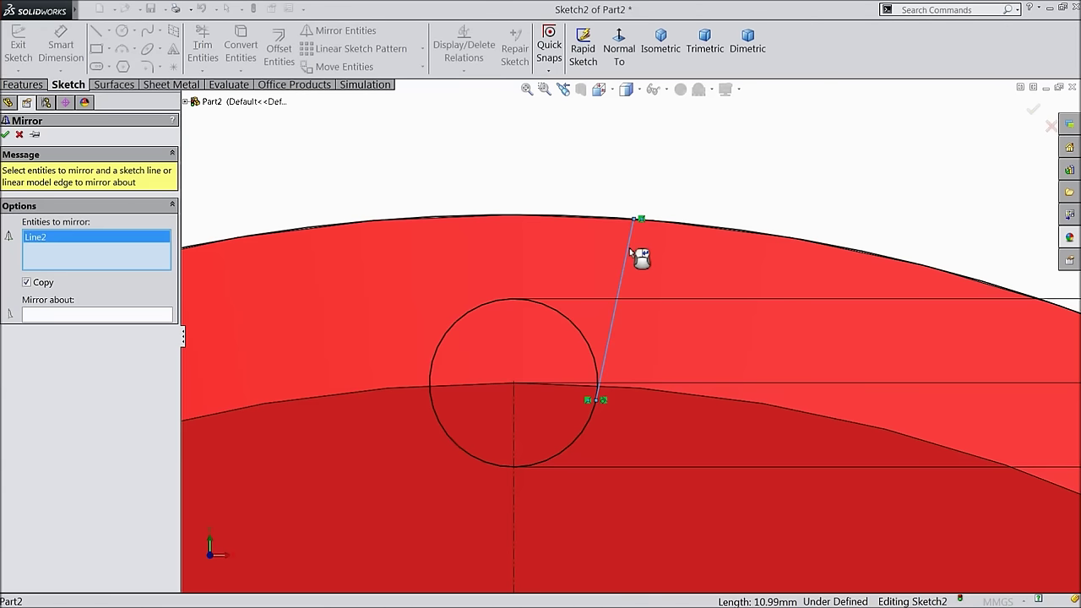
pyautogui.click(153, 315)
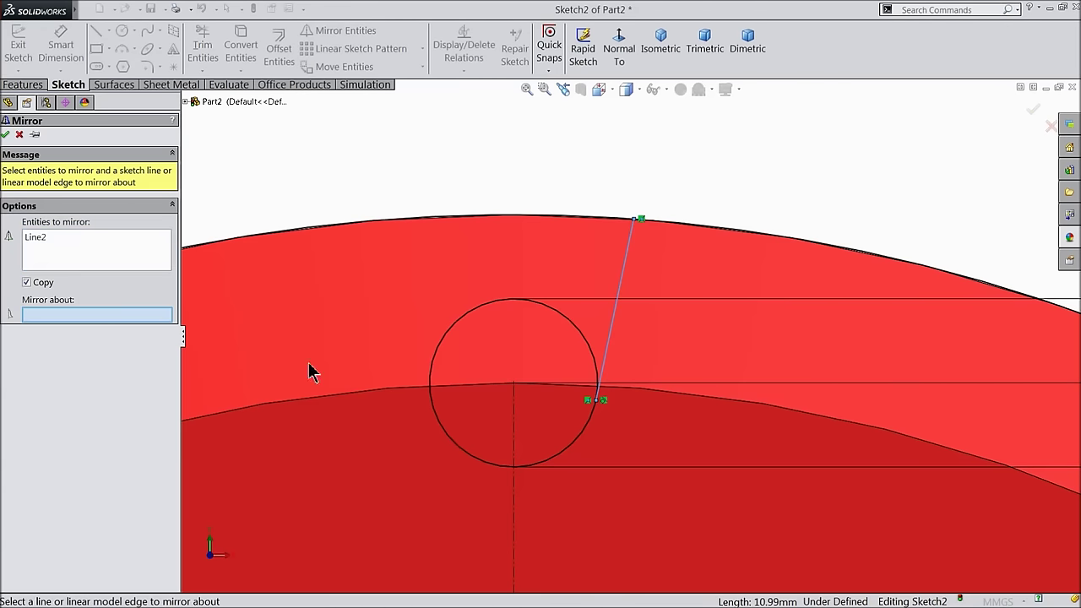
pyautogui.click(514, 416)
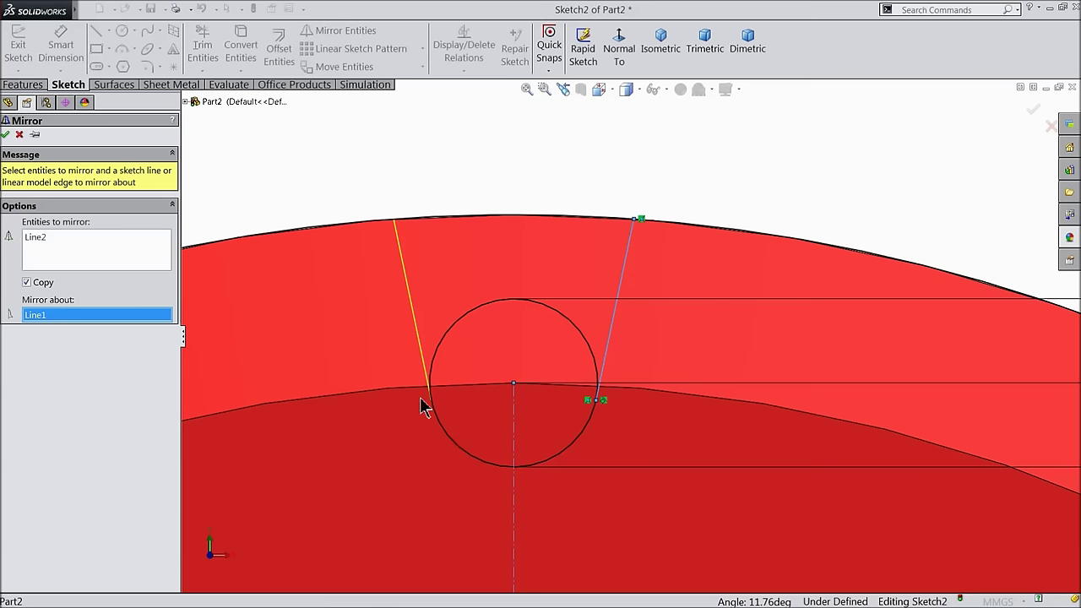
pyautogui.click(6, 135)
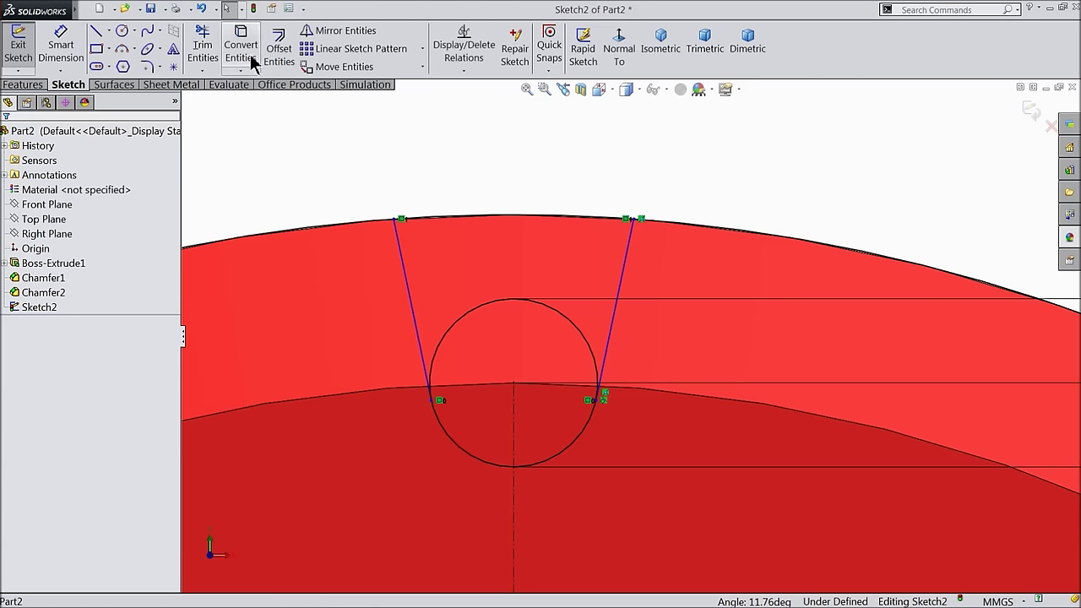
# - Trim the converted outer circle outside the two slanted lines and remove the small circle's upper arc to leave a closed U-shaped profile
pyautogui.click(203, 51)
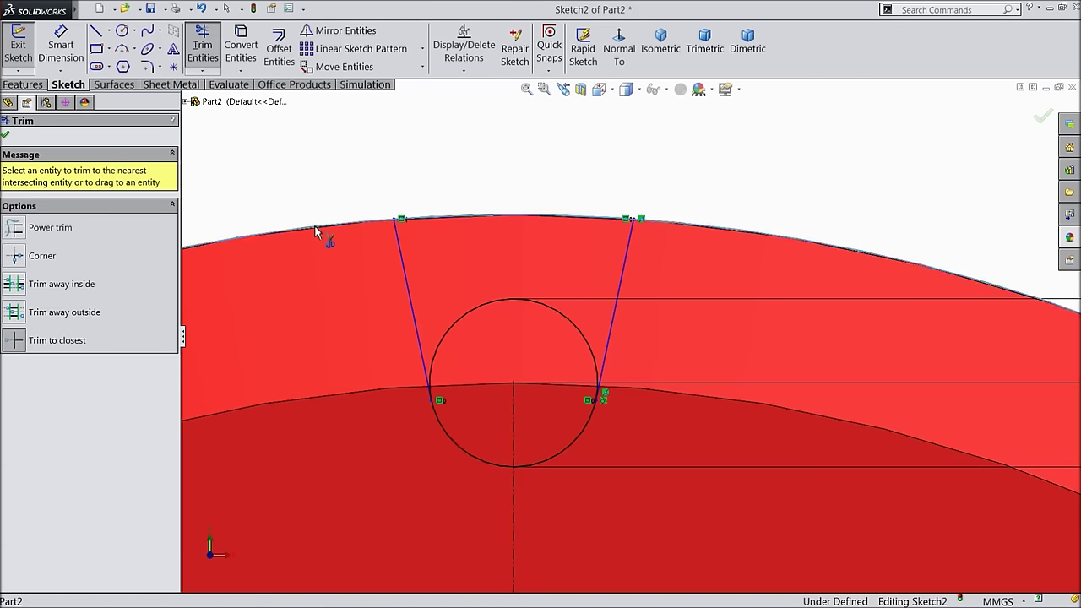
pyautogui.click(6, 135)
pyautogui.click(203, 50)
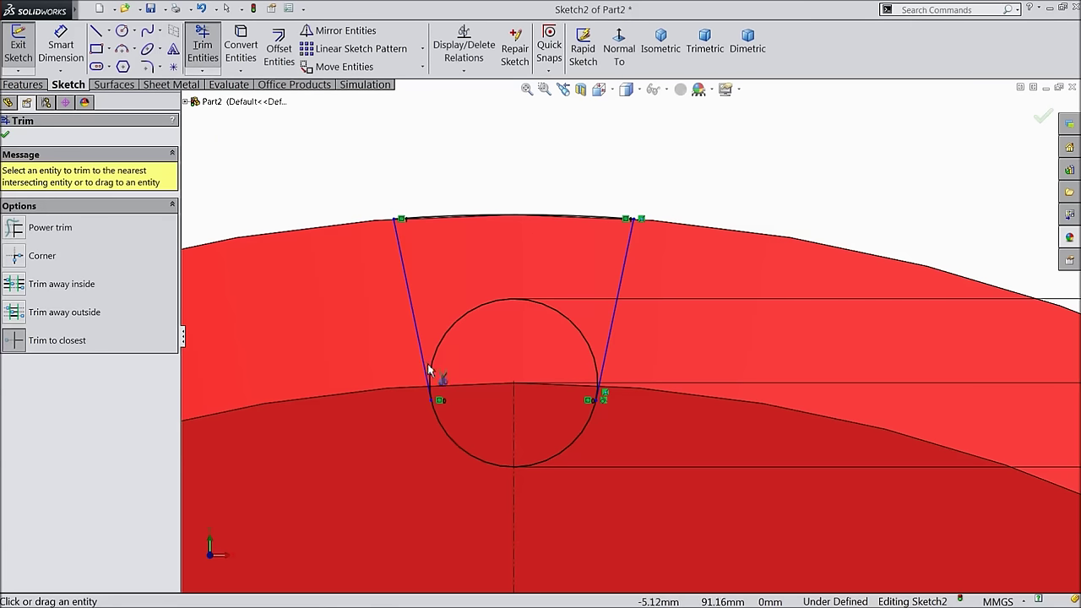
pyautogui.scroll(-3, 522, 376)
pyautogui.click(457, 247)
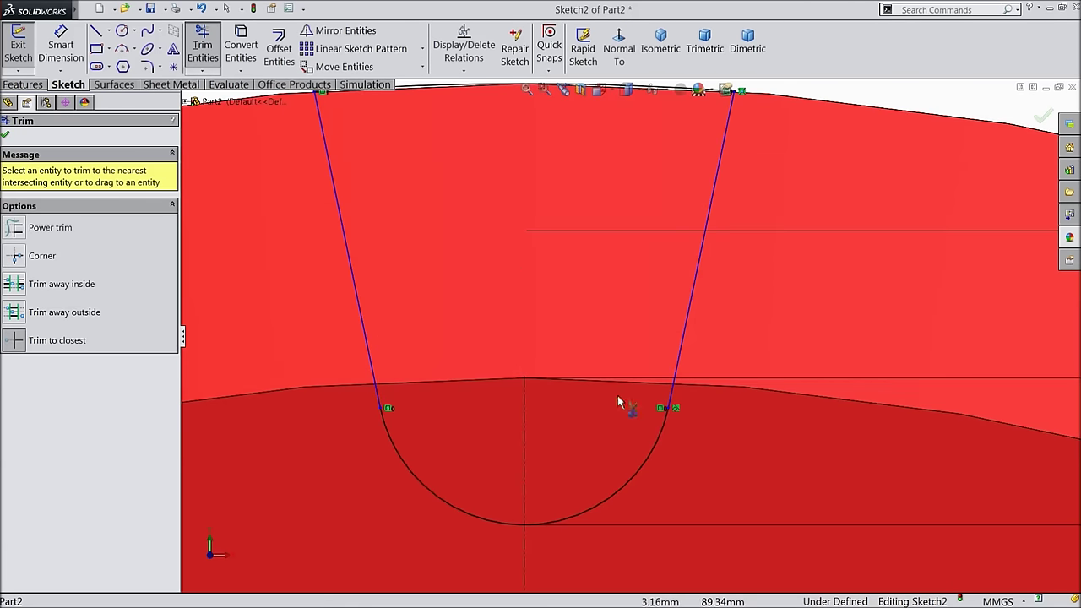
pyautogui.click(5, 137)
# - Add a tangent relation between the left slanted line and the bottom arc
pyautogui.scroll(-5, 417, 408)
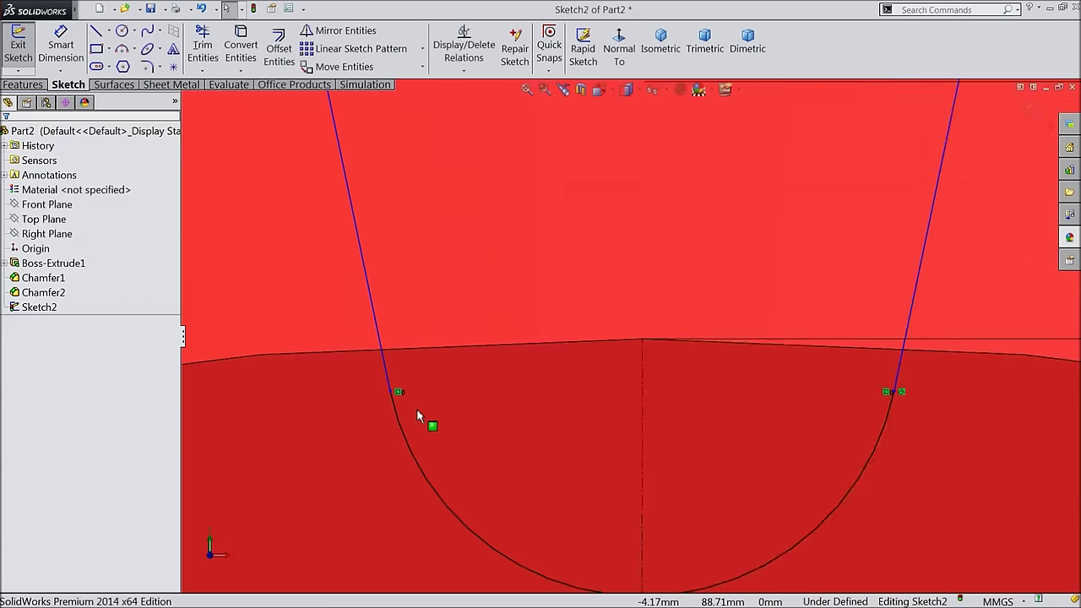
pyautogui.moveTo(415, 362); pyautogui.dragTo(369, 441)
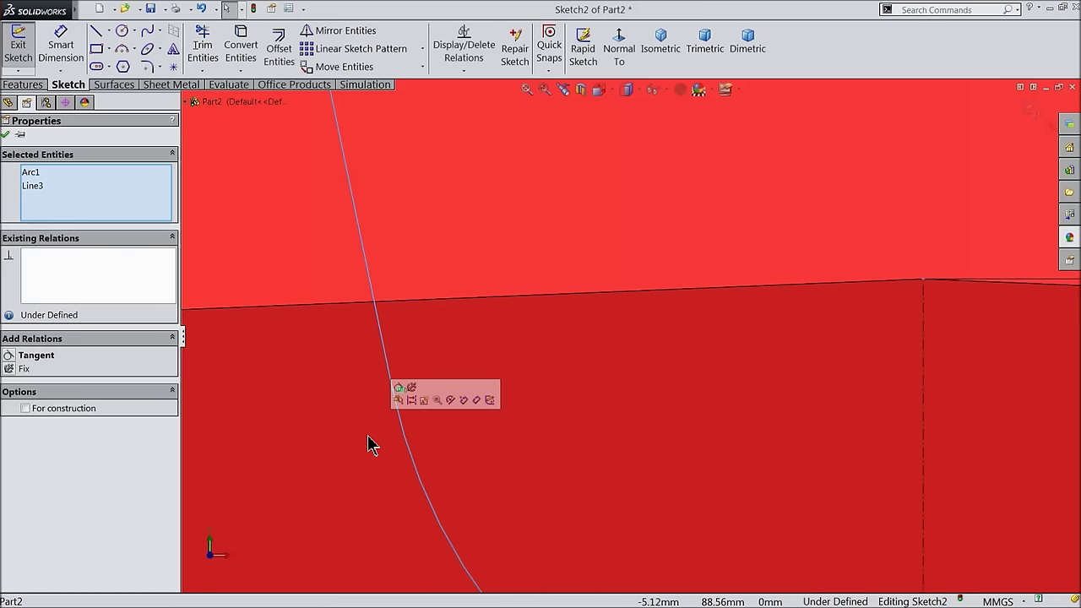
pyautogui.click(399, 392)
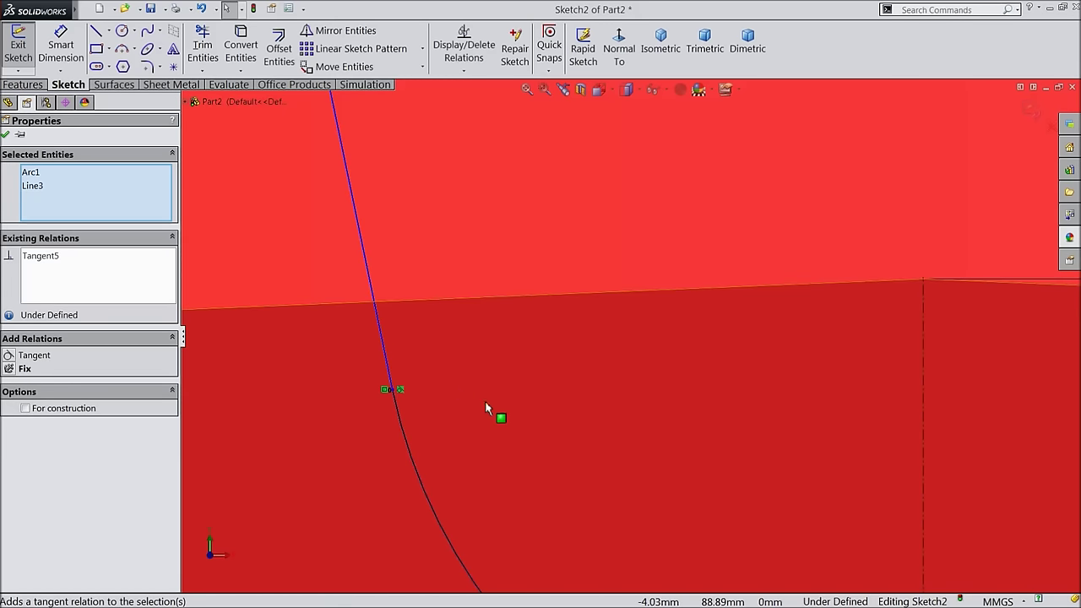
pyautogui.scroll(4, 461, 387)
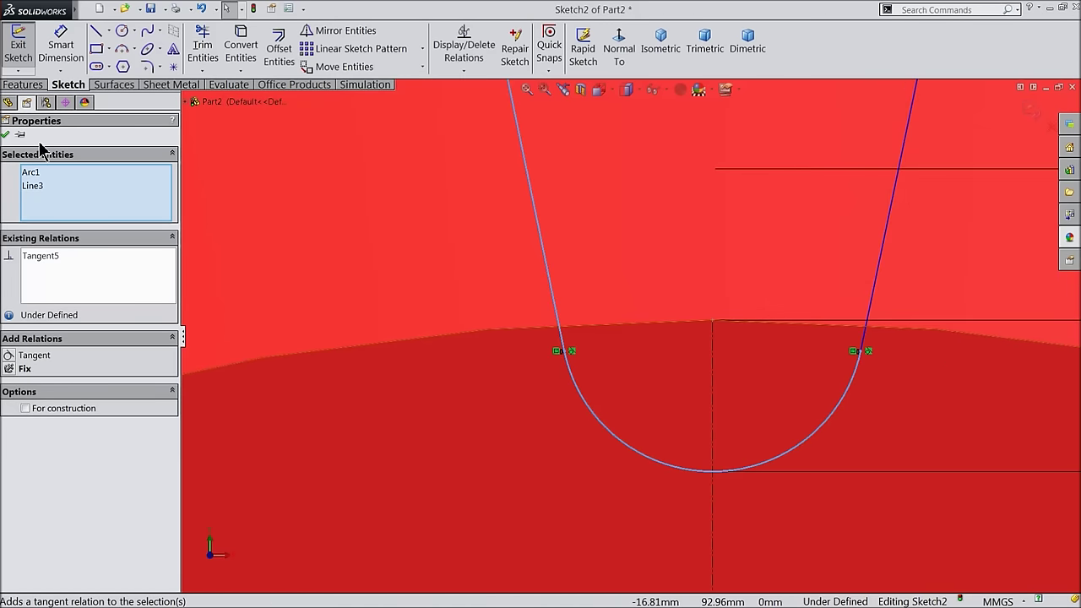
pyautogui.click(5, 134)
# - Dimension the angle between the left slanted line and the vertical construction line to 7°
pyautogui.scroll(3, 337, 205)
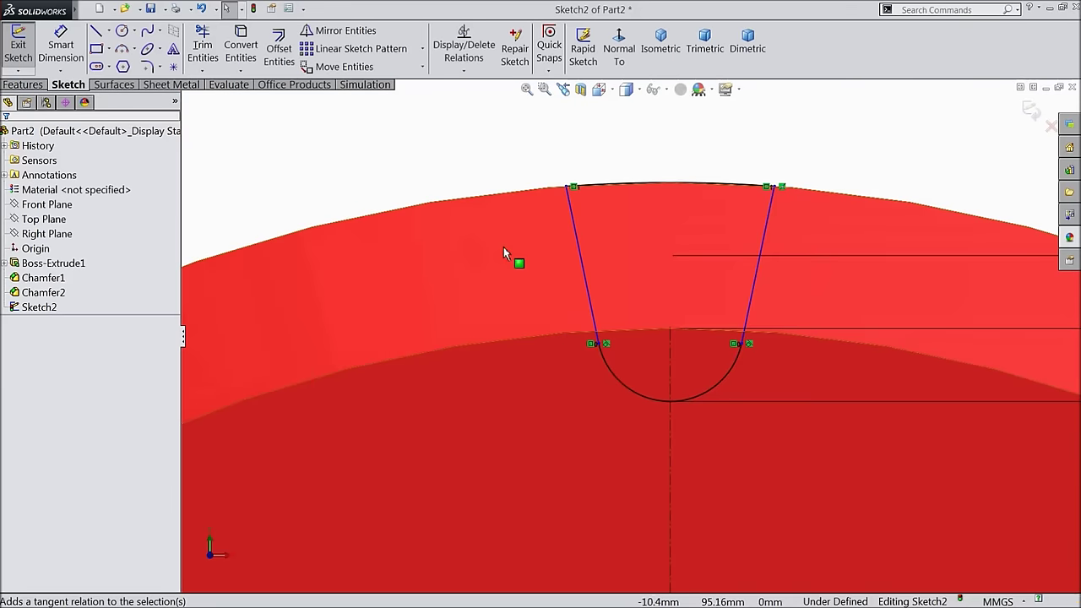
pyautogui.click(58, 46)
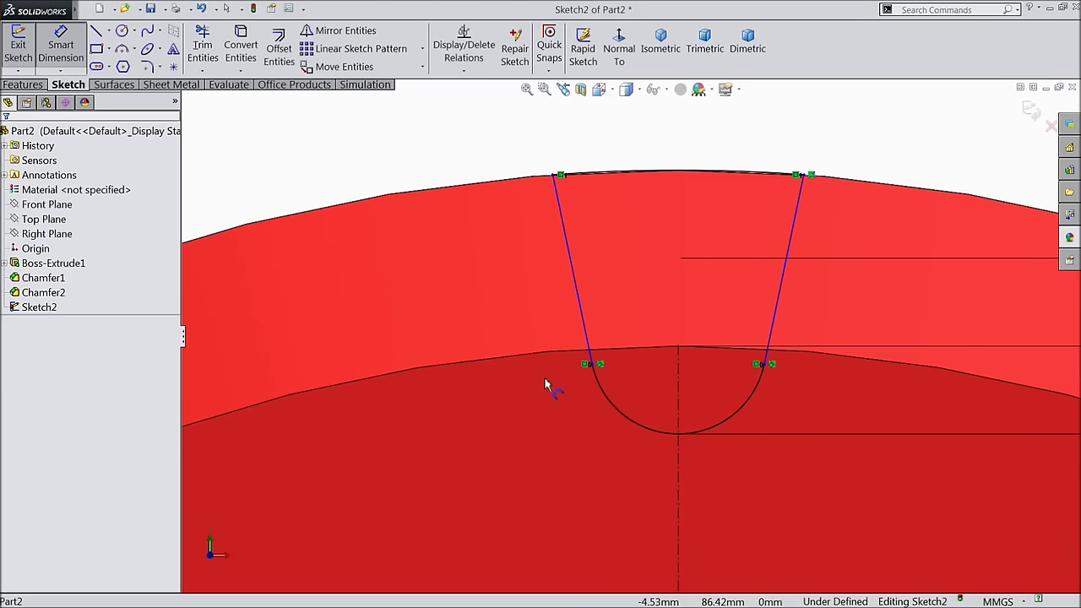
pyautogui.scroll(-3, 625, 367)
pyautogui.click(547, 233)
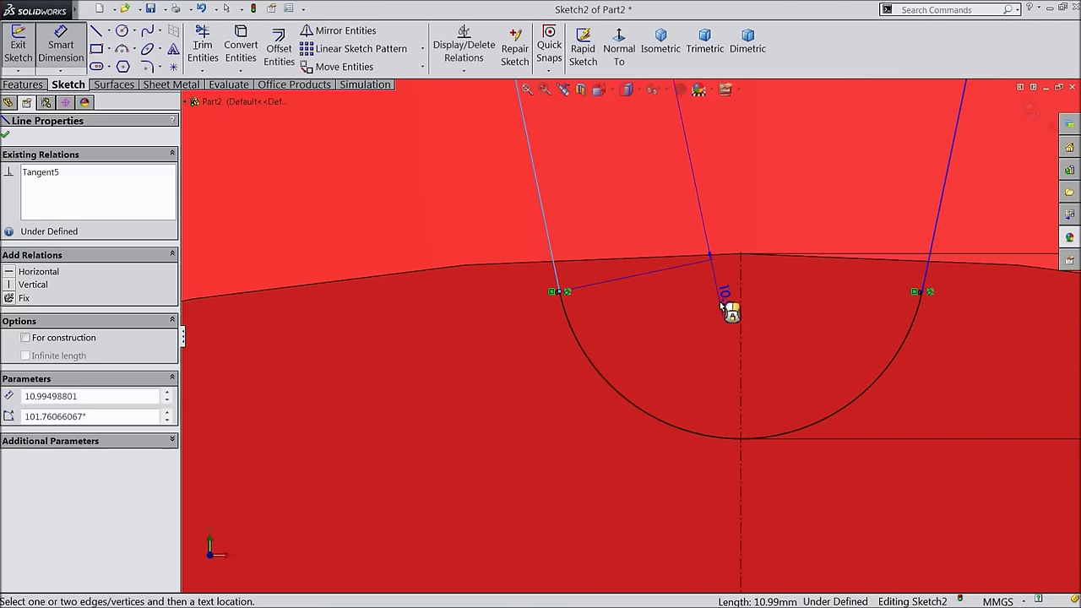
pyautogui.click(738, 305)
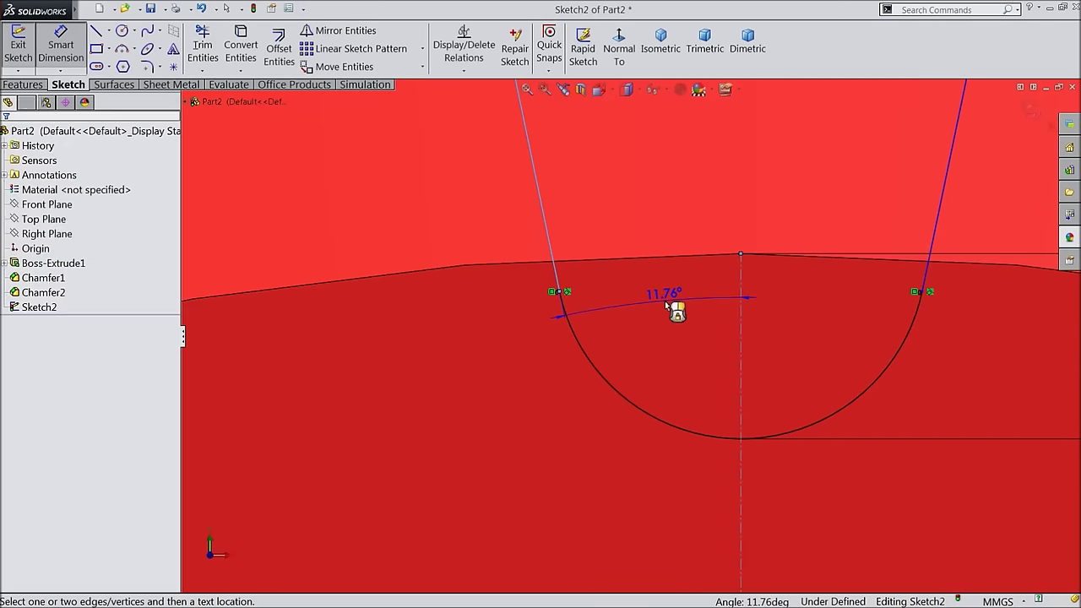
pyautogui.click(676, 309)
pyautogui.write('7')
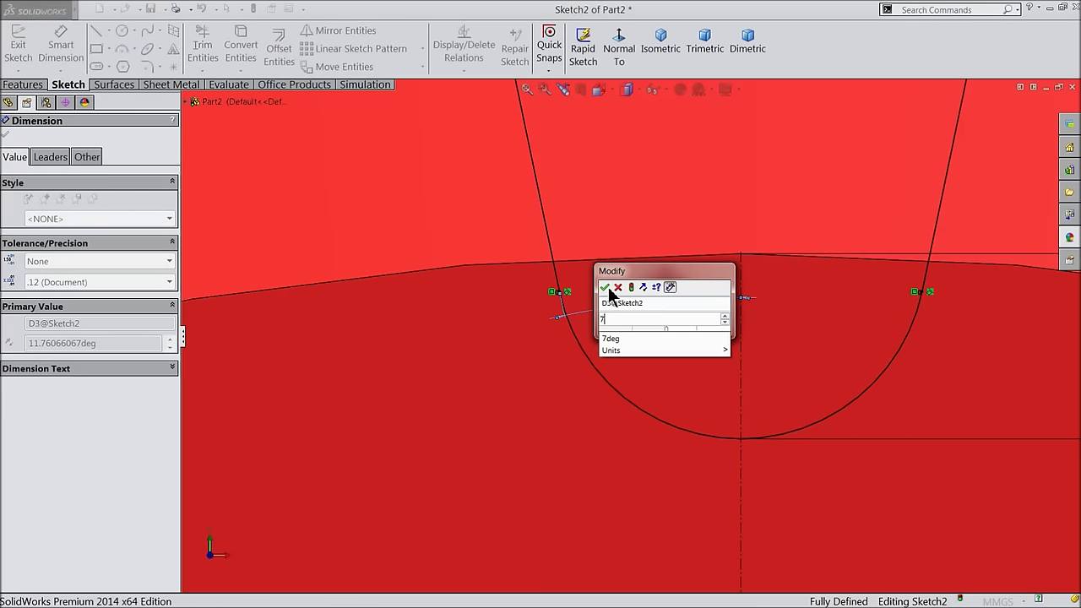
pyautogui.click(604, 287)
pyautogui.scroll(5, 605, 291)
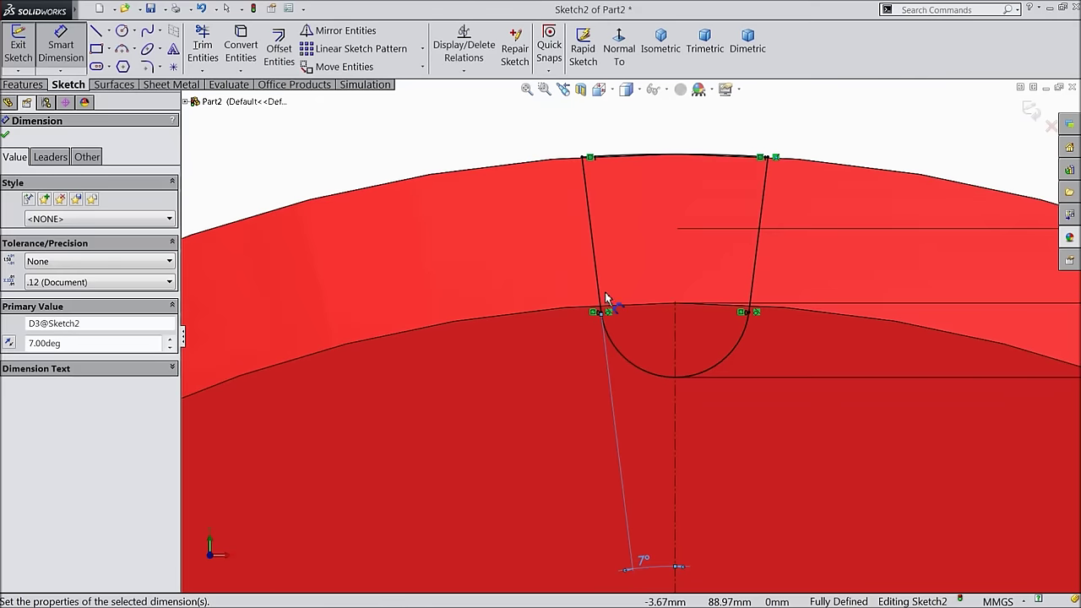
# - Move the 7° dimension above the disc's outer edge and finish dimensioning
pyautogui.moveTo(649, 529); pyautogui.dragTo(644, 422)
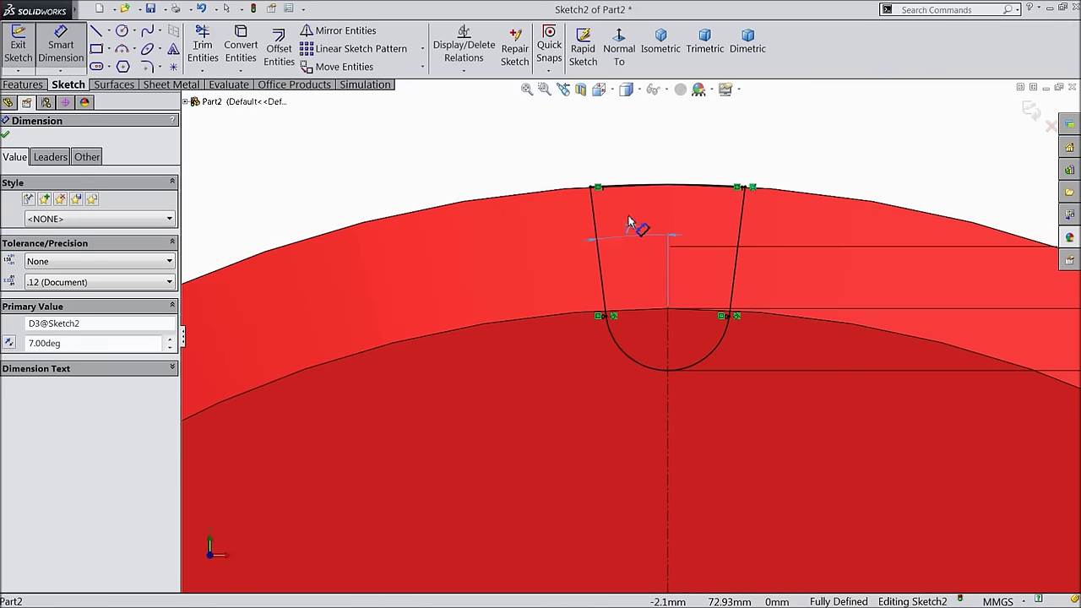
pyautogui.scroll(-2, 735, 229)
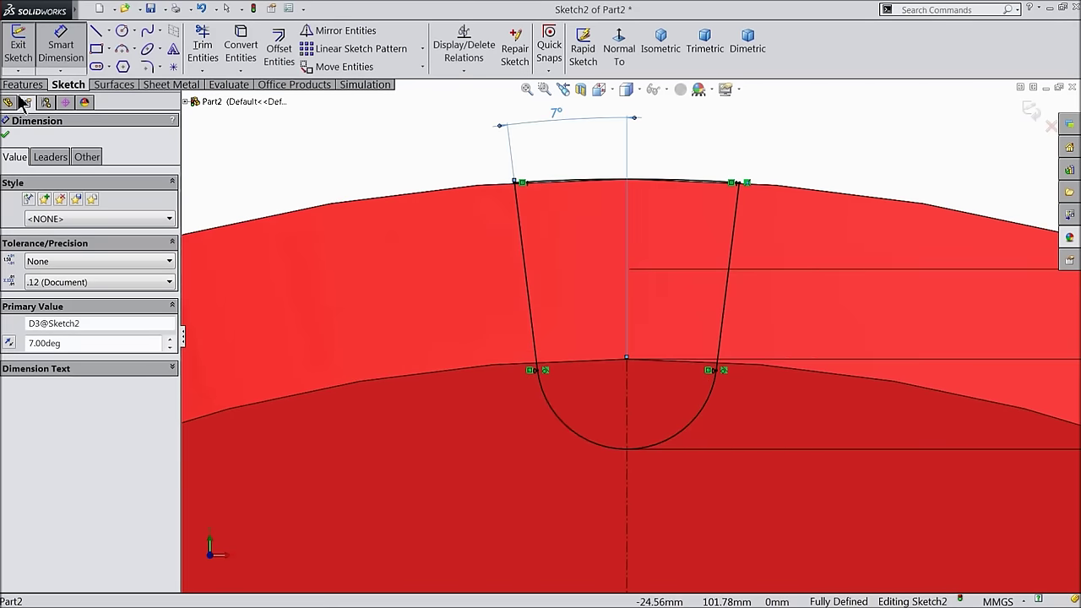
pyautogui.click(5, 136)
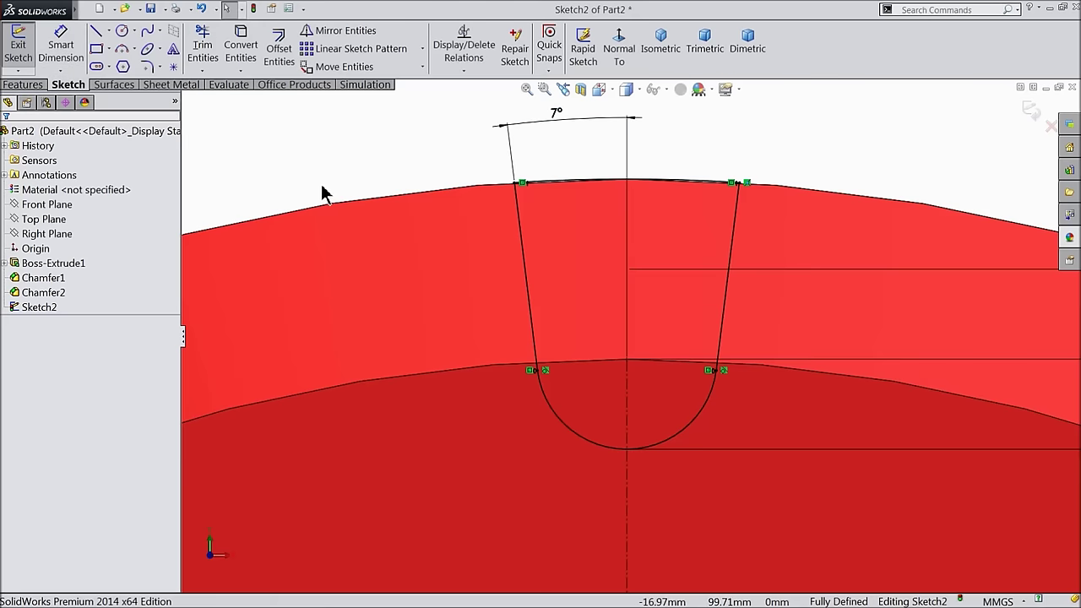
# - Cut-extrude the U-shaped profile with the Through All end condition to make a notch in the disc's rim
pyautogui.click(24, 85)
pyautogui.click(233, 59)
pyautogui.click(50, 215)
pyautogui.click(44, 243)
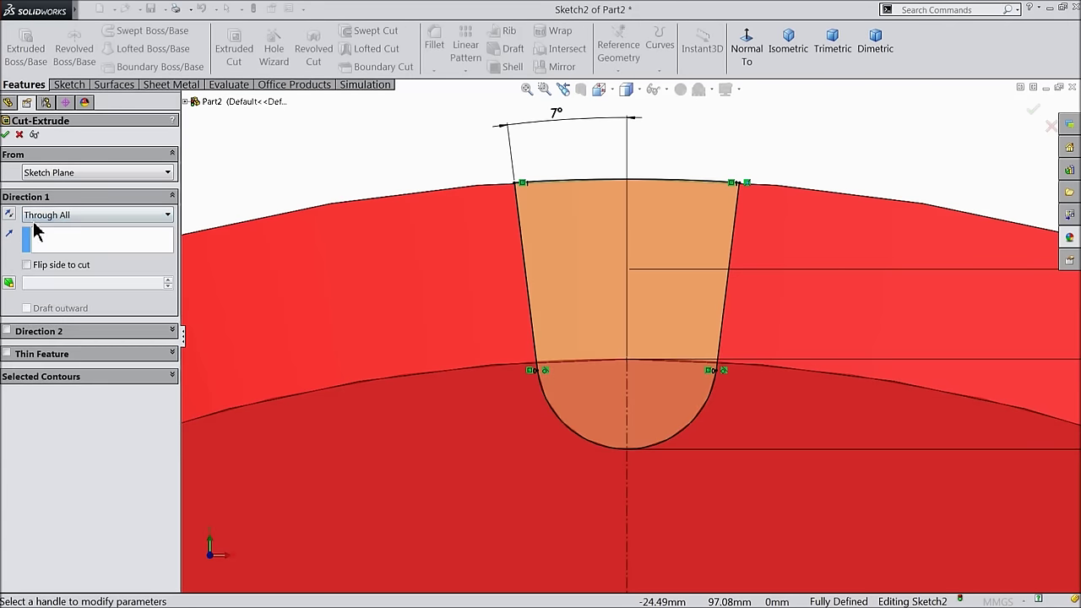
pyautogui.click(7, 134)
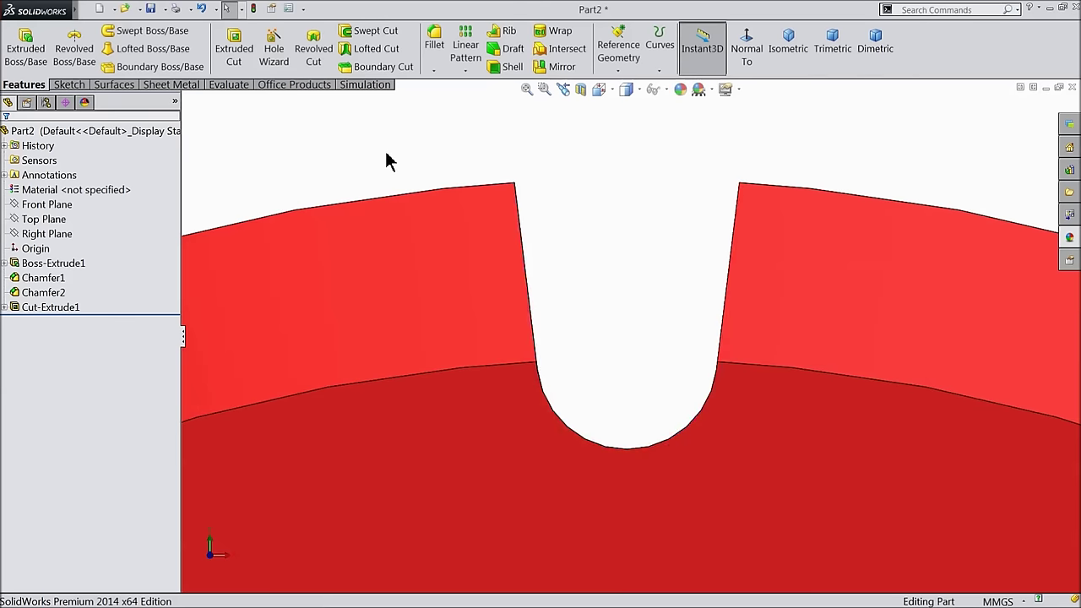
# - Circular-pattern the rim notch around the bore edge with 27 equally spaced instances over 360°
pyautogui.moveTo(385, 161); pyautogui.dragTo(373, 206, button='middle')
pyautogui.scroll(-8, 422, 313)
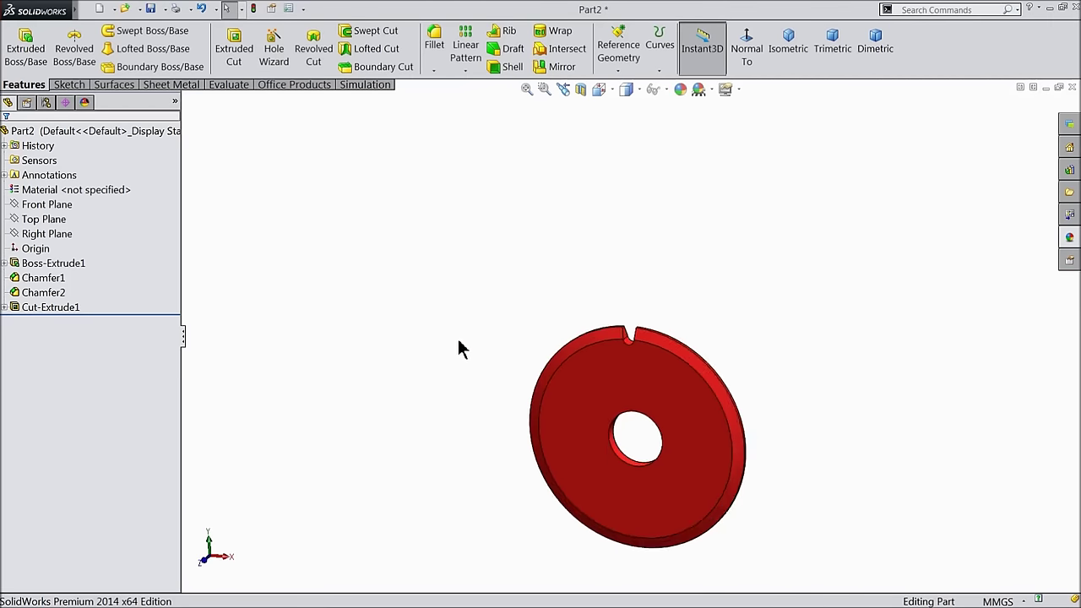
pyautogui.scroll(-5, 656, 410)
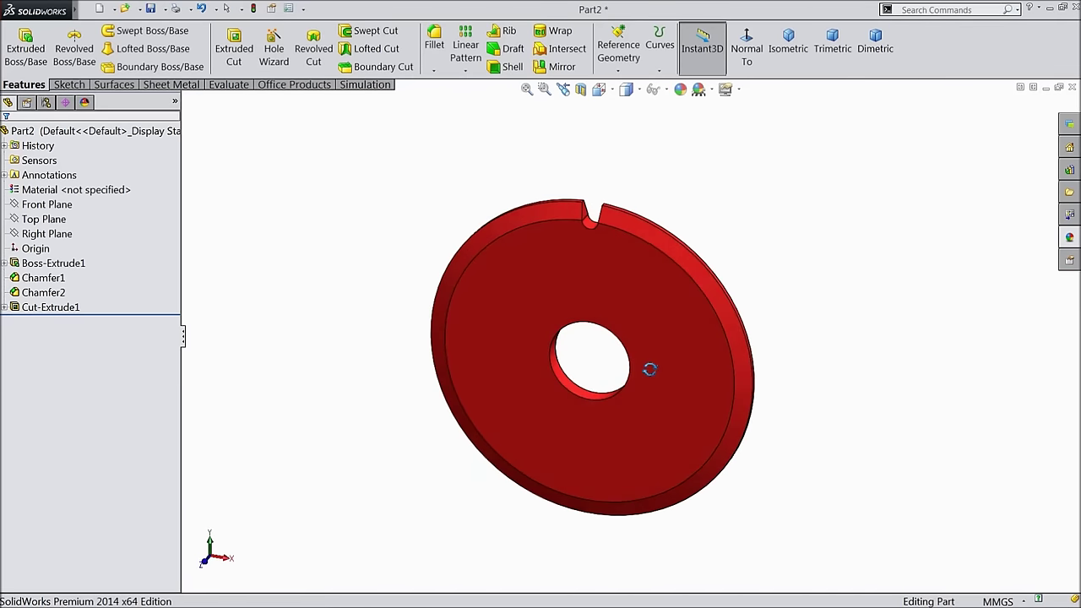
pyautogui.scroll(-2, 639, 362)
pyautogui.click(465, 71)
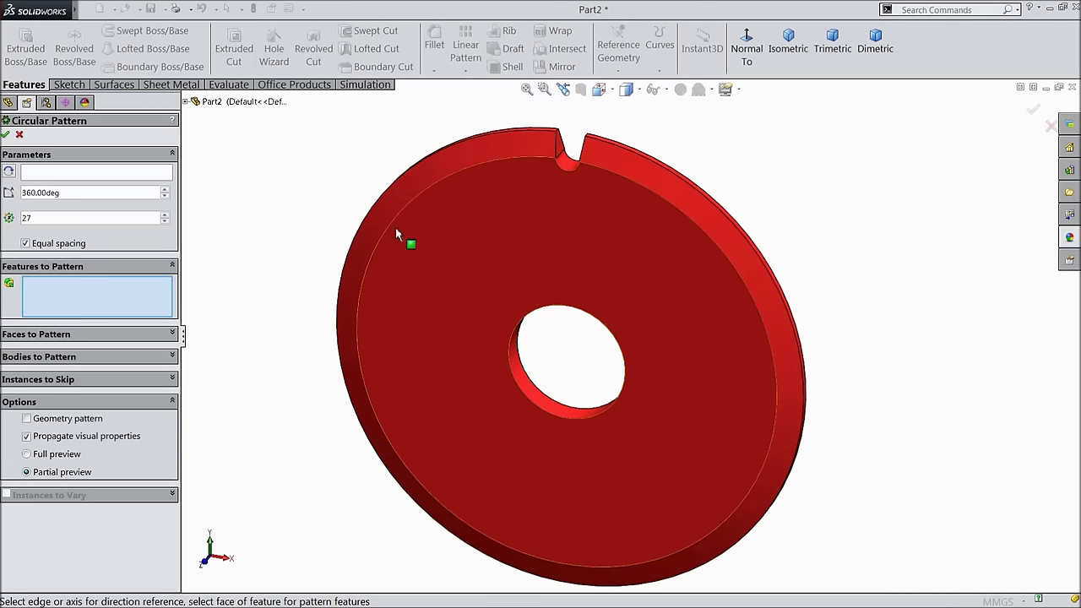
pyautogui.click(568, 160)
pyautogui.click(49, 173)
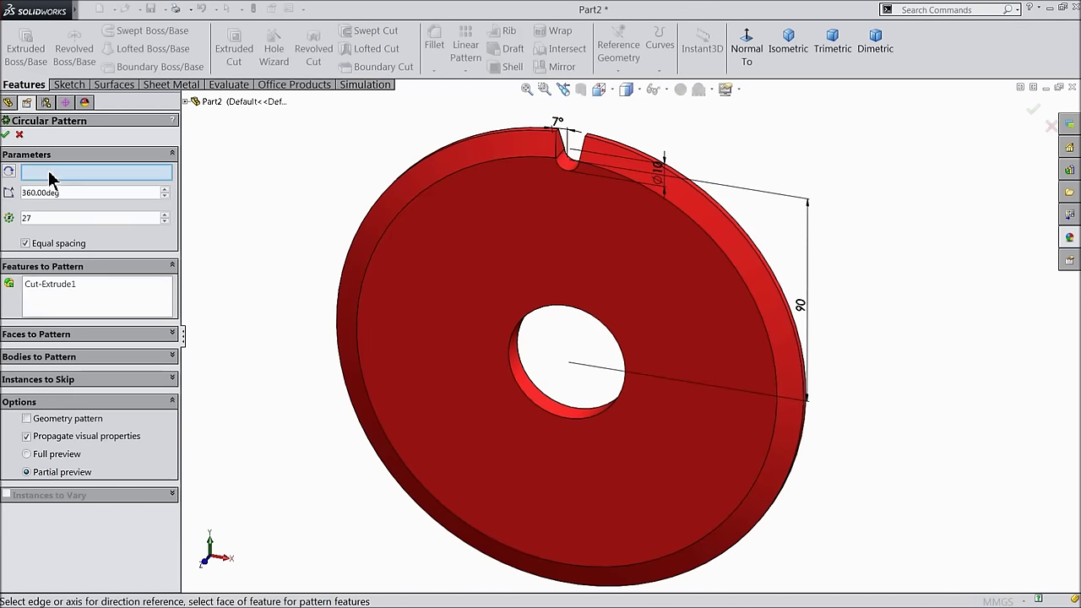
pyautogui.click(516, 382)
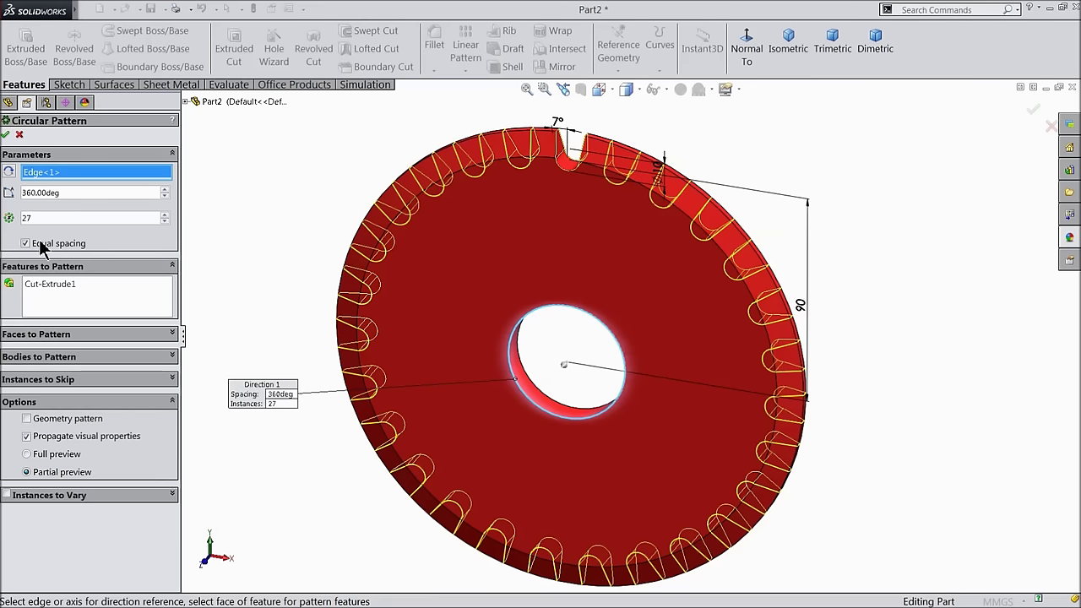
pyautogui.click(7, 135)
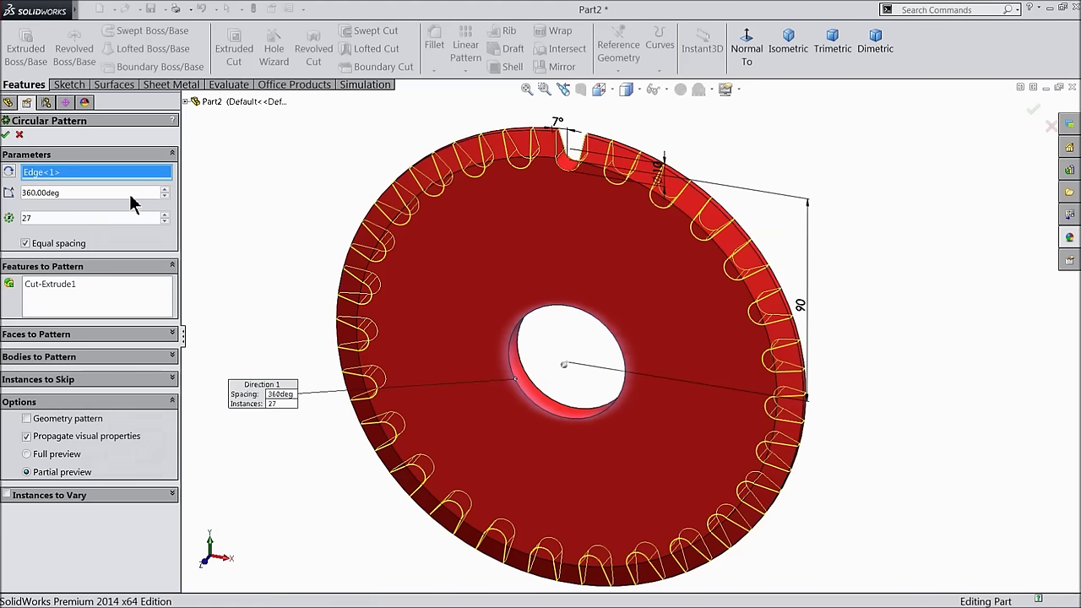
# - Start a sketch on the disc's flat front face and view it straight on
pyautogui.moveTo(256, 228)
pyautogui.mouseDown(button='middle')
pyautogui.moveTo(309, 176)
pyautogui.moveTo(265, 174)
pyautogui.moveTo(262, 242)
pyautogui.mouseUp(button='middle')
pyautogui.click(413, 342)
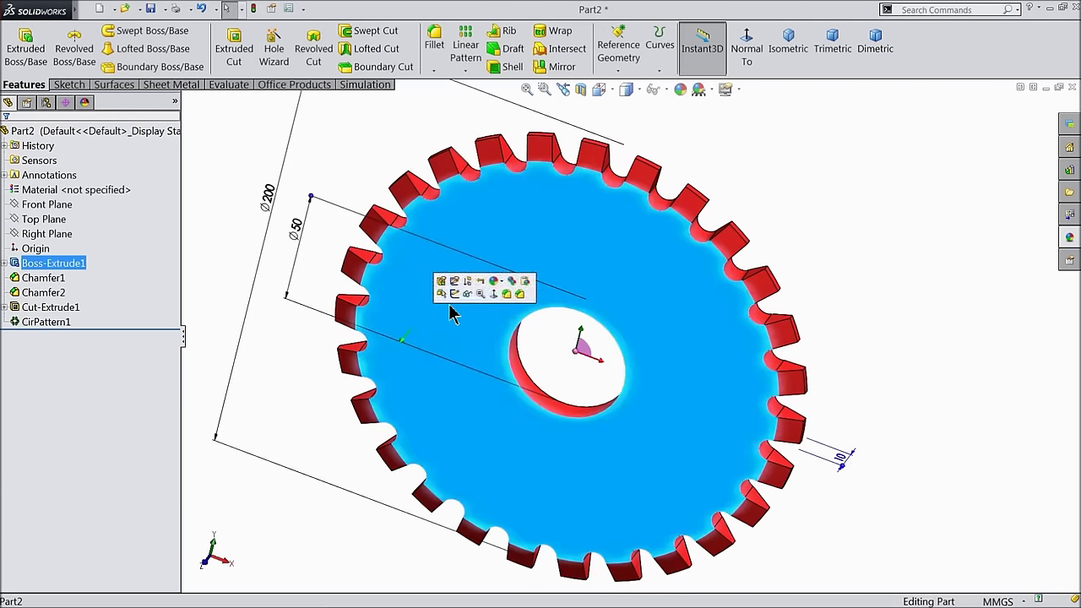
pyautogui.click(453, 300)
pyautogui.click(746, 53)
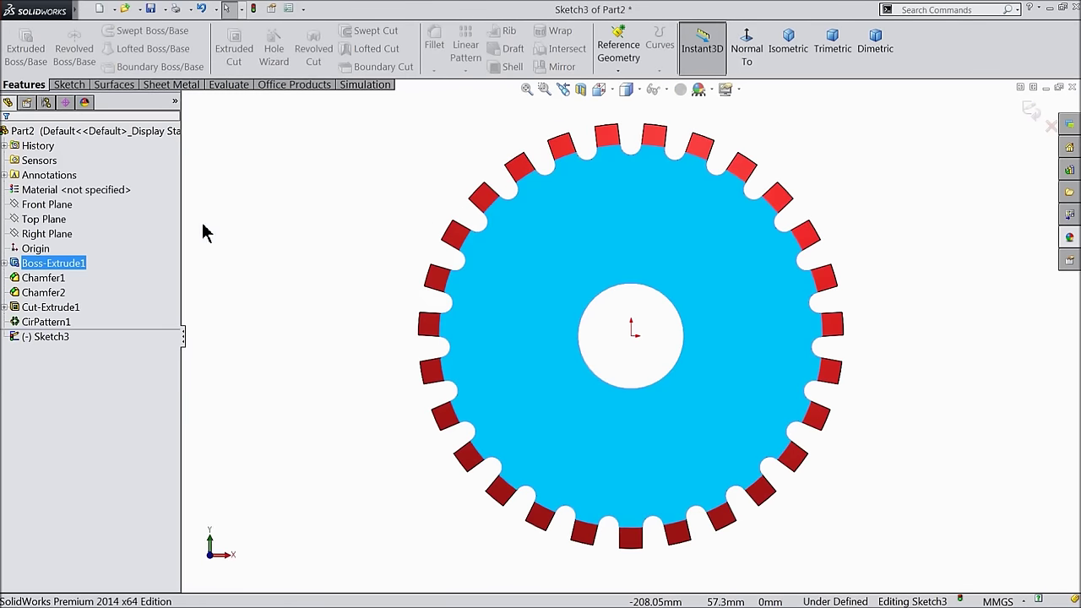
# - Draw a horizontal construction centerline about 71 mm long from the origin toward the disc's left rim
pyautogui.click(70, 85)
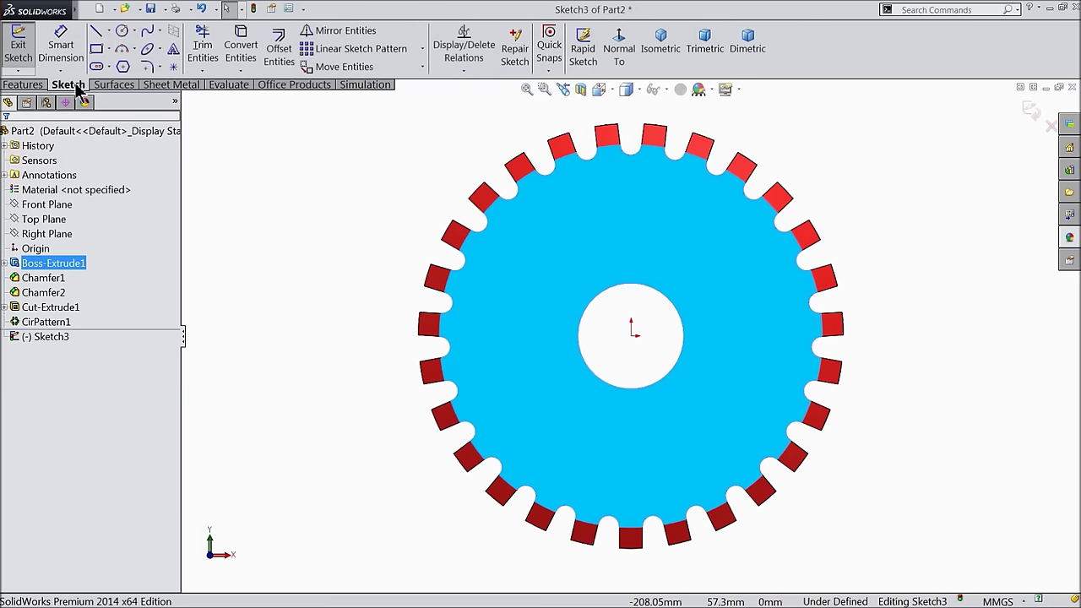
pyautogui.click(109, 31)
pyautogui.click(118, 66)
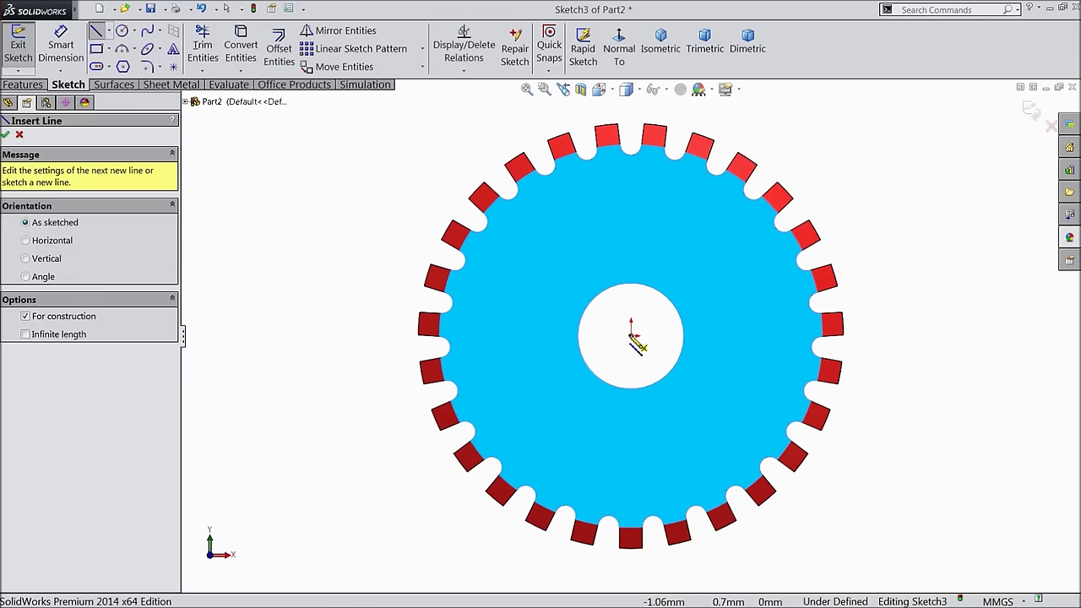
pyautogui.click(631, 336)
pyautogui.click(480, 336)
pyautogui.rightClick(488, 348)
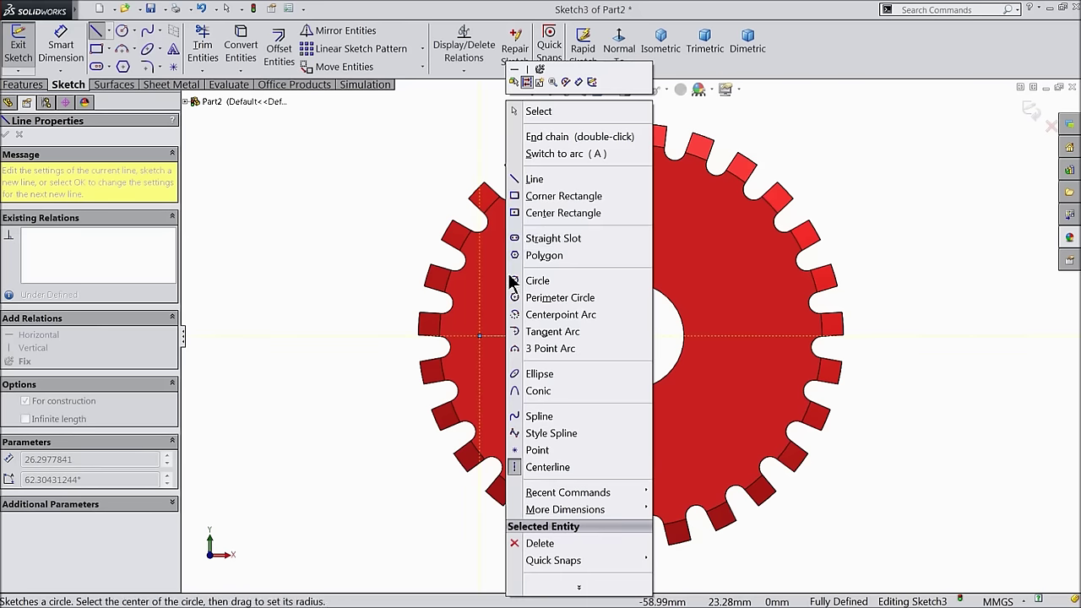
pyautogui.click(539, 109)
# - Sketch a circle about 16 mm in diameter centred on the centerline's outer end
pyautogui.scroll(-3, 590, 318)
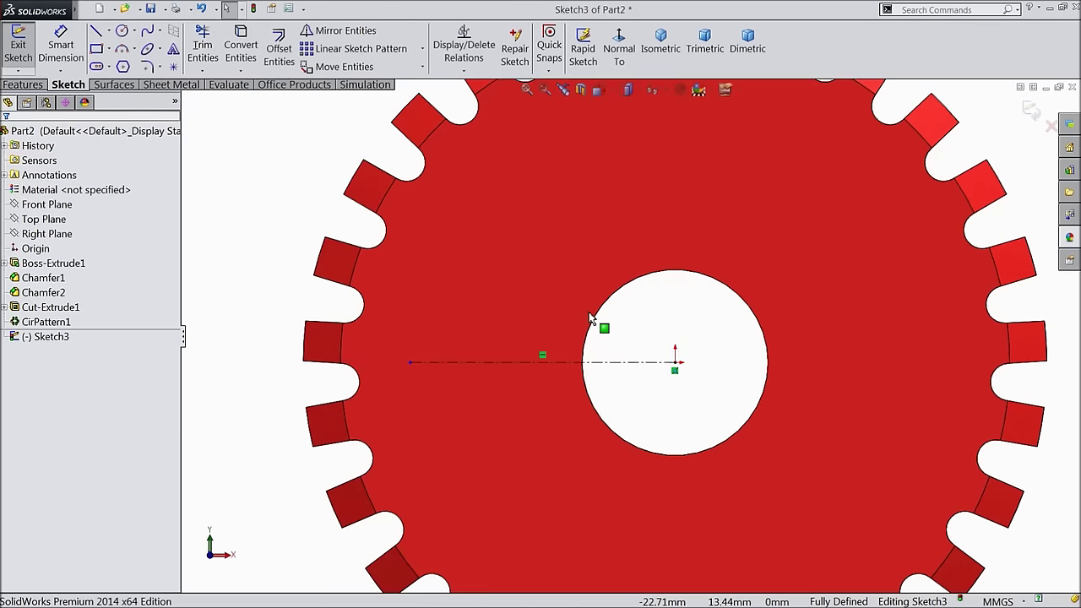
pyautogui.click(121, 32)
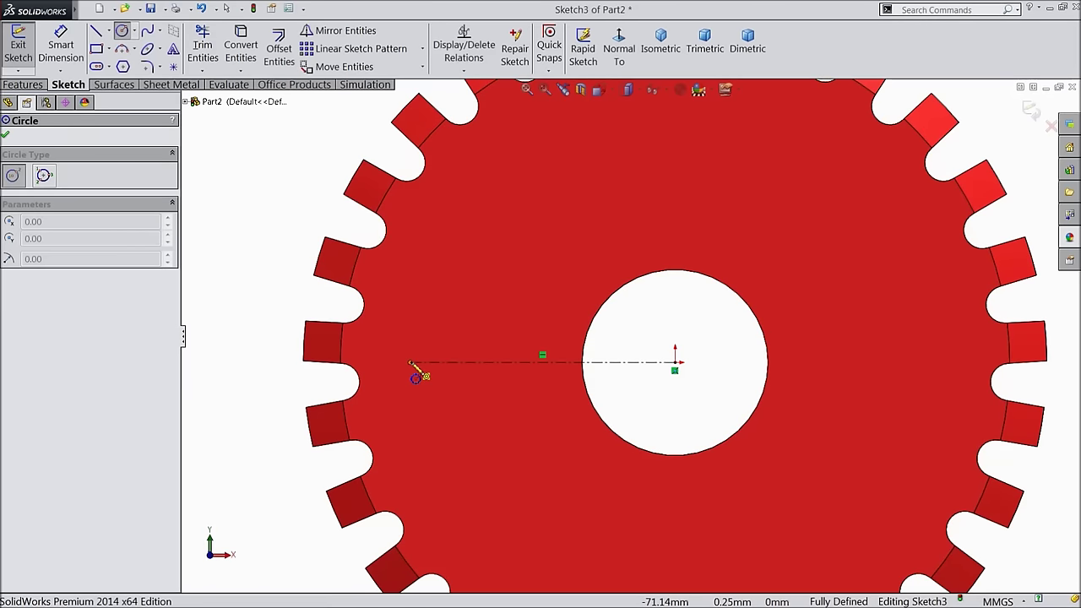
pyautogui.click(412, 363)
pyautogui.click(426, 342)
# - Dimension the centerline's length from the origin to the circle's centre to 76 mm
pyautogui.scroll(-3, 552, 396)
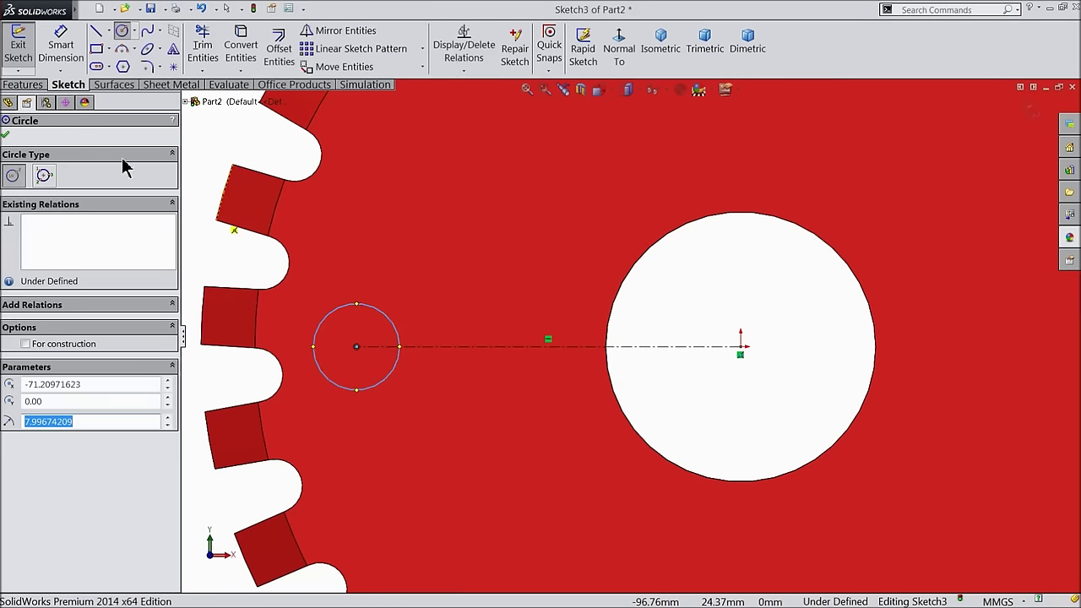
pyautogui.click(59, 49)
pyautogui.click(582, 353)
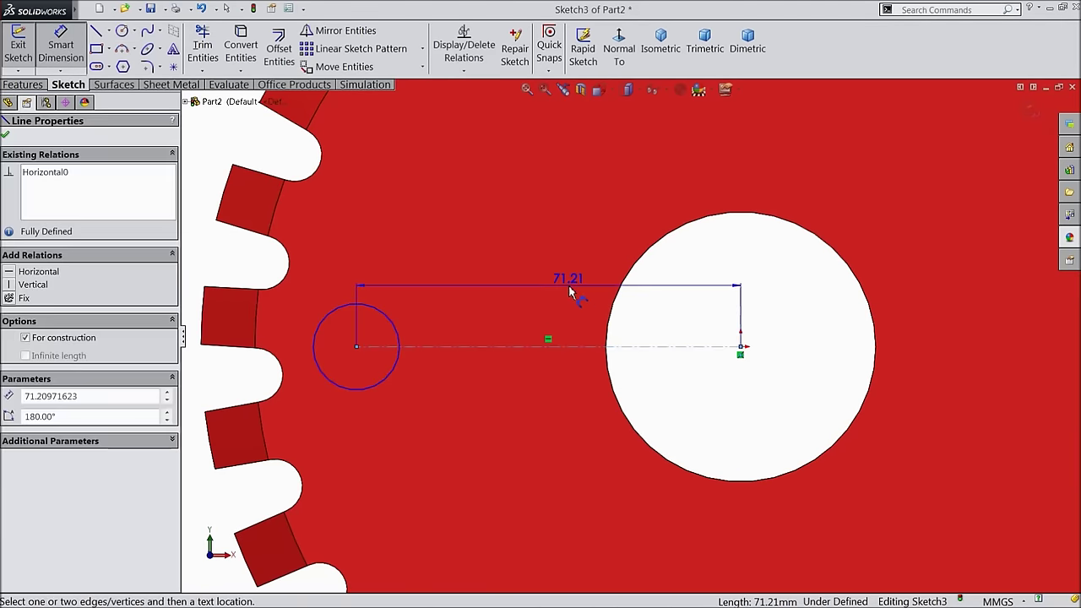
pyautogui.click(567, 286)
pyautogui.write('76')
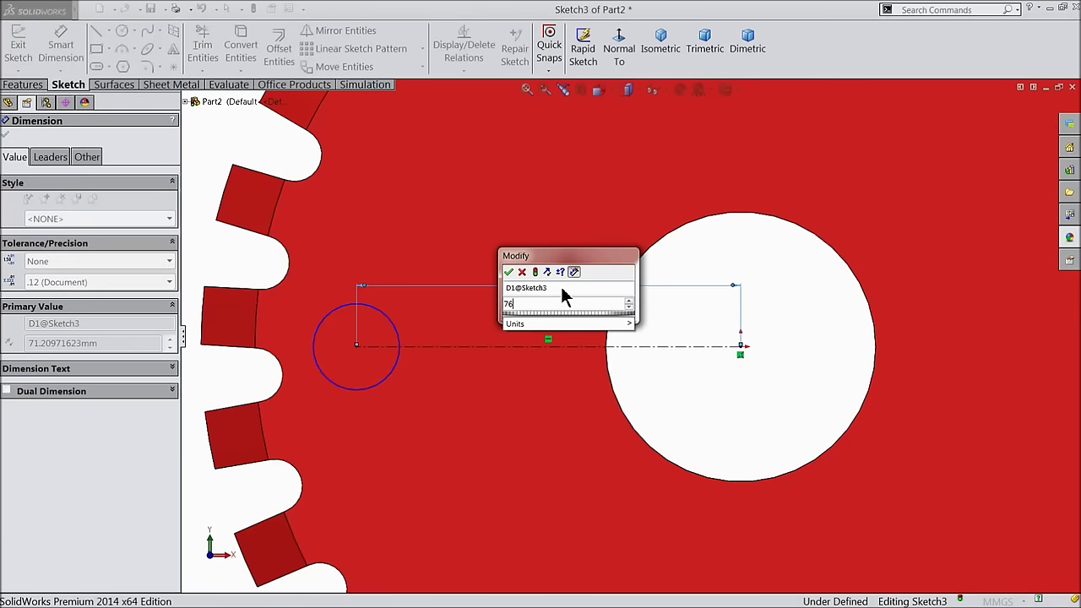
pyautogui.click(507, 272)
# - Dimension the small circle's diameter to 8 mm
pyautogui.click(379, 347)
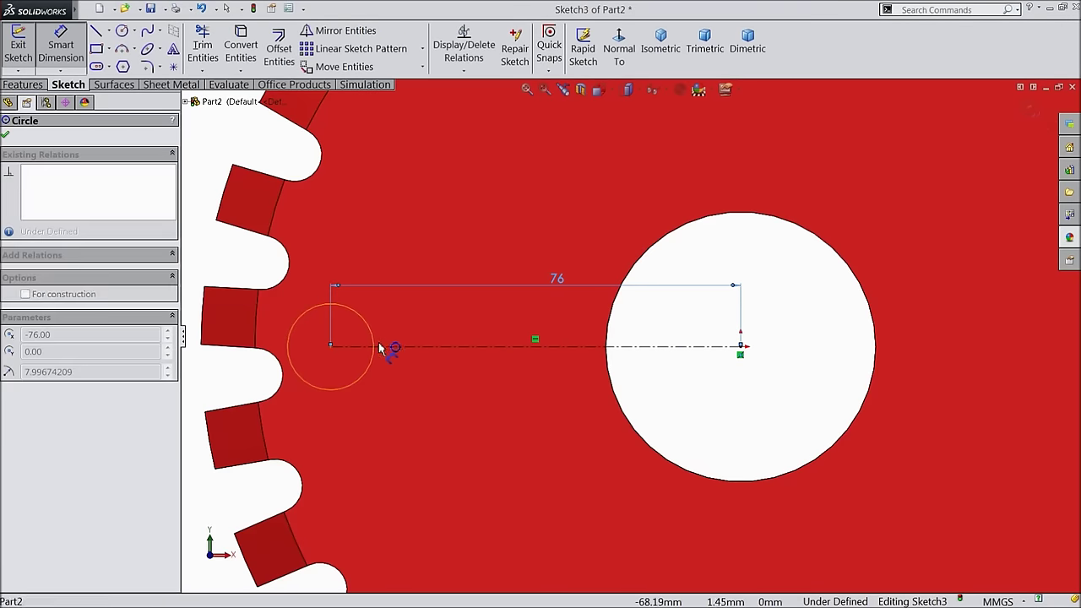
pyautogui.click(435, 346)
pyautogui.write('8')
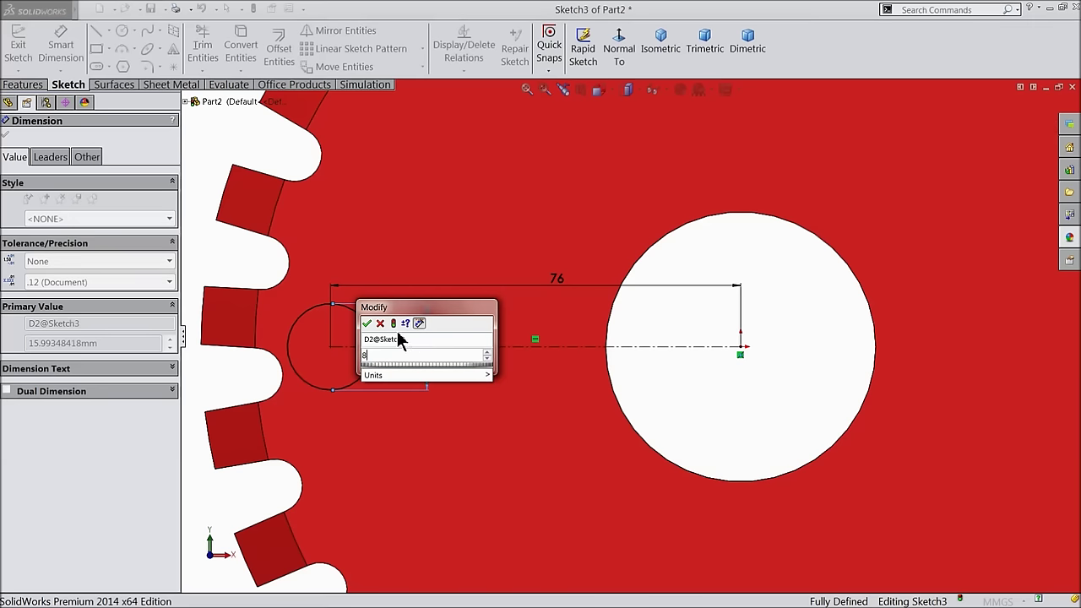
pyautogui.click(367, 325)
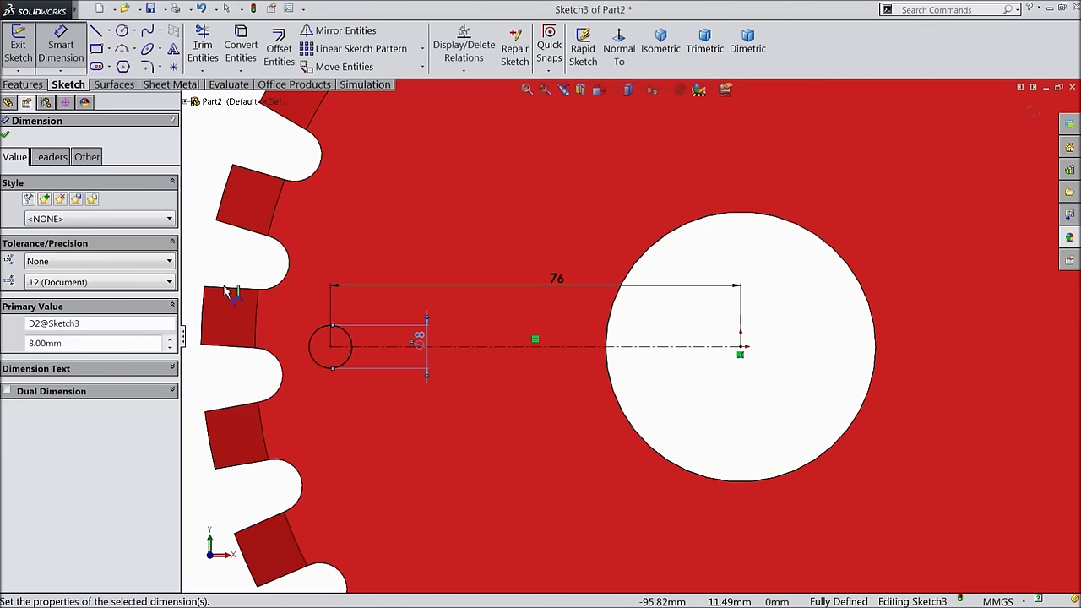
# - Extrude the small circle as a blind boss 20 mm outward from the disc face, merged with the disc
pyautogui.click(22, 84)
pyautogui.click(25, 49)
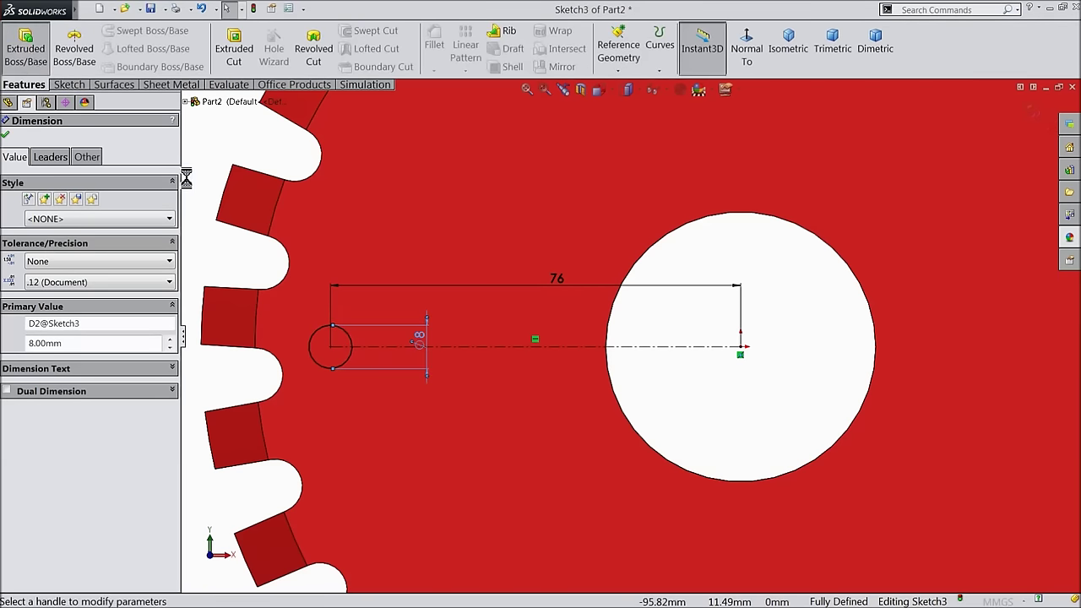
pyautogui.scroll(-5, 299, 314)
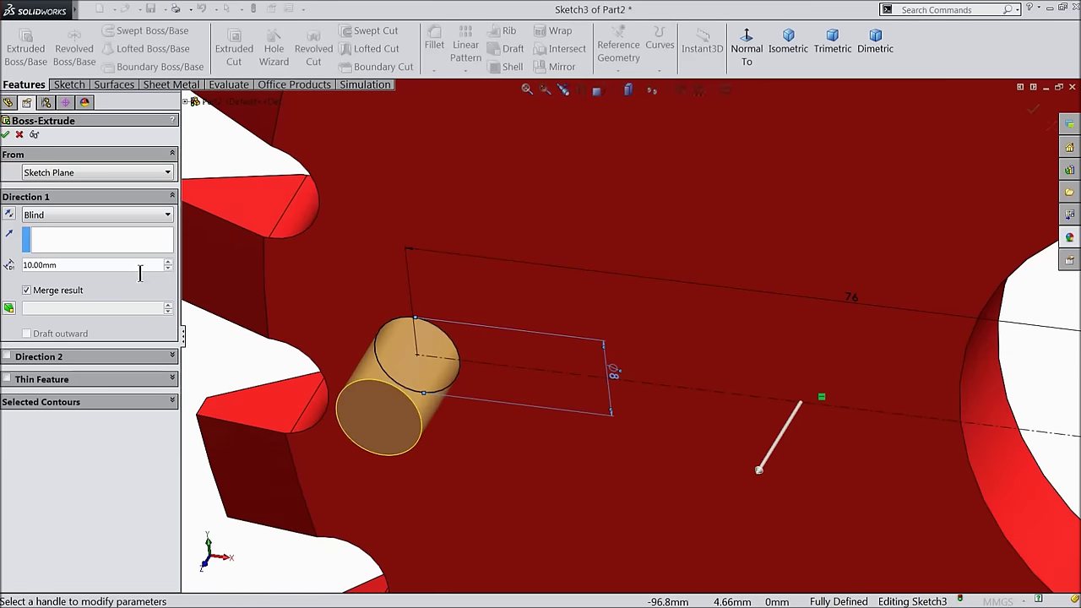
pyautogui.click(168, 263)
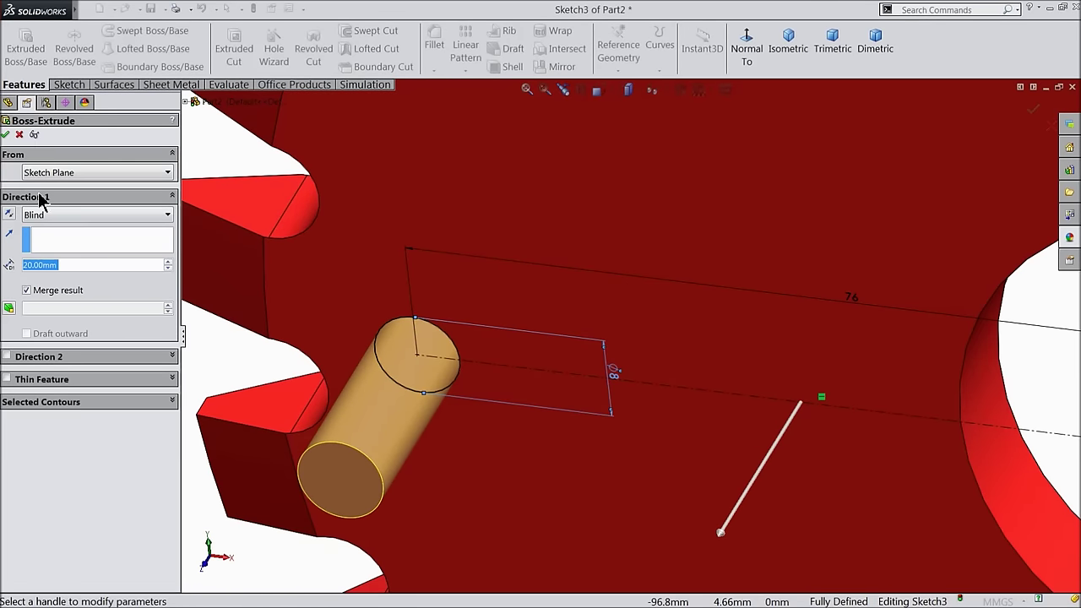
pyautogui.click(8, 135)
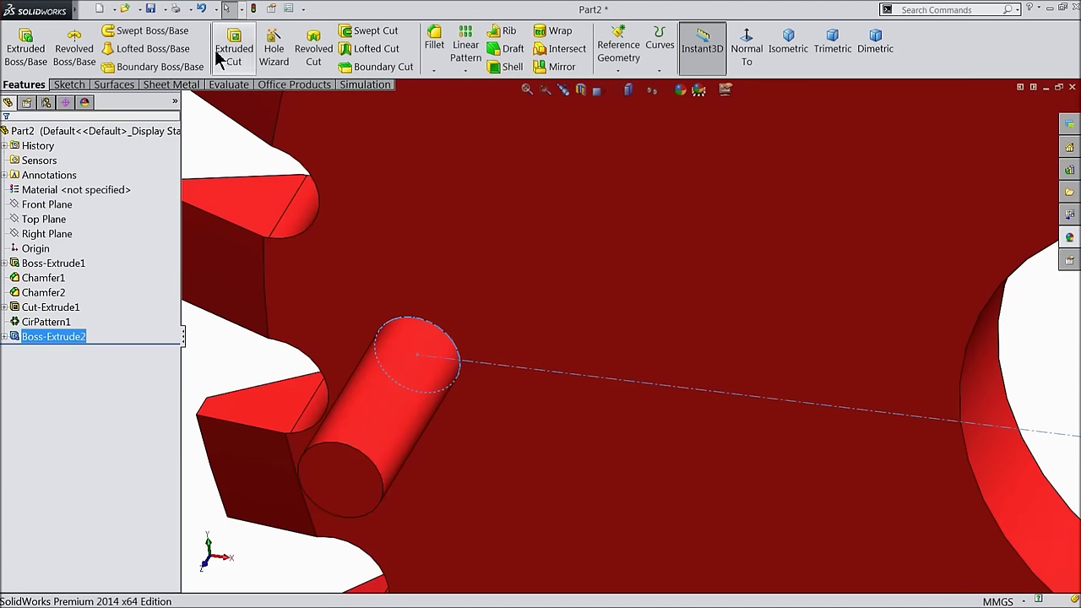
# - Add a 4 mm dome to the free end face of the cylindrical pin
pyautogui.moveTo(51, 10)
pyautogui.click(207, 10)
pyautogui.moveTo(171, 10)
pyautogui.moveTo(240, 65)
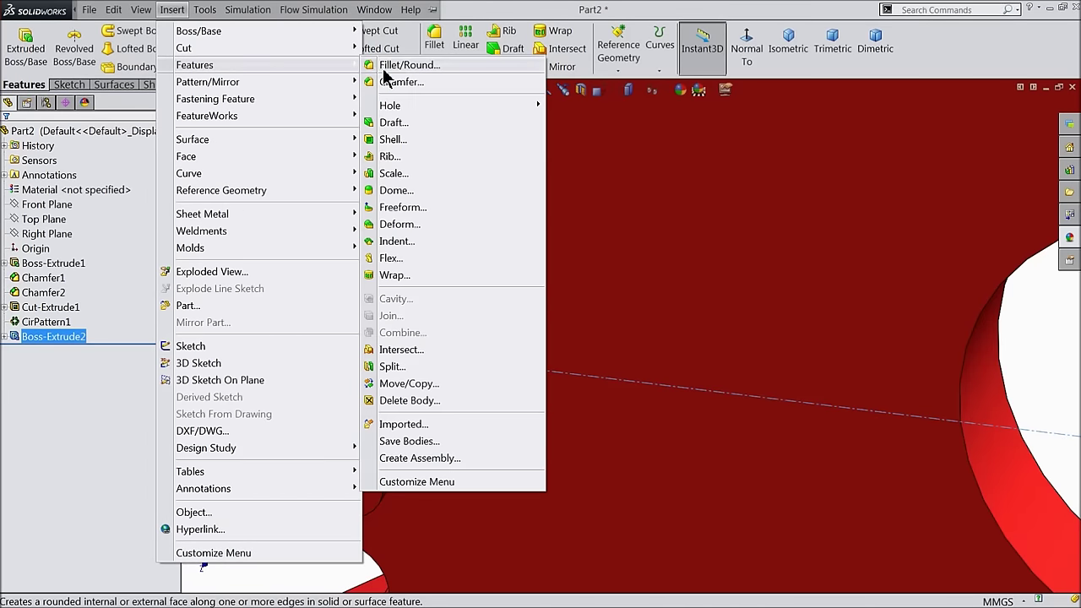
pyautogui.click(394, 190)
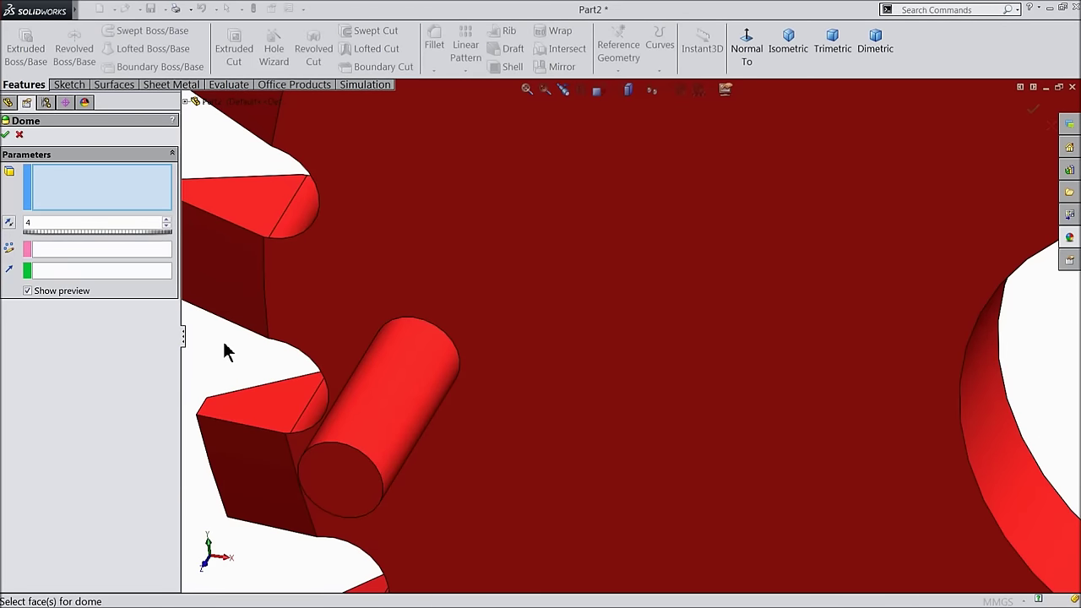
pyautogui.click(340, 478)
pyautogui.moveTo(404, 493); pyautogui.dragTo(472, 473, button='middle')
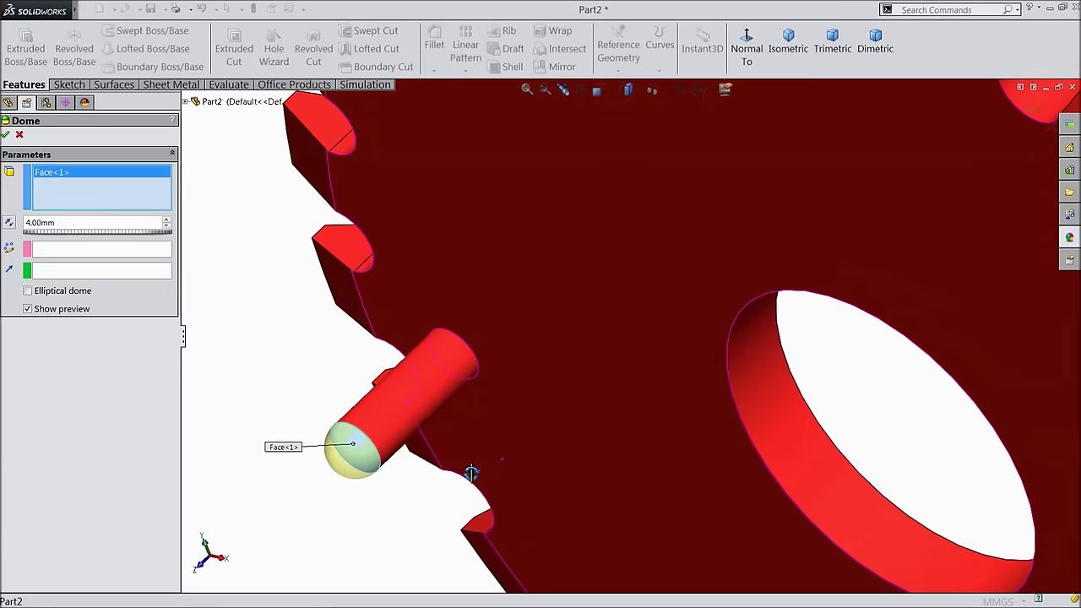
pyautogui.scroll(-4, 402, 454)
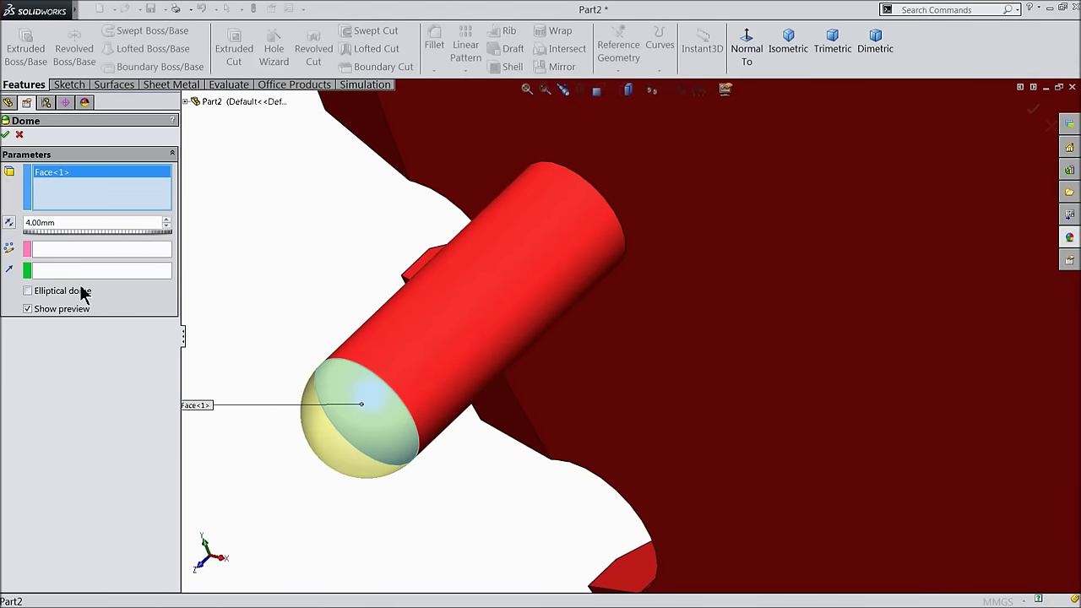
pyautogui.click(6, 135)
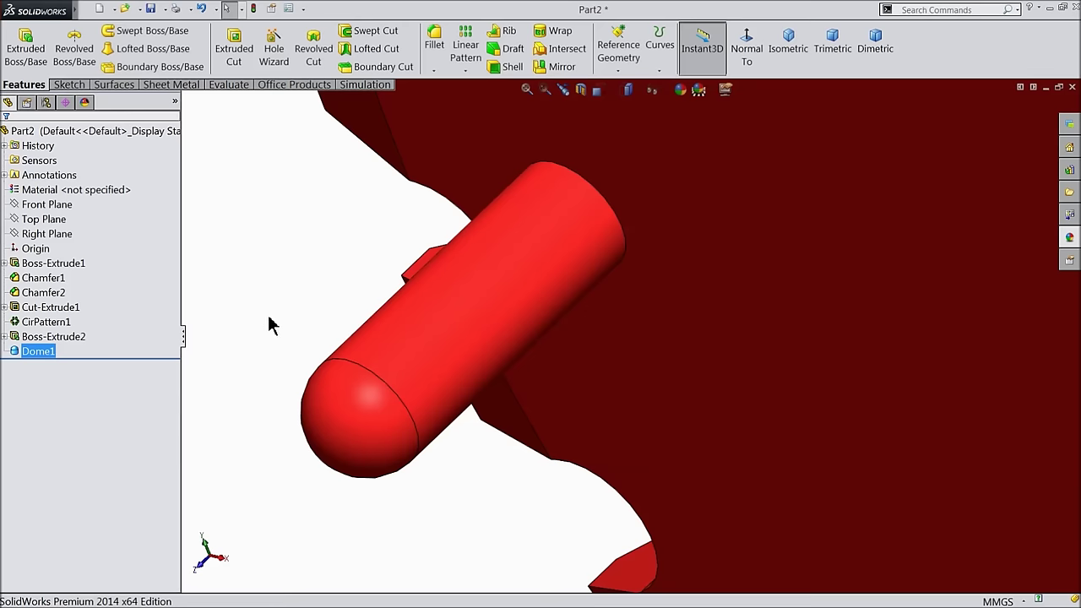
# - Colour the pin's cylindrical face and its dome yellow (RGB 255, 255, 0)
pyautogui.click(430, 331)
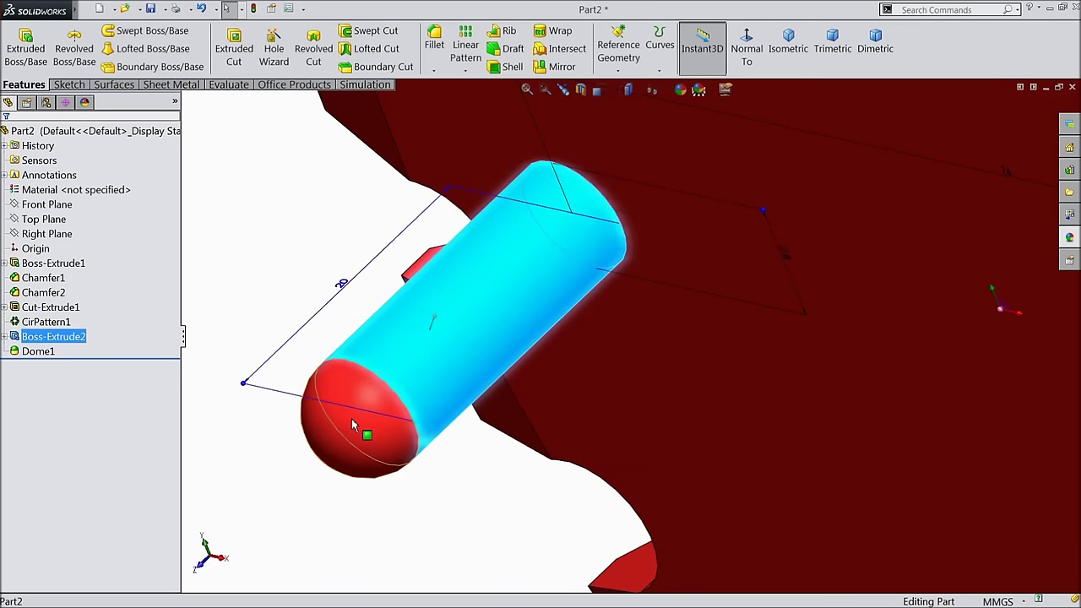
pyautogui.click(681, 90)
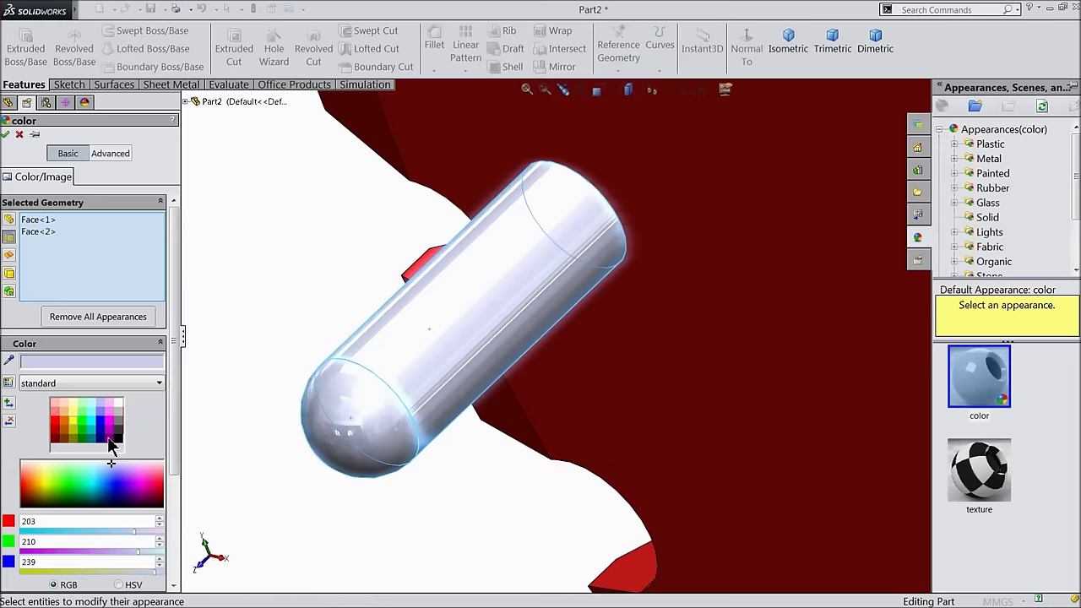
pyautogui.click(74, 430)
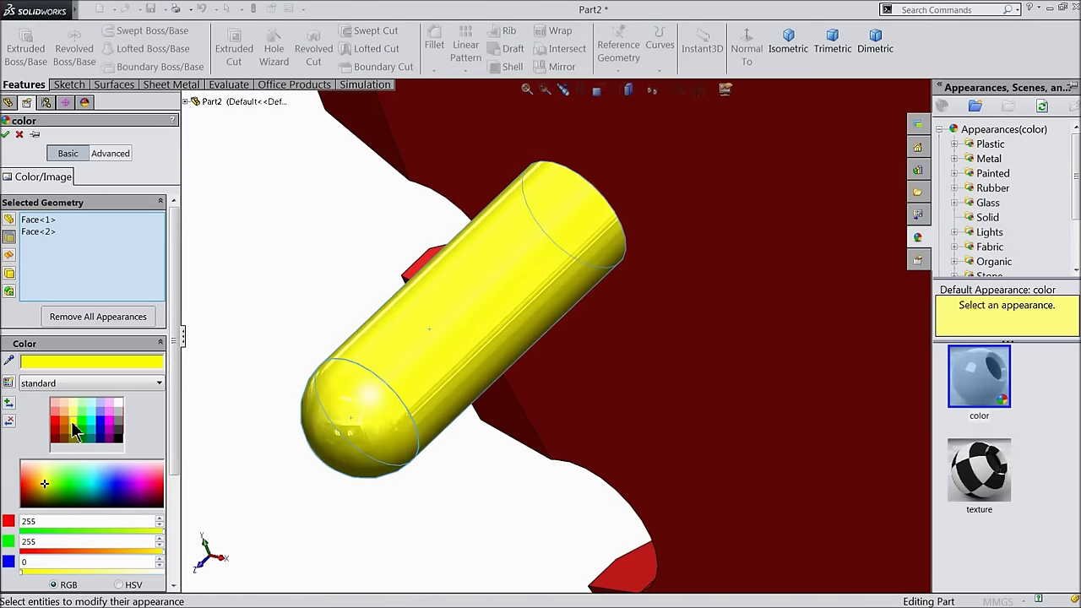
pyautogui.click(7, 135)
# - Save the part as "1.Bull gear" in the "Whitworth-quick return mechanism" folder
pyautogui.press('f')
pyautogui.moveTo(397, 322); pyautogui.dragTo(675, 362, button='middle')
pyautogui.moveTo(972, 374); pyautogui.dragTo(789, 380, button='middle')
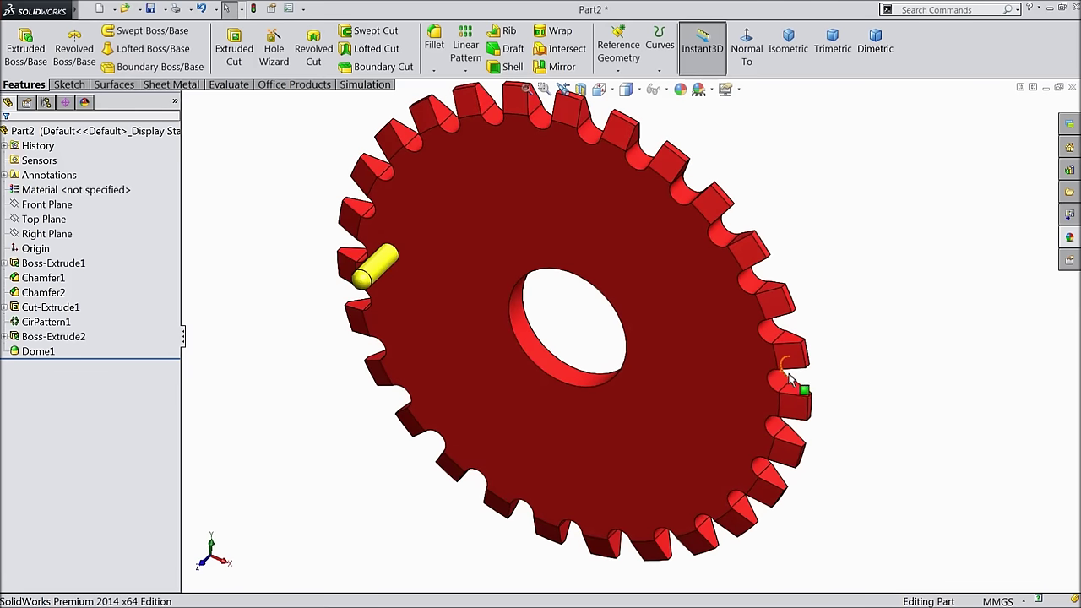
pyautogui.click(151, 9)
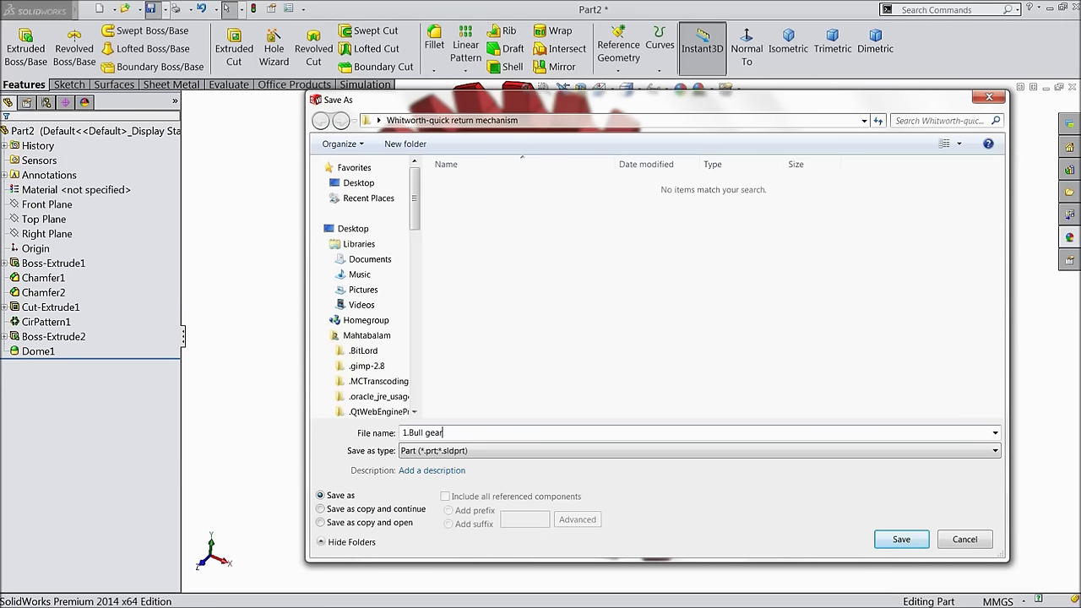
pyautogui.click(899, 540)
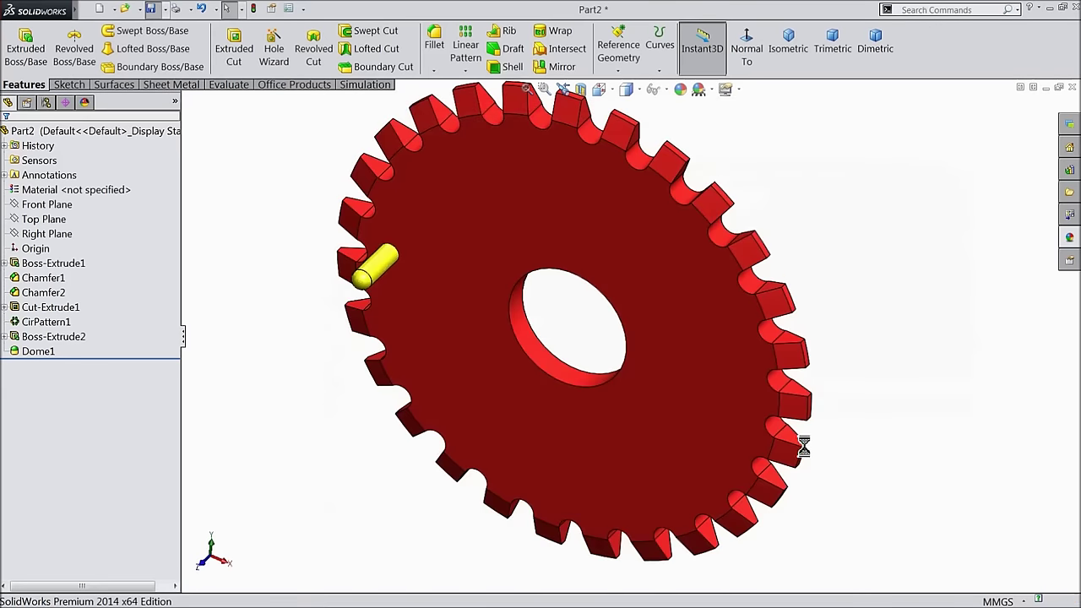
pyautogui.moveTo(577, 337); pyautogui.dragTo(611, 370, button='middle')
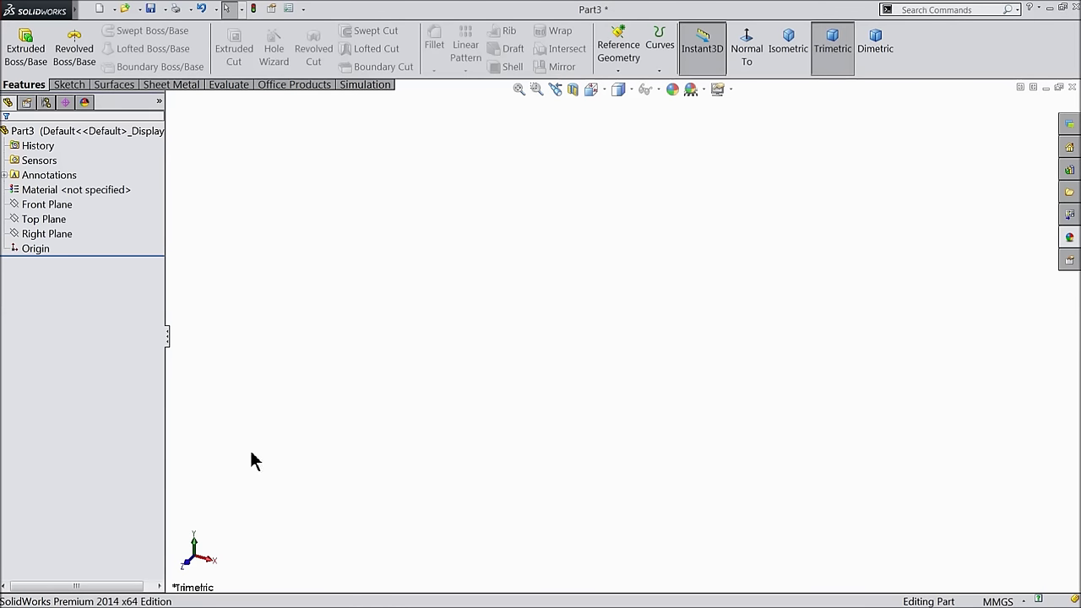
# - Sketch a circle of about 38 mm radius centred on the origin of the Front Plane
pyautogui.click(19, 204)
pyautogui.click(21, 188)
pyautogui.click(69, 85)
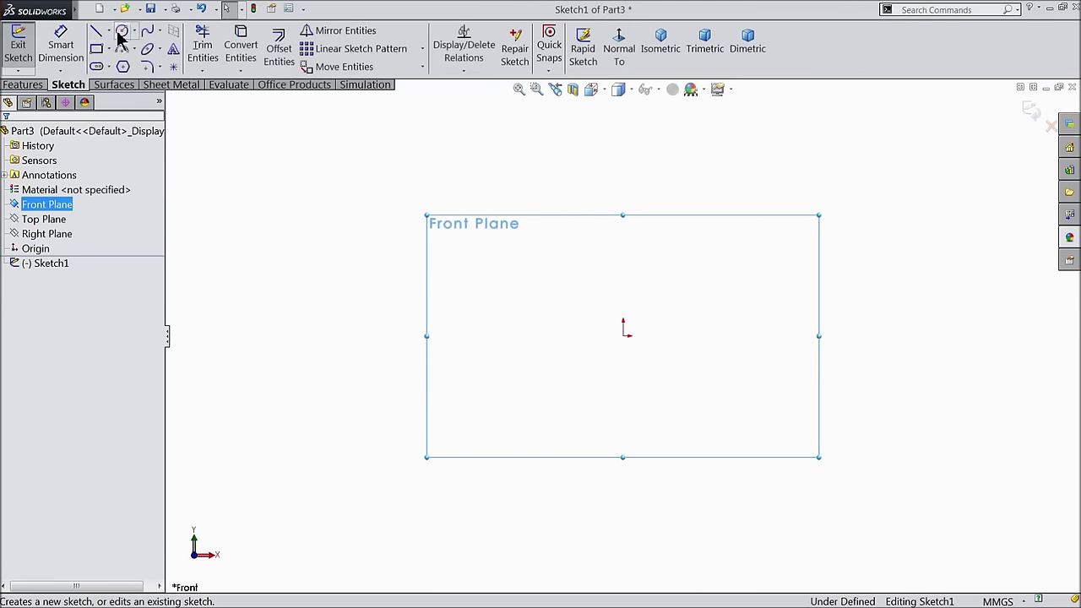
pyautogui.click(121, 30)
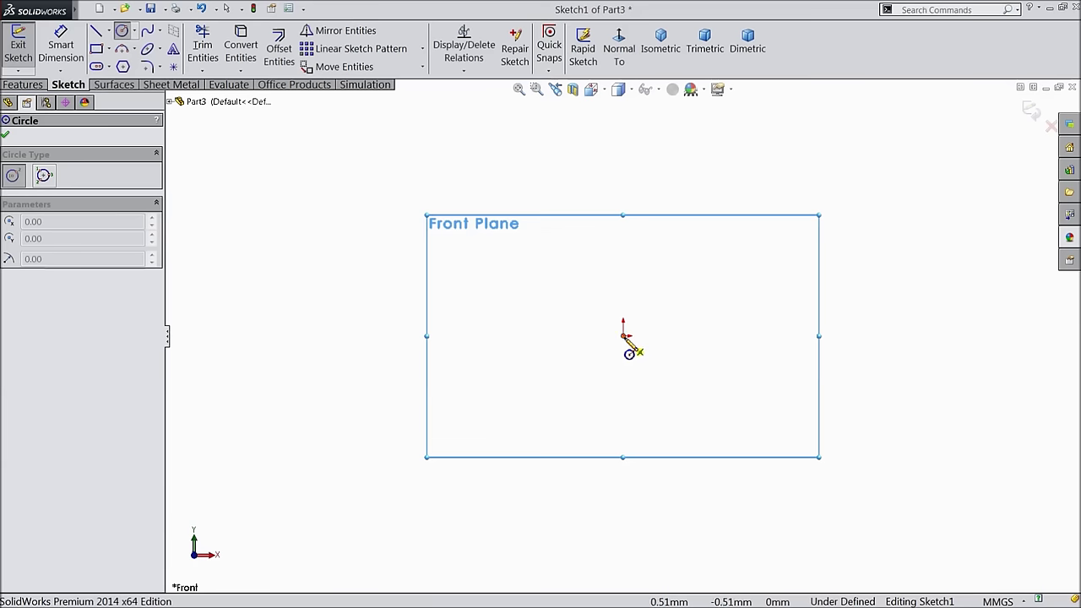
pyautogui.click(624, 335)
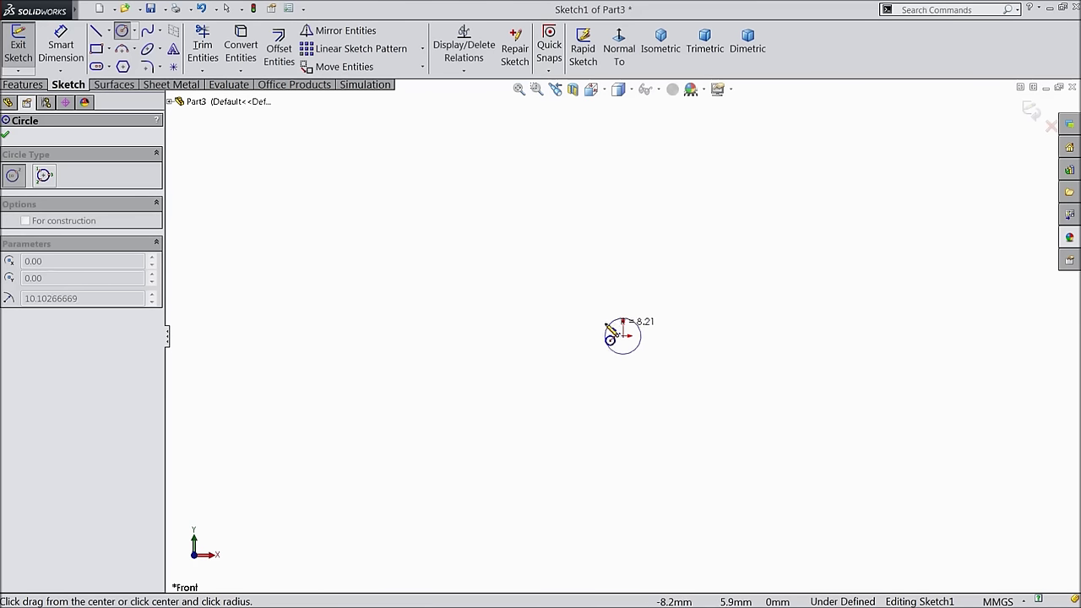
pyautogui.click(549, 314)
pyautogui.scroll(-4, 737, 345)
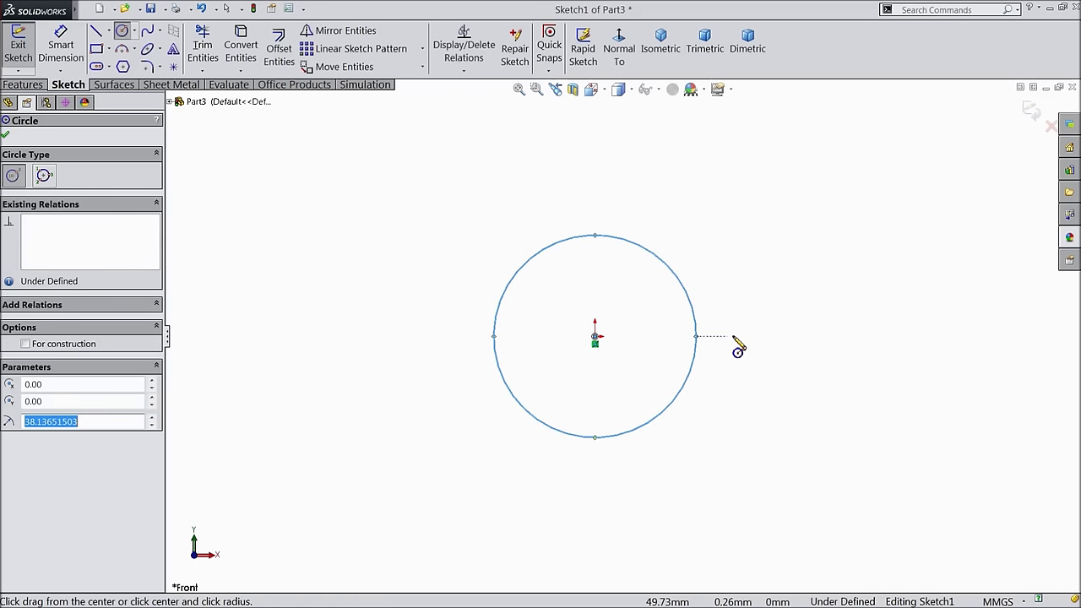
# - Dimension the circle's diameter to 5 mm
pyautogui.click(61, 48)
pyautogui.click(382, 299)
pyautogui.click(284, 340)
pyautogui.write('5')
pyautogui.click(224, 325)
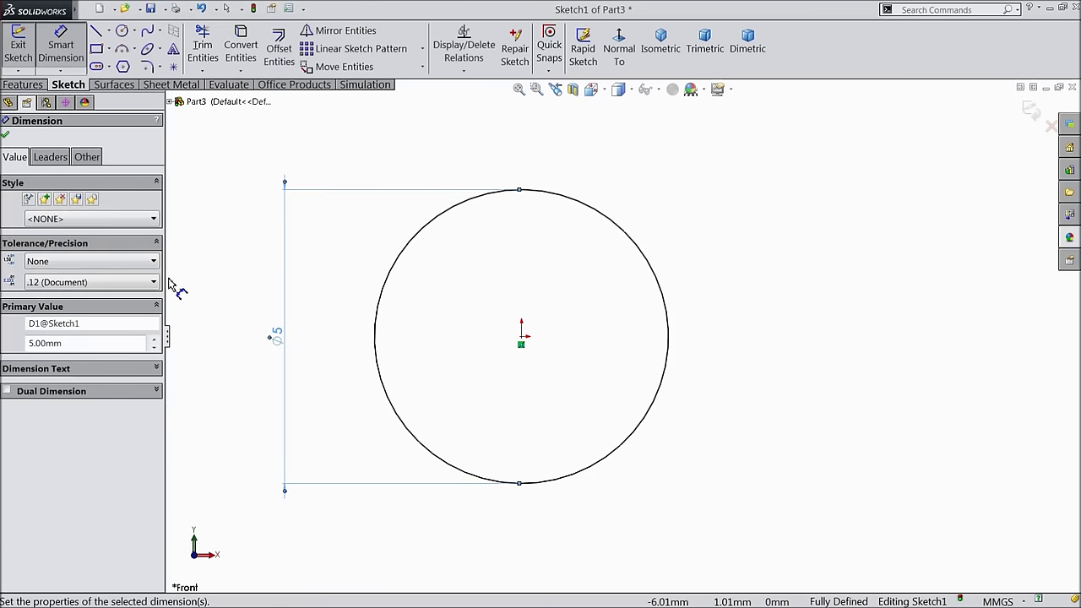
# - Extrude the circle as a blind boss 4 mm deep from the sketch plane
pyautogui.click(22, 85)
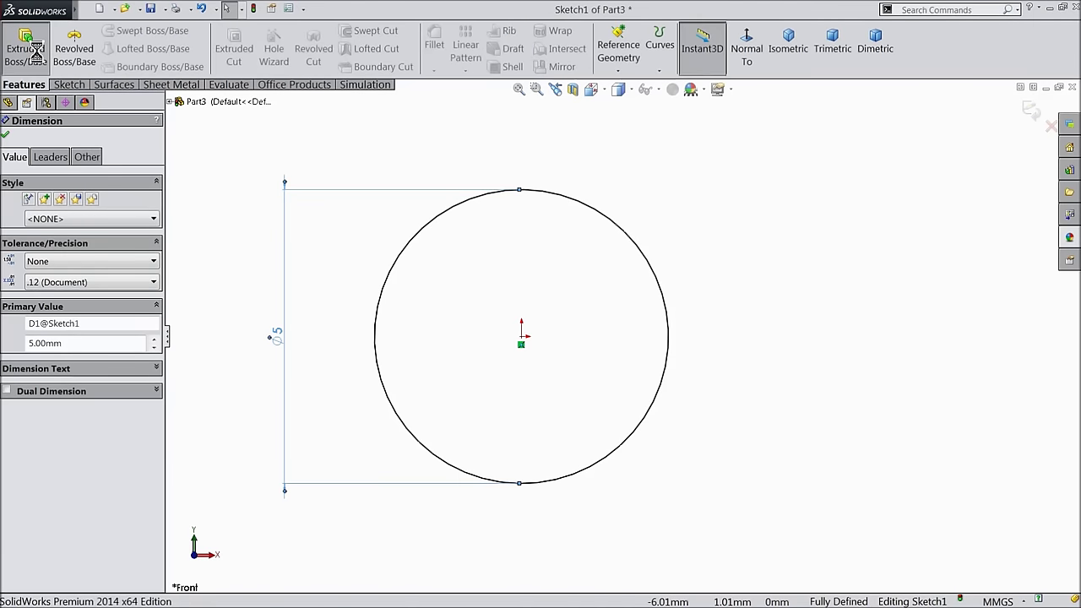
pyautogui.click(33, 55)
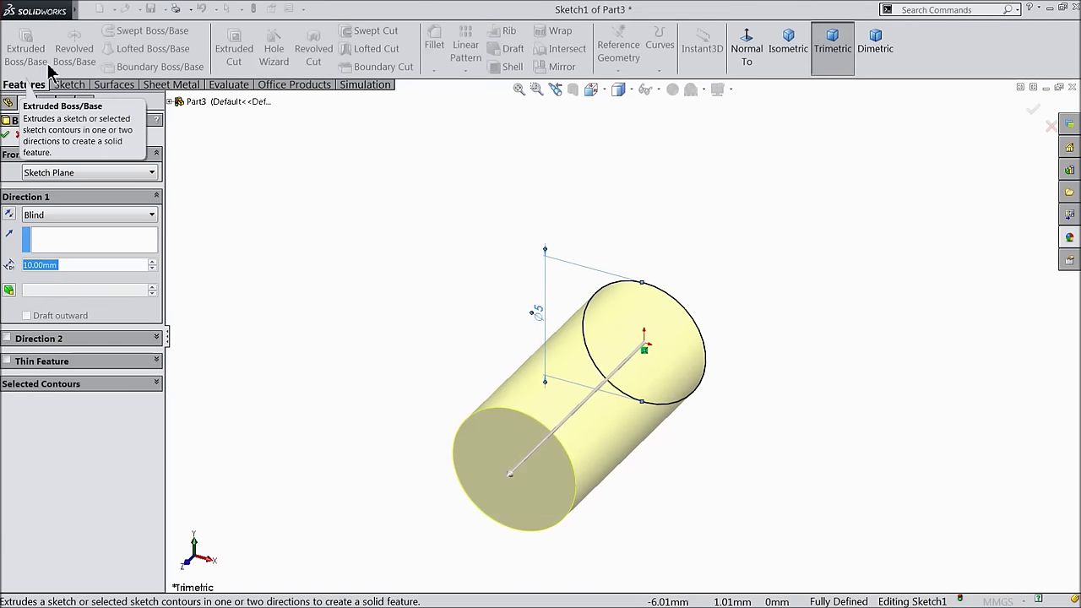
pyautogui.write('4')
pyautogui.press('Return')
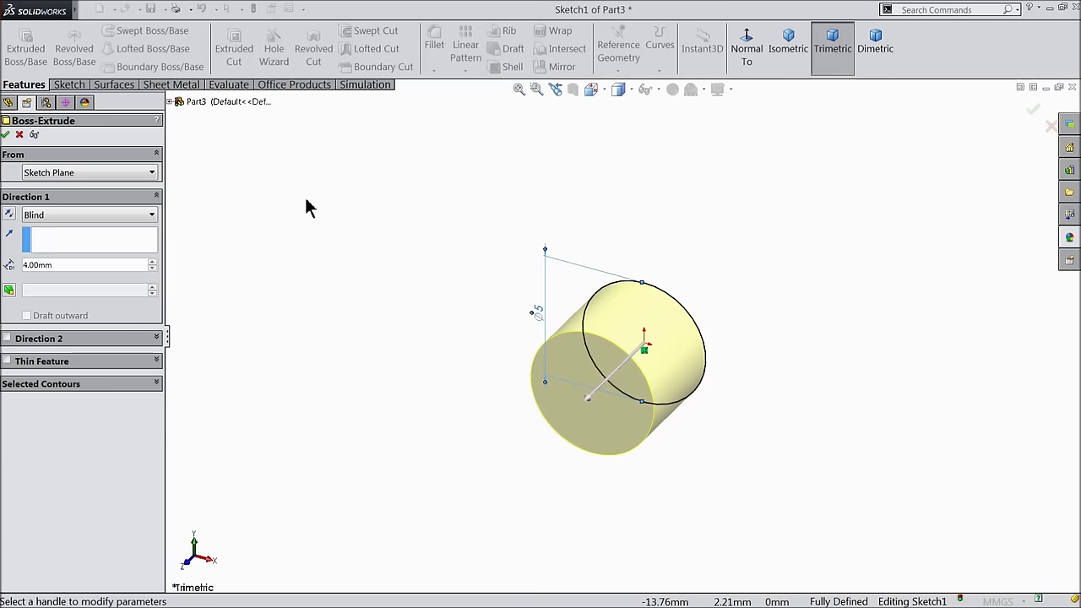
pyautogui.moveTo(396, 293); pyautogui.dragTo(379, 293, button='middle')
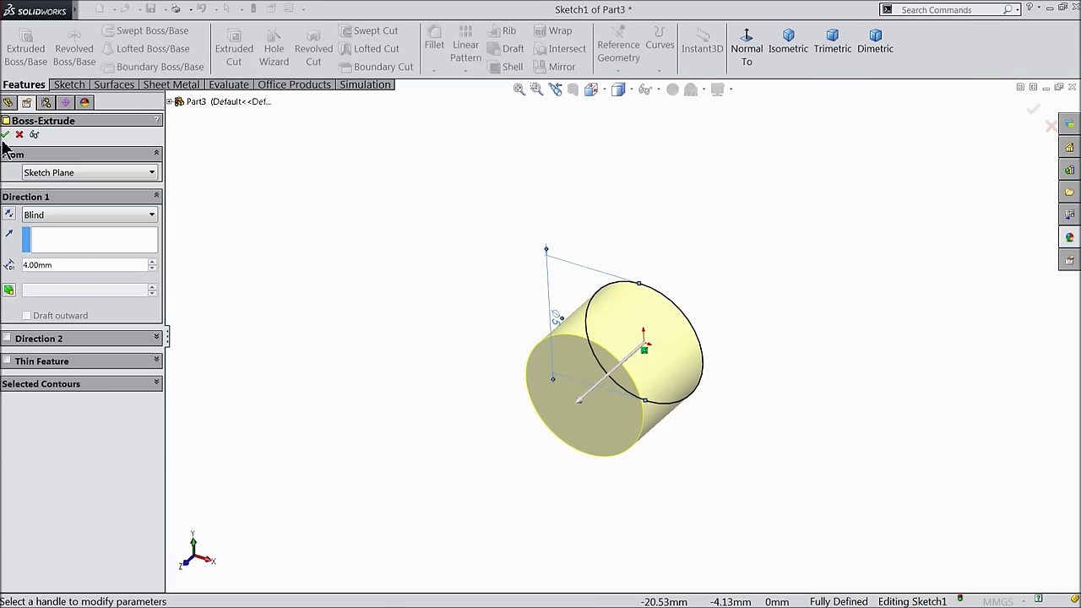
pyautogui.press('z')
pyautogui.press('z')
pyautogui.press('z')
pyautogui.press('z')
pyautogui.scroll(-3, 760, 413)
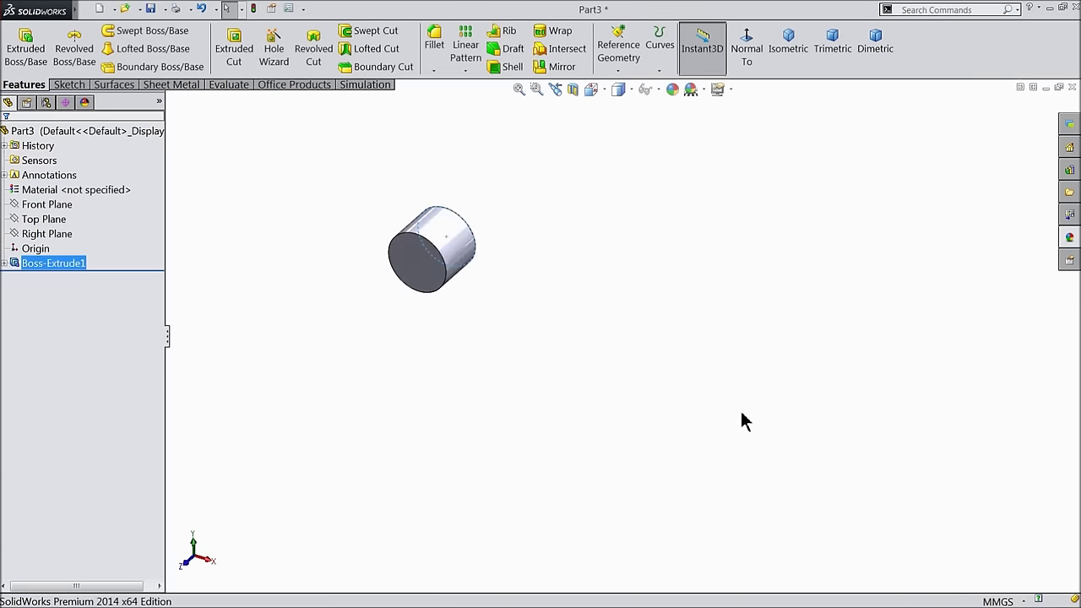
# - On the cylinder's front end face, sketch a horizontal straight slot starting at the origin, about 67 mm between centres and 14 mm wide
pyautogui.click(413, 268)
pyautogui.click(460, 226)
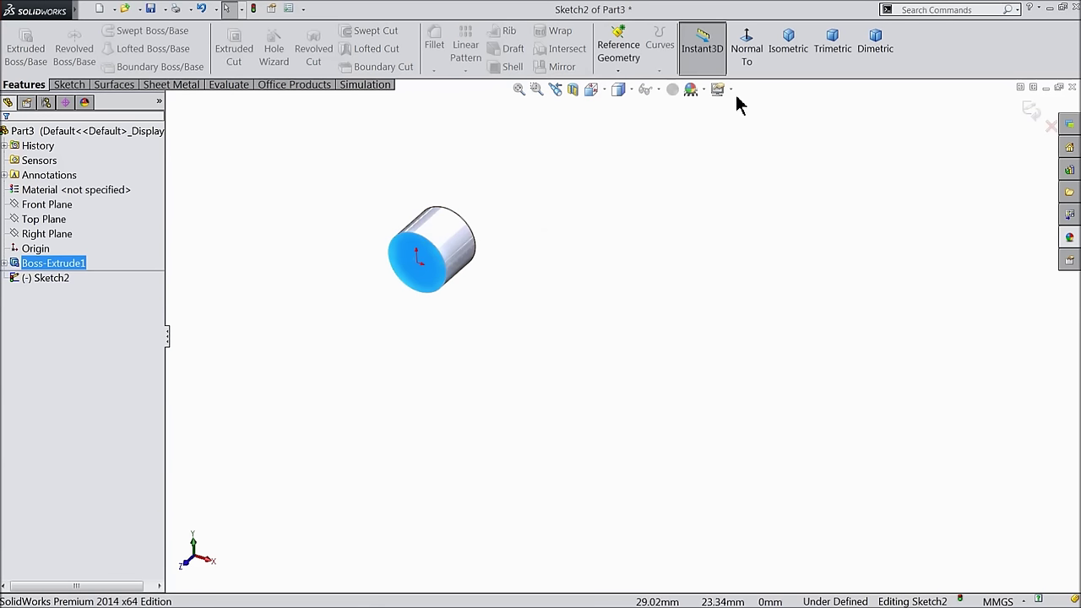
pyautogui.click(746, 50)
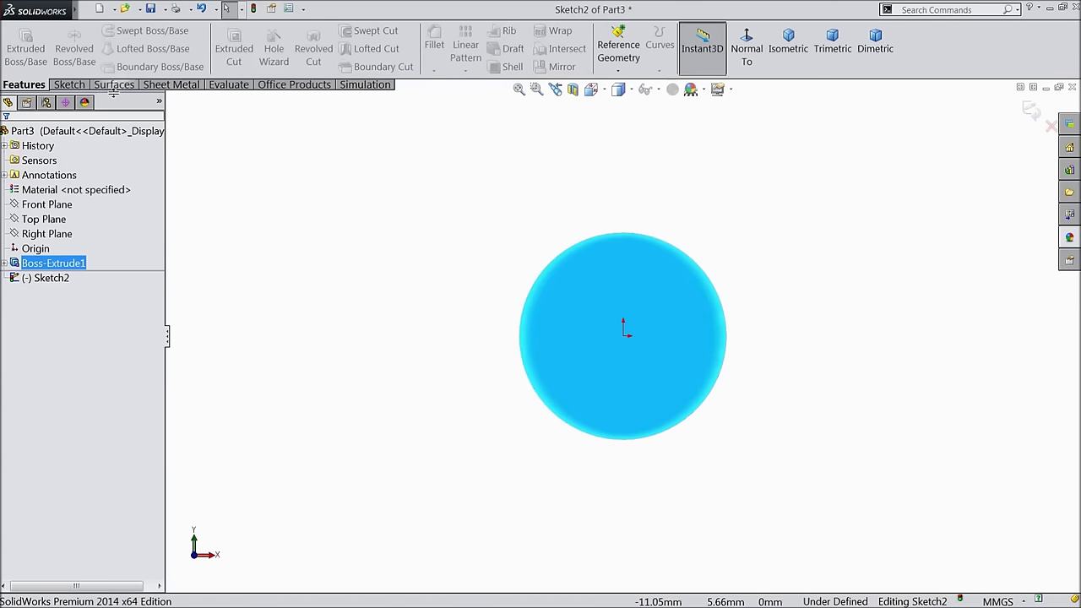
pyautogui.click(69, 84)
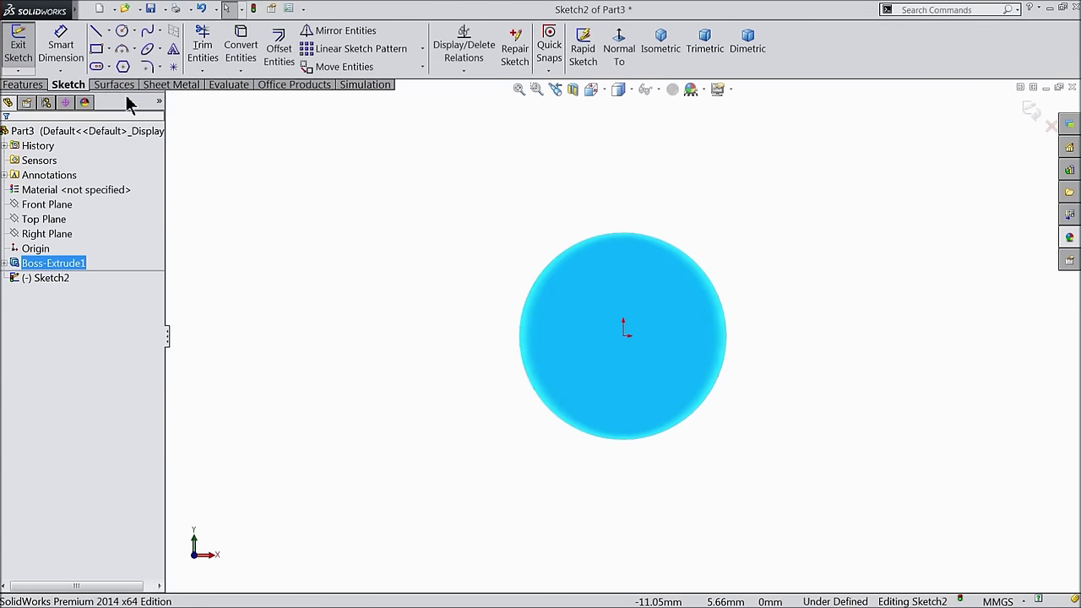
pyautogui.click(109, 69)
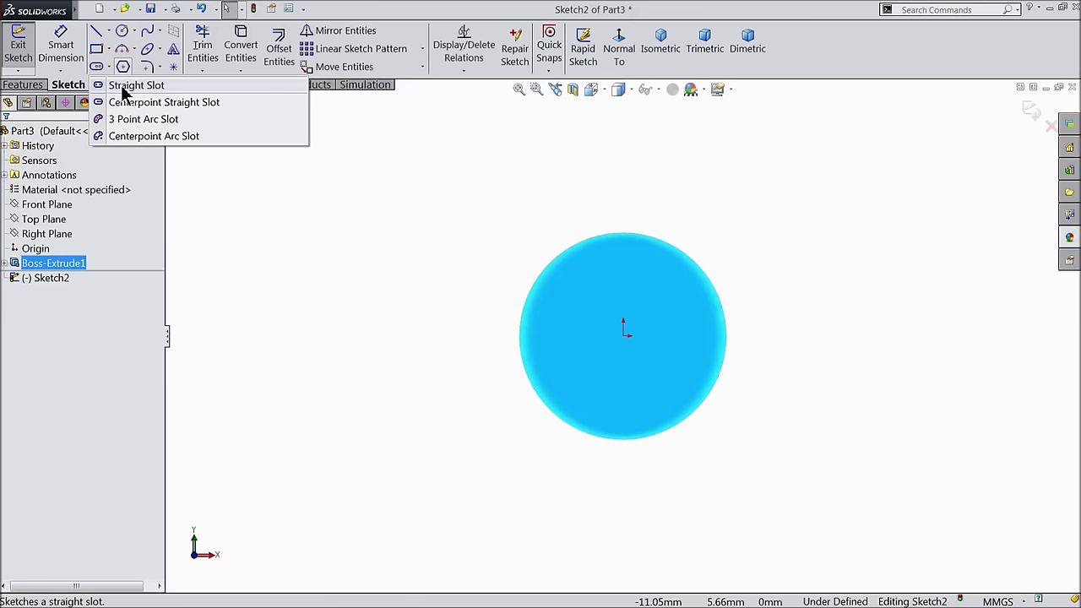
pyautogui.click(124, 88)
pyautogui.scroll(10, 352, 335)
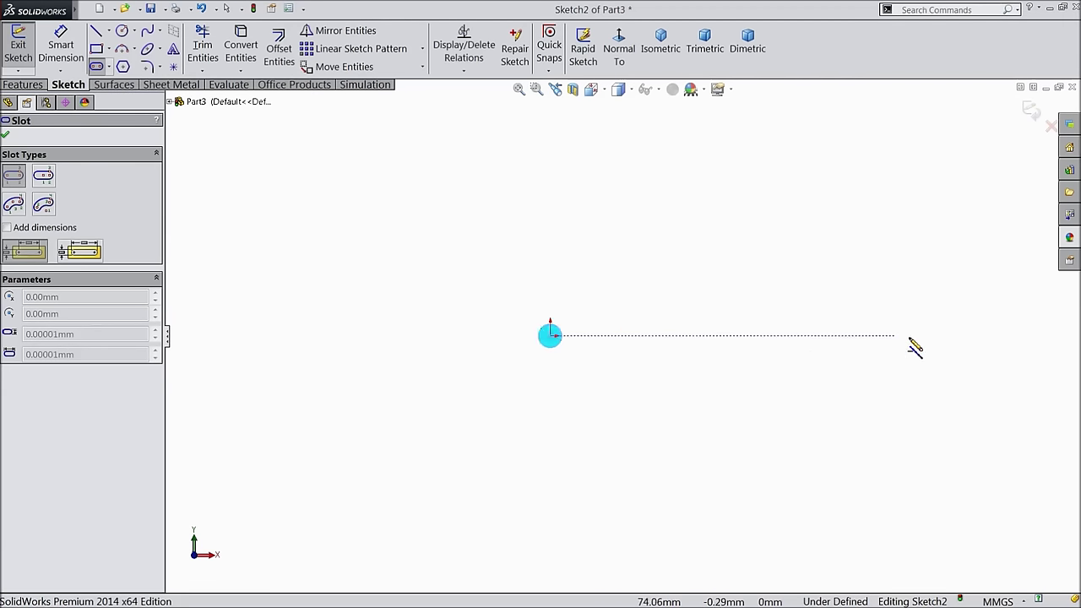
pyautogui.scroll(-3, 916, 346)
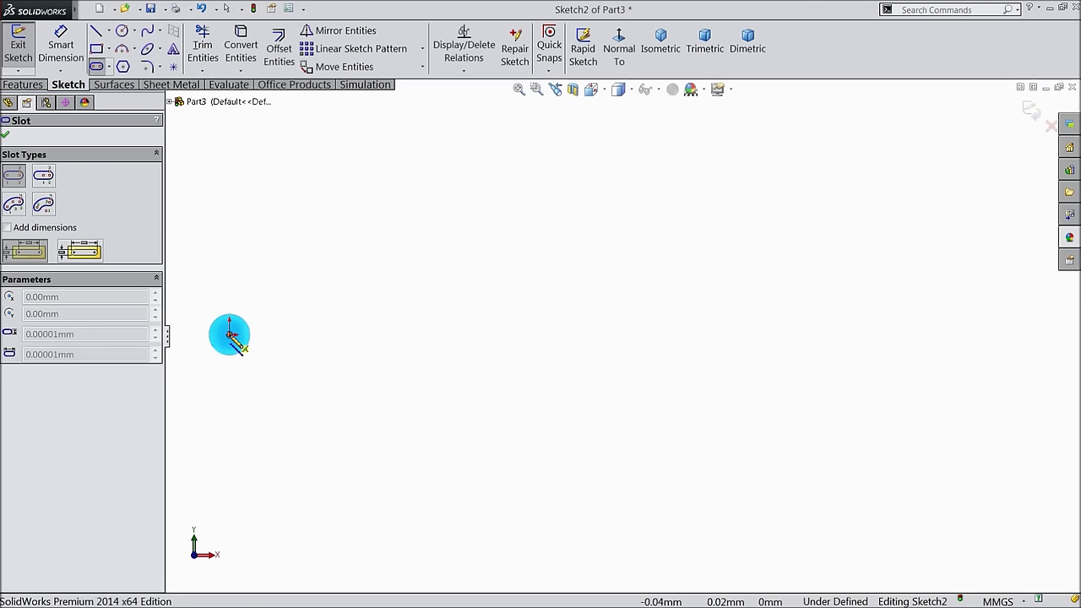
pyautogui.click(230, 335)
pyautogui.click(775, 335)
pyautogui.click(775, 288)
pyautogui.scroll(-3, 591, 321)
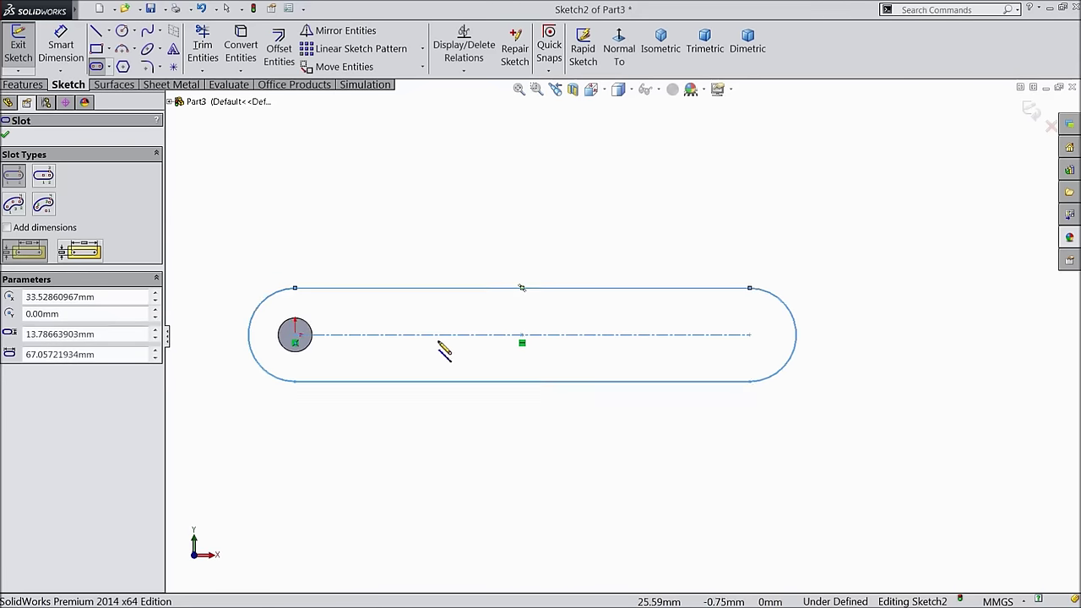
pyautogui.rightClick(222, 148)
pyautogui.click(253, 124)
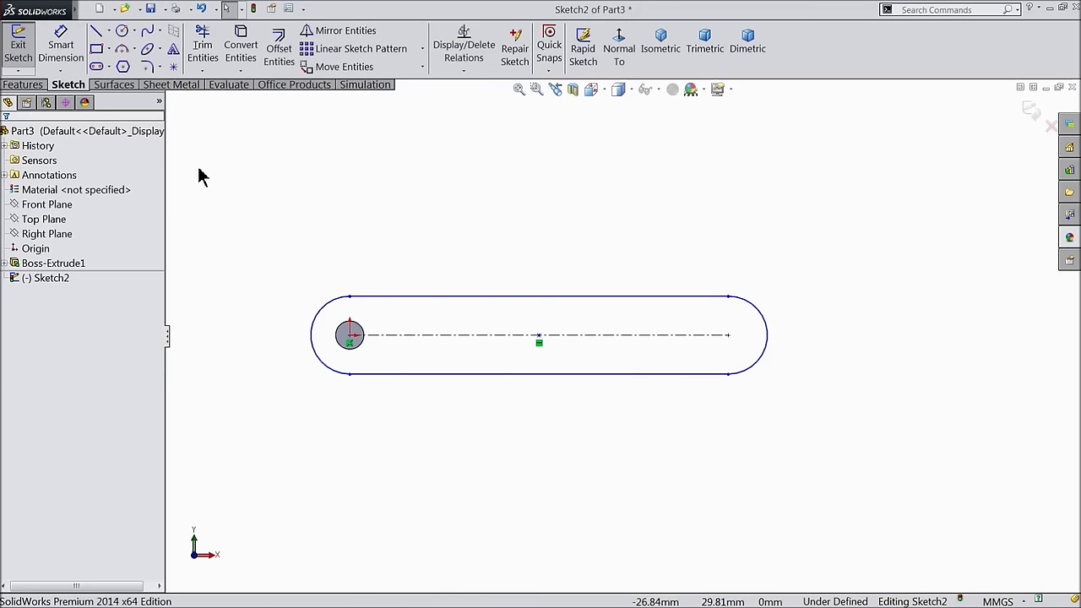
# - Dimension the slot's centre-to-centre length to 350 mm
pyautogui.click(60, 48)
pyautogui.click(447, 335)
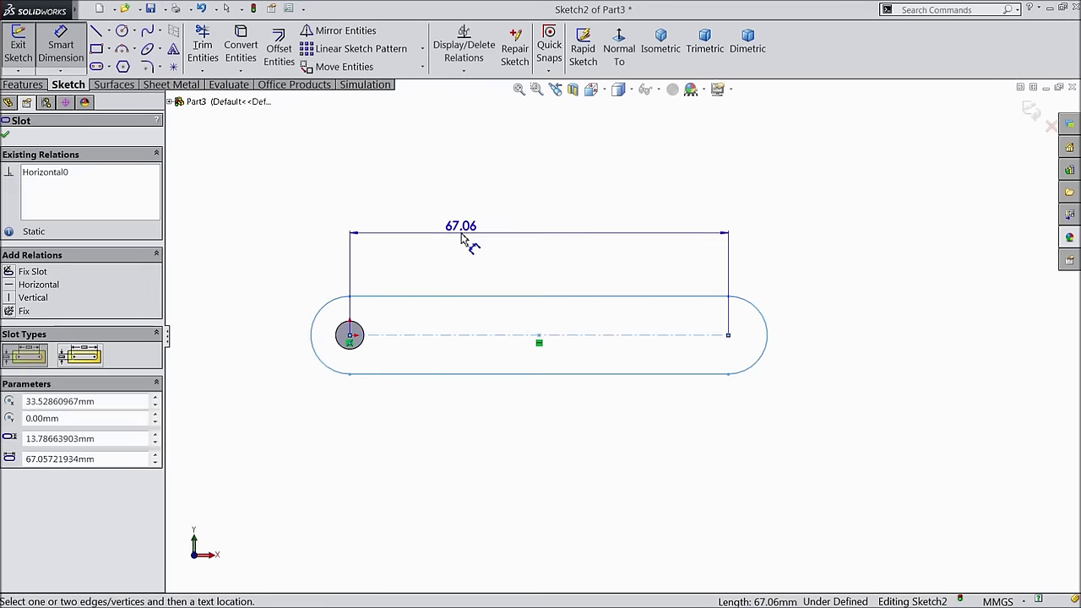
pyautogui.click(466, 237)
pyautogui.write('350')
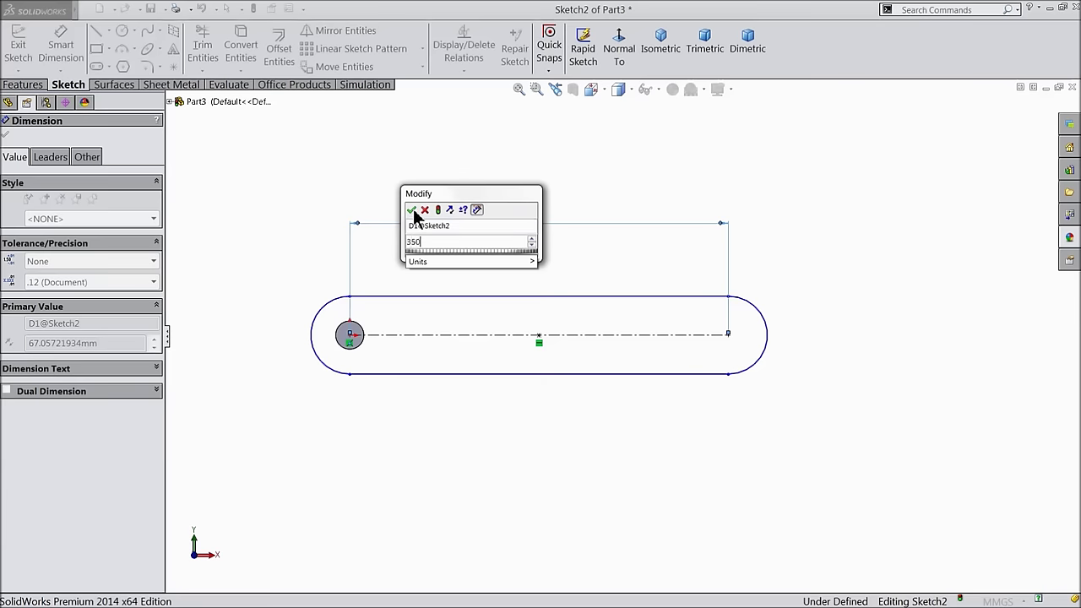
pyautogui.click(412, 211)
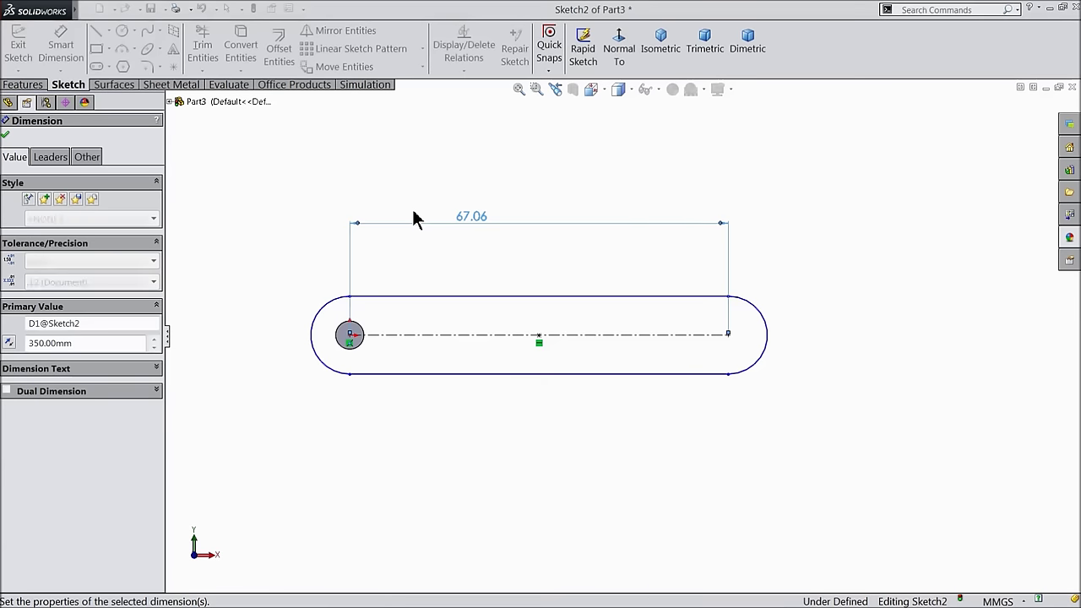
# - Dimension the radius of the slot's rounded end at the origin to 10 mm
pyautogui.click(310, 338)
pyautogui.click(228, 305)
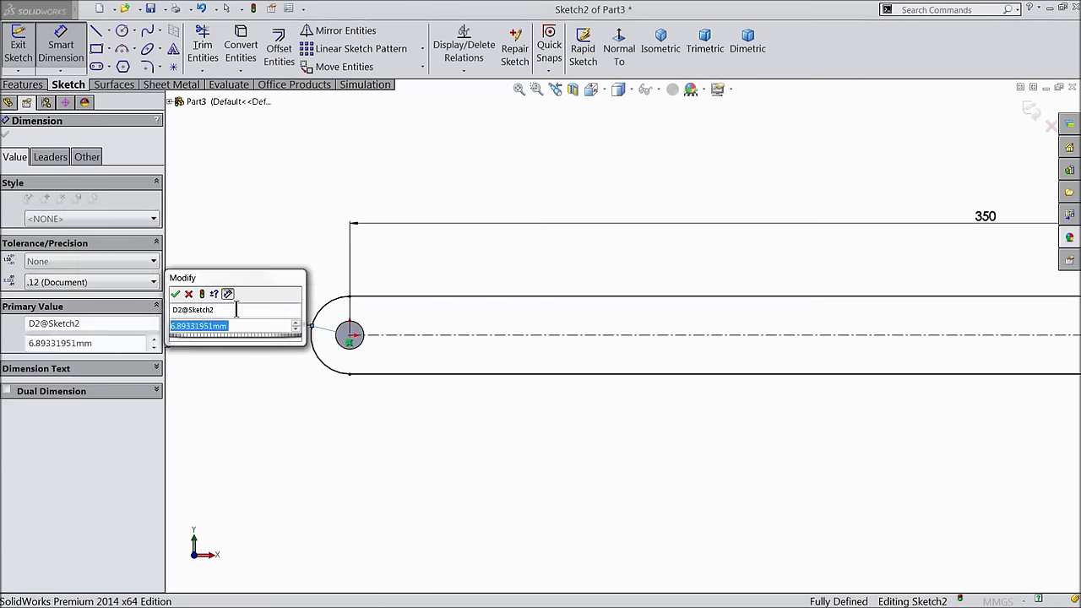
pyautogui.write('10')
pyautogui.click(176, 294)
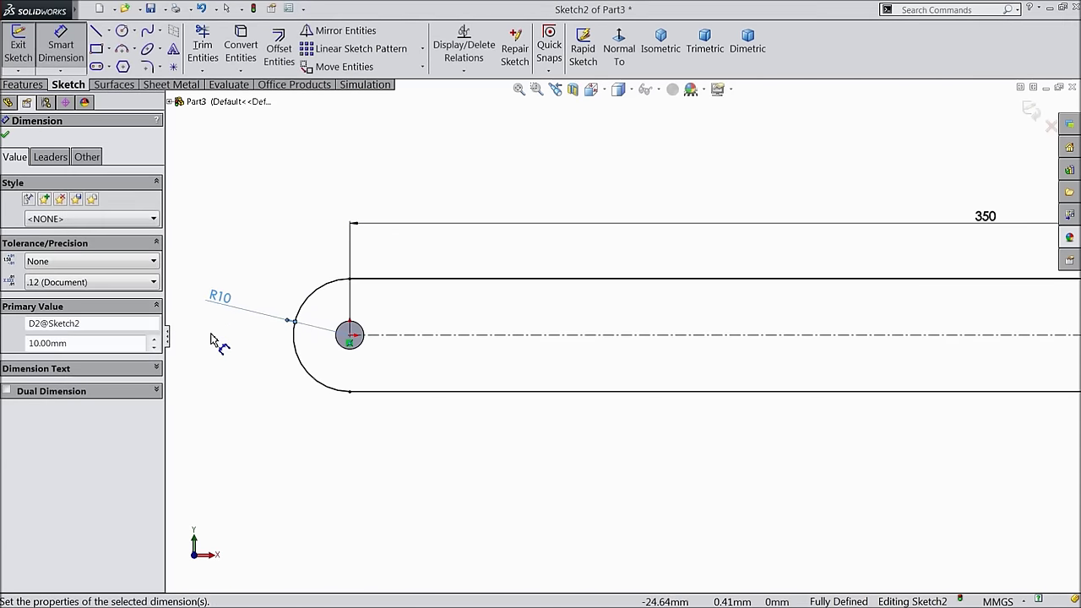
pyautogui.scroll(3, 511, 352)
pyautogui.press('f')
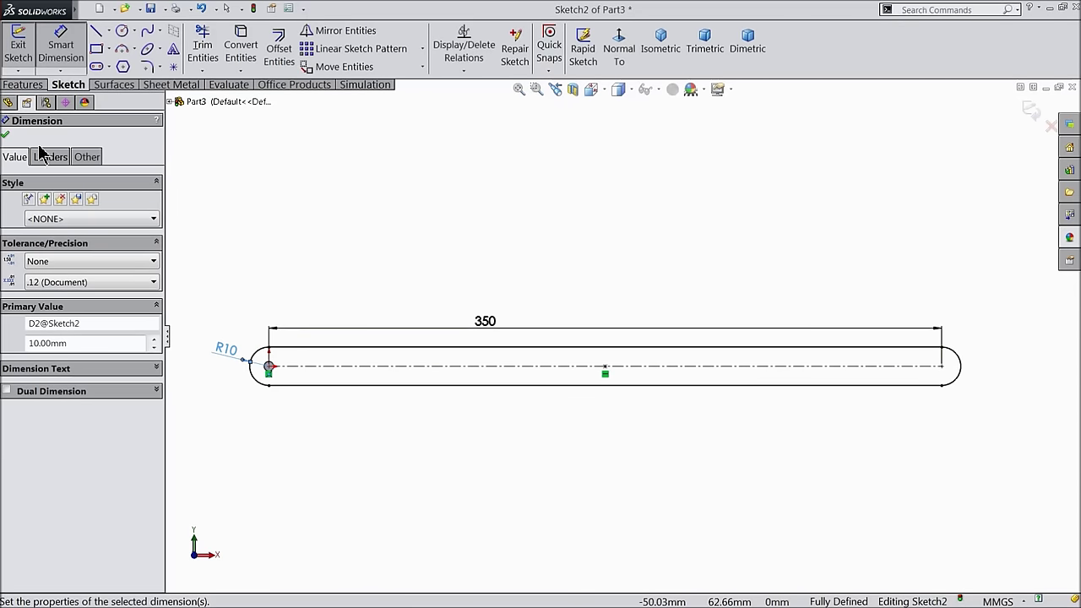
# - Sketch a circle of about 4.9 mm radius on the centre of the slot's end arc farthest from the origin
pyautogui.click(122, 32)
pyautogui.scroll(-3, 957, 393)
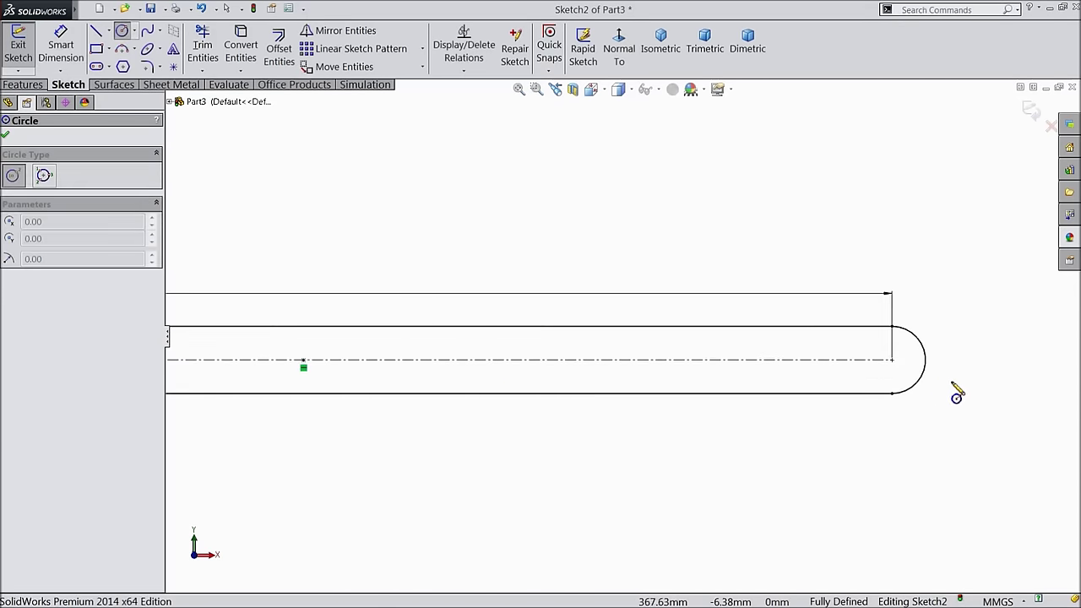
pyautogui.click(892, 360)
pyautogui.click(899, 346)
pyautogui.scroll(-2, 929, 374)
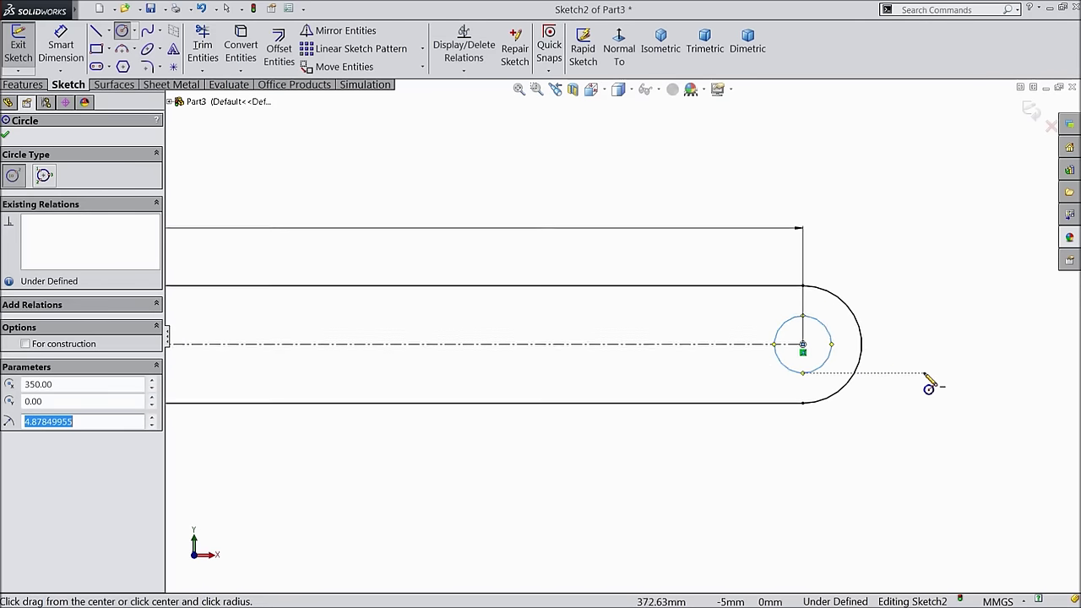
# - Dimension the diameter of the circle at the slot's far end to 10 mm
pyautogui.click(61, 48)
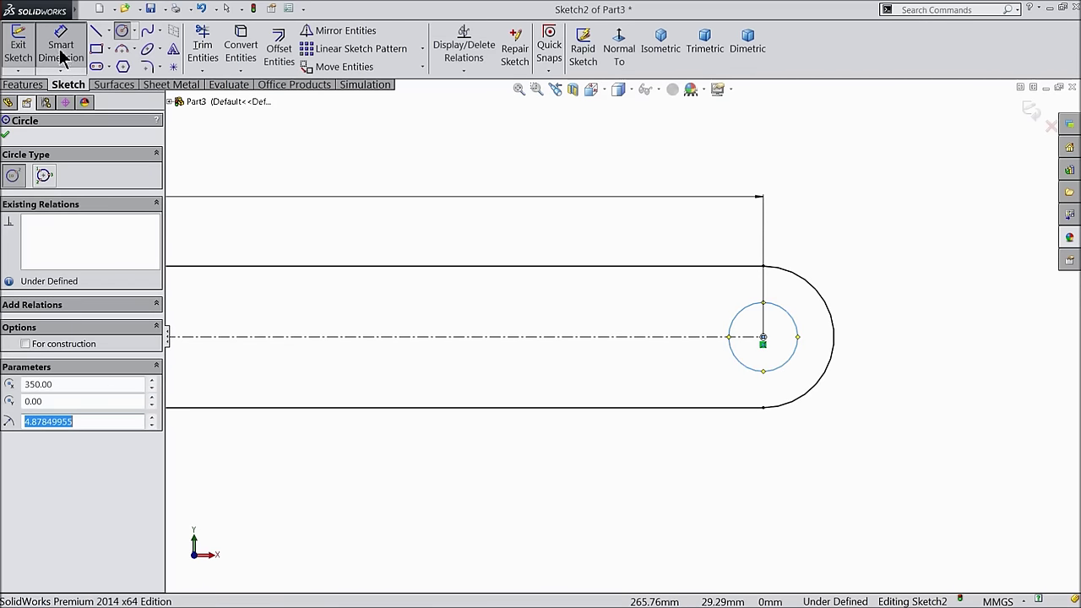
pyautogui.click(794, 319)
pyautogui.click(827, 345)
pyautogui.write('10')
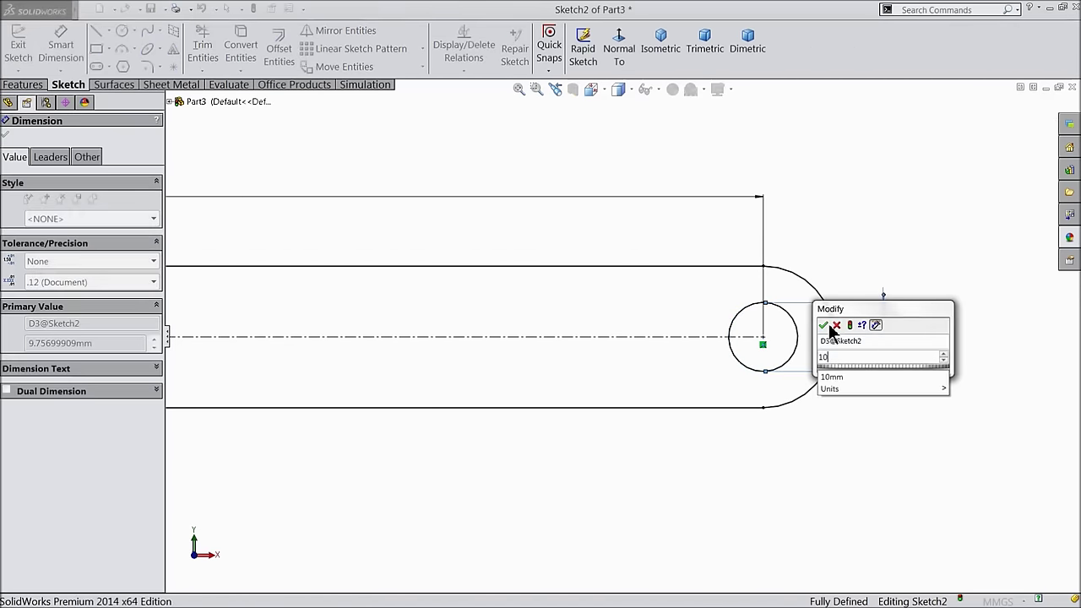
pyautogui.click(824, 326)
pyautogui.scroll(4, 516, 405)
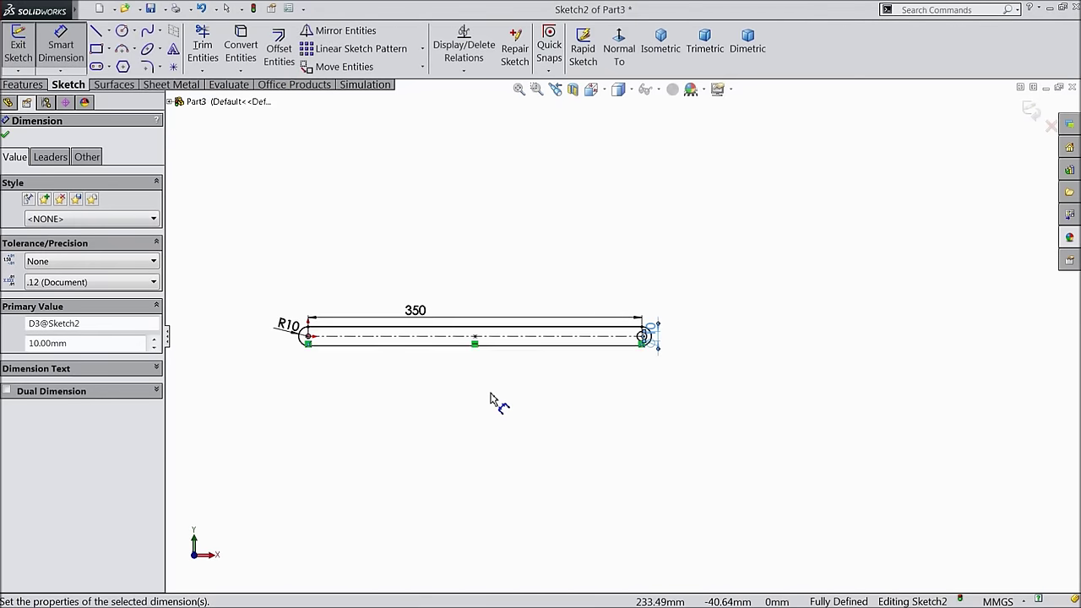
# - Sketch a vertical centerline about 1.8 mm long downward from the midpoint of the slot's upper edge, and switch to the solid Line tool
pyautogui.scroll(-2, 411, 350)
pyautogui.click(108, 30)
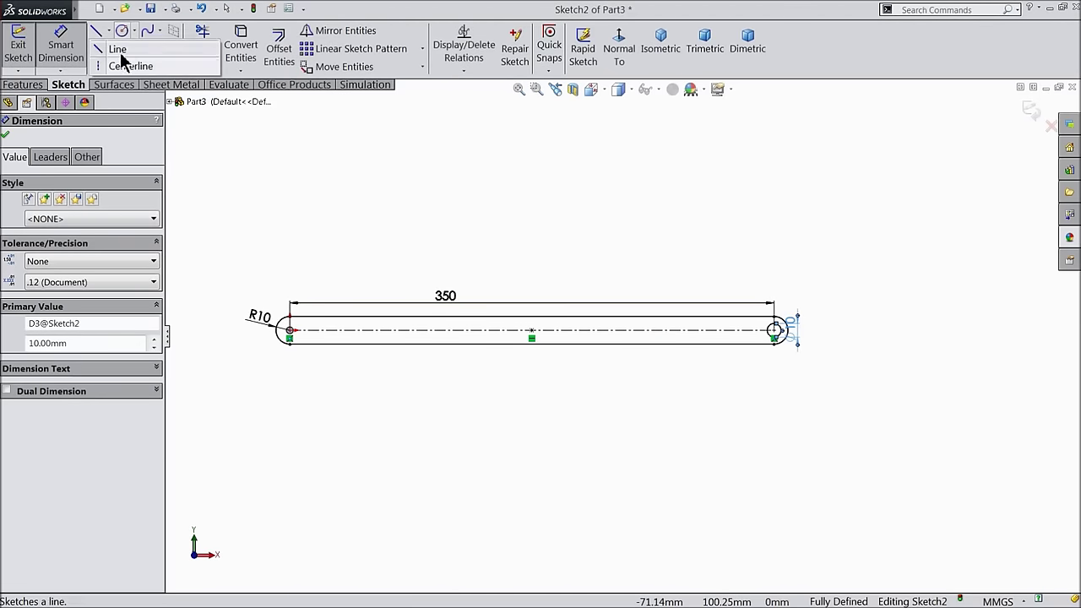
pyautogui.click(114, 66)
pyautogui.scroll(-4, 548, 346)
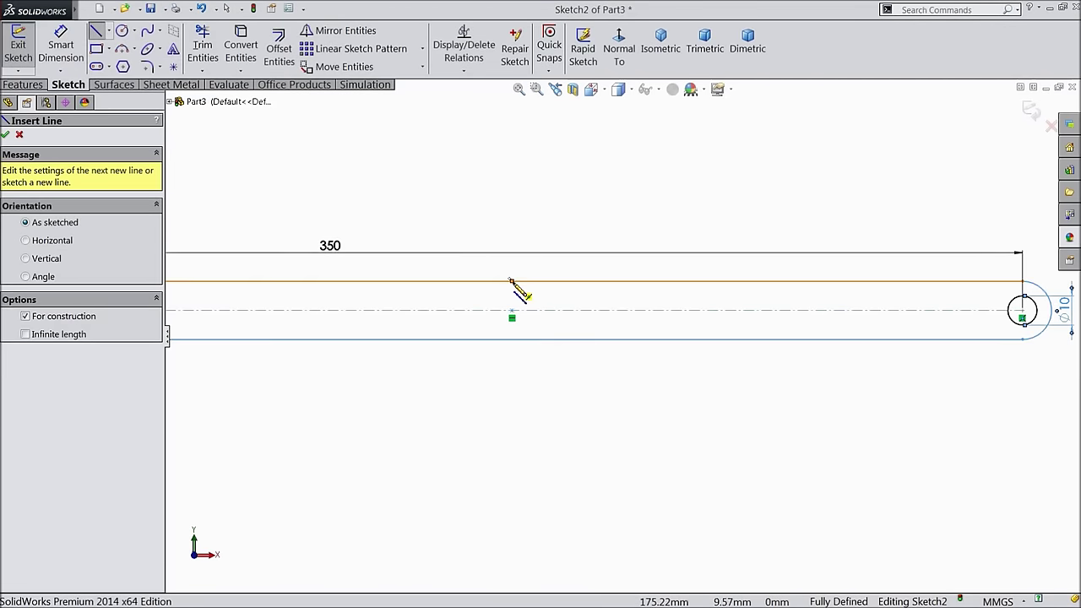
pyautogui.moveTo(512, 281); pyautogui.dragTo(512, 287)
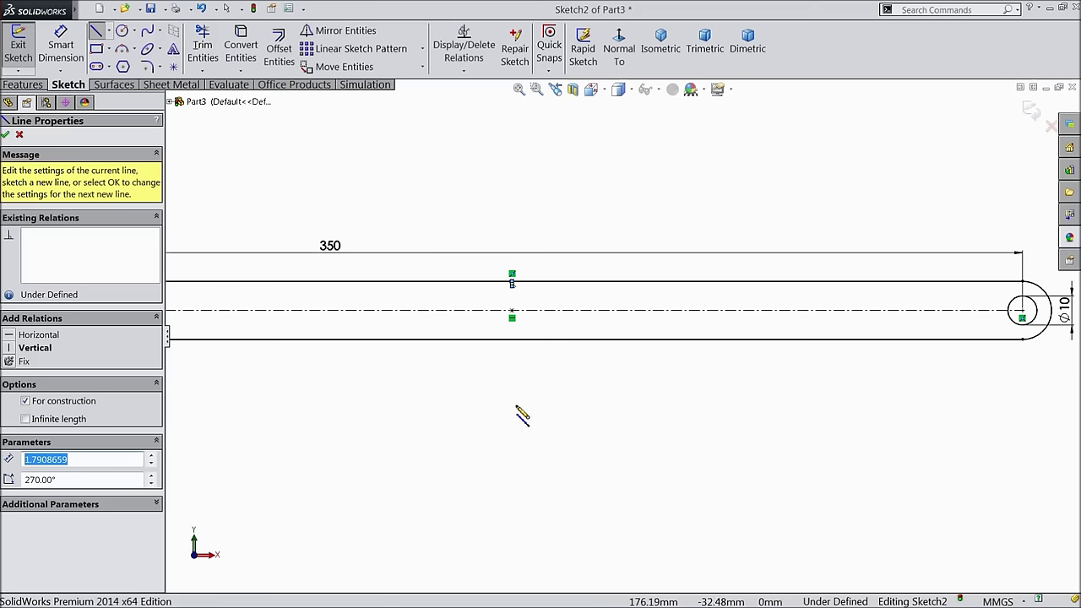
pyautogui.scroll(-3, 523, 297)
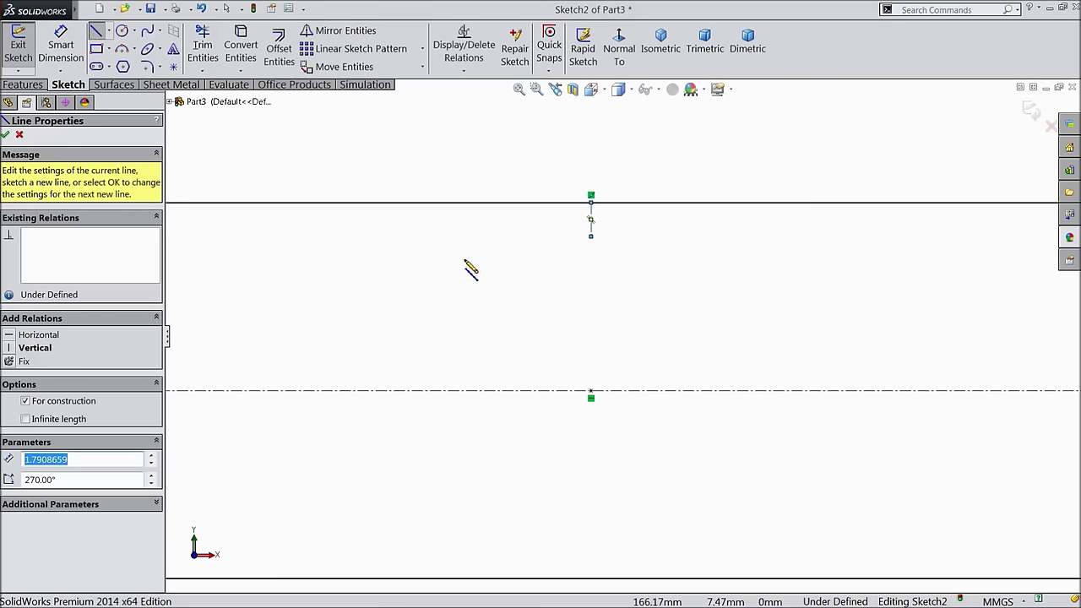
pyautogui.click(95, 31)
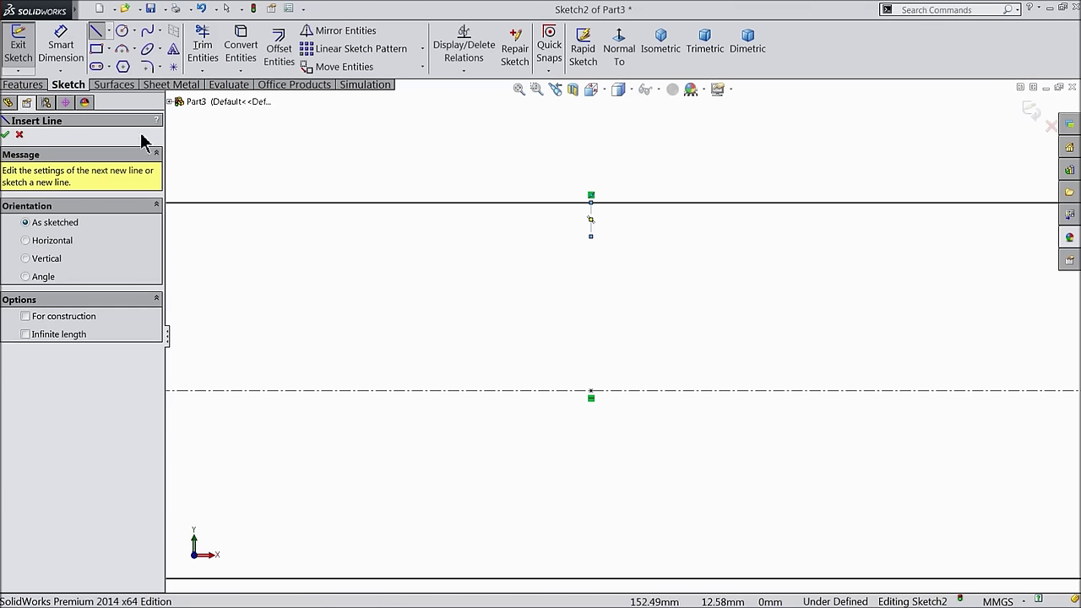
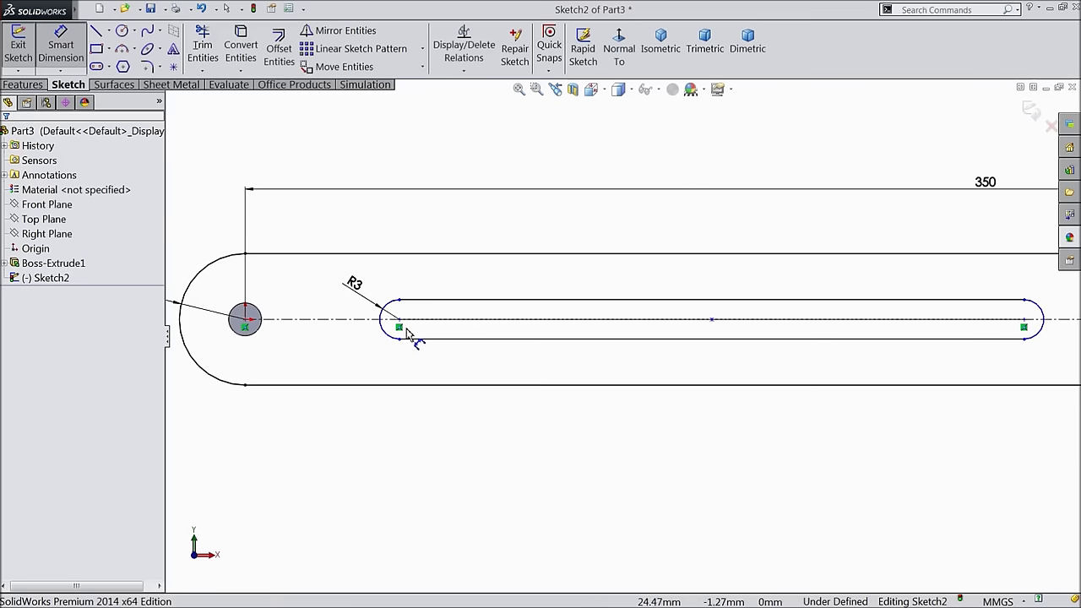
# - Dimension the centre-to-centre length of the narrow inner slot to 95 mm
pyautogui.click(401, 337)
pyautogui.click(1025, 326)
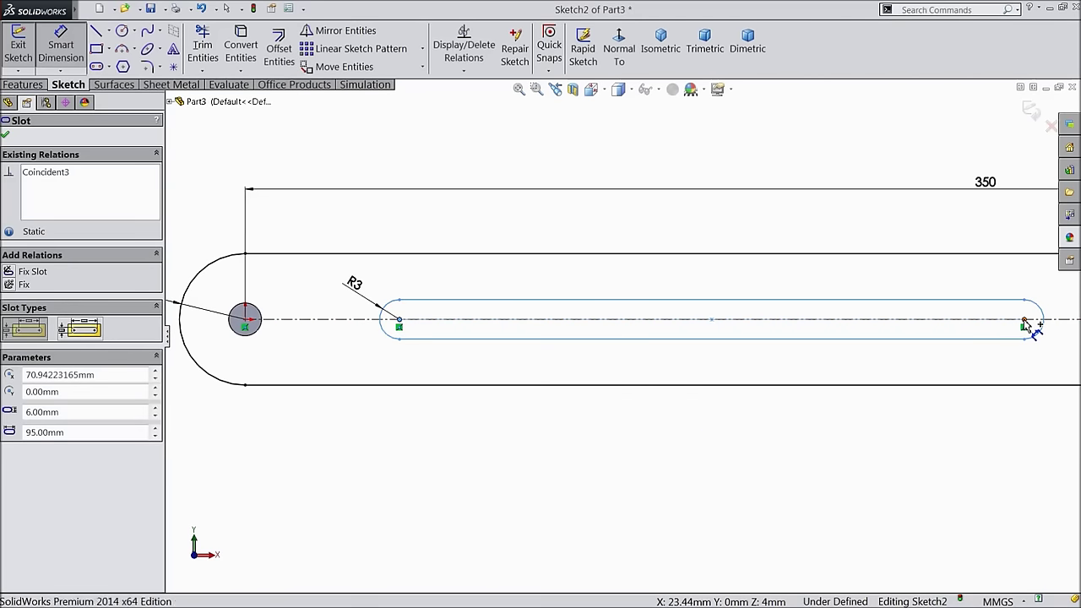
pyautogui.click(697, 449)
pyautogui.click(631, 434)
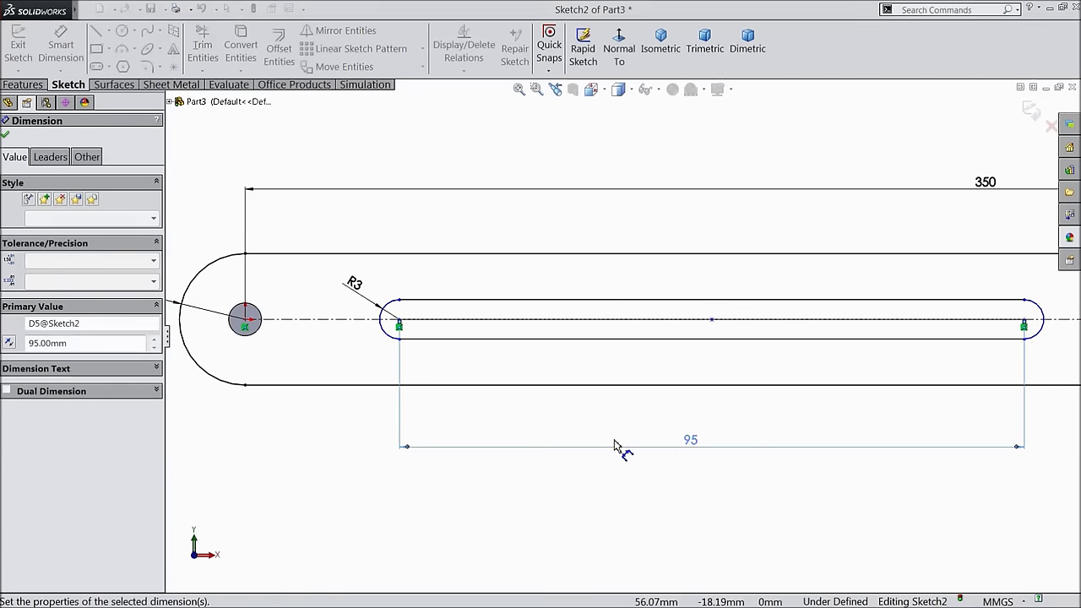
# - Dimension the distance from the origin to the nearer end-arc centre of the inner slot to 15 mm
pyautogui.click(244, 321)
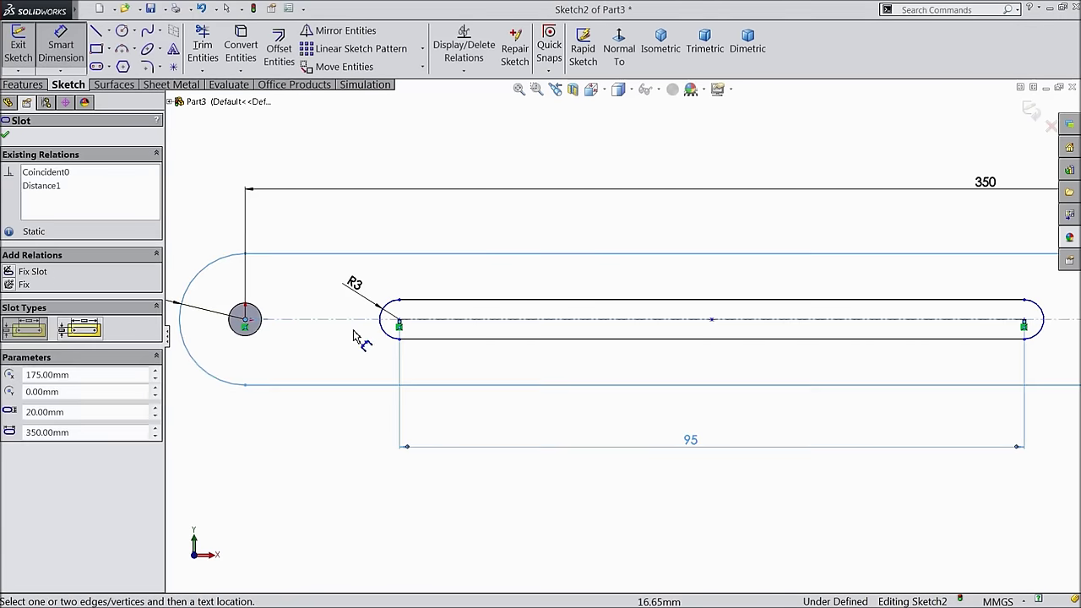
pyautogui.click(400, 325)
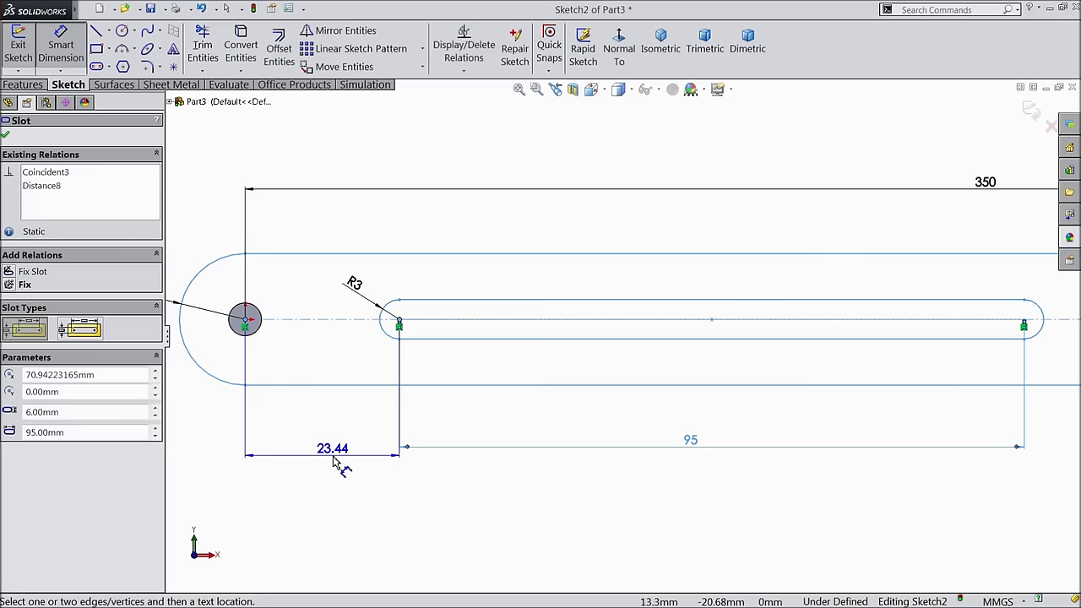
pyautogui.click(331, 458)
pyautogui.write('15.00mm')
pyautogui.click(272, 441)
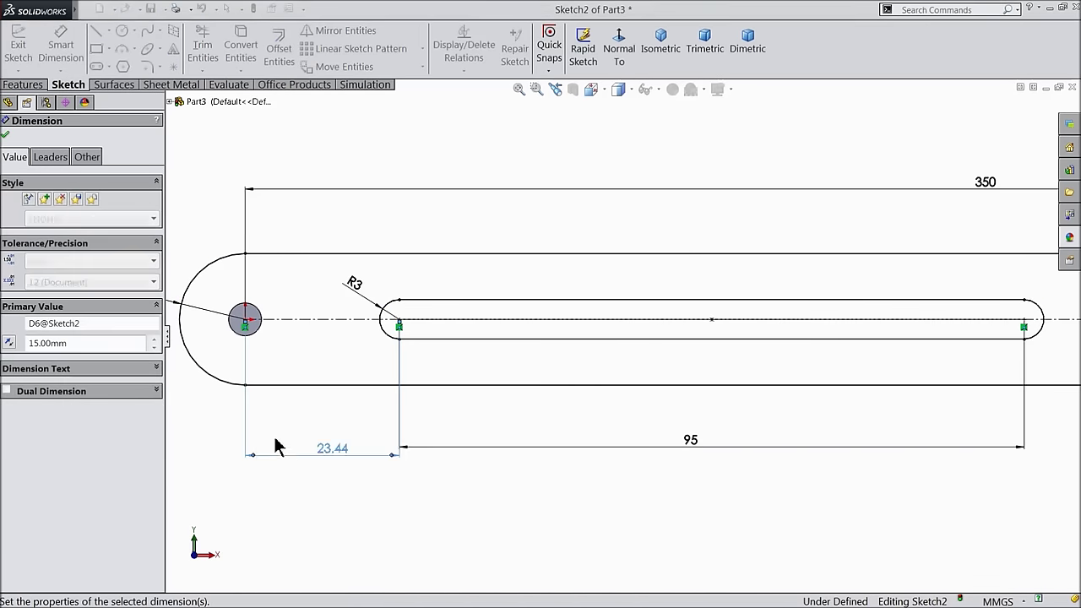
pyautogui.click(6, 135)
pyautogui.scroll(3, 507, 309)
pyautogui.scroll(-3, 673, 315)
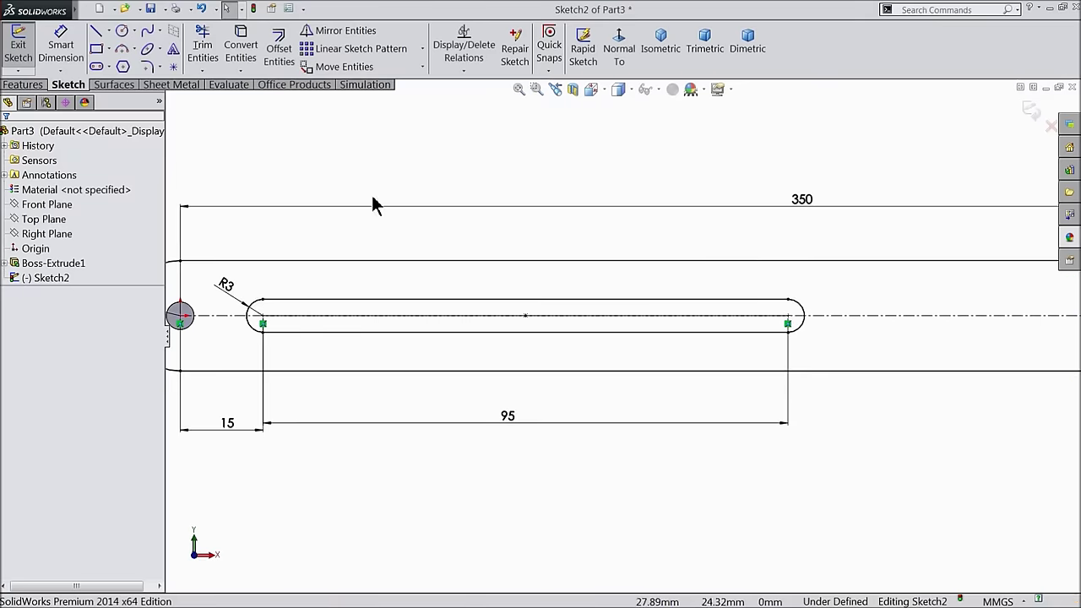
# - Mirror the narrow inner slot about the vertical centerline at the lever's middle, keeping the original
pyautogui.click(342, 30)
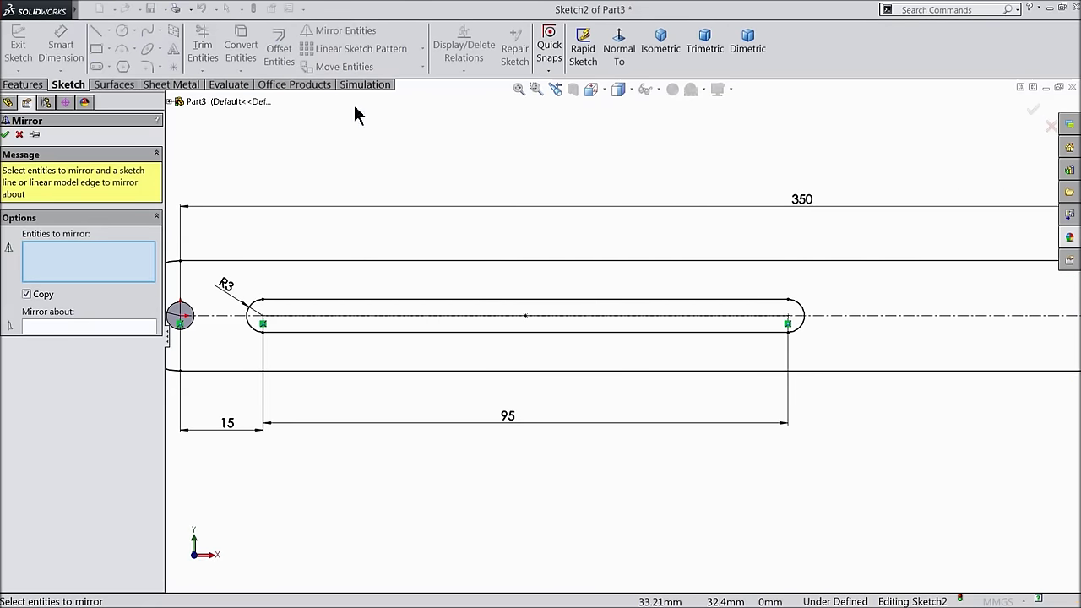
pyautogui.click(525, 311)
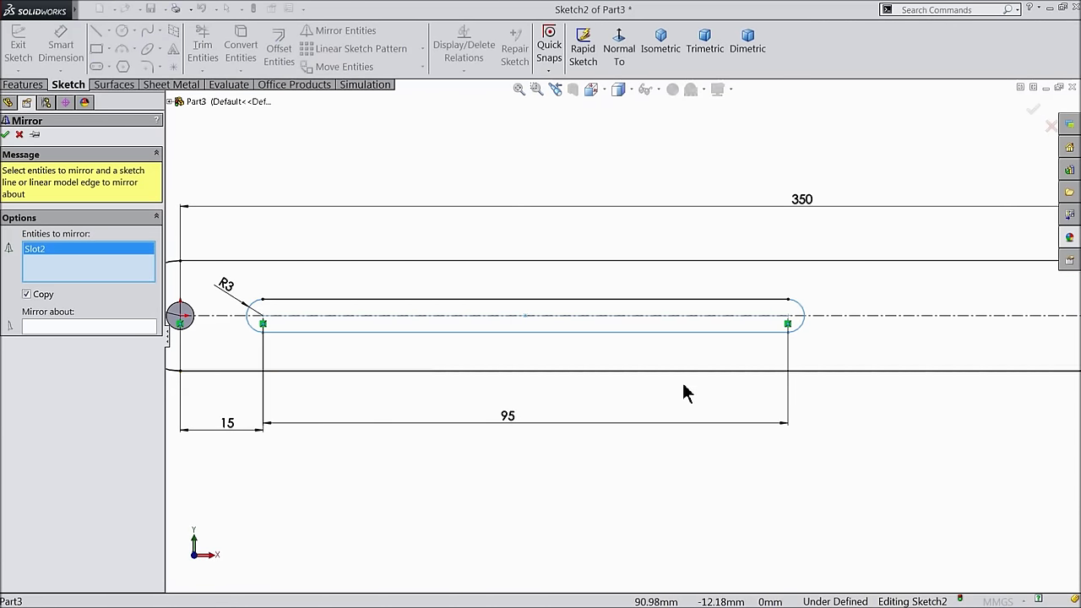
pyautogui.scroll(4, 687, 391)
pyautogui.click(127, 329)
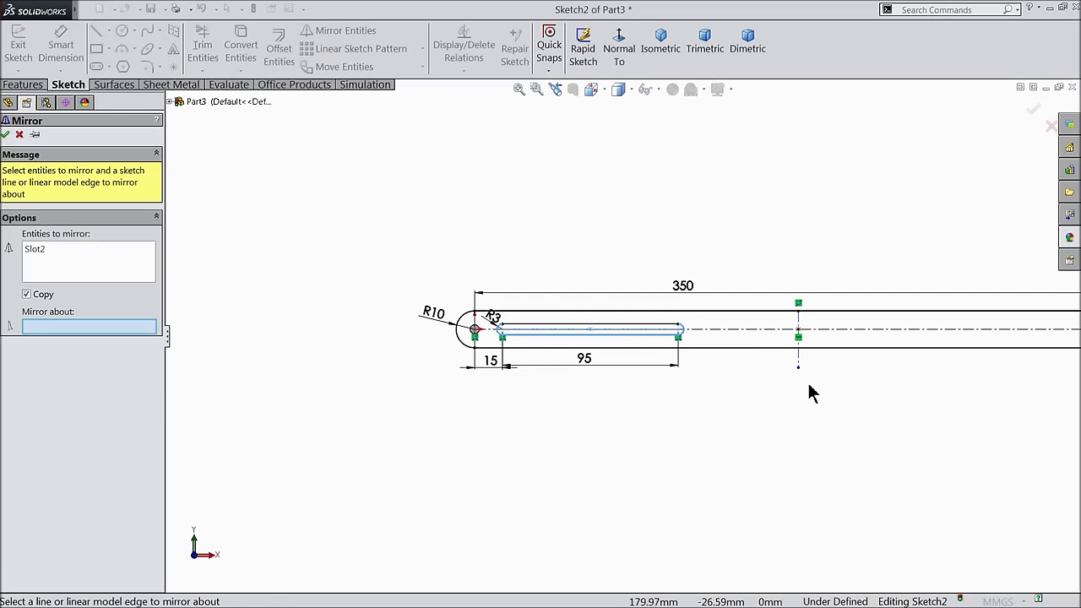
pyautogui.click(798, 357)
pyautogui.scroll(3, 740, 391)
pyautogui.scroll(-4, 892, 362)
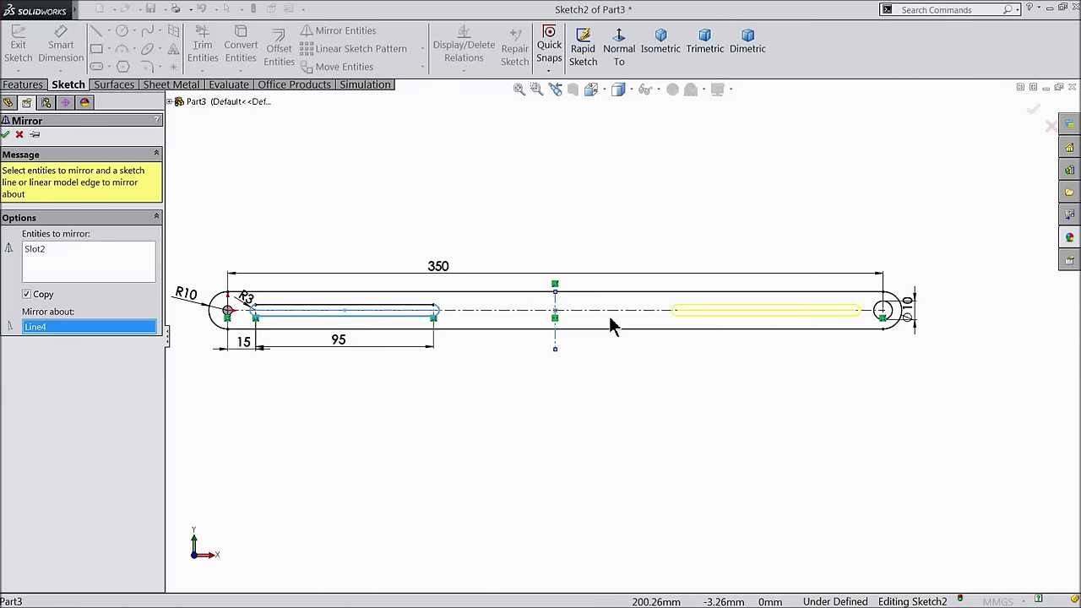
pyautogui.click(5, 134)
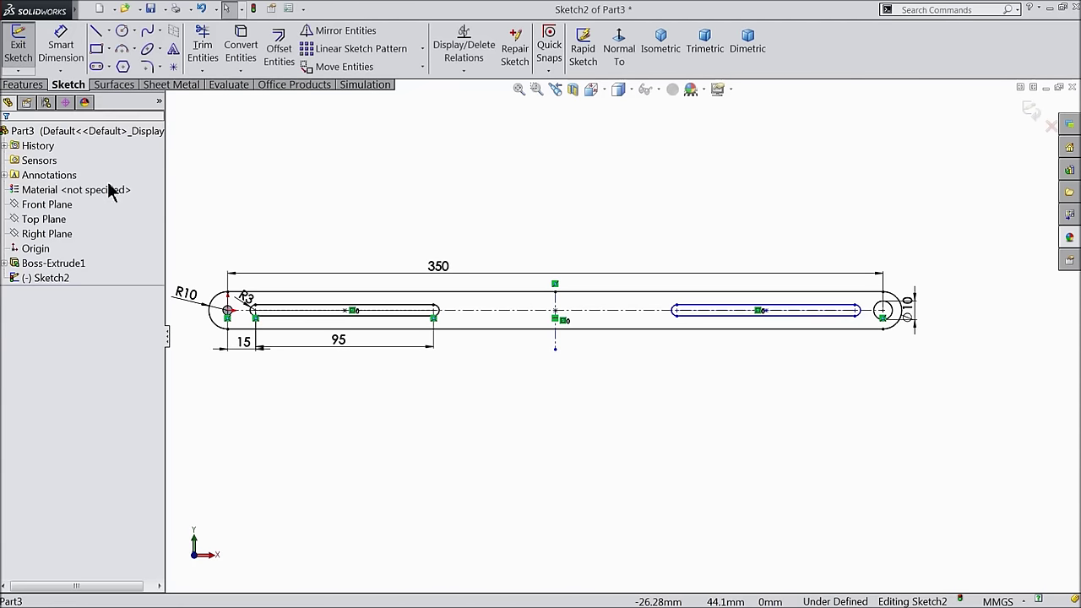
# - Fully define all entities in the lever sketch with automatically calculated dimensions
pyautogui.scroll(2, 545, 263)
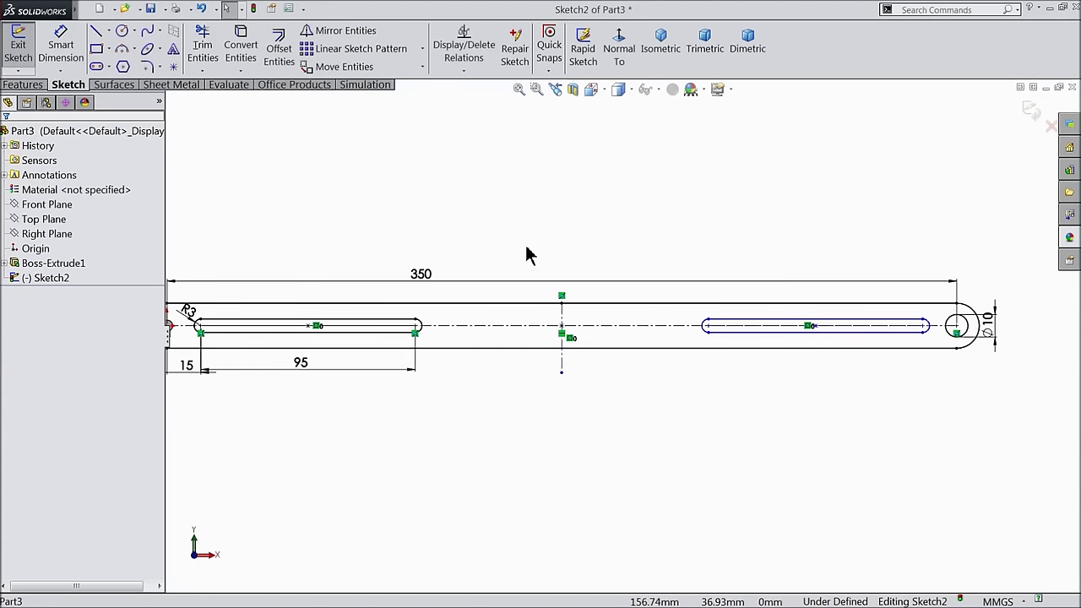
pyautogui.click(463, 71)
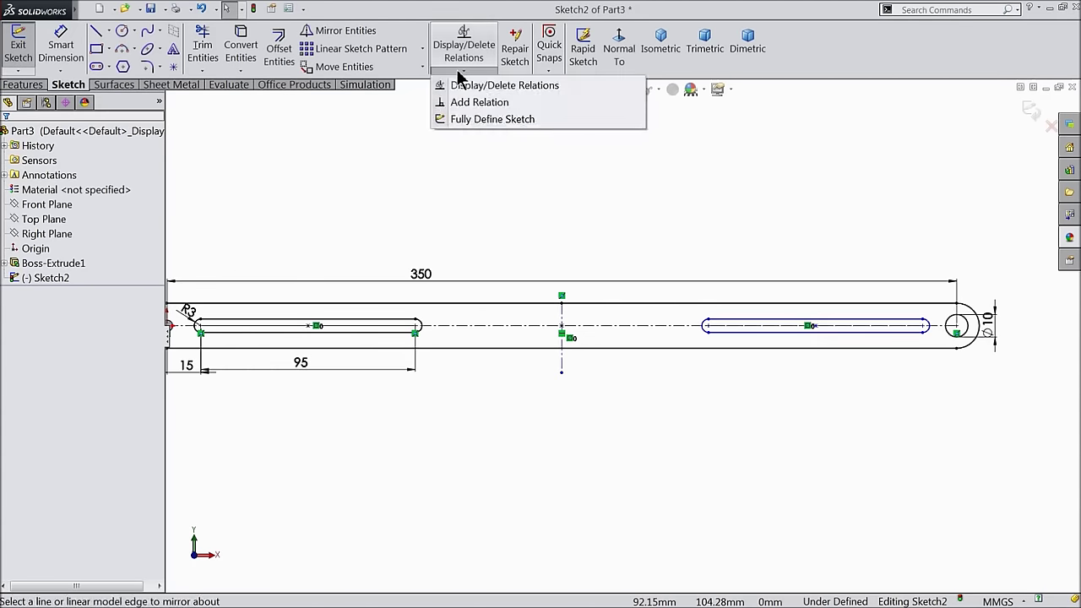
pyautogui.click(481, 116)
pyautogui.click(73, 212)
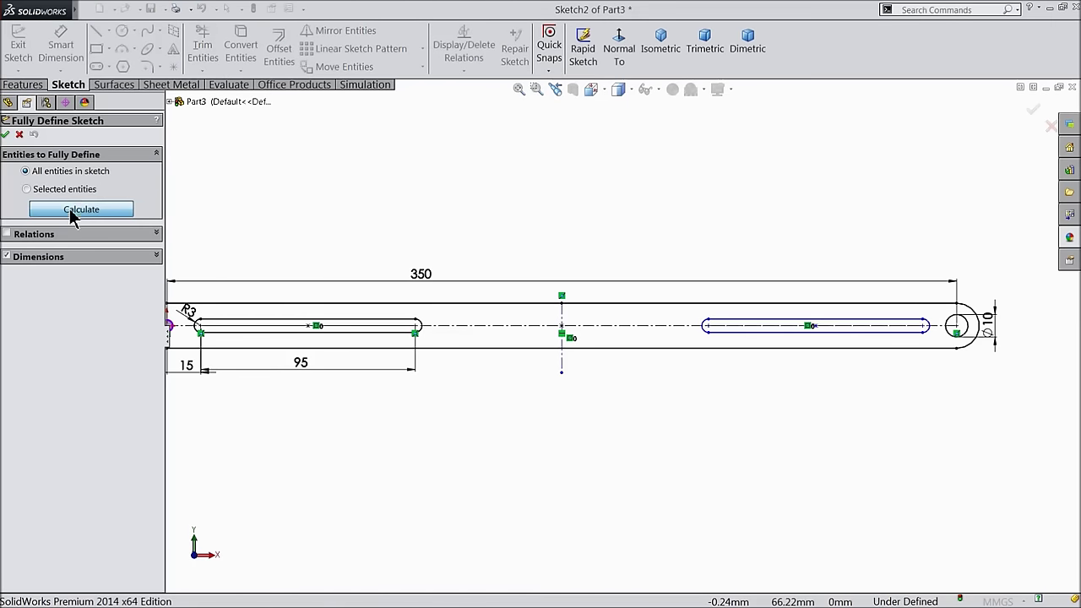
pyautogui.click(7, 135)
# - Extrude the slotted lever profile as a blind boss 2.5 mm deep, merged with the pin
pyautogui.scroll(-2, 372, 217)
pyautogui.click(23, 84)
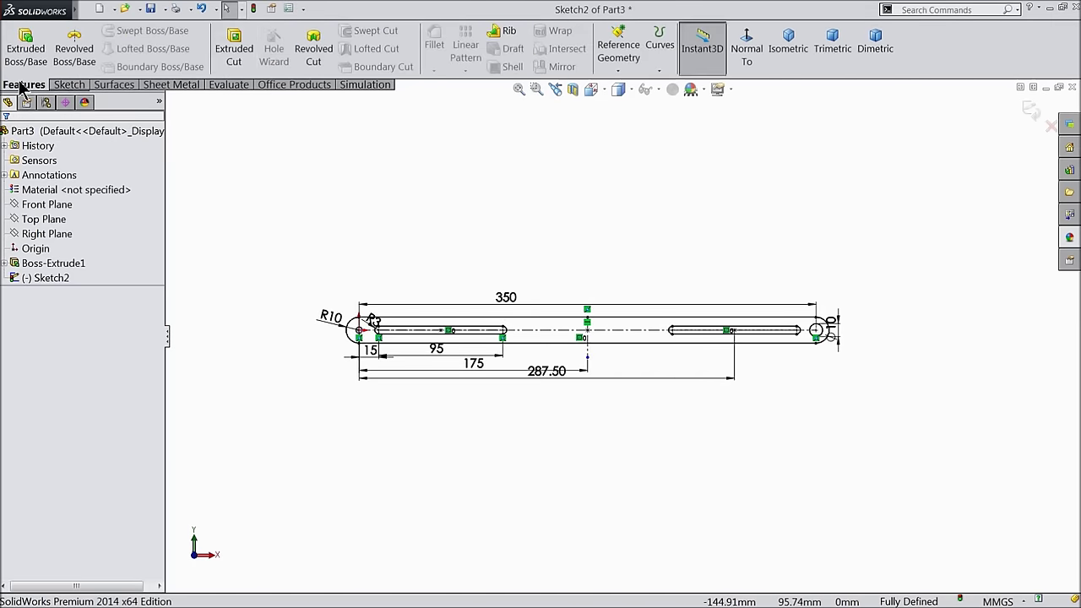
pyautogui.click(17, 55)
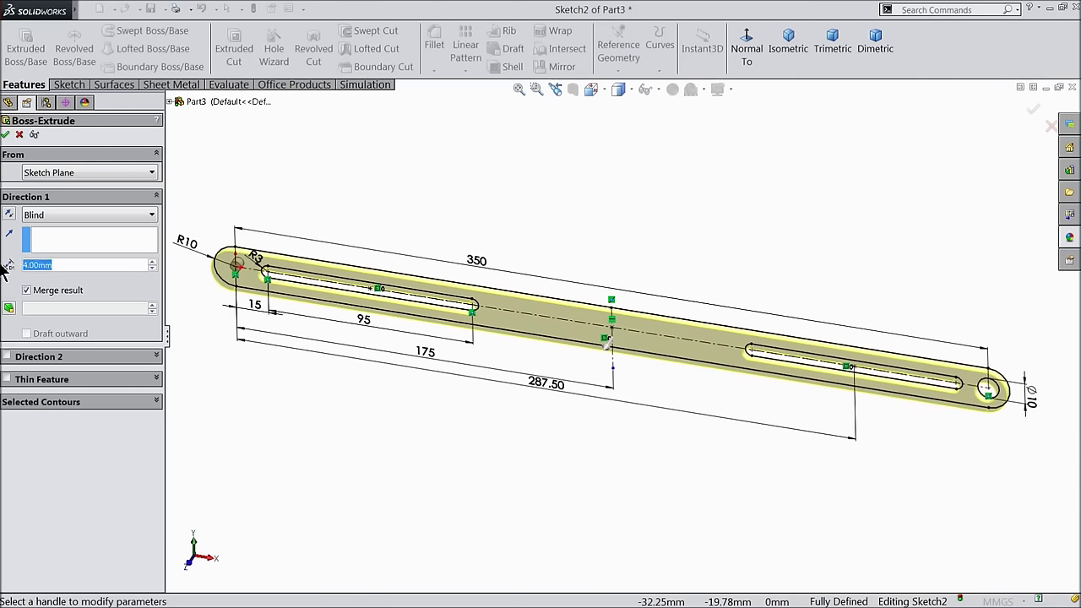
pyautogui.write('2.5')
pyautogui.press('Return')
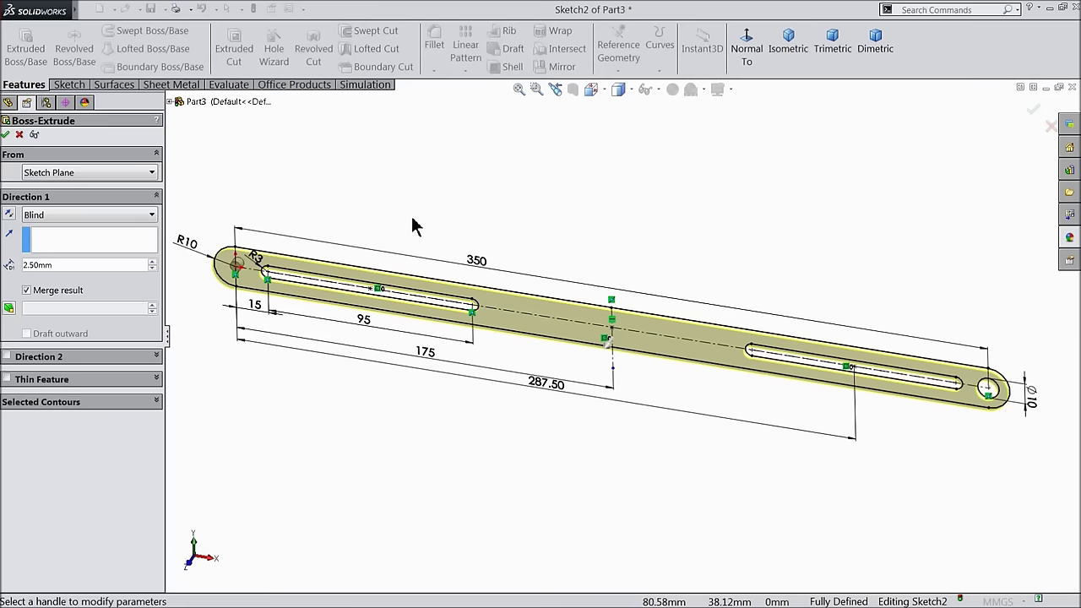
pyautogui.click(6, 134)
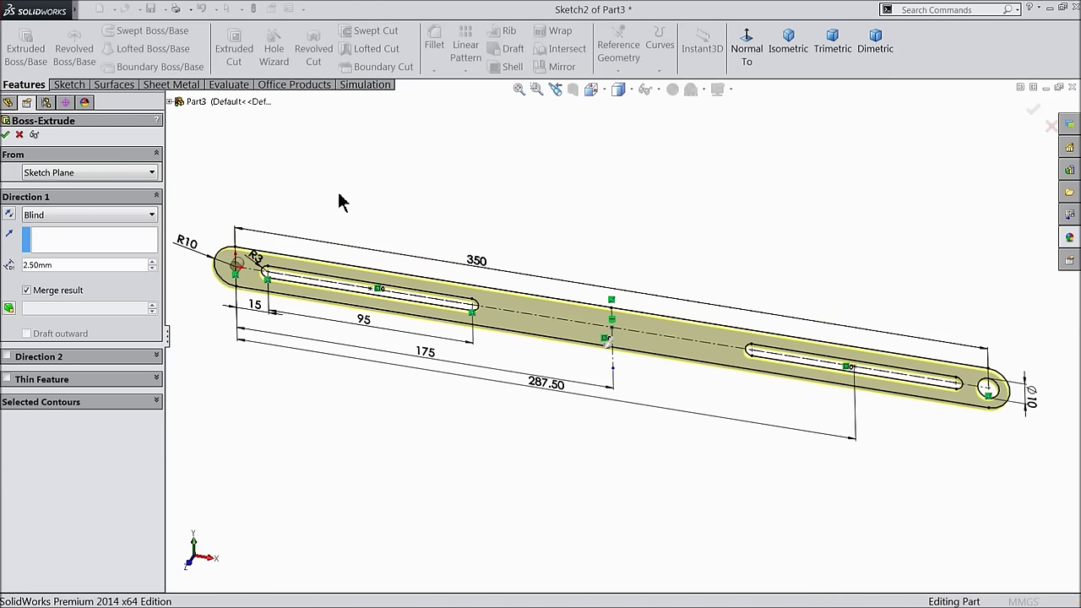
# - Apply the solid Yellow appearance to the whole part
pyautogui.moveTo(350, 232)
pyautogui.mouseDown(button='middle')
pyautogui.moveTo(309, 362)
pyautogui.moveTo(343, 246)
pyautogui.moveTo(340, 304)
pyautogui.moveTo(340, 215)
pyautogui.mouseUp(button='middle')
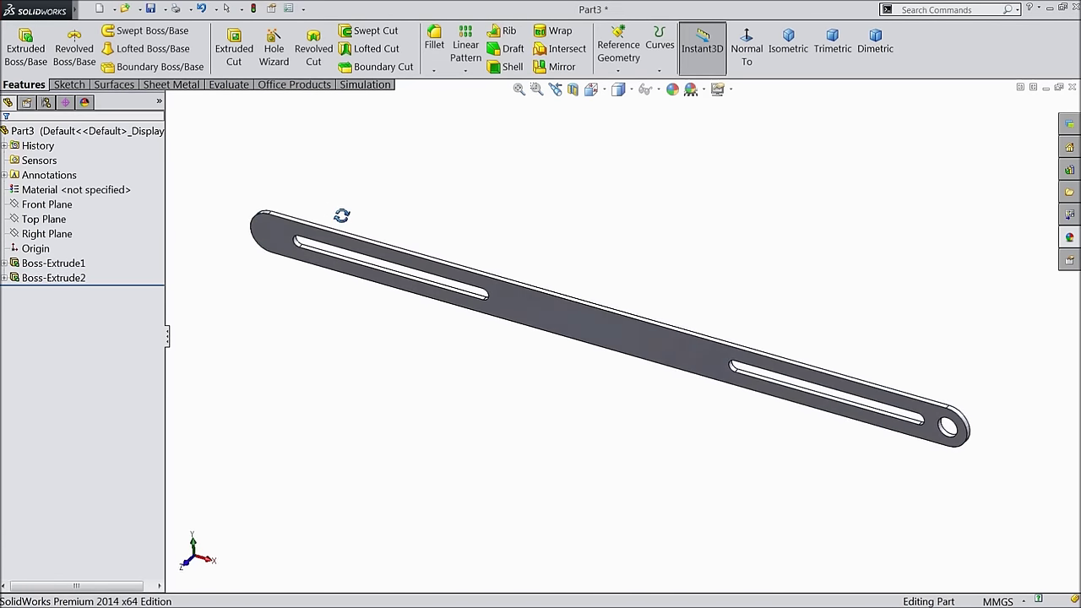
pyautogui.click(53, 132)
pyautogui.click(1069, 238)
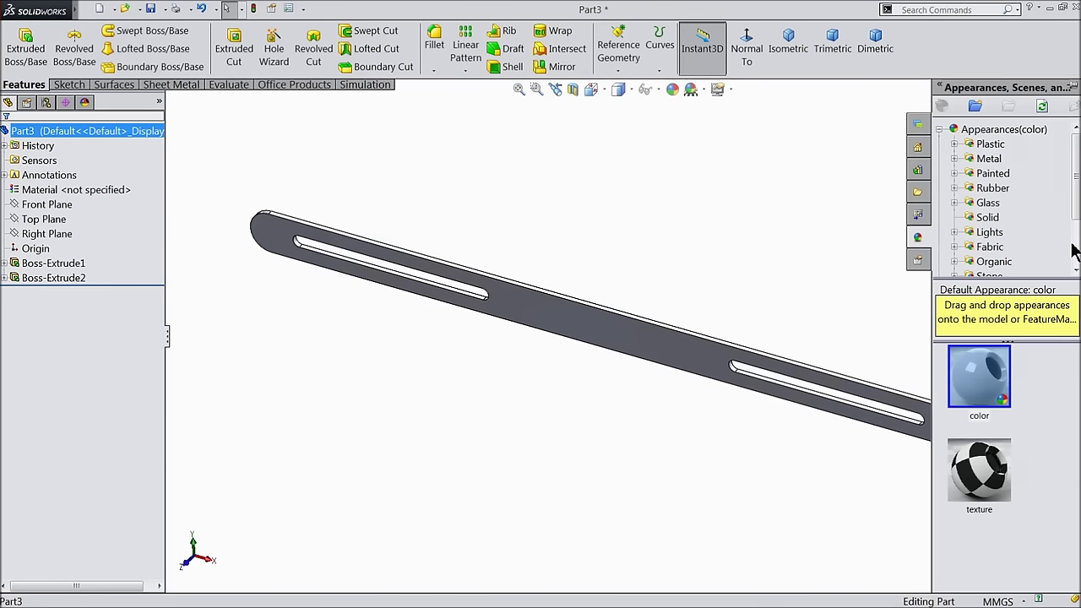
pyautogui.click(987, 217)
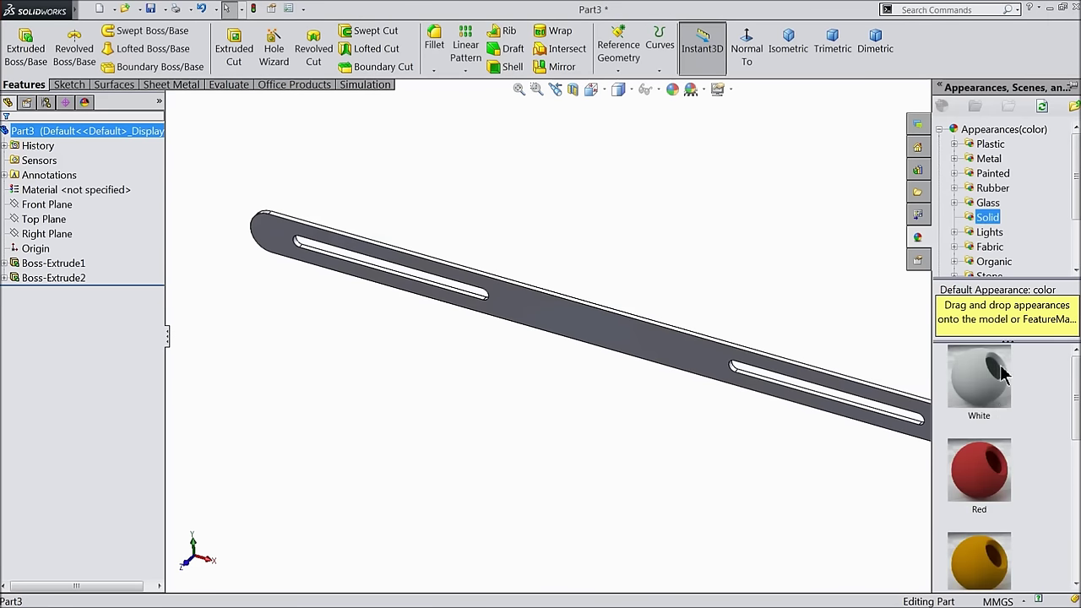
pyautogui.scroll(-3, 1035, 550)
pyautogui.doubleClick(990, 536)
pyautogui.moveTo(731, 450); pyautogui.dragTo(777, 333, button='middle')
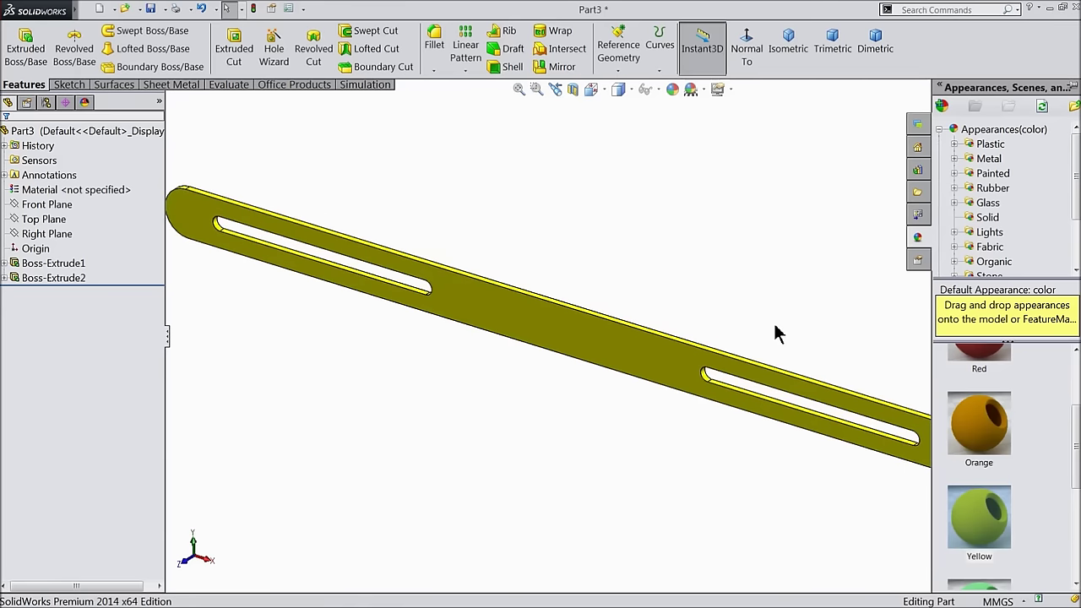
pyautogui.click(731, 299)
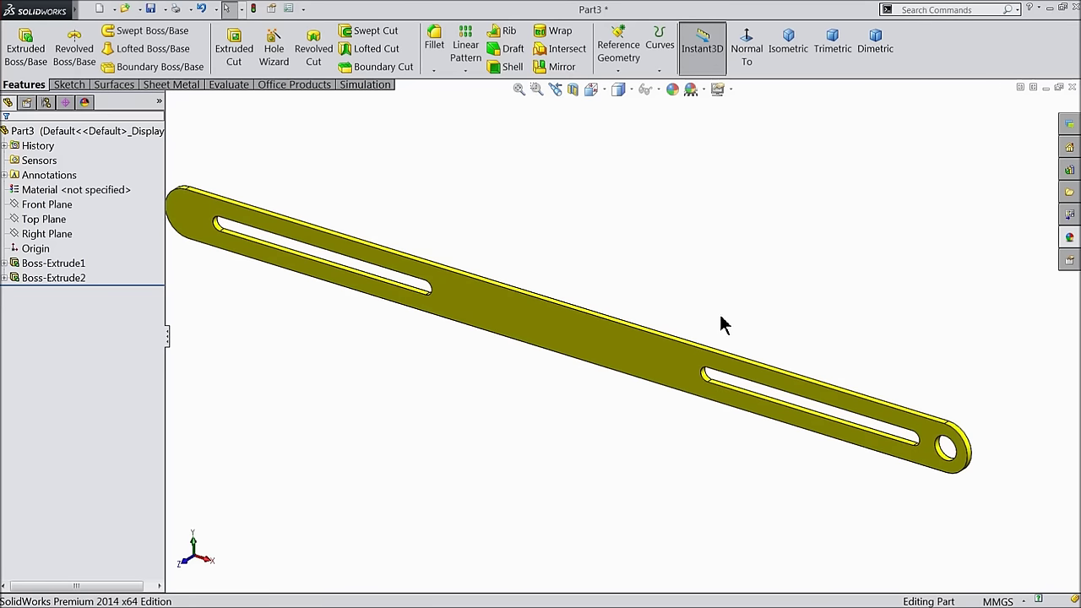
# - Start a sketch on the lever's rear face and convert the edge of the 10 mm end hole into a sketch circle
pyautogui.scroll(-5, 878, 426)
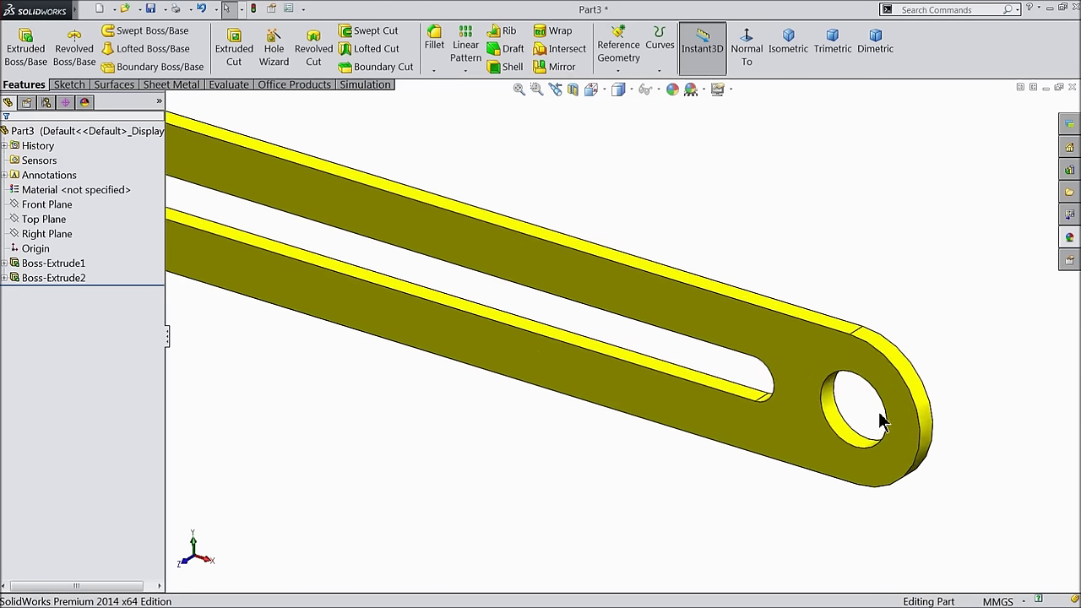
pyautogui.moveTo(888, 401); pyautogui.dragTo(793, 401, button='middle')
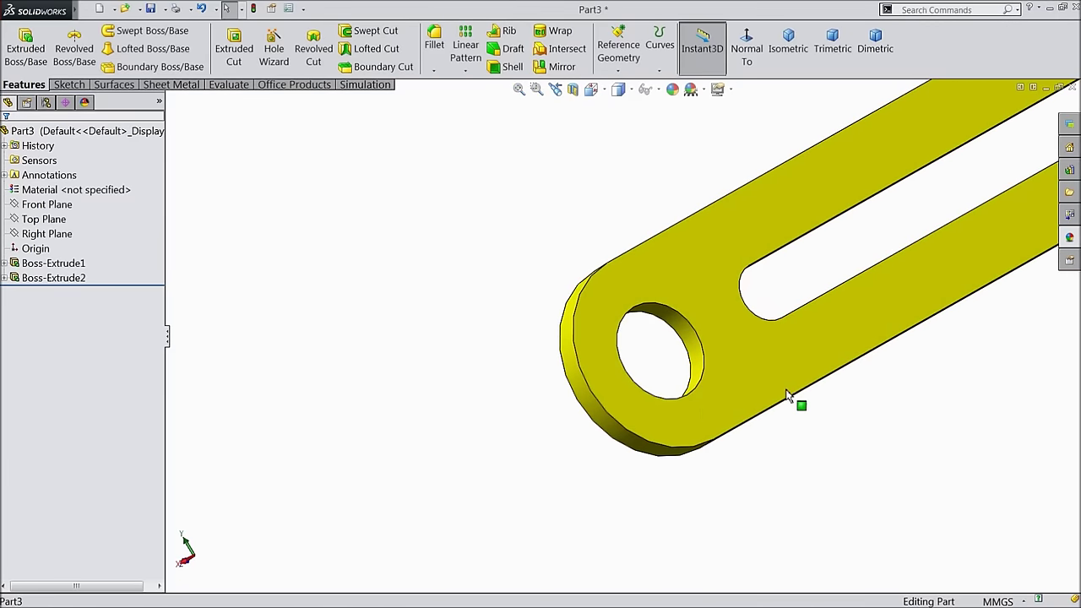
pyautogui.click(718, 392)
pyautogui.click(767, 352)
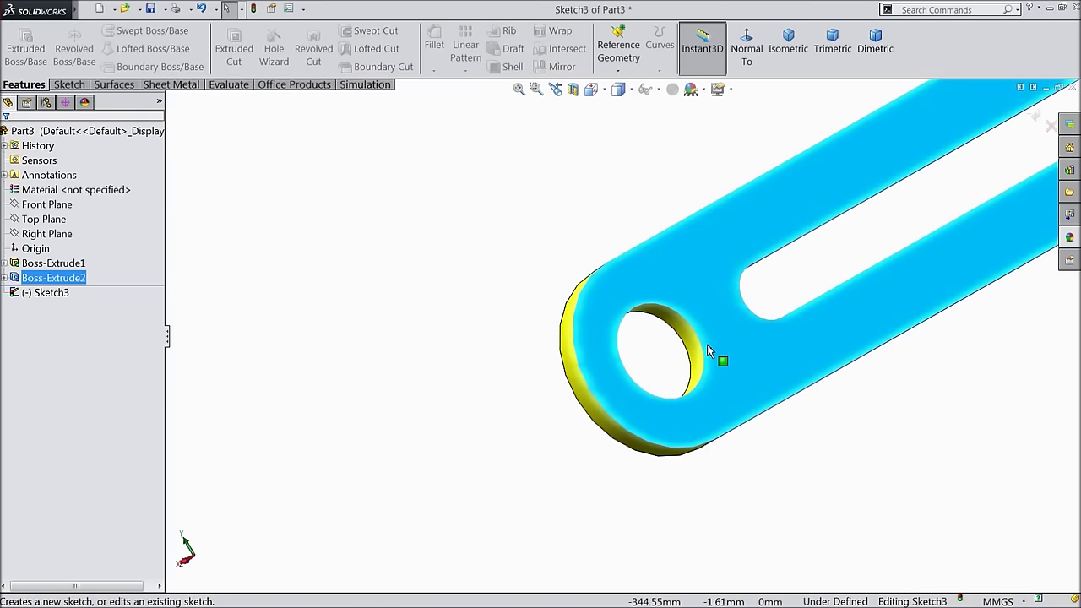
pyautogui.click(700, 367)
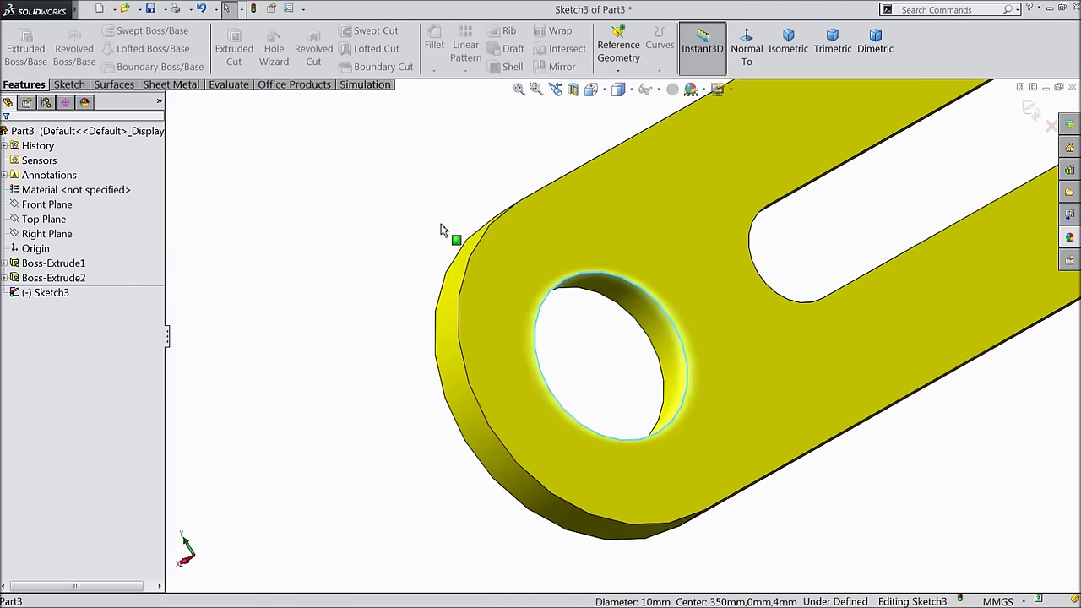
pyautogui.click(69, 84)
pyautogui.click(241, 51)
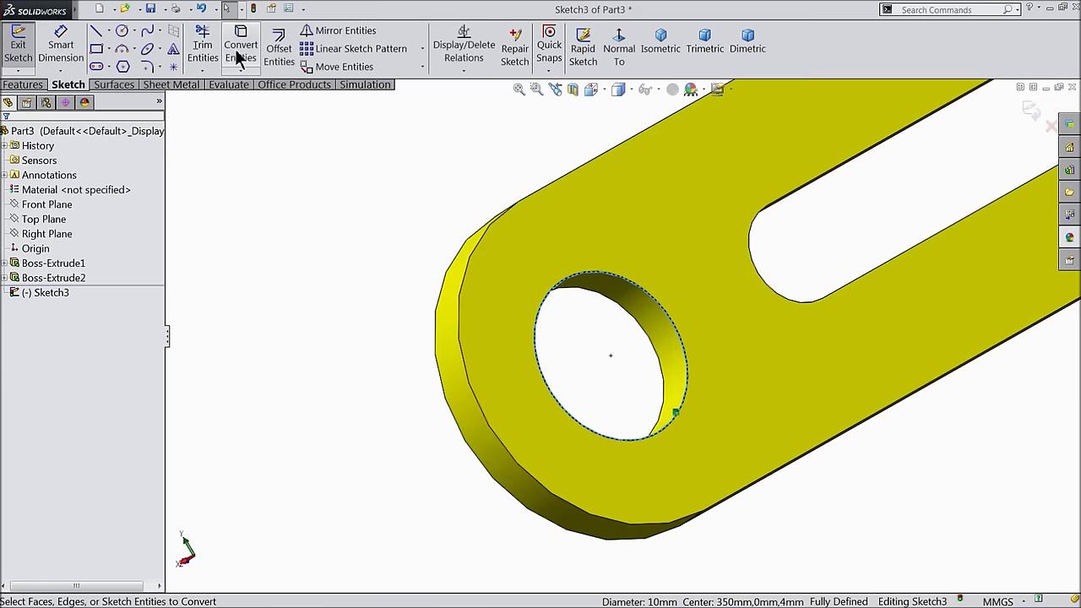
# - Extrude the converted circle as a blind boss 3.5 mm in direction 1 and 4 mm in direction 2, merging the result
pyautogui.click(22, 84)
pyautogui.click(41, 52)
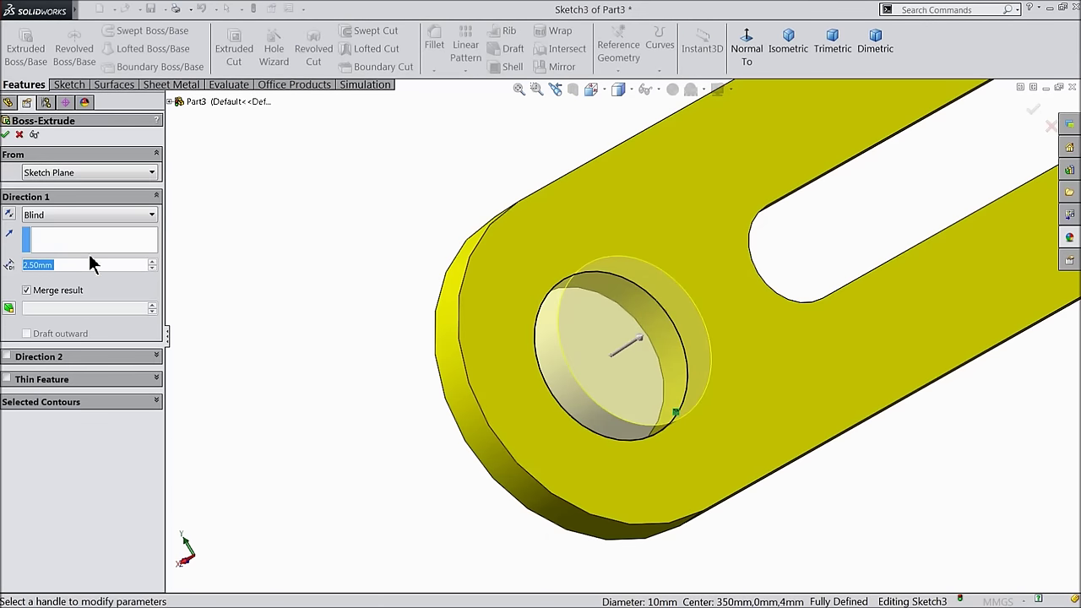
pyautogui.write('3.5')
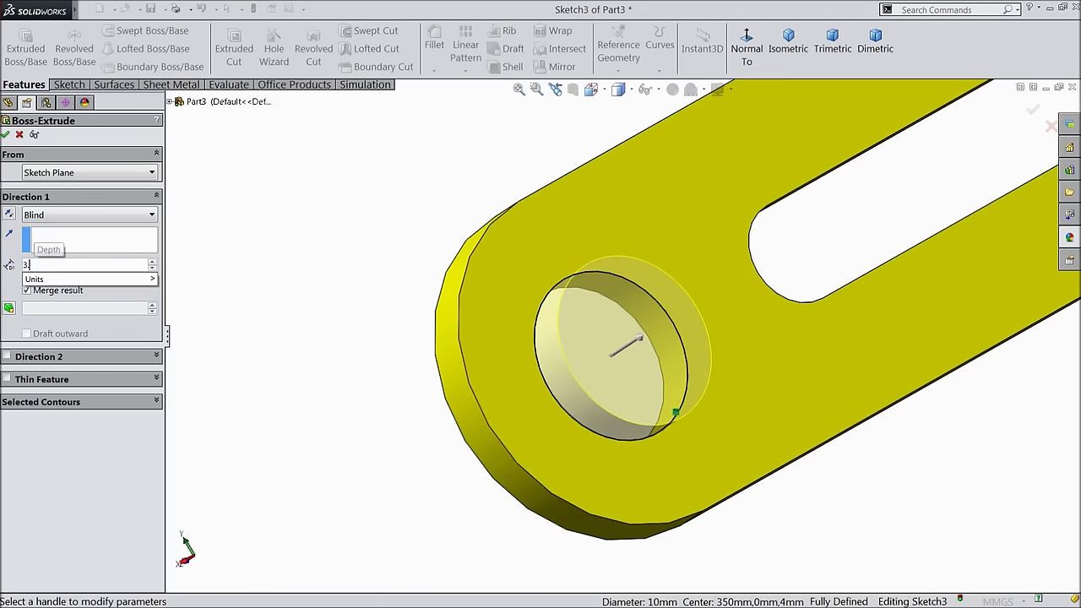
pyautogui.press('Return')
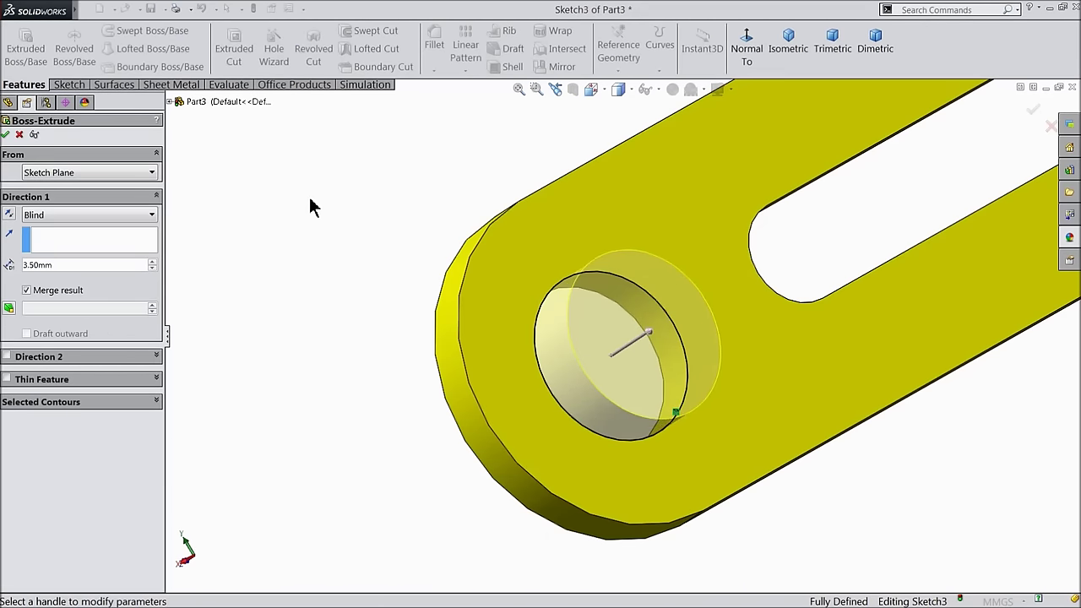
pyautogui.click(7, 356)
pyautogui.write('4')
pyautogui.press('Return')
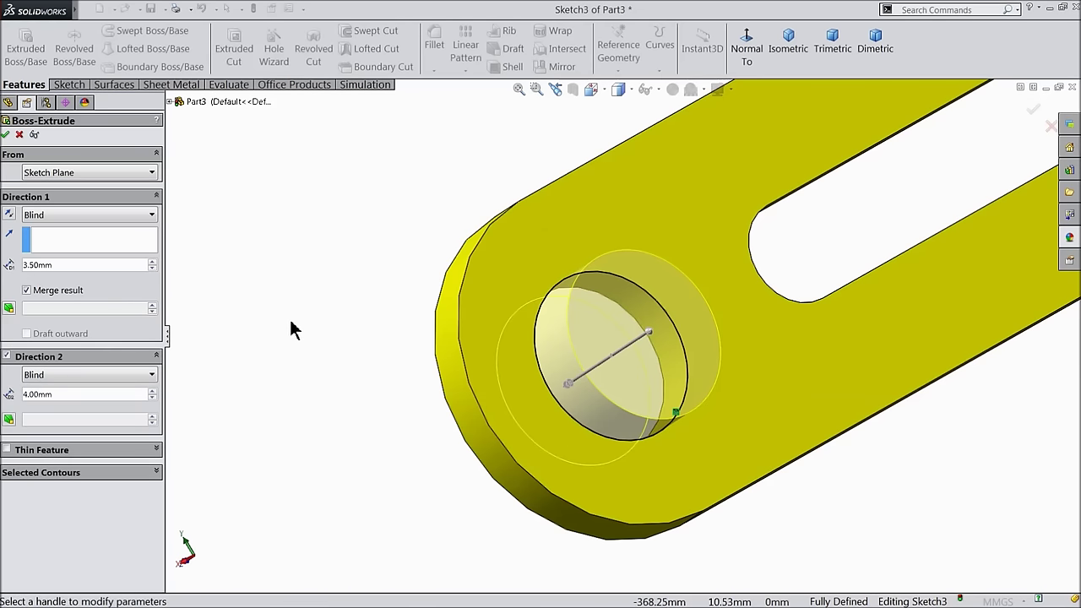
pyautogui.scroll(5, 374, 345)
pyautogui.moveTo(454, 358); pyautogui.dragTo(569, 379, button='middle')
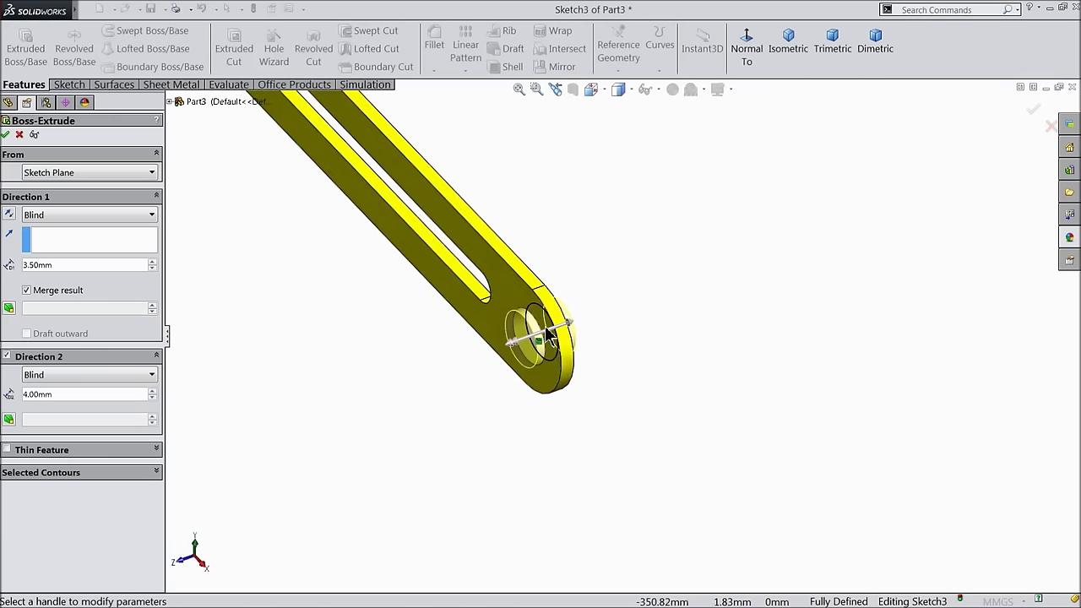
pyautogui.scroll(-6, 550, 321)
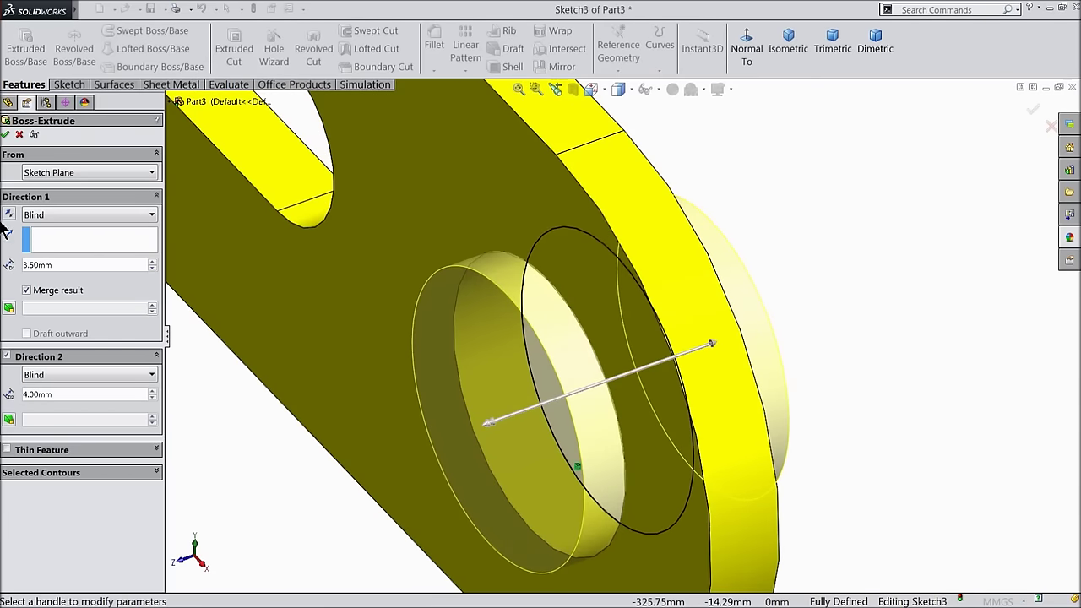
pyautogui.click(7, 134)
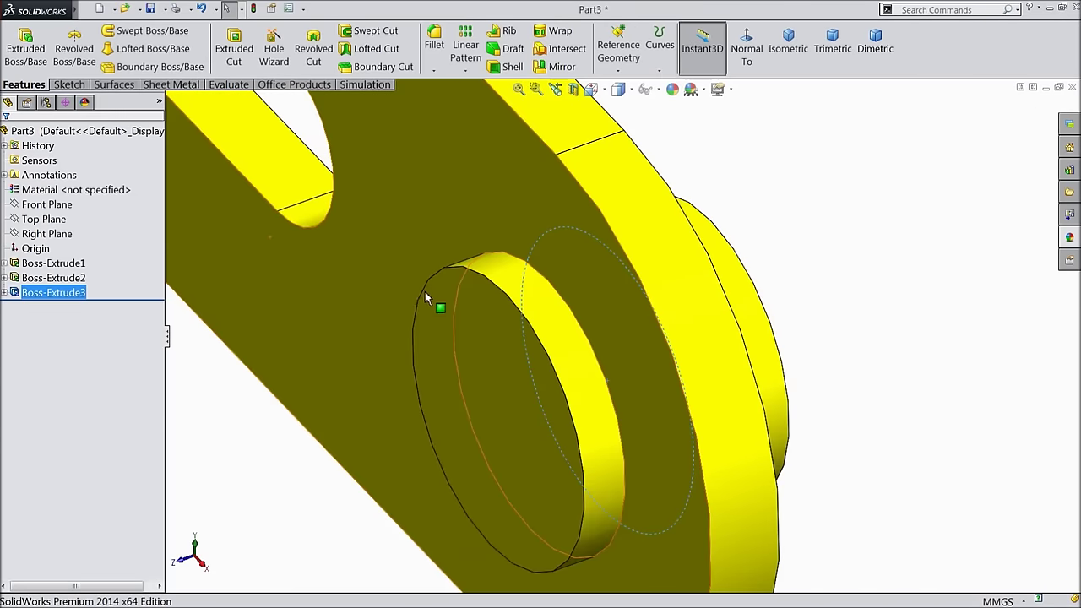
# - Examine the new end pin and the whole lever from several angles
pyautogui.scroll(3, 441, 306)
pyautogui.moveTo(497, 339)
pyautogui.mouseDown(button='middle')
pyautogui.moveTo(437, 333)
pyautogui.moveTo(511, 333)
pyautogui.mouseUp(button='middle')
pyautogui.scroll(3, 513, 329)
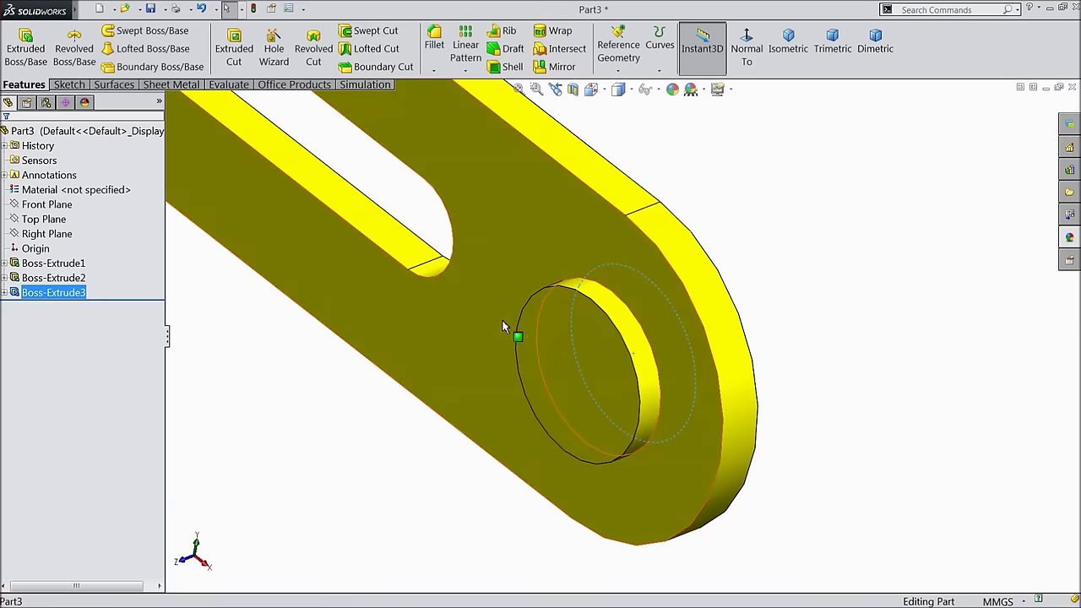
pyautogui.scroll(5, 514, 325)
pyautogui.click(596, 212)
pyautogui.moveTo(596, 212)
pyautogui.mouseDown(button='middle')
pyautogui.moveTo(625, 265)
pyautogui.moveTo(613, 210)
pyautogui.mouseUp(button='middle')
pyautogui.press('f')
pyautogui.moveTo(518, 205)
pyautogui.mouseDown(button='middle')
pyautogui.moveTo(509, 193)
pyautogui.moveTo(521, 207)
pyautogui.moveTo(529, 191)
pyautogui.moveTo(509, 224)
pyautogui.mouseUp(button='middle')
pyautogui.scroll(-2, 487, 234)
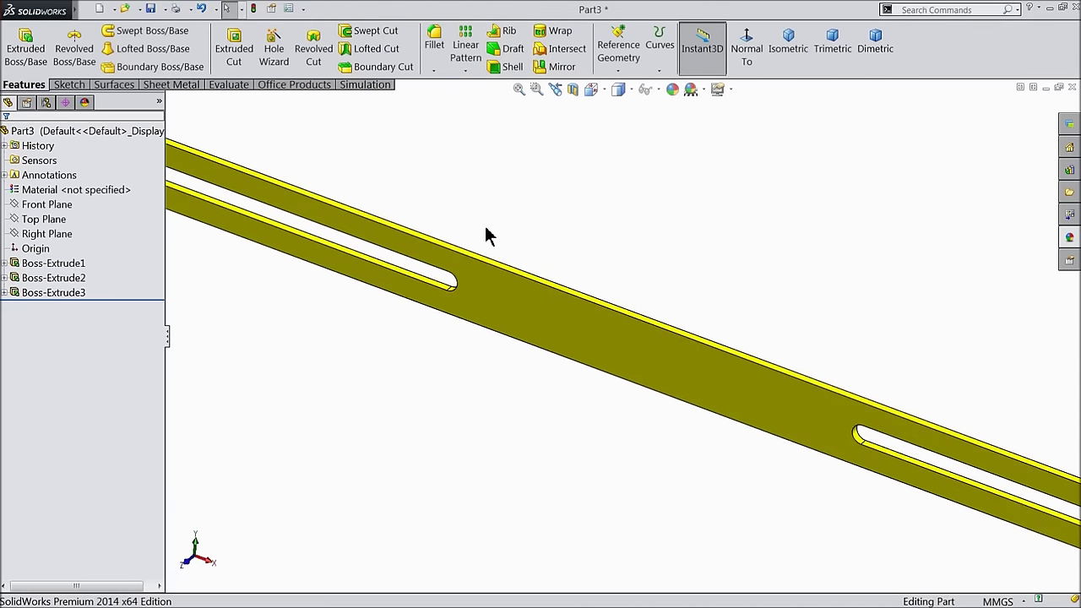
pyautogui.scroll(2, 534, 291)
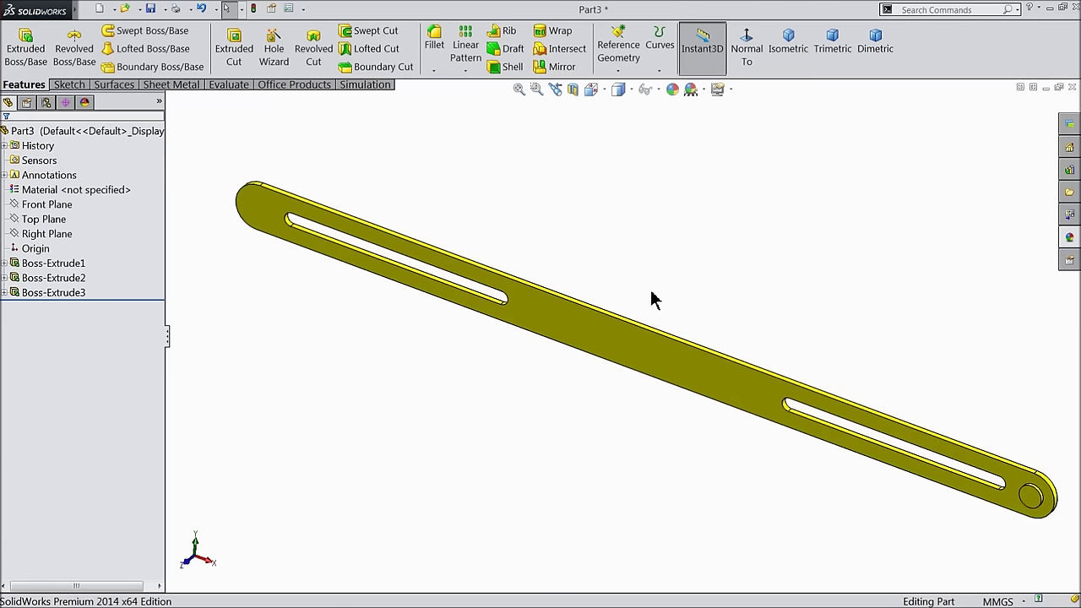
# - Start a sketch on the lever's wide flat face and draw a horizontal construction line about 115 mm long between the two slots
pyautogui.scroll(-3, 673, 326)
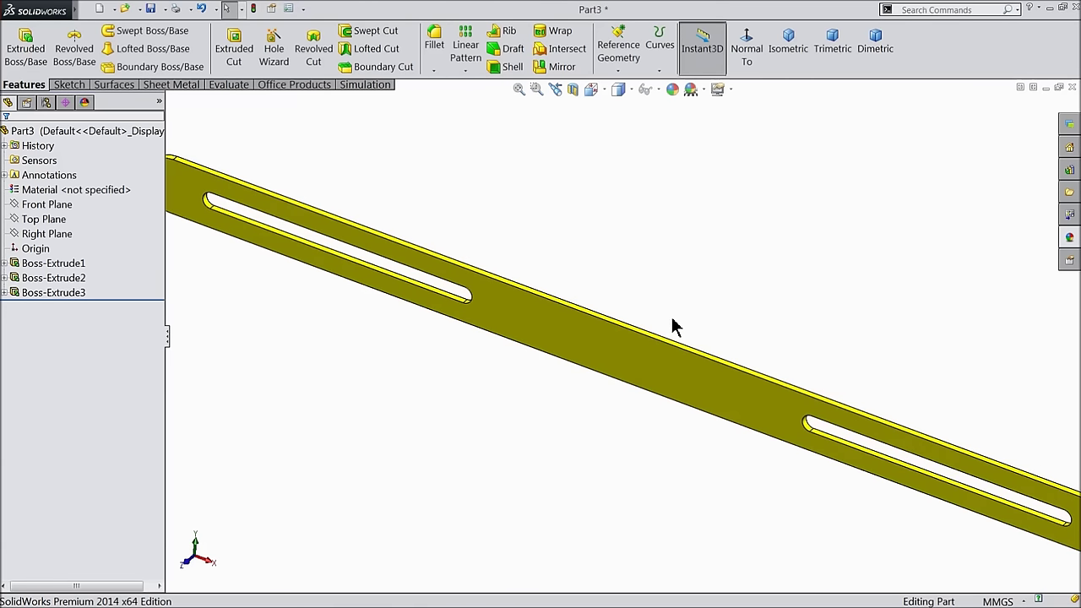
pyautogui.click(639, 370)
pyautogui.click(662, 329)
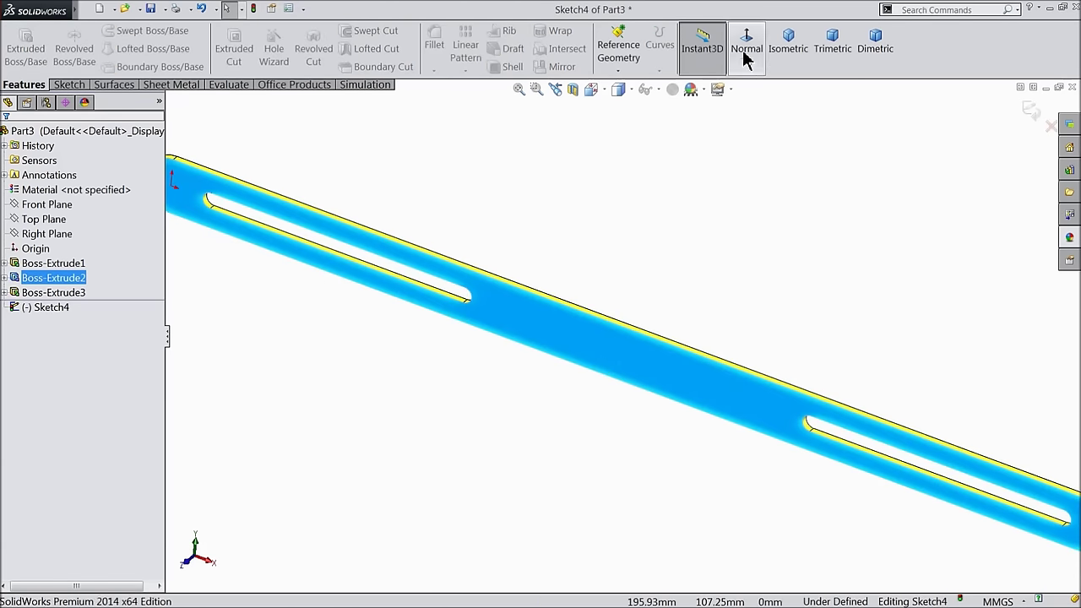
pyautogui.click(69, 85)
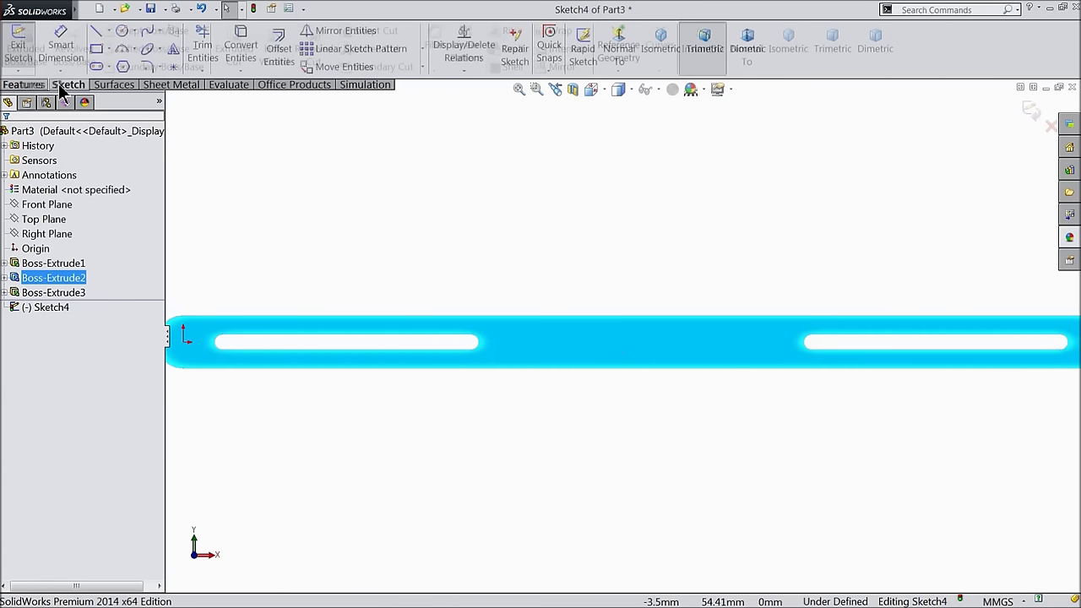
pyautogui.click(109, 32)
pyautogui.click(122, 66)
pyautogui.scroll(-3, 519, 313)
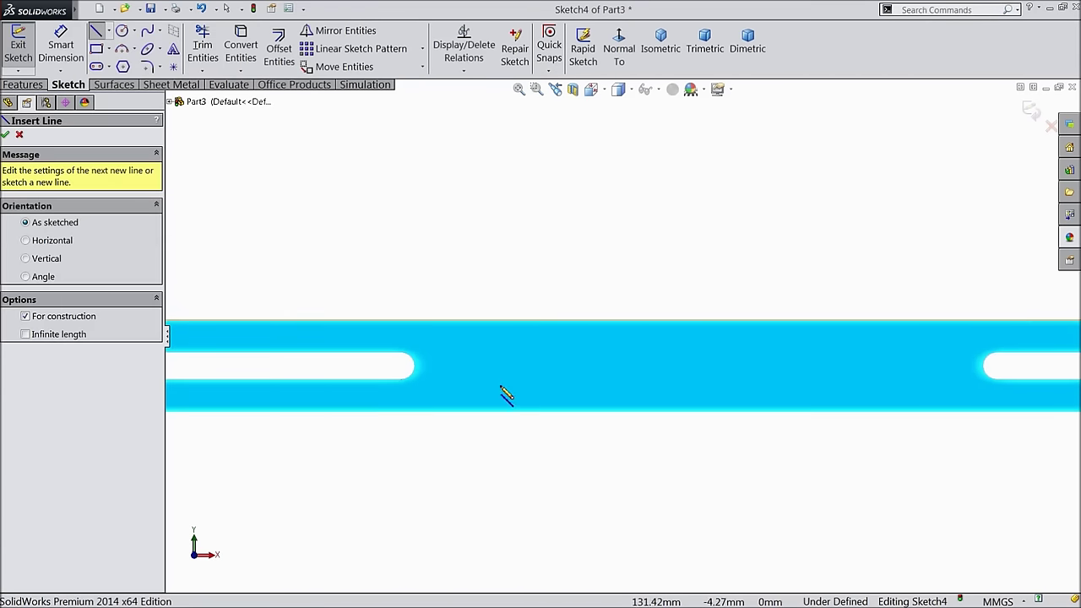
pyautogui.click(433, 389)
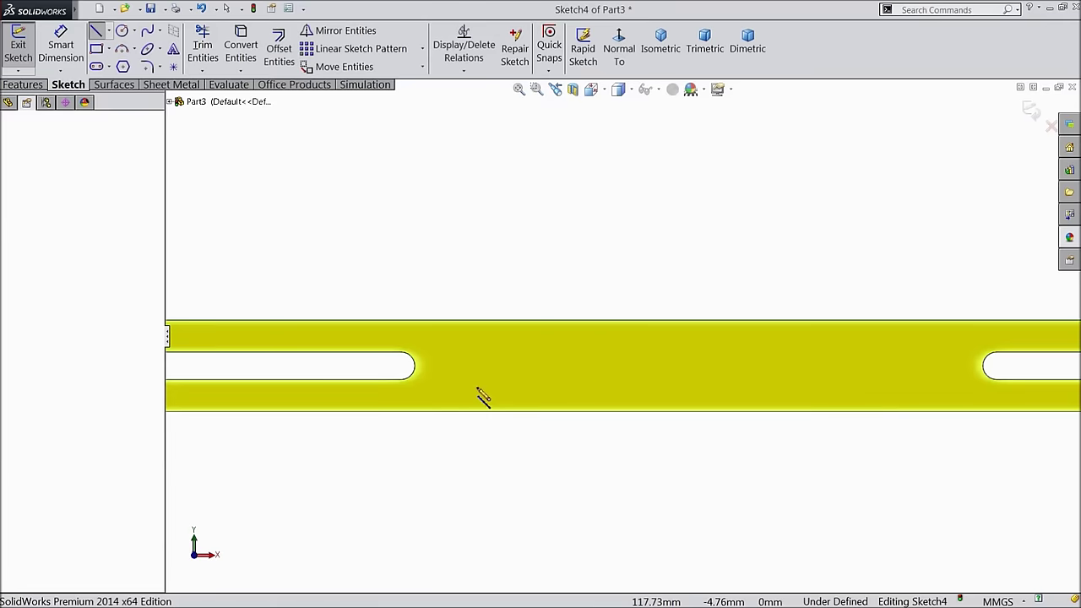
pyautogui.click(959, 389)
pyautogui.rightClick(815, 222)
pyautogui.click(829, 110)
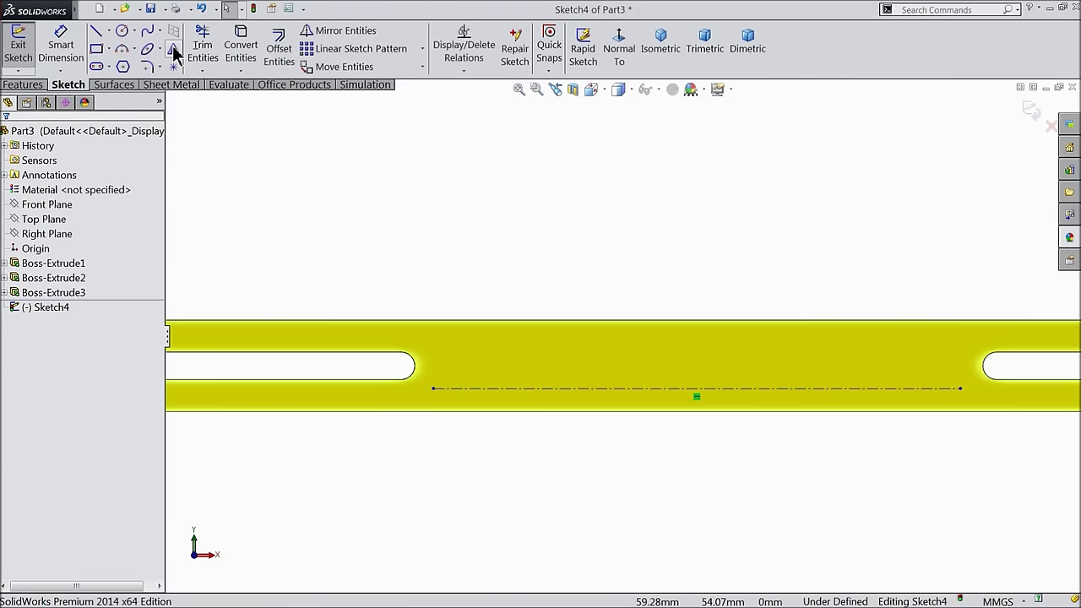
# - Add the sketch text "CAD CAM TUTORIAL" along the construction line and align it to the centre
pyautogui.click(173, 50)
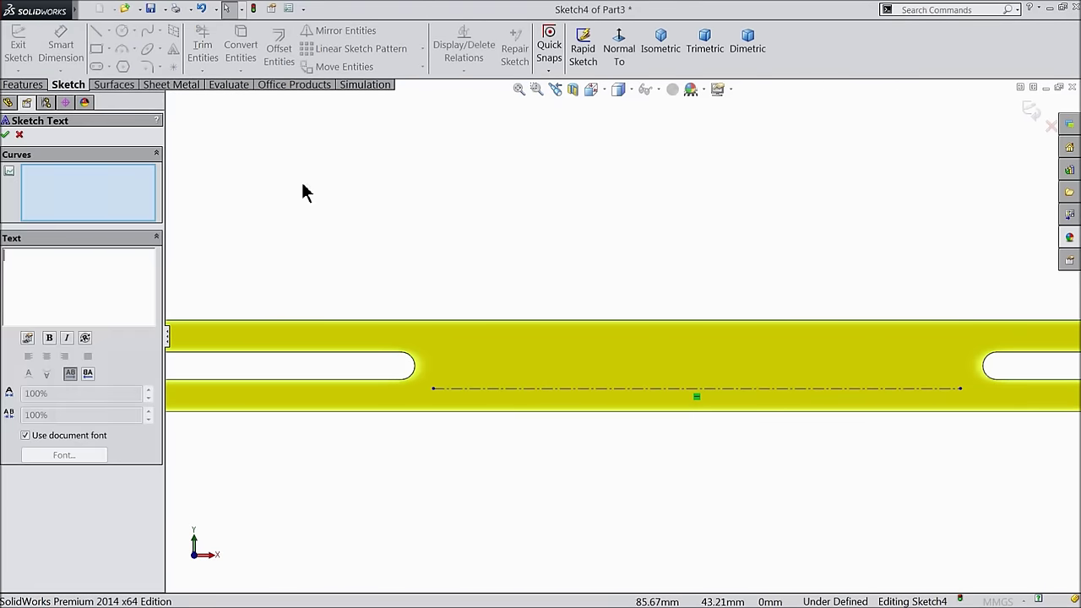
pyautogui.click(515, 389)
pyautogui.click(74, 291)
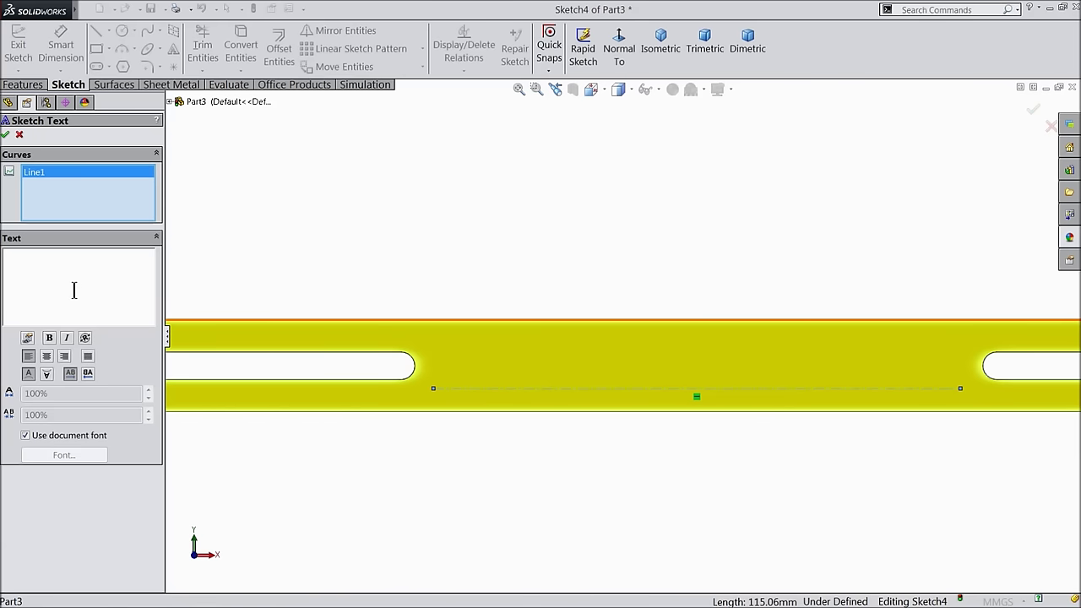
pyautogui.write('CAD CAM TUT')
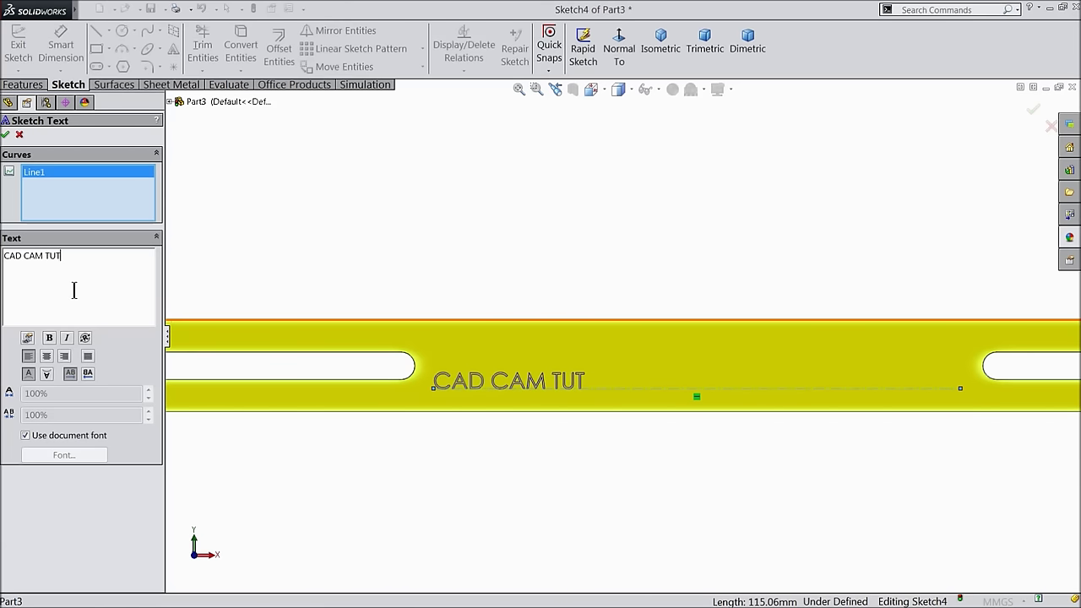
pyautogui.write('ORIAL')
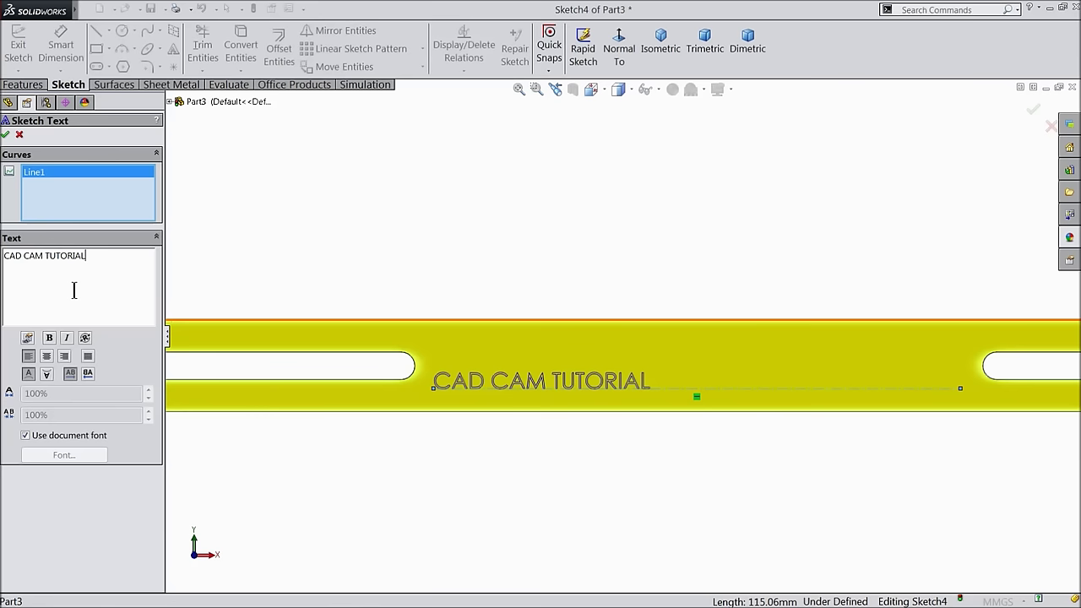
pyautogui.click(45, 355)
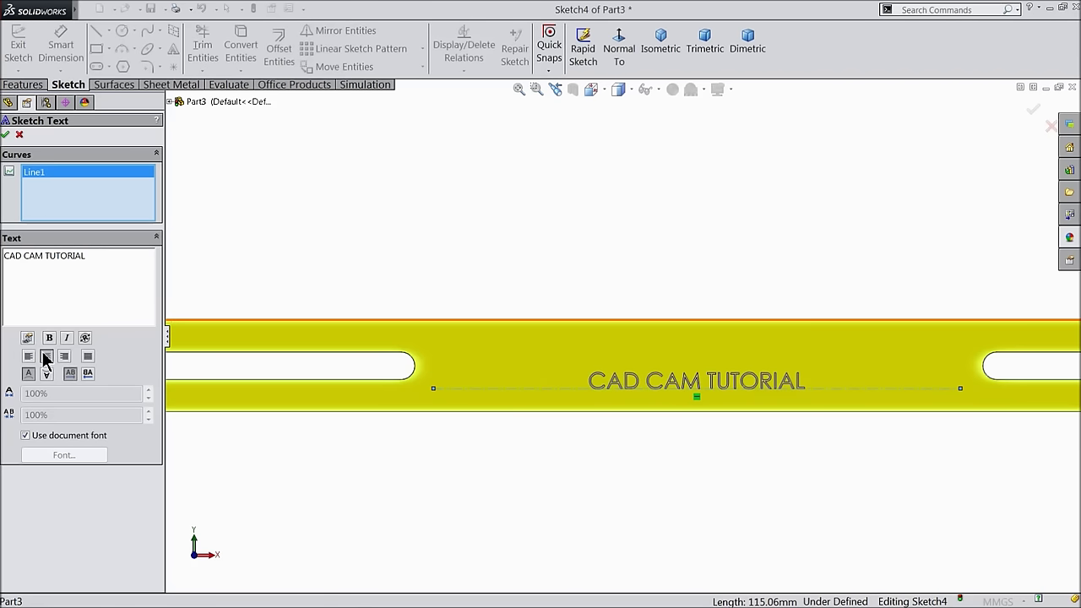
# - Override the document font with Century Gothic Bold at 8 mm height and accept the sketch text
pyautogui.click(25, 435)
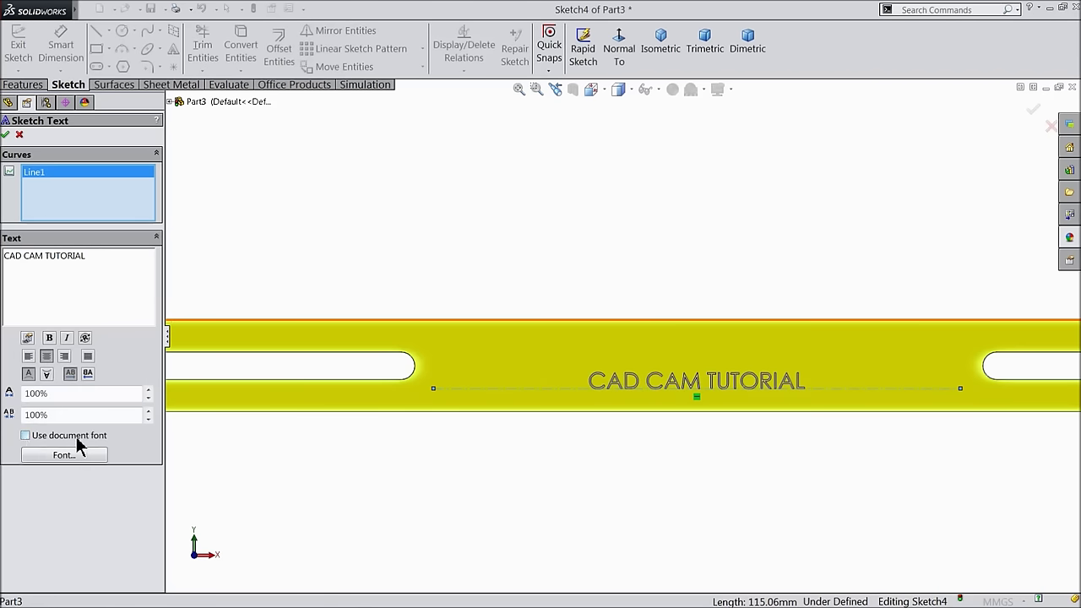
pyautogui.click(83, 456)
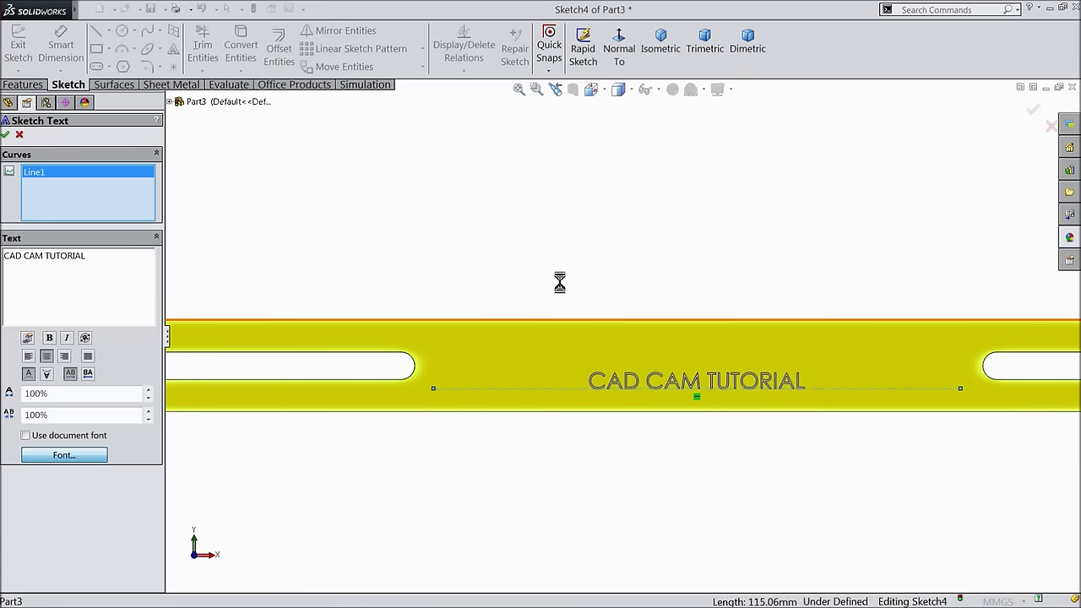
pyautogui.click(494, 277)
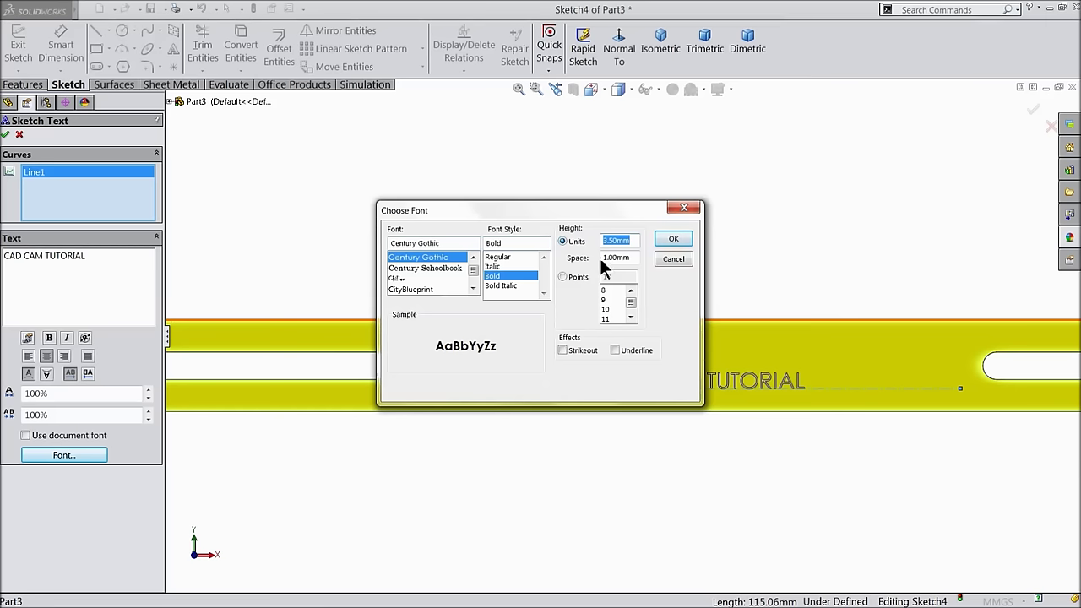
pyautogui.click(674, 244)
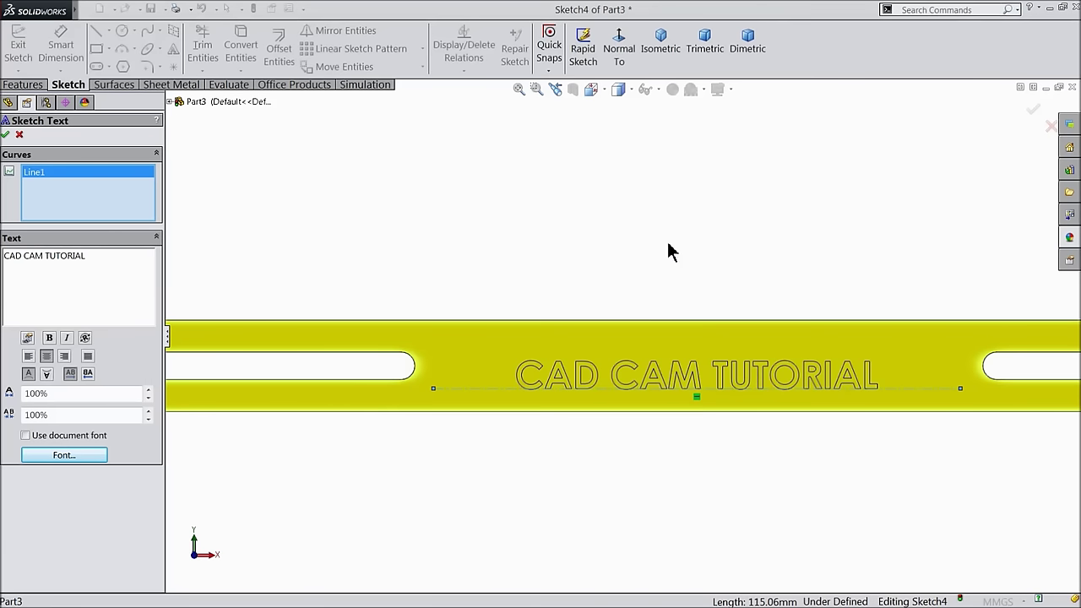
pyautogui.click(99, 455)
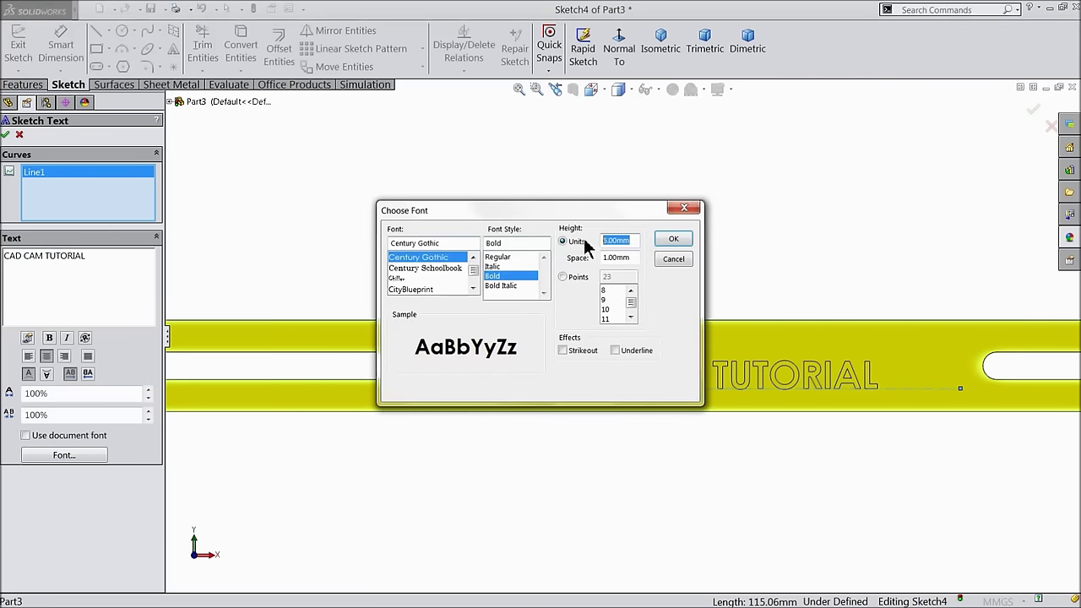
pyautogui.click(673, 238)
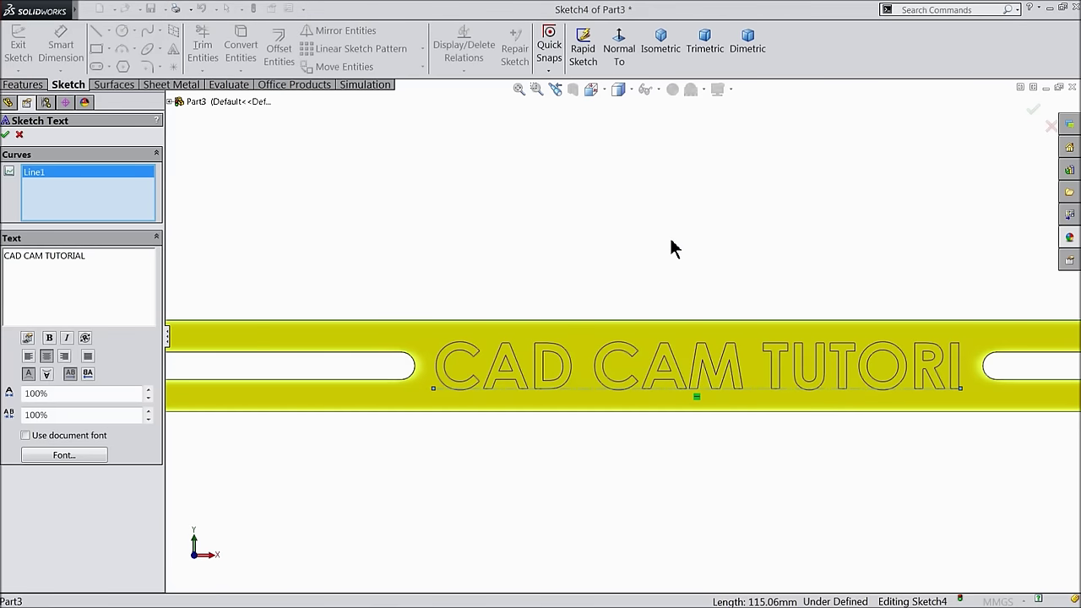
pyautogui.click(90, 454)
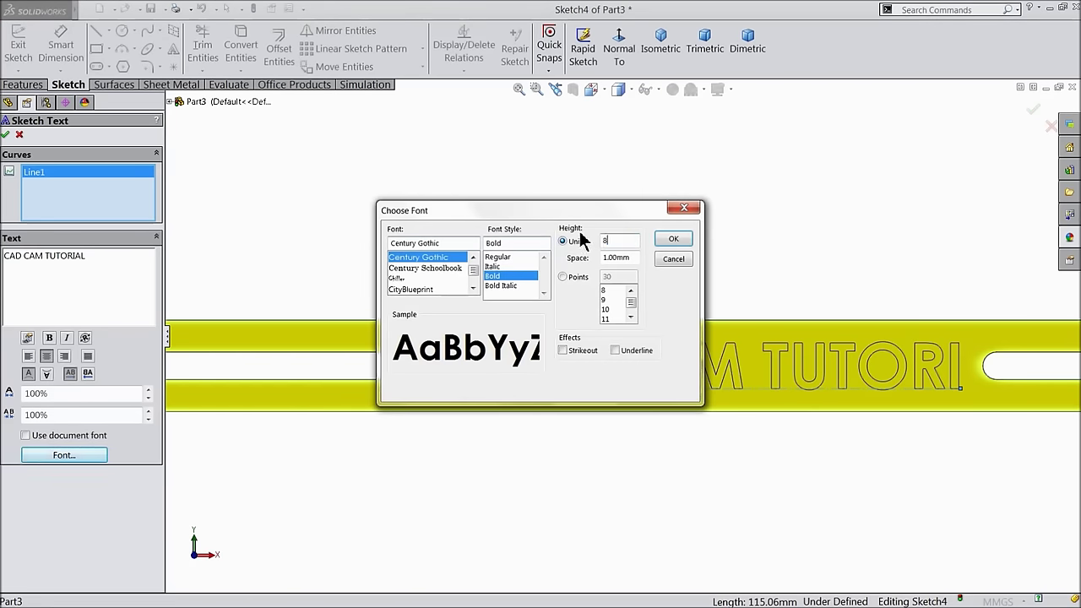
pyautogui.click(667, 241)
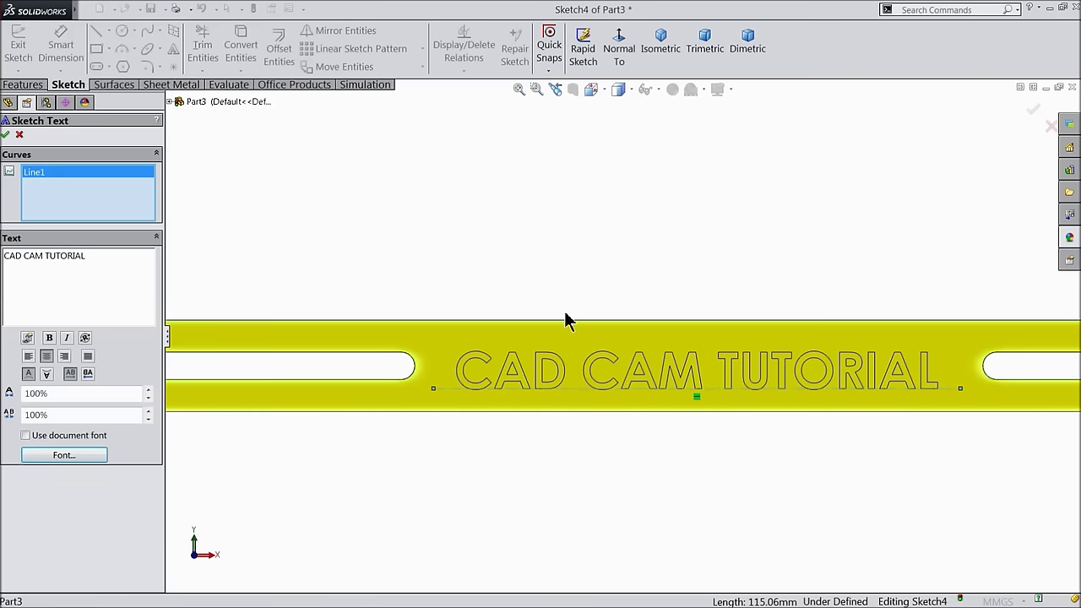
pyautogui.click(6, 135)
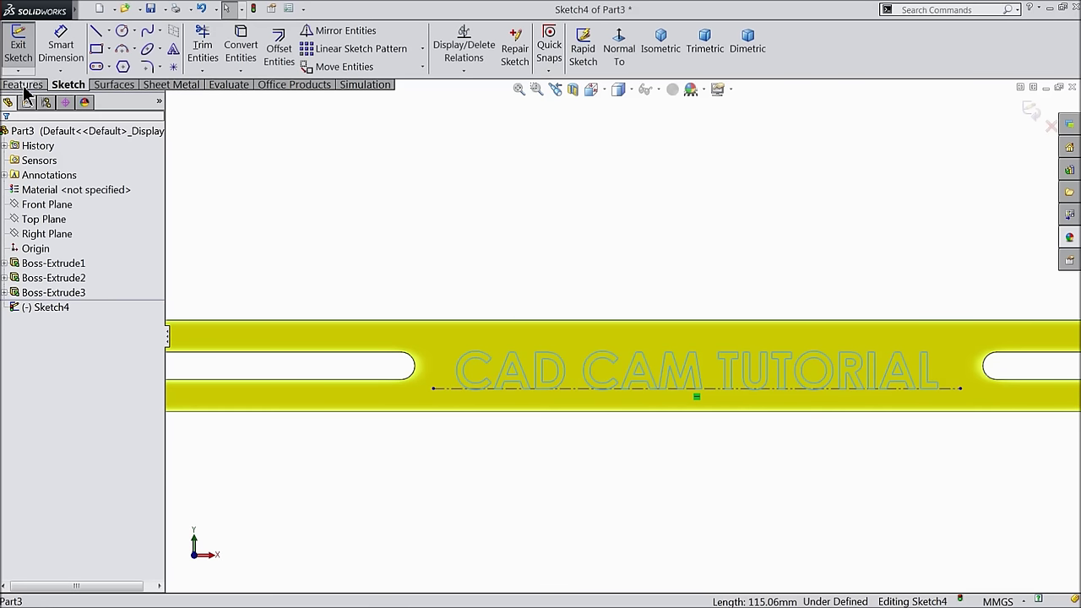
# - Engrave the text into the lever with a blind Extruded Cut 1 mm deep
pyautogui.click(23, 84)
pyautogui.click(234, 51)
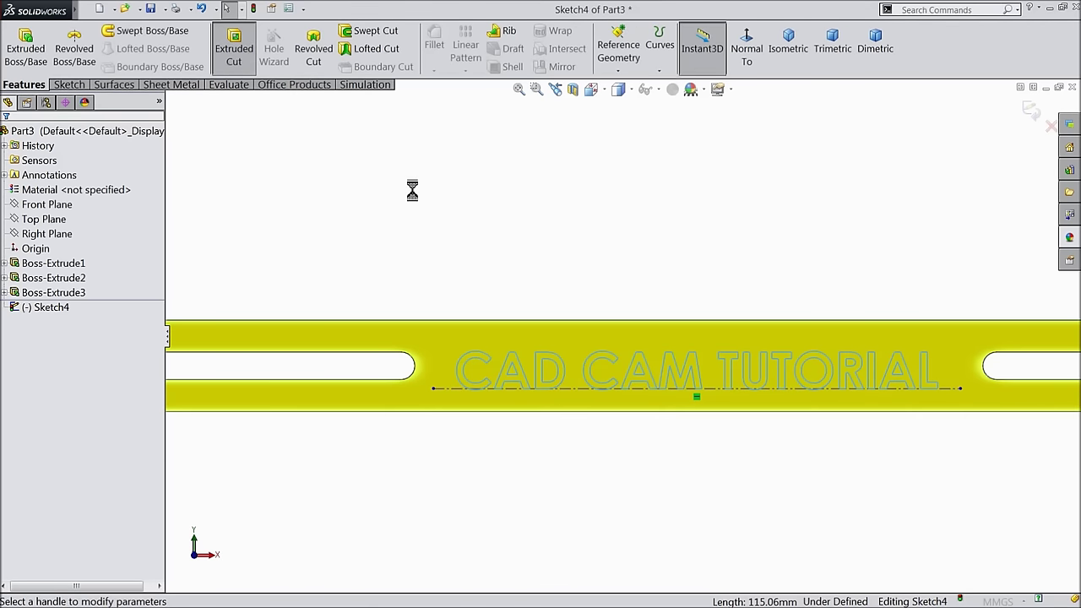
pyautogui.moveTo(384, 207); pyautogui.dragTo(357, 272, button='middle')
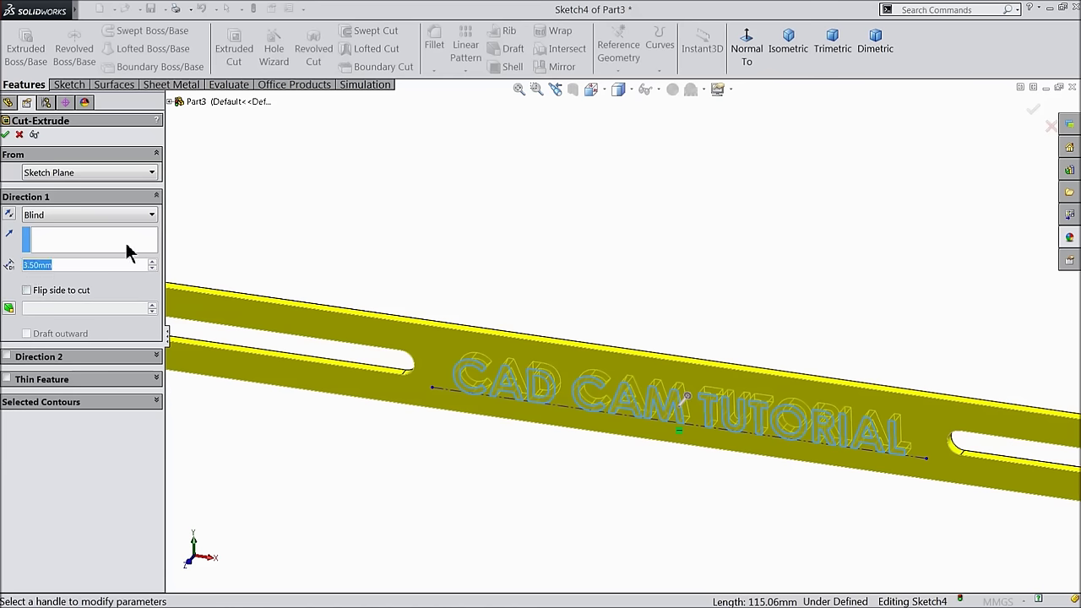
pyautogui.write('1')
pyautogui.press('Return')
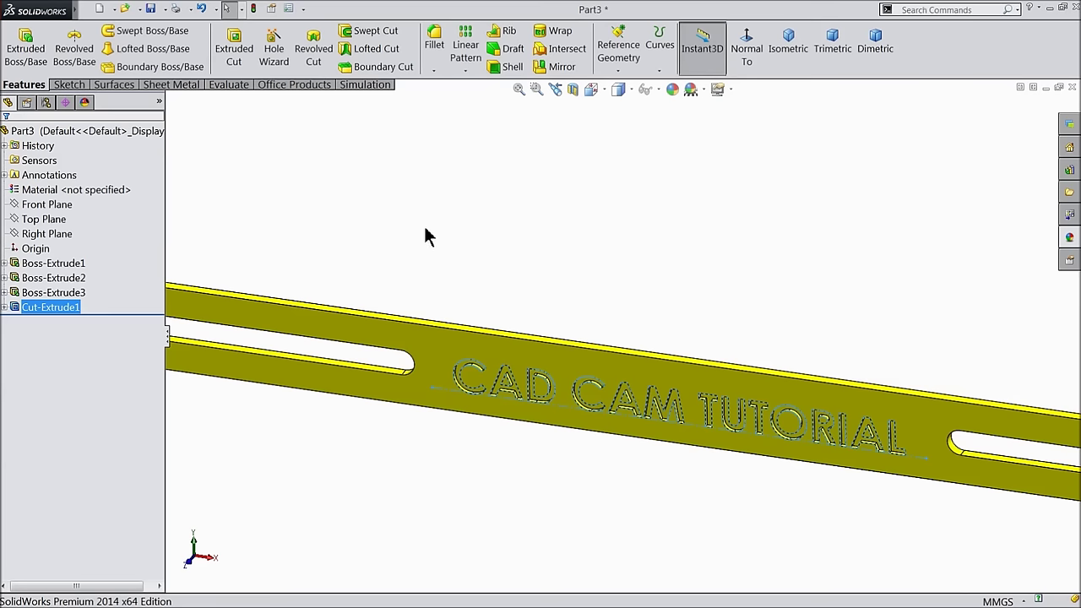
# - Apply a black colour to the engraved text cut feature
pyautogui.click(43, 308)
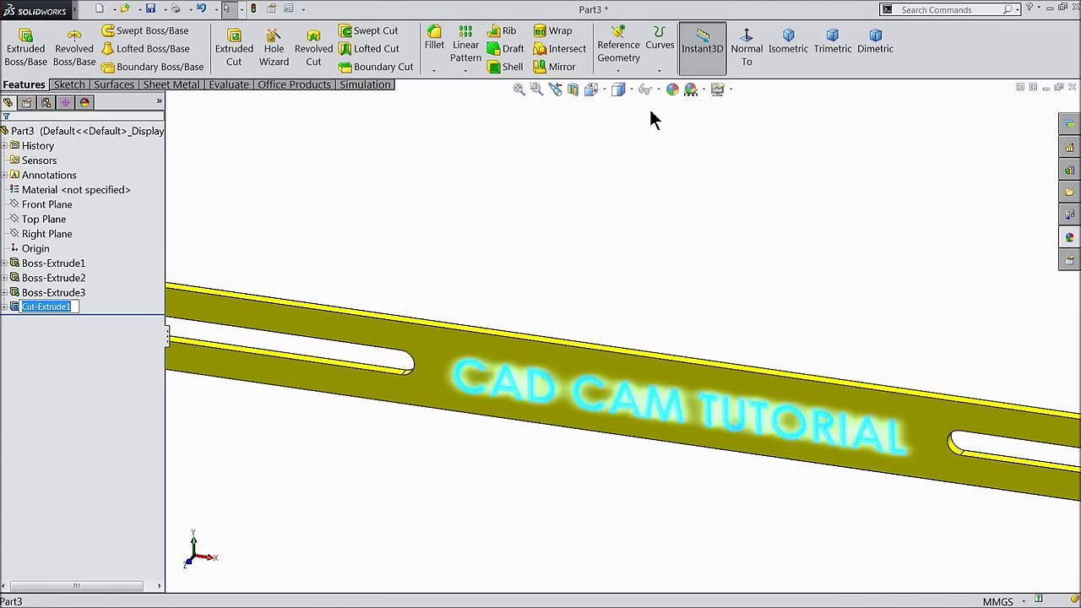
pyautogui.click(674, 90)
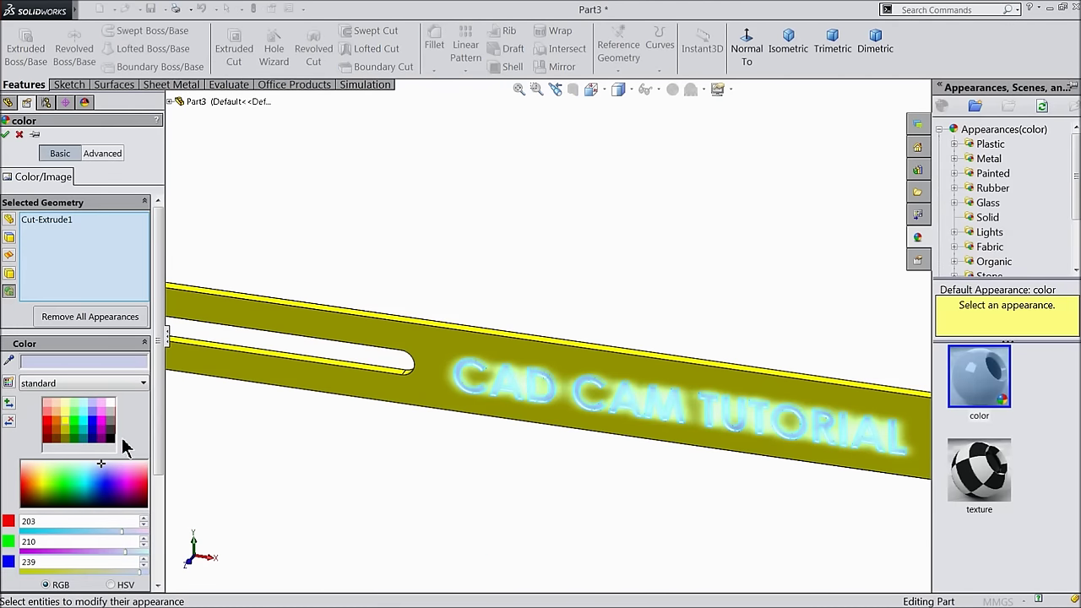
pyautogui.click(112, 435)
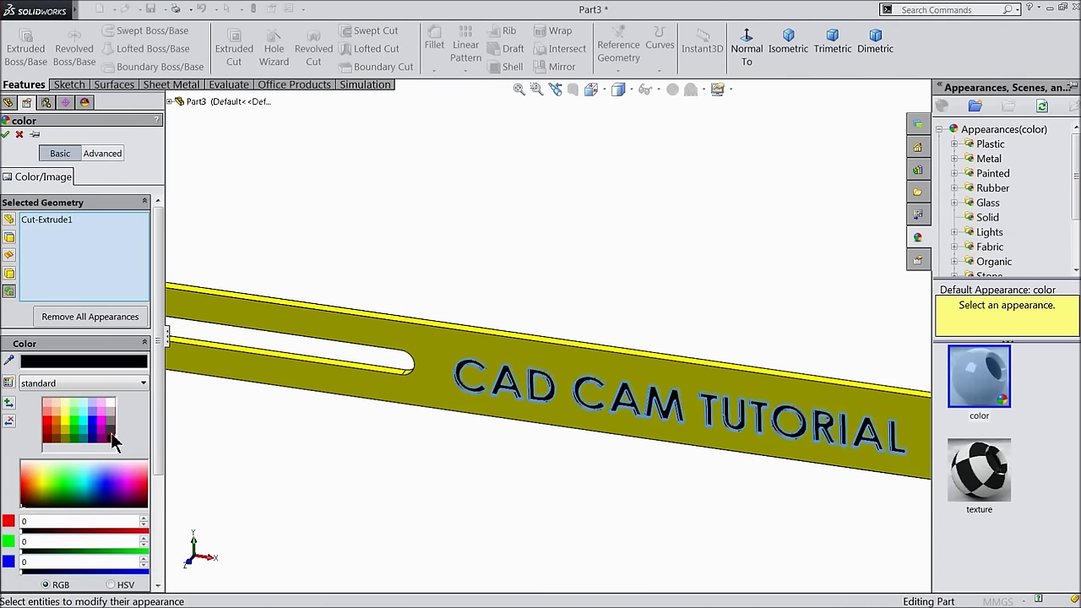
pyautogui.click(7, 134)
# - Save the part as "2.Connecting Rod" in the Whitworth-quick return mechanism folder
pyautogui.press('f')
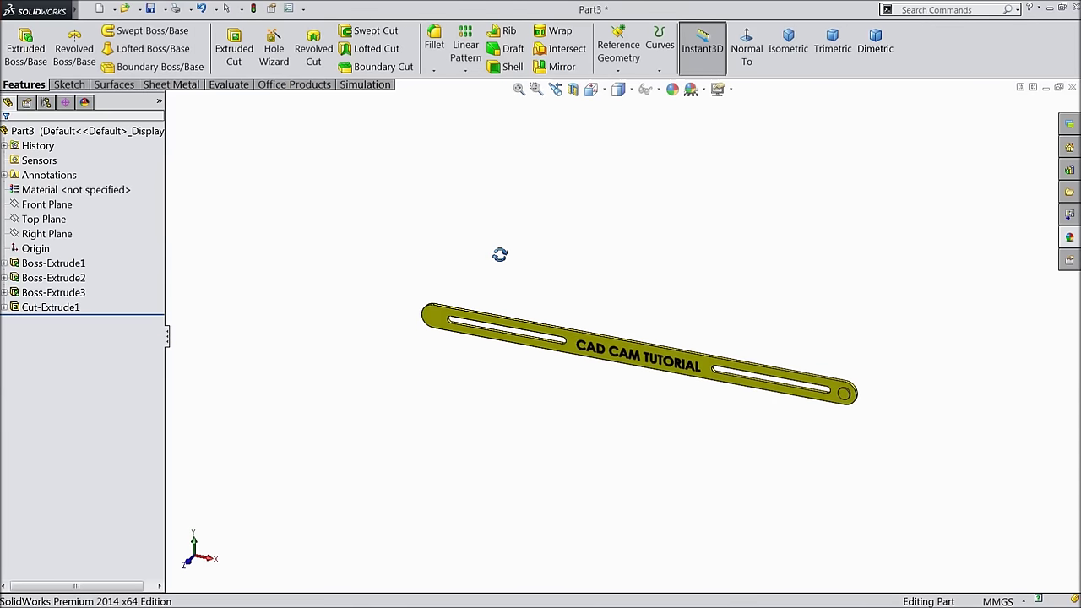
pyautogui.scroll(3, 668, 374)
pyautogui.moveTo(668, 374); pyautogui.dragTo(642, 341, button='middle')
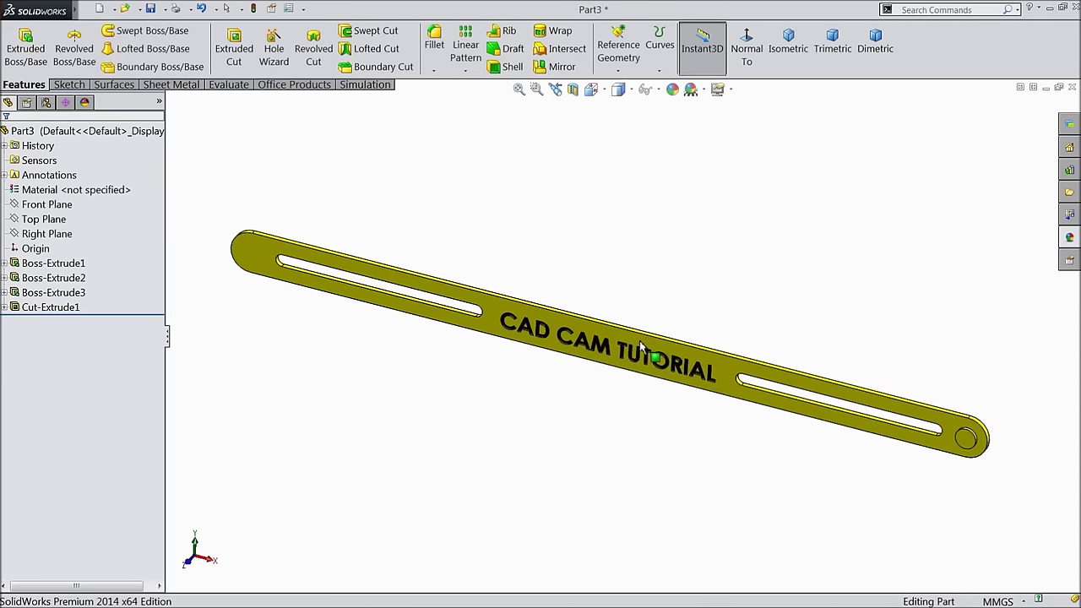
pyautogui.scroll(1, 575, 319)
pyautogui.moveTo(414, 215); pyautogui.dragTo(410, 275, button='middle')
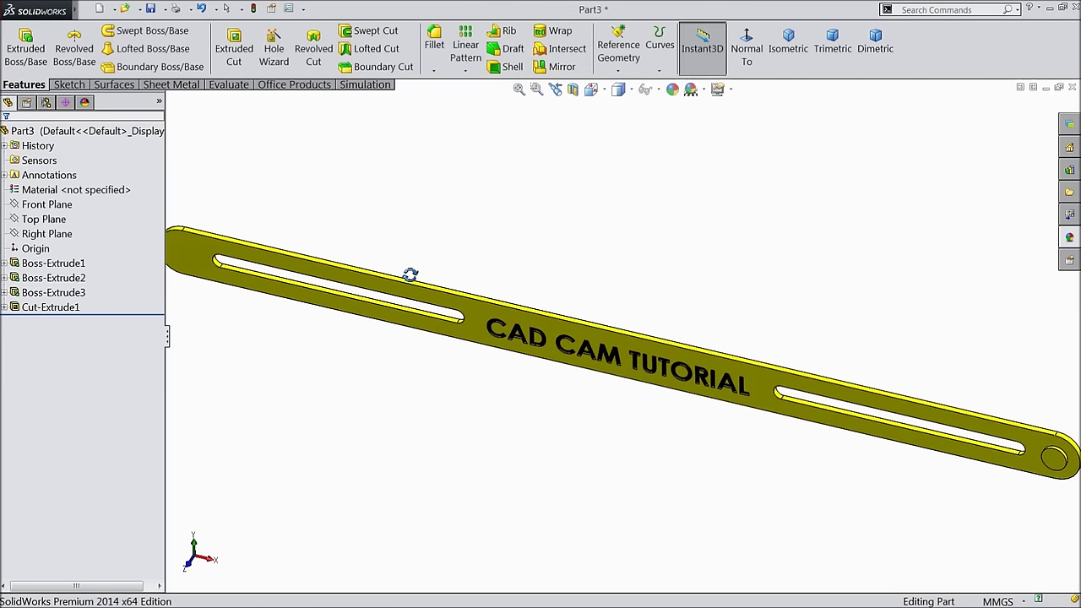
pyautogui.click(153, 10)
pyautogui.write('2.Connecting Rod')
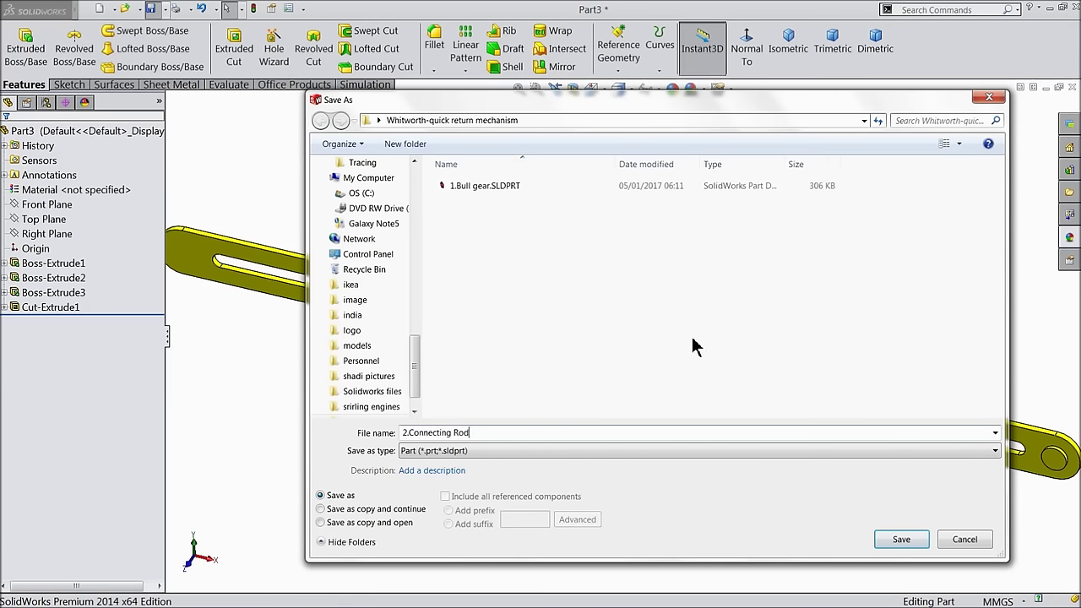
pyautogui.click(900, 539)
# - Sketch a circle about 190 mm in diameter on the Front Plane, centred on the origin
pyautogui.moveTo(563, 403); pyautogui.dragTo(548, 377, button='middle')
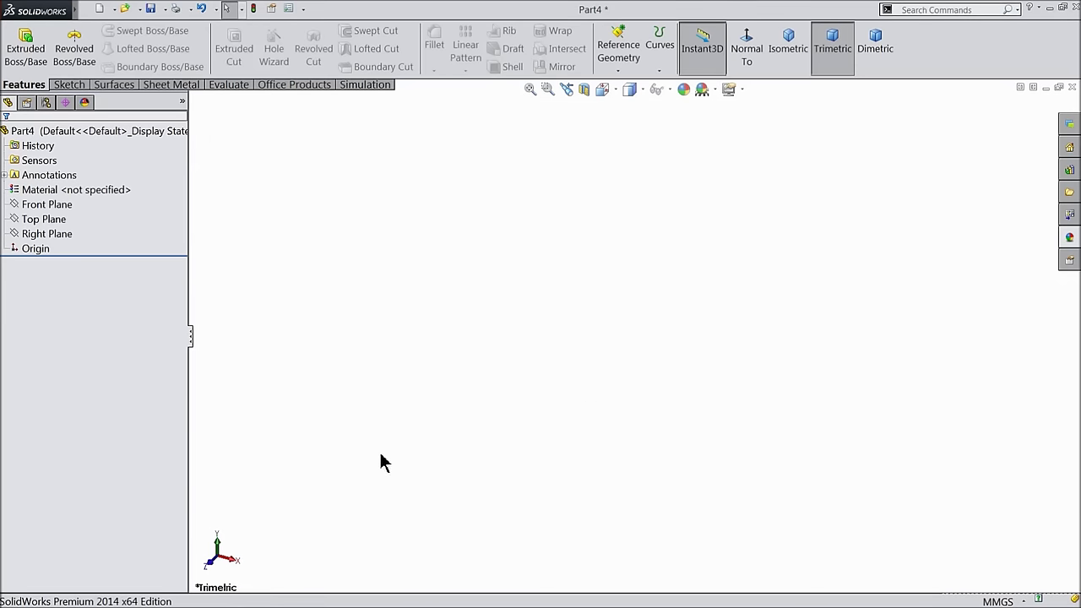
pyautogui.click(40, 204)
pyautogui.click(29, 186)
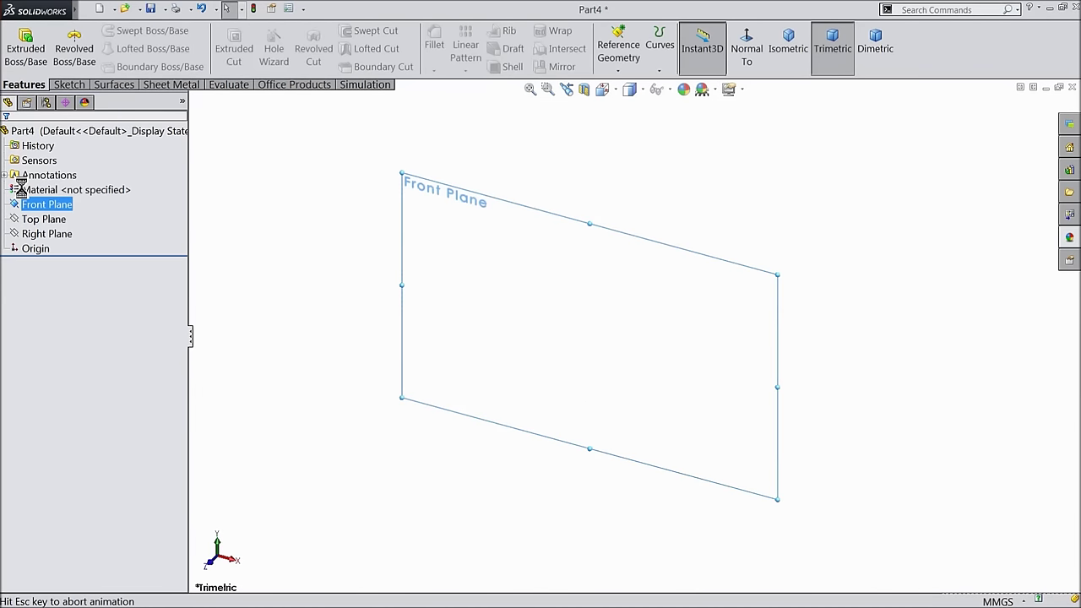
pyautogui.click(68, 86)
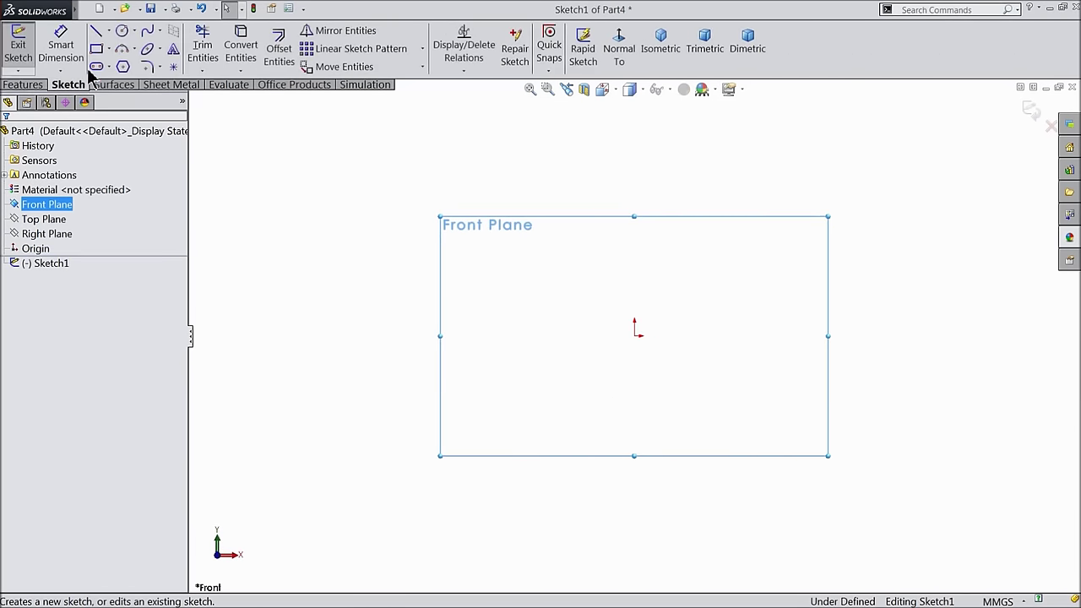
pyautogui.click(122, 32)
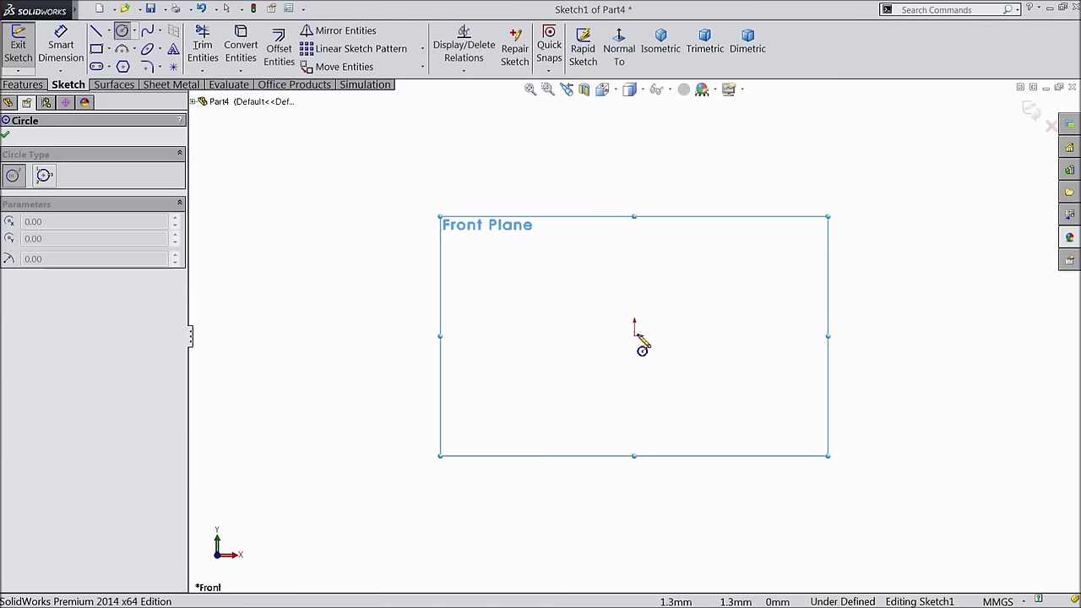
pyautogui.click(635, 336)
pyautogui.click(438, 271)
# - Dimension the circle's diameter at 50 mm
pyautogui.click(73, 58)
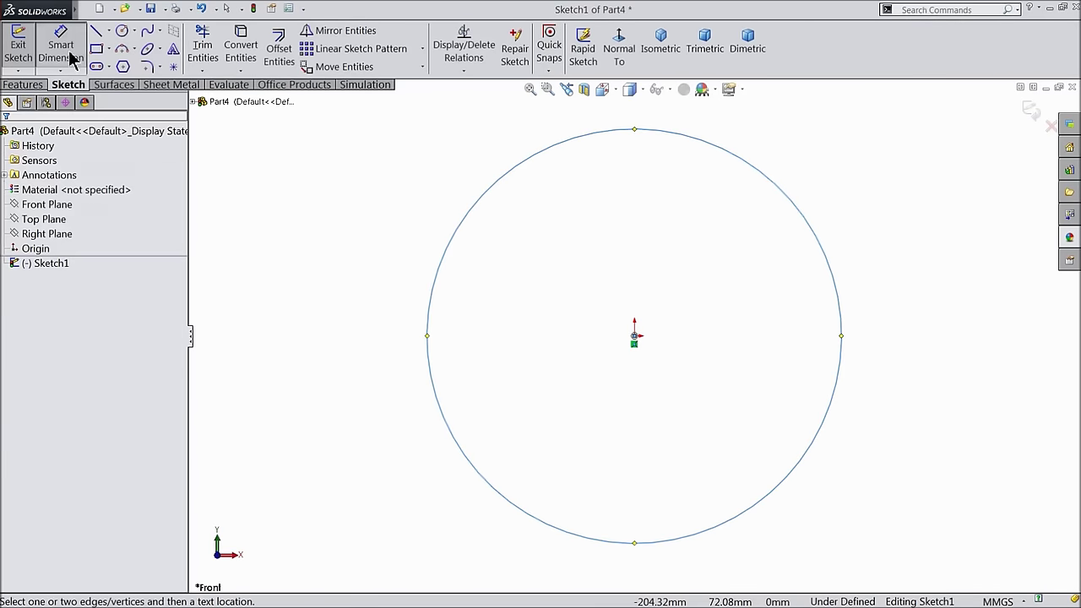
pyautogui.click(433, 295)
pyautogui.click(372, 304)
pyautogui.write('50')
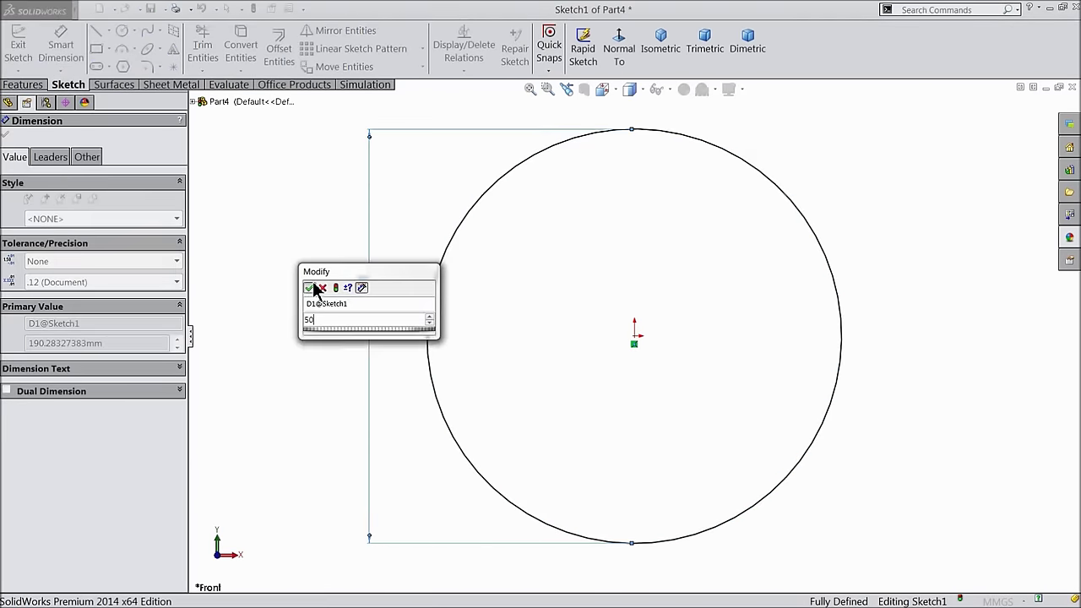
pyautogui.click(309, 287)
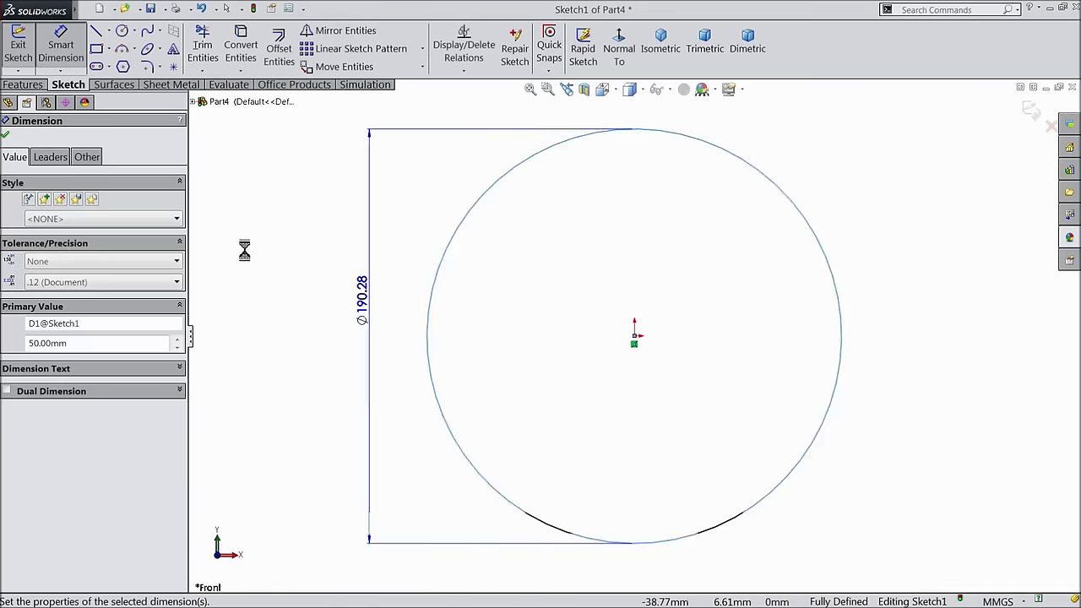
pyautogui.click(6, 134)
# - Extrude the circle as a blind boss 10 mm deep to form a disc
pyautogui.click(26, 85)
pyautogui.click(21, 52)
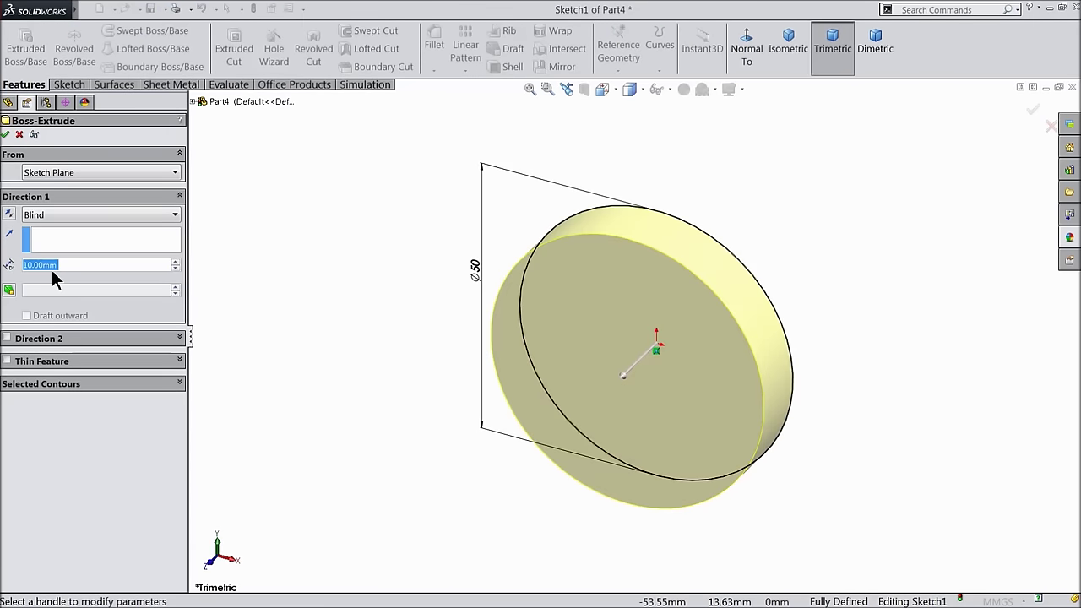
pyautogui.click(6, 134)
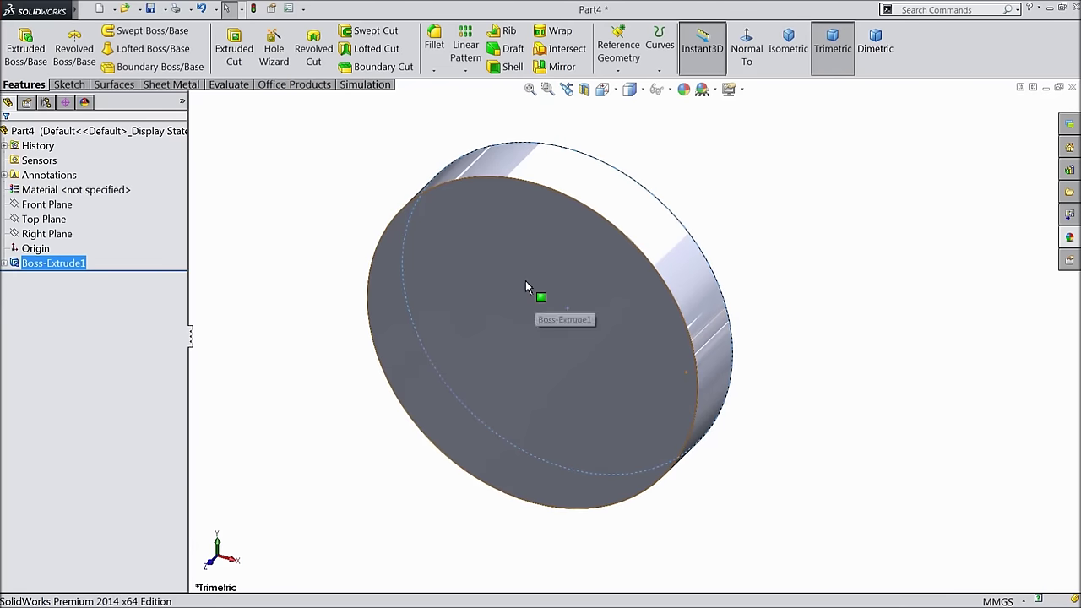
# - Chamfer the disc's front circular edge by angle and distance, 5 mm at 30 degrees, with the direction flipped
pyautogui.click(436, 72)
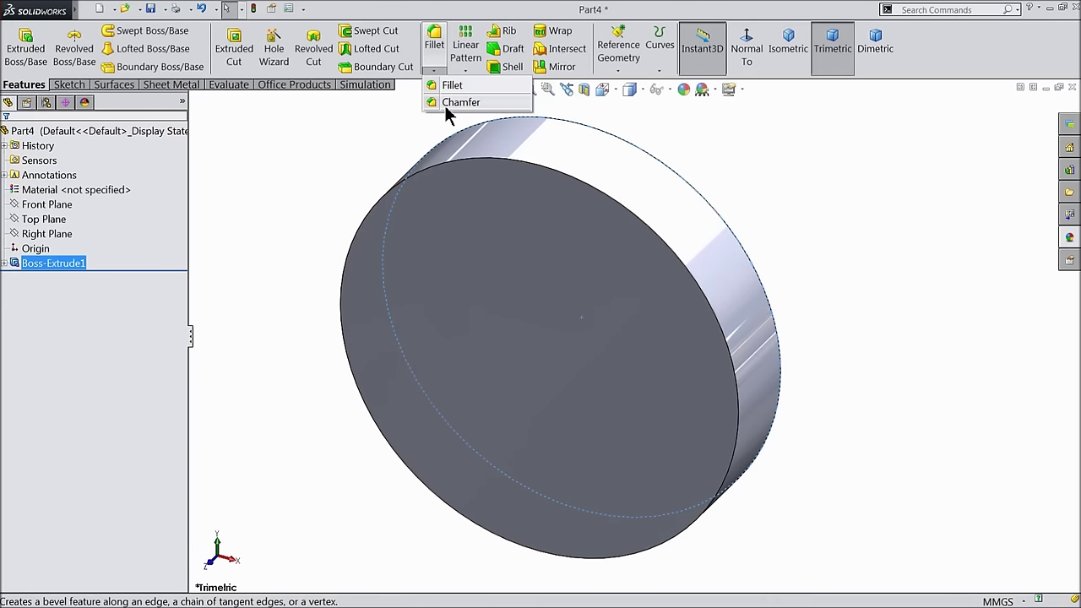
pyautogui.click(445, 105)
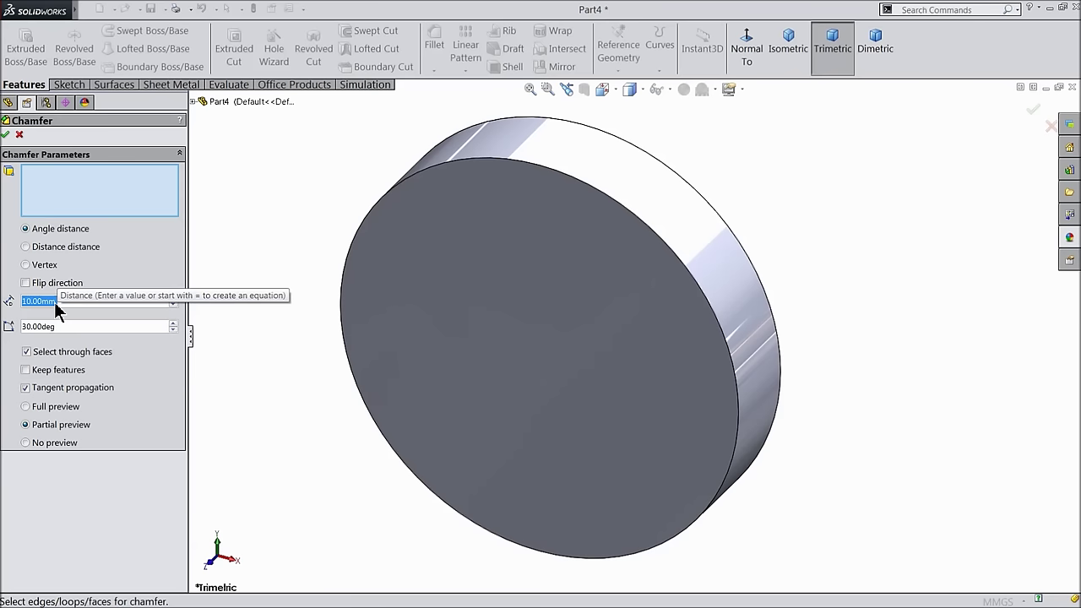
pyautogui.write('5')
pyautogui.press('Return')
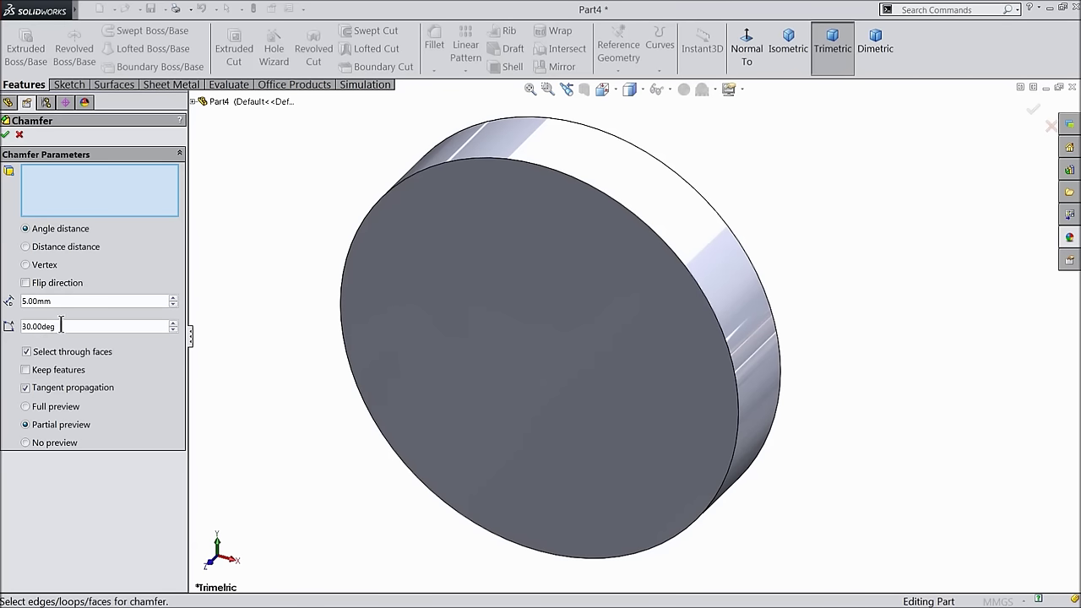
pyautogui.click(401, 188)
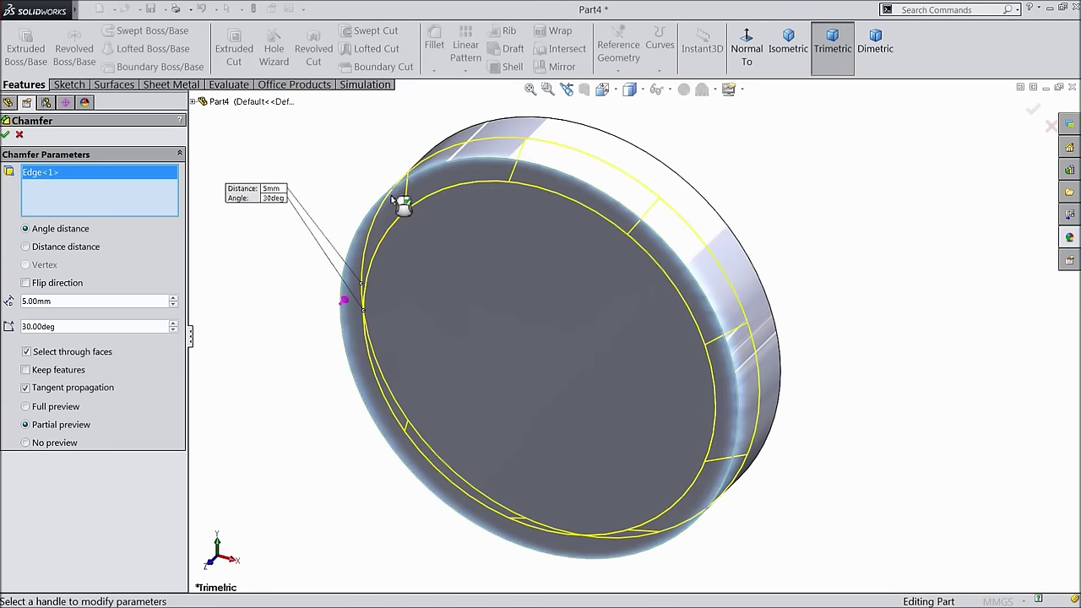
pyautogui.click(25, 283)
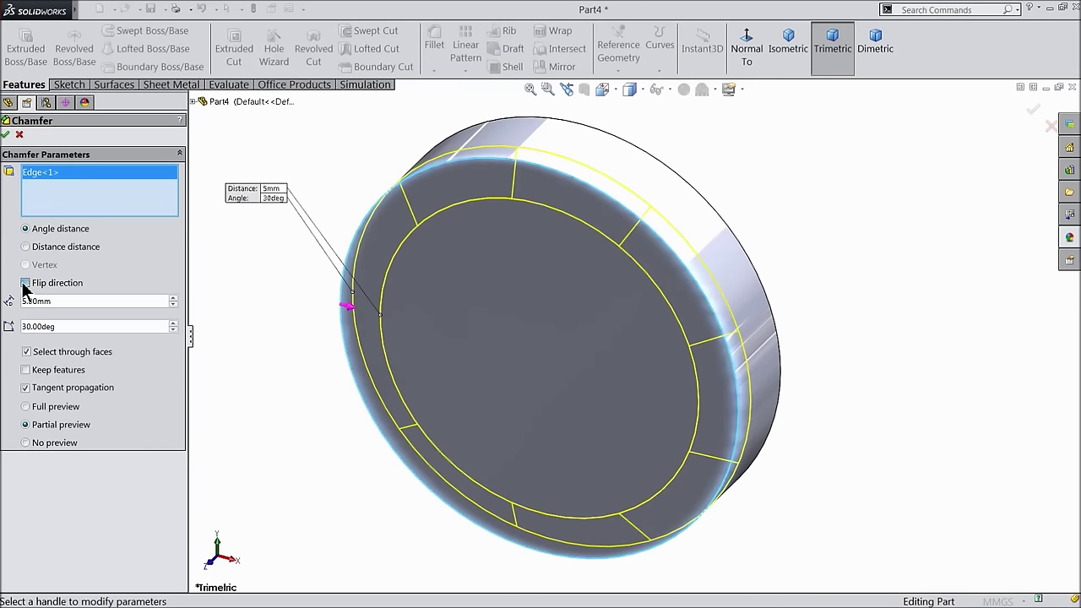
pyautogui.click(7, 135)
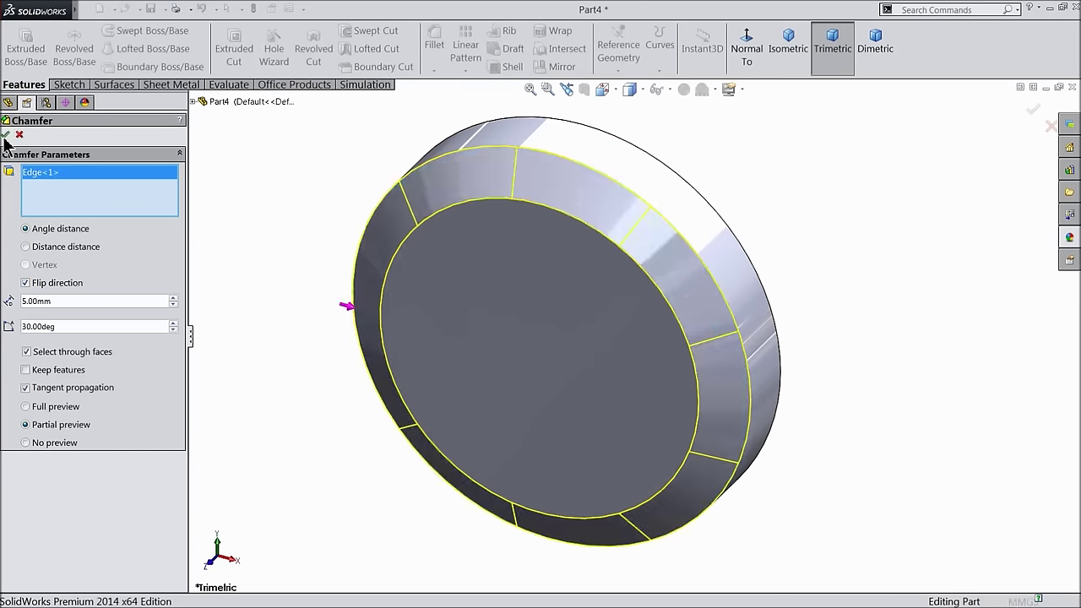
# - Chamfer the circular edge on the disc's back side at 5 mm and 30 degrees, without flipping the direction
pyautogui.moveTo(260, 234); pyautogui.dragTo(142, 289, button='middle')
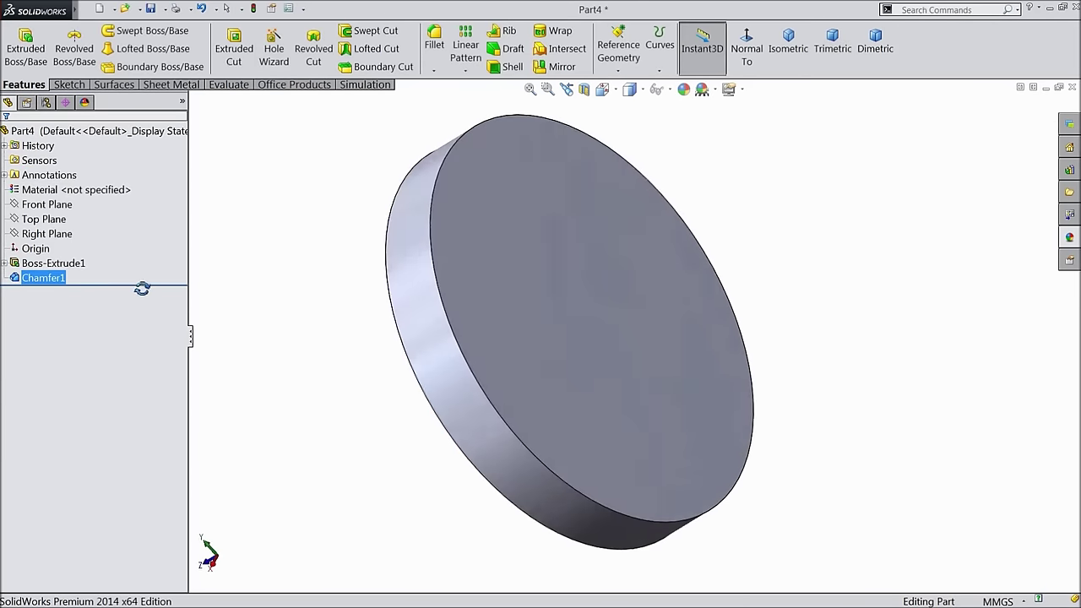
pyautogui.click(434, 70)
pyautogui.click(448, 102)
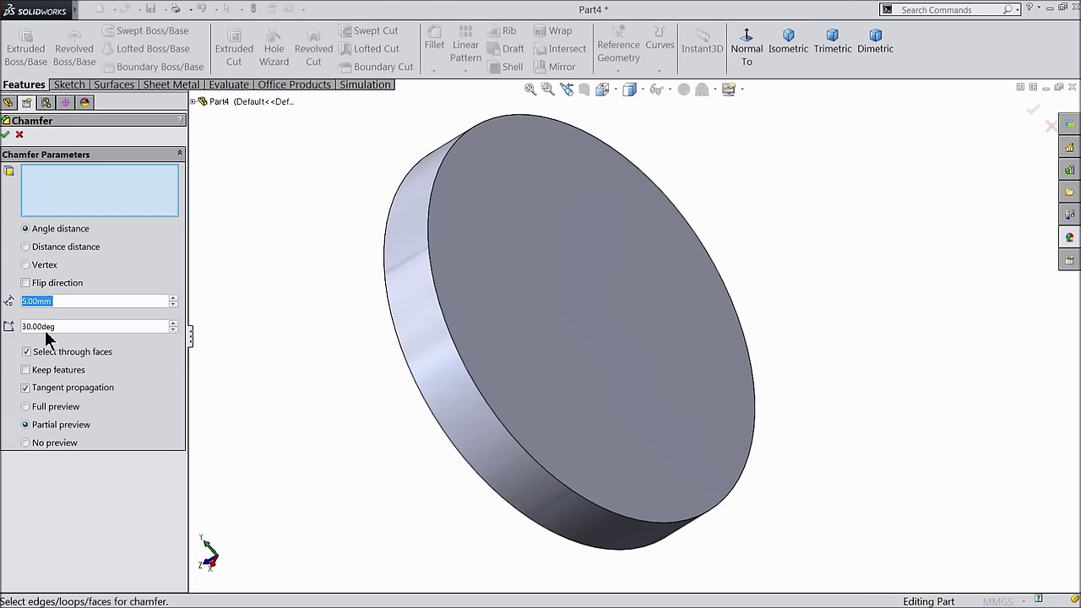
pyautogui.click(430, 246)
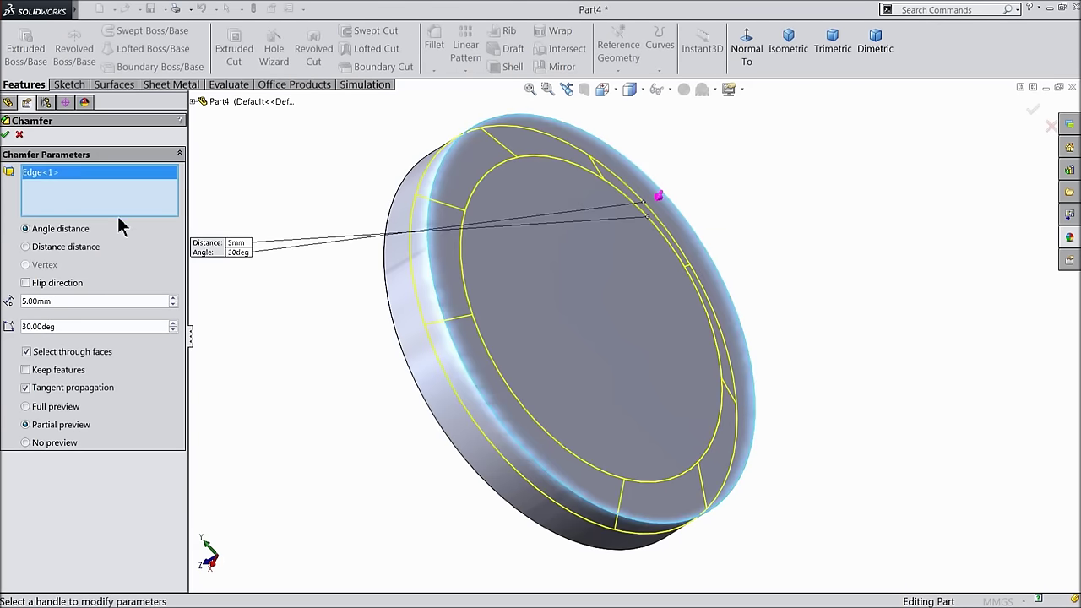
pyautogui.click(7, 136)
# - Start a sketch on the disc's front face and draw a vertical centreline about 22 mm long upward from the origin
pyautogui.moveTo(335, 350); pyautogui.dragTo(543, 338, button='middle')
pyautogui.click(588, 318)
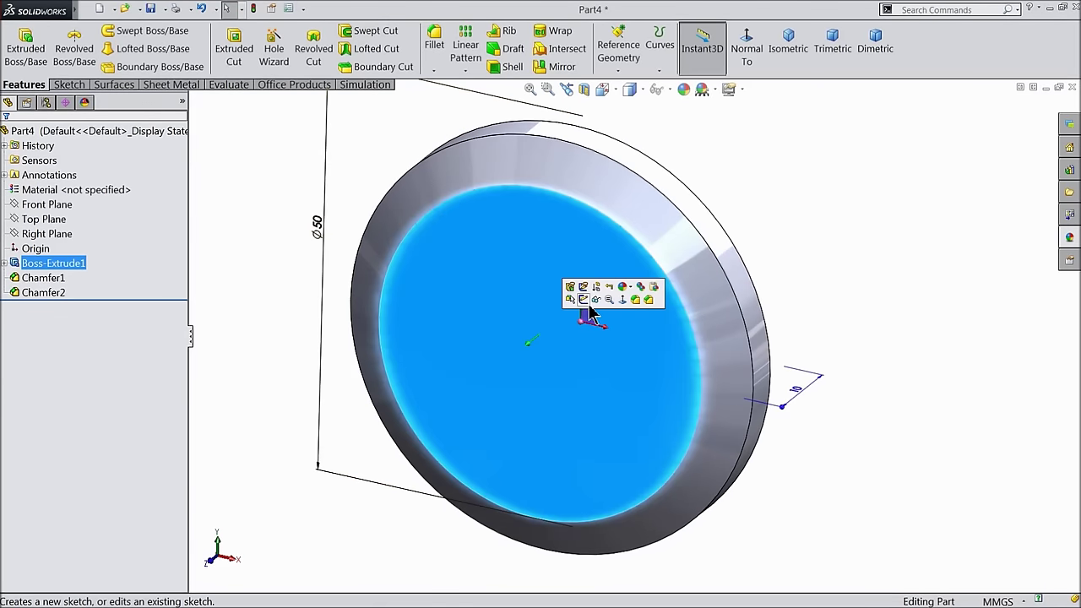
pyautogui.click(583, 300)
pyautogui.click(746, 51)
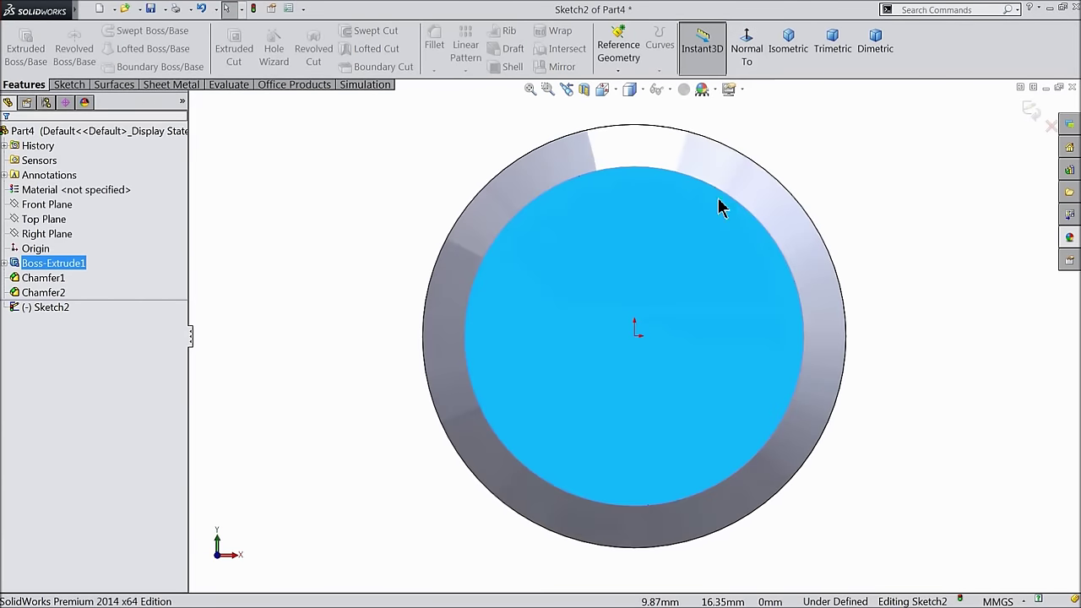
pyautogui.click(71, 86)
pyautogui.click(109, 30)
pyautogui.click(126, 65)
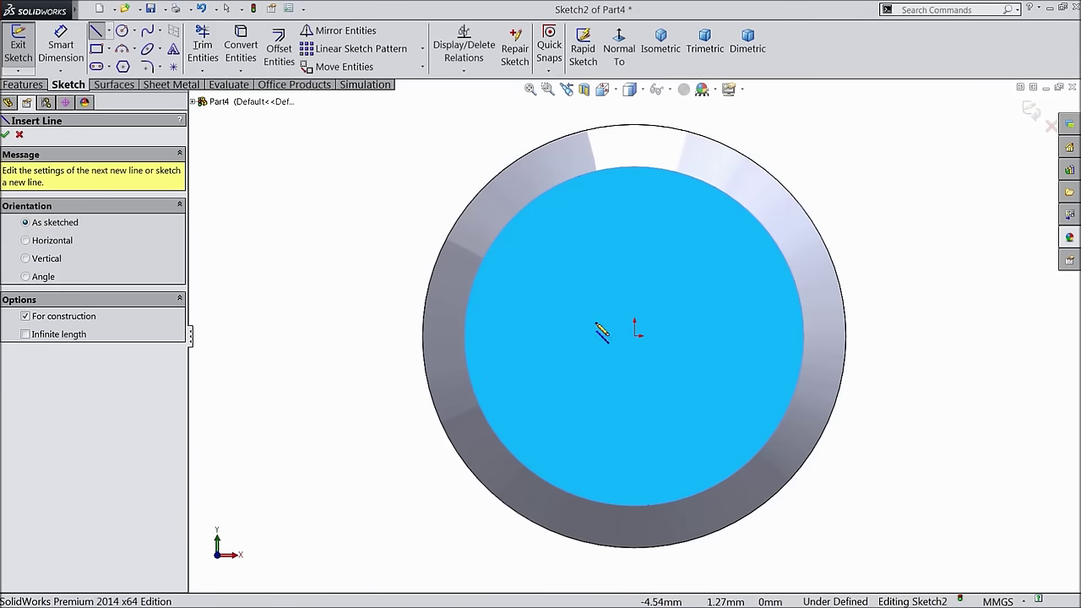
pyautogui.click(635, 337)
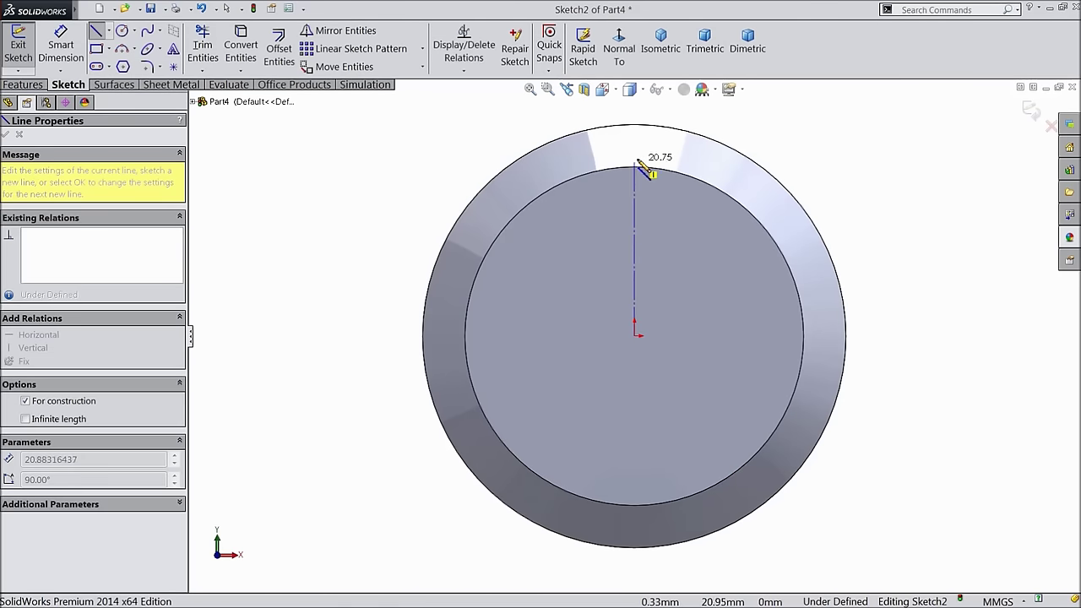
pyautogui.click(634, 150)
pyautogui.rightClick(667, 137)
pyautogui.click(704, 123)
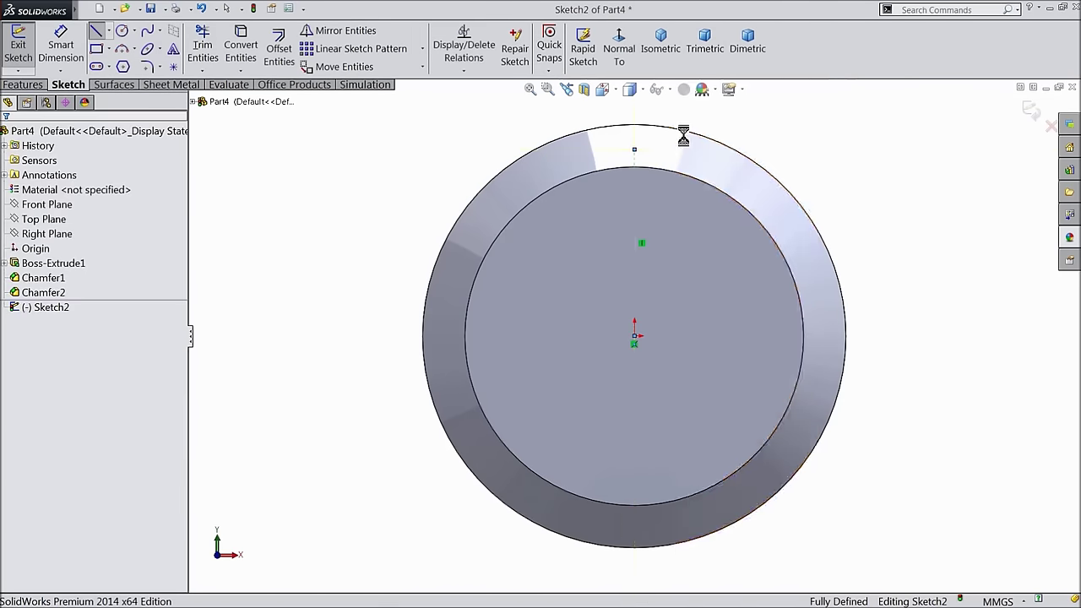
# - Draw a circle about 9.3 mm in diameter centred on the upper end of the centreline
pyautogui.click(122, 32)
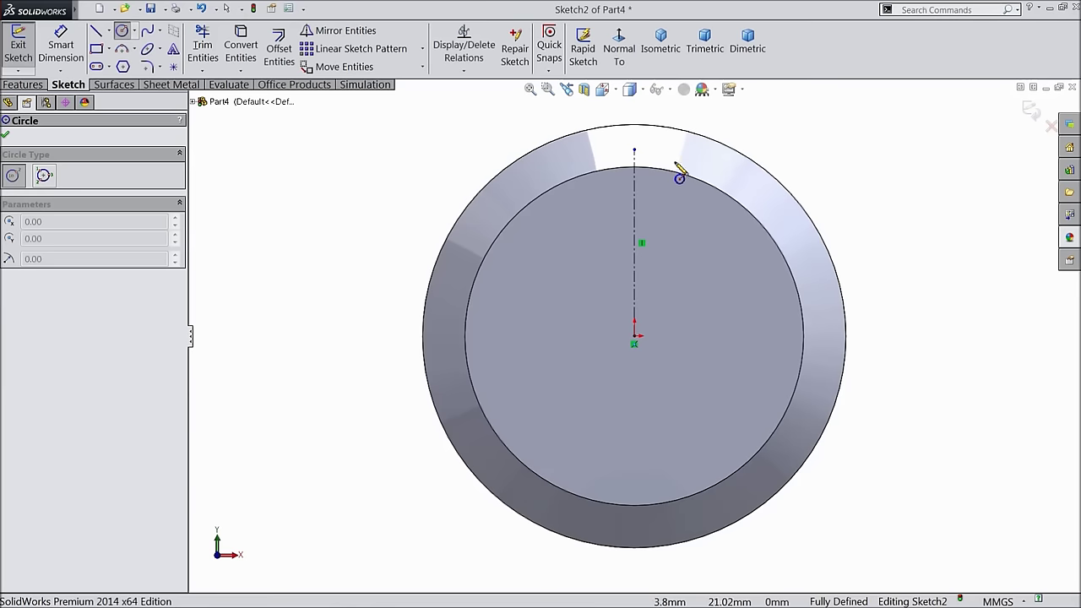
pyautogui.click(634, 149)
pyautogui.click(655, 181)
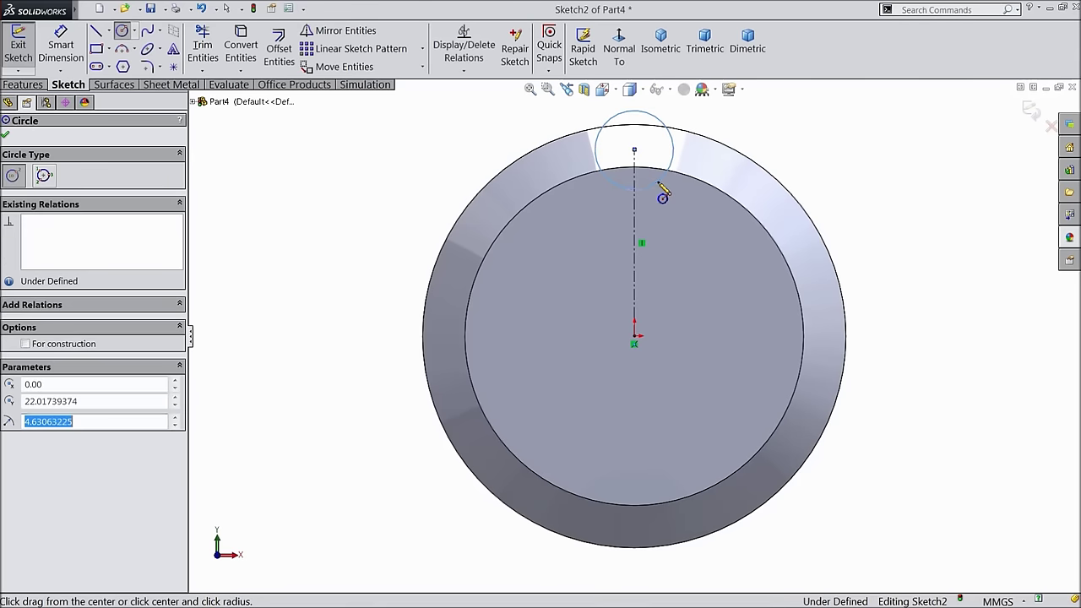
# - Dimension the vertical centreline's length at 15 mm
pyautogui.click(55, 59)
pyautogui.scroll(-2, 760, 169)
pyautogui.click(572, 285)
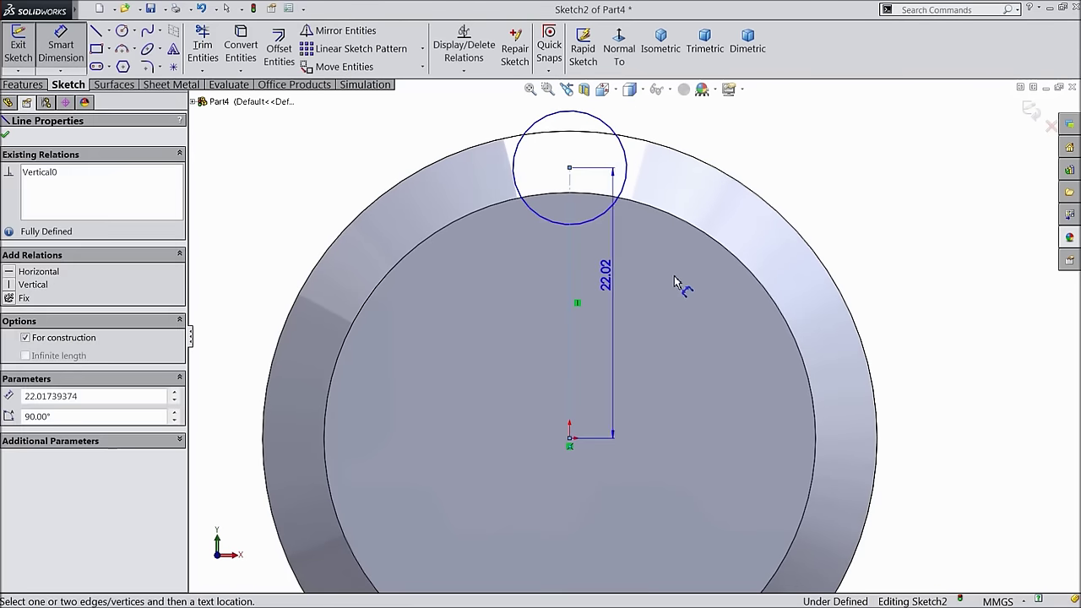
pyautogui.click(941, 312)
pyautogui.write('15')
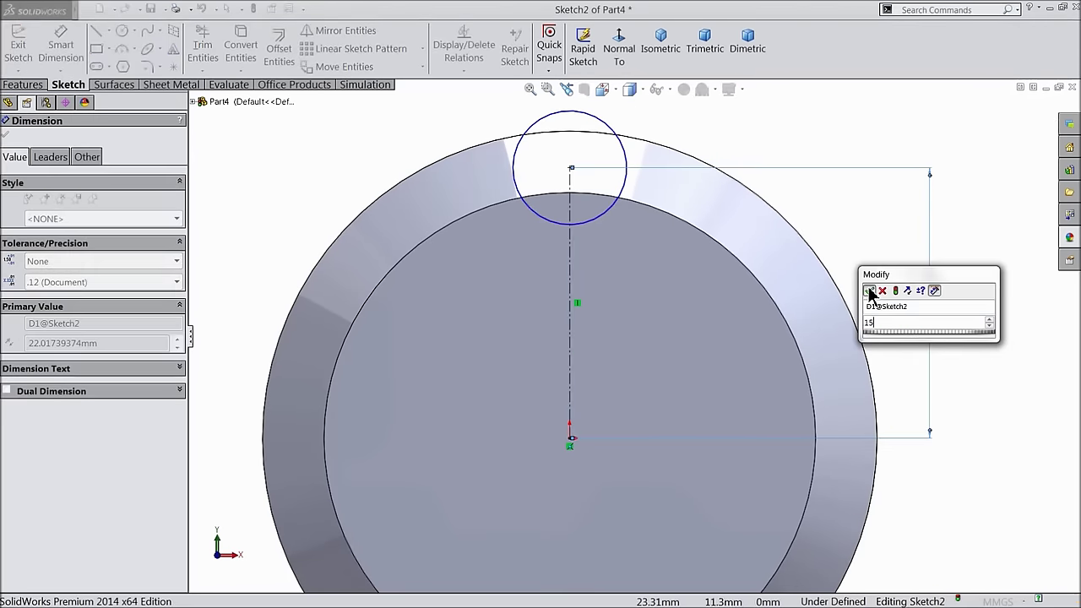
pyautogui.click(870, 291)
# - Dimension the small circle's diameter at 10 mm
pyautogui.scroll(-2, 639, 259)
pyautogui.click(618, 269)
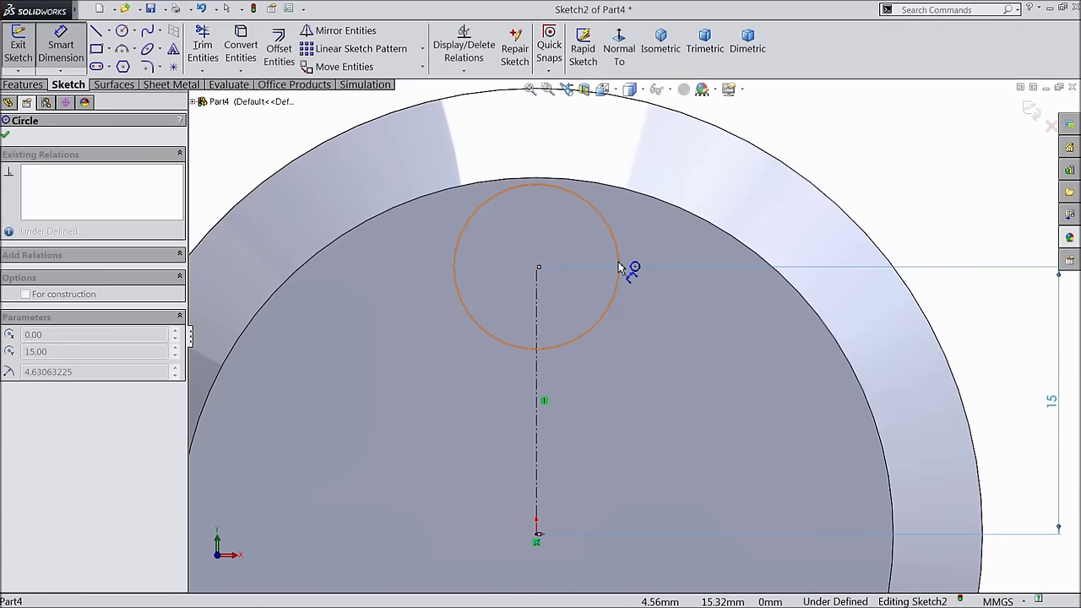
pyautogui.click(950, 249)
pyautogui.write('10')
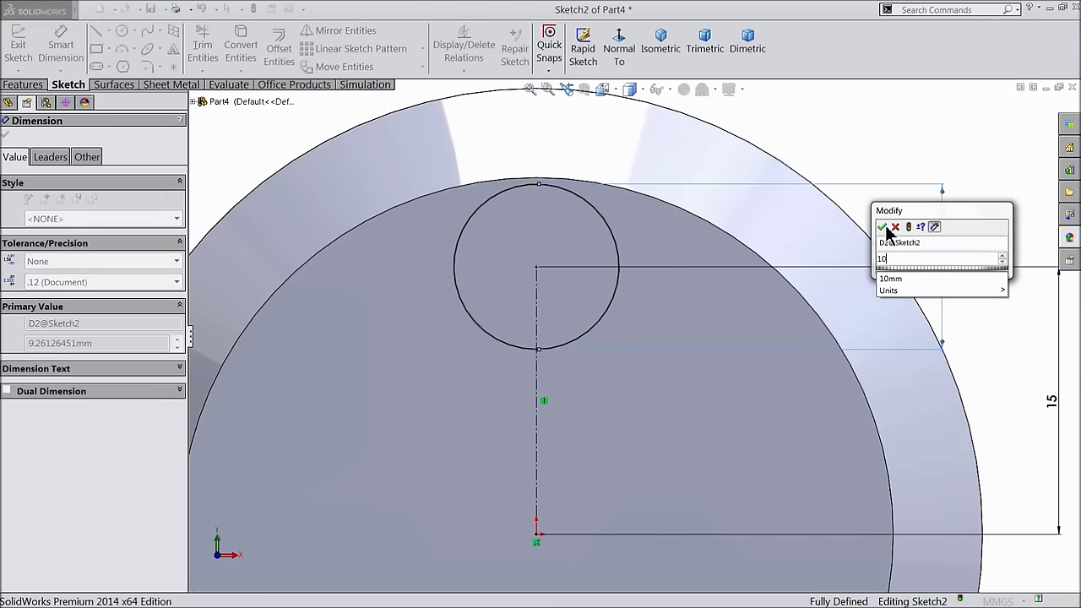
pyautogui.click(883, 229)
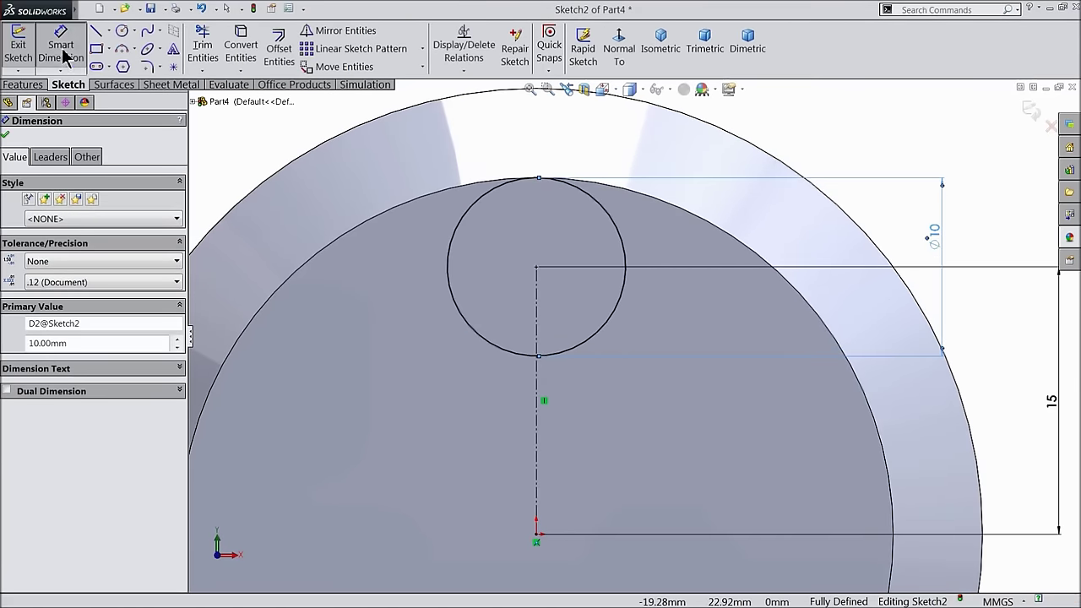
# - Draw a slanted line from the disc's outer edge, right of the centreline, down to the upper right of the 10 mm circle
pyautogui.click(95, 31)
pyautogui.scroll(2, 586, 139)
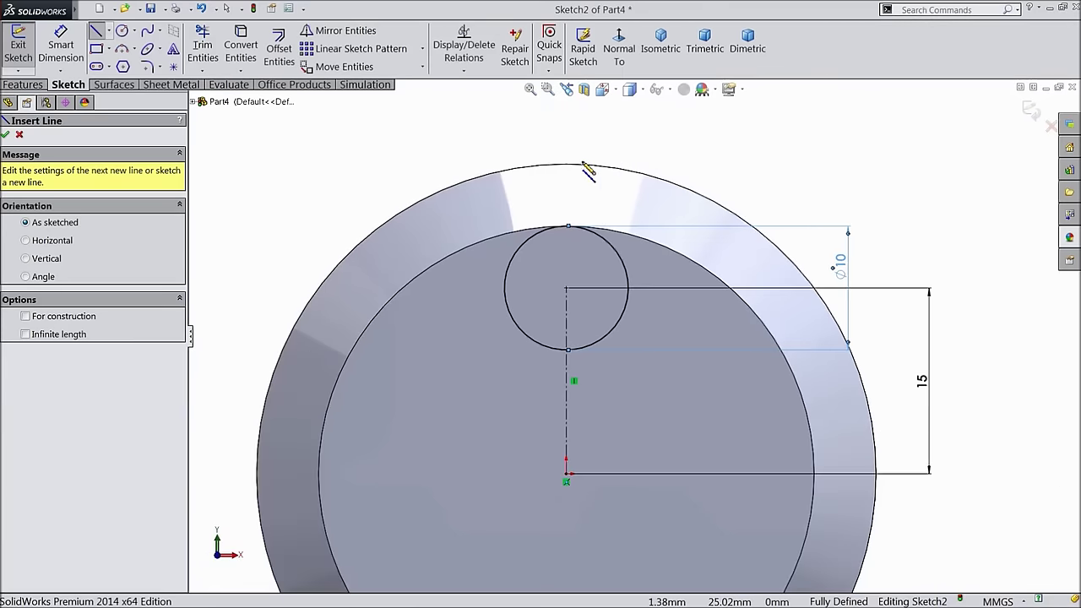
pyautogui.scroll(-3, 586, 162)
pyautogui.click(684, 192)
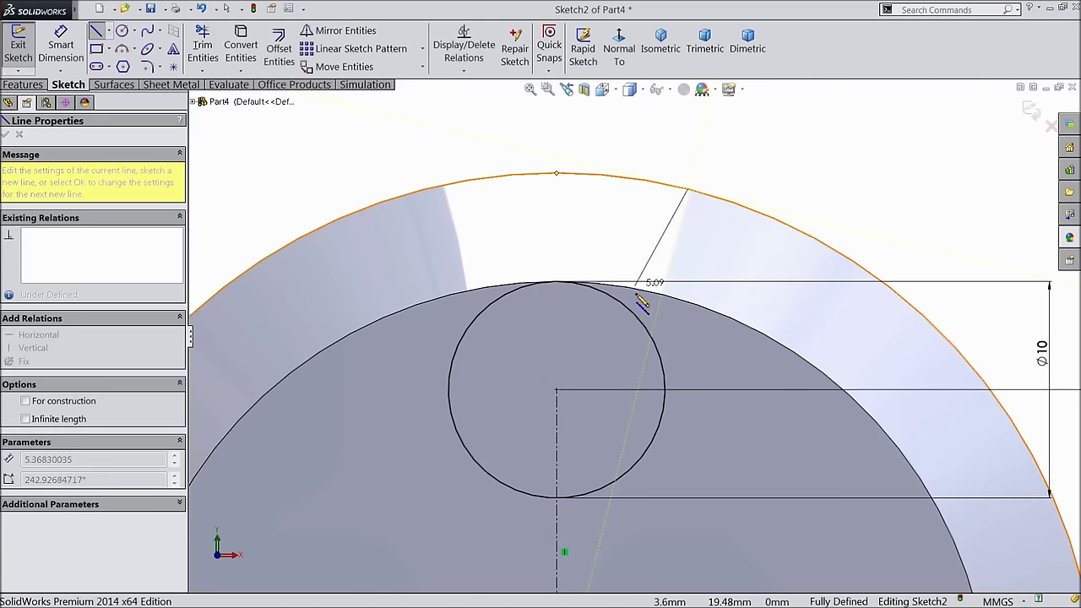
pyautogui.click(644, 326)
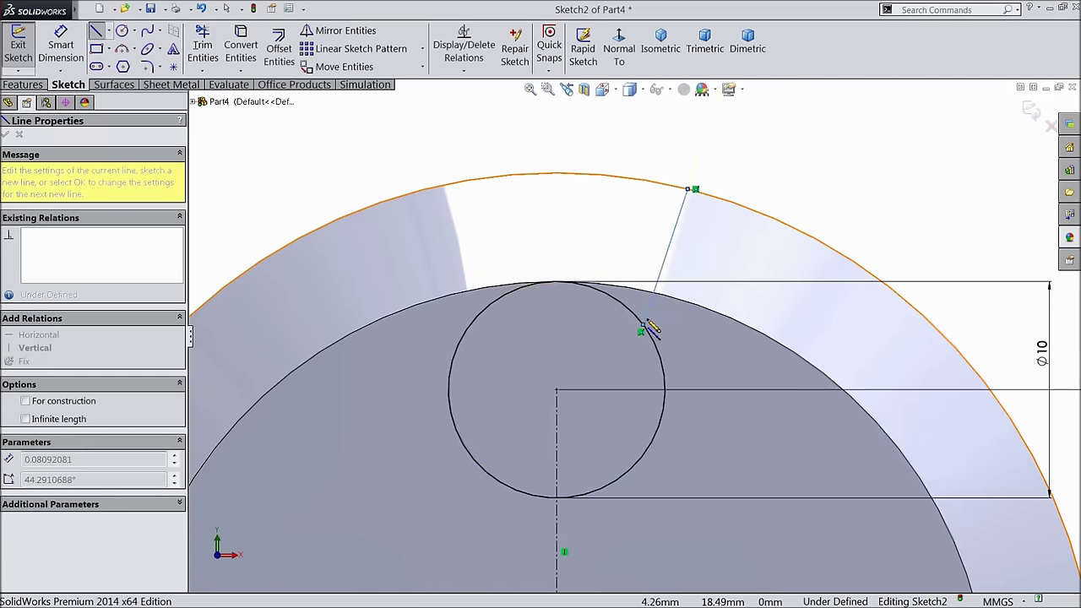
pyautogui.rightClick(776, 65)
pyautogui.click(808, 138)
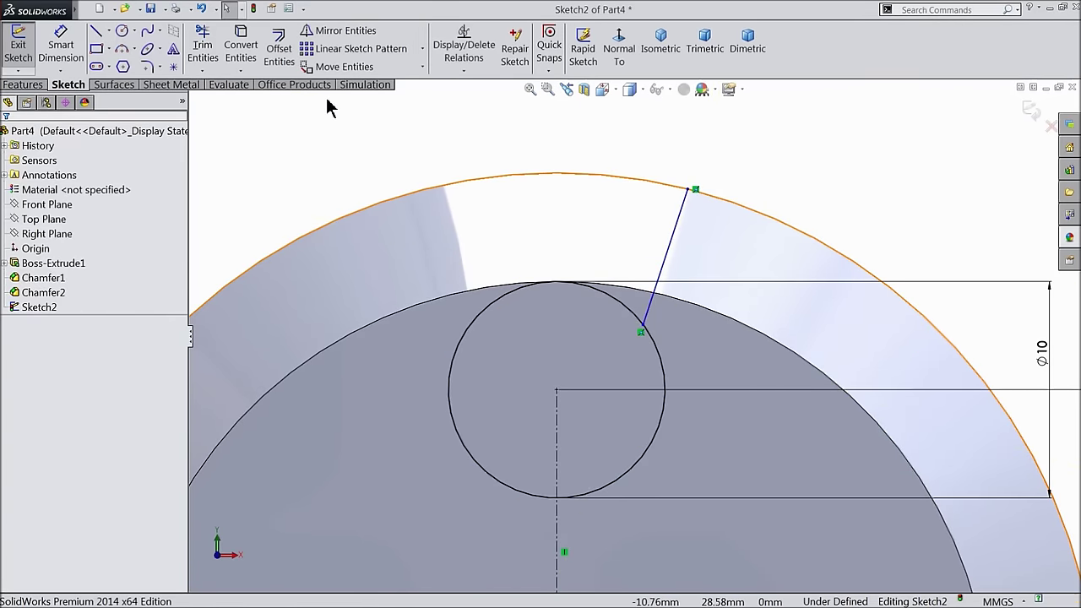
# - Mirror the slanted line about the vertical centreline, keeping the original
pyautogui.click(342, 31)
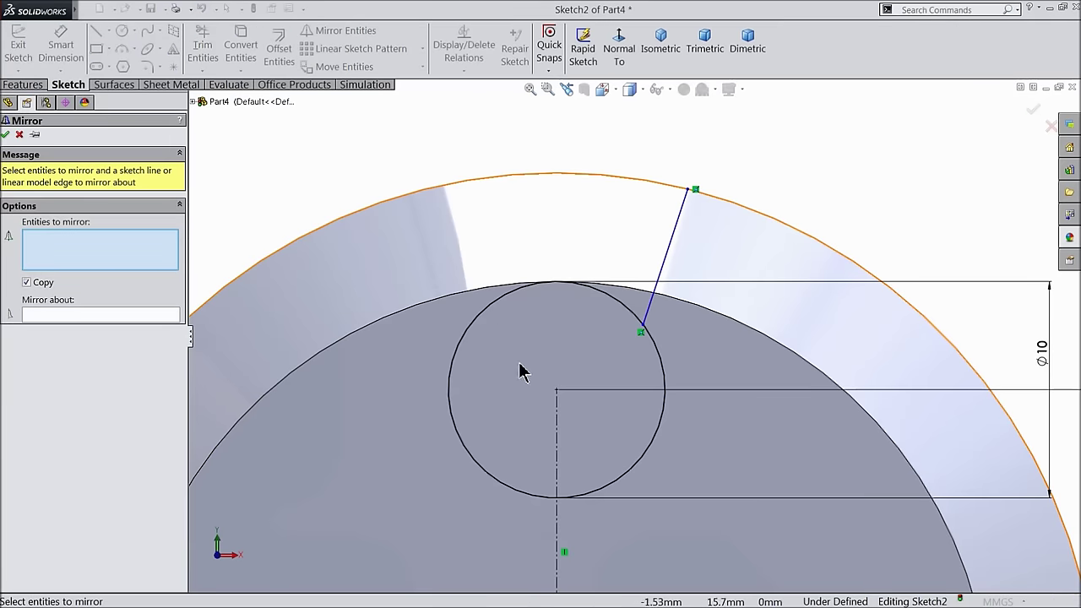
pyautogui.click(671, 254)
pyautogui.click(101, 319)
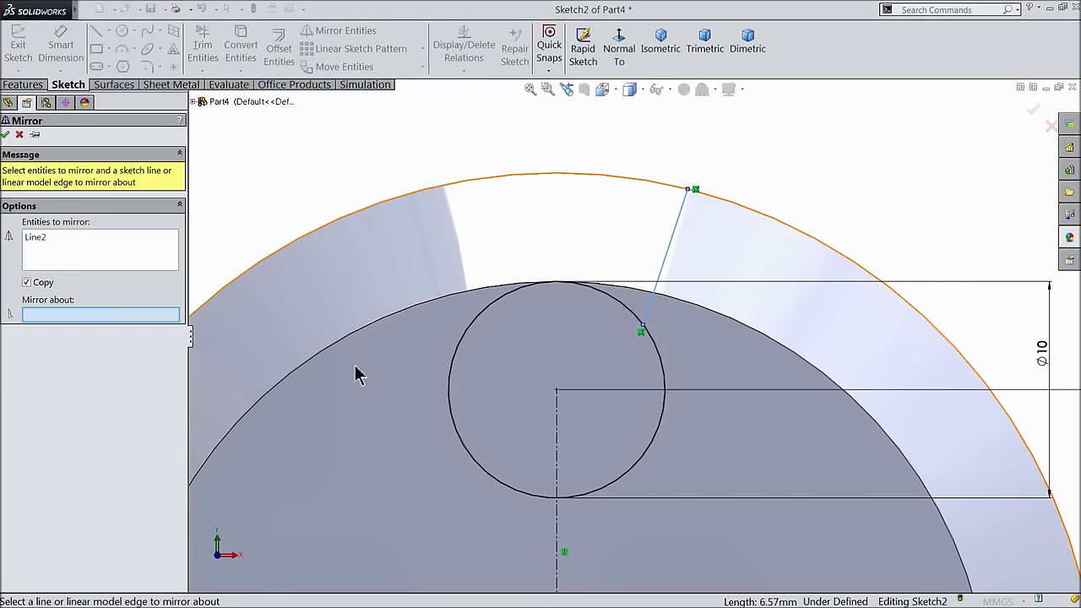
pyautogui.click(558, 417)
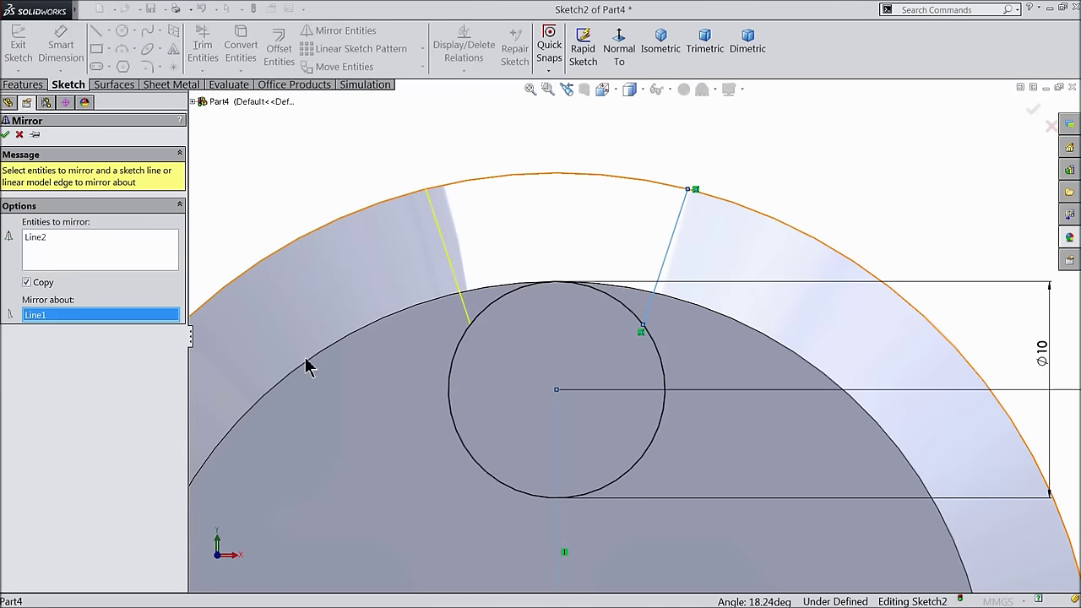
pyautogui.click(5, 136)
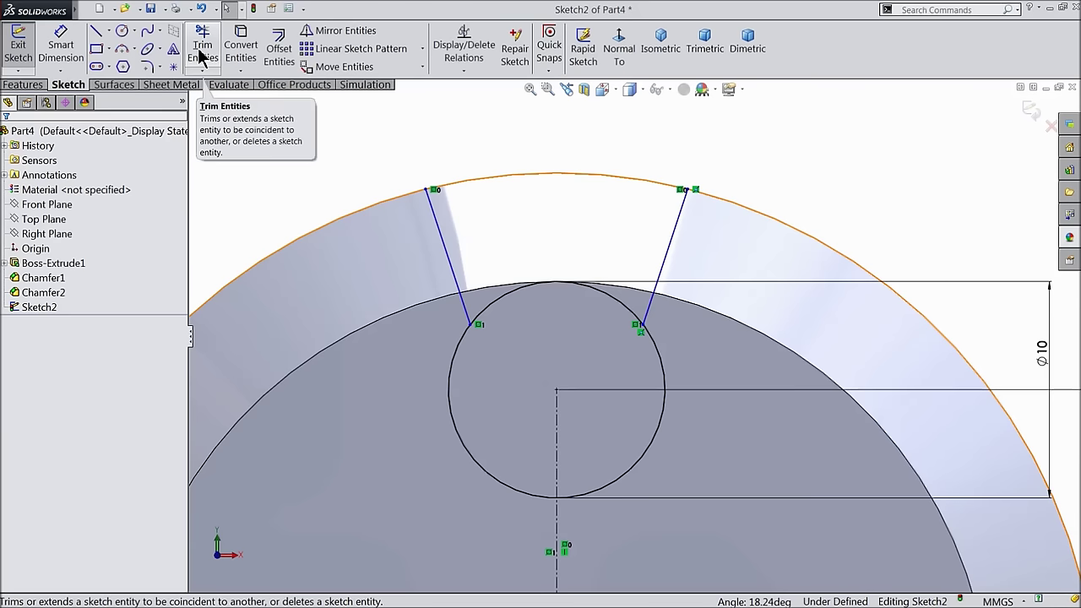
# - Convert the disc's outer edge into the sketch and trim away the small circle's upper arc between the slanted lines
pyautogui.click(346, 218)
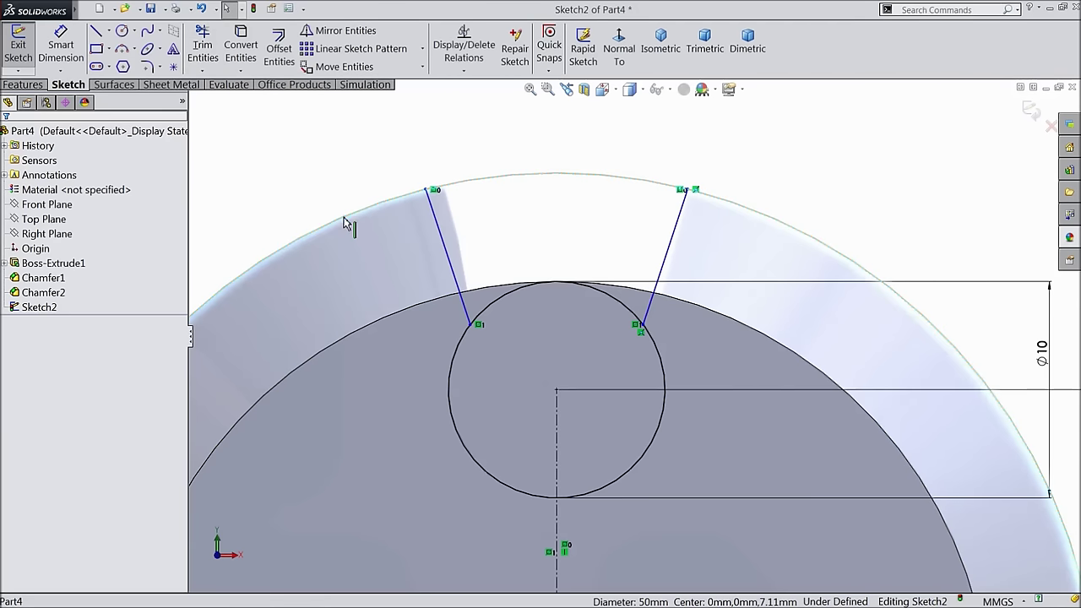
pyautogui.click(241, 47)
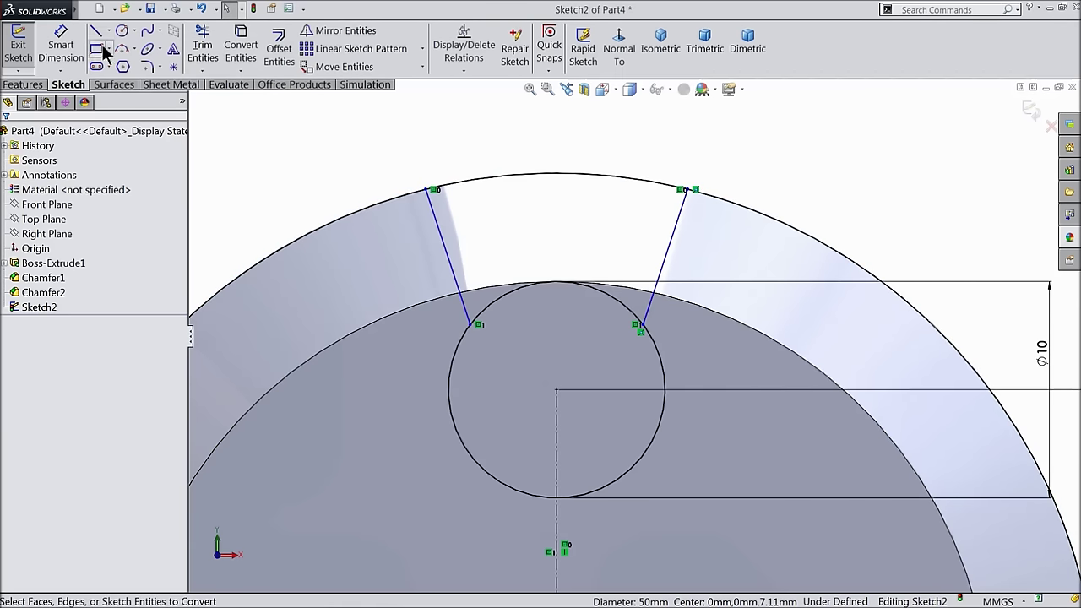
pyautogui.click(203, 46)
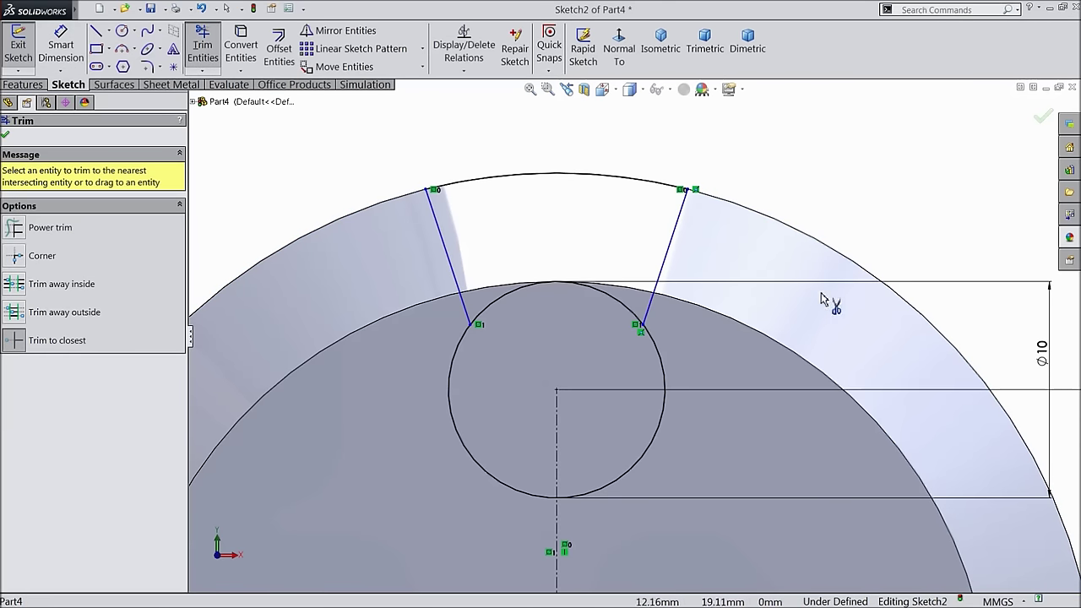
pyautogui.click(510, 300)
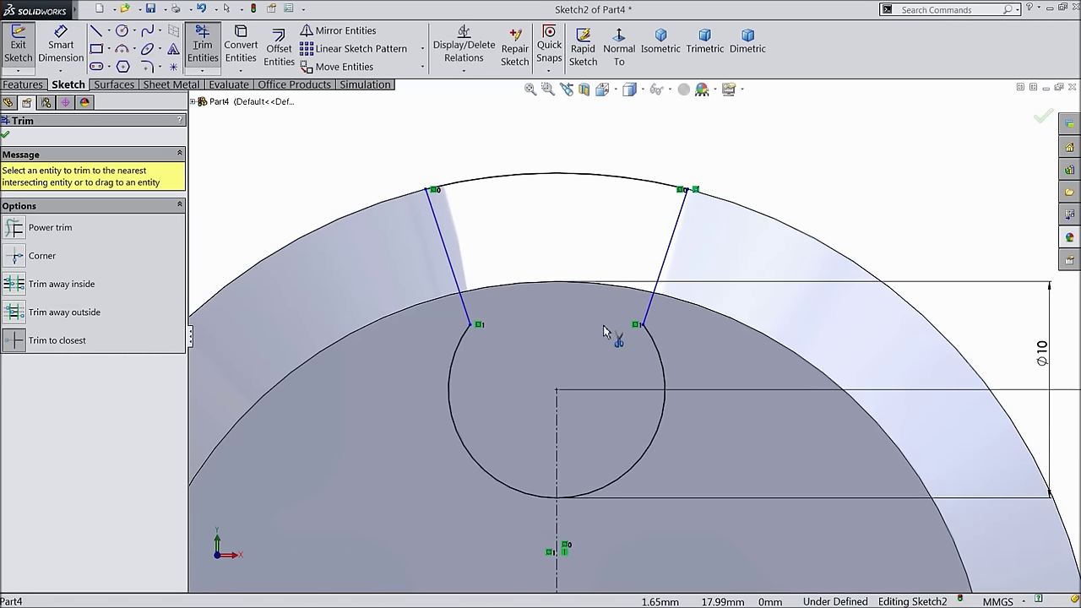
pyautogui.click(6, 135)
# - Make the left slanted line tangent to the remaining 10 mm arc
pyautogui.scroll(-4, 510, 316)
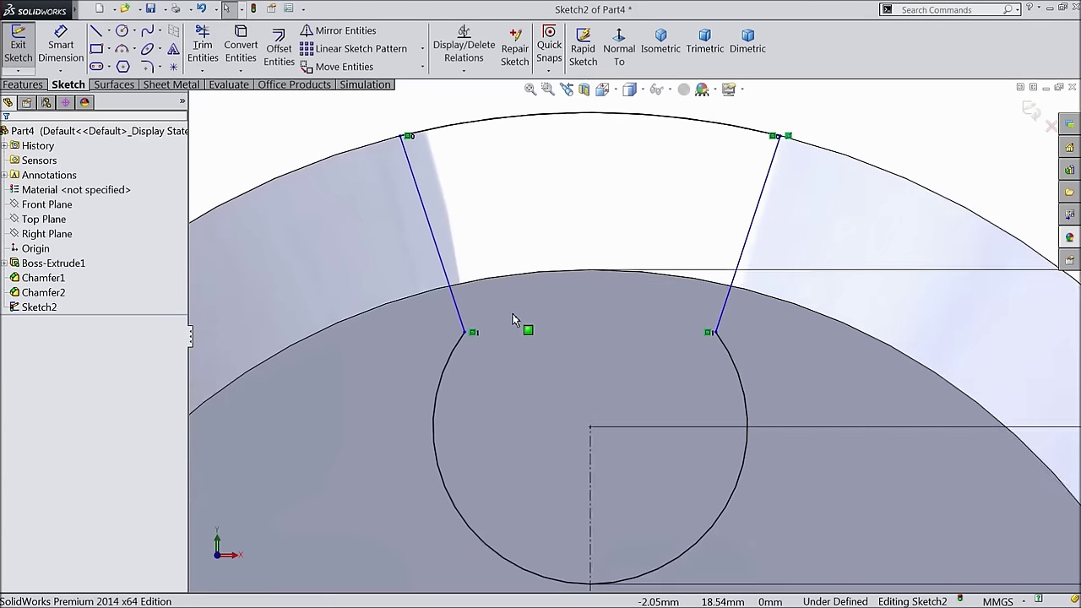
pyautogui.keyDown('ctrl'); pyautogui.moveTo(475, 324); pyautogui.dragTo(537, 312, button='middle'); pyautogui.keyUp('ctrl')
pyautogui.moveTo(537, 297); pyautogui.dragTo(488, 365)
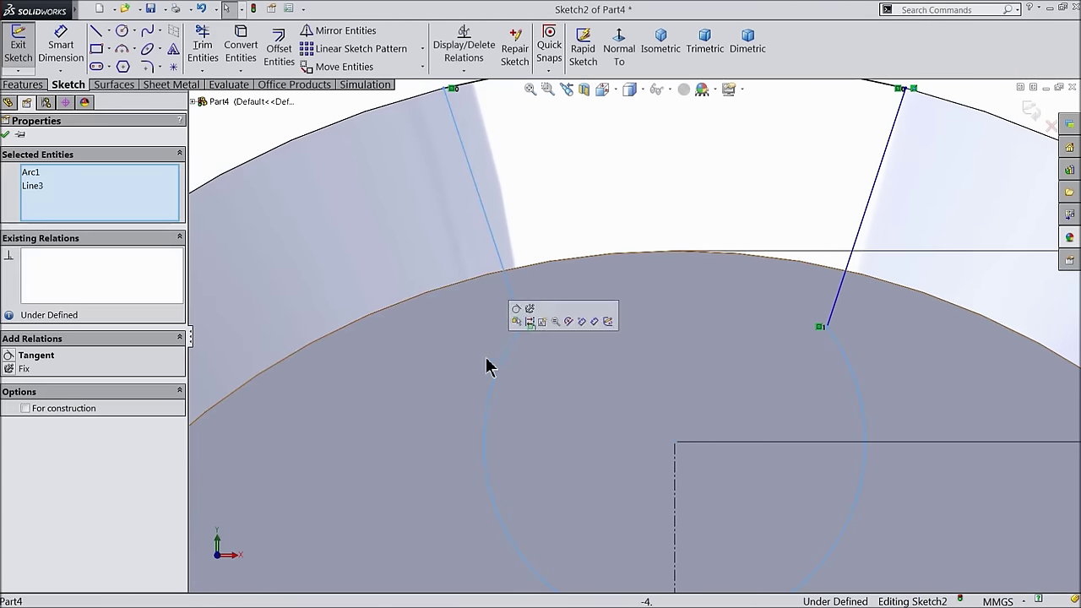
pyautogui.click(516, 309)
pyautogui.scroll(5, 658, 346)
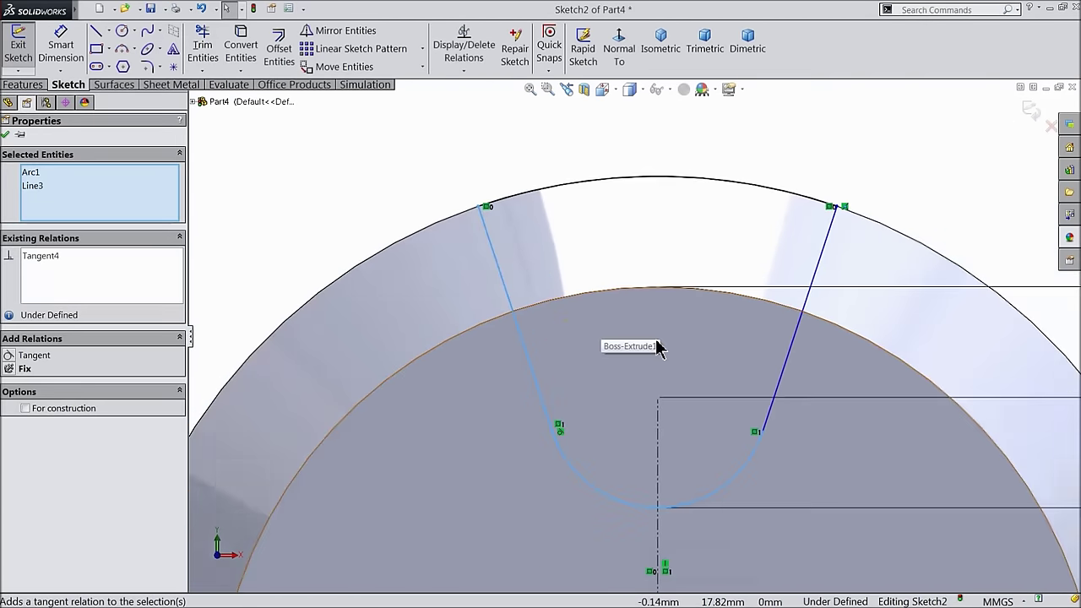
pyautogui.click(7, 136)
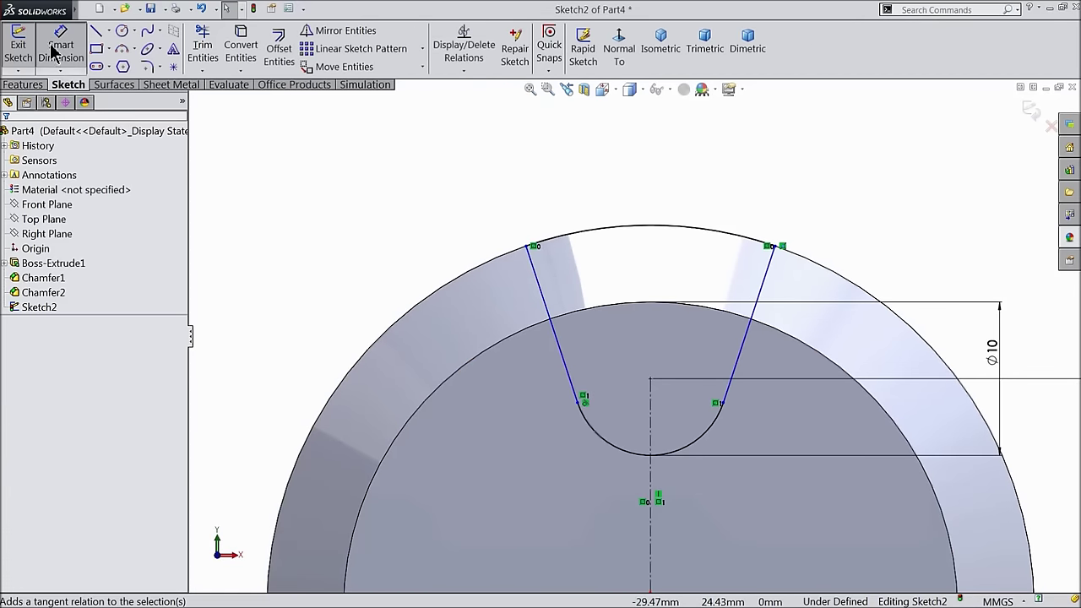
# - Dimension the angle between the left slanted line and the centreline at 35 degrees, placing the dimension outside the disc
pyautogui.click(47, 46)
pyautogui.scroll(-3, 569, 391)
pyautogui.click(707, 381)
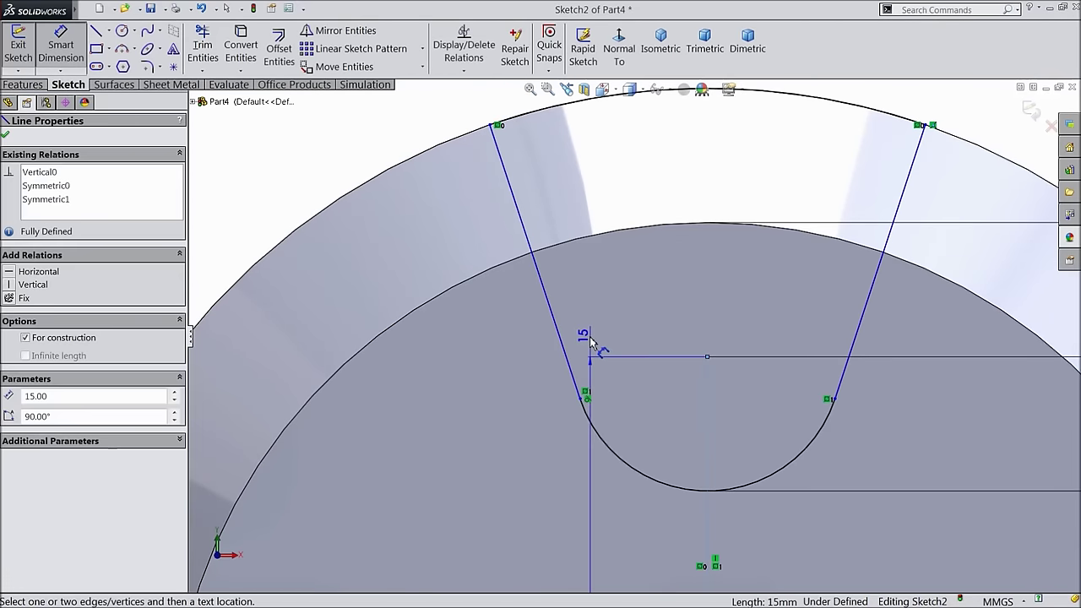
pyautogui.click(569, 350)
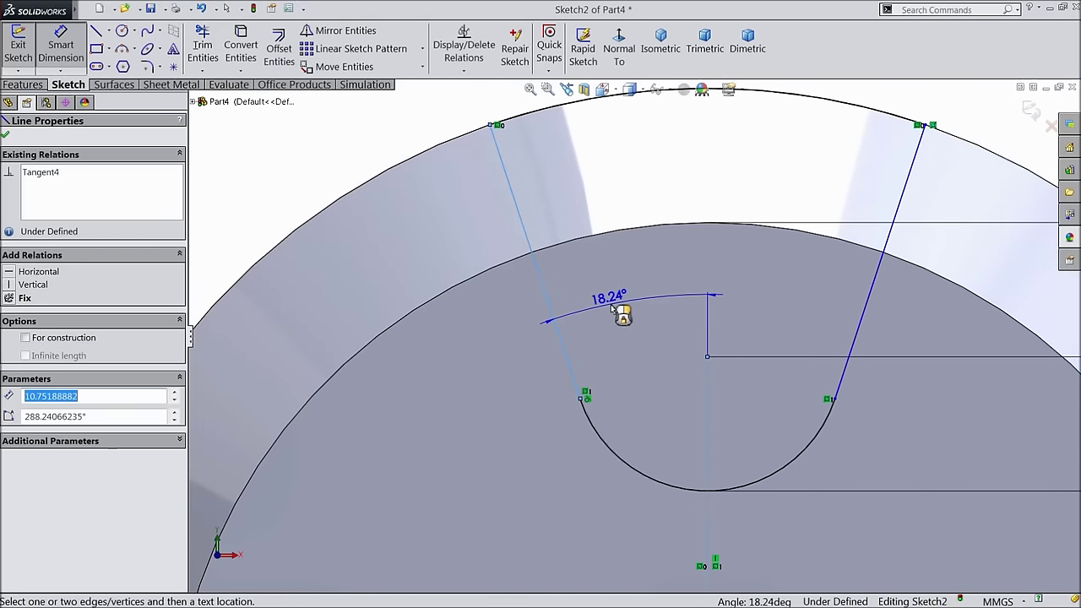
pyautogui.click(620, 307)
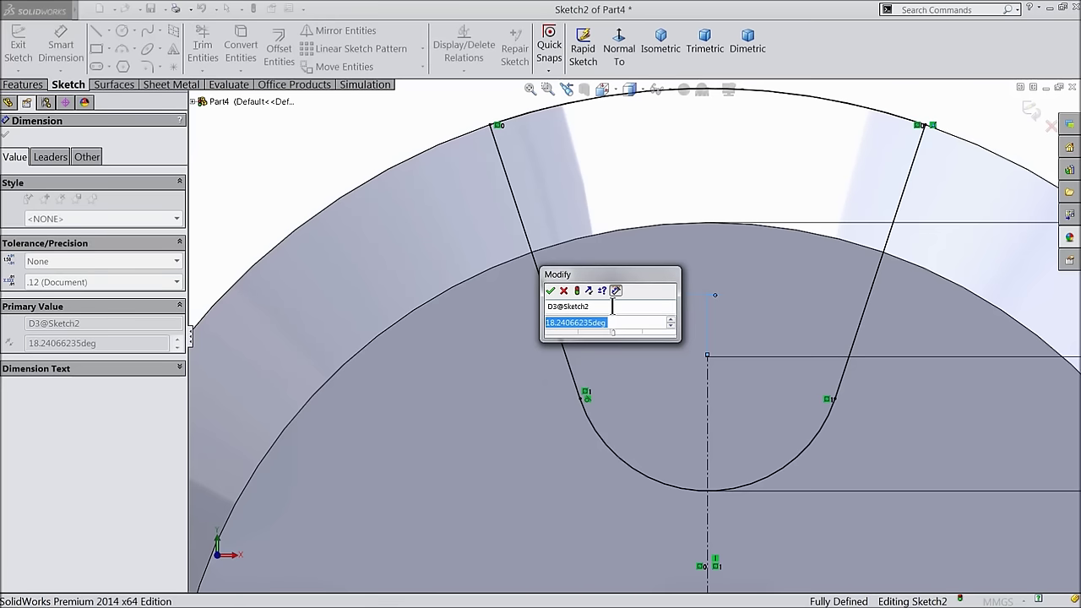
pyautogui.write('35')
pyautogui.click(550, 291)
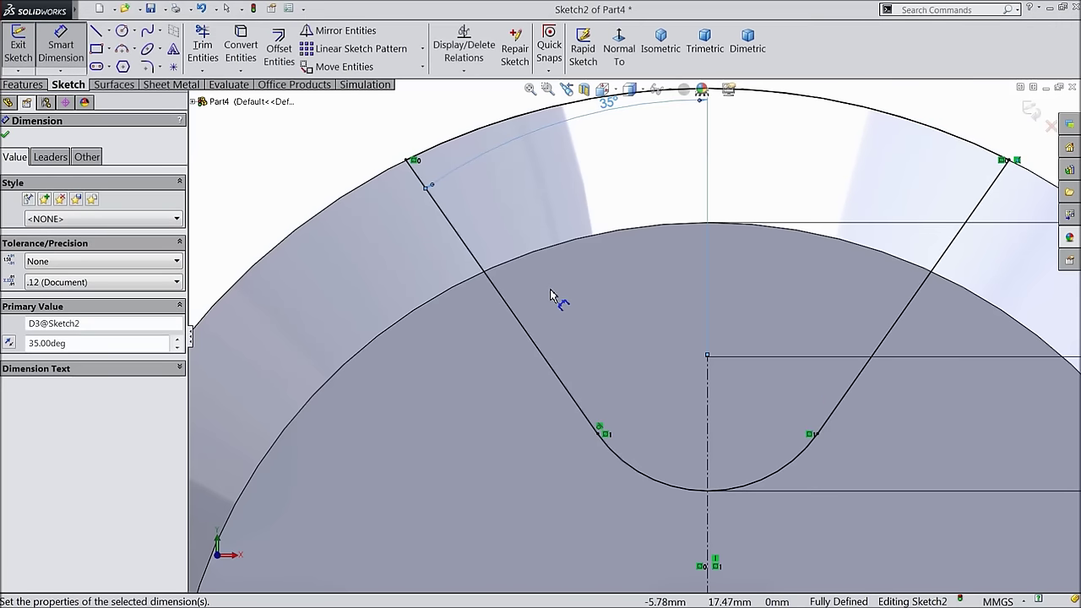
pyautogui.scroll(3, 627, 335)
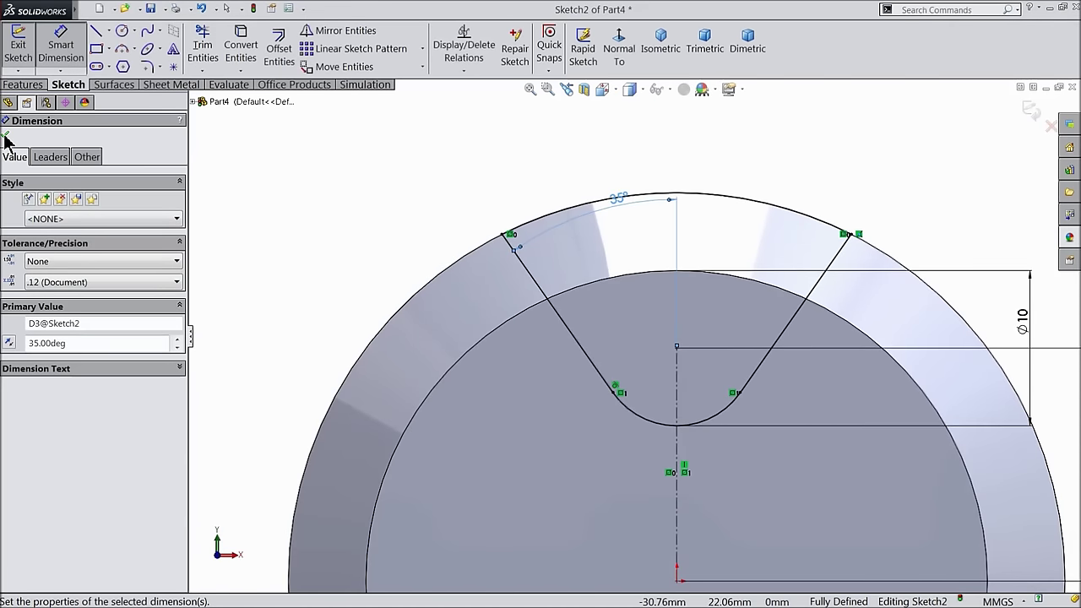
pyautogui.click(6, 135)
pyautogui.moveTo(618, 201); pyautogui.dragTo(567, 161)
pyautogui.click(567, 160)
# - Cut-extrude the closed notch profile Through All of the disc
pyautogui.click(26, 85)
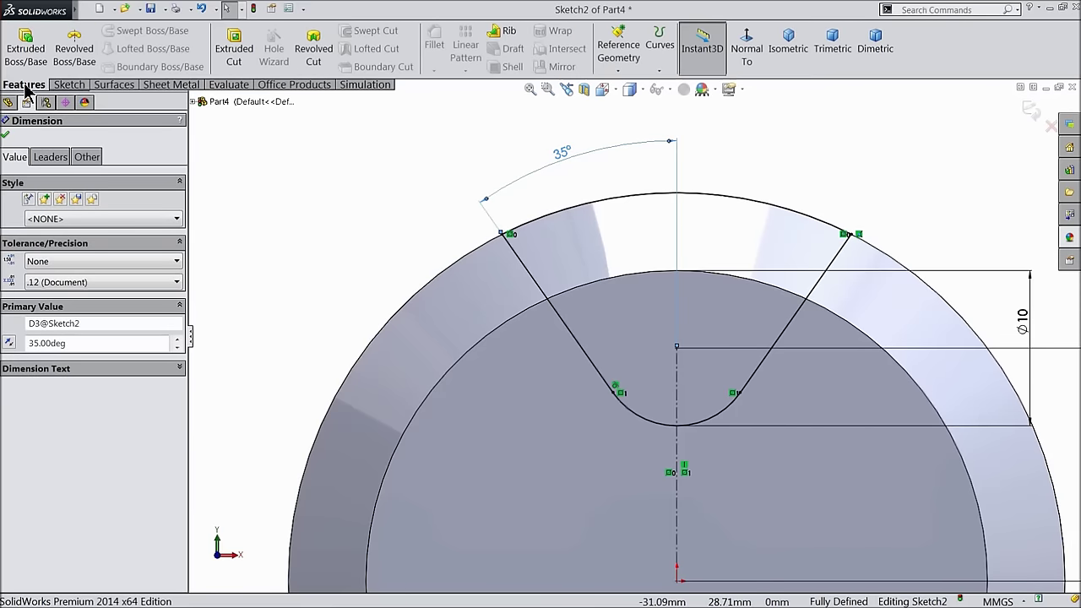
pyautogui.click(235, 46)
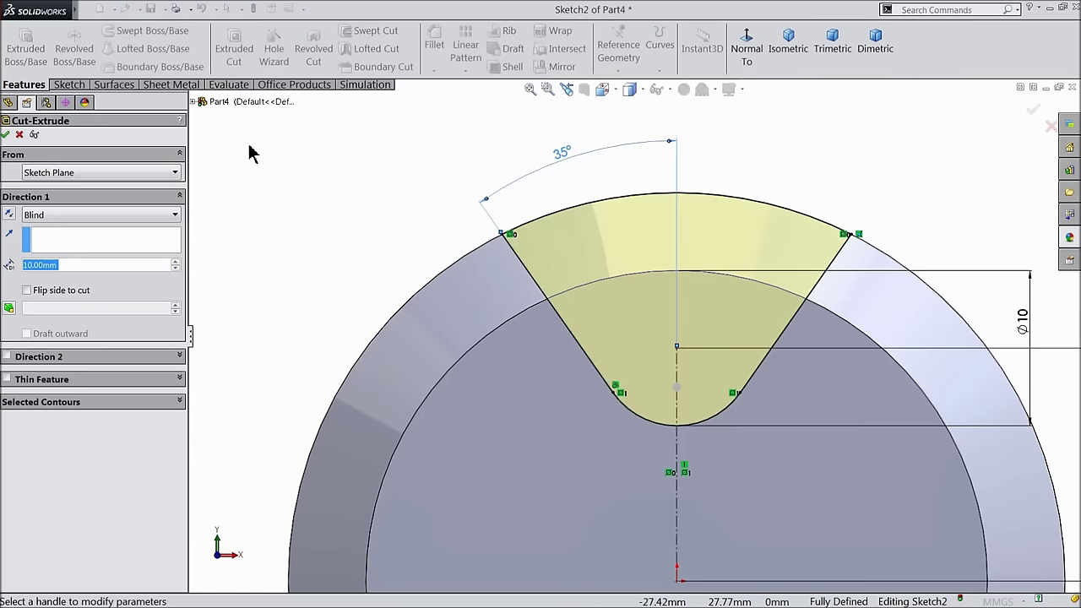
pyautogui.click(51, 215)
pyautogui.click(51, 240)
pyautogui.moveTo(354, 244); pyautogui.dragTo(292, 313, button='middle')
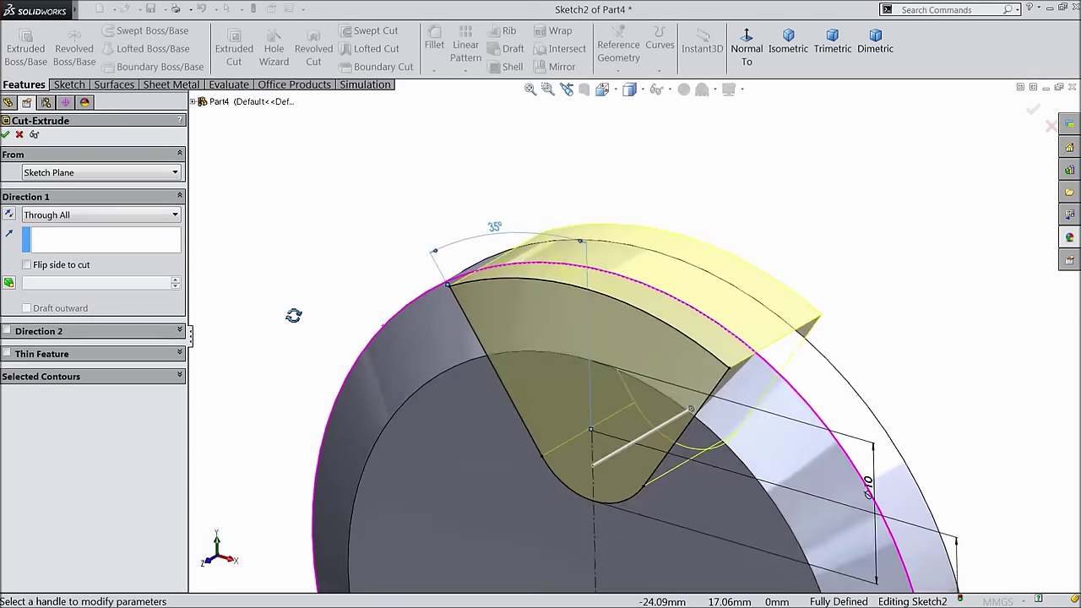
pyautogui.click(6, 135)
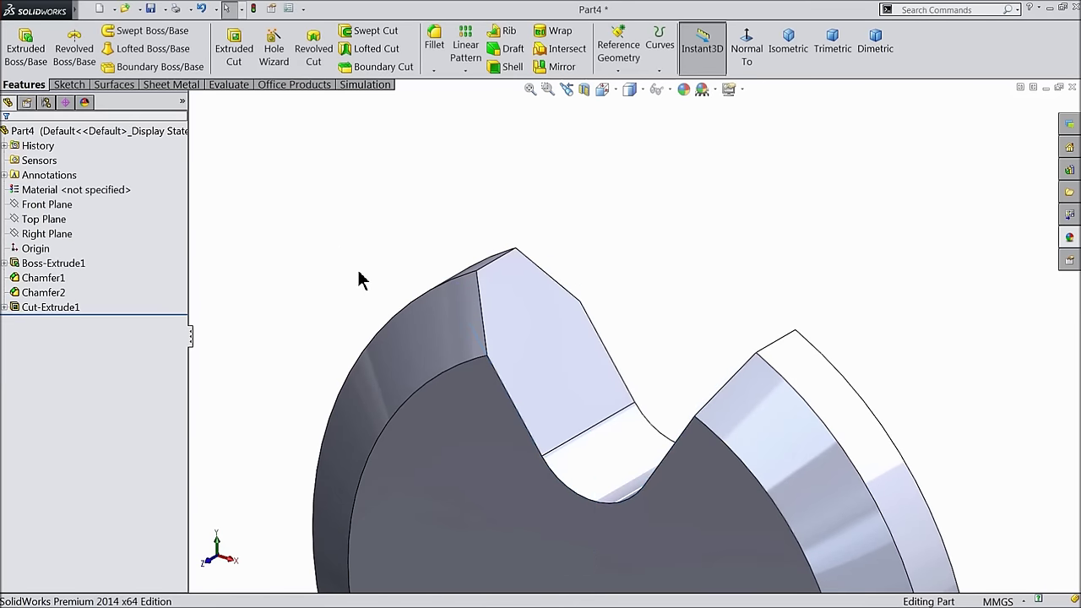
# - Circular-pattern the notch cut around the front face's circular edge with 5 equally spaced instances over 360 degrees
pyautogui.press('f')
pyautogui.moveTo(692, 487); pyautogui.dragTo(645, 353, button='middle')
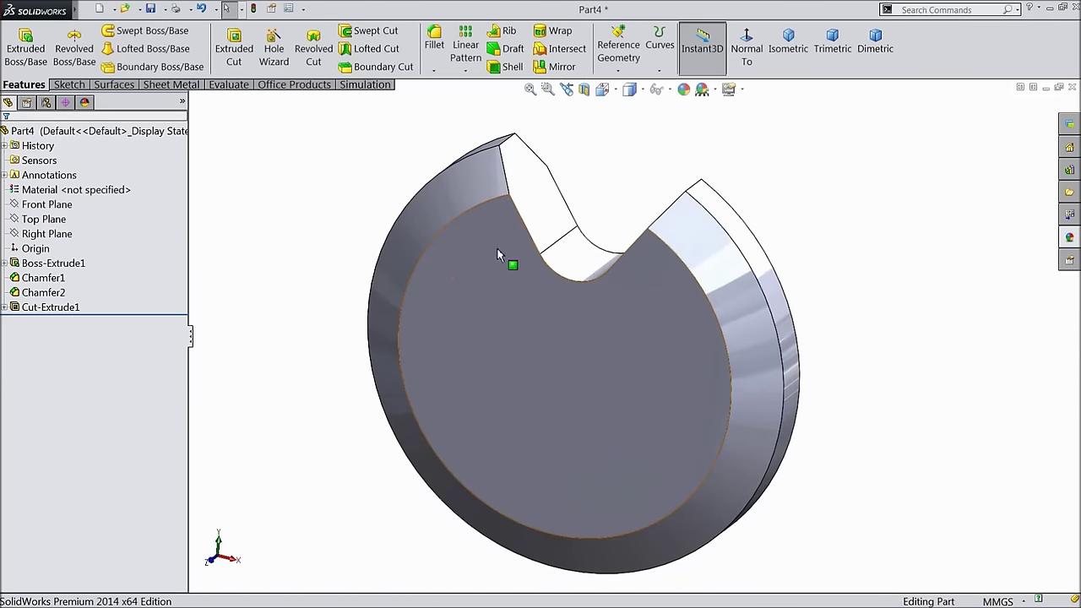
pyautogui.click(464, 72)
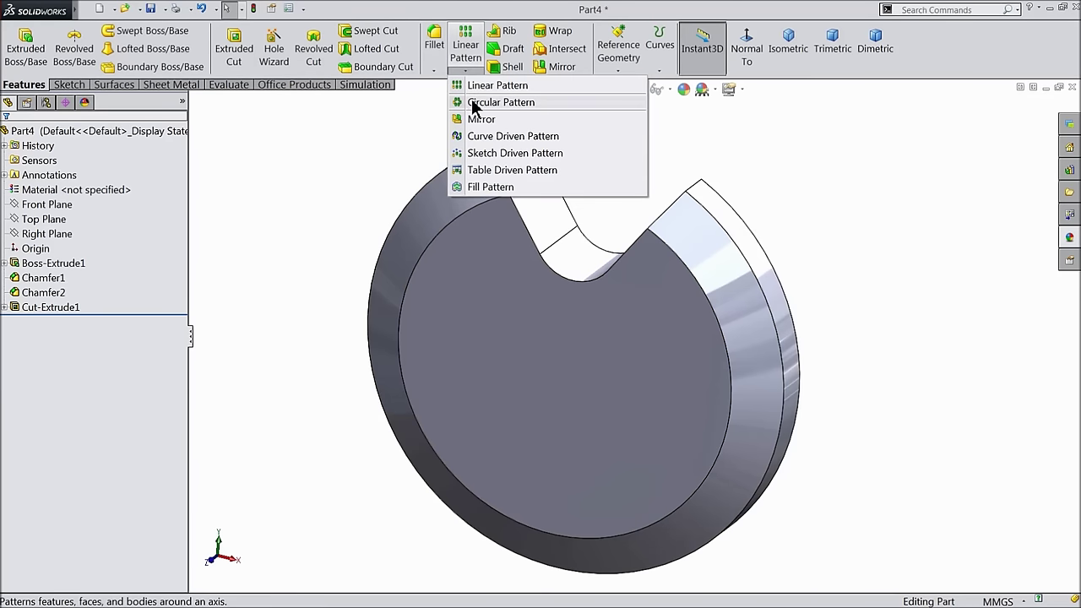
pyautogui.click(471, 103)
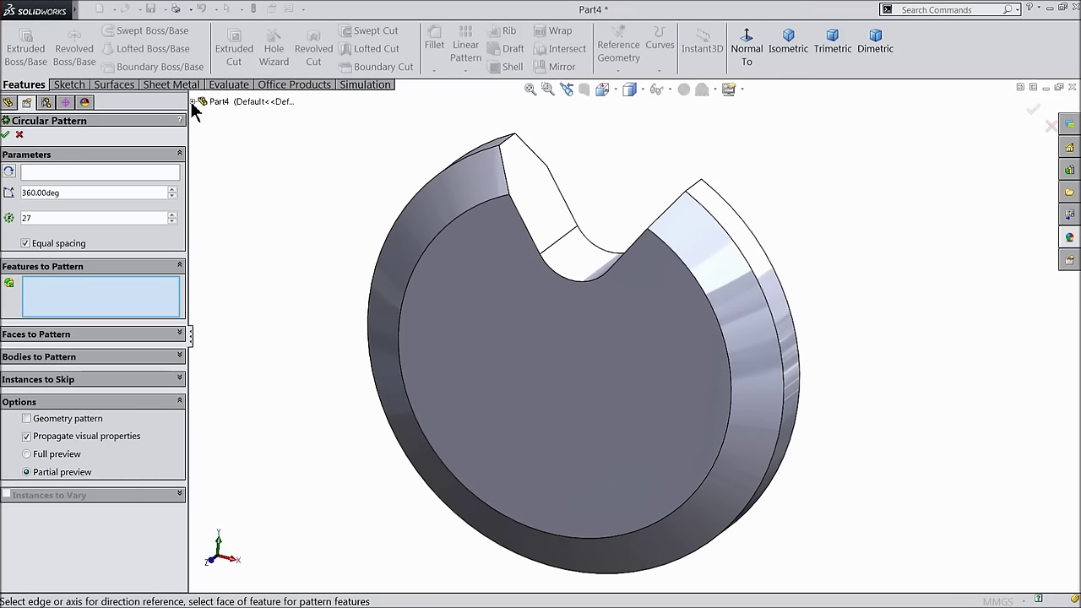
pyautogui.click(193, 102)
pyautogui.click(240, 278)
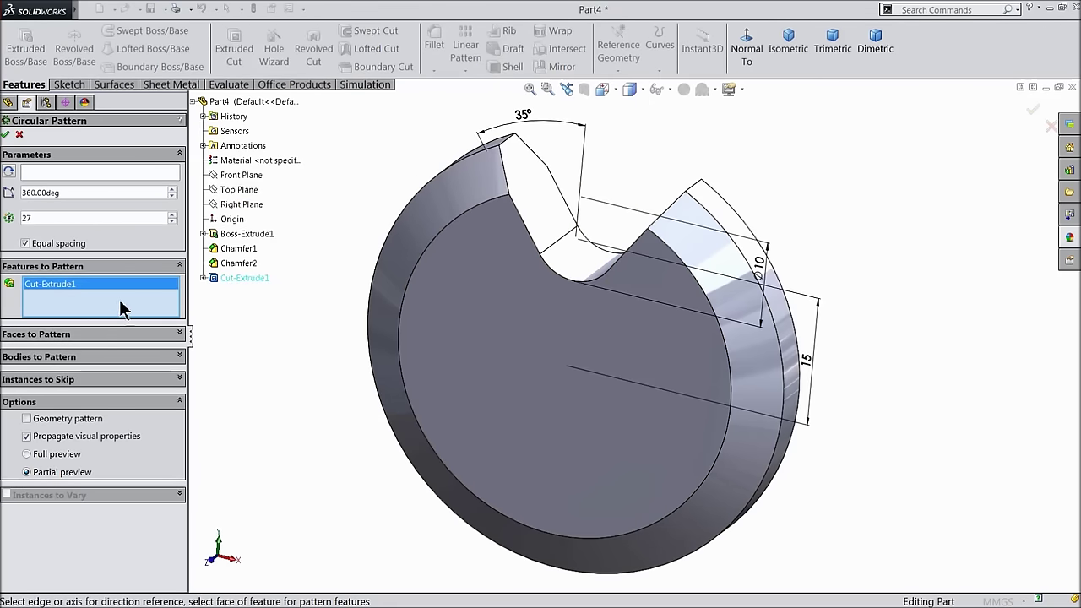
pyautogui.click(71, 177)
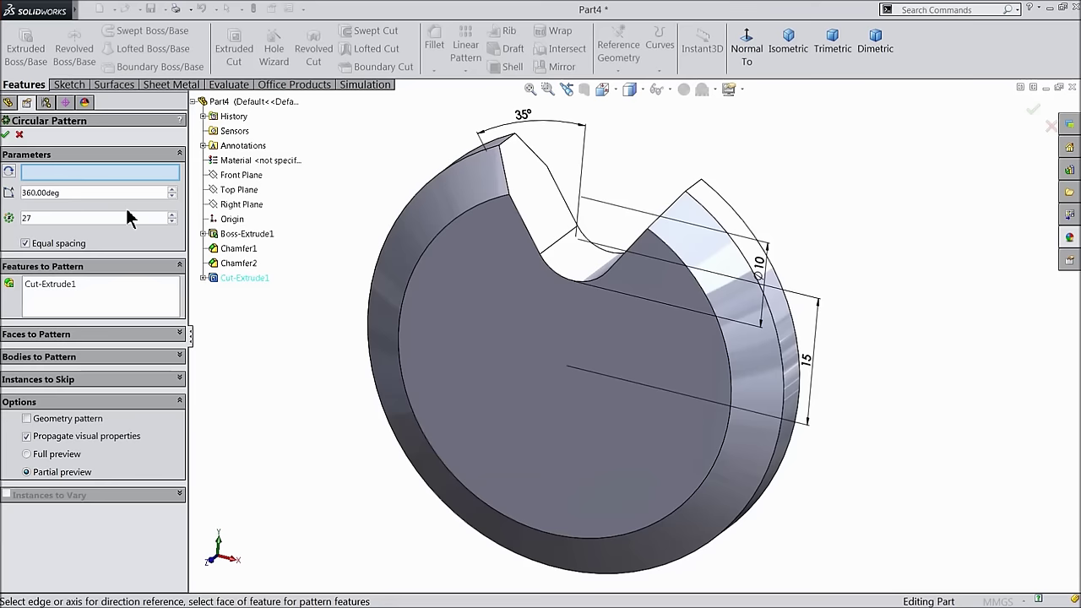
pyautogui.click(423, 248)
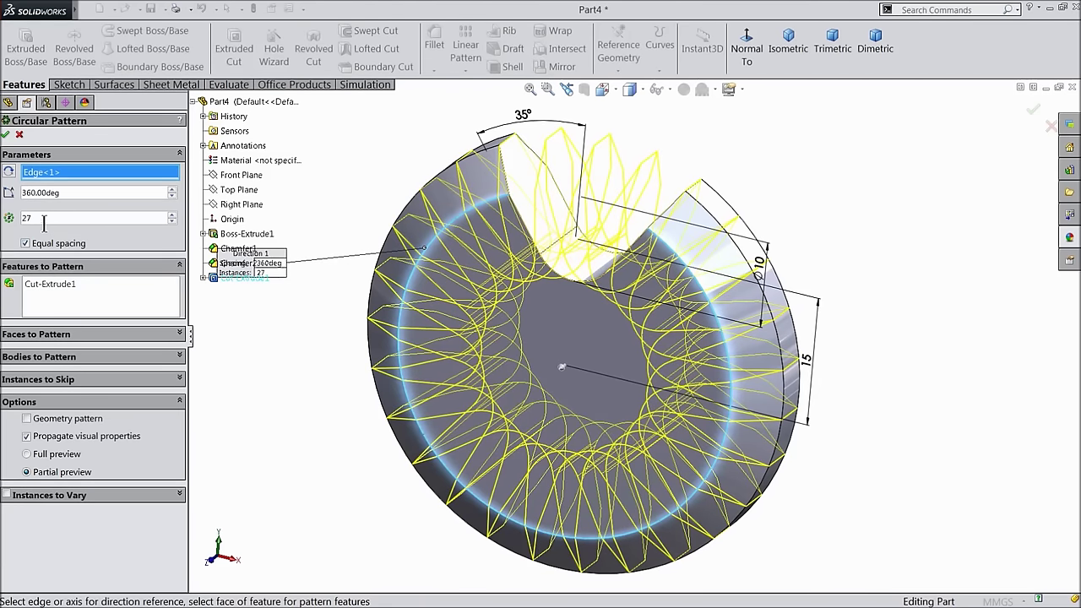
pyautogui.write('5')
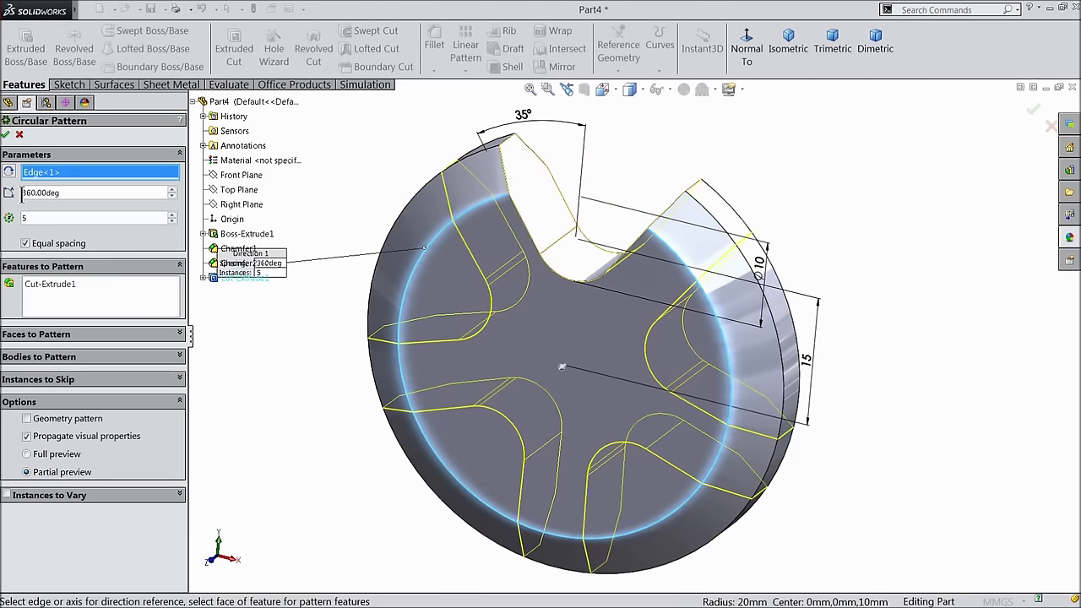
pyautogui.click(7, 136)
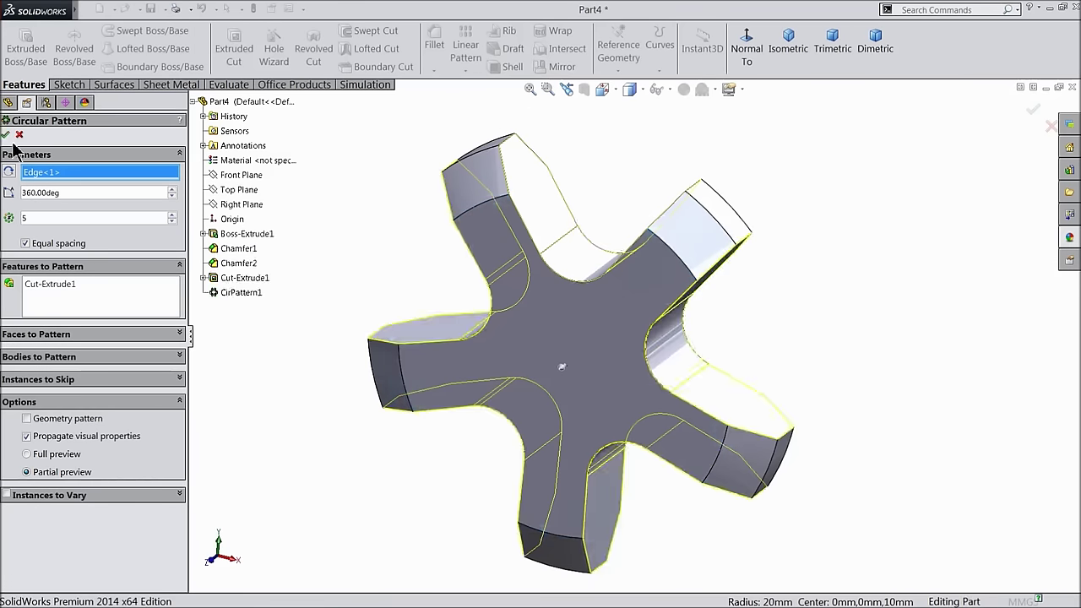
# - Start a sketch on the star-shaped front face and draw a circle about 12.6 mm in diameter centred on the origin
pyautogui.moveTo(365, 304)
pyautogui.mouseDown(button='middle')
pyautogui.moveTo(436, 253)
pyautogui.moveTo(357, 294)
pyautogui.moveTo(366, 302)
pyautogui.mouseUp(button='middle')
pyautogui.click(557, 377)
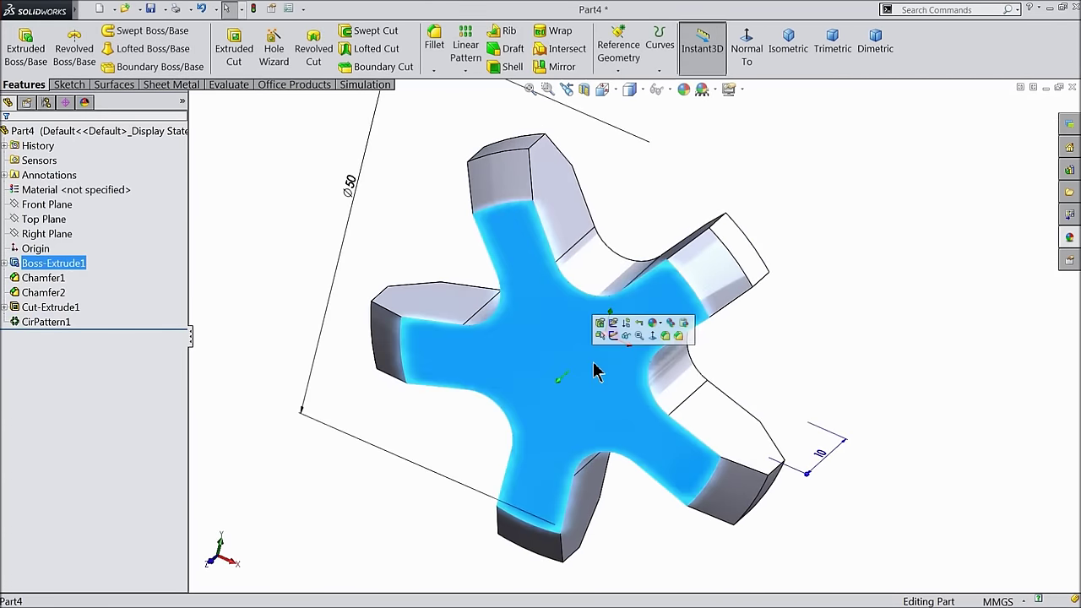
pyautogui.click(624, 342)
pyautogui.click(744, 49)
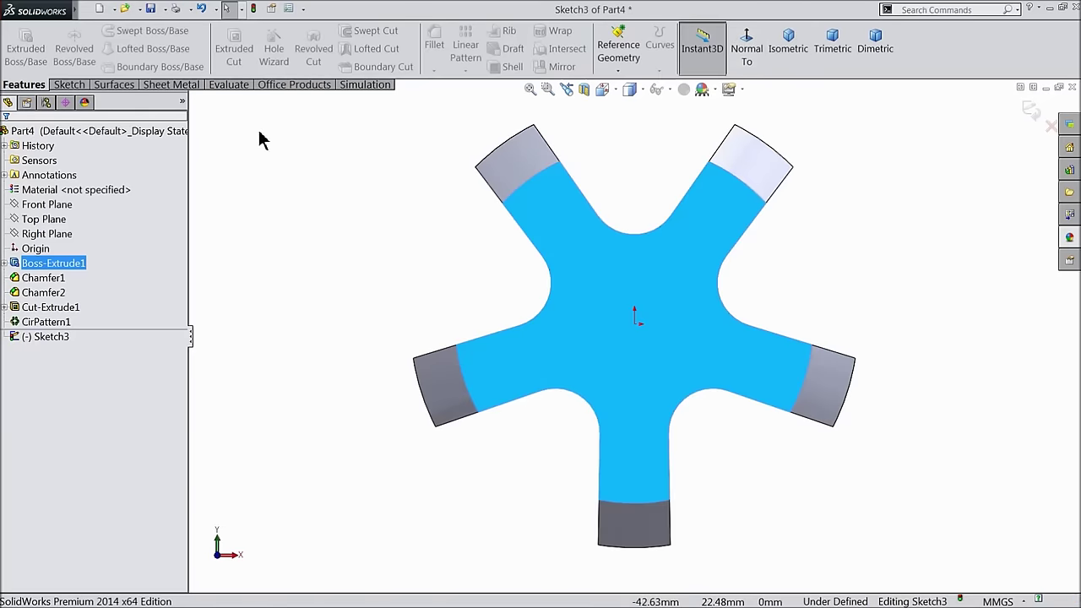
pyautogui.click(69, 85)
pyautogui.click(123, 30)
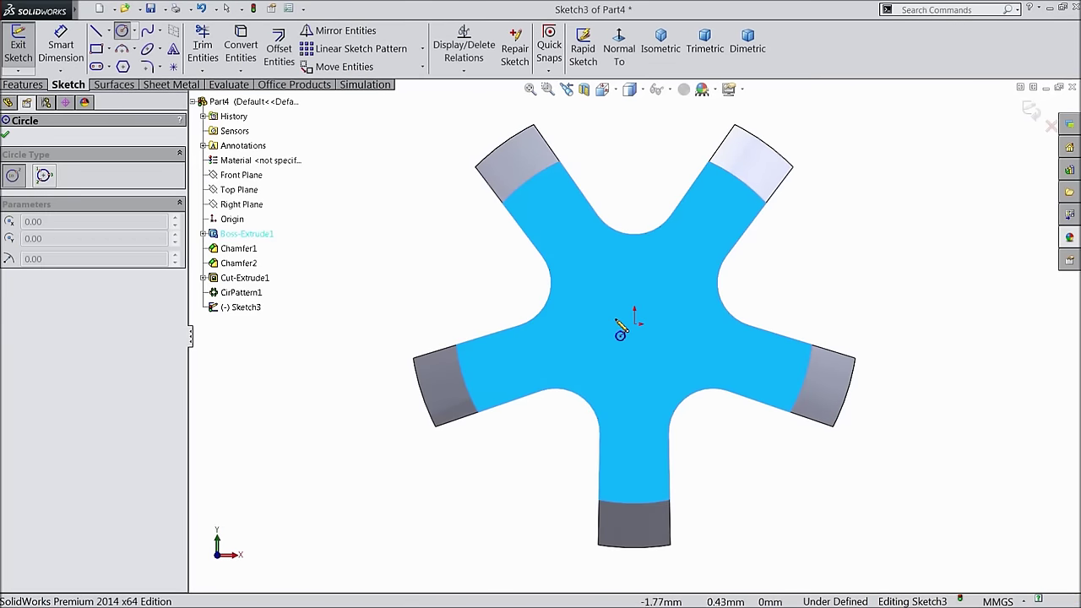
pyautogui.click(634, 324)
pyautogui.click(581, 305)
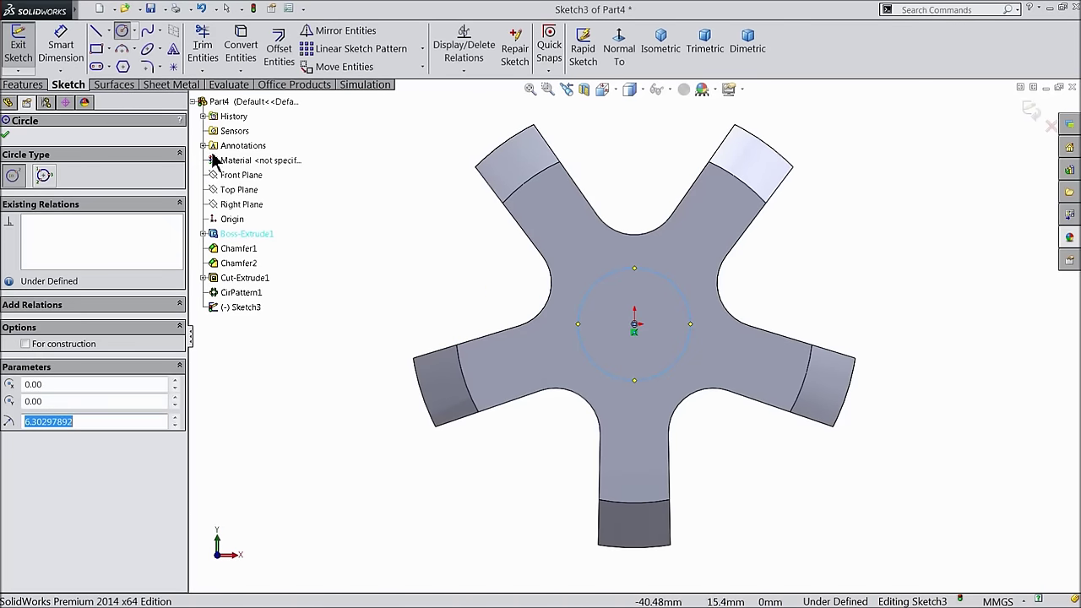
# - Dimension the central circle's diameter at 10 mm
pyautogui.click(73, 56)
pyautogui.scroll(3, 554, 313)
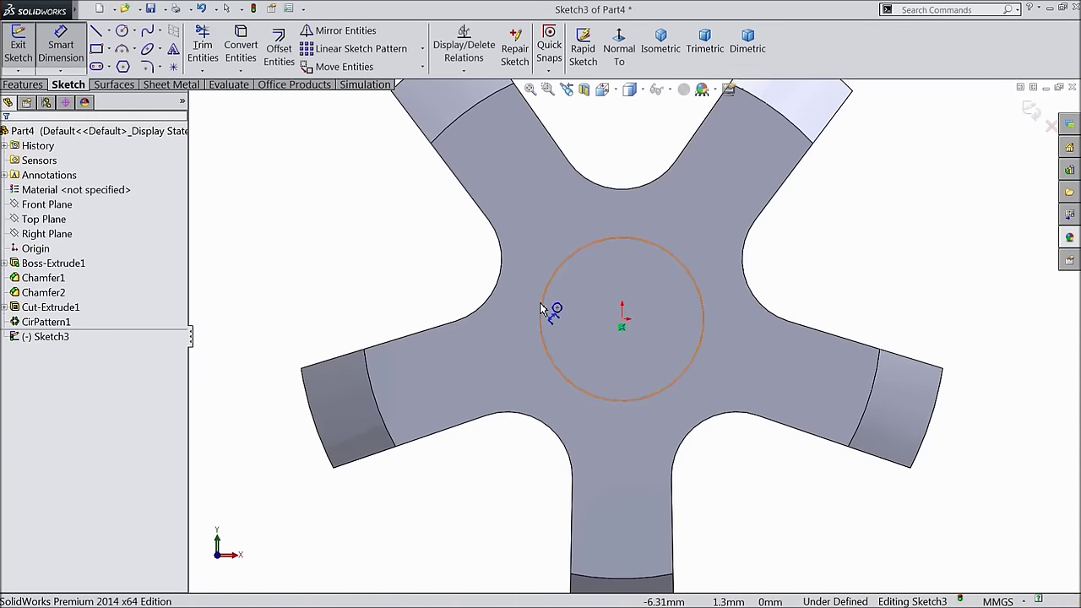
pyautogui.click(545, 307)
pyautogui.click(422, 297)
pyautogui.write('10')
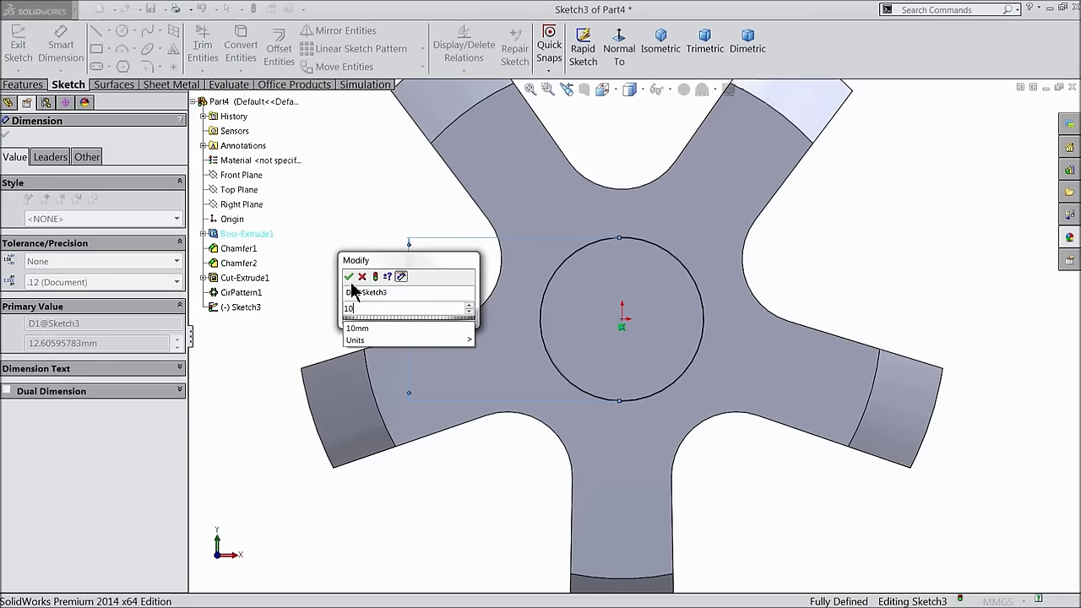
pyautogui.press('Return')
pyautogui.click(6, 135)
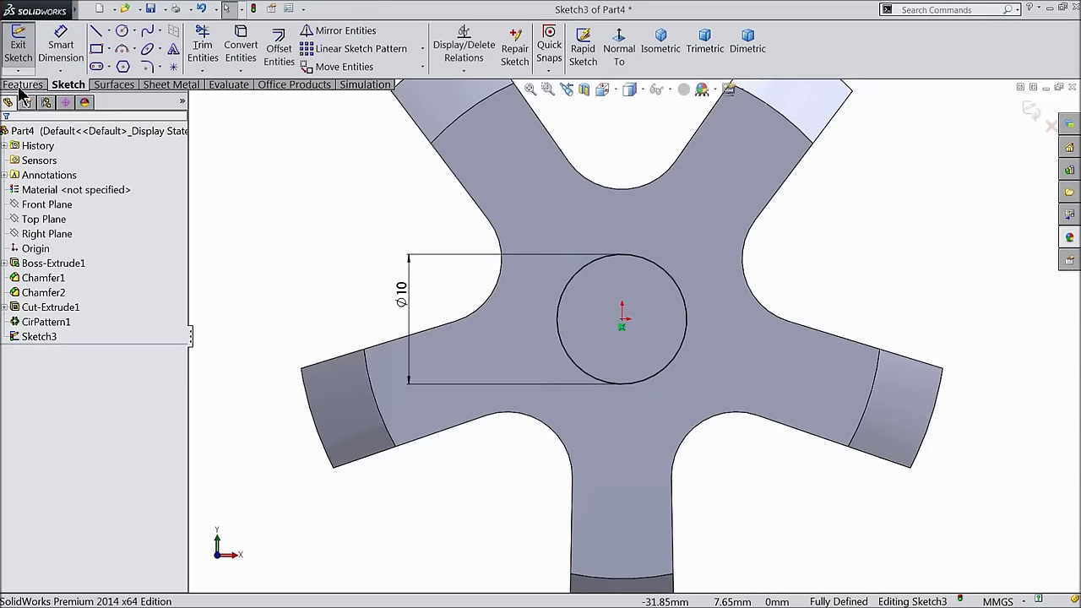
# - Start a boss extrusion of the 10 mm circle with a blind Direction 1 depth of 1 mm
pyautogui.click(24, 87)
pyautogui.click(24, 53)
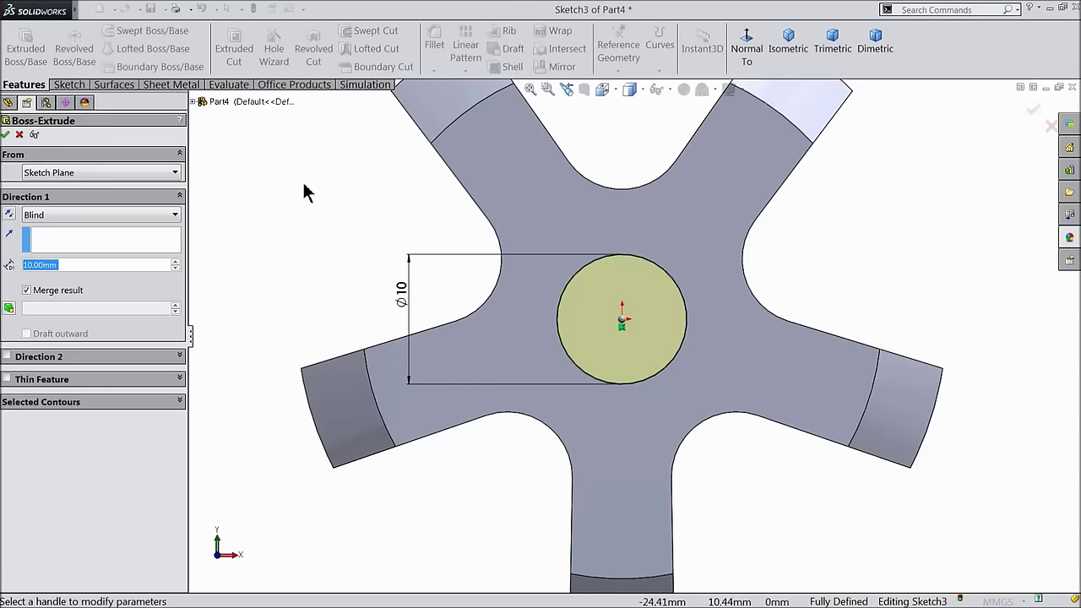
pyautogui.moveTo(301, 232); pyautogui.dragTo(286, 240, button='middle')
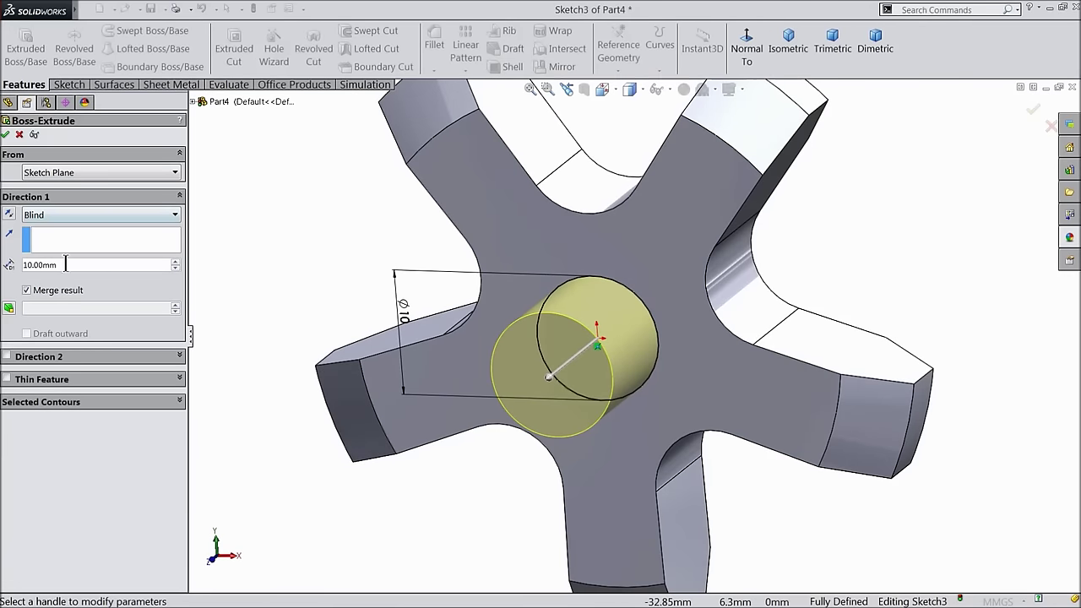
pyautogui.write('1')
pyautogui.press('Return')
pyautogui.moveTo(299, 241); pyautogui.dragTo(288, 266, button='middle')
# - Add a blind Direction 2 depth of 12 mm through the star-shaped body and finish the boss extrusion
pyautogui.click(7, 357)
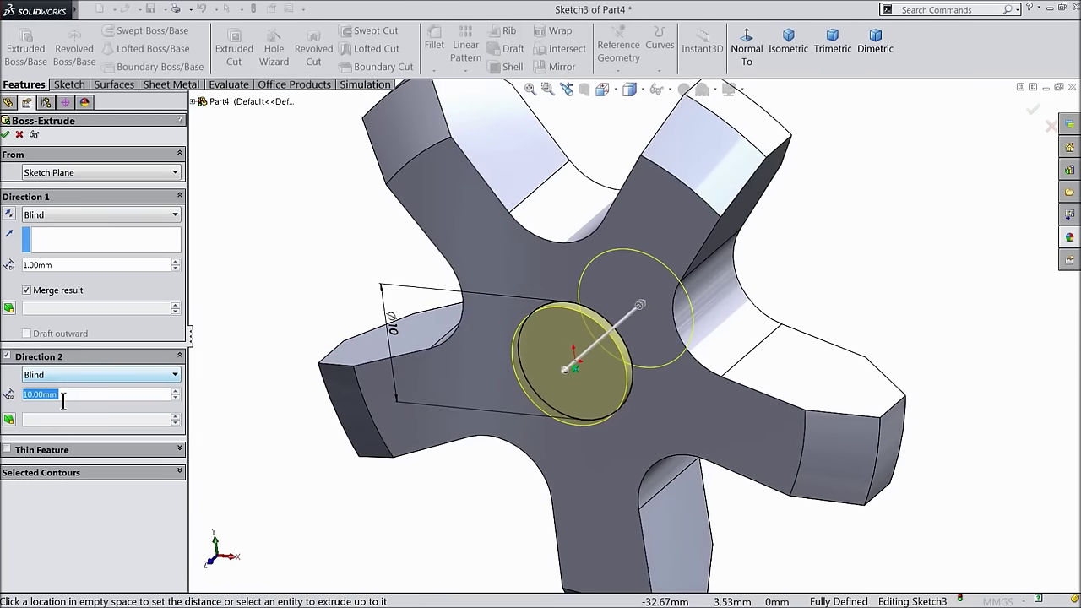
pyautogui.write('12')
pyautogui.press('Return')
pyautogui.moveTo(253, 253); pyautogui.dragTo(295, 247, button='middle')
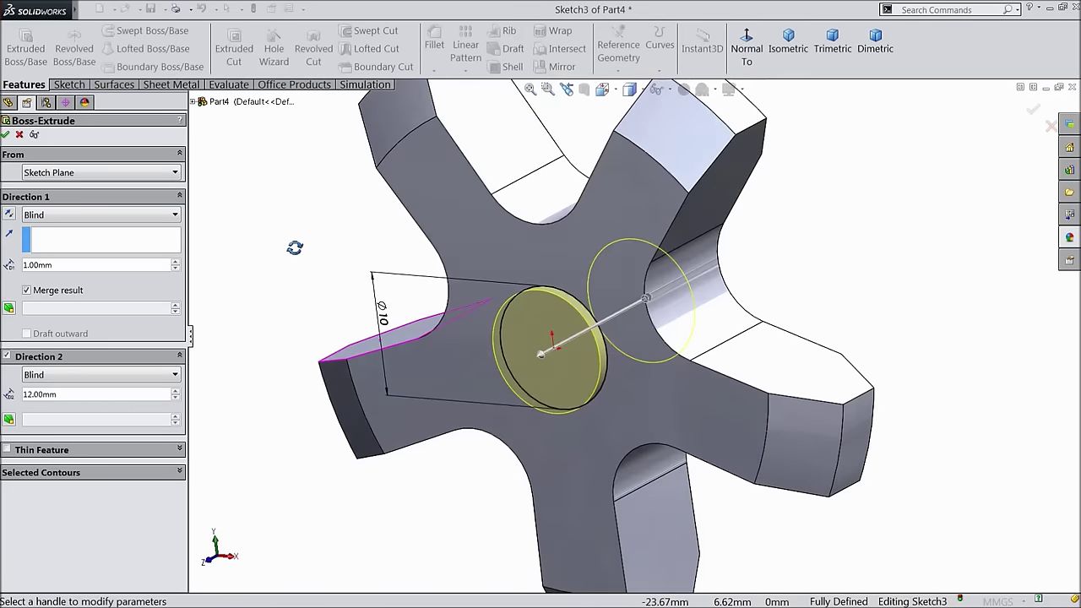
pyautogui.click(7, 136)
pyautogui.press('f')
pyautogui.moveTo(351, 290)
pyautogui.mouseDown(button='middle')
pyautogui.moveTo(237, 284)
pyautogui.moveTo(350, 273)
pyautogui.mouseUp(button='middle')
# - Colour the whole part bright green (RGB 0, 255, 0) from the standard swatches
pyautogui.click(349, 272)
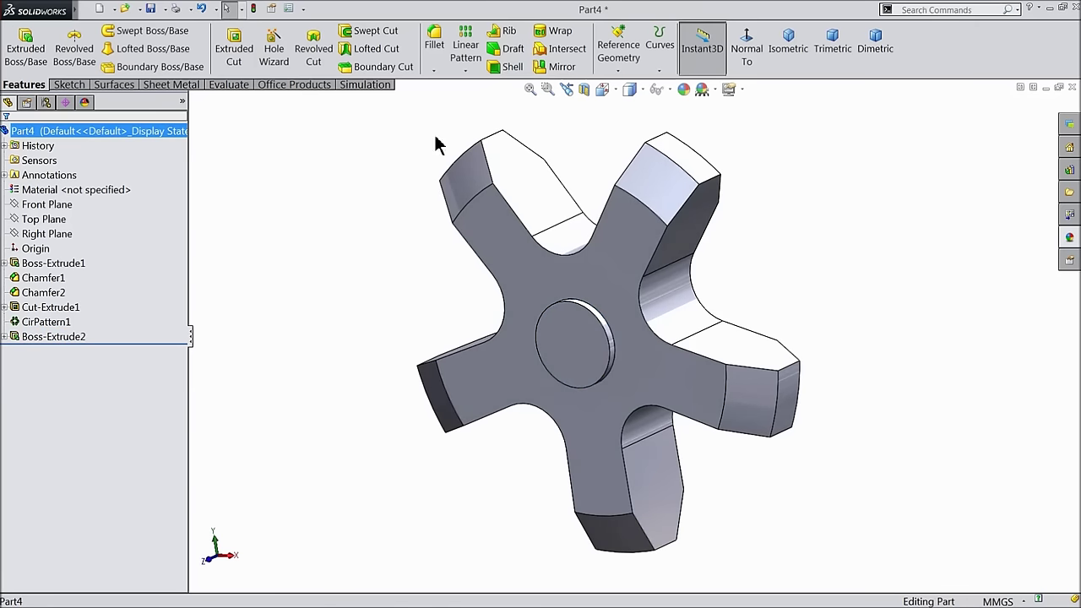
pyautogui.click(684, 91)
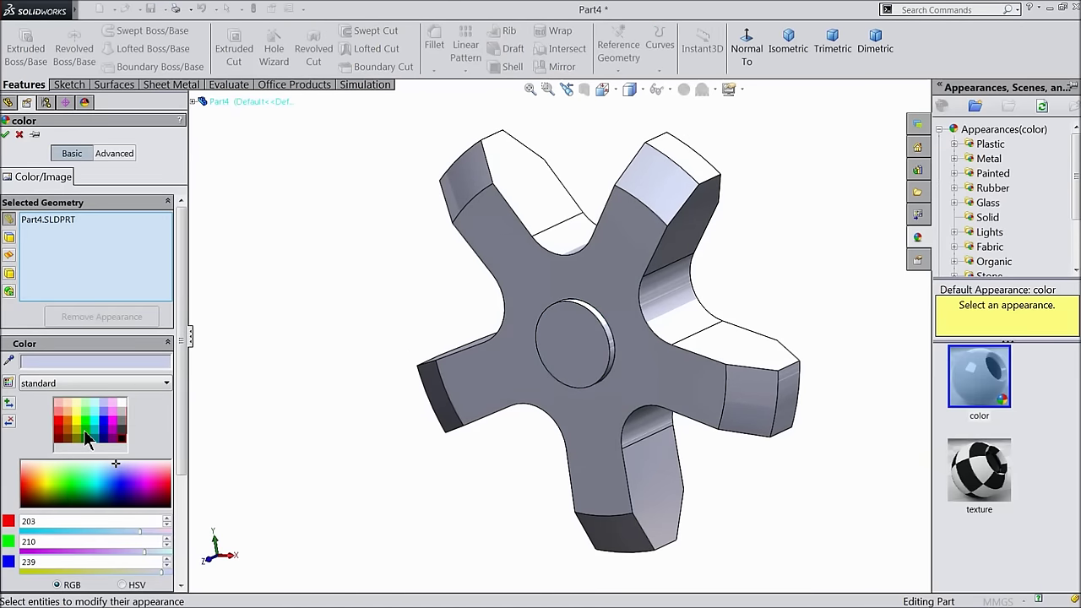
pyautogui.click(84, 433)
pyautogui.moveTo(340, 371); pyautogui.dragTo(372, 333, button='middle')
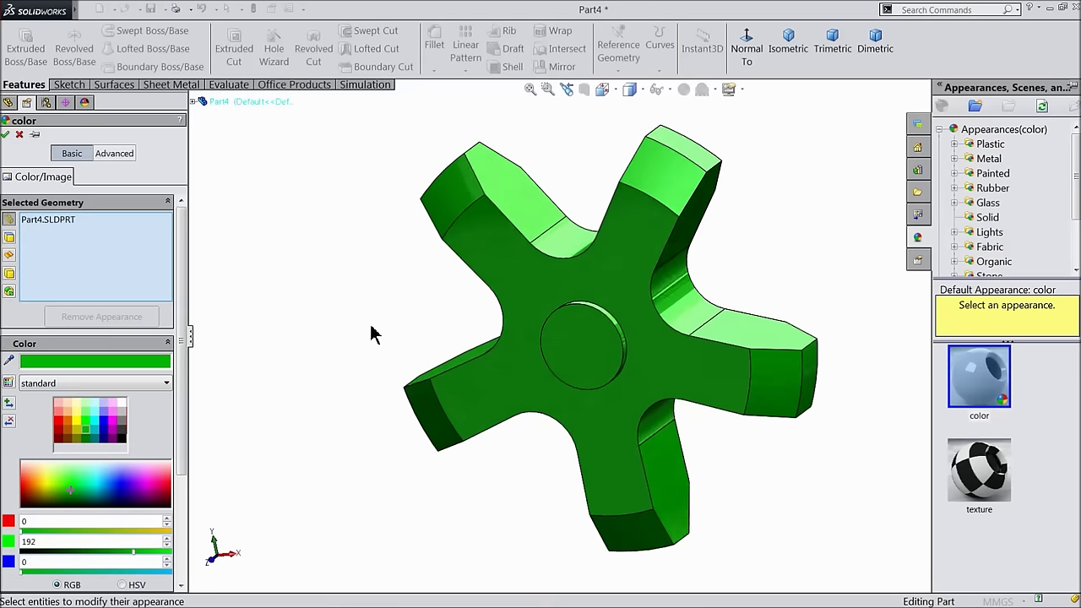
pyautogui.scroll(4, 375, 333)
pyautogui.scroll(-2, 679, 298)
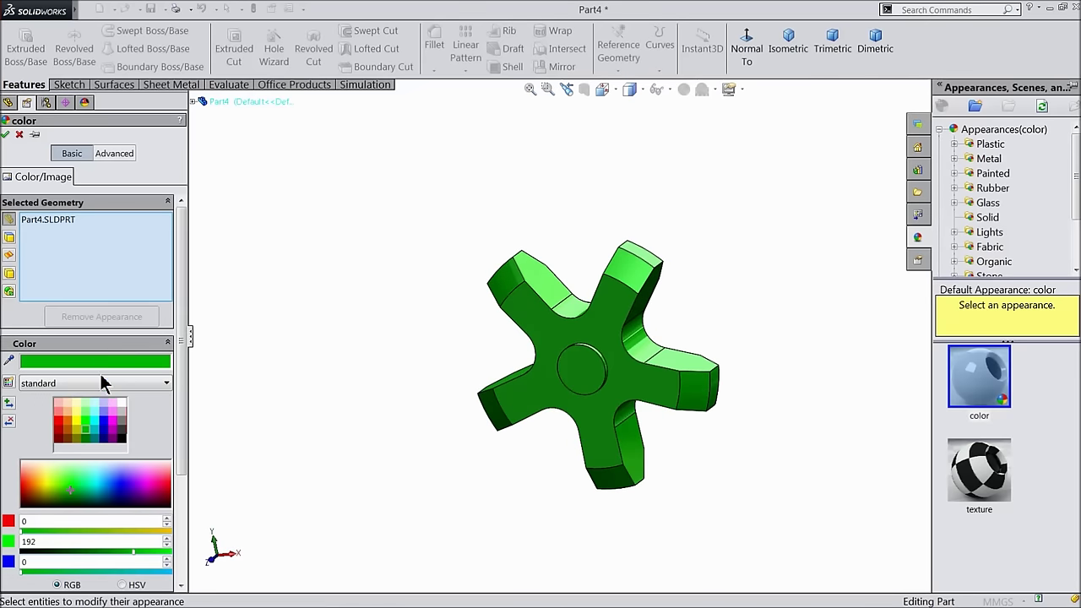
pyautogui.click(89, 428)
pyautogui.scroll(1, 410, 403)
pyautogui.scroll(-2, 683, 345)
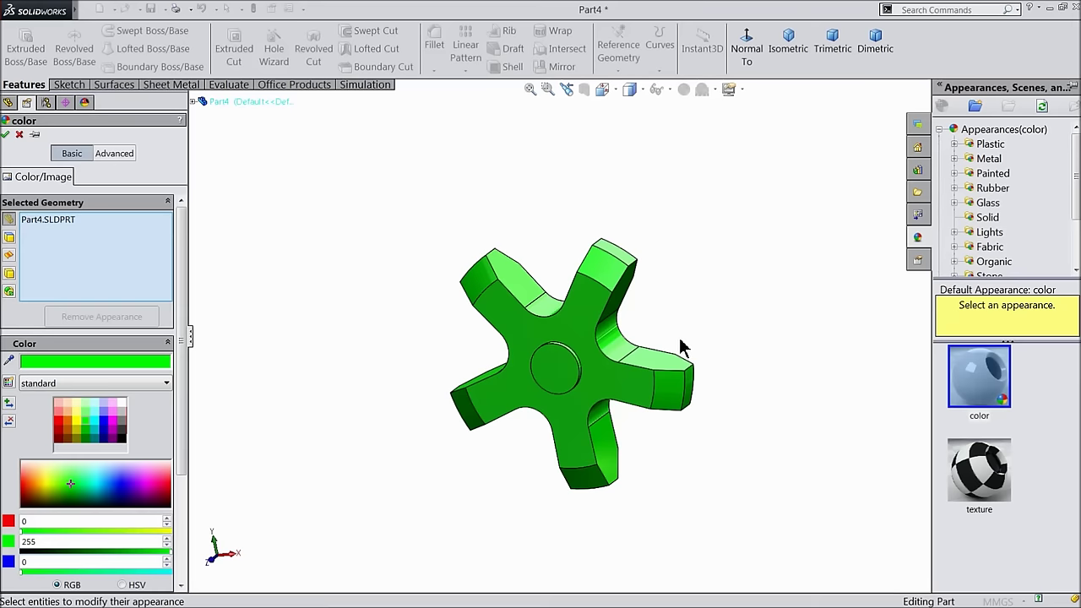
pyautogui.click(6, 136)
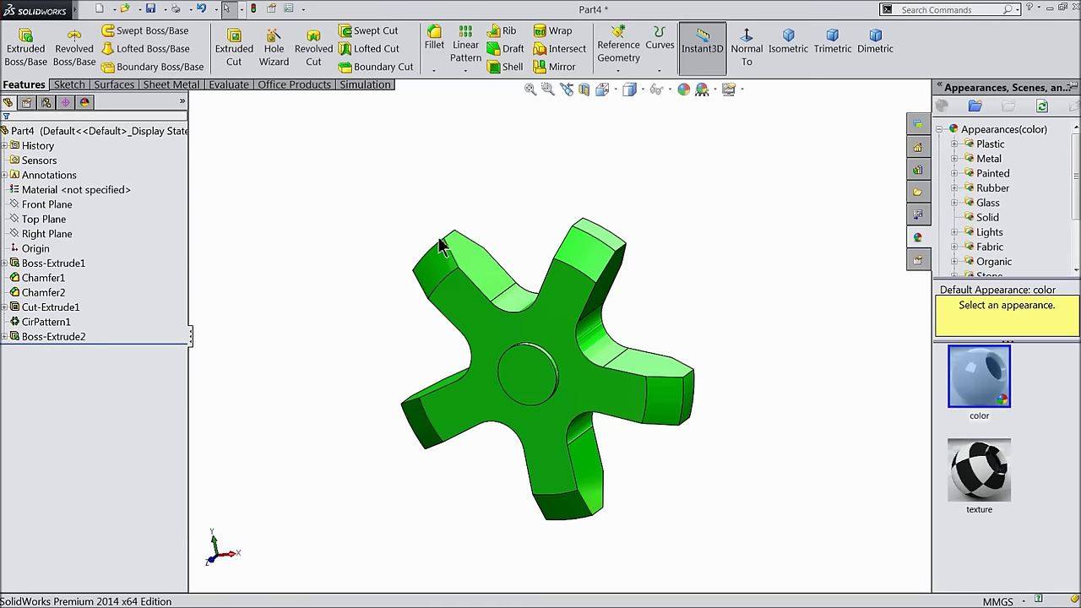
# - Save the part as 3.Driver in the Whitworth-quick return mechanism folder
pyautogui.scroll(-2, 624, 397)
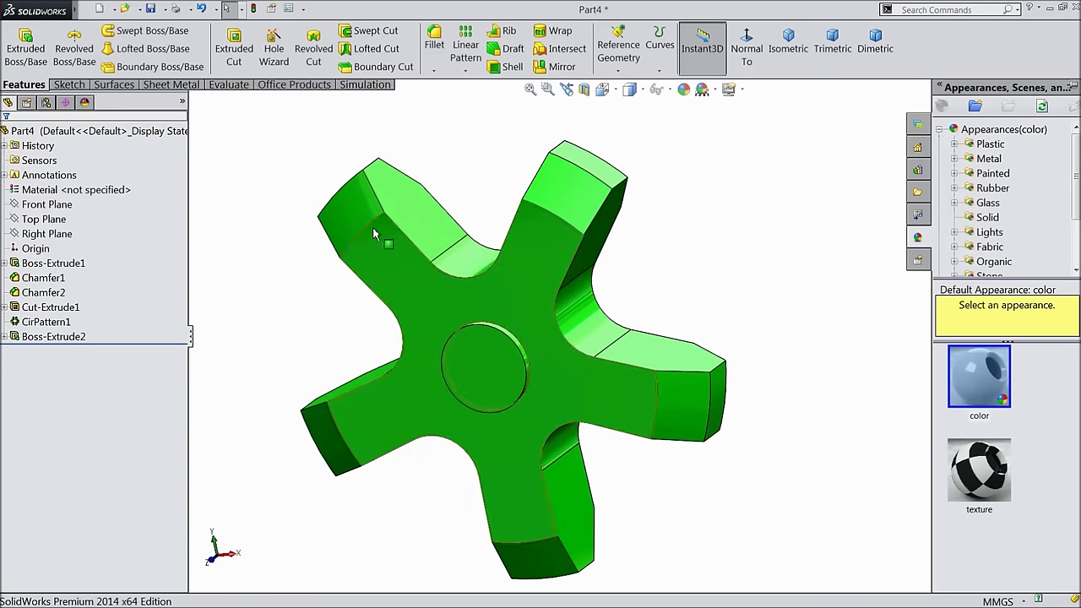
pyautogui.click(151, 9)
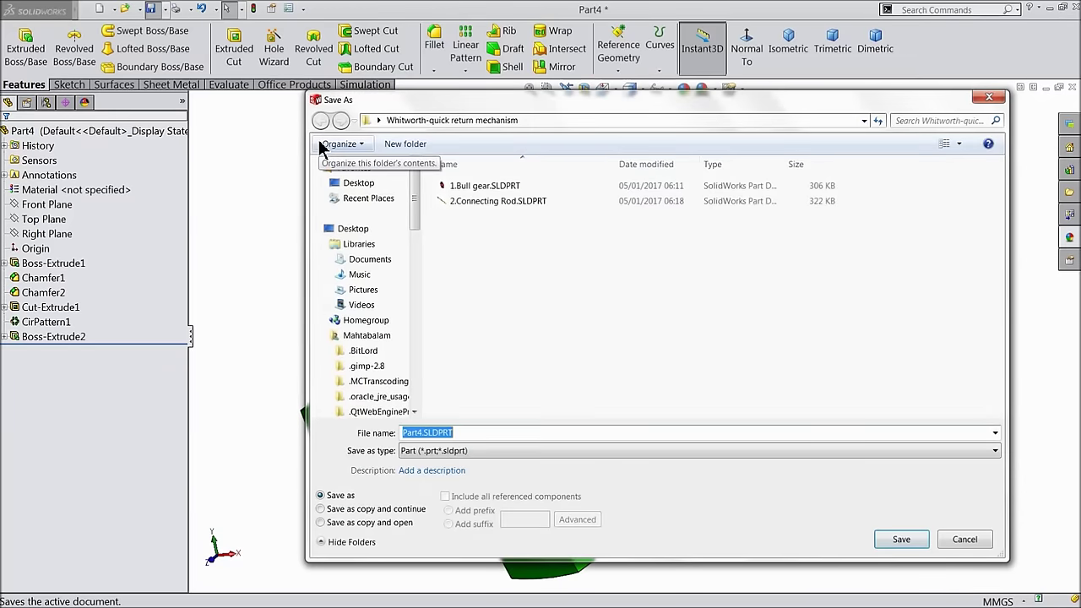
pyautogui.write('3.Driver')
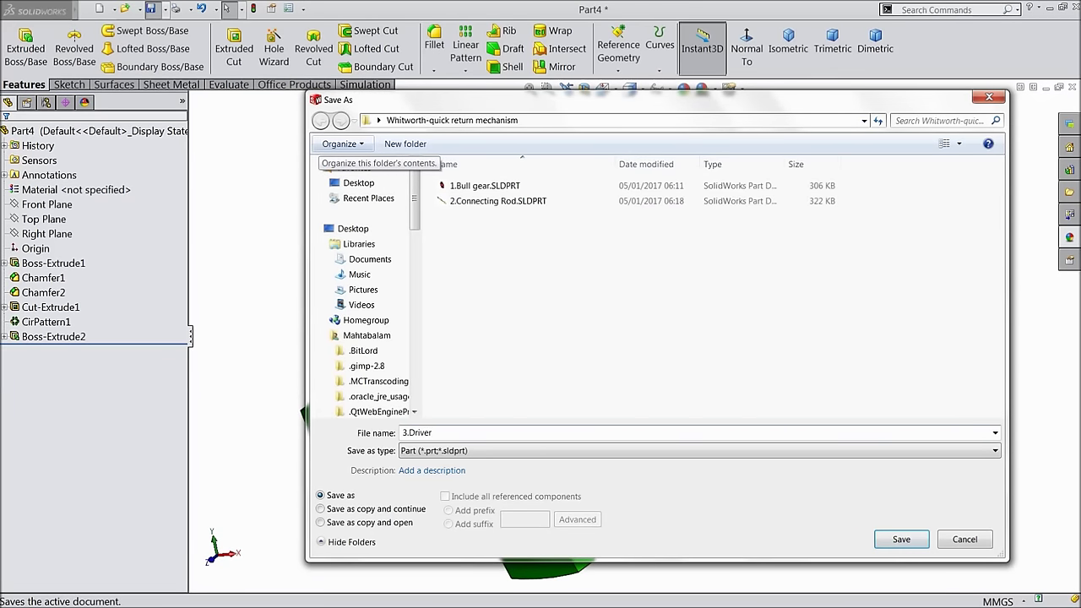
pyautogui.click(901, 538)
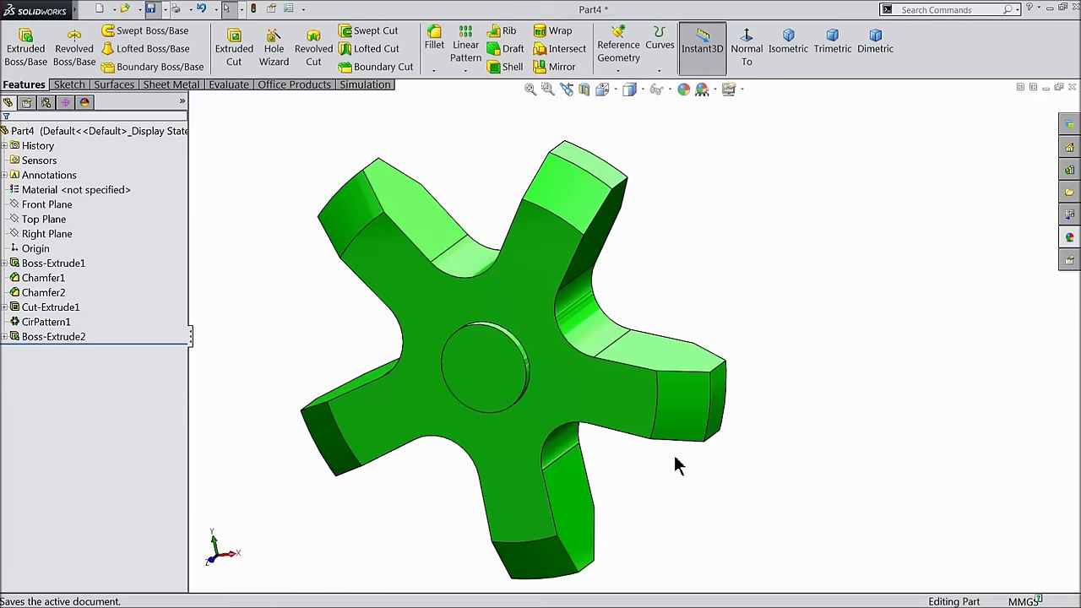
pyautogui.moveTo(633, 441); pyautogui.dragTo(480, 385, button='middle')
pyautogui.scroll(-2, 580, 362)
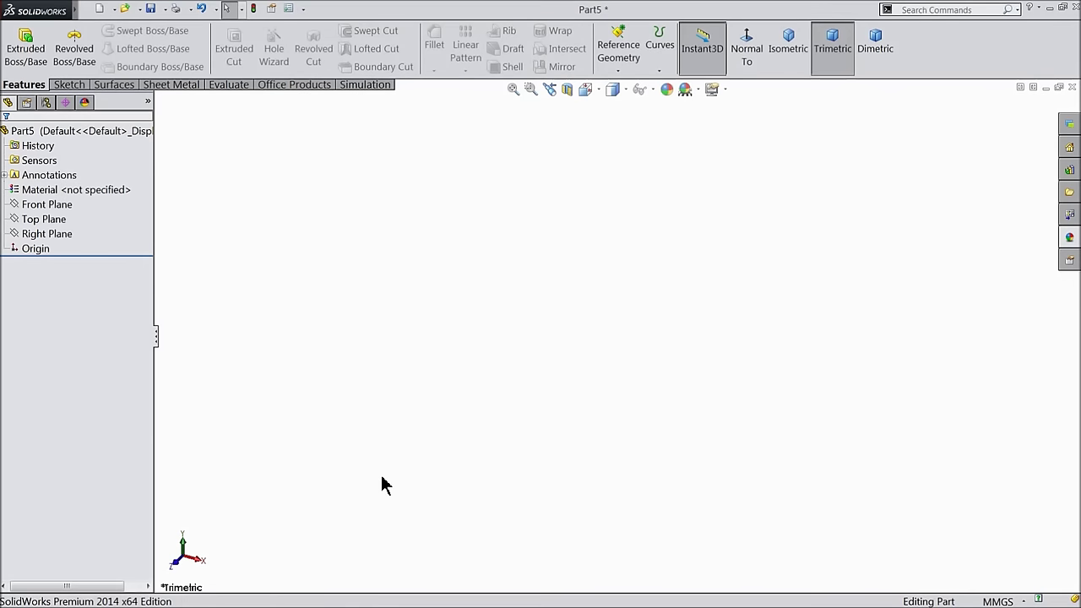
# - On the new part's Front Plane, sketch a closed four-sided profile about 246 by 36 mm, with its base through the origin and a slanted right side
pyautogui.click(34, 205)
pyautogui.click(25, 187)
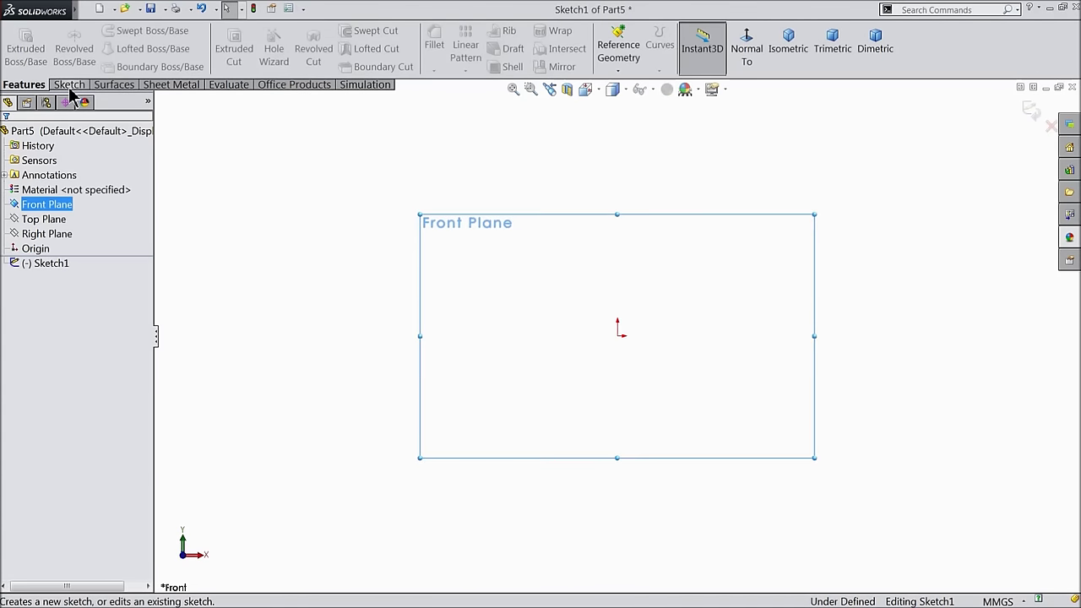
pyautogui.click(96, 32)
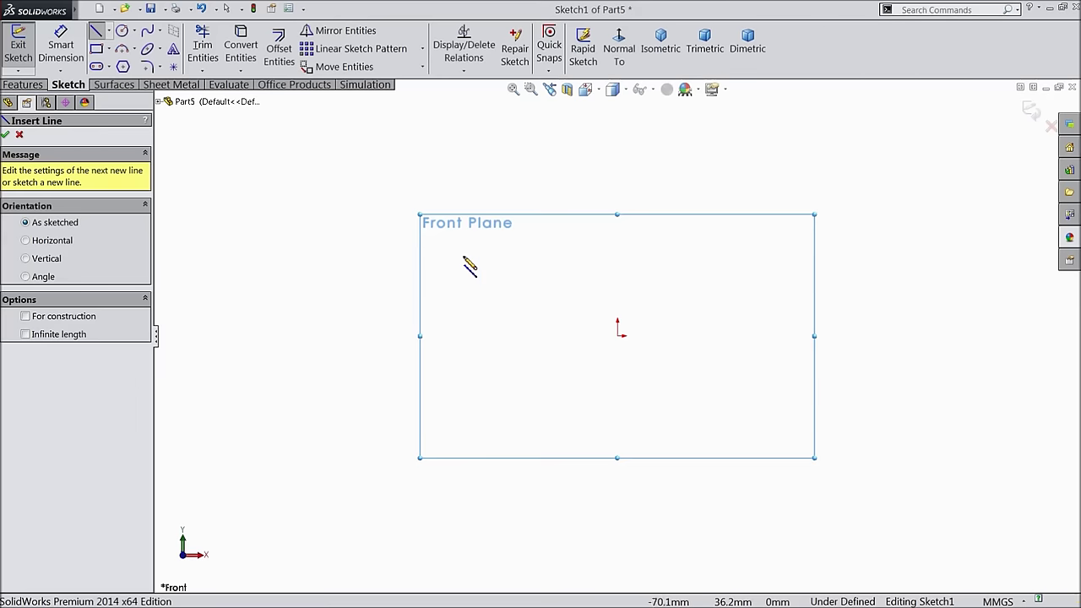
pyautogui.click(398, 256)
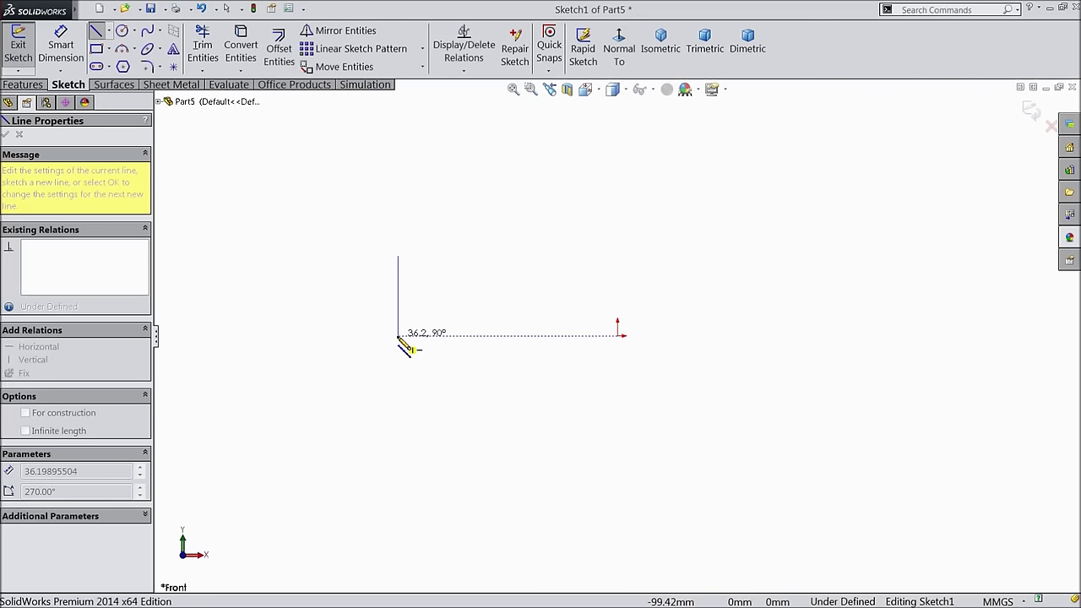
pyautogui.click(398, 335)
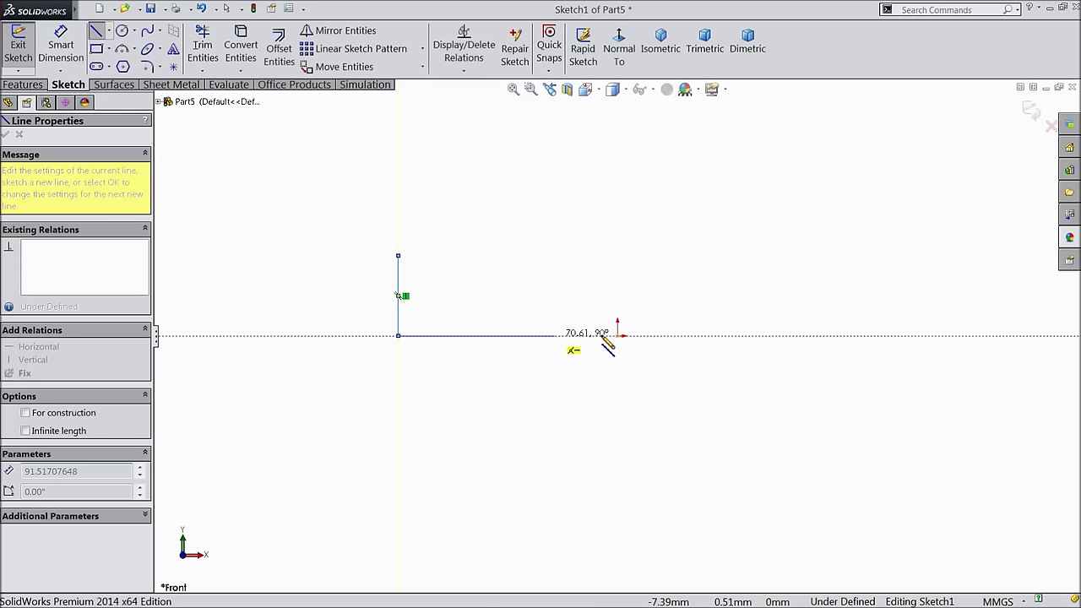
pyautogui.click(943, 335)
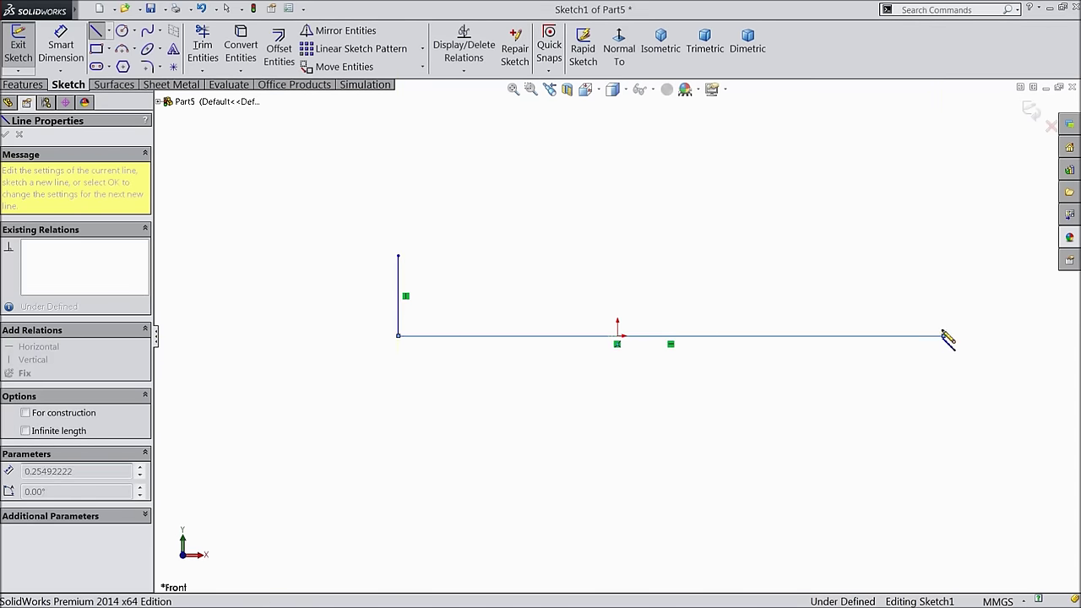
pyautogui.click(899, 255)
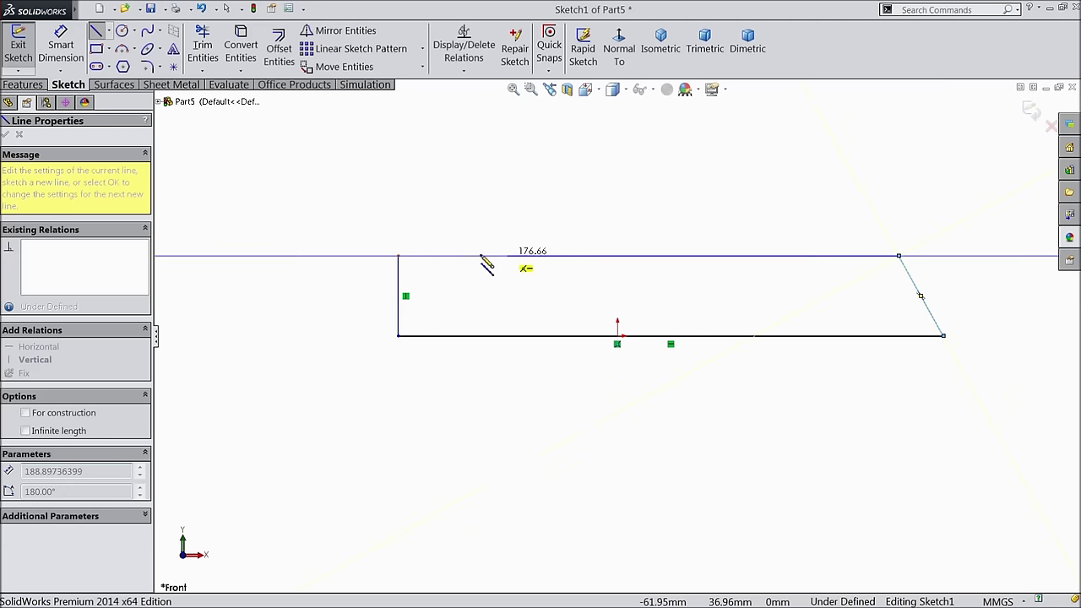
pyautogui.click(397, 255)
pyautogui.rightClick(400, 256)
pyautogui.click(478, 177)
pyautogui.scroll(-2, 883, 307)
pyautogui.scroll(1, 661, 314)
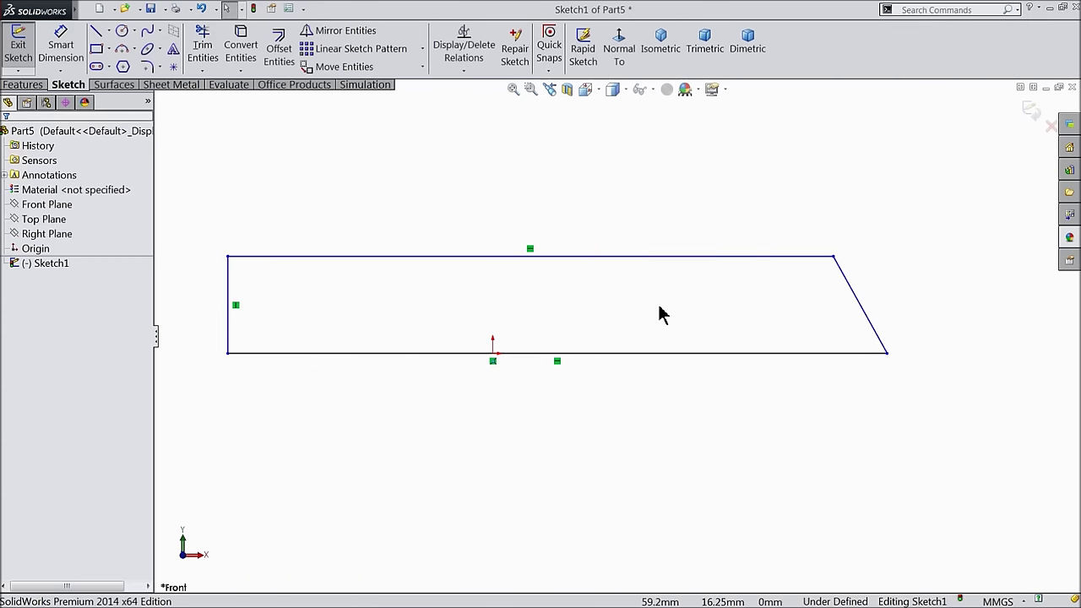
# - Dimension the profile's base line at 107 mm, placing the dimension below it
pyautogui.click(61, 47)
pyautogui.click(448, 353)
pyautogui.click(483, 442)
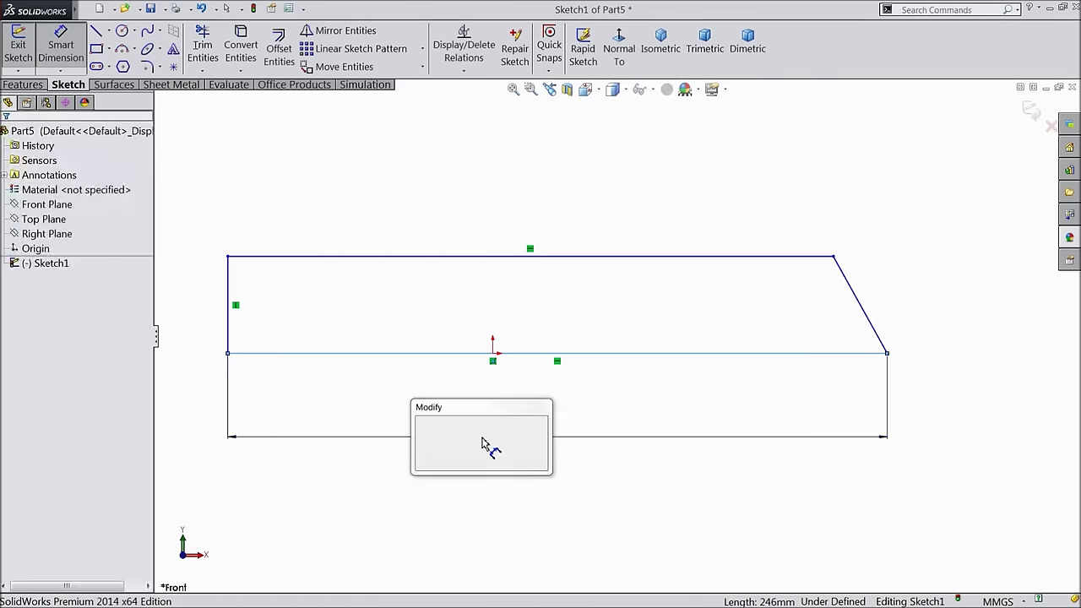
pyautogui.write('107')
pyautogui.click(421, 422)
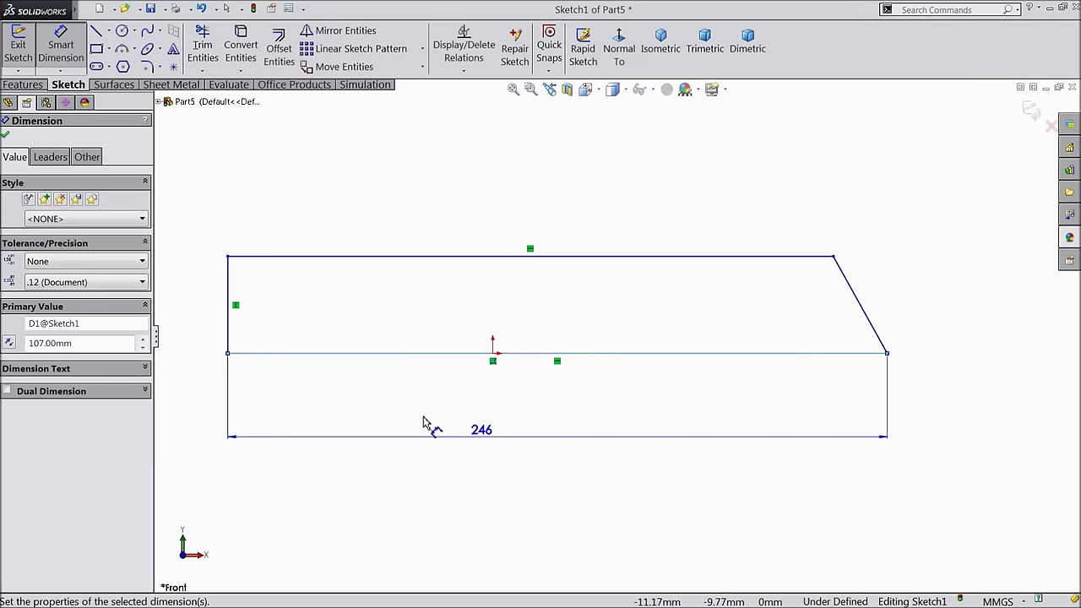
# - Dimension the horizontal distance from the origin to the profile's lower-left corner at 50 mm
pyautogui.click(493, 353)
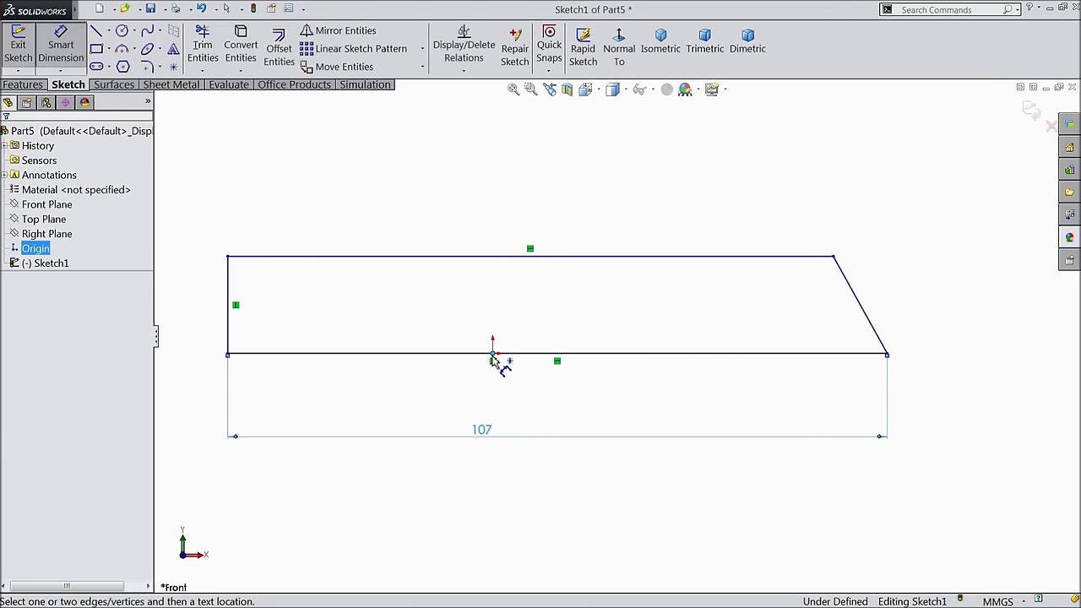
pyautogui.click(229, 351)
pyautogui.click(339, 393)
pyautogui.write('50')
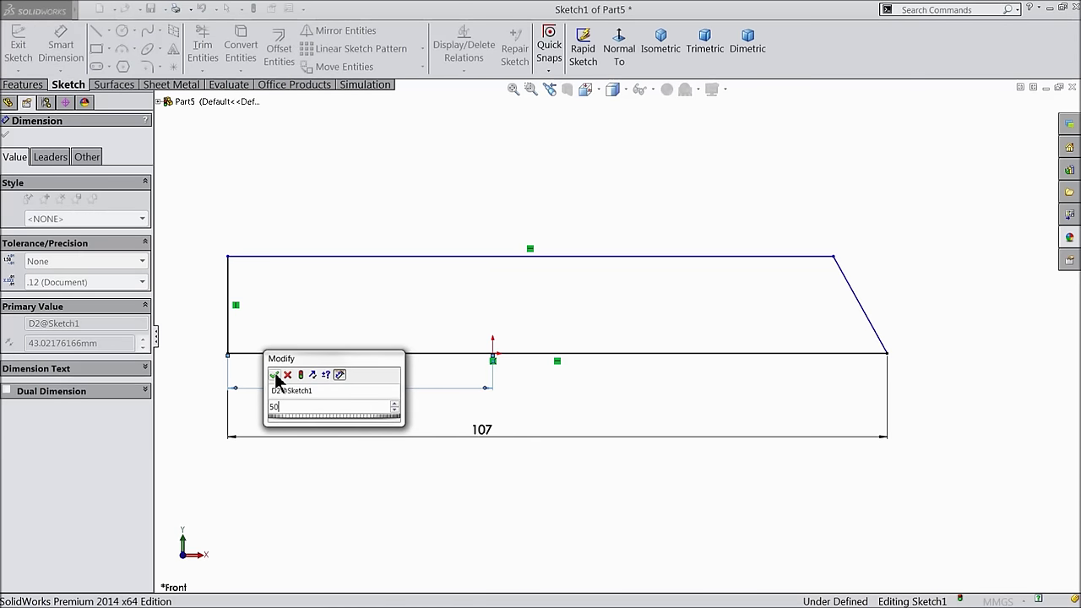
pyautogui.click(275, 375)
pyautogui.press('z')
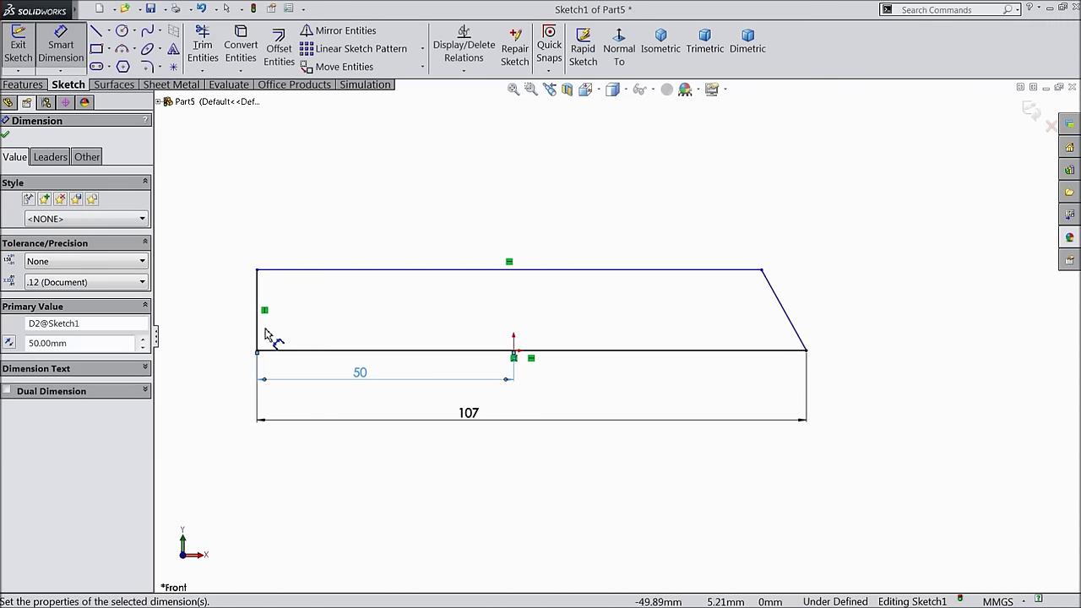
# - Dimension the profile's vertical left side at 25 mm
pyautogui.click(260, 312)
pyautogui.click(215, 318)
pyautogui.write('2')
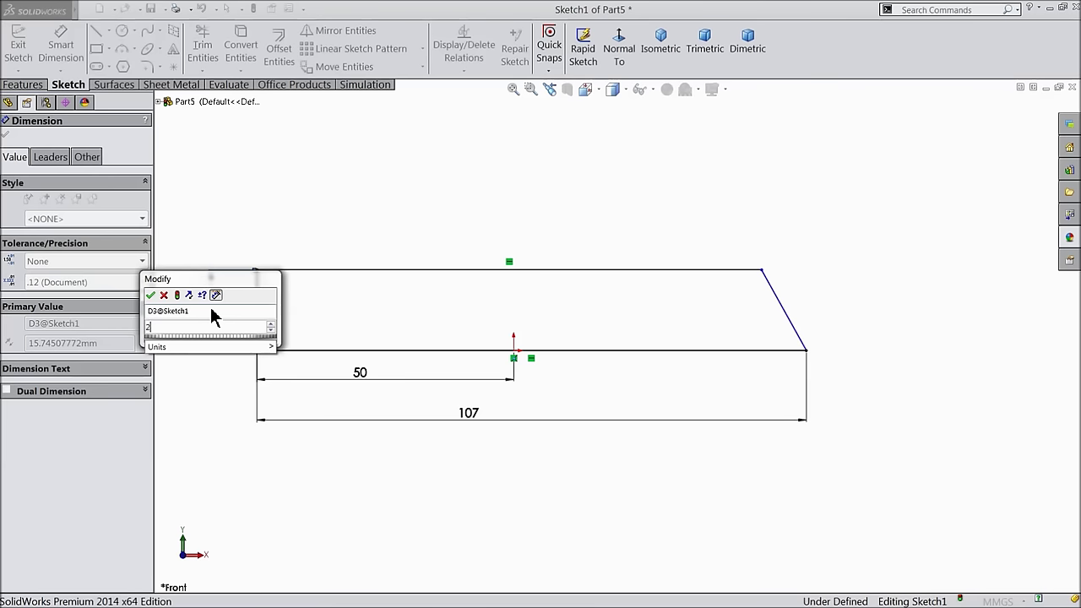
pyautogui.write('5')
pyautogui.click(151, 295)
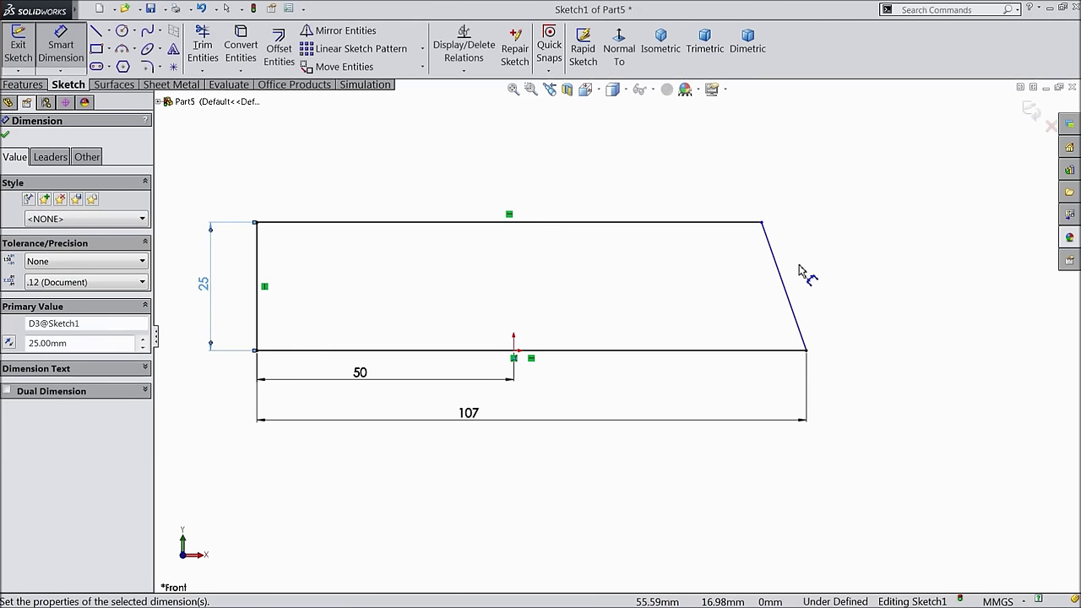
# - Dimension the angle between the profile's base line and its slanted side at 76 degrees
pyautogui.scroll(-2, 802, 274)
pyautogui.click(784, 325)
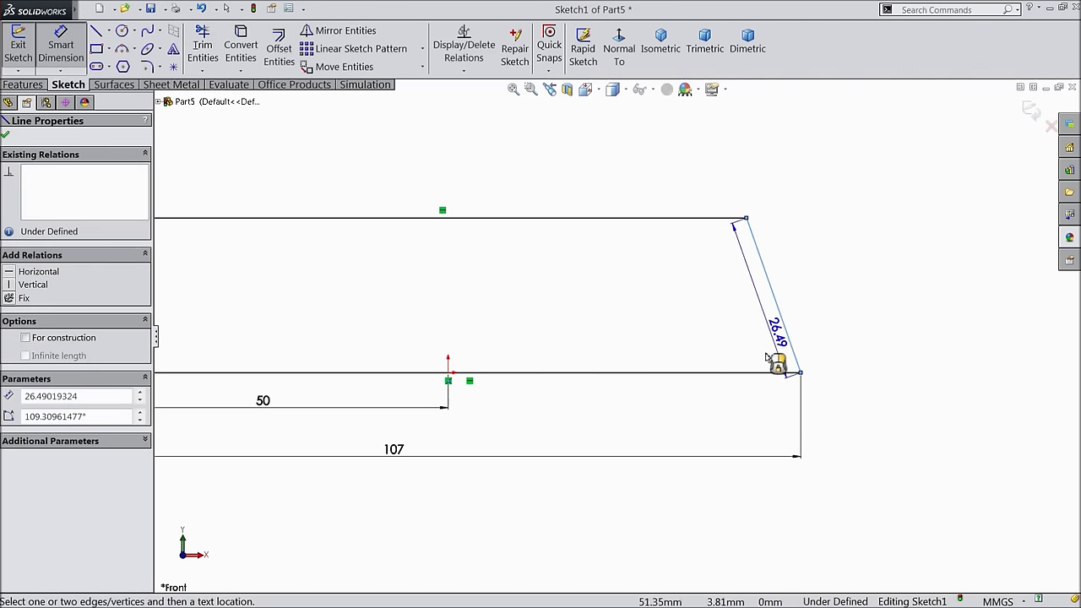
pyautogui.click(764, 373)
pyautogui.click(755, 329)
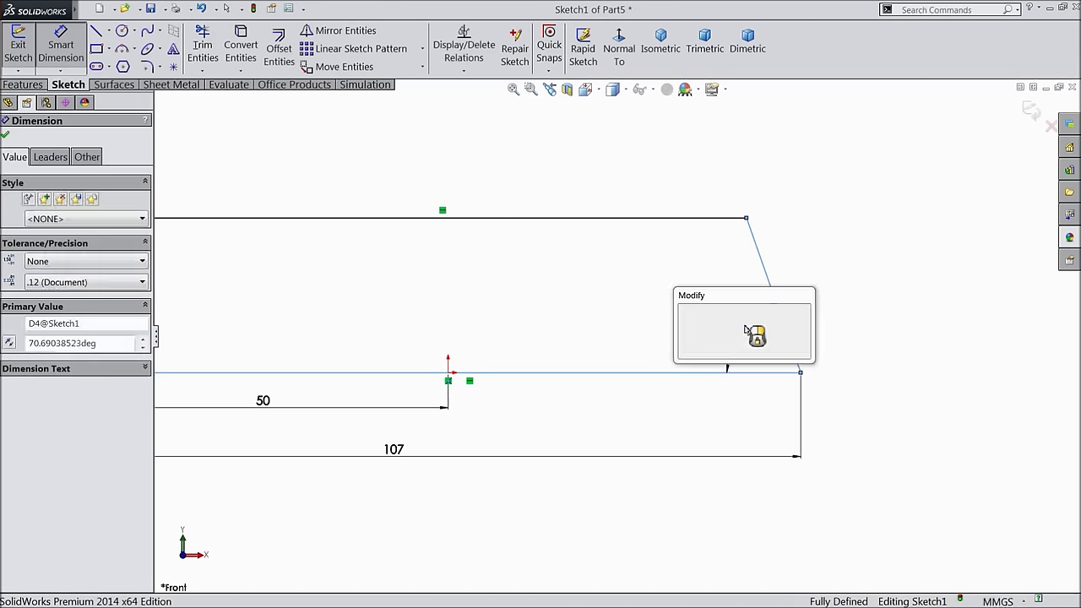
pyautogui.write('76')
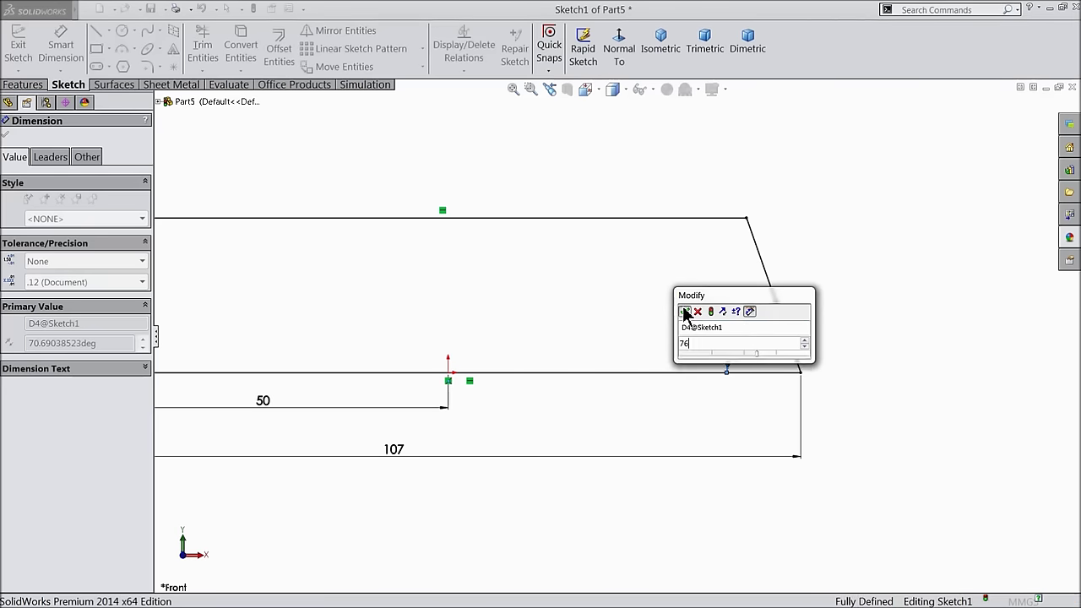
pyautogui.click(685, 311)
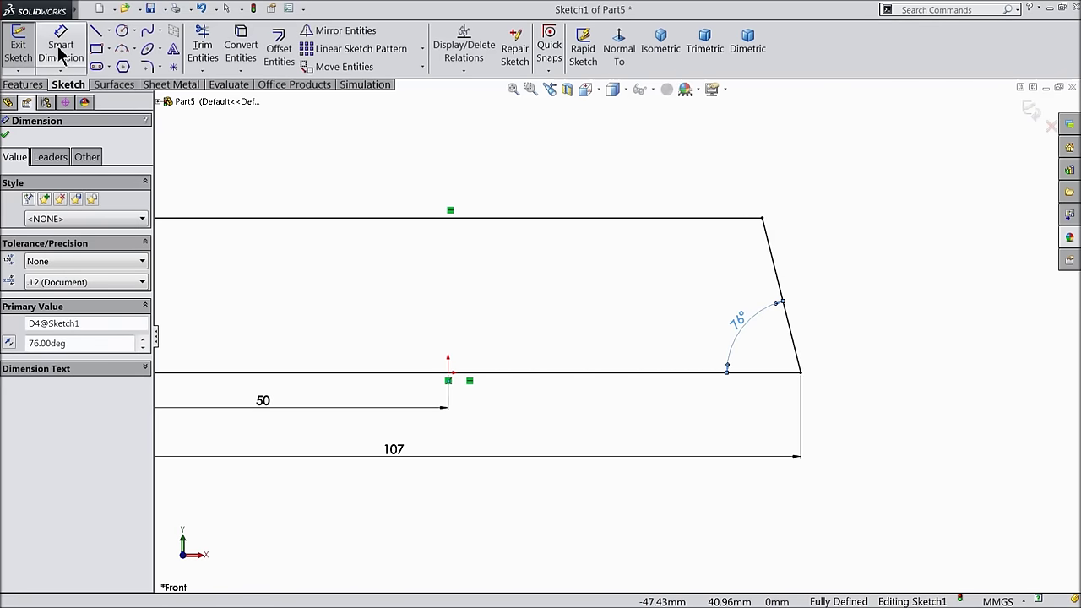
# - Round the corner between the profile's upper line and slanted side with a 5 mm sketch fillet
pyautogui.click(147, 67)
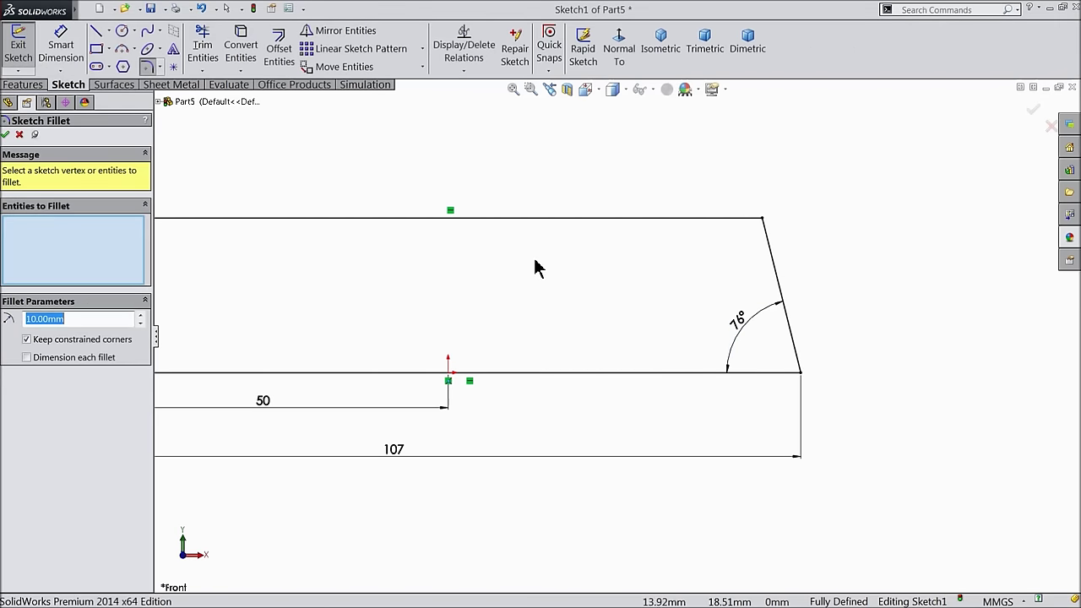
pyautogui.write('5')
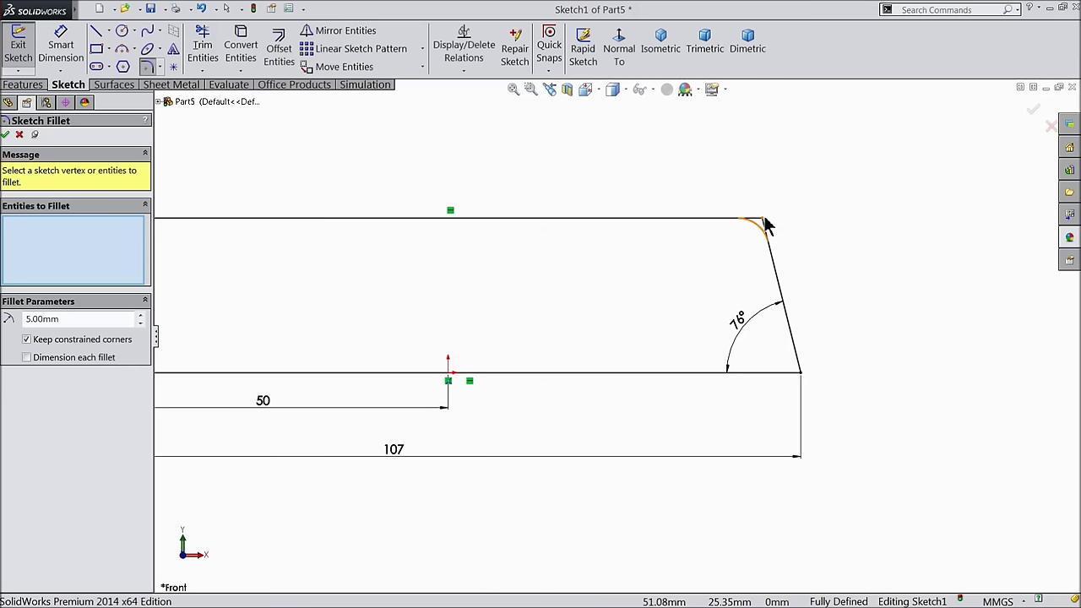
pyautogui.click(764, 224)
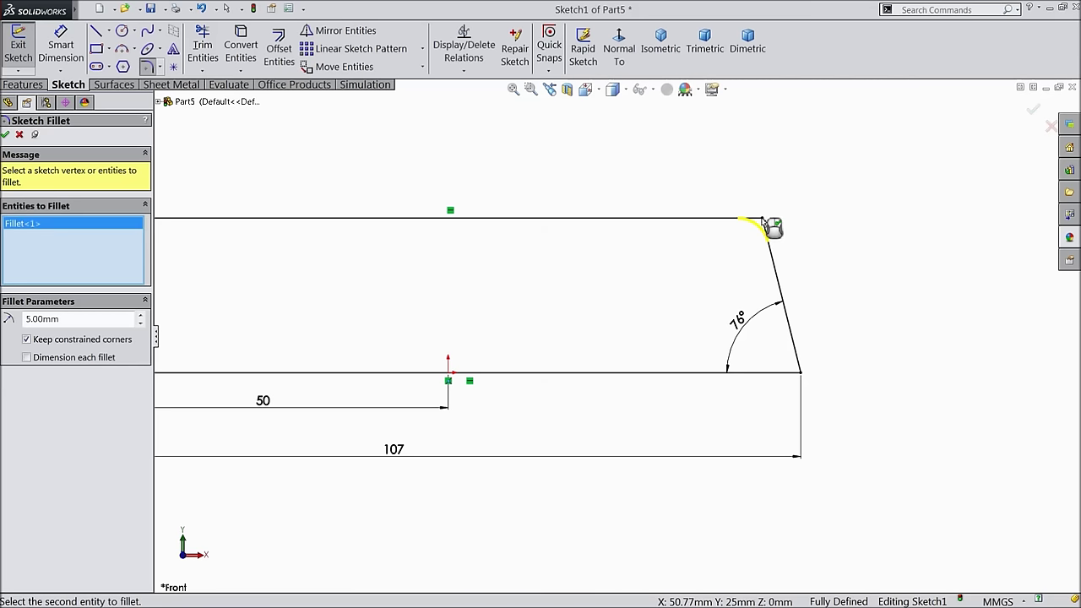
pyautogui.click(6, 135)
pyautogui.scroll(2, 574, 306)
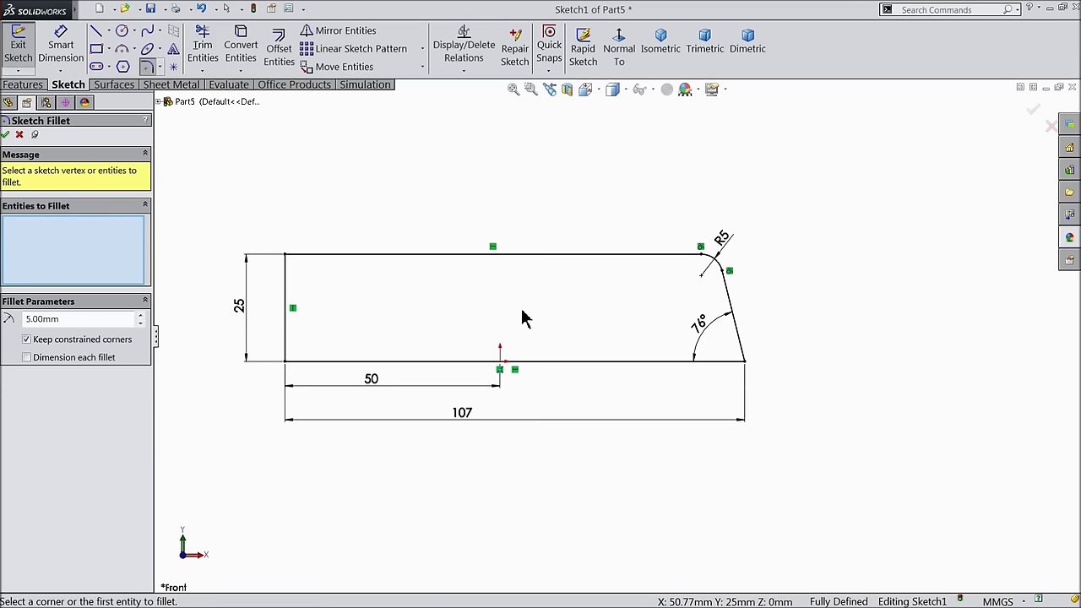
pyautogui.click(6, 135)
# - Extrude the profile as a boss with the Mid Plane end condition and a depth of 8 mm
pyautogui.click(23, 84)
pyautogui.click(26, 51)
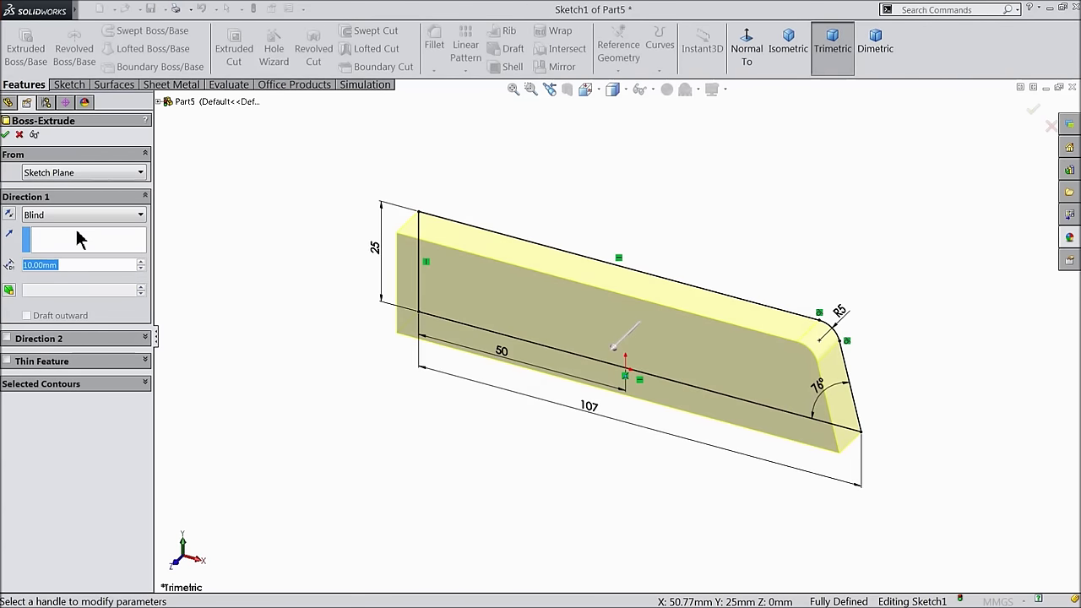
pyautogui.click(139, 214)
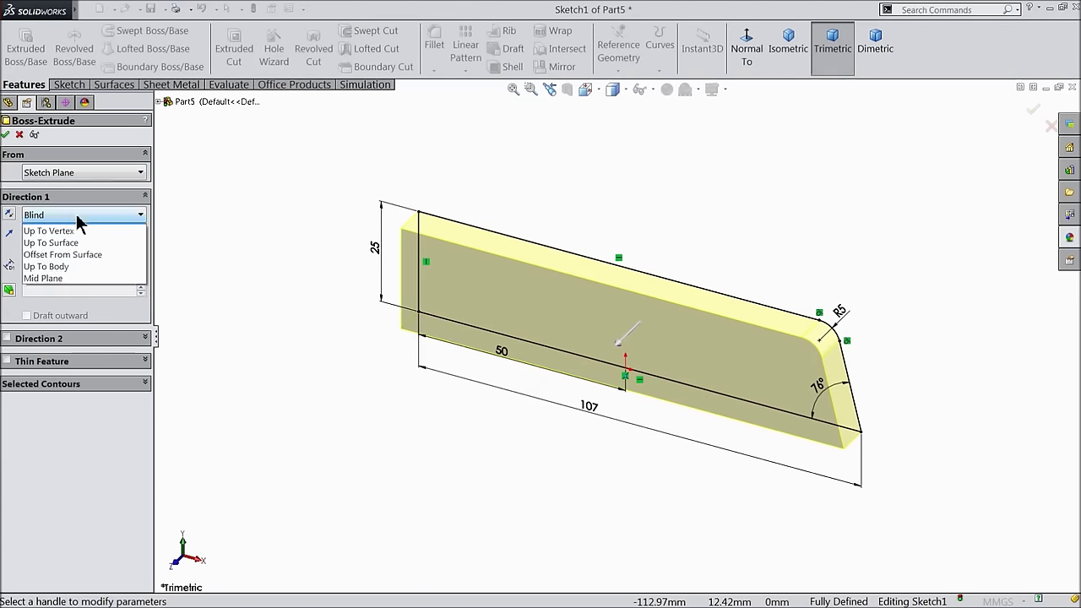
pyautogui.click(59, 288)
pyautogui.press('f')
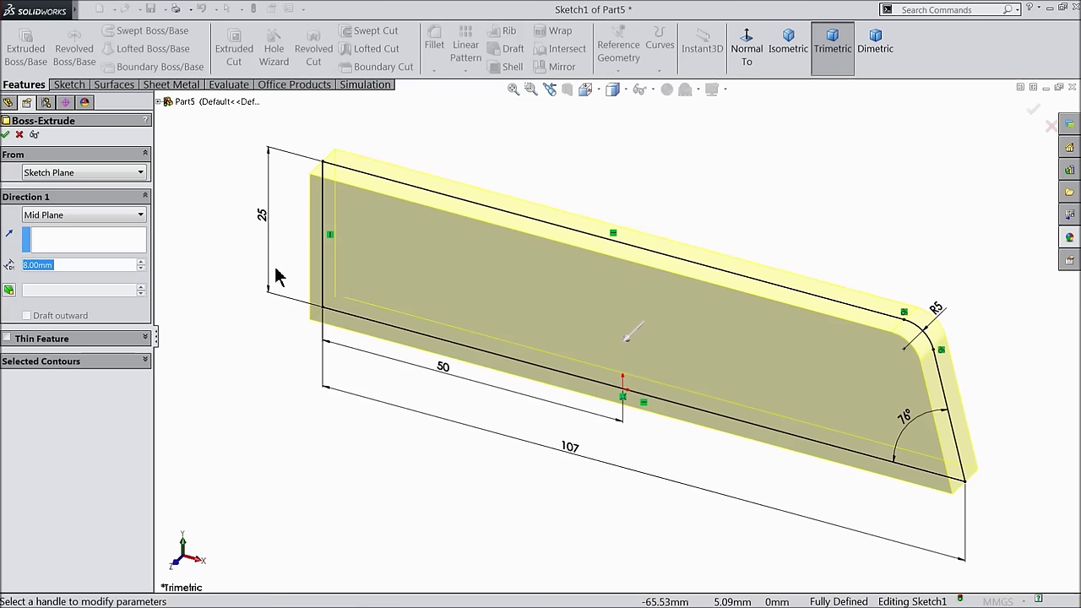
pyautogui.click(6, 136)
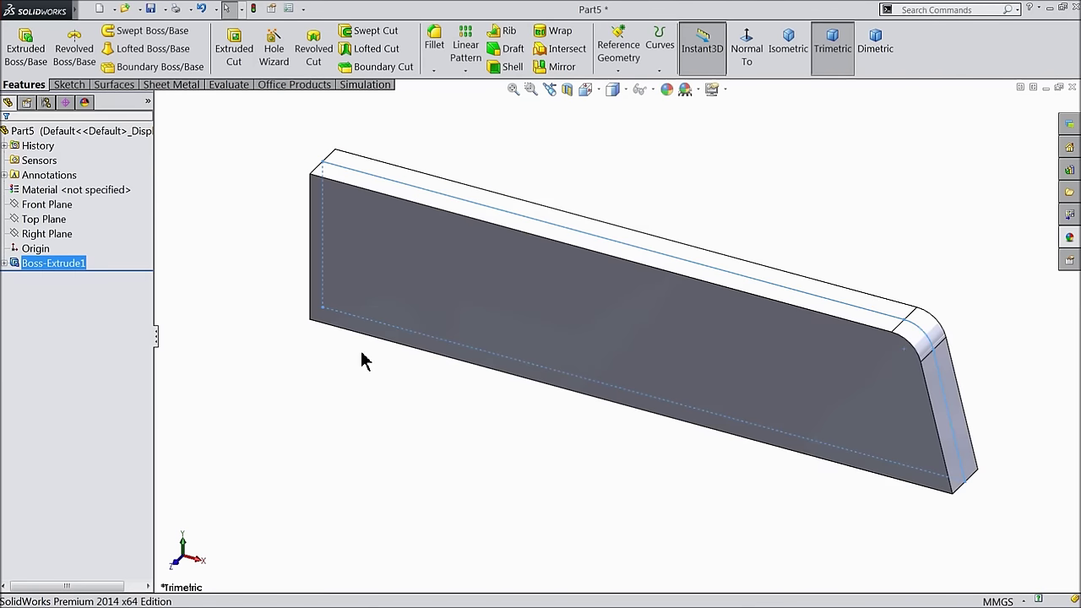
pyautogui.click(615, 348)
pyautogui.click(640, 299)
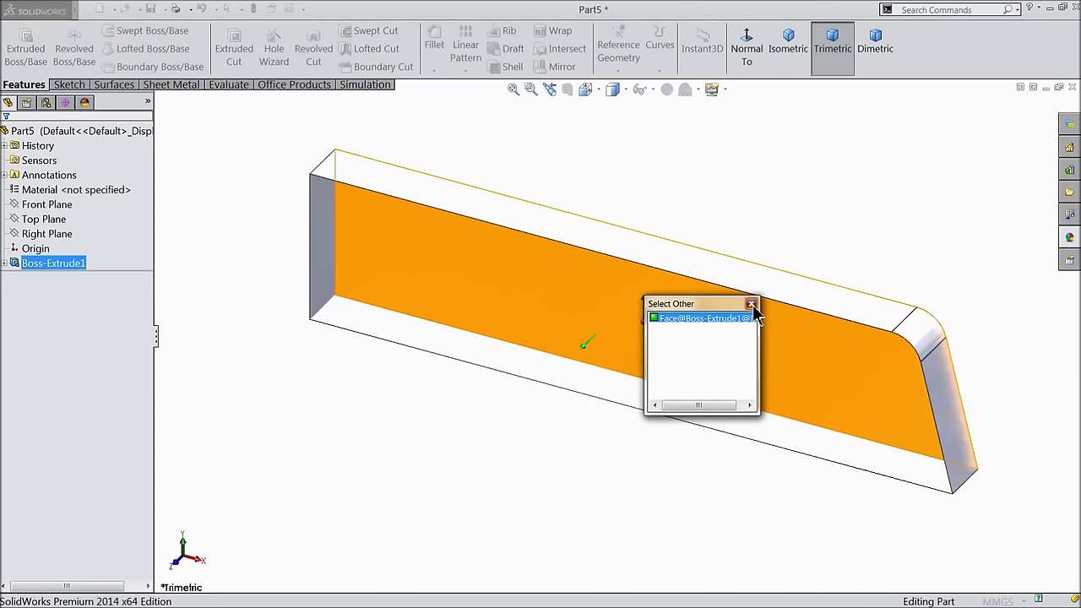
pyautogui.click(742, 318)
# - Start a sketch on the plate's large front face and draw a circle about 13.6 mm in diameter directly above the origin
pyautogui.click(617, 353)
pyautogui.click(657, 312)
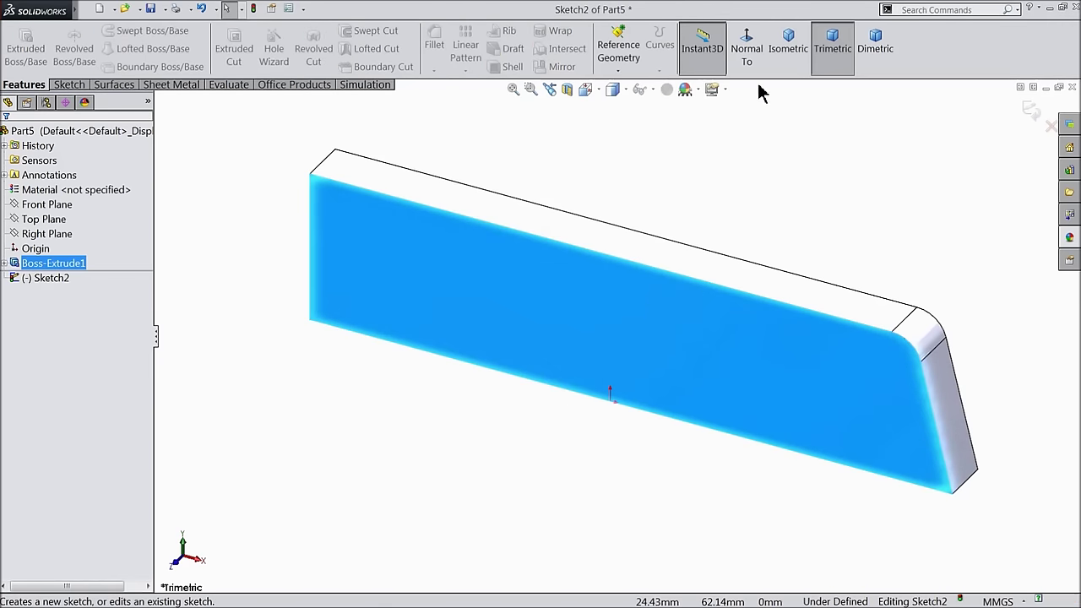
pyautogui.click(748, 59)
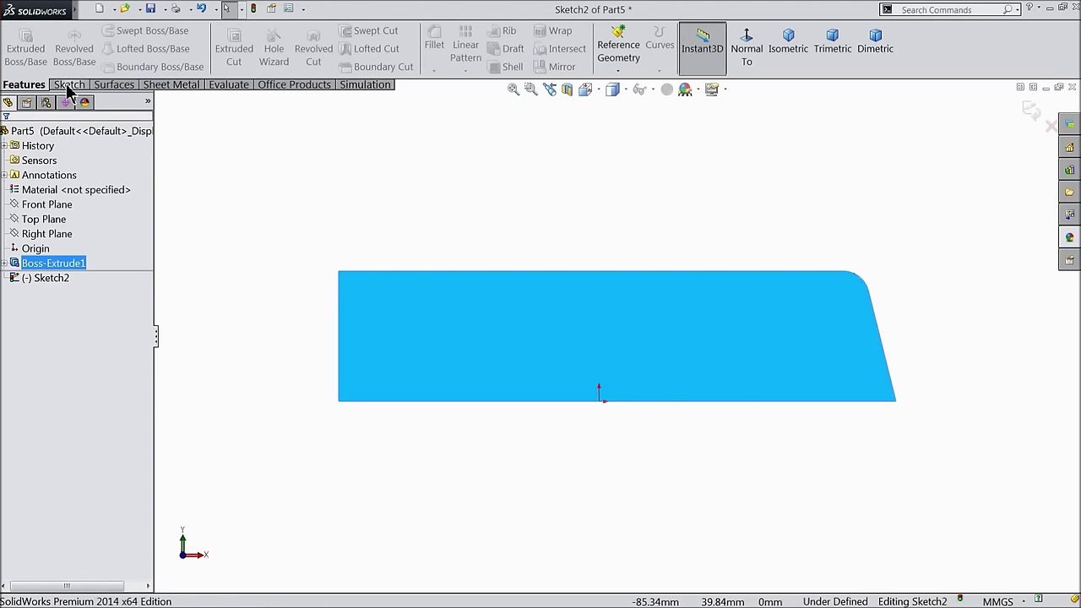
pyautogui.click(68, 86)
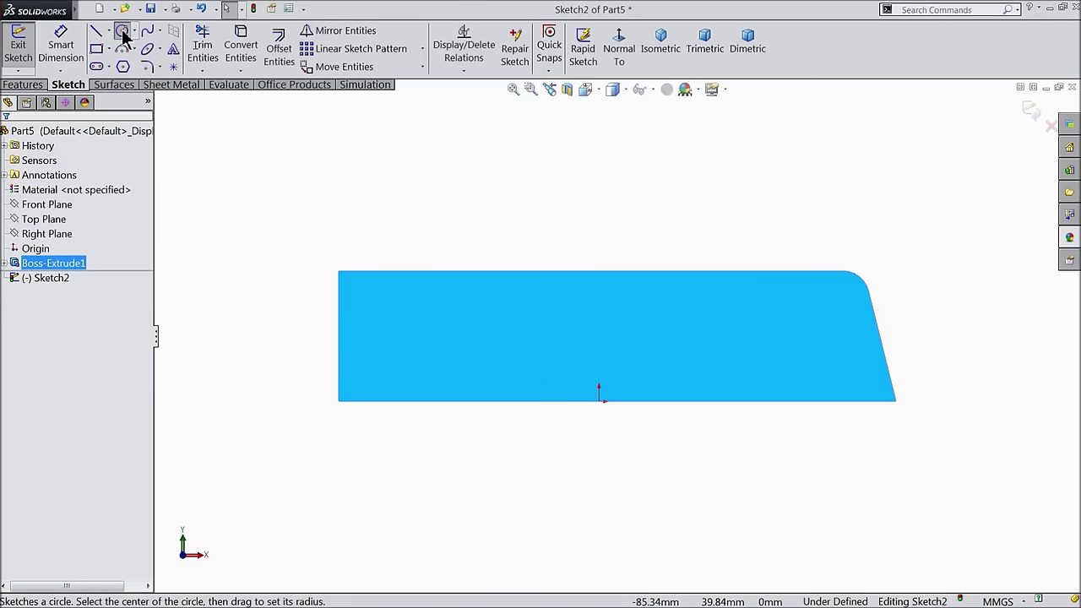
pyautogui.click(122, 34)
pyautogui.scroll(-2, 537, 319)
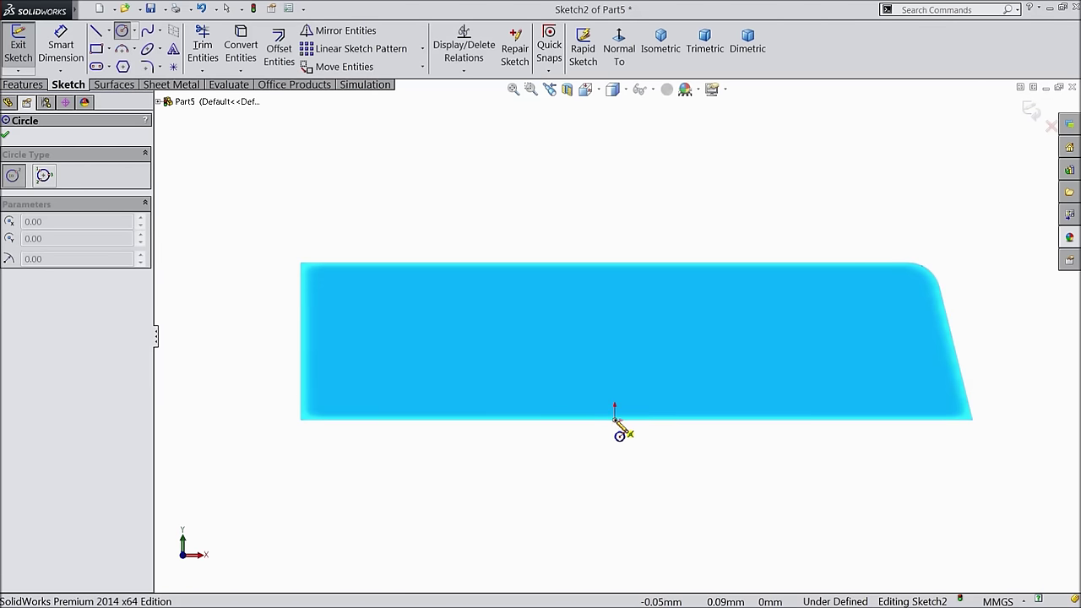
pyautogui.click(615, 343)
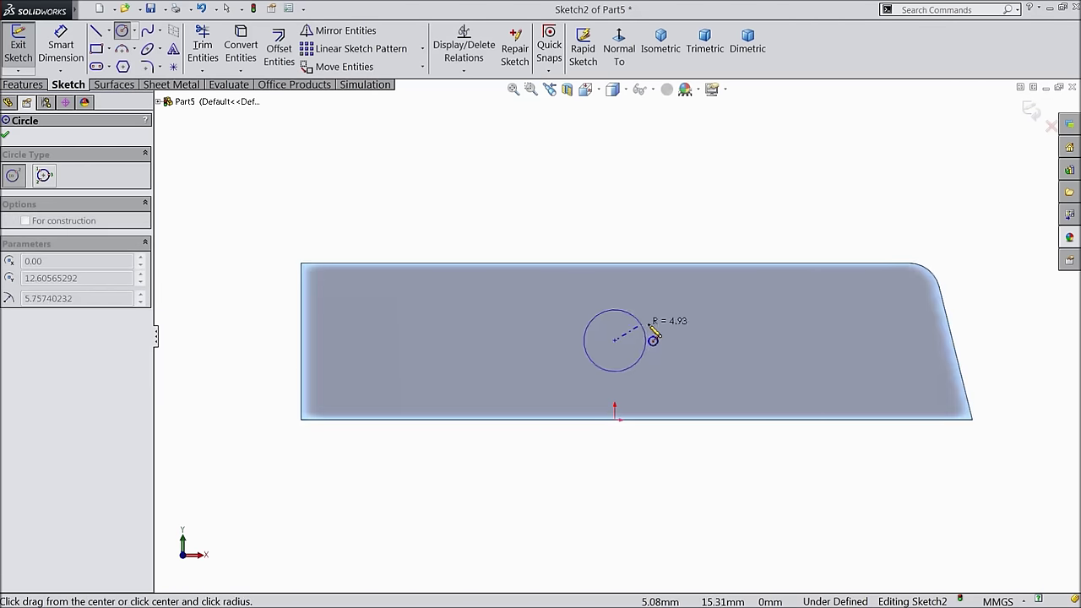
pyautogui.click(656, 345)
# - Dimension the circle's diameter at 10 mm, placing the dimension above the plate
pyautogui.scroll(-2, 650, 348)
pyautogui.click(73, 59)
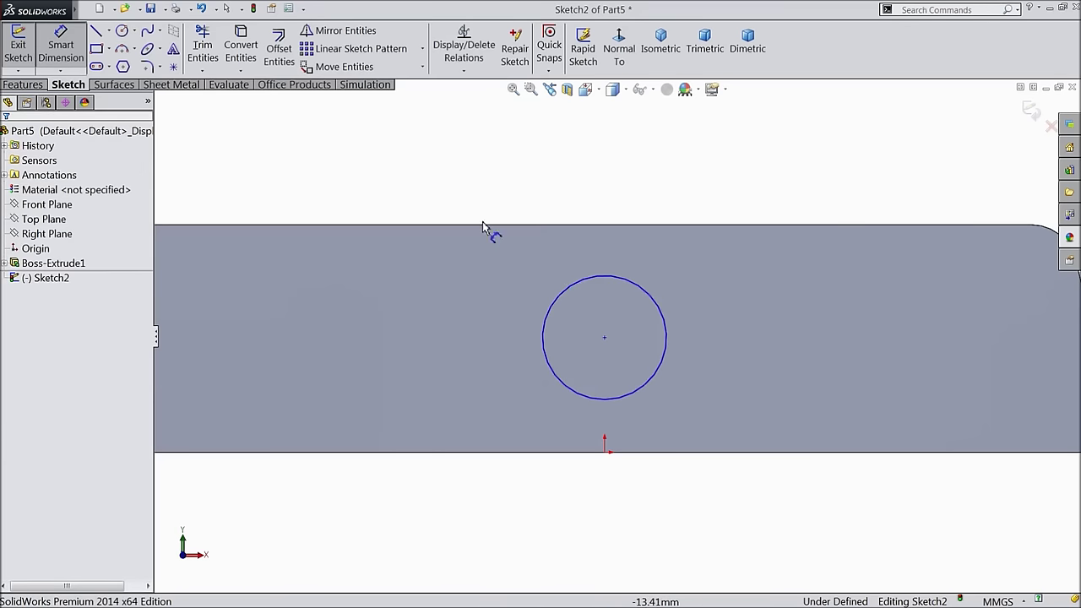
pyautogui.click(577, 283)
pyautogui.click(583, 191)
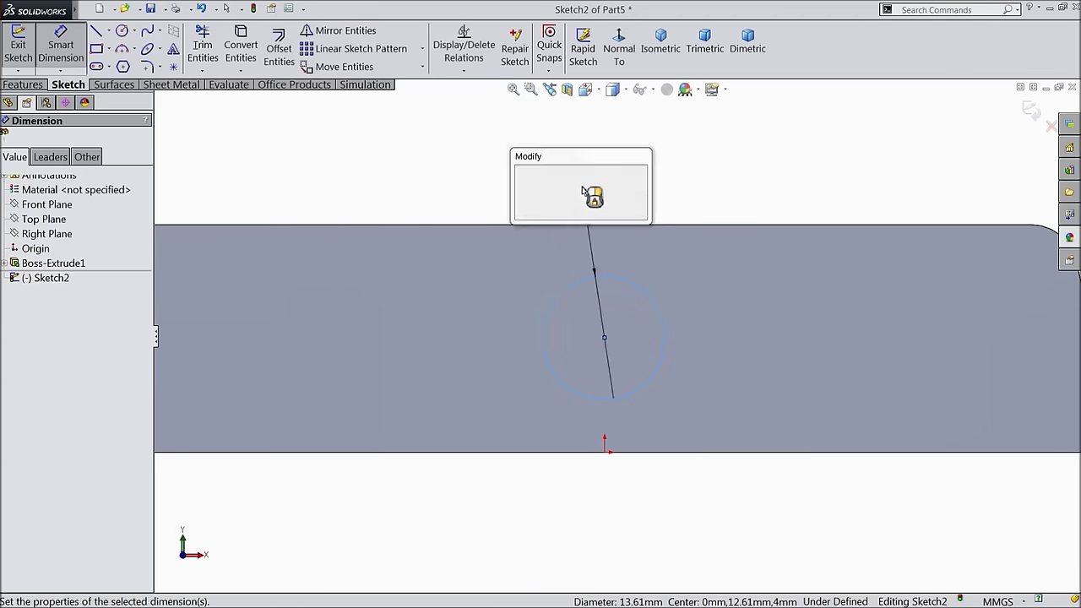
pyautogui.write('10')
pyautogui.click(521, 173)
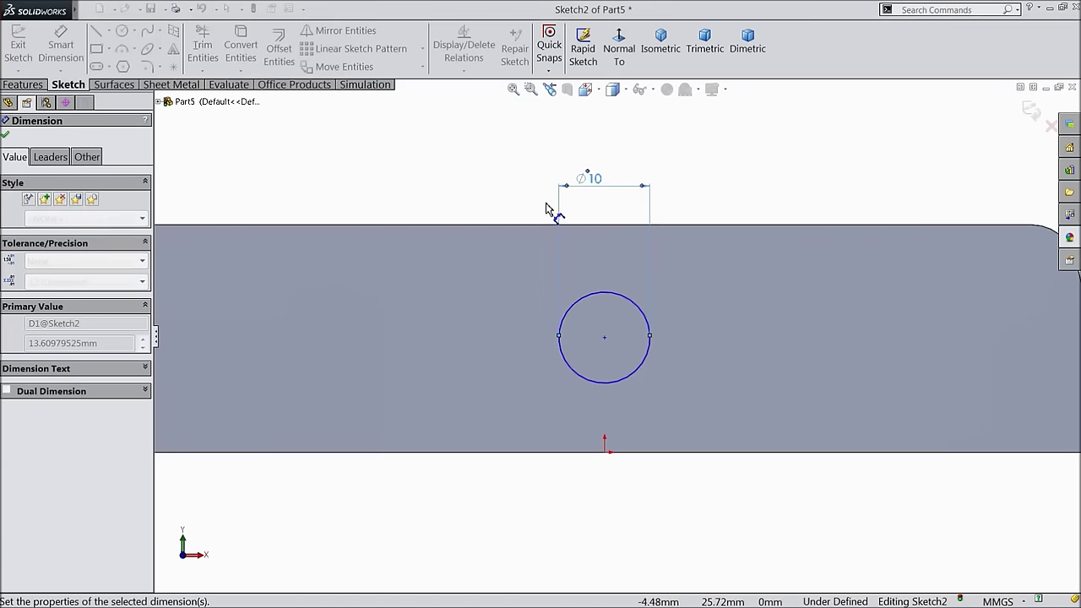
# - Dimension the vertical distance from the origin to the circle's center at 12.5 mm
pyautogui.click(605, 338)
pyautogui.click(605, 453)
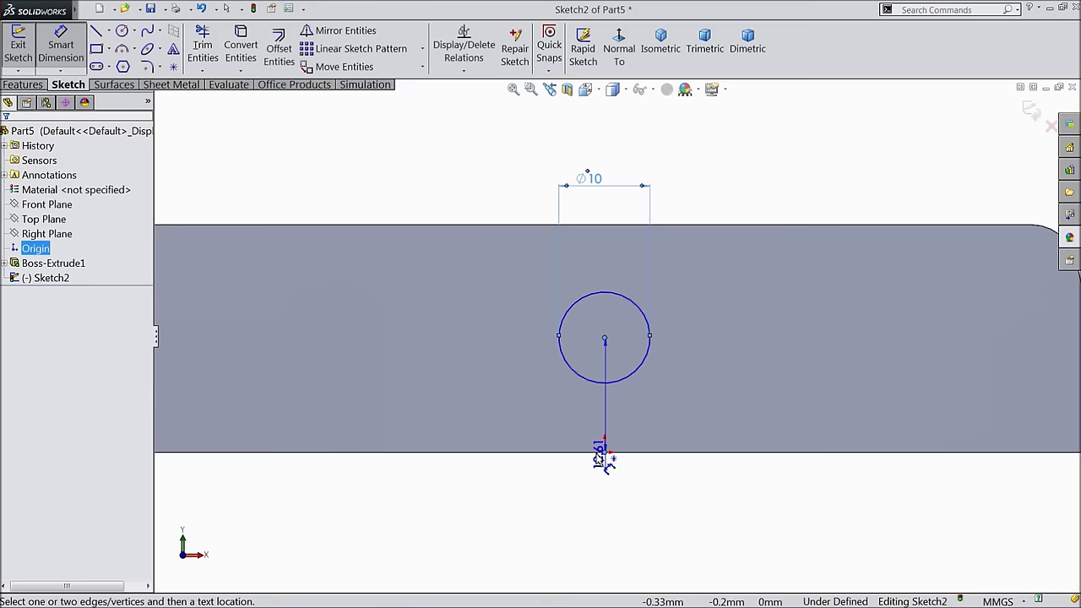
pyautogui.click(478, 397)
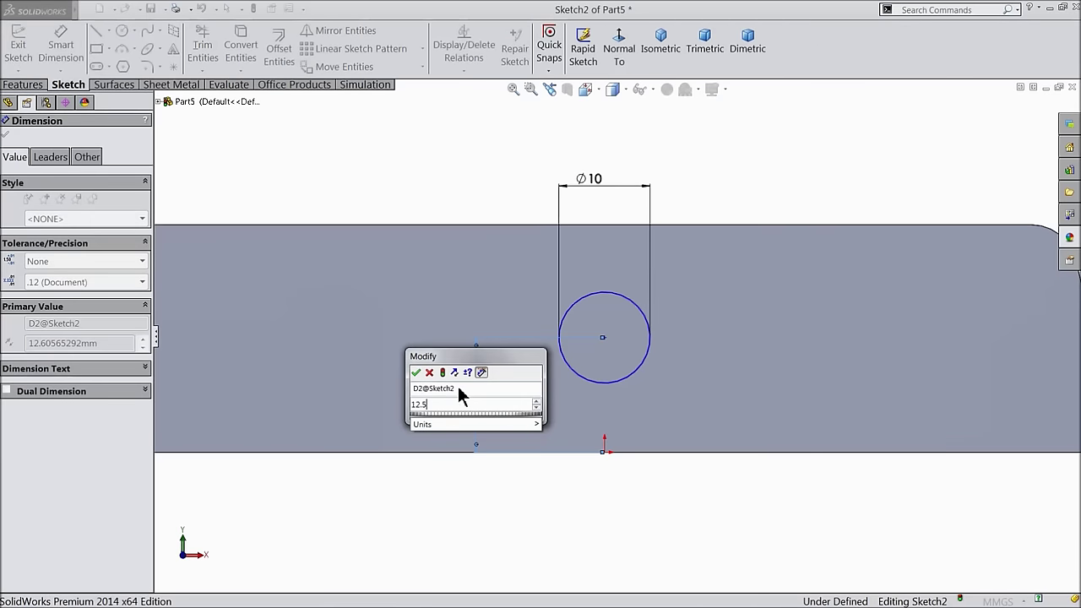
pyautogui.click(417, 373)
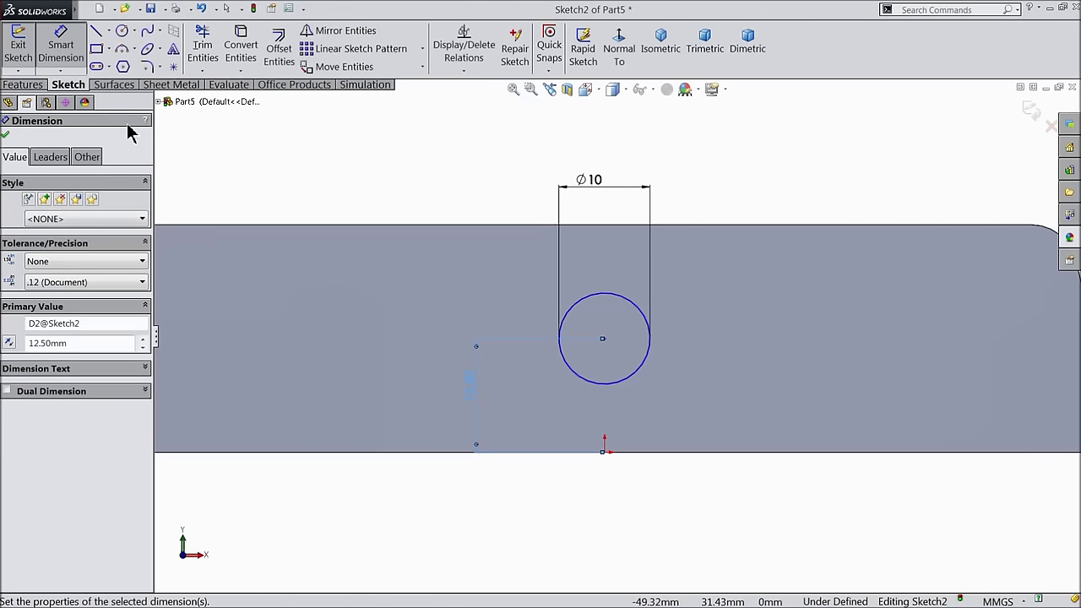
pyautogui.click(687, 185)
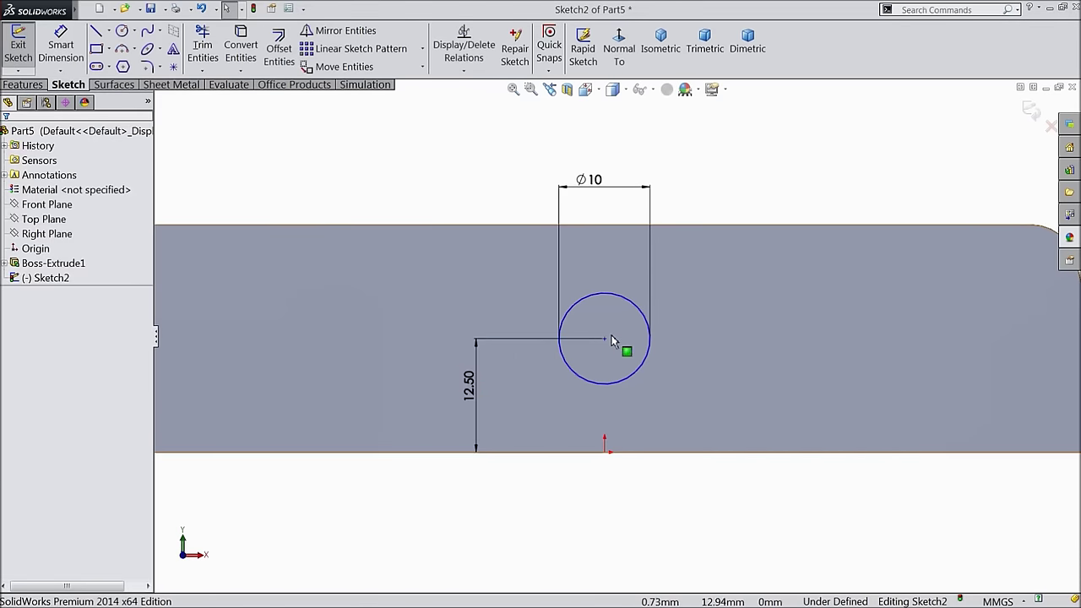
# - Add a Vertical relation between the circle's center and the origin
pyautogui.click(604, 340)
pyautogui.keyDown('ctrl'); pyautogui.click(605, 447); pyautogui.keyUp('ctrl')
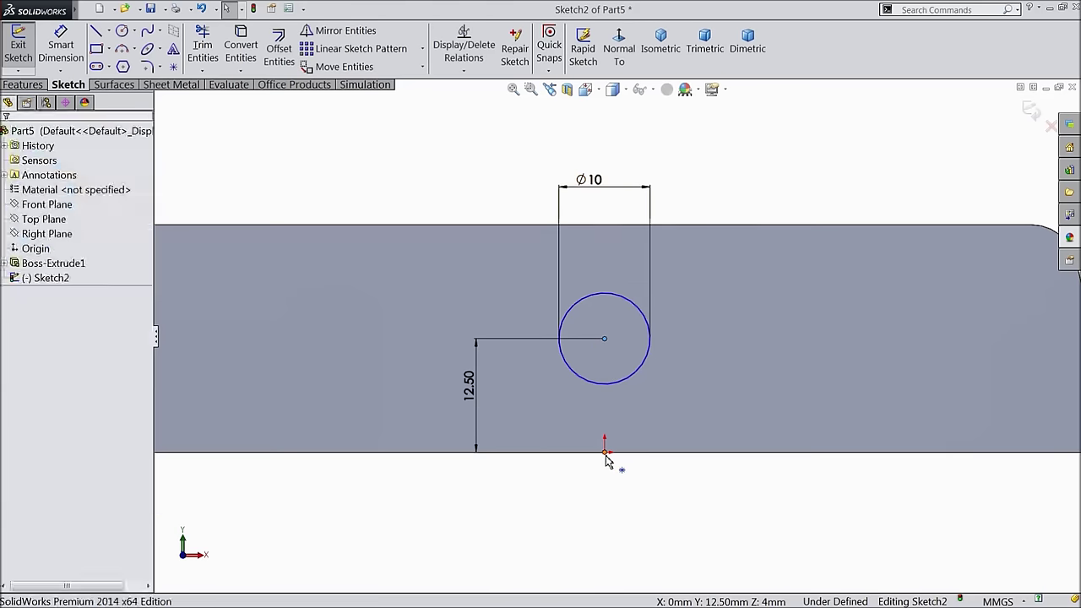
pyautogui.click(648, 408)
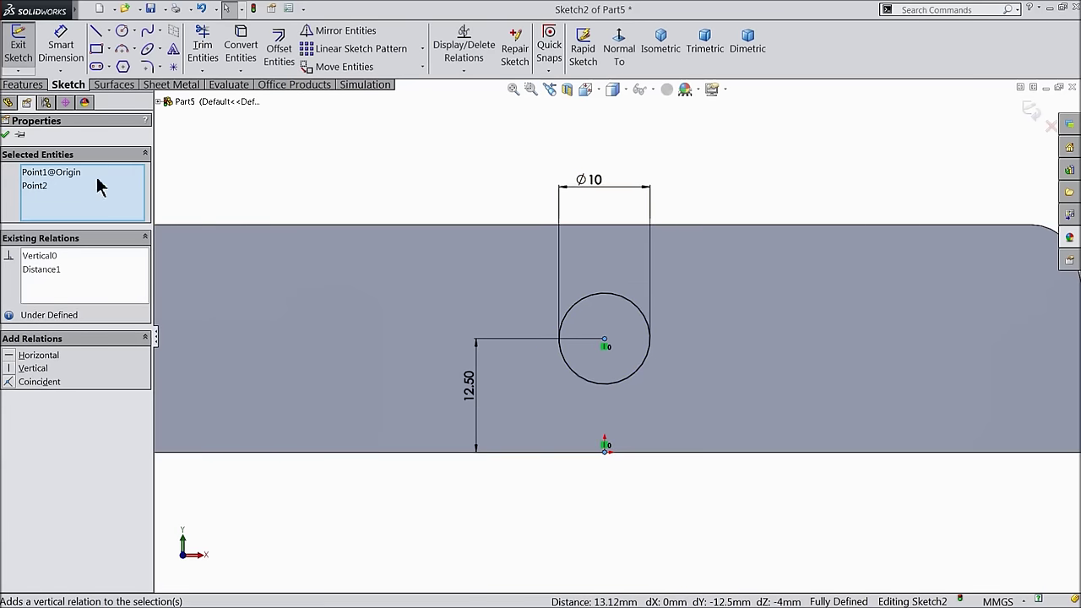
pyautogui.click(5, 136)
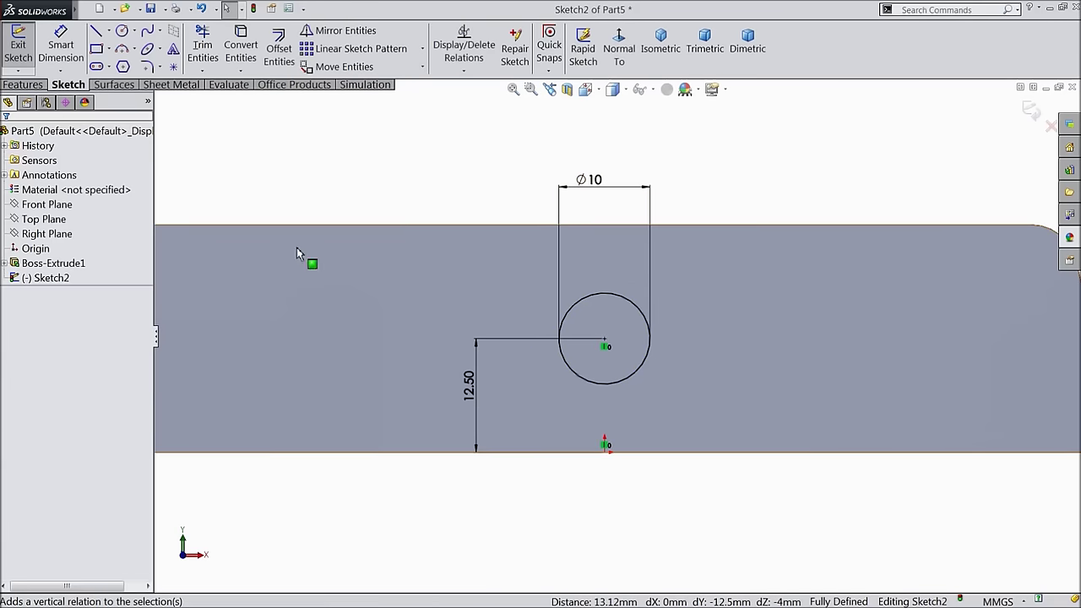
# - Cut-extrude the circle into the plate as a blind pocket 5 mm deep
pyautogui.click(25, 84)
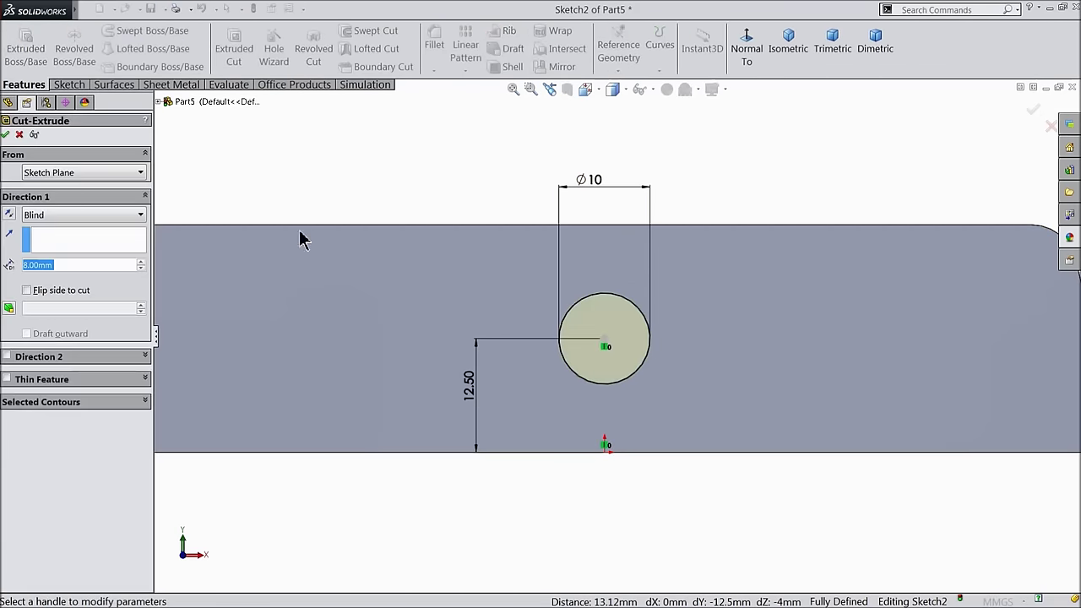
pyautogui.write('5')
pyautogui.press('Return')
pyautogui.moveTo(434, 176); pyautogui.dragTo(409, 229, button='middle')
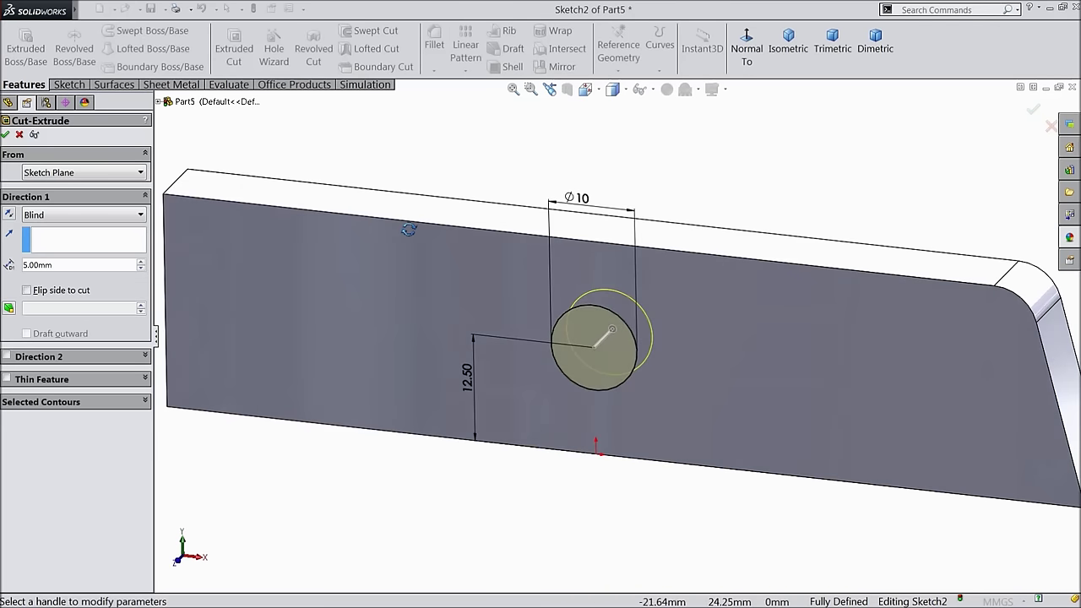
pyautogui.scroll(-3, 700, 367)
pyautogui.click(8, 135)
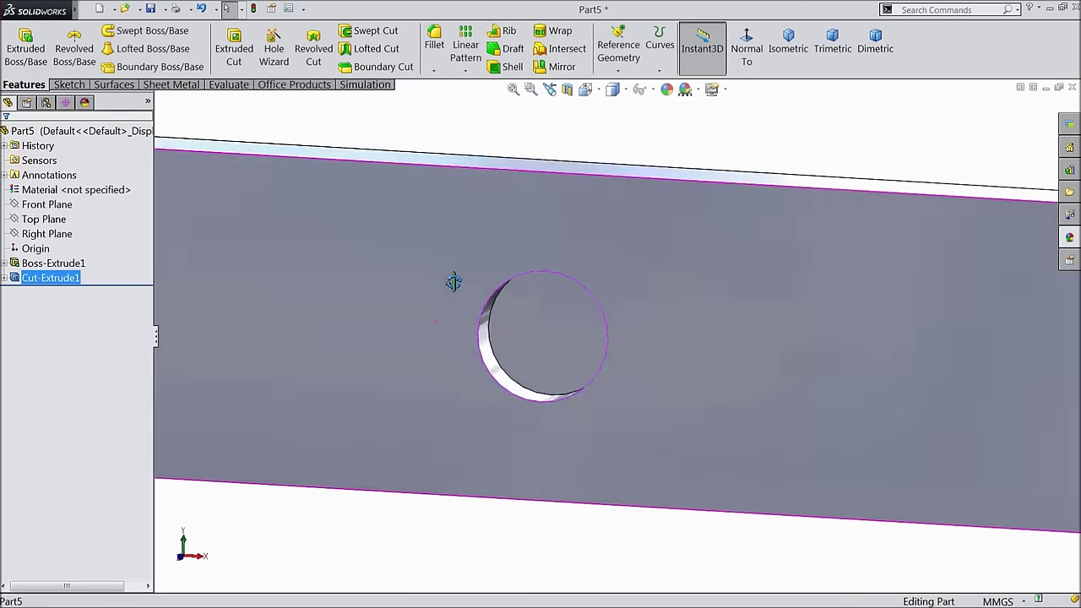
# - Start a linear pattern of the circular pocket along the plate's long upper edge with 8 mm spacing and 4 instances
pyautogui.moveTo(453, 282); pyautogui.dragTo(446, 332, button='middle')
pyautogui.press('f')
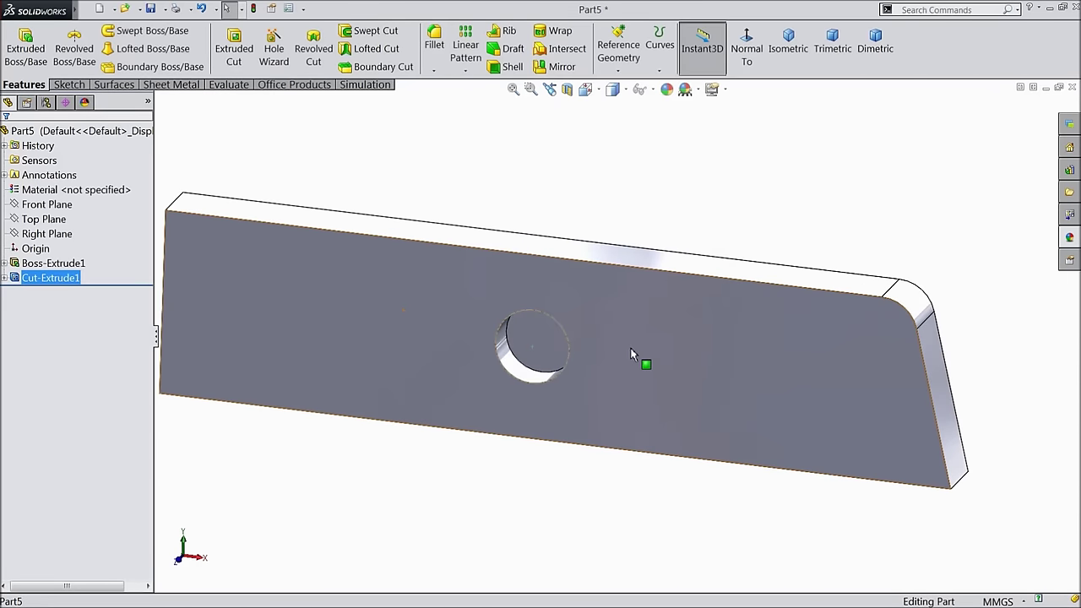
pyautogui.scroll(-2, 582, 366)
pyautogui.click(552, 370)
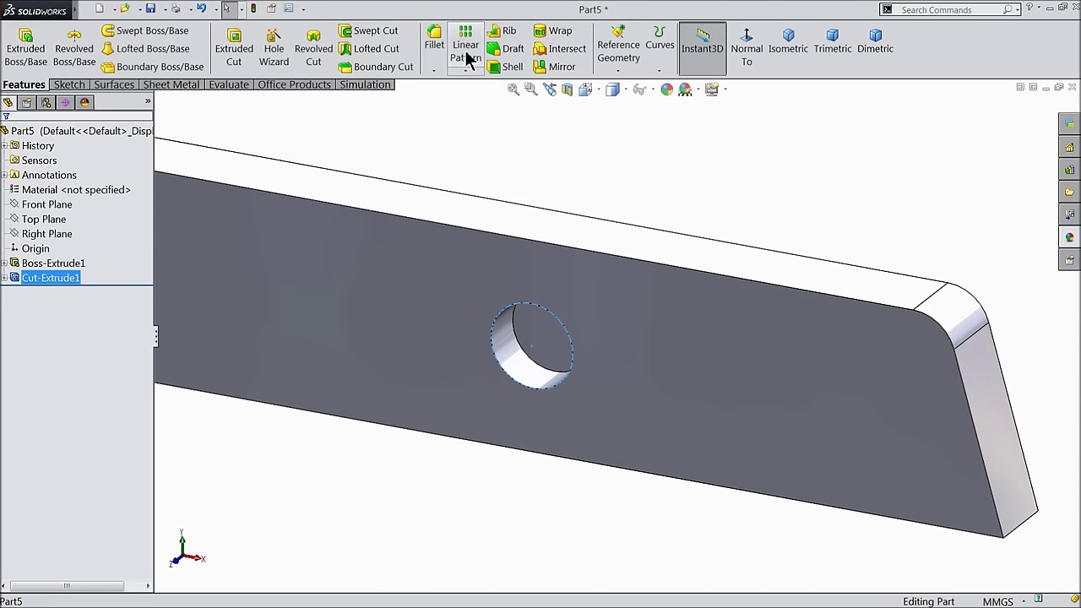
pyautogui.click(465, 52)
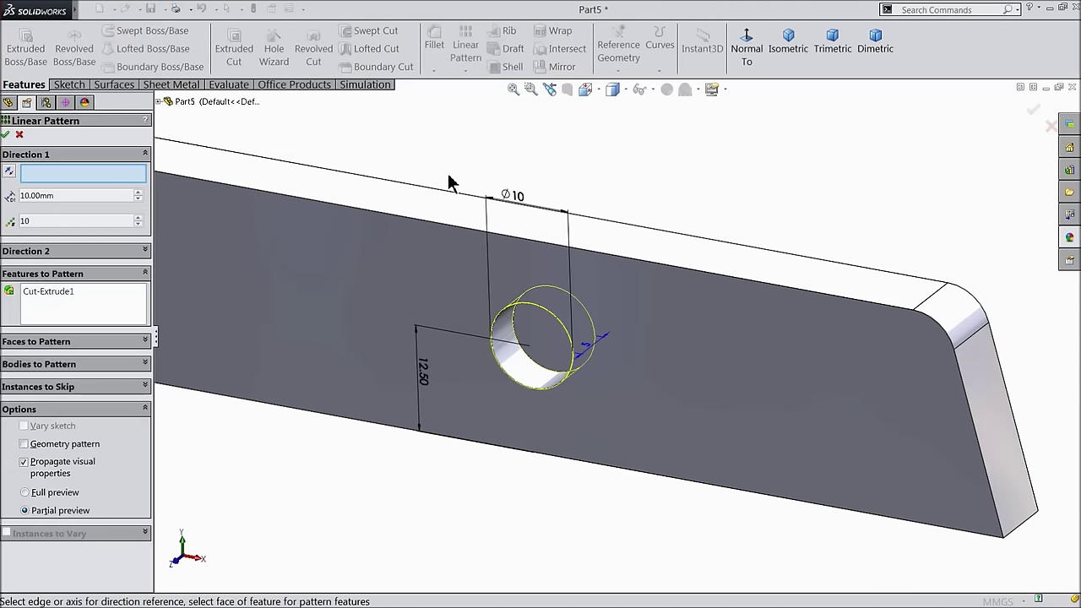
pyautogui.click(305, 202)
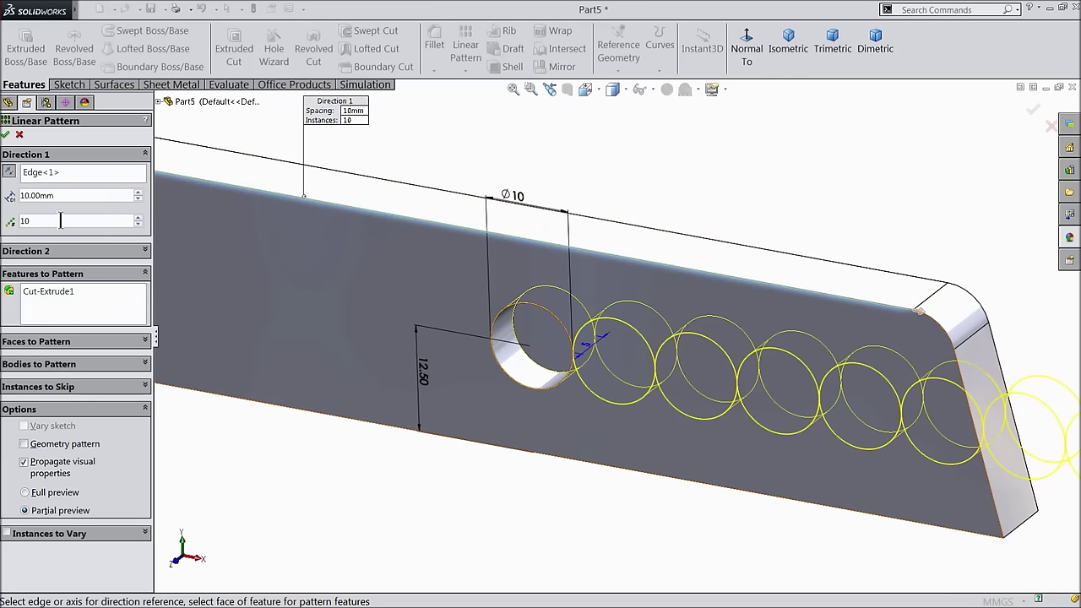
pyautogui.write('8')
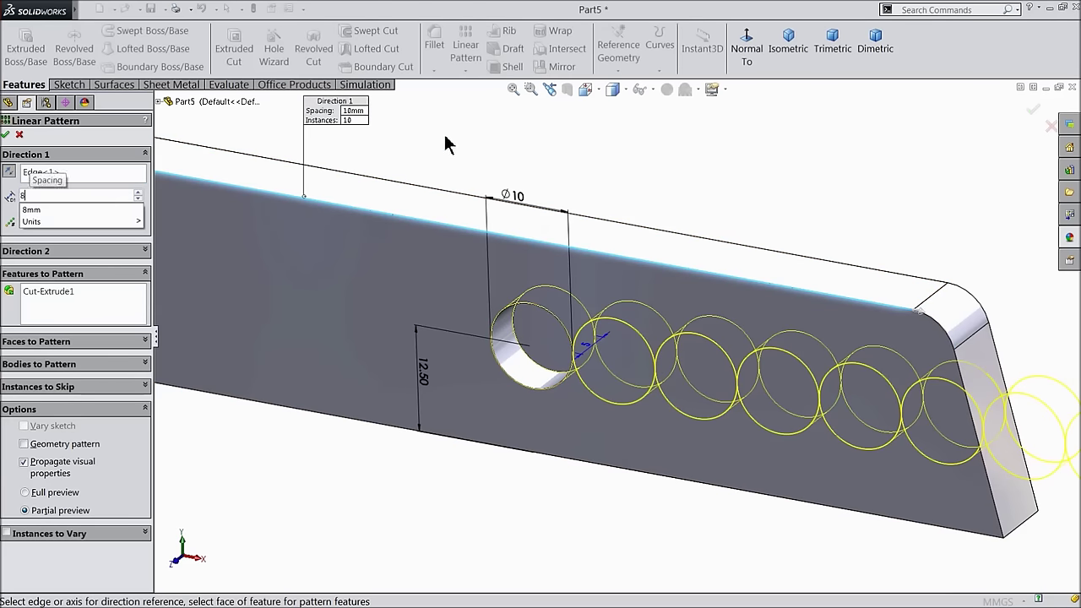
pyautogui.press('Return')
pyautogui.write('4')
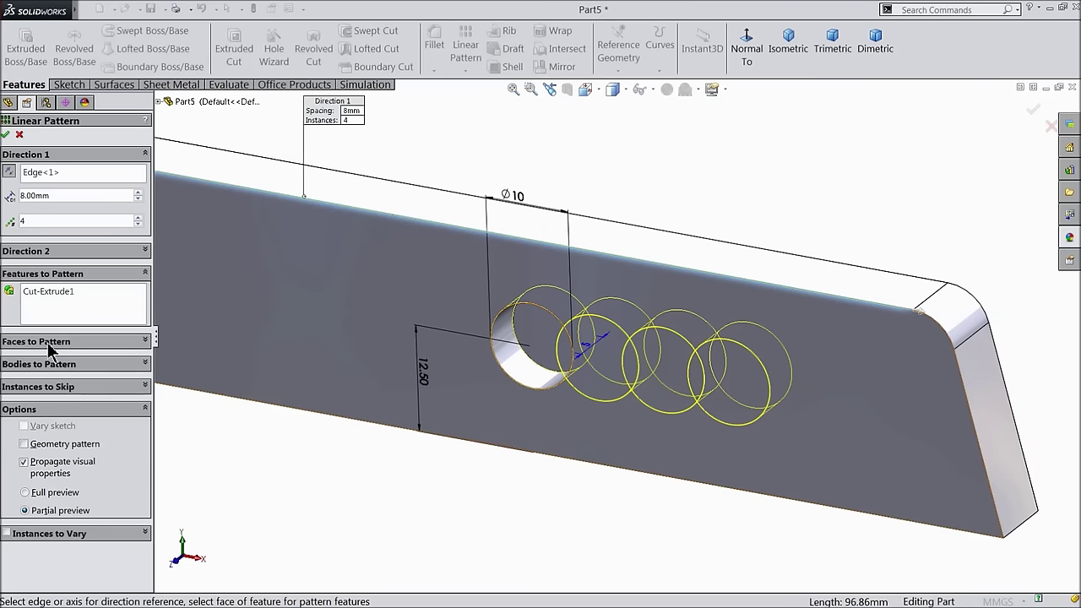
# - Add an opposite second direction along the rear upper edge with 8 mm spacing and 4 instances, patterning the seed only
pyautogui.click(148, 253)
pyautogui.press('f')
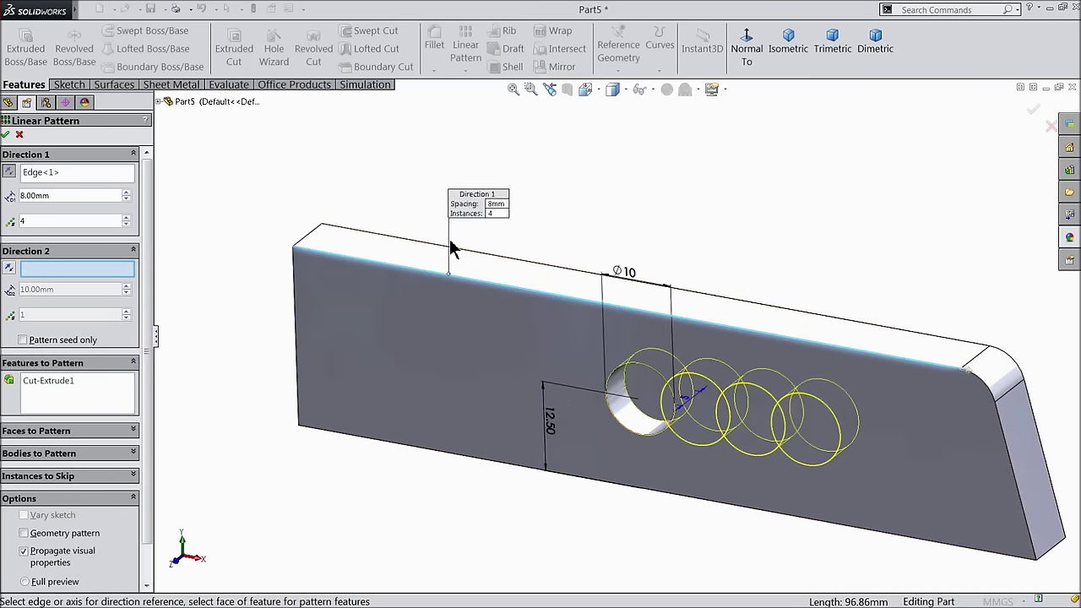
pyautogui.click(517, 266)
pyautogui.scroll(-2, 719, 399)
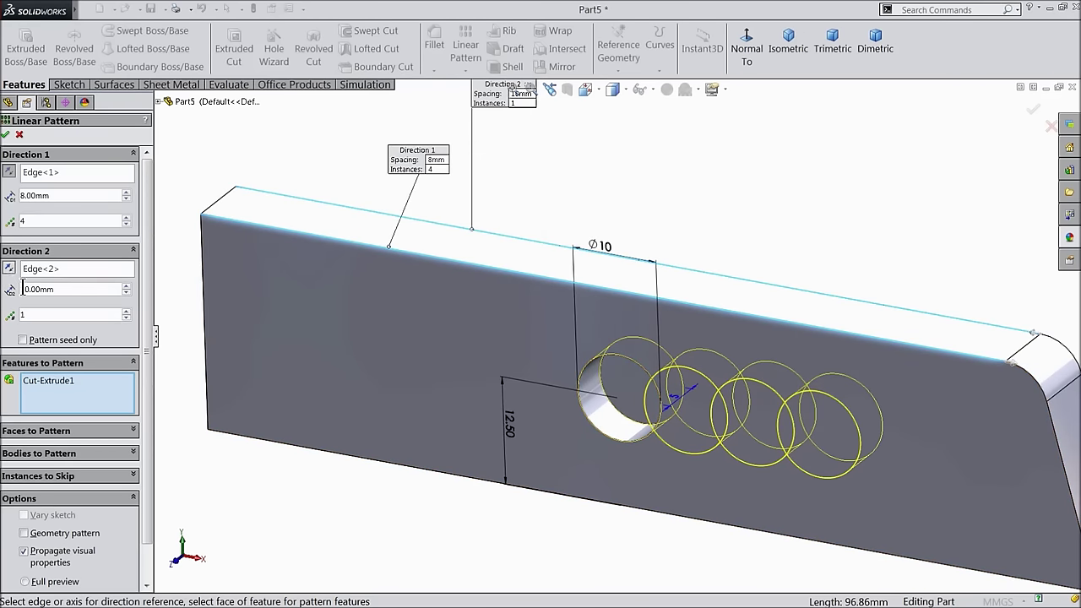
pyautogui.moveTo(59, 290); pyautogui.dragTo(14, 285)
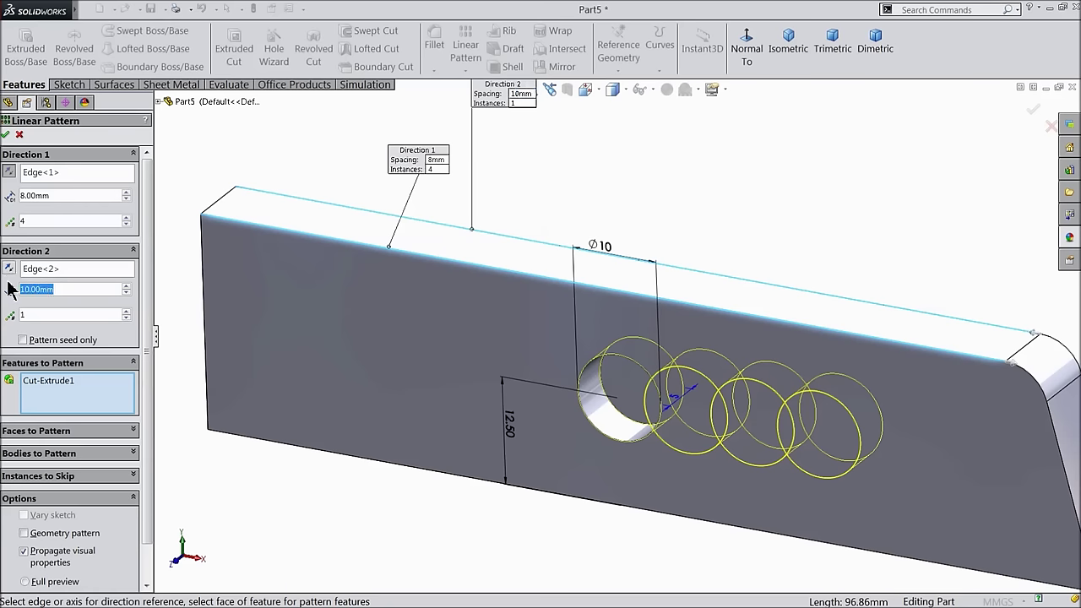
pyautogui.write('8')
pyautogui.press('Return')
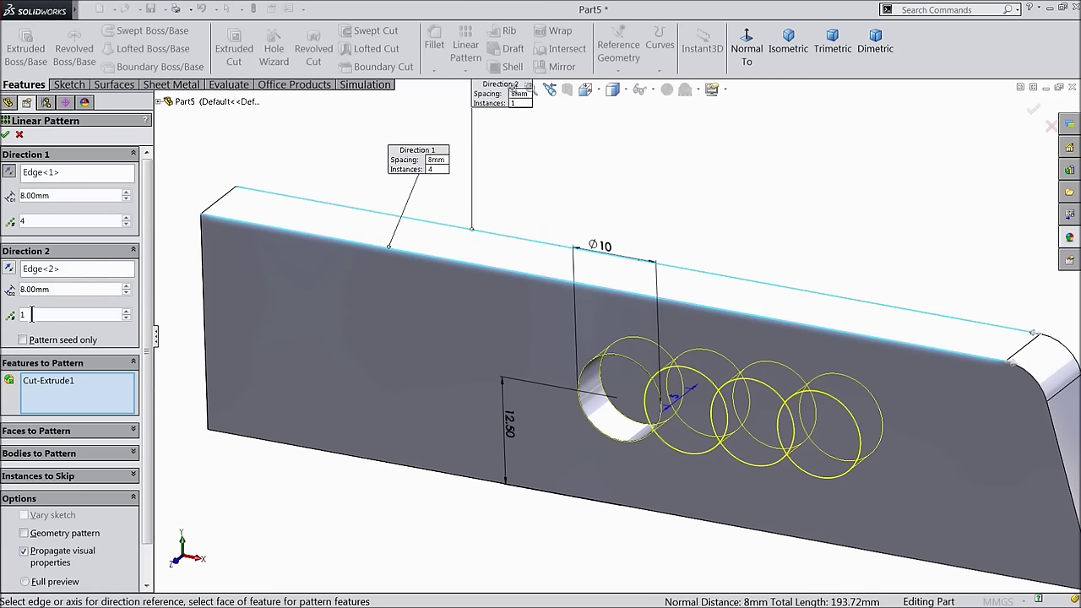
pyautogui.write('4')
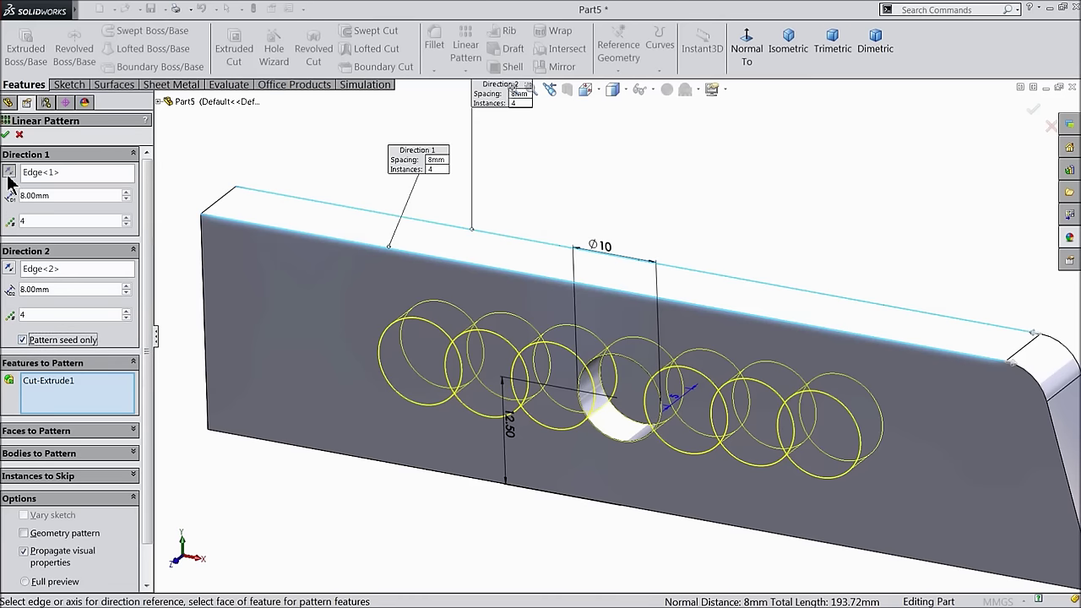
pyautogui.click(6, 135)
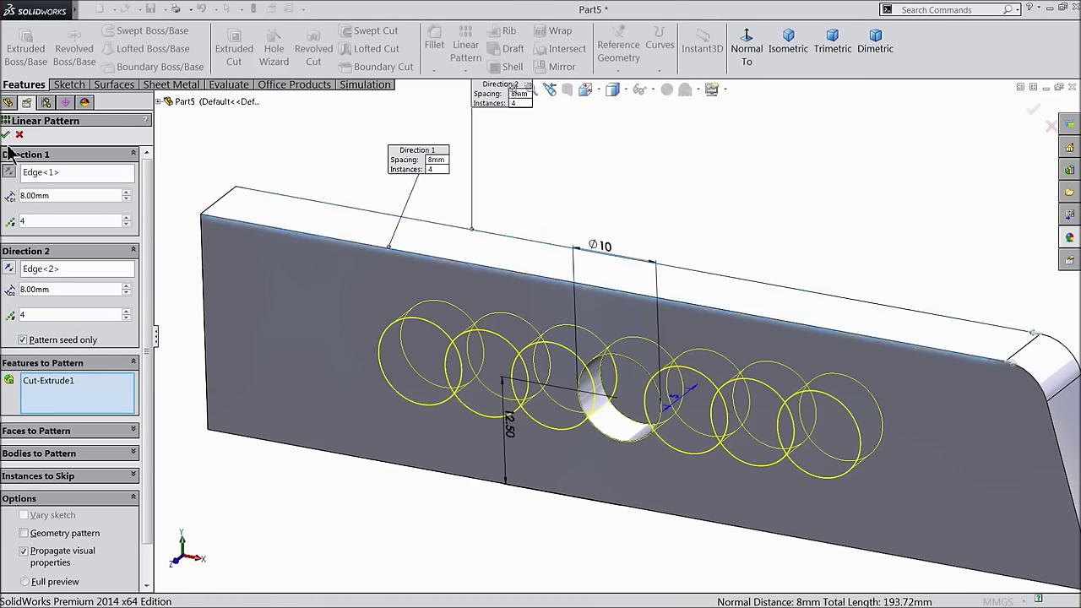
# - Colour the whole plate part bright green with RGB 0, 255, 0
pyautogui.moveTo(362, 350); pyautogui.dragTo(456, 418, button='middle')
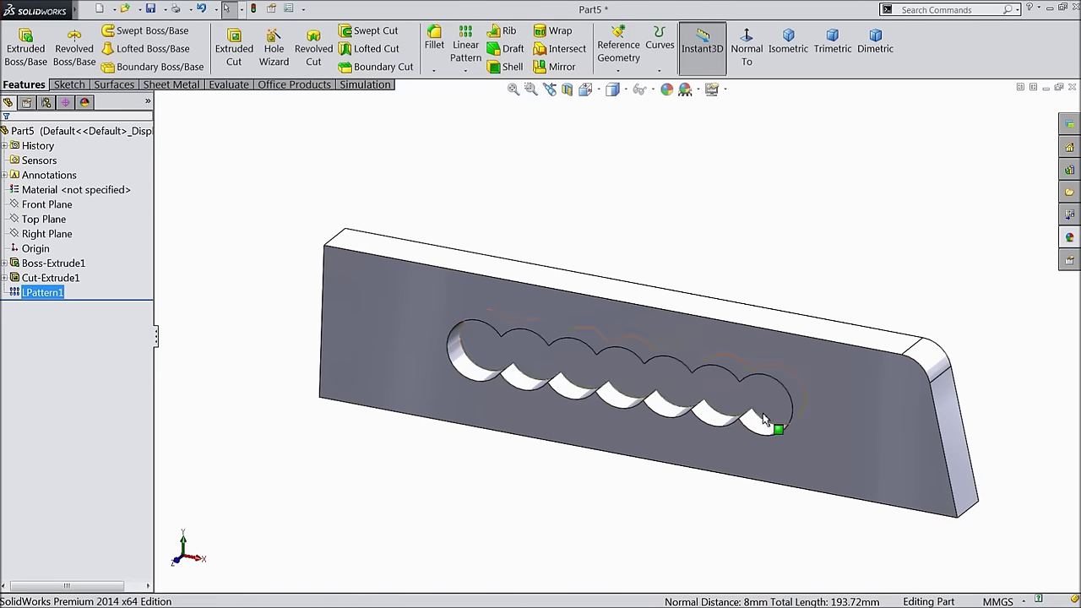
pyautogui.click(91, 131)
pyautogui.click(665, 93)
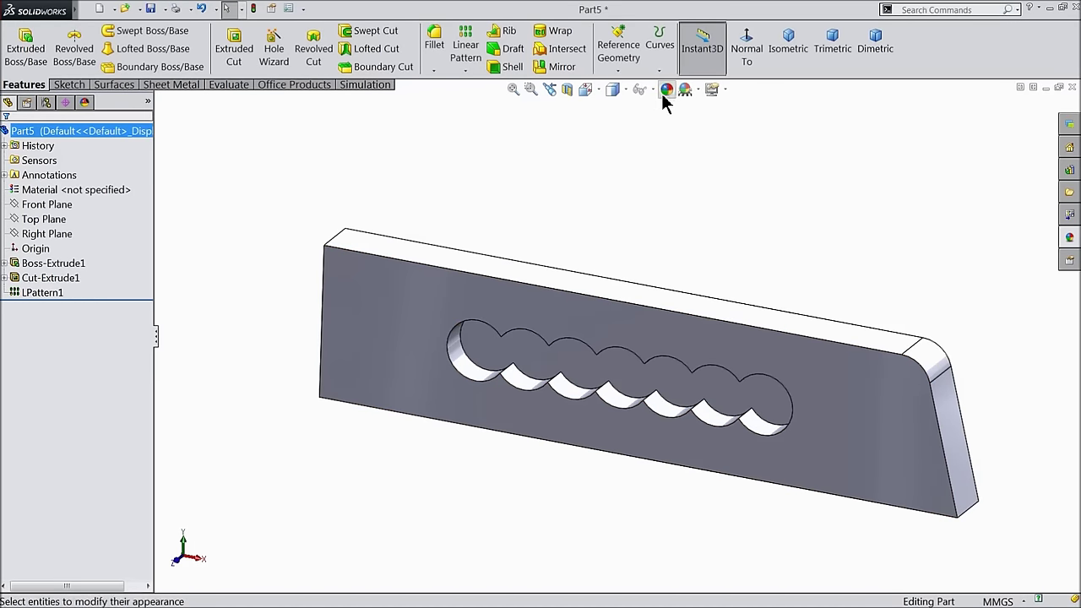
pyautogui.click(68, 418)
pyautogui.moveTo(279, 384)
pyautogui.mouseDown(button='middle')
pyautogui.moveTo(273, 362)
pyautogui.moveTo(261, 381)
pyautogui.moveTo(278, 381)
pyautogui.mouseUp(button='middle')
pyautogui.scroll(2, 607, 384)
pyautogui.scroll(-1, 606, 383)
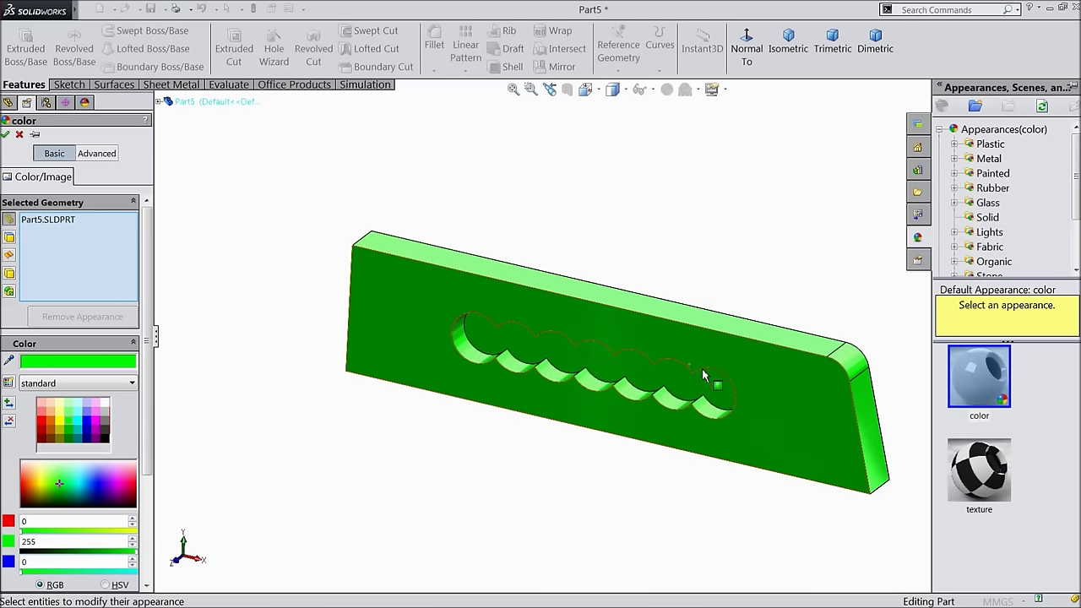
pyautogui.click(6, 135)
# - Save the part as 4.Ram in the Whitworth-quick return mechanism folder
pyautogui.hotkey('ctrl', 's')
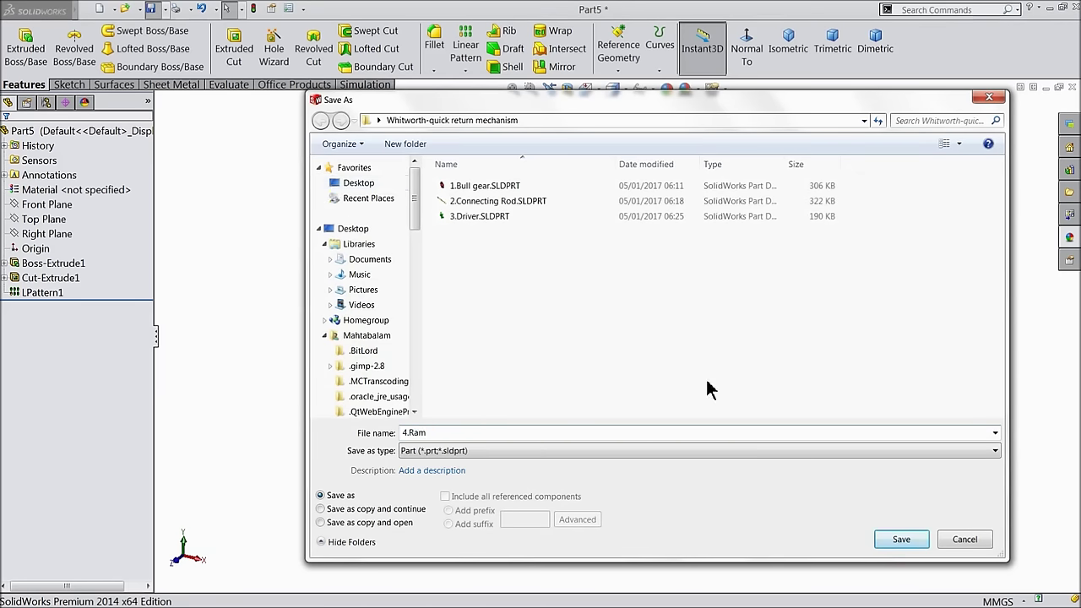
pyautogui.click(899, 542)
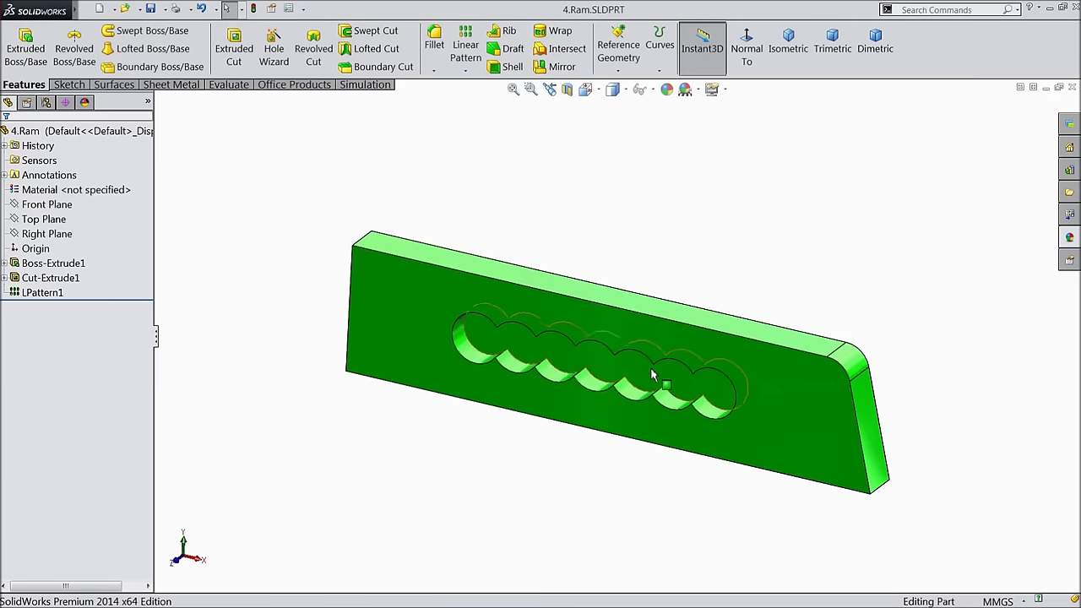
pyautogui.moveTo(629, 398)
pyautogui.mouseDown(button='middle')
pyautogui.moveTo(651, 261)
pyautogui.moveTo(616, 386)
pyautogui.mouseUp(button='middle')
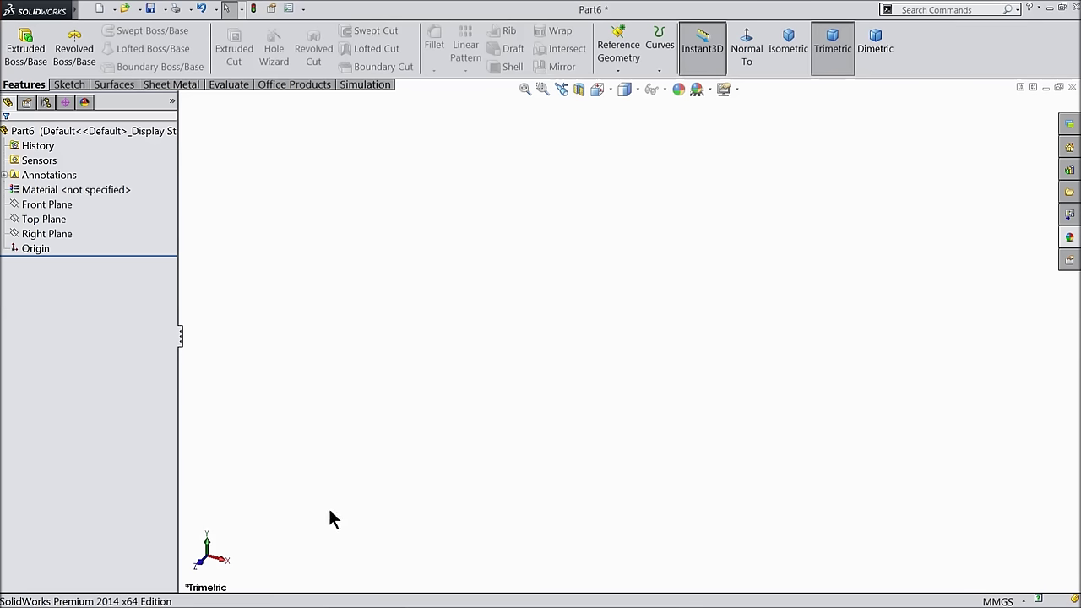
# - Sketch a circle about 139 mm in diameter on the Front Plane, centred on the origin
pyautogui.click(44, 207)
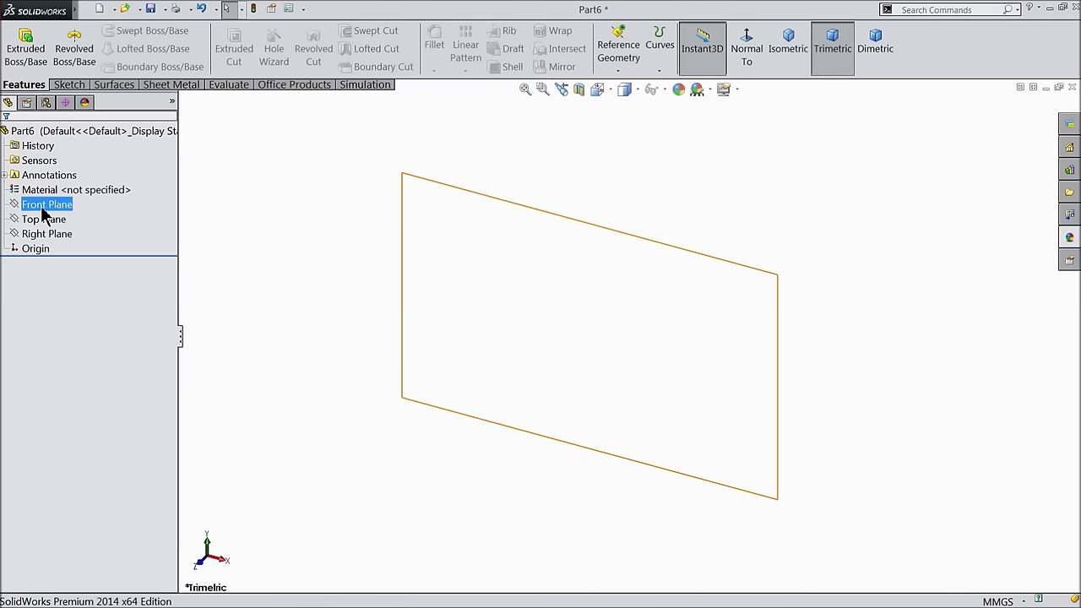
pyautogui.click(39, 179)
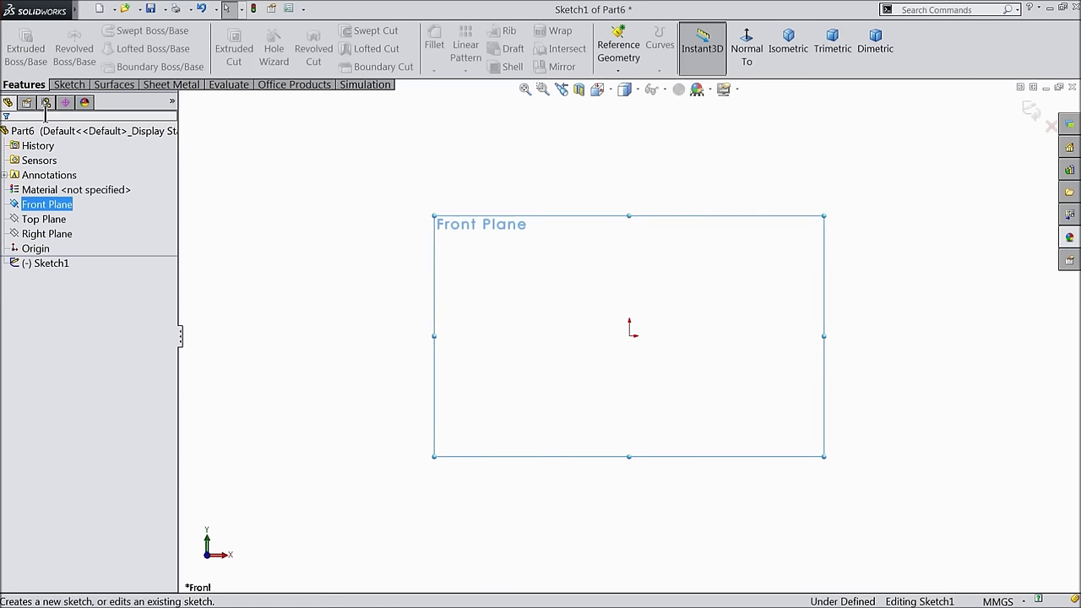
pyautogui.click(68, 87)
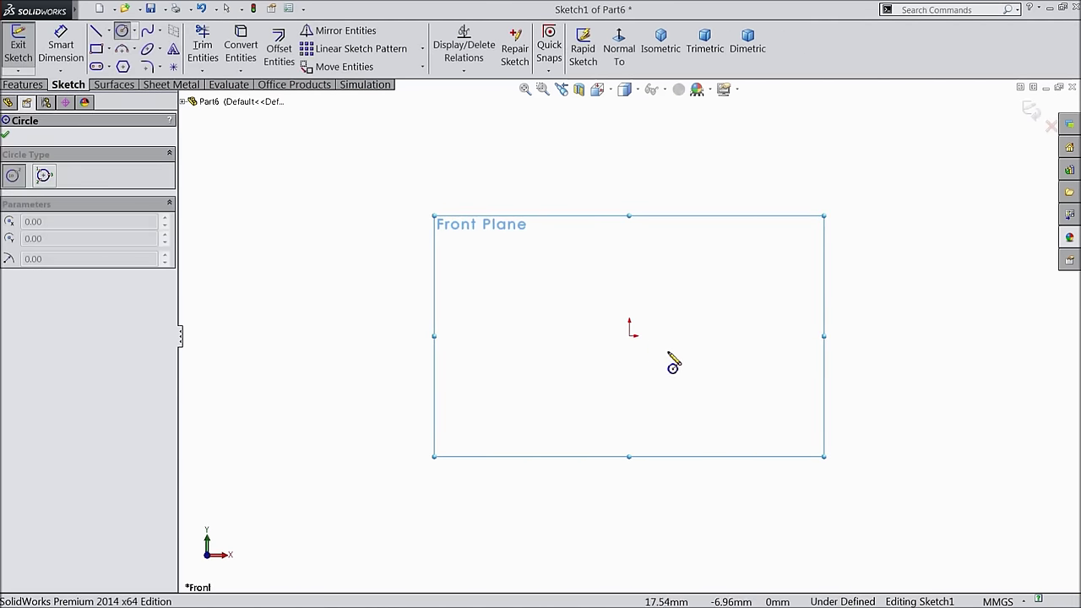
pyautogui.click(630, 332)
pyautogui.click(483, 297)
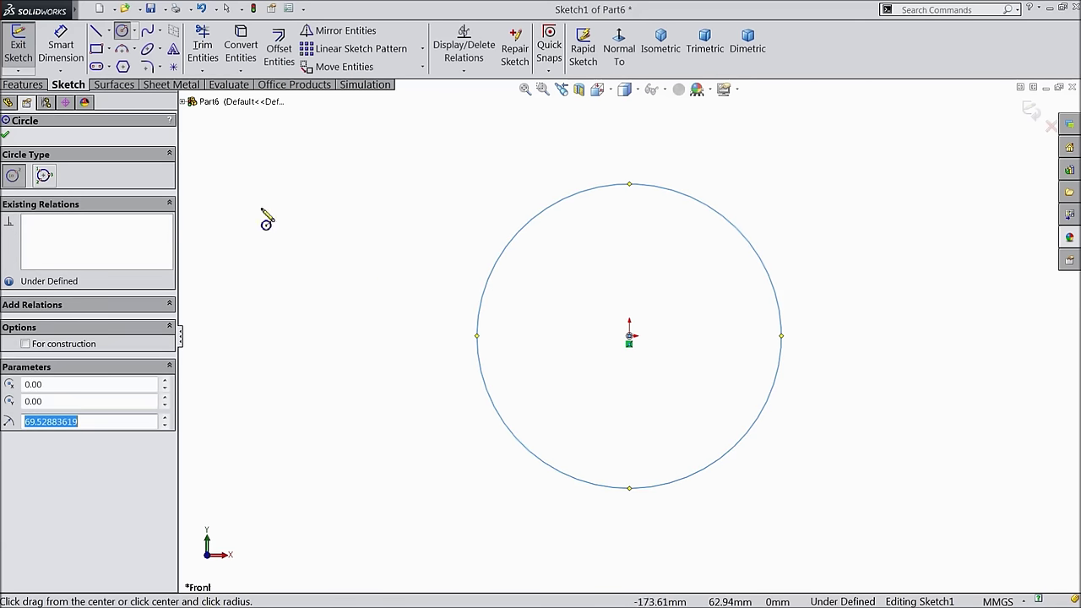
# - Dimension the circle's diameter at 50 mm, placing the dimension beside the circle
pyautogui.click(61, 46)
pyautogui.click(481, 322)
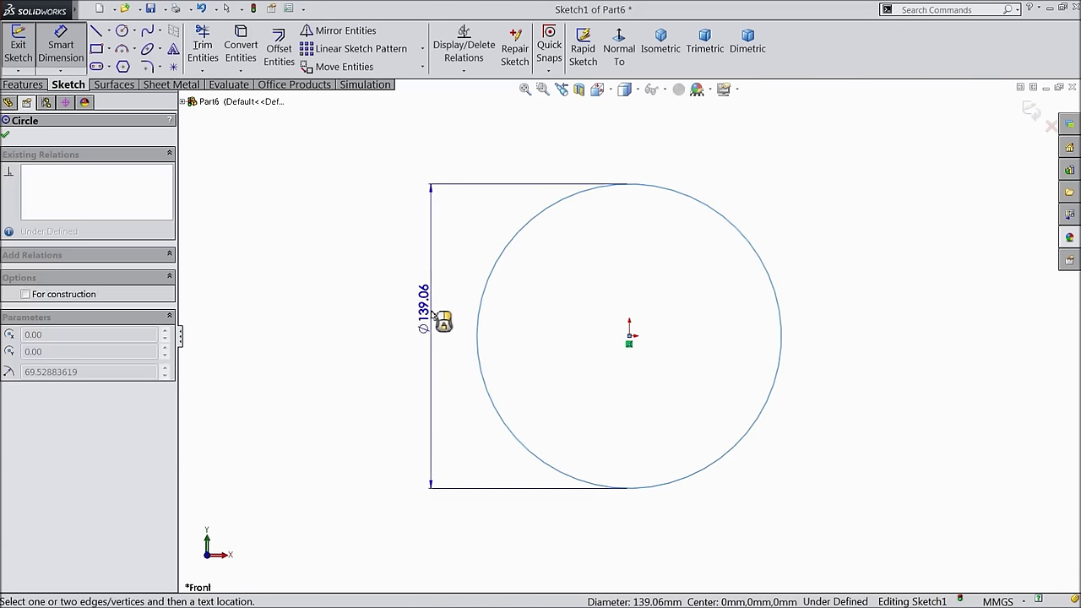
pyautogui.click(442, 320)
pyautogui.write('50')
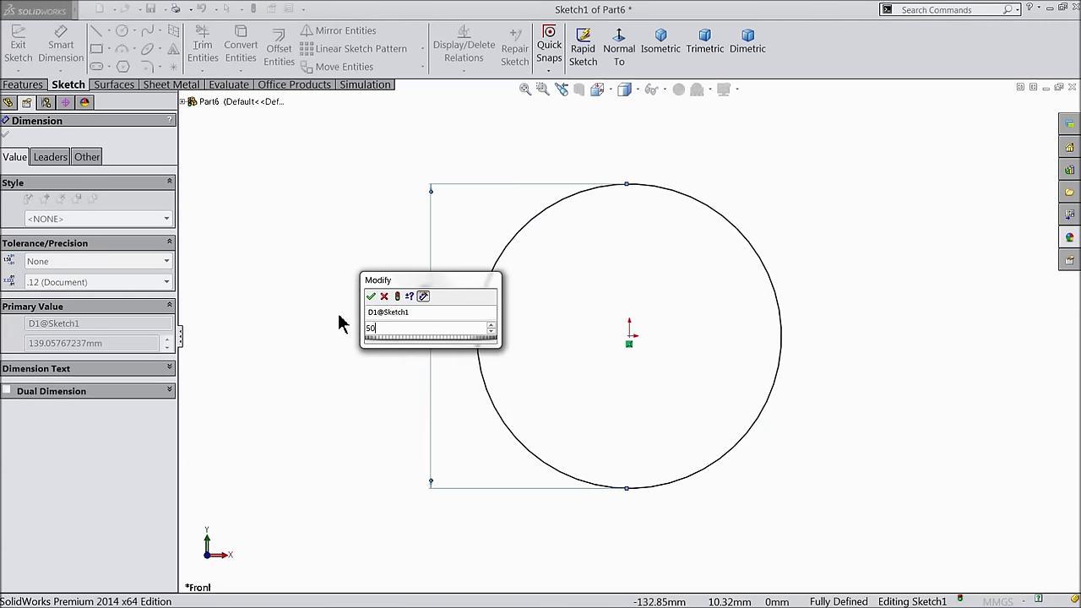
pyautogui.click(370, 296)
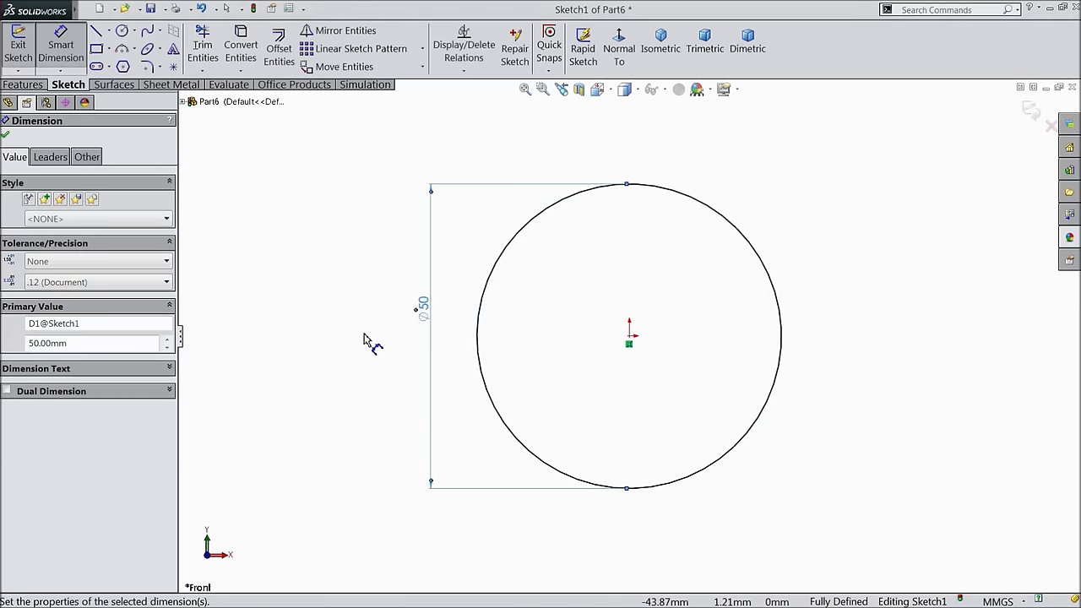
pyautogui.click(5, 134)
# - Extrude the circle as a blind boss, 10 mm in the first direction and 14 mm in the second
pyautogui.click(24, 85)
pyautogui.click(34, 57)
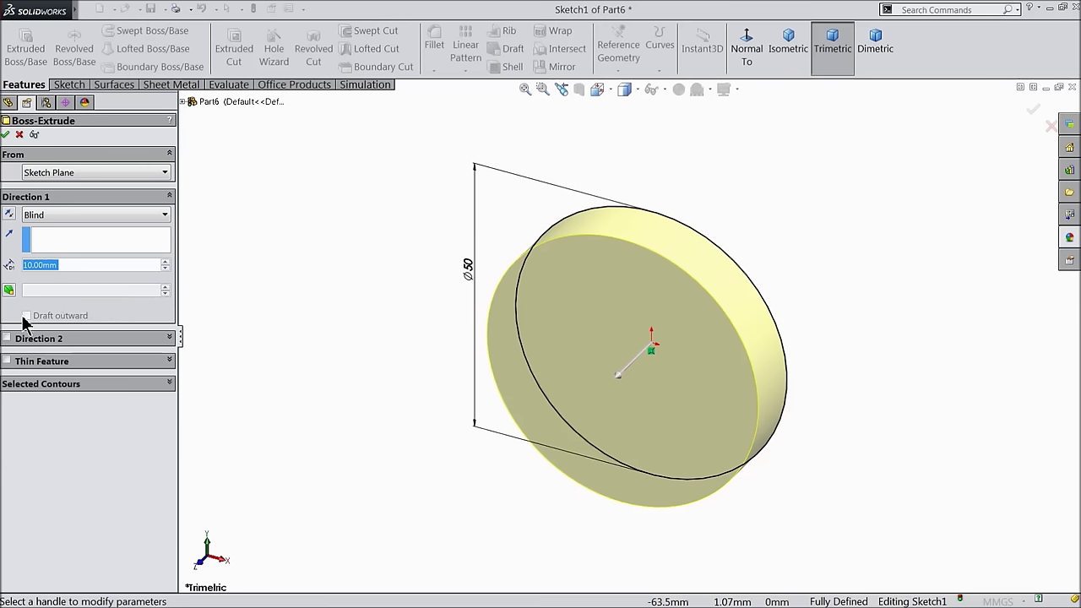
pyautogui.click(8, 338)
pyautogui.write('14')
pyautogui.press('Return')
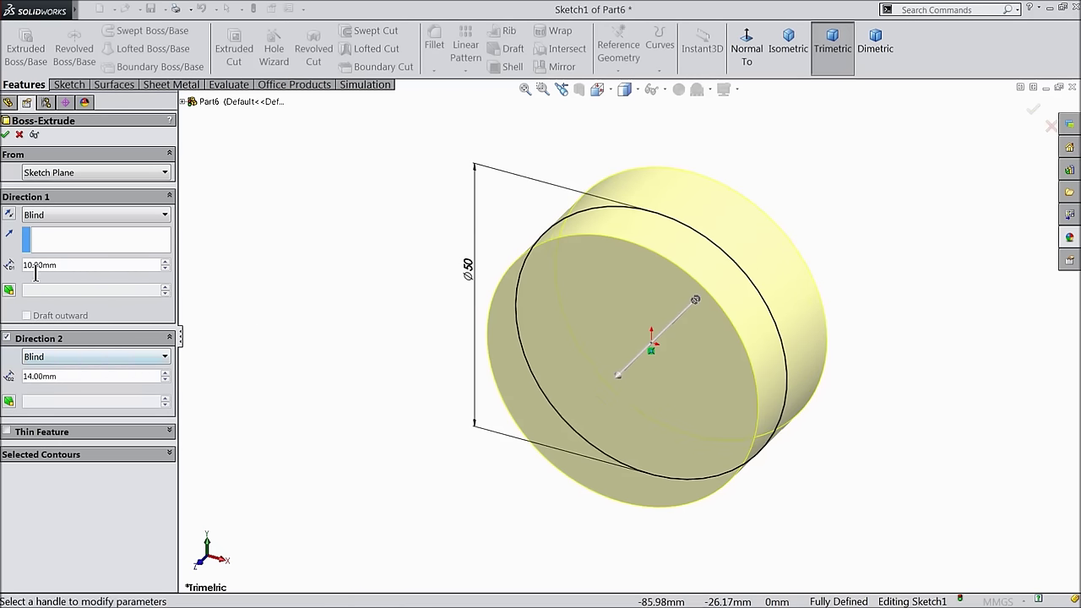
pyautogui.click(7, 135)
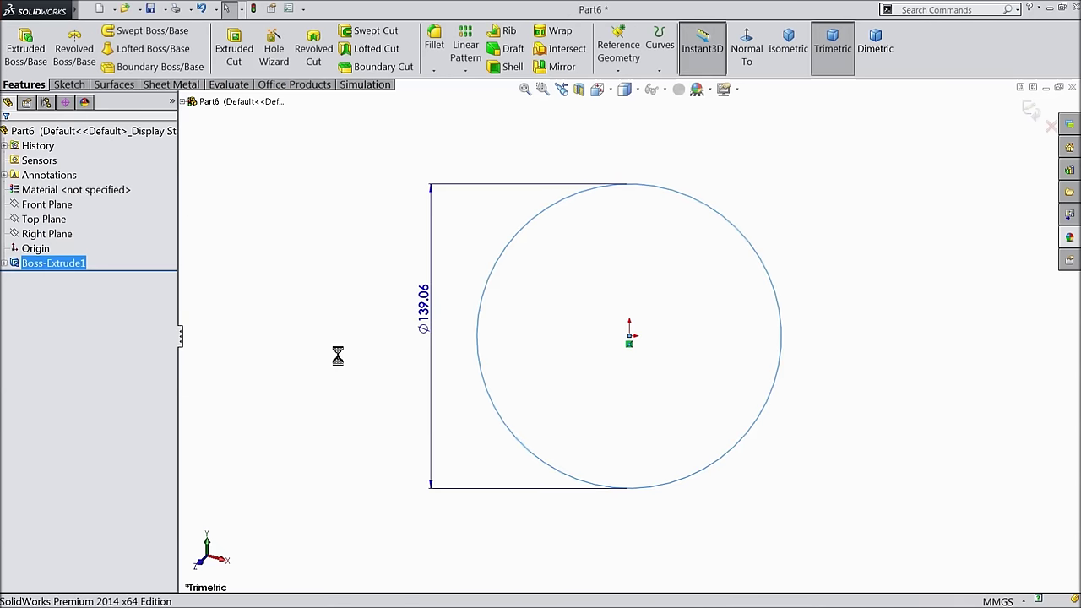
# - Colour the whole cylinder part teal with RGB 0, 180, 192
pyautogui.click(79, 137)
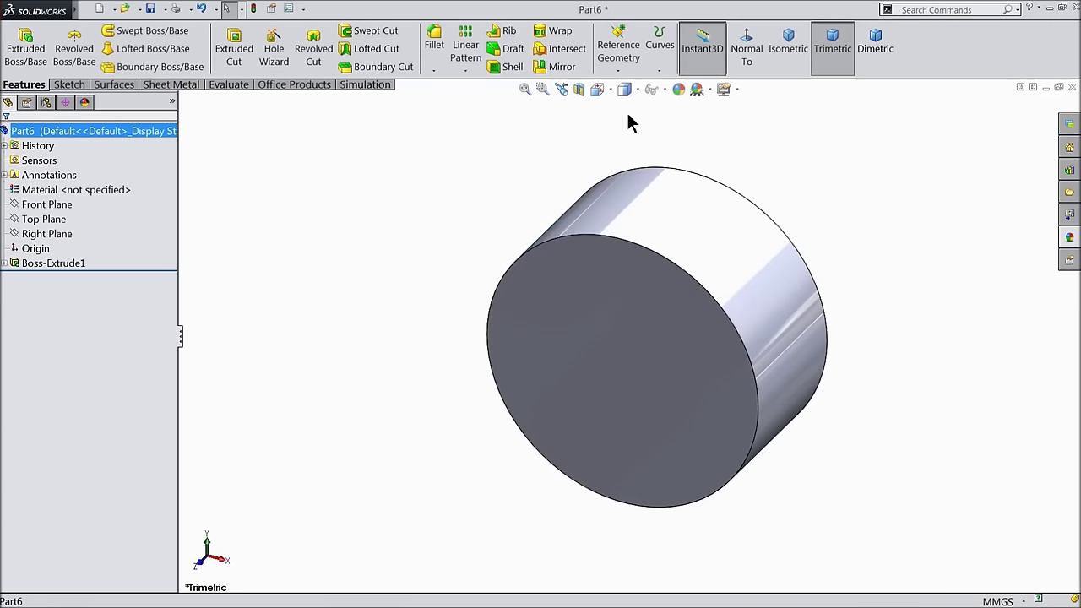
pyautogui.click(679, 89)
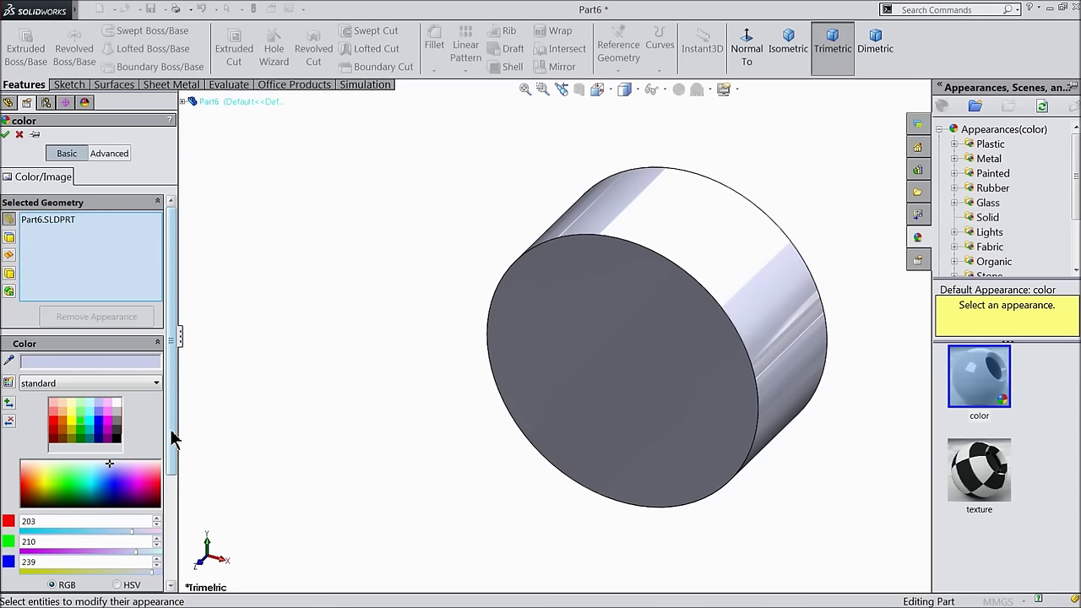
pyautogui.moveTo(174, 434); pyautogui.dragTo(169, 470)
pyautogui.click(95, 378)
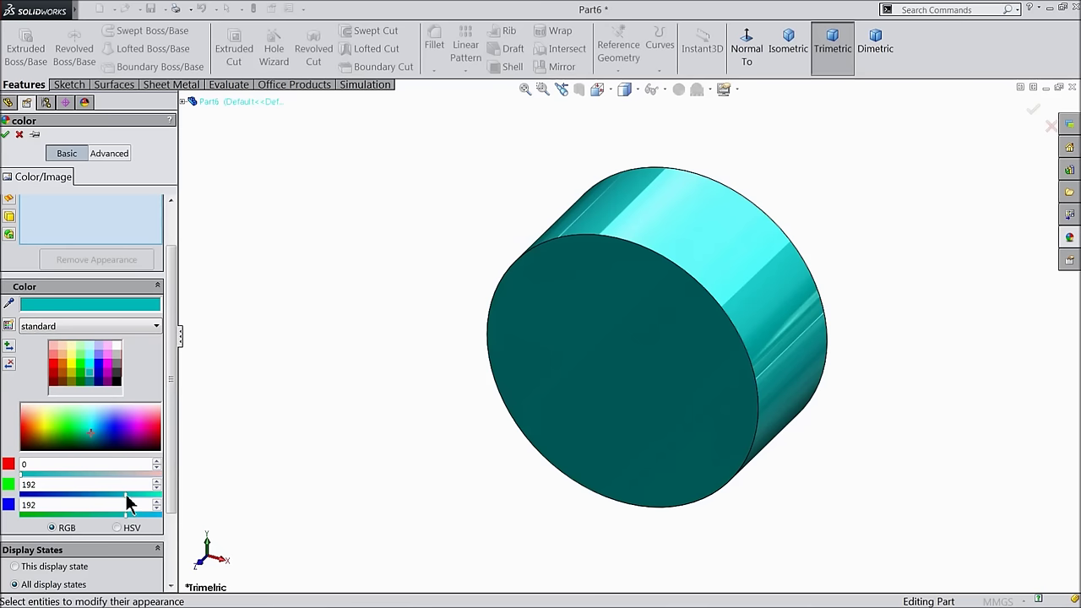
pyautogui.moveTo(118, 497); pyautogui.dragTo(116, 497)
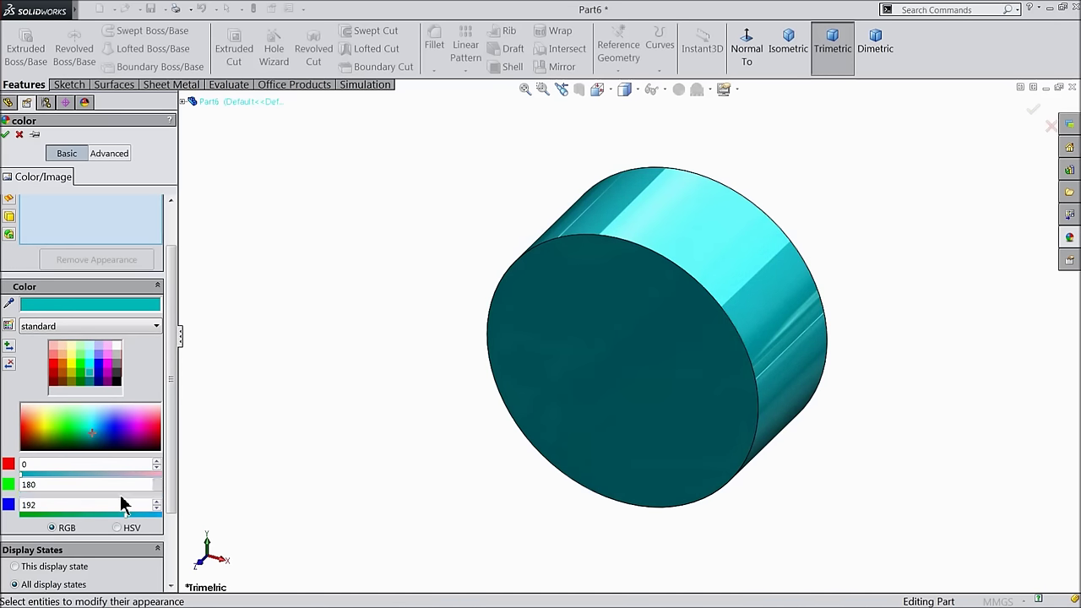
pyautogui.click(6, 135)
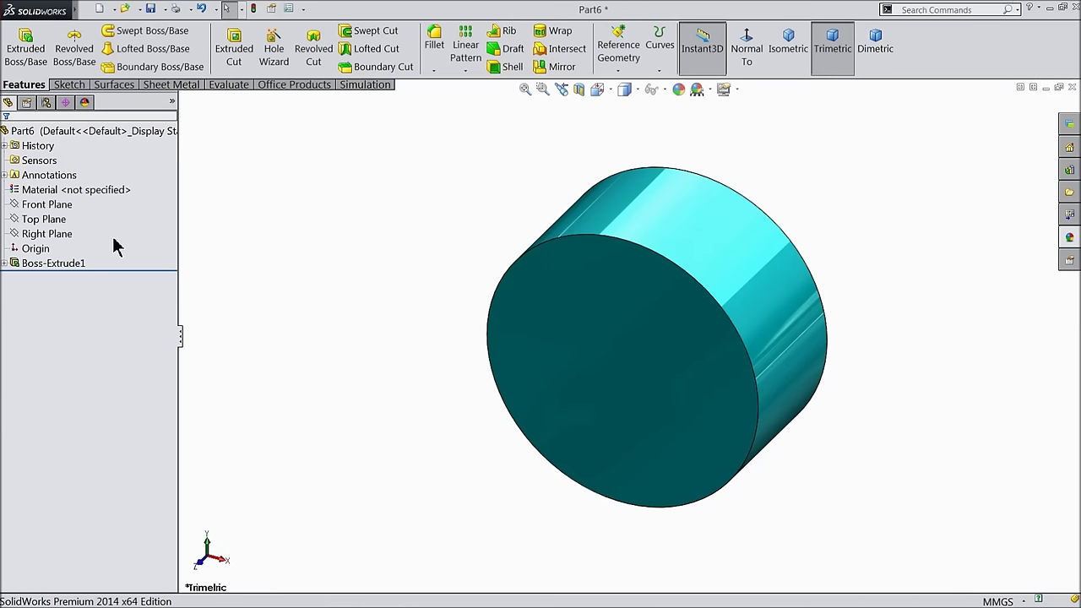
# - Sketch a circle about 139 mm in diameter on the cylinder's front face, centred on the origin
pyautogui.click(583, 332)
pyautogui.click(617, 285)
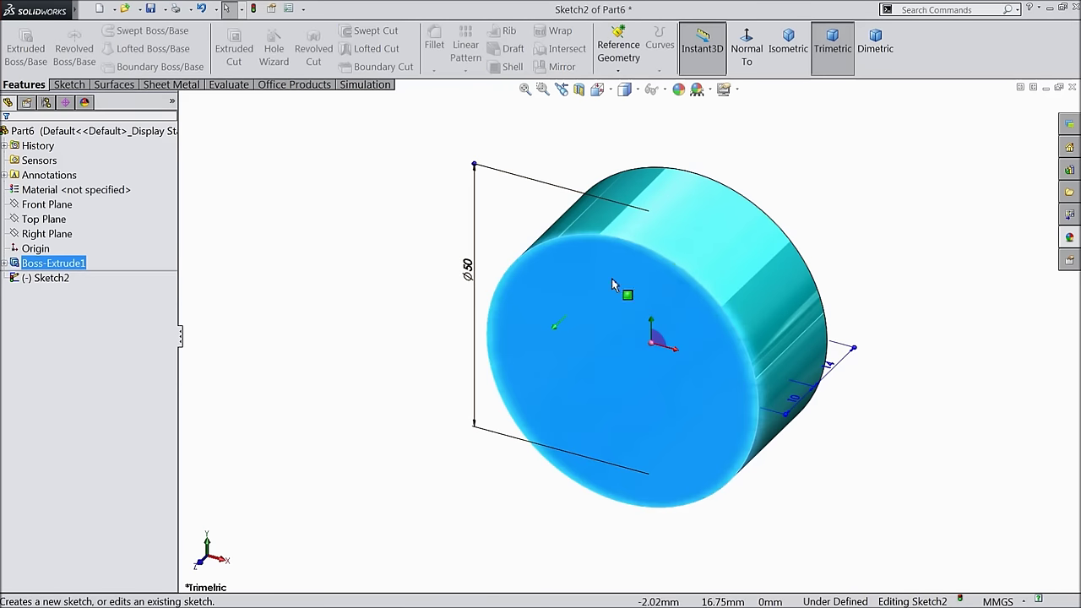
pyautogui.click(753, 61)
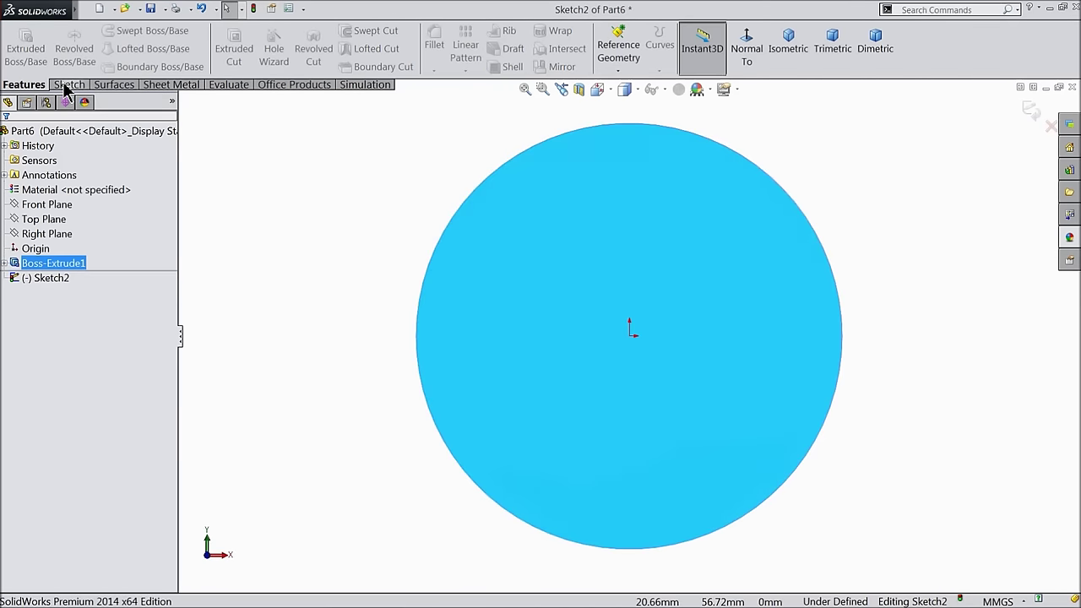
pyautogui.click(70, 85)
pyautogui.click(122, 32)
pyautogui.scroll(-3, 671, 352)
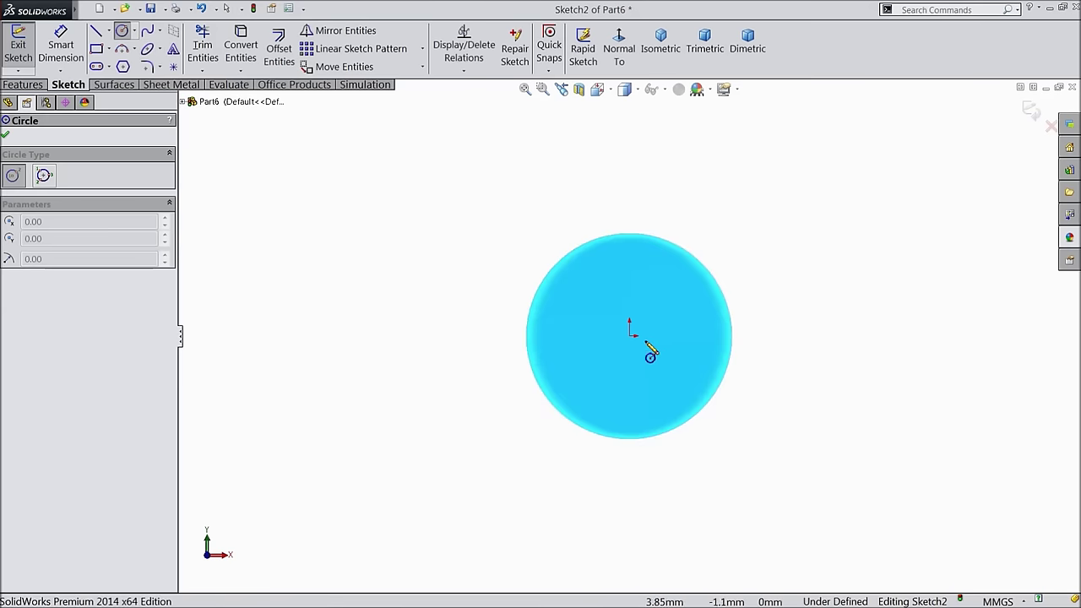
pyautogui.click(629, 335)
pyautogui.click(375, 247)
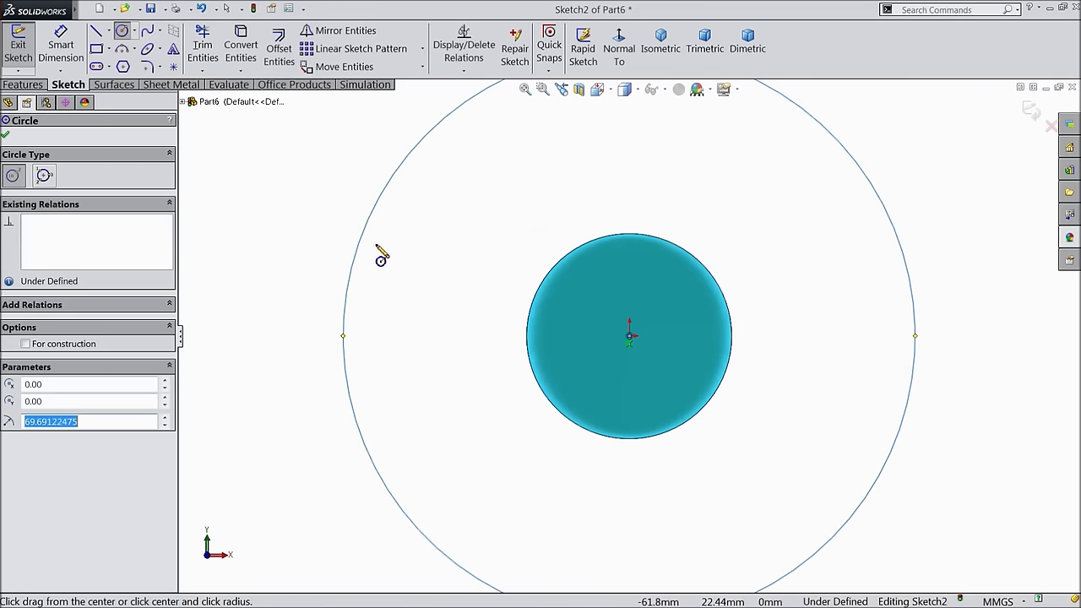
# - Dimension the large circle's diameter at 125 mm, placing the dimension beside the circle
pyautogui.scroll(-2, 380, 251)
pyautogui.click(66, 52)
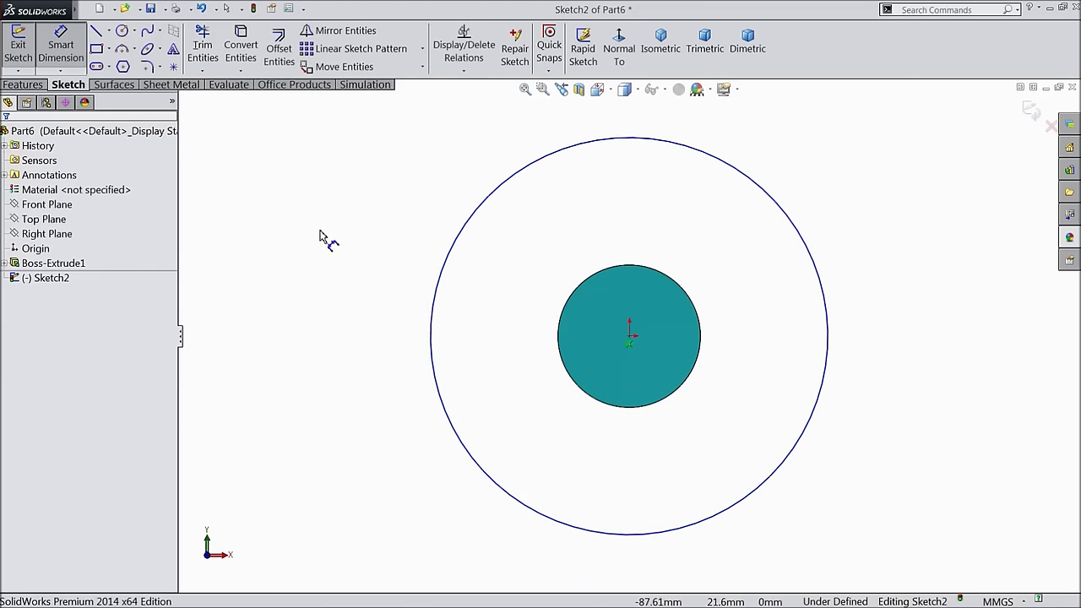
pyautogui.click(433, 323)
pyautogui.click(380, 315)
pyautogui.write('125')
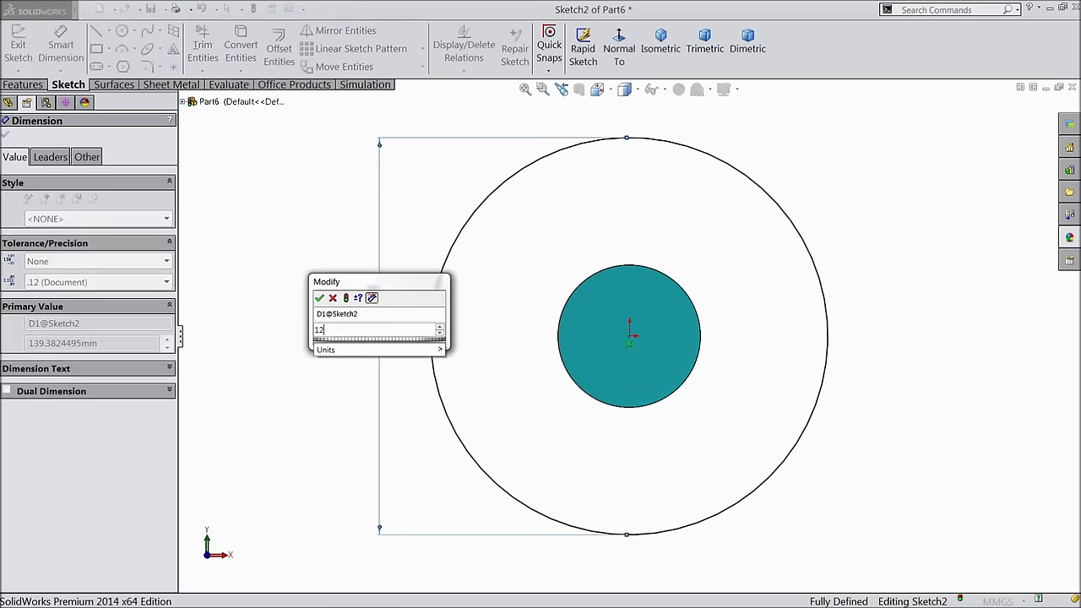
pyautogui.click(319, 297)
pyautogui.moveTo(330, 299); pyautogui.dragTo(558, 405, button='middle')
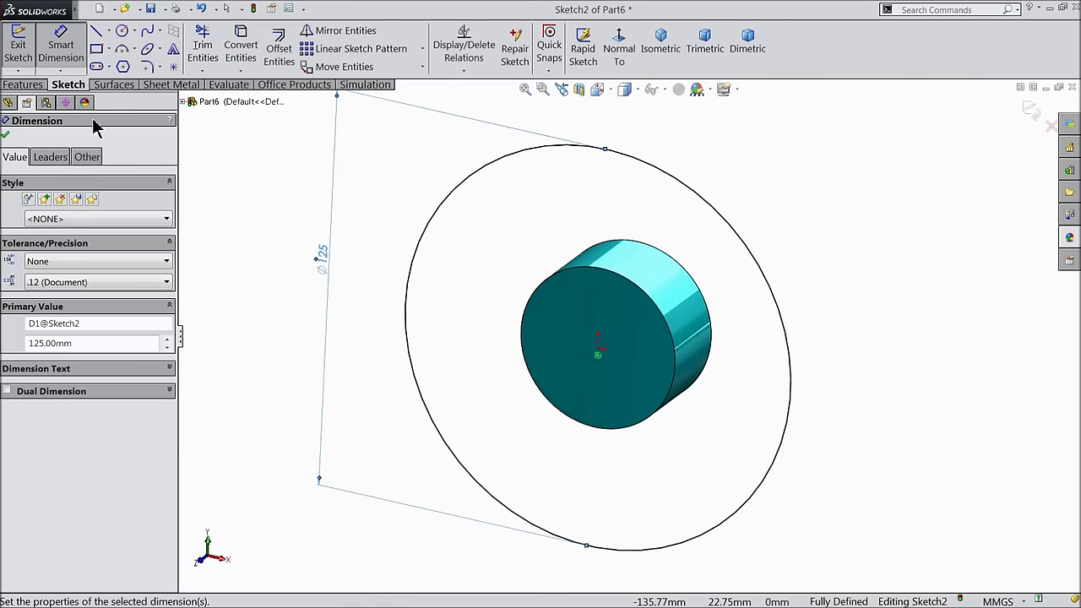
pyautogui.press('Escape')
pyautogui.click(6, 135)
# - Extrude the 125 mm circle as a blind boss 7 mm deep with a 25-degree inward draft, merged with the cylinder
pyautogui.click(22, 85)
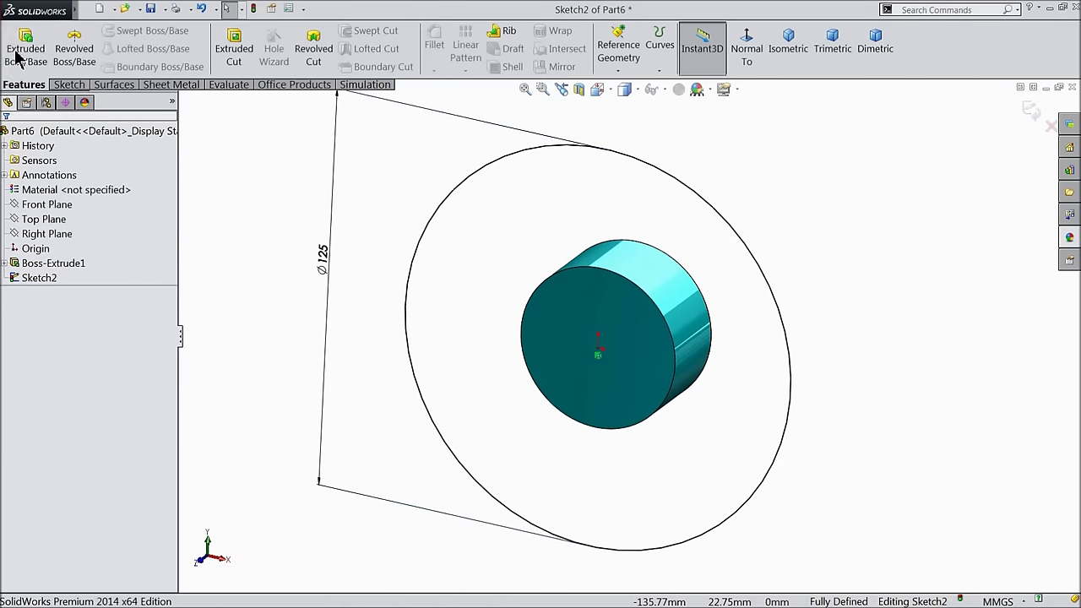
pyautogui.click(19, 58)
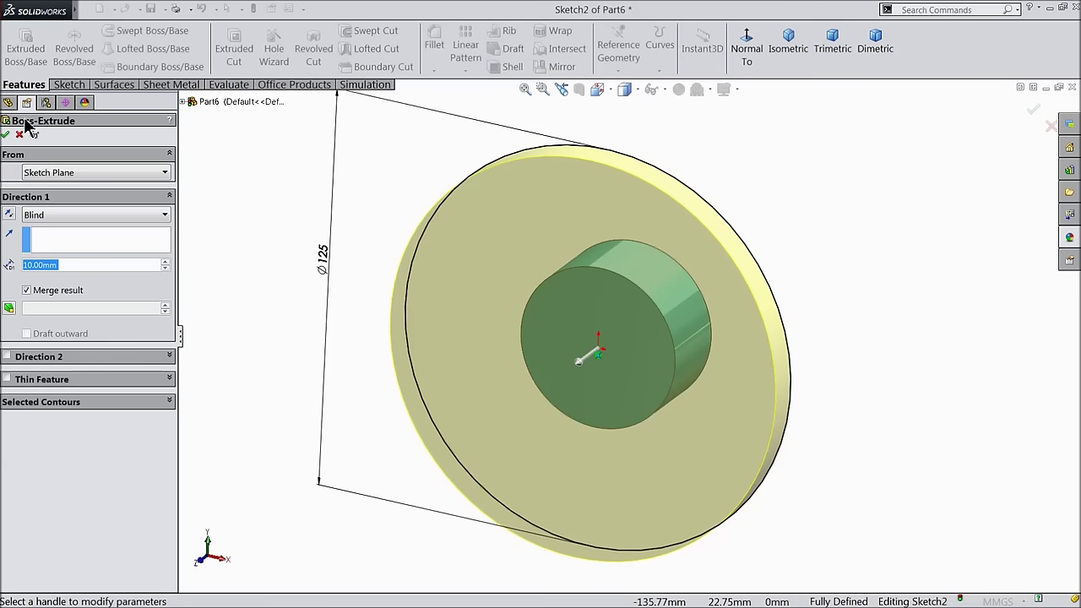
pyautogui.write('7')
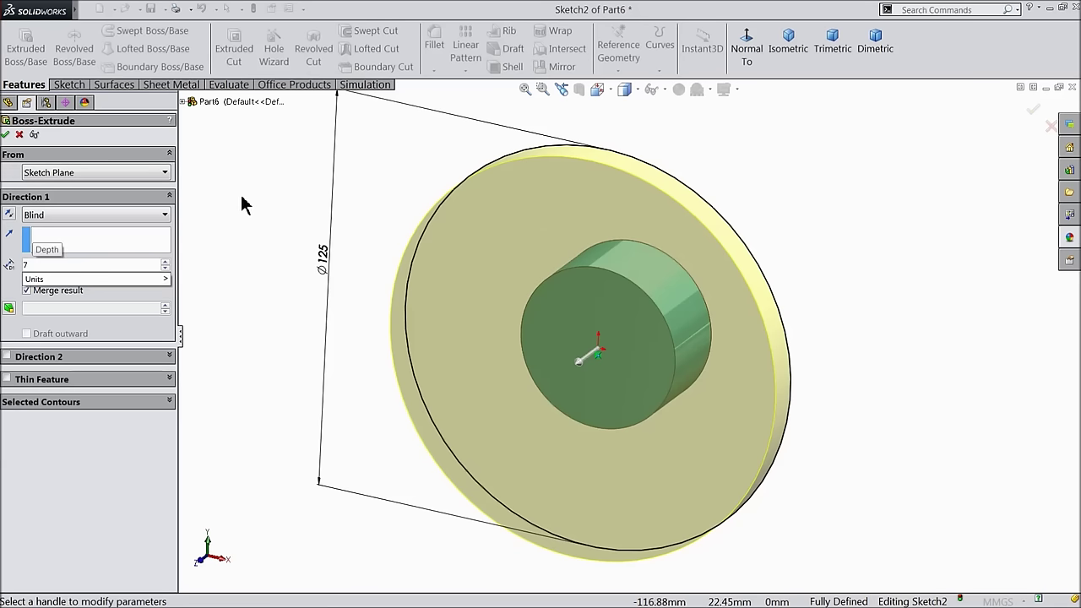
pyautogui.press('Return')
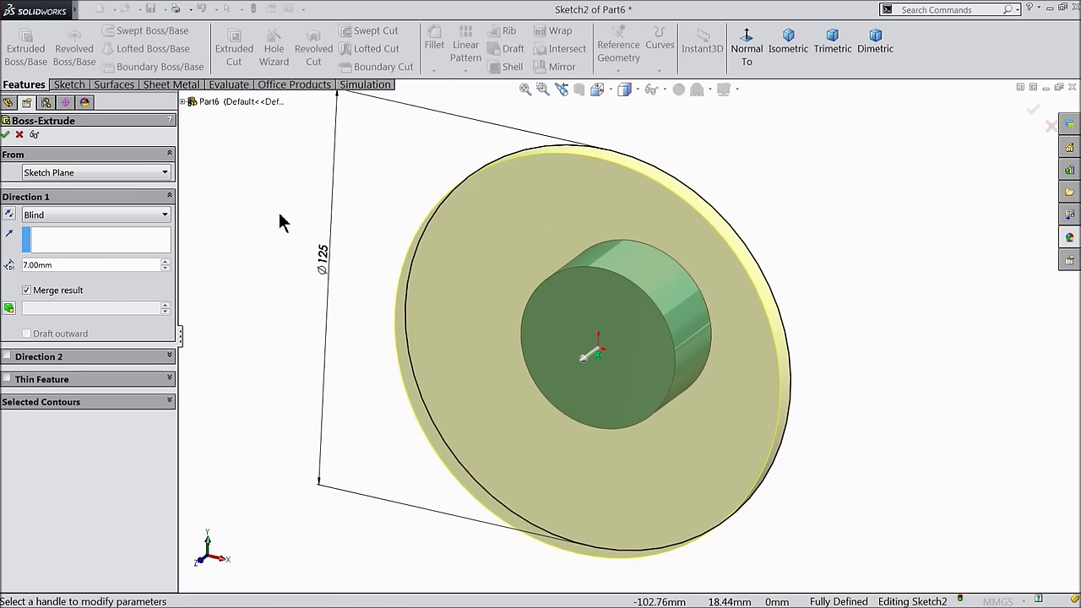
pyautogui.click(9, 309)
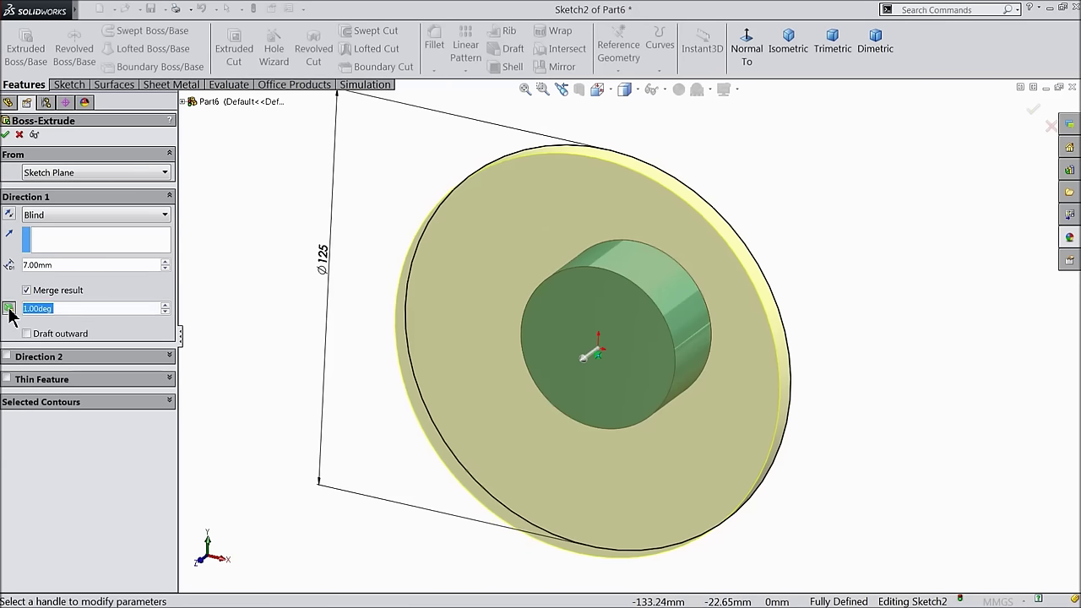
pyautogui.write('25')
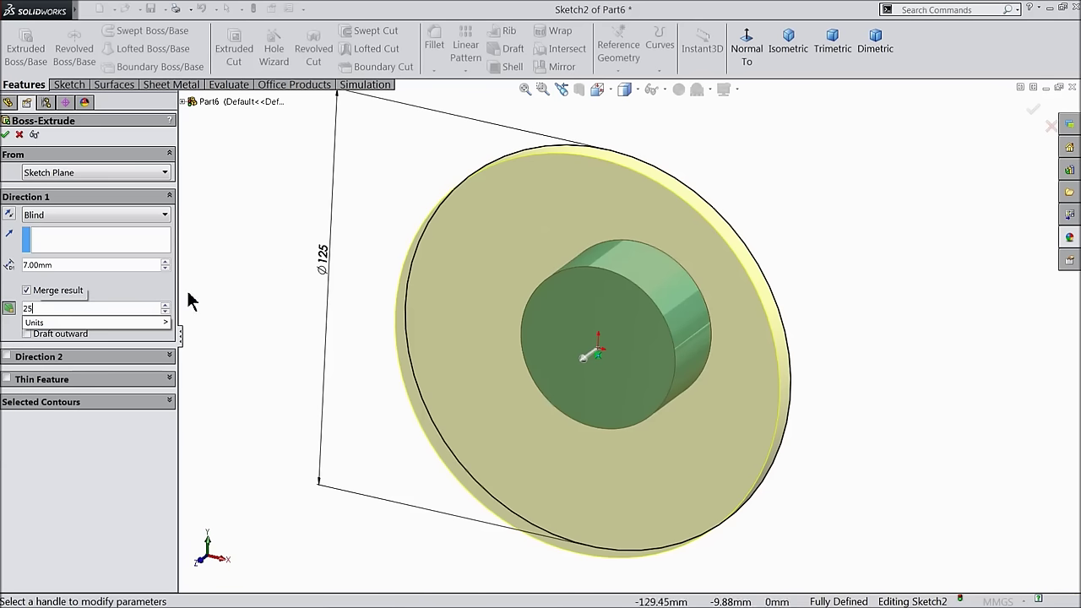
pyautogui.press('Return')
pyautogui.moveTo(285, 280); pyautogui.dragTo(265, 277, button='middle')
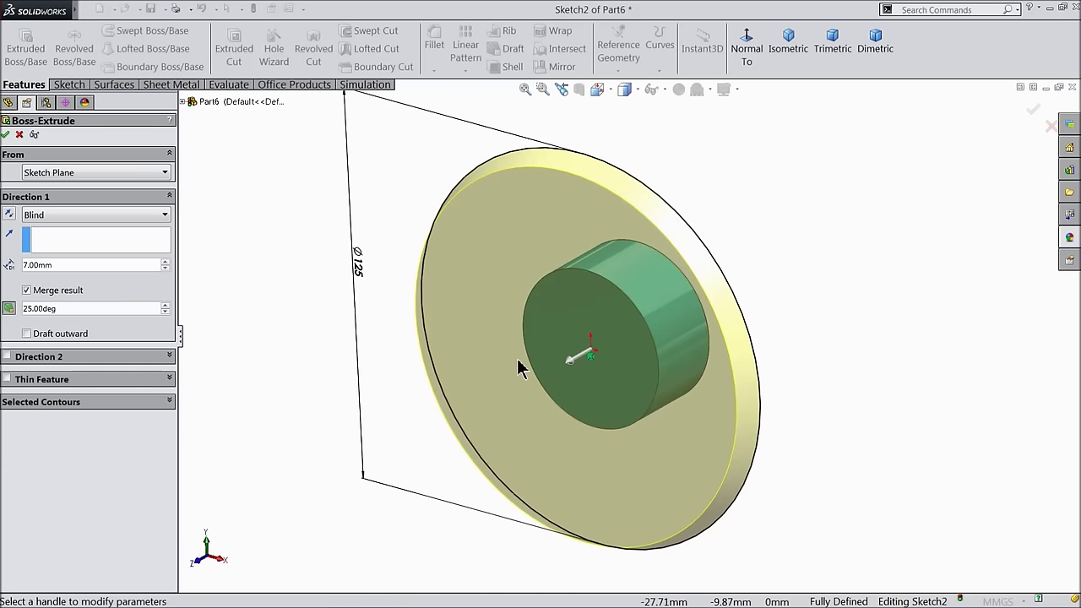
pyautogui.click(7, 135)
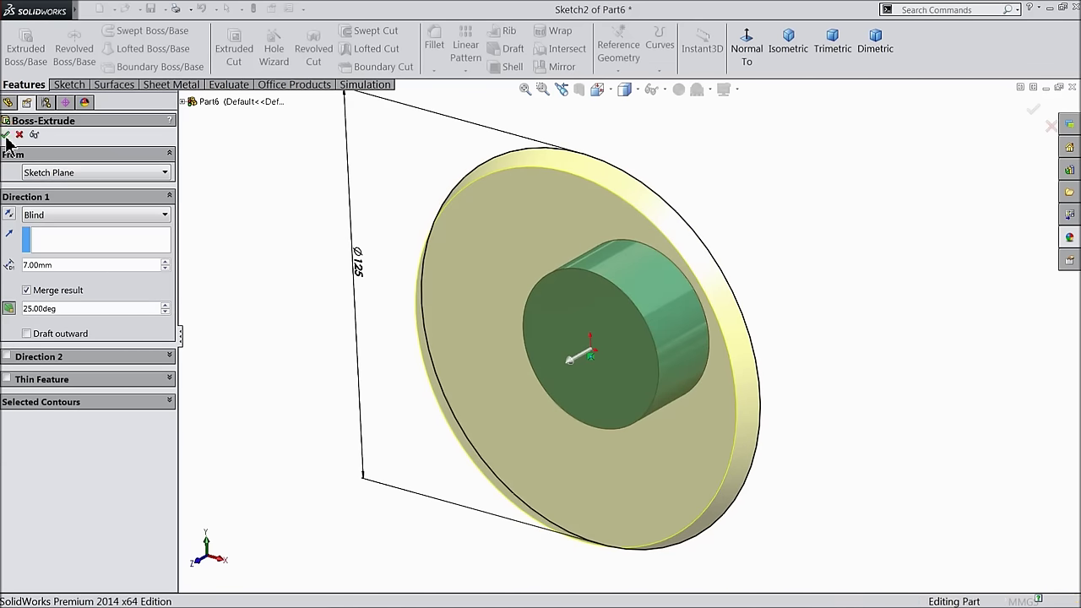
# - Sketch a circle about 12.6 mm in diameter on the tapered disc's front face, about 49 mm directly above the origin
pyautogui.moveTo(299, 306); pyautogui.dragTo(388, 282, button='middle')
pyautogui.click(345, 282)
pyautogui.click(570, 334)
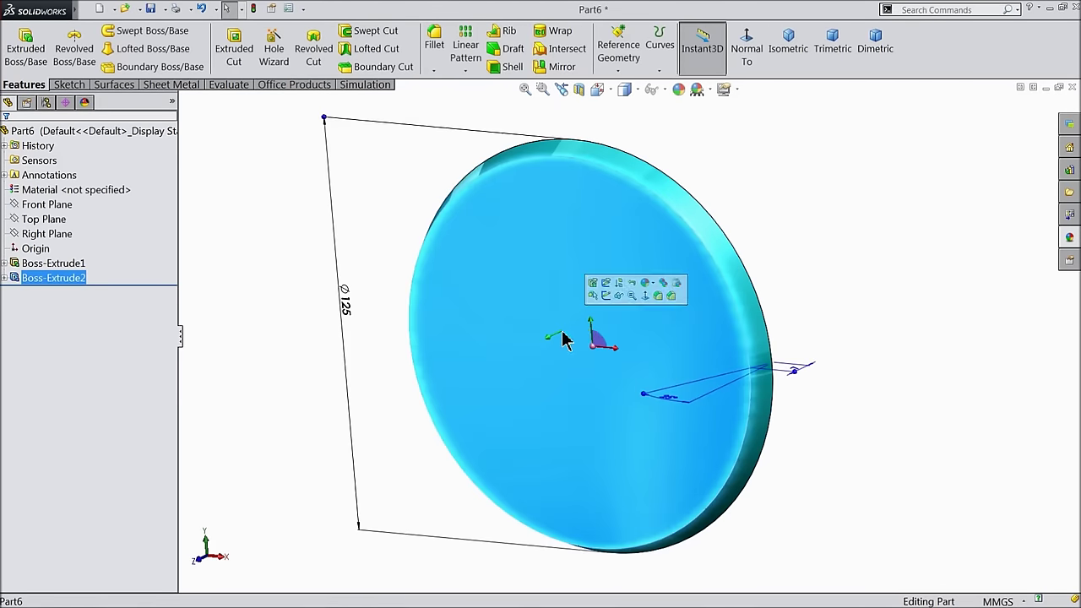
pyautogui.click(629, 301)
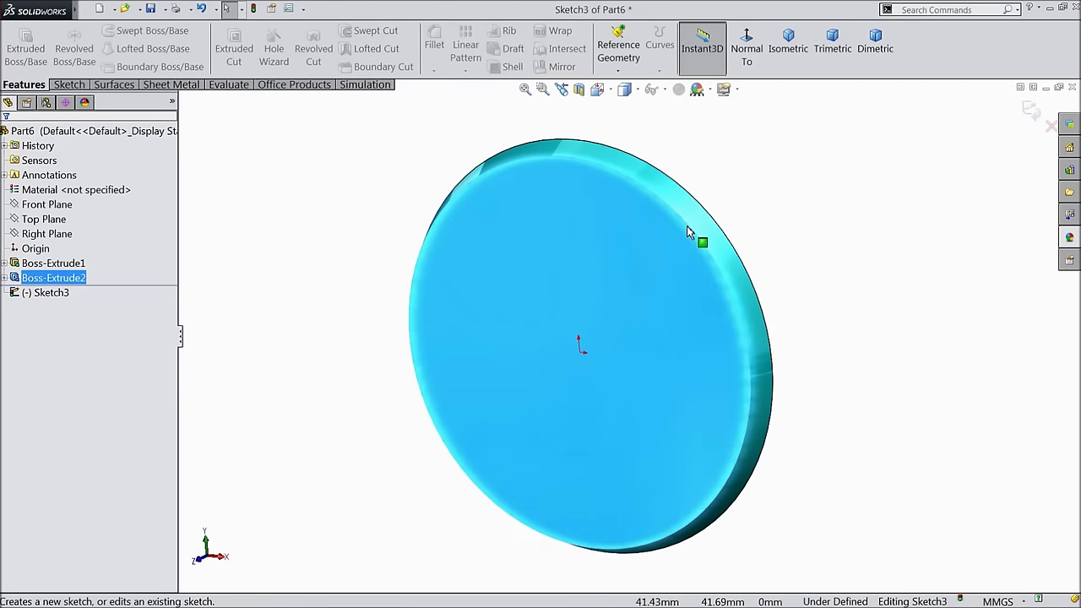
pyautogui.click(746, 42)
pyautogui.click(83, 85)
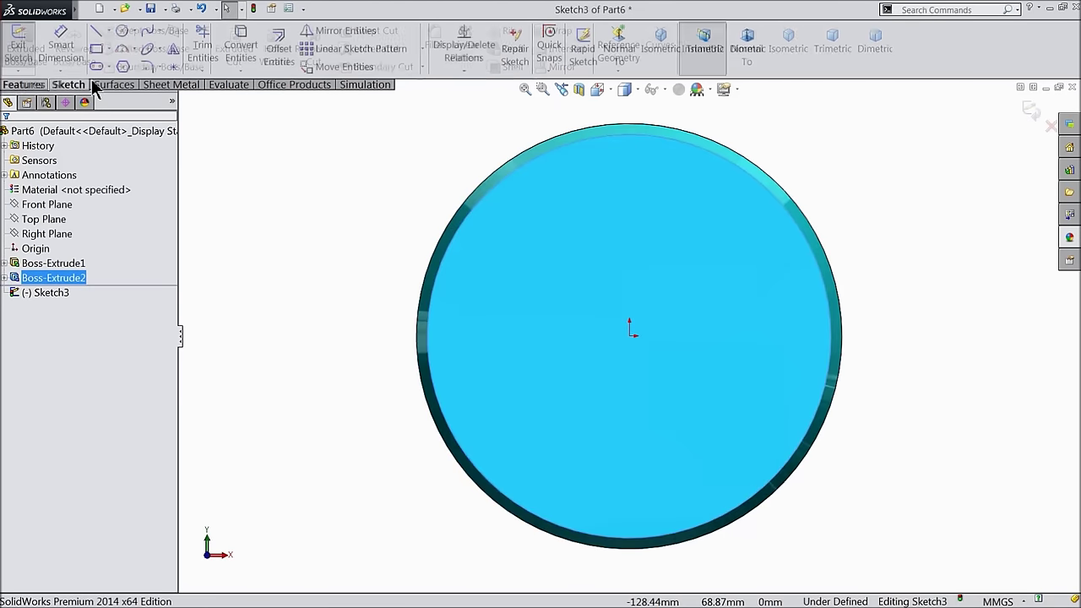
pyautogui.click(123, 31)
pyautogui.click(629, 168)
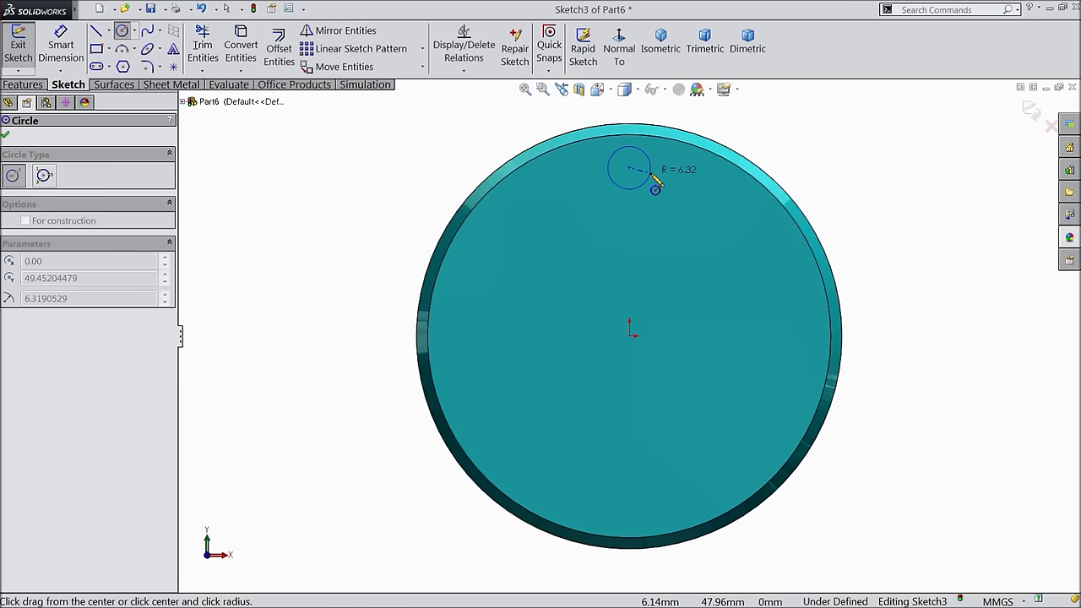
pyautogui.click(651, 176)
# - Dimension the small circle's diameter at 7 mm
pyautogui.click(60, 47)
pyautogui.click(655, 173)
pyautogui.click(693, 178)
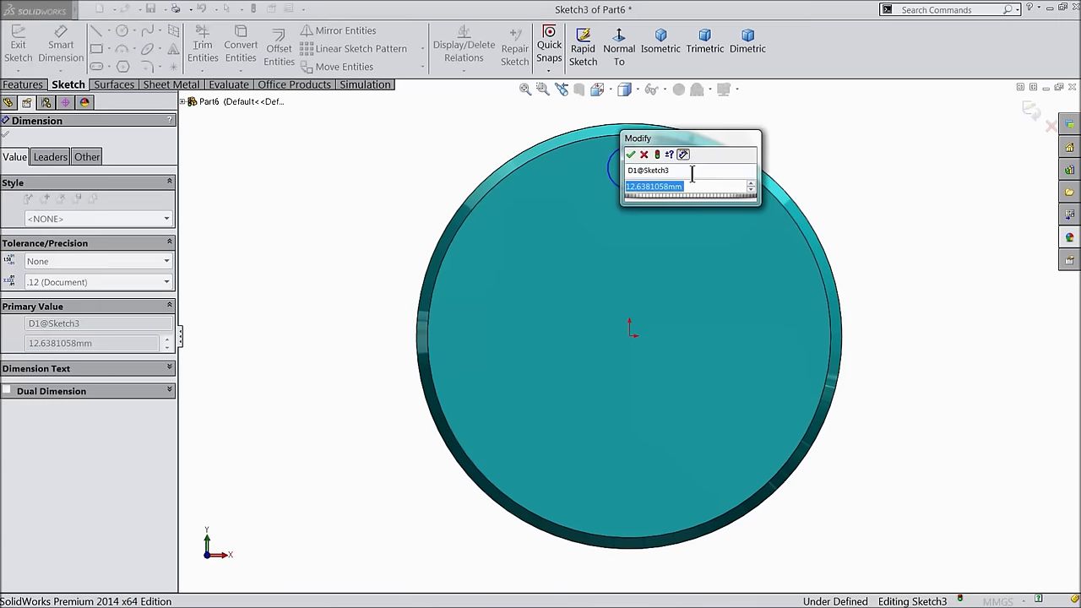
pyautogui.write('7')
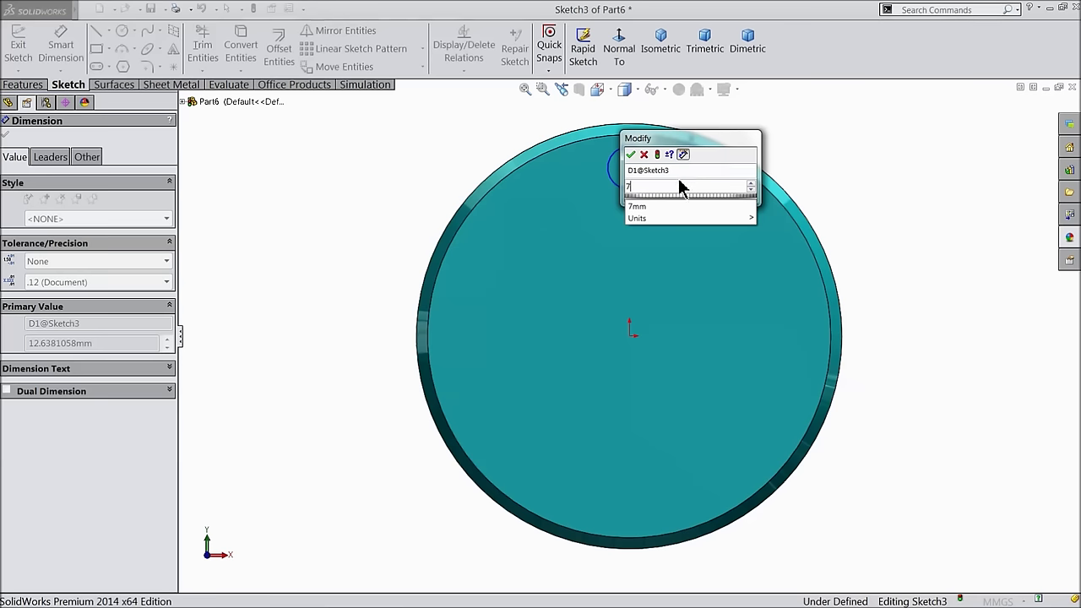
pyautogui.click(630, 154)
# - Dimension the vertical distance between the small circle's centre and the origin at 50 mm
pyautogui.click(631, 169)
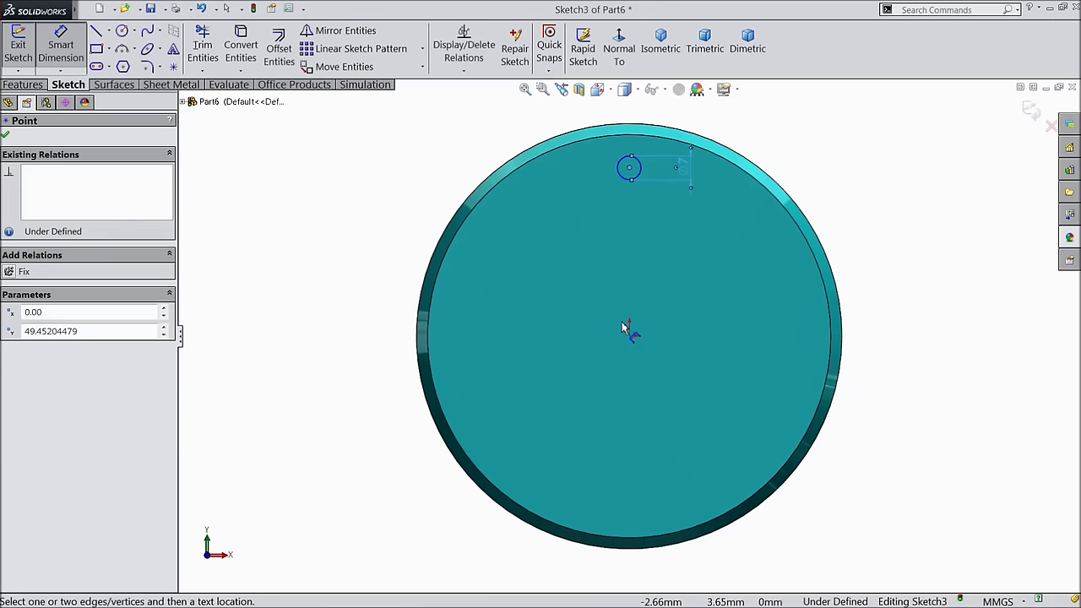
pyautogui.click(630, 336)
pyautogui.click(346, 248)
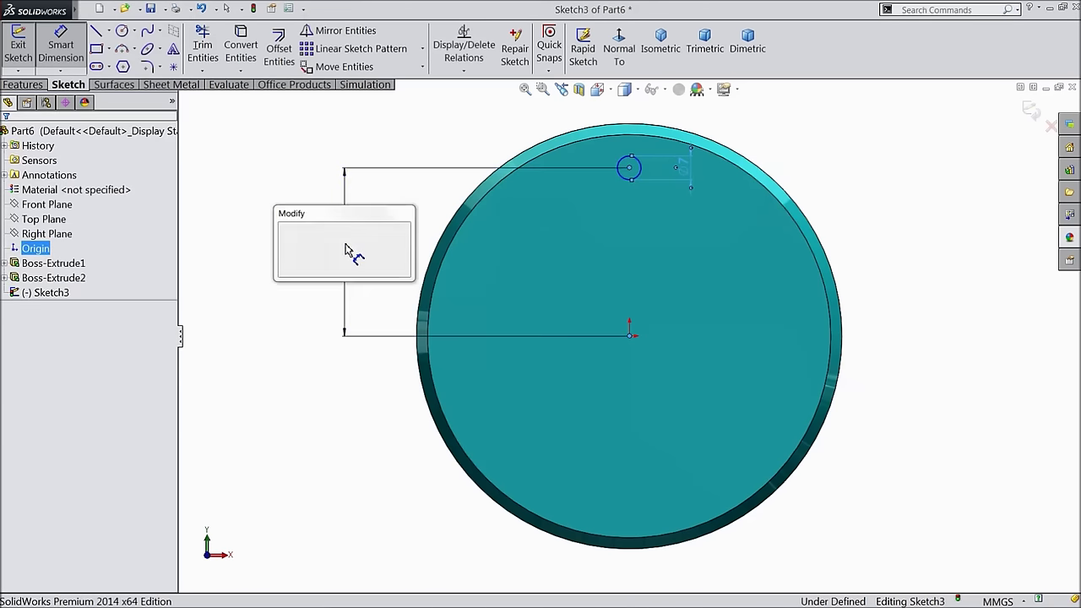
pyautogui.write('50')
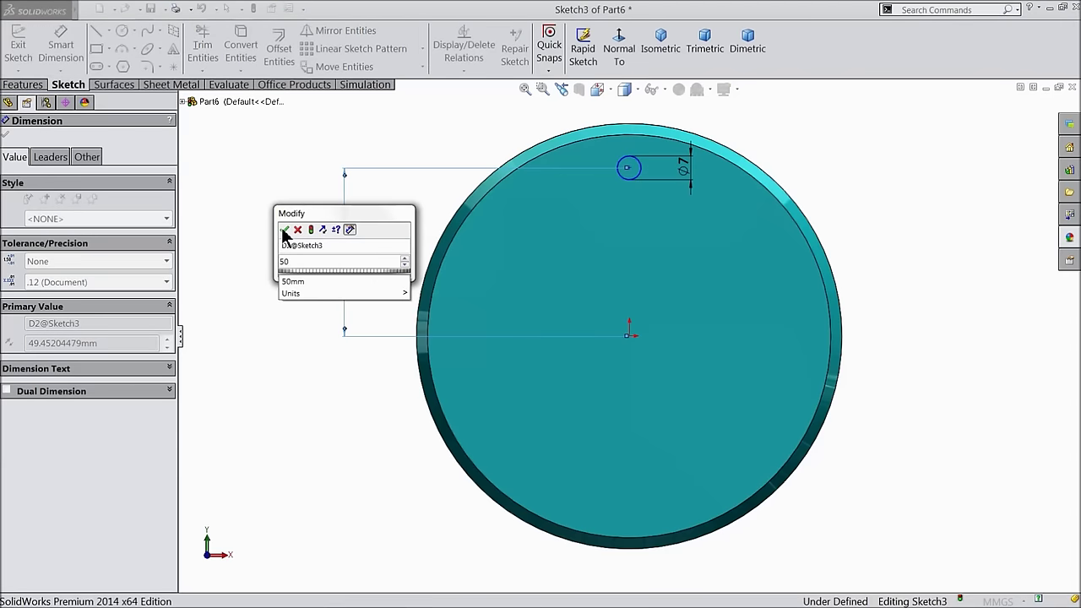
pyautogui.click(285, 230)
pyautogui.scroll(-2, 665, 218)
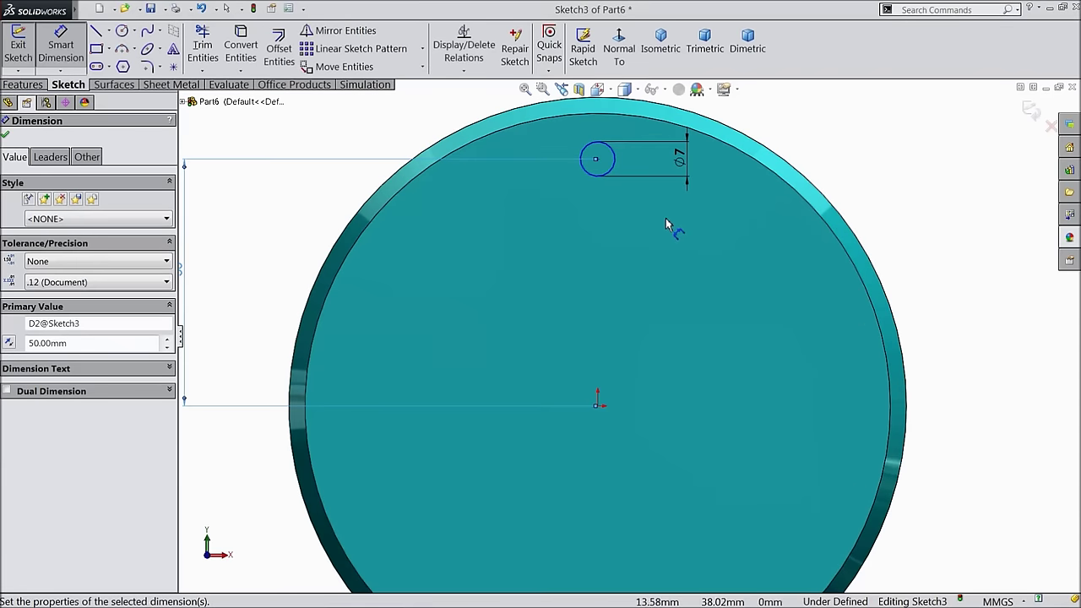
# - Add a vertical relation between the small circle's center and the origin
pyautogui.click(63, 61)
pyautogui.click(624, 183)
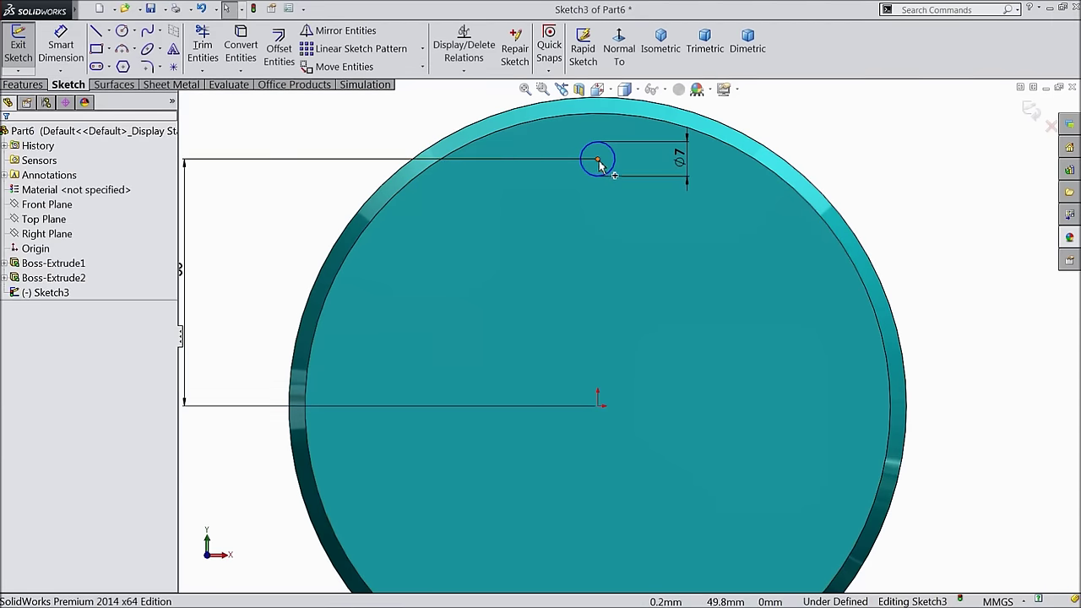
pyautogui.click(597, 159)
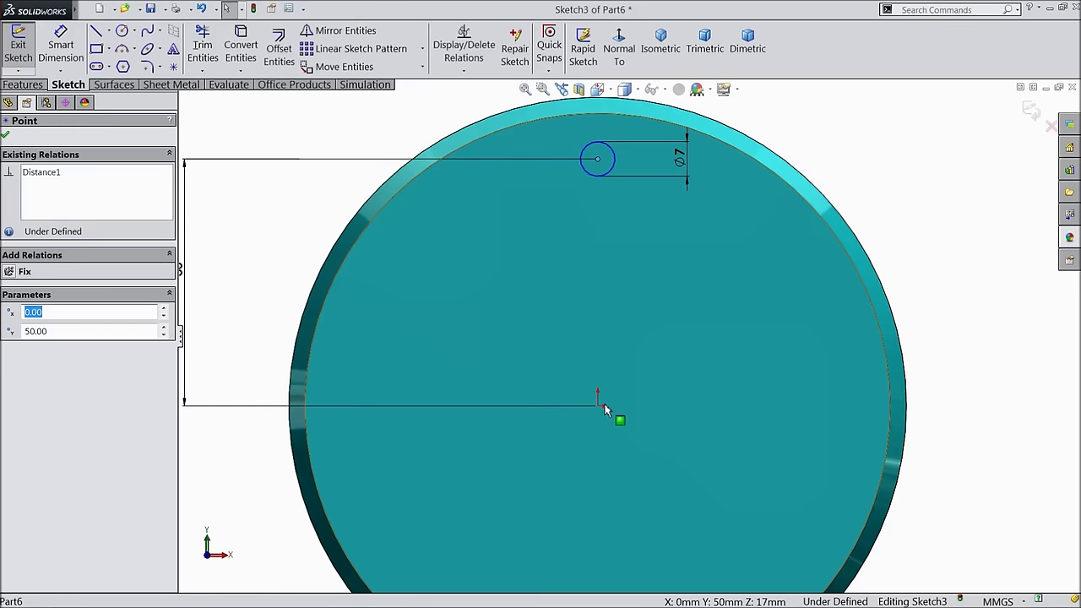
pyautogui.keyDown('ctrl'); pyautogui.click(599, 409); pyautogui.keyUp('ctrl')
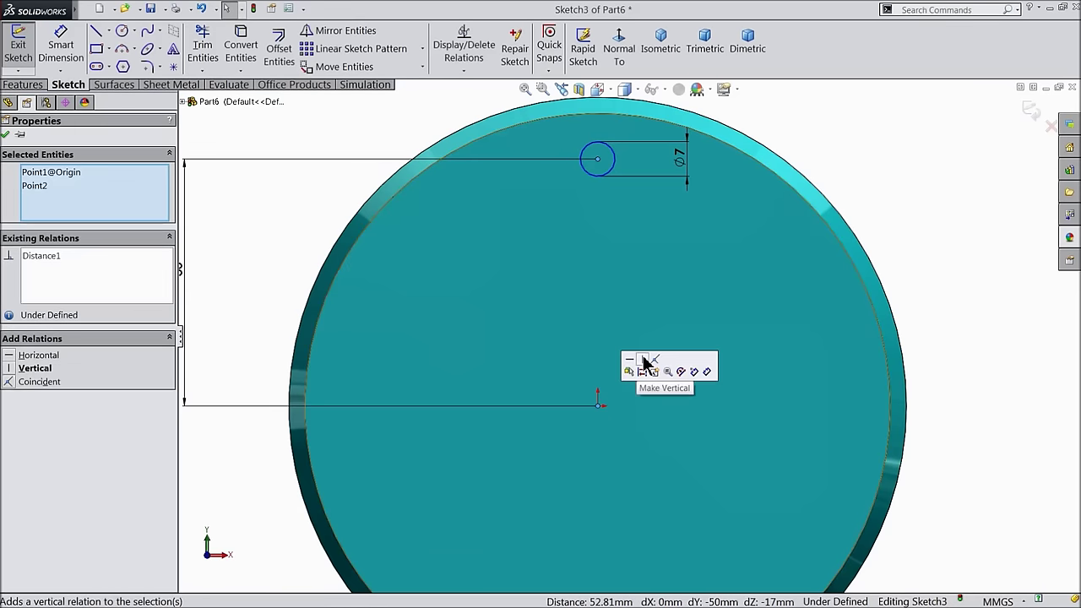
pyautogui.click(647, 361)
pyautogui.click(6, 135)
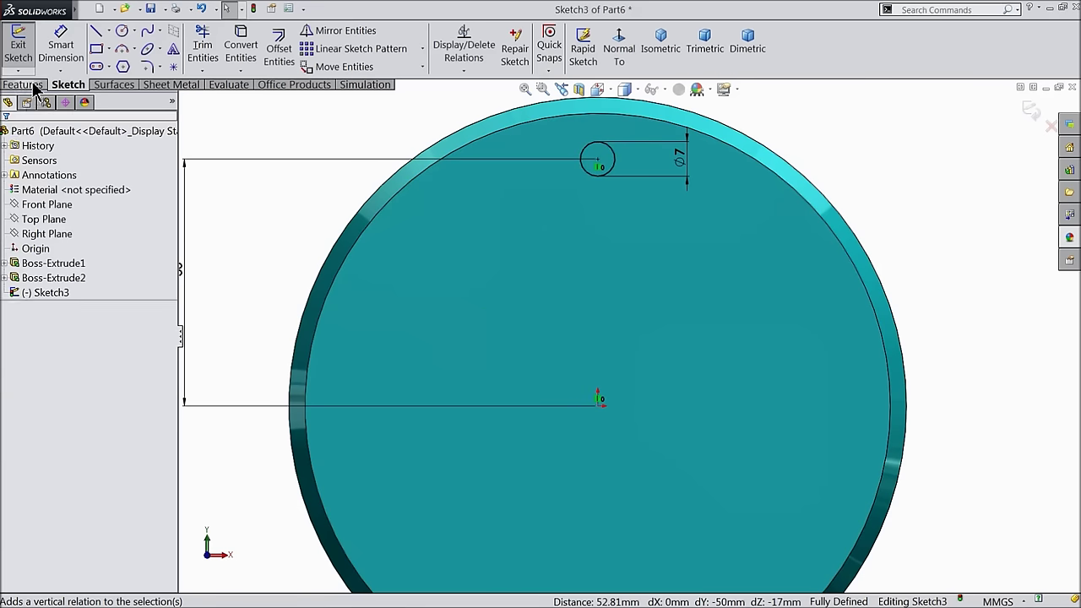
# - Cut-extrude the small circle as a blind hole 5 mm deep into the disc
pyautogui.click(25, 85)
pyautogui.click(236, 47)
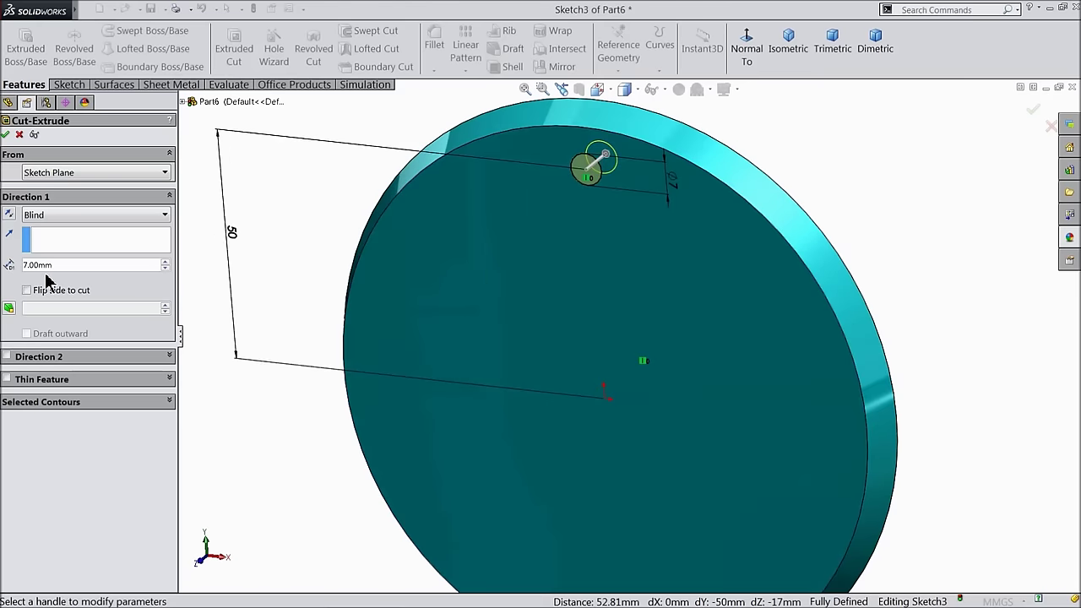
pyautogui.moveTo(55, 265); pyautogui.dragTo(15, 267)
pyautogui.write('5')
pyautogui.press('Return')
pyautogui.click(7, 135)
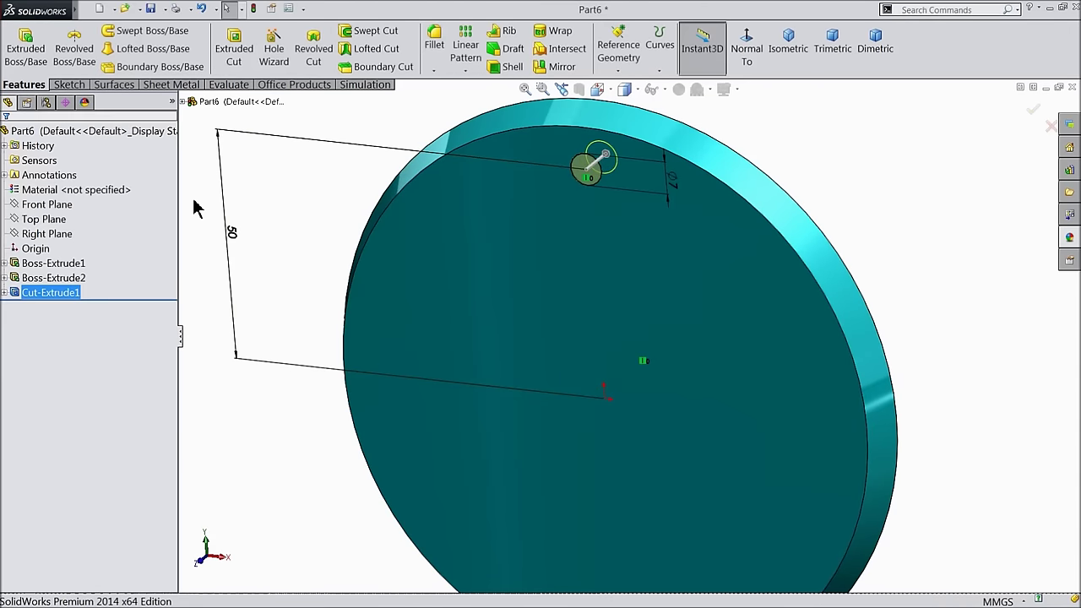
# - Start a new sketch on the disc's front face, viewed normal to it
pyautogui.scroll(-2, 287, 255)
pyautogui.moveTo(287, 256); pyautogui.dragTo(332, 296, button='middle')
pyautogui.scroll(-3, 555, 372)
pyautogui.click(693, 400)
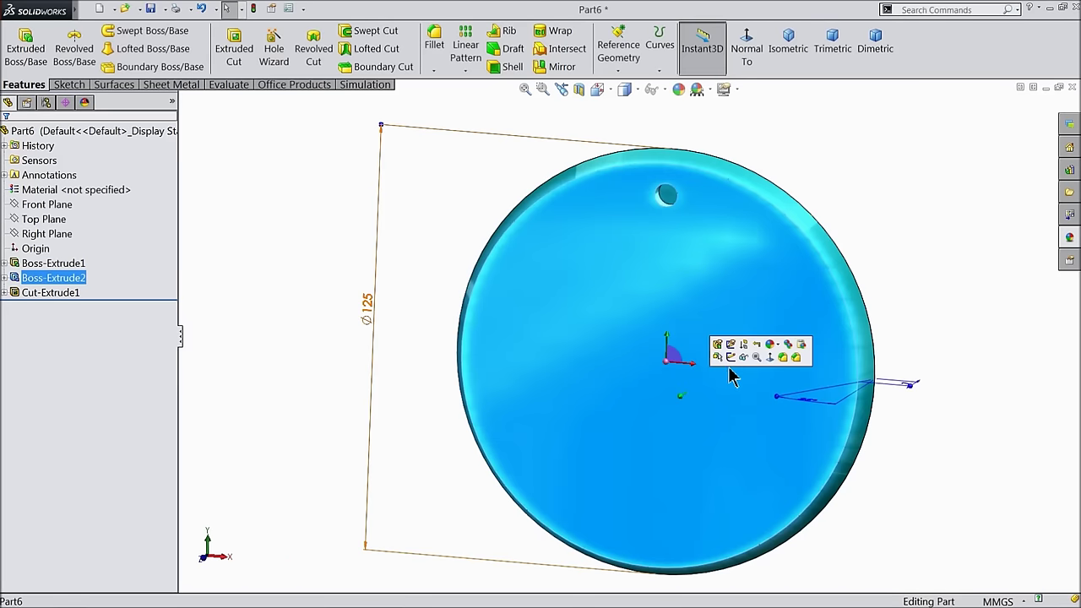
pyautogui.click(739, 353)
pyautogui.click(740, 66)
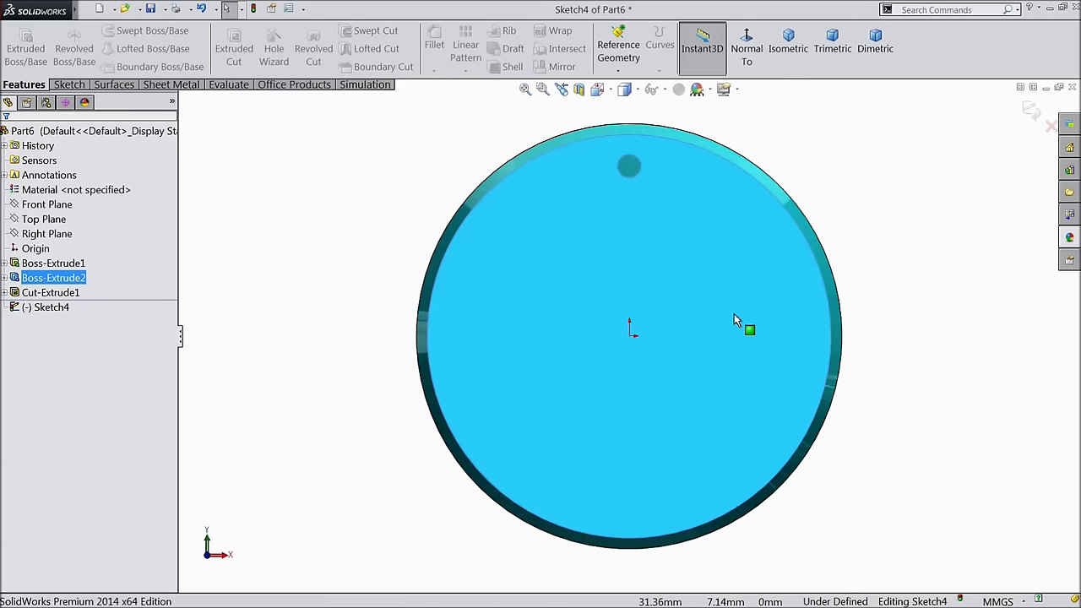
# - Sketch a horizontal centerline about 109 mm long across the disc below the origin
pyautogui.click(69, 84)
pyautogui.click(109, 30)
pyautogui.click(129, 66)
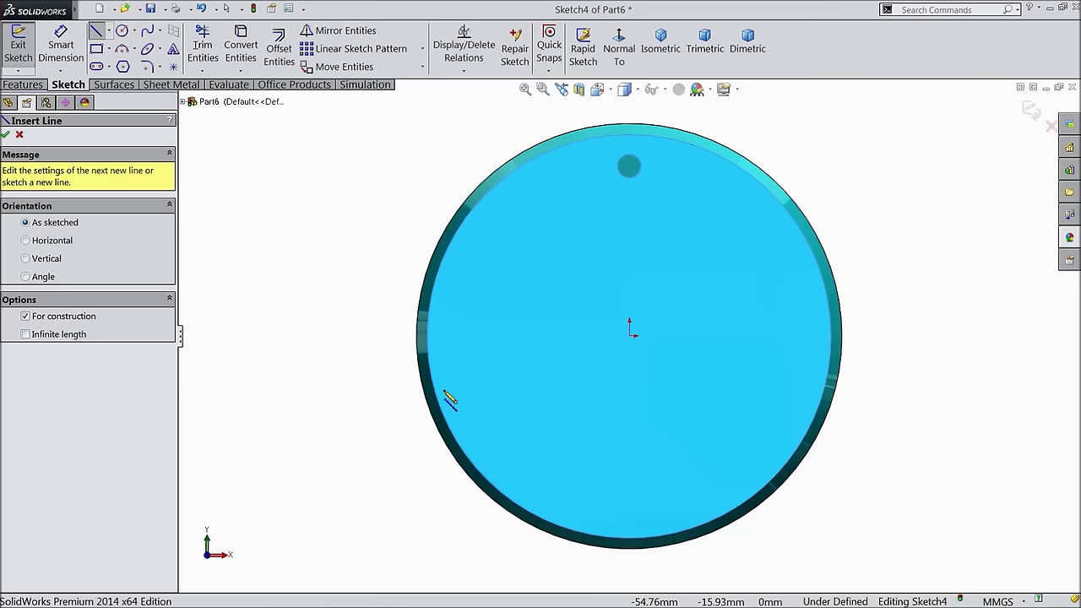
pyautogui.click(444, 391)
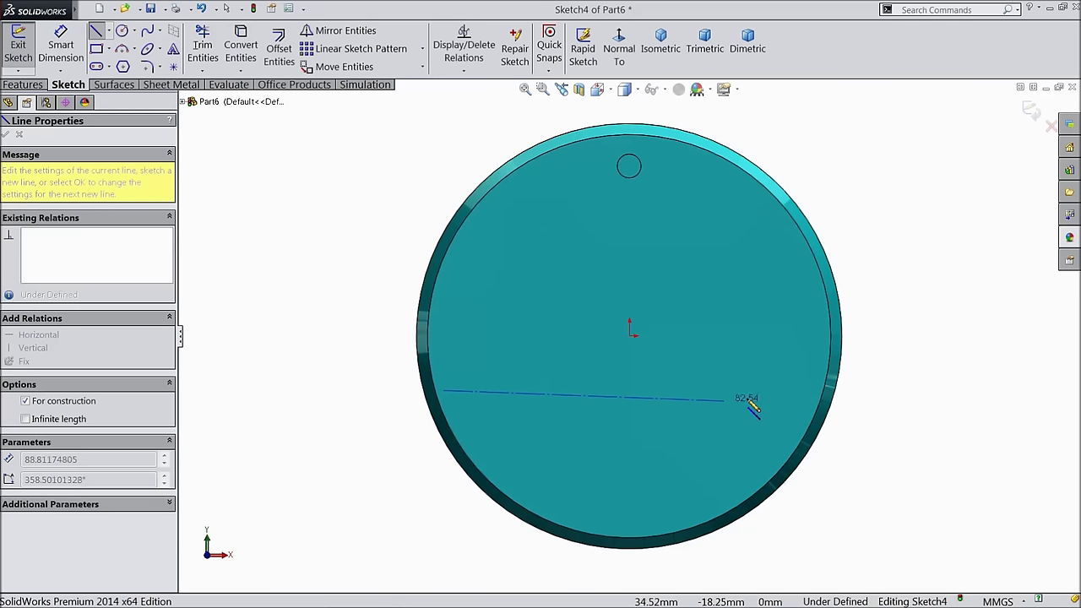
pyautogui.click(812, 390)
pyautogui.rightClick(891, 268)
pyautogui.click(919, 111)
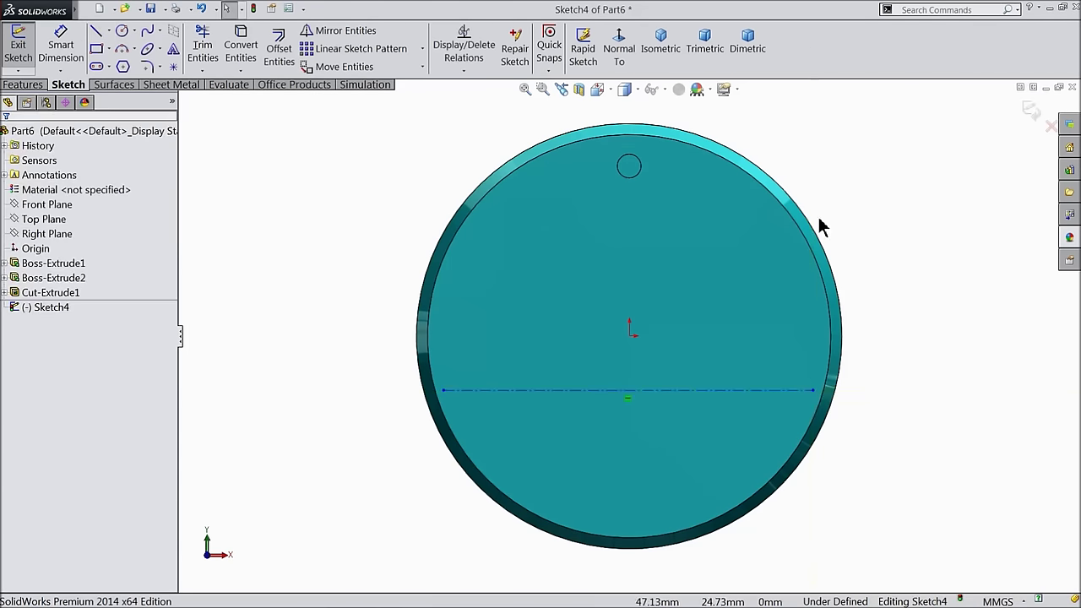
# - Move the centerline closer to the origin and place the sketch text "WHITWORTH" along it
pyautogui.moveTo(622, 391)
pyautogui.mouseDown()
pyautogui.moveTo(628, 359)
pyautogui.moveTo(630, 369)
pyautogui.mouseUp()
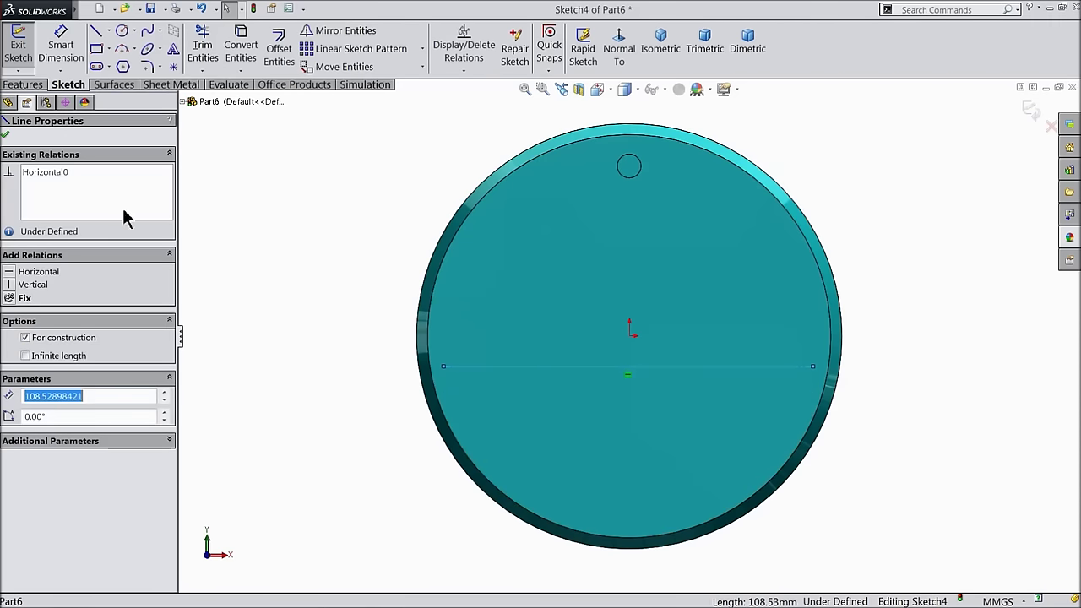
pyautogui.click(173, 52)
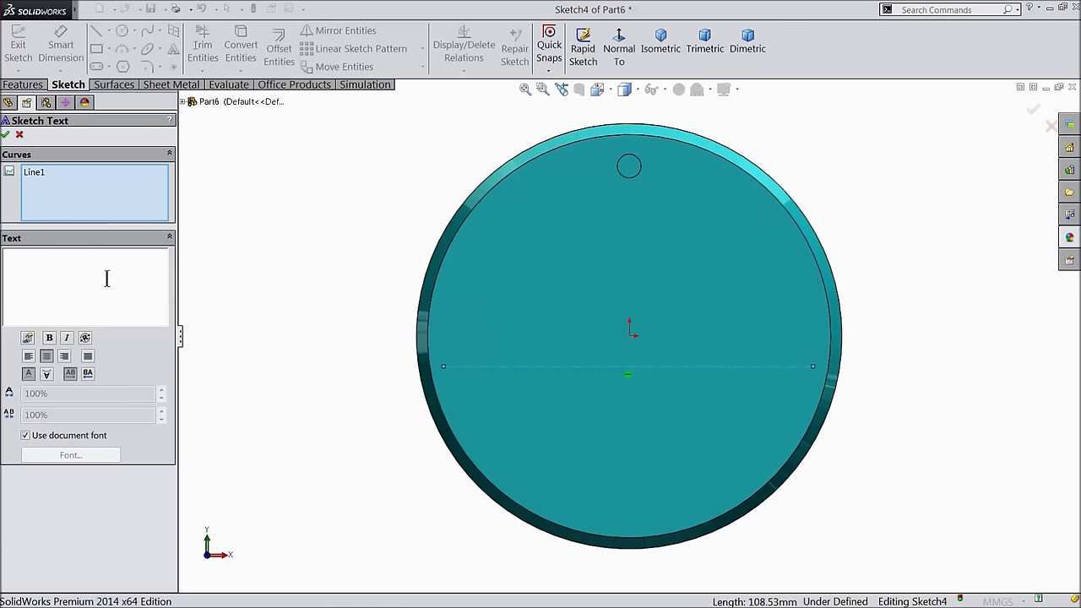
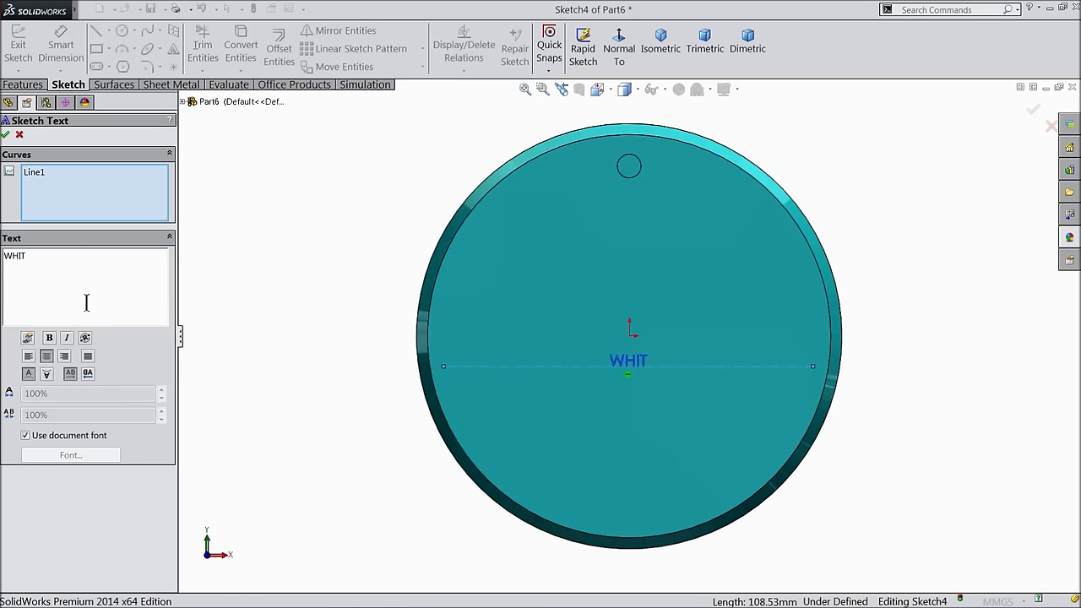
pyautogui.write('ORTH')
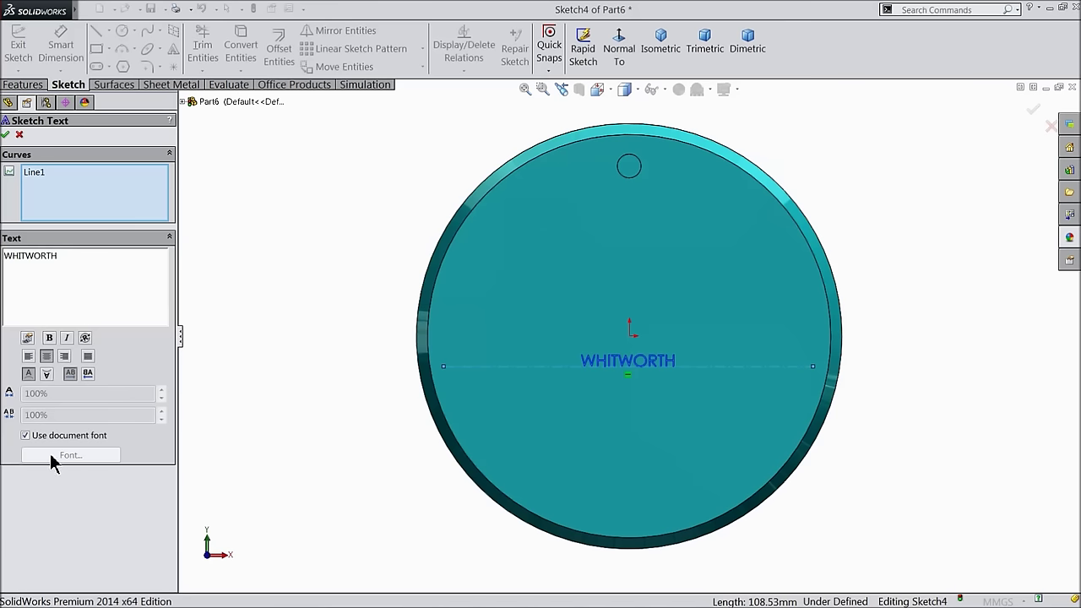
# - Override the document font for the sketch text with Century Gothic Bold at a height of 10 mm
pyautogui.click(26, 436)
pyautogui.click(72, 460)
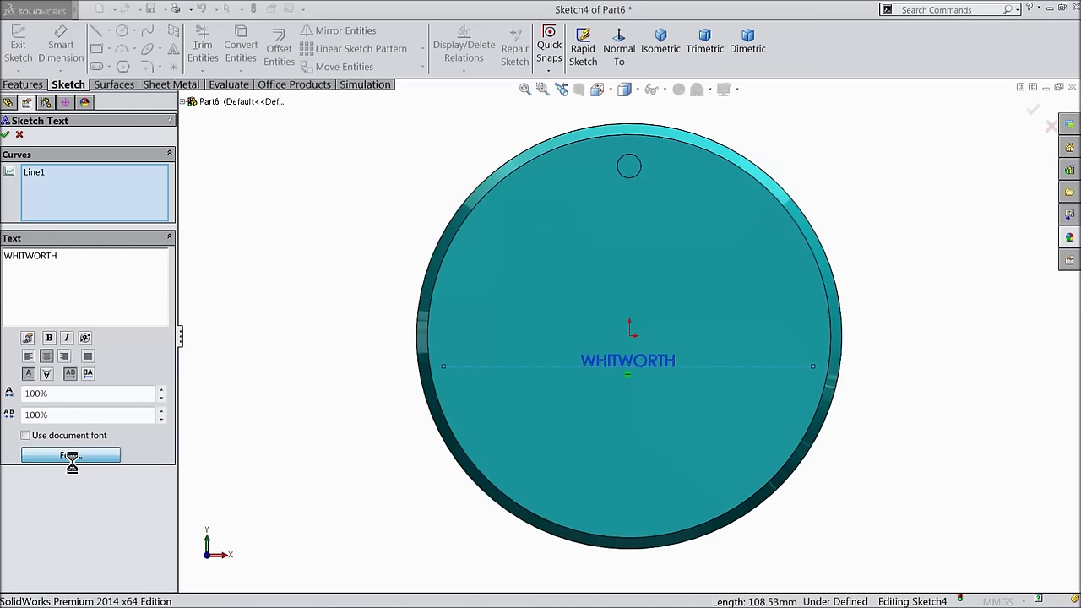
pyautogui.click(498, 275)
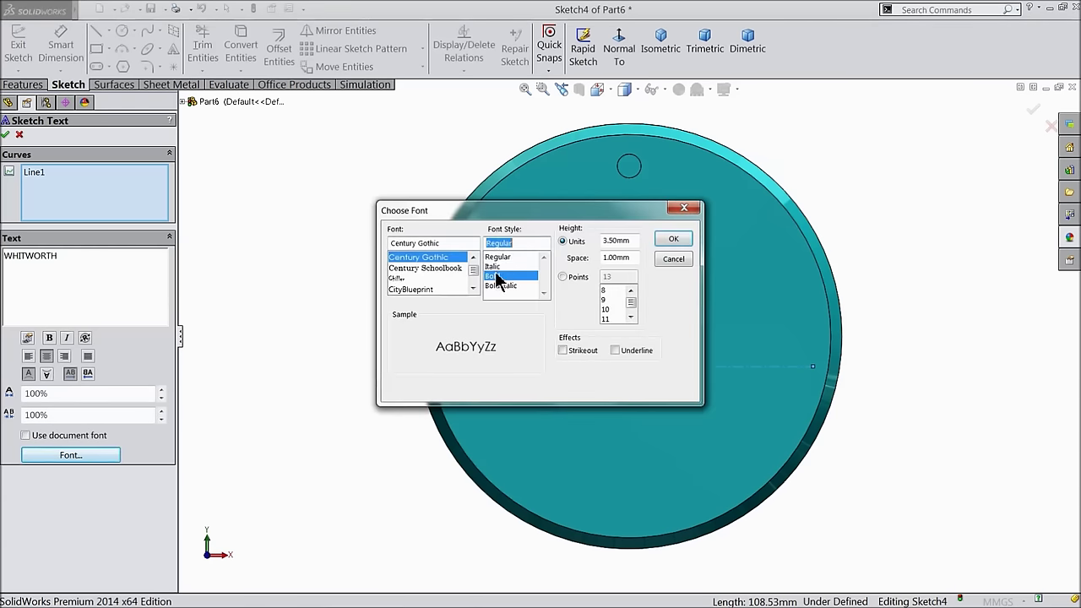
pyautogui.click(602, 241)
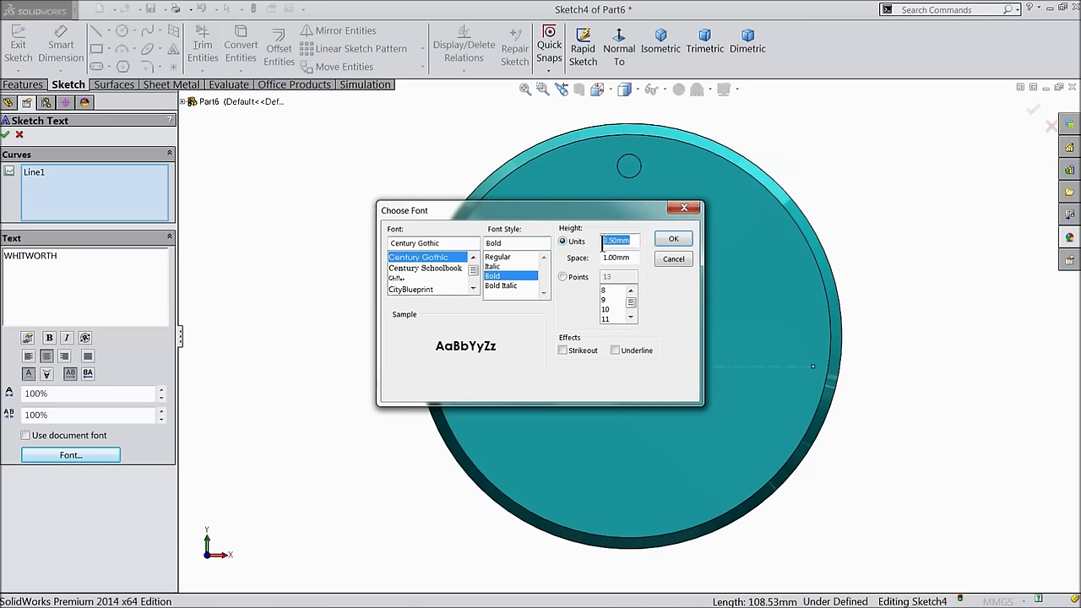
pyautogui.write('10')
pyautogui.click(672, 239)
# - Try a text height of 15 mm, settle on 12 mm, and accept the sketch text
pyautogui.click(70, 456)
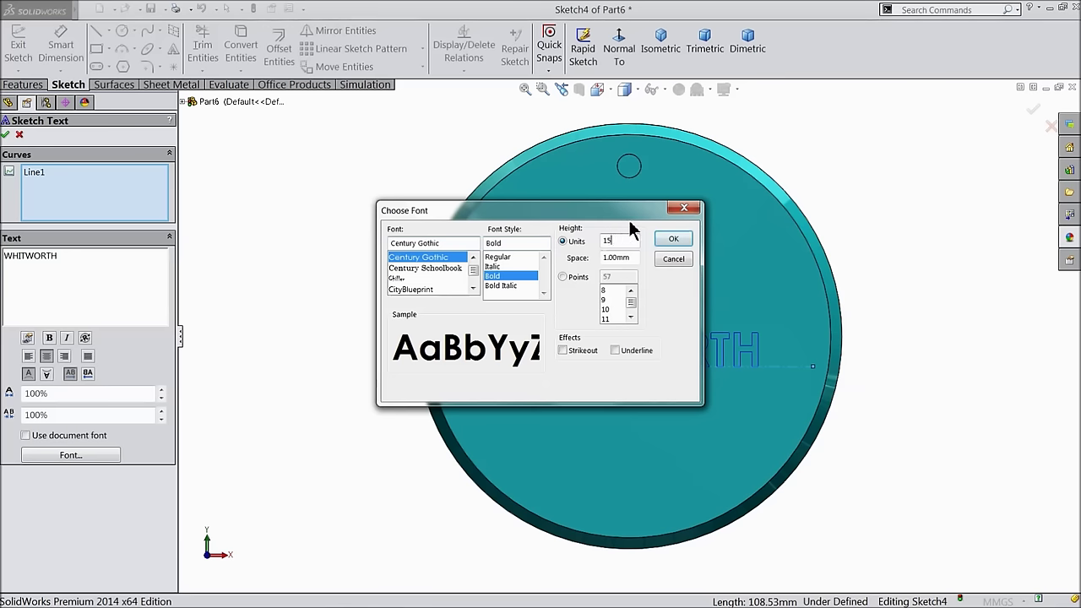
pyautogui.click(673, 240)
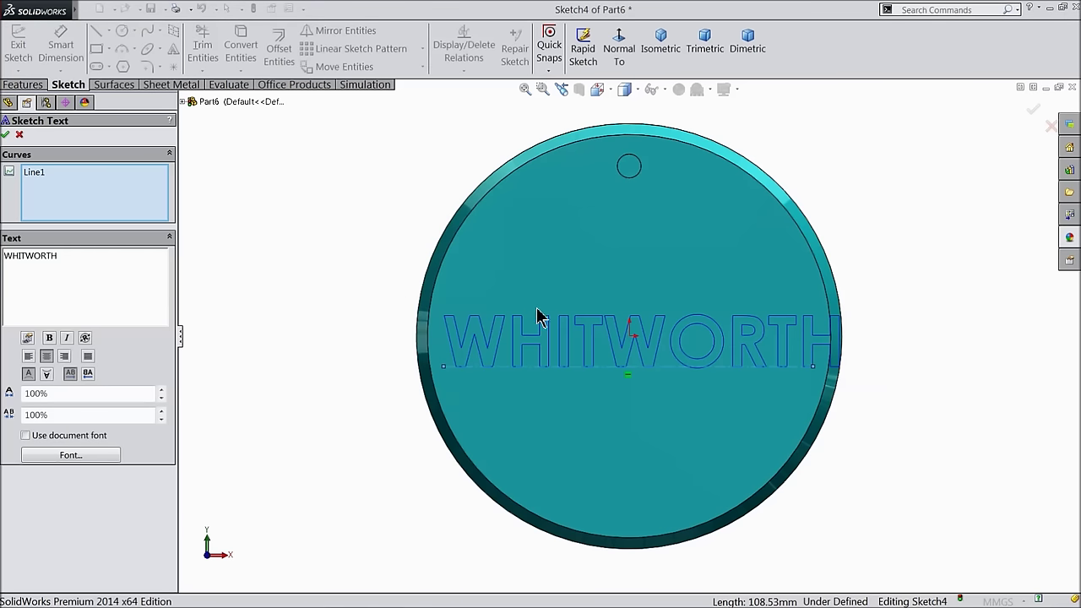
pyautogui.click(67, 456)
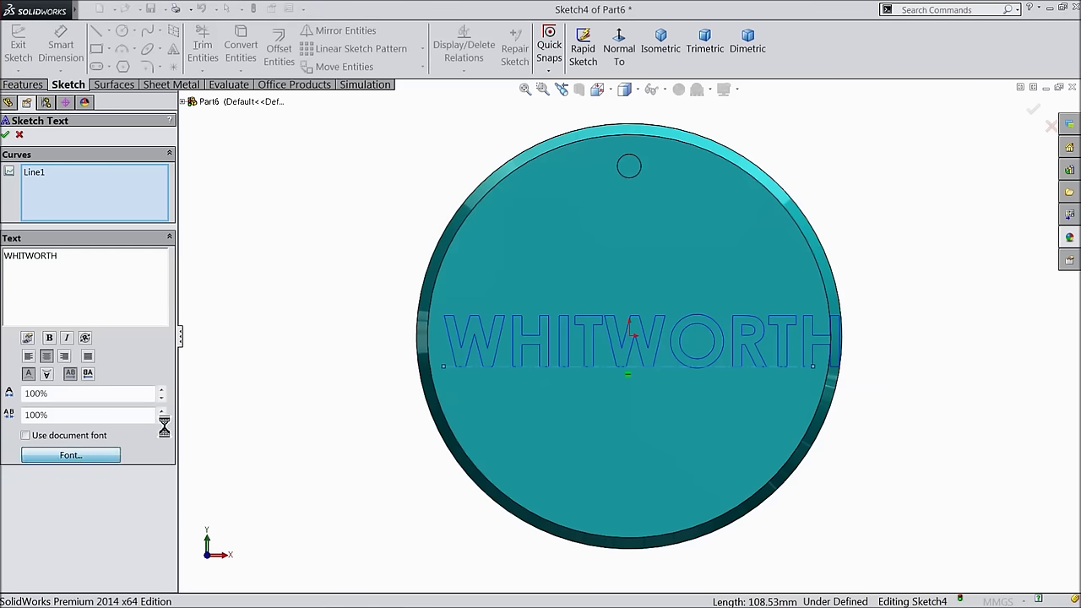
pyautogui.moveTo(635, 240); pyautogui.dragTo(590, 242)
pyautogui.write('12')
pyautogui.click(676, 242)
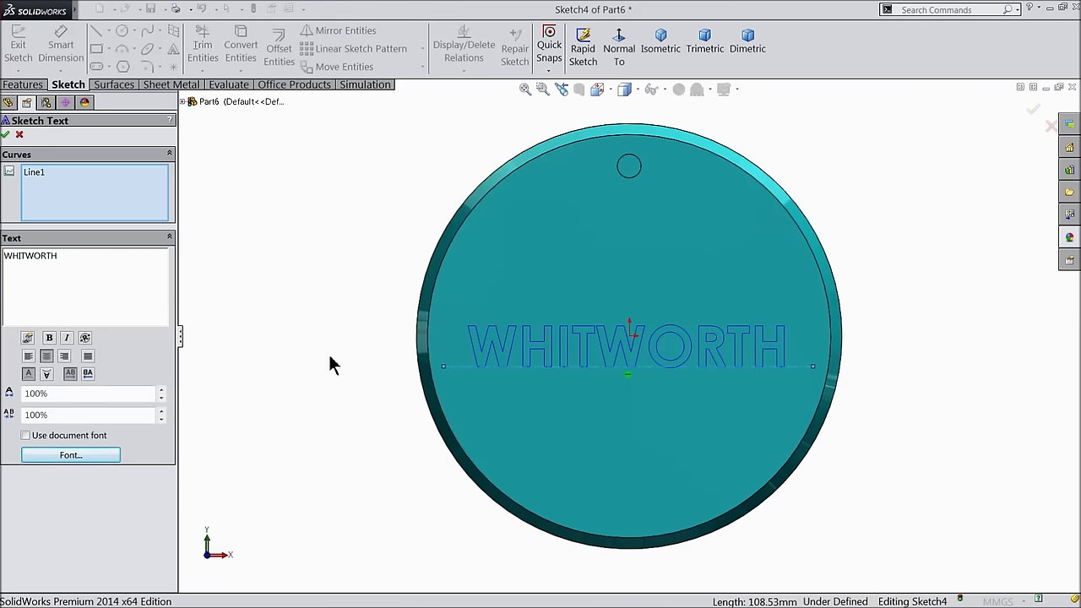
pyautogui.click(6, 135)
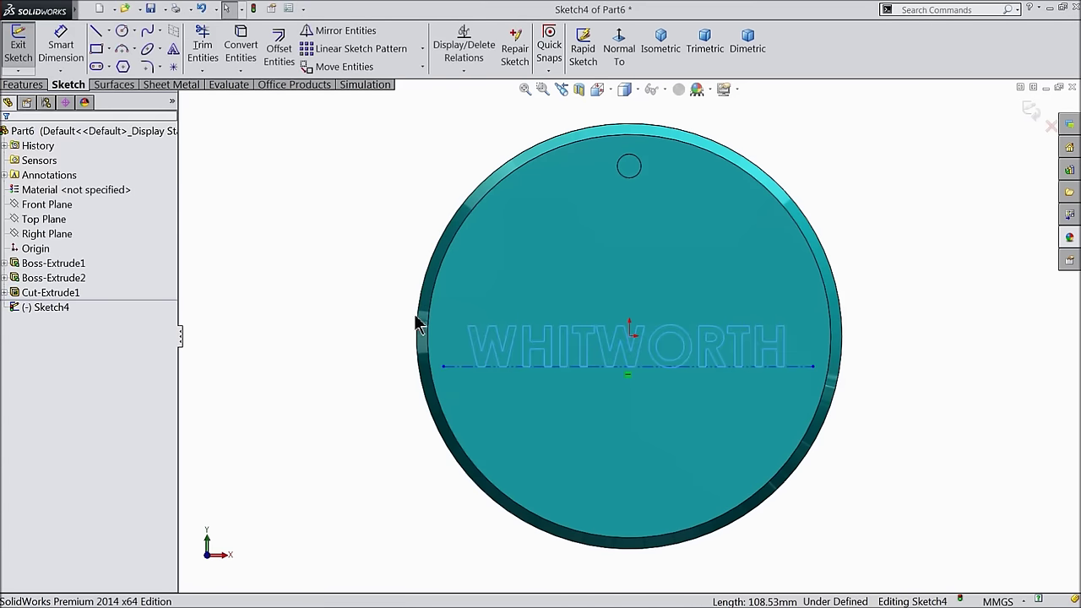
# - Shift the text's centerline slightly upward toward the origin
pyautogui.scroll(-2, 490, 363)
pyautogui.click(457, 376)
pyautogui.moveTo(457, 375); pyautogui.dragTo(458, 364)
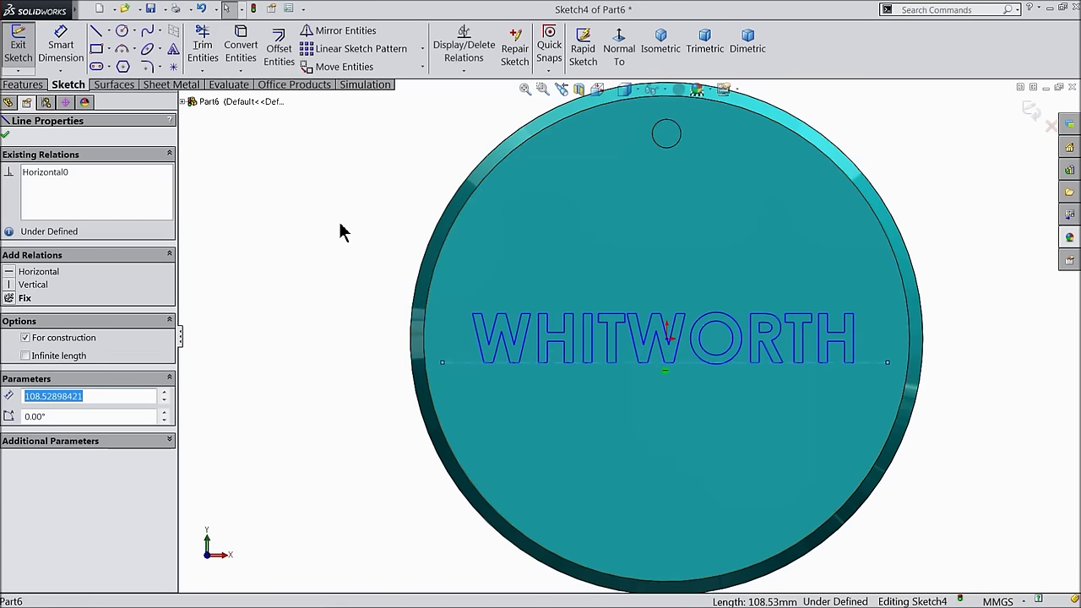
# - Cut-extrude the WHITWORTH lettering into the disc with a blind depth of 5 mm
pyautogui.click(24, 84)
pyautogui.click(240, 53)
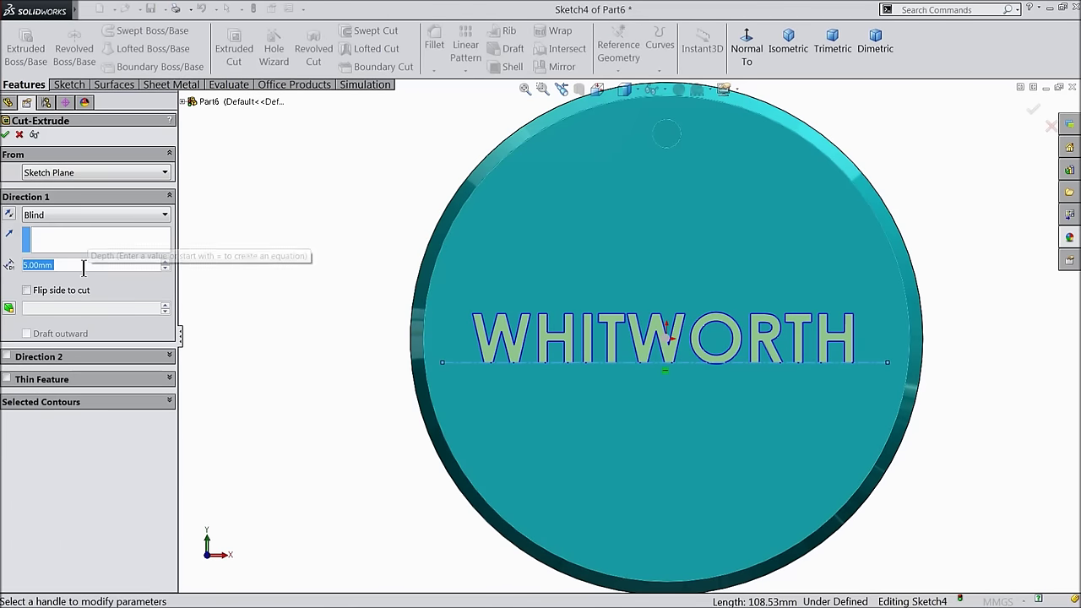
pyautogui.click(7, 135)
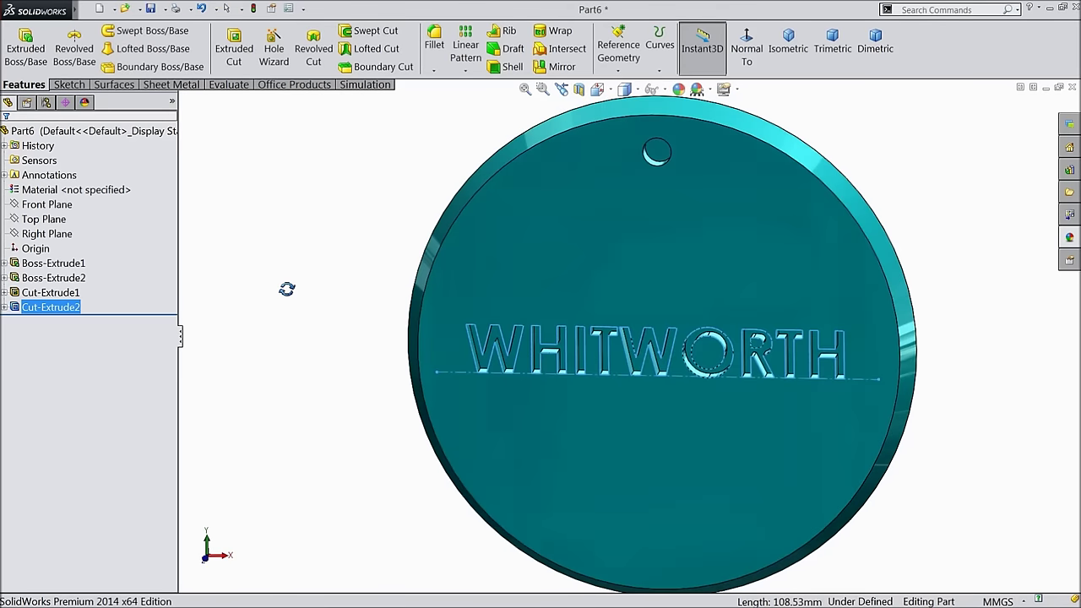
pyautogui.click(301, 262)
# - Save the part as "5.Pin Holder" in the Whitworth-quick return mechanism folder
pyautogui.moveTo(299, 323); pyautogui.dragTo(305, 294, button='middle')
pyautogui.moveTo(327, 304); pyautogui.dragTo(820, 342, button='middle')
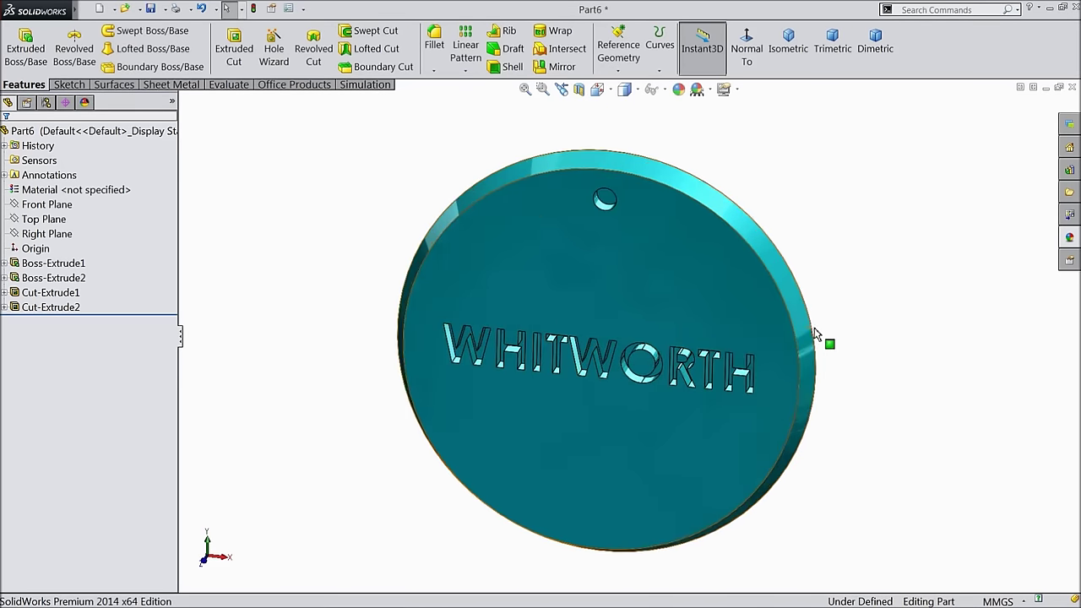
pyautogui.click(152, 10)
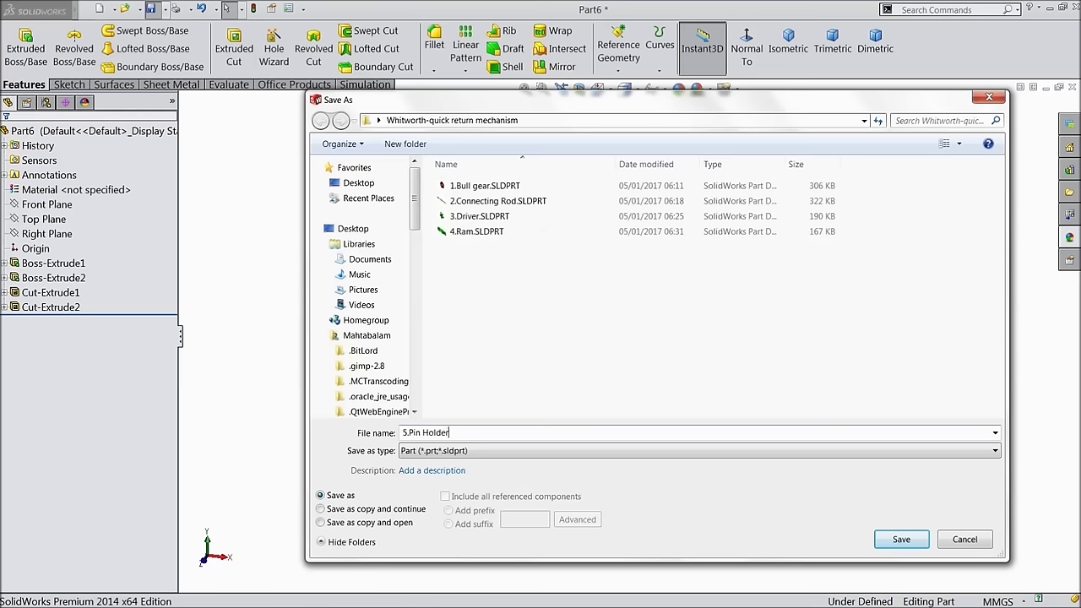
pyautogui.click(899, 540)
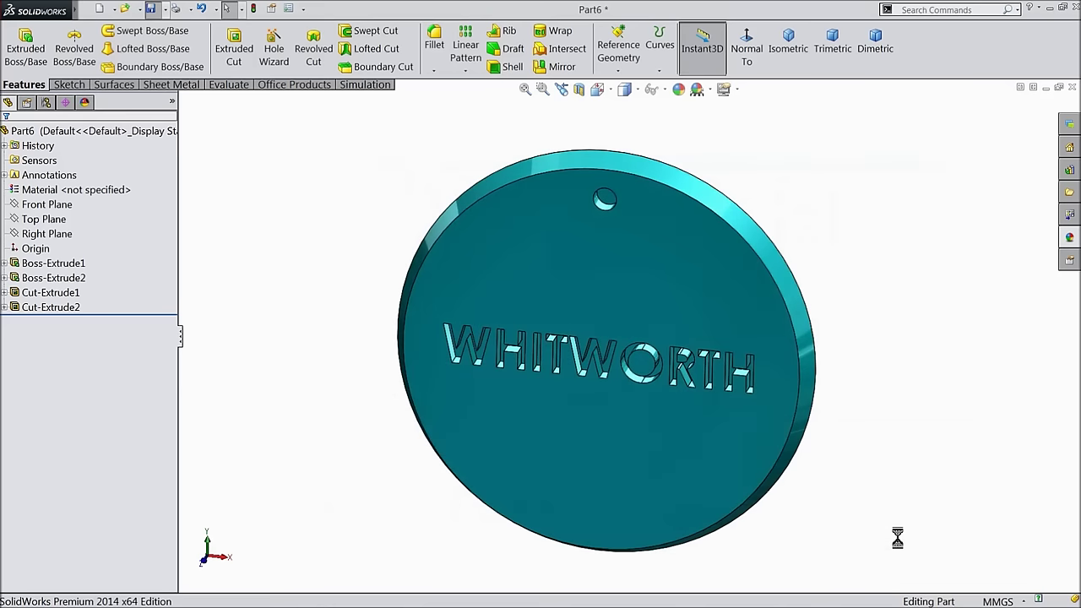
pyautogui.moveTo(840, 437); pyautogui.dragTo(757, 400, button='middle')
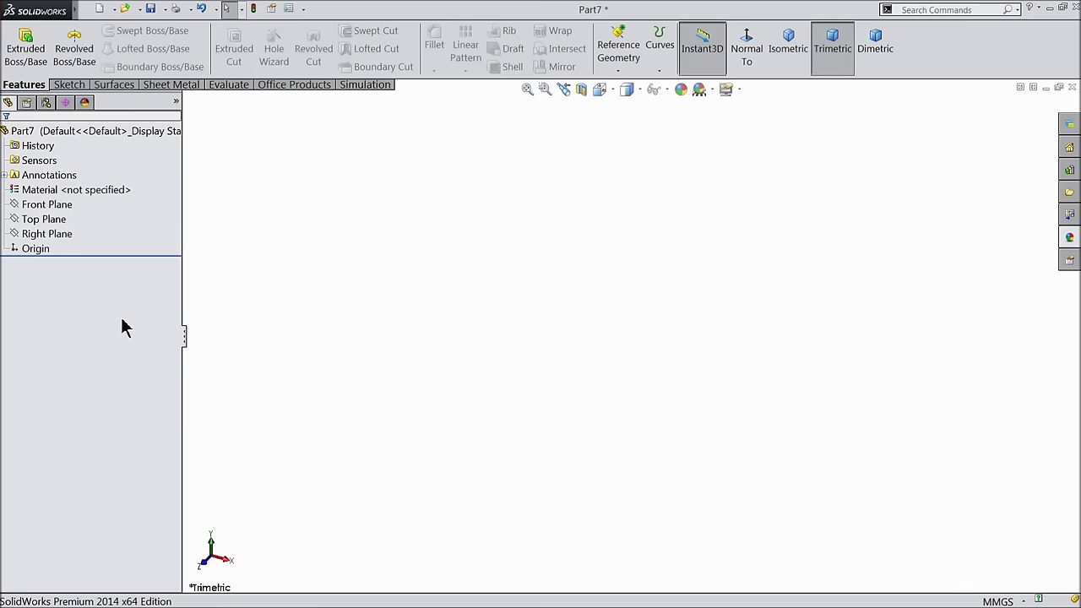
# - Sketch a circle of about 44.7 mm radius centered on the origin on the Top Plane of the new part
pyautogui.click(30, 219)
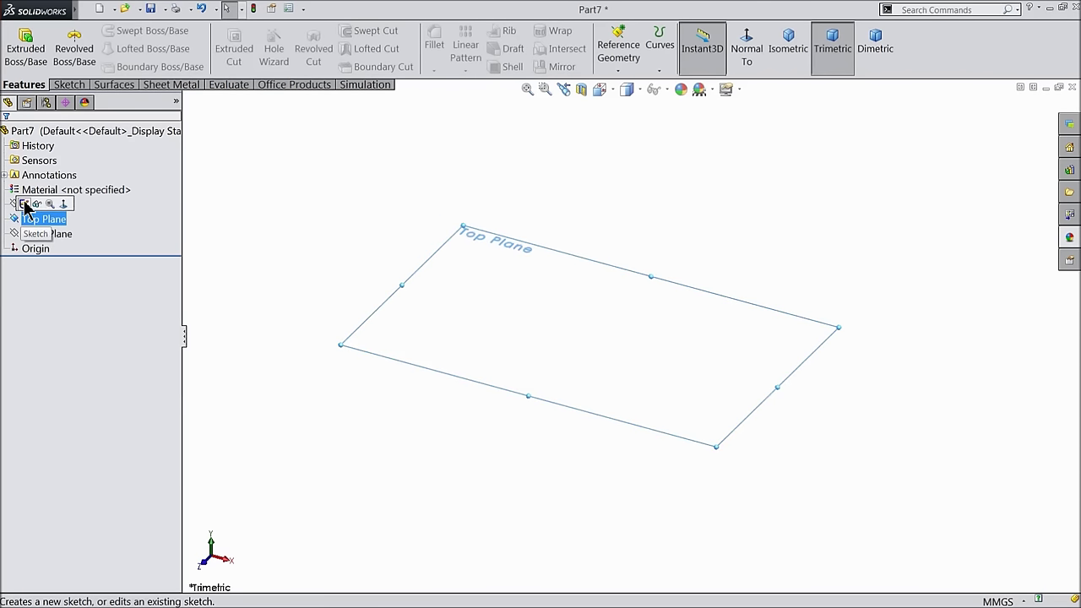
pyautogui.click(25, 205)
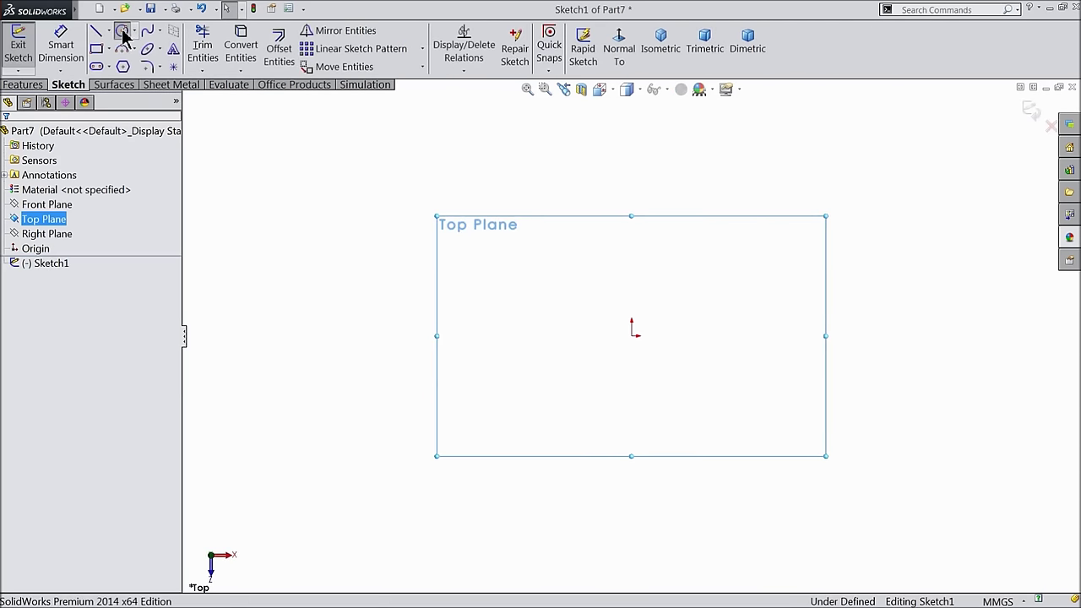
pyautogui.click(122, 34)
pyautogui.click(631, 334)
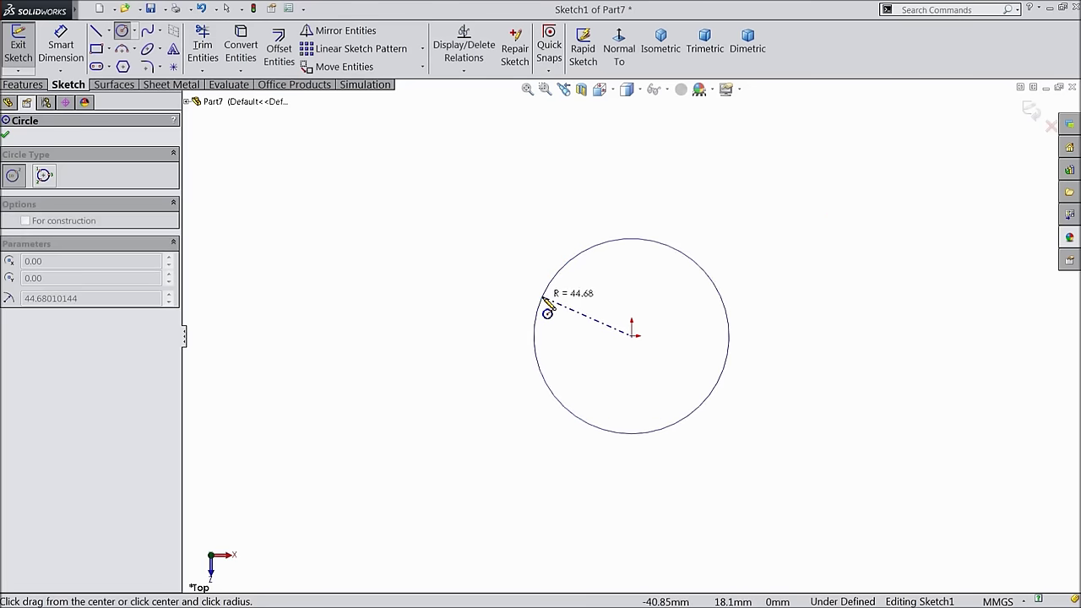
pyautogui.click(543, 298)
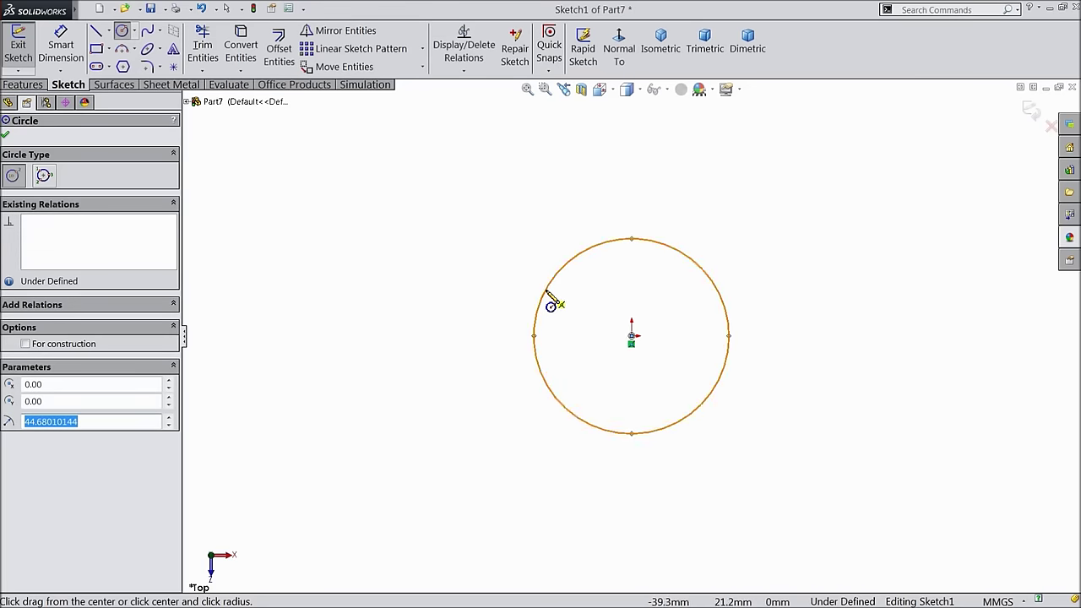
# - Set the diameter of the circle around the origin to 7 mm
pyautogui.click(60, 50)
pyautogui.click(537, 337)
pyautogui.click(489, 338)
pyautogui.write('7')
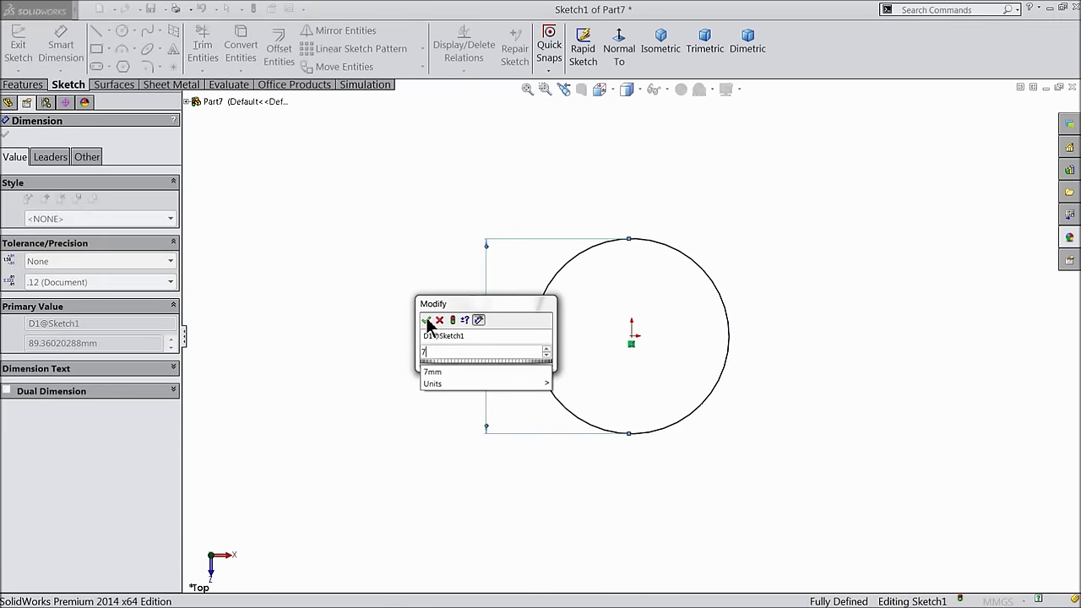
pyautogui.click(427, 322)
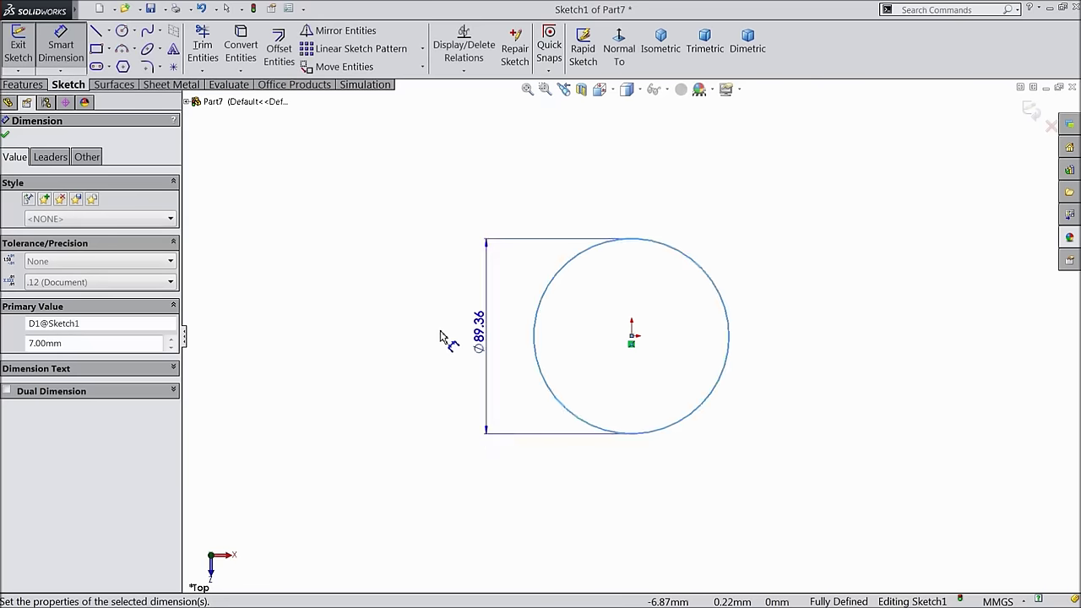
# - Extrude the circle 15 mm as a blind boss in the reversed direction, below the sketch plane
pyautogui.click(24, 85)
pyautogui.click(23, 49)
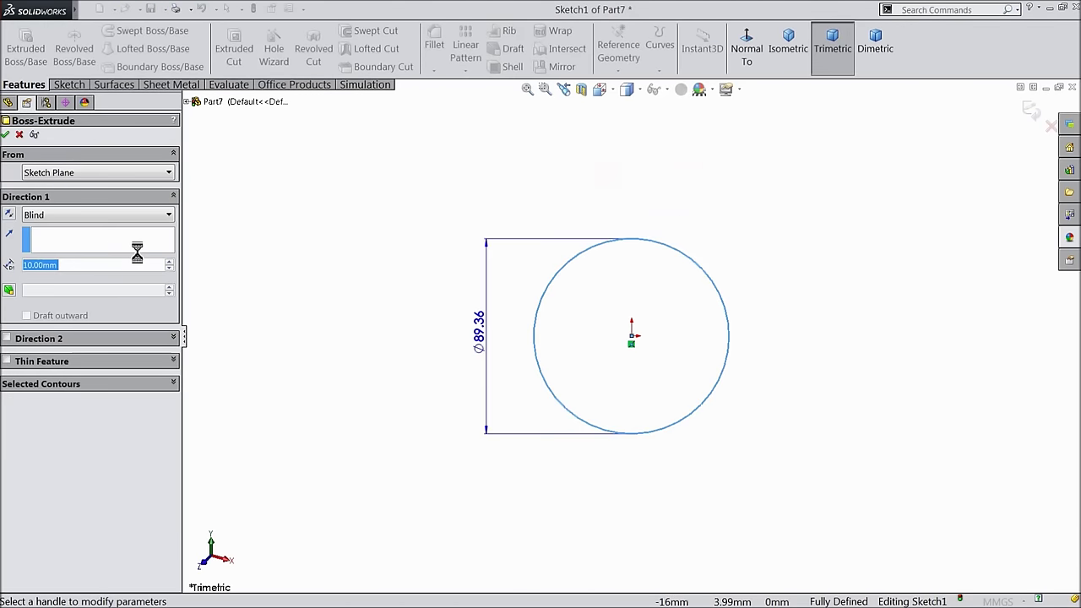
pyautogui.write('15')
pyautogui.press('Return')
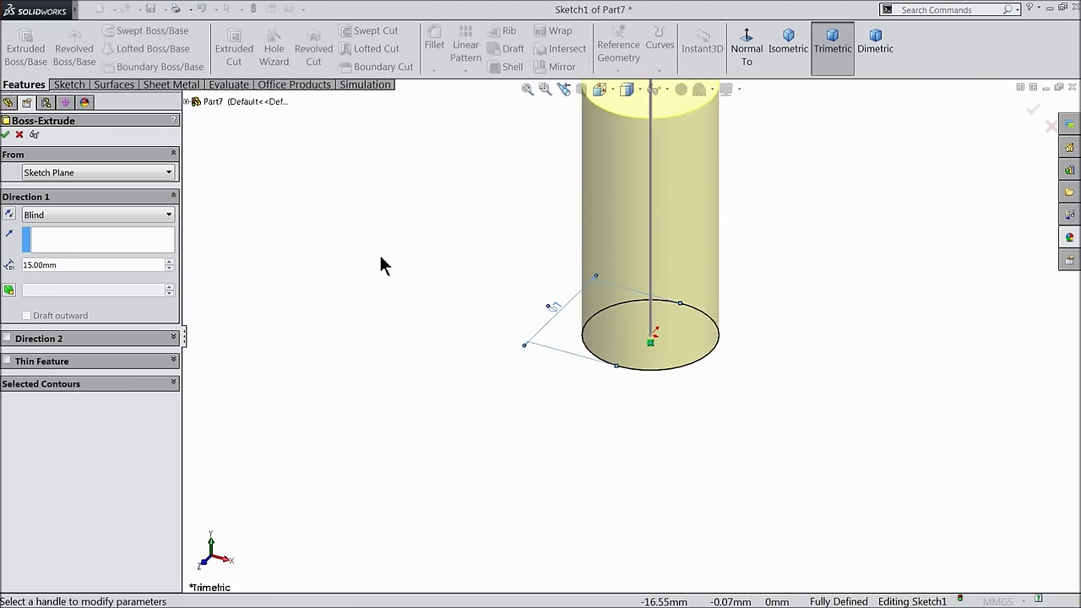
pyautogui.click(9, 216)
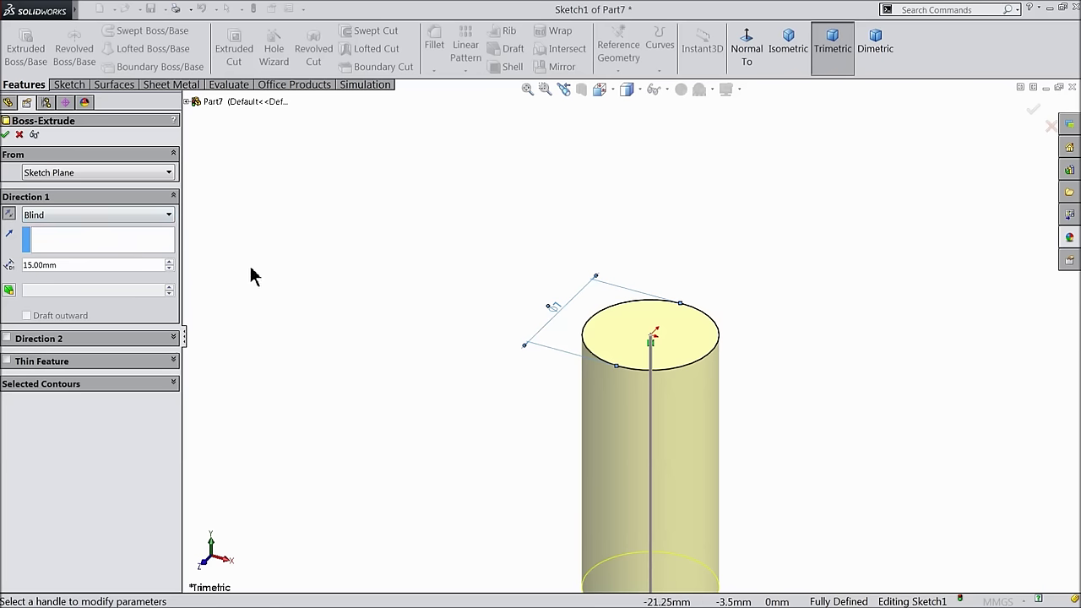
pyautogui.click(6, 135)
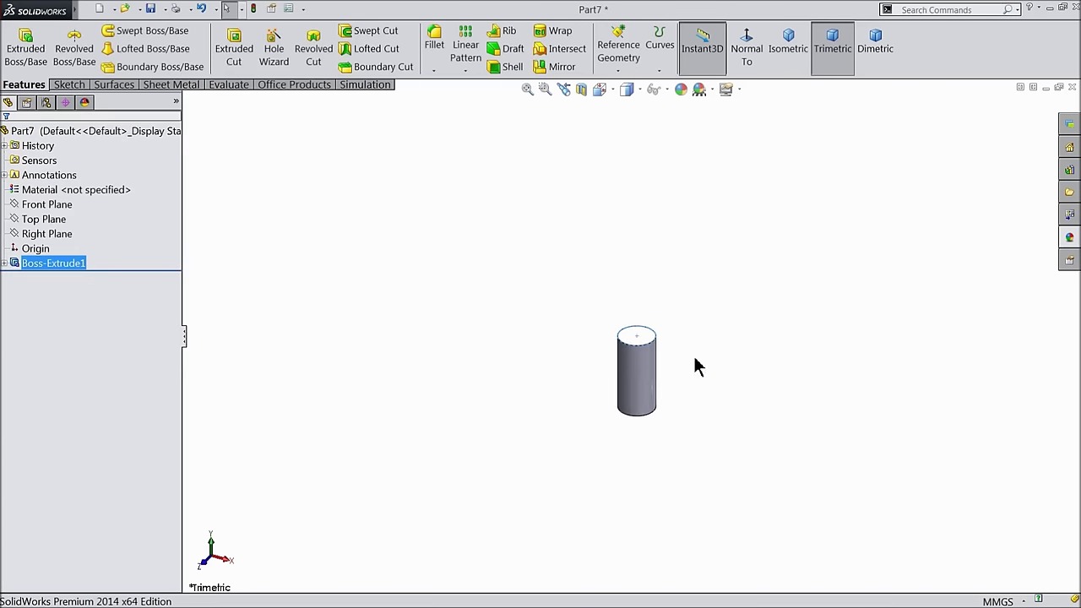
# - Apply a bright green color (RGB 0, 255, 0) to the whole part
pyautogui.click(101, 133)
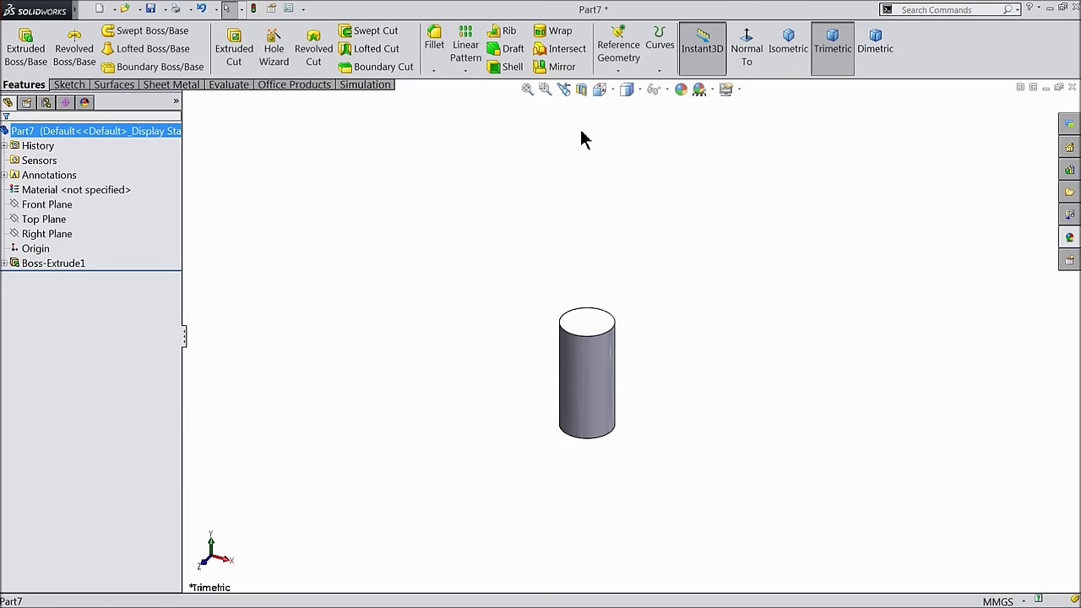
pyautogui.click(681, 91)
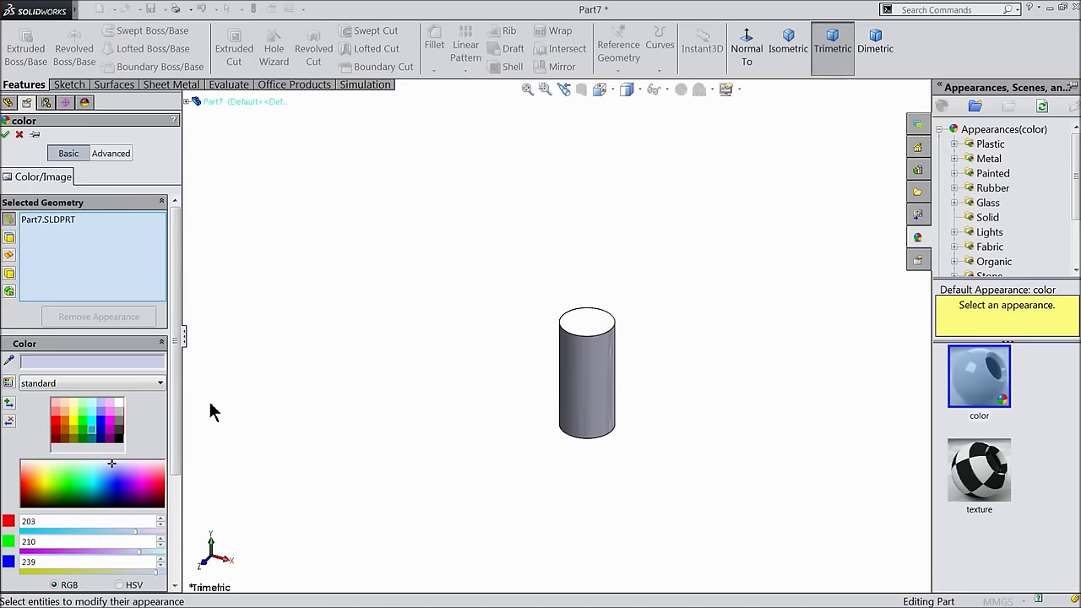
pyautogui.click(81, 422)
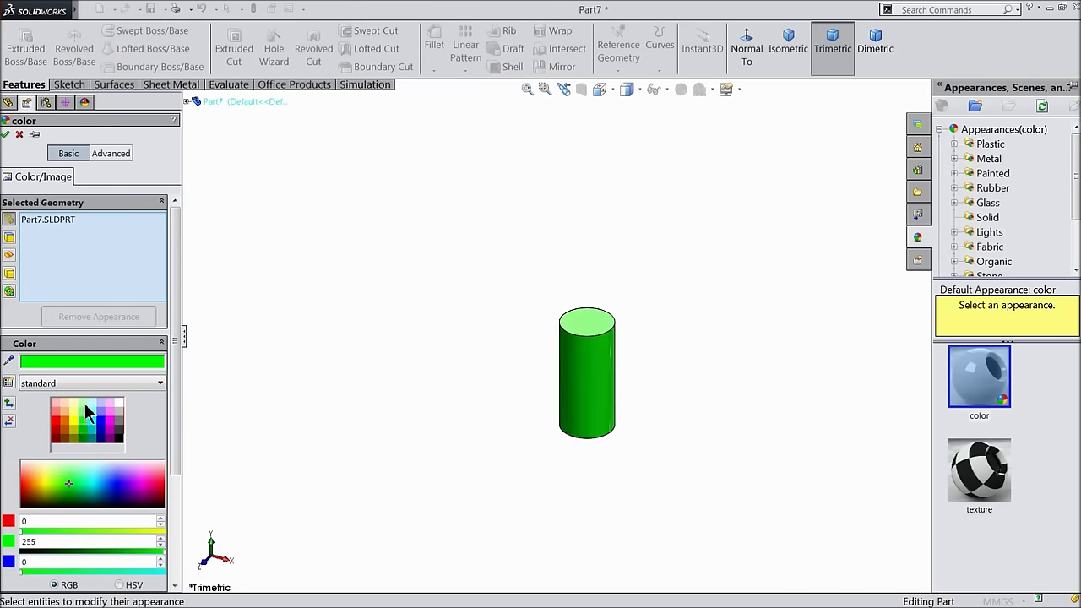
pyautogui.click(7, 135)
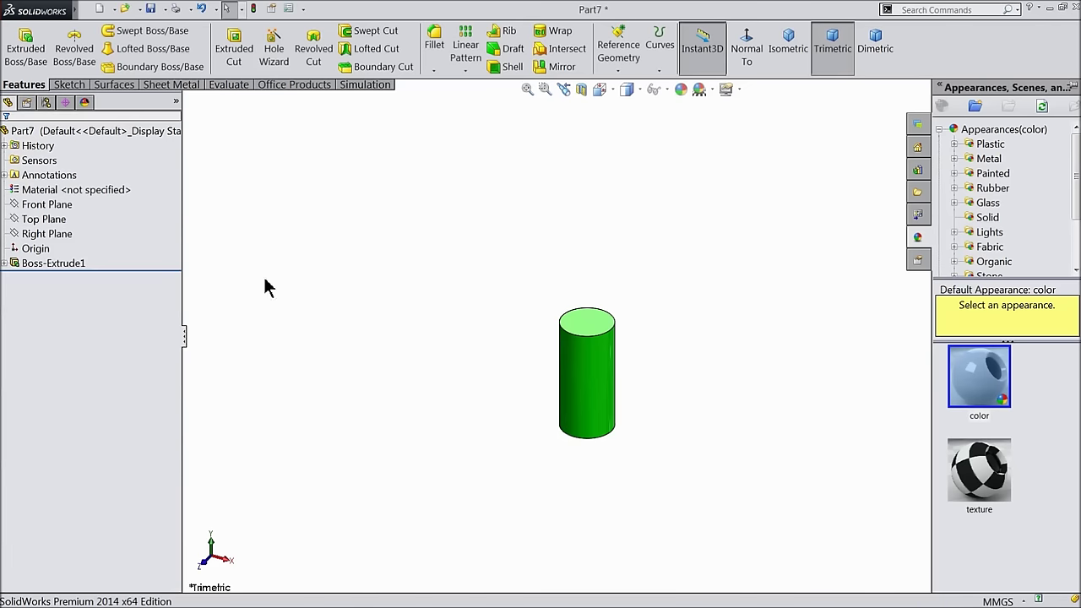
# - Start a sketch on the cylinder's bottom face and draw a circle of about 11 mm radius centered on the origin
pyautogui.scroll(-2, 722, 392)
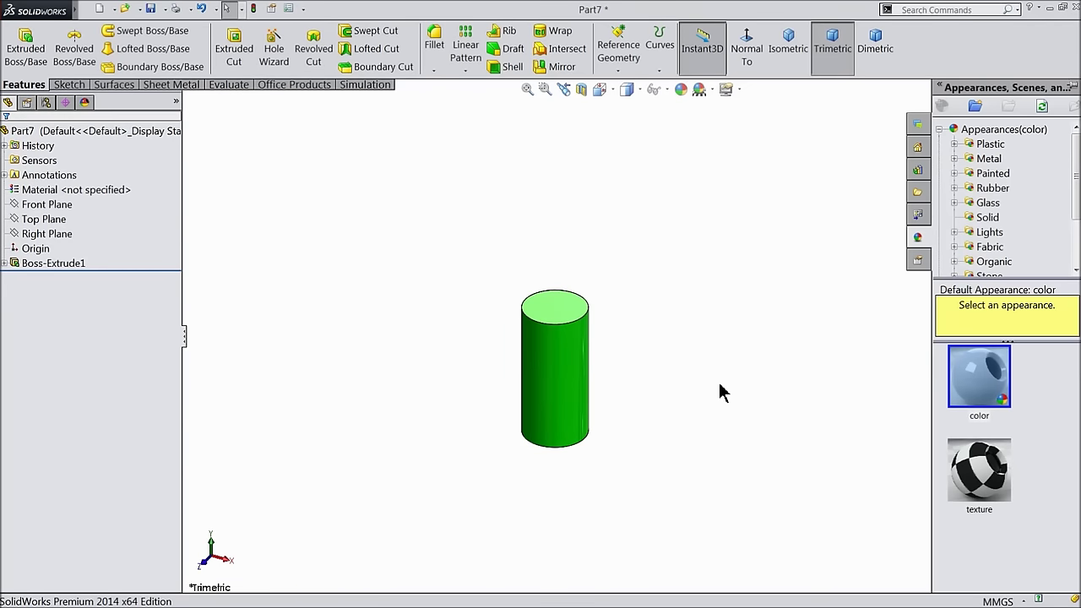
pyautogui.moveTo(600, 460); pyautogui.dragTo(562, 410, button='middle')
pyautogui.click(551, 424)
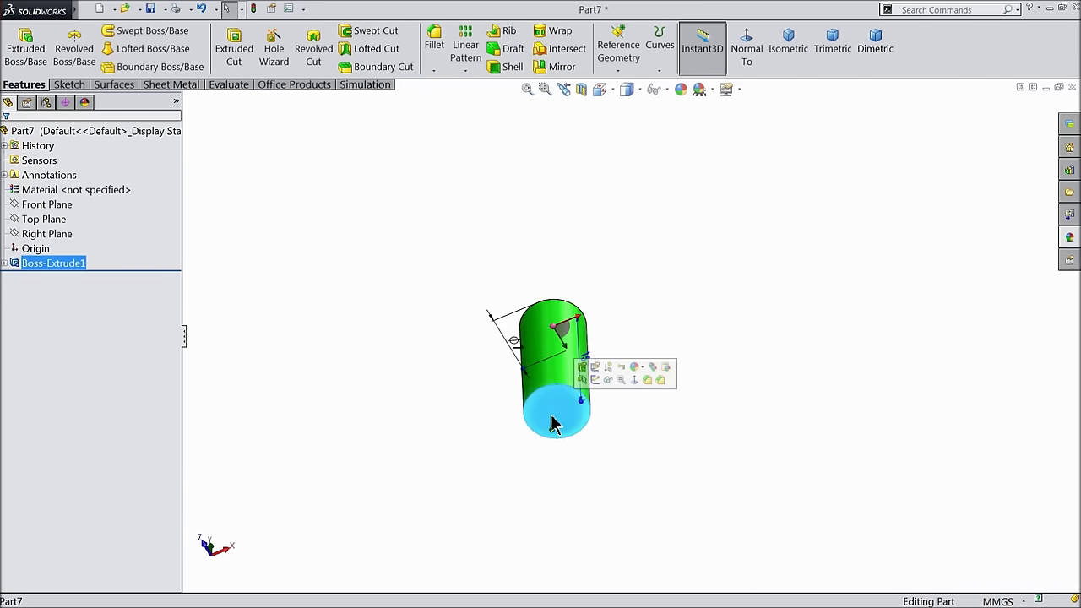
pyautogui.click(595, 379)
pyautogui.click(746, 49)
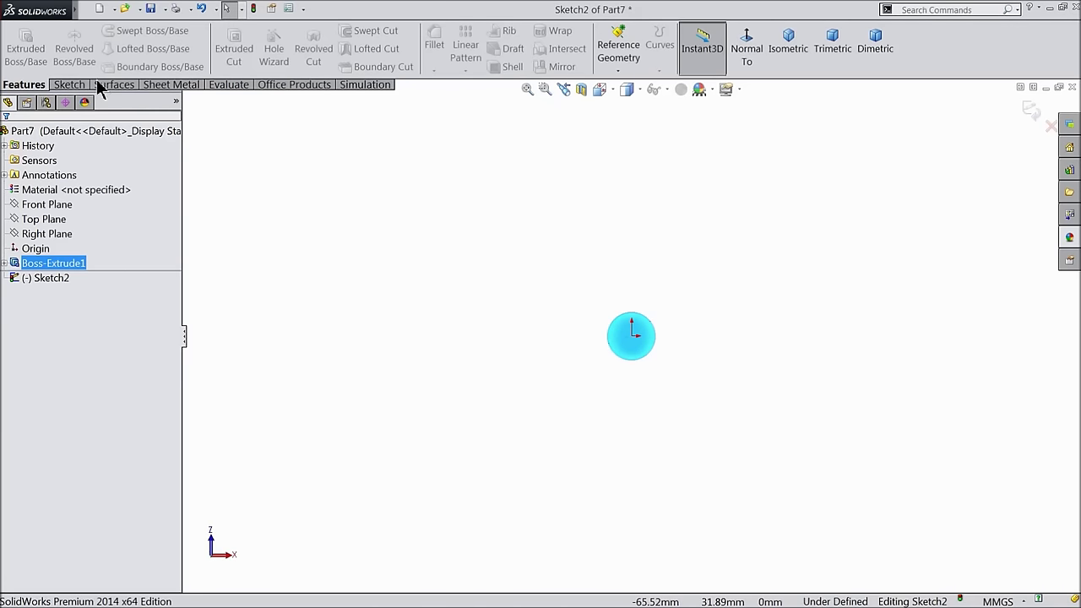
pyautogui.click(70, 84)
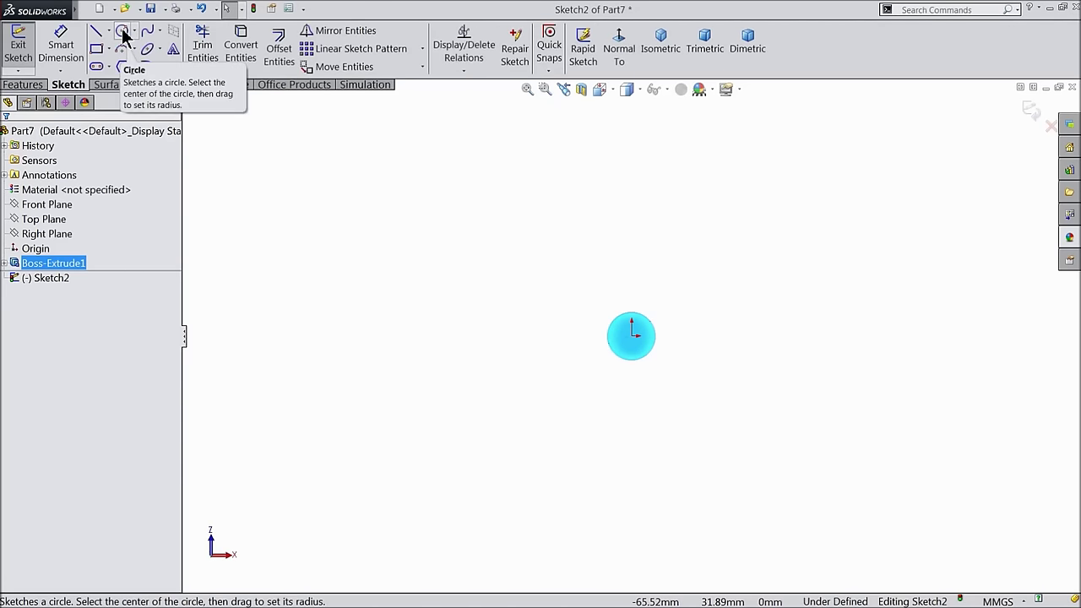
pyautogui.click(122, 32)
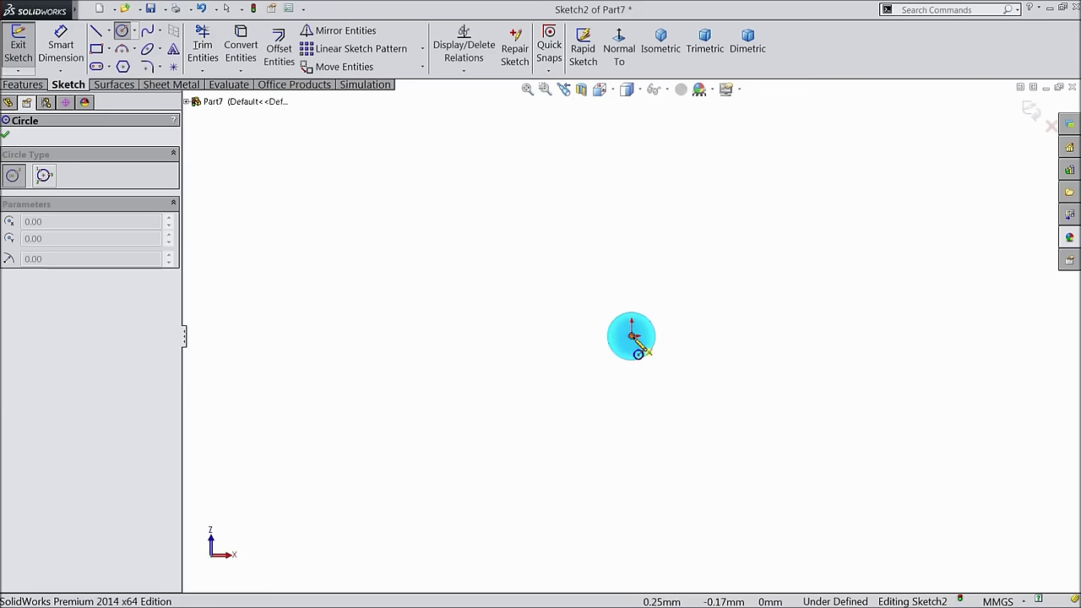
pyautogui.click(631, 336)
pyautogui.click(581, 295)
# - Sketch a second circle of about 12.1 mm radius, centered about 105 mm directly above the origin
pyautogui.scroll(5, 639, 313)
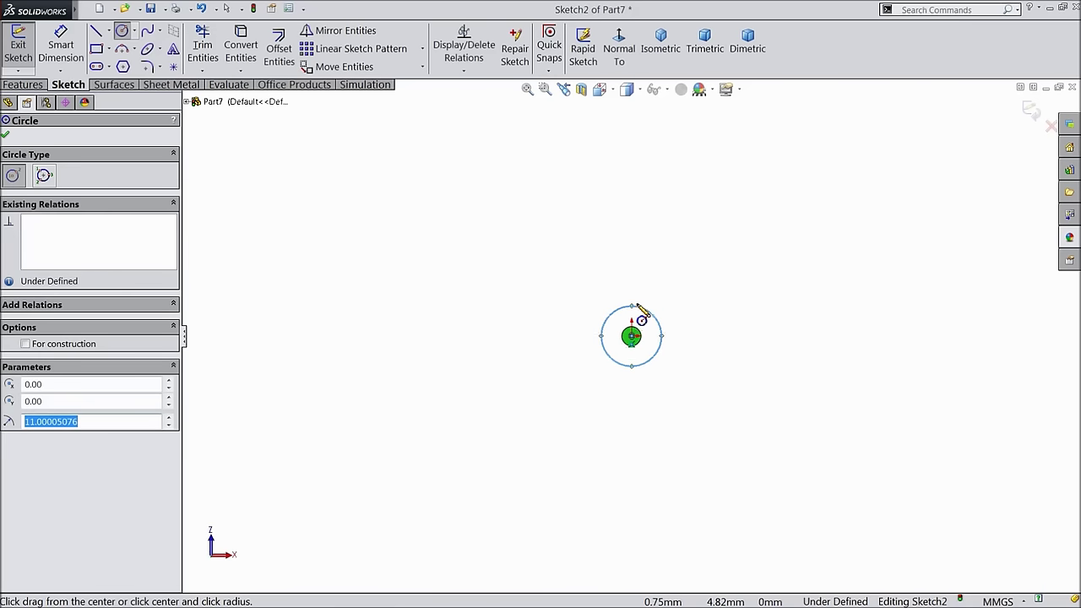
pyautogui.click(631, 170)
pyautogui.click(656, 180)
pyautogui.scroll(-2, 654, 186)
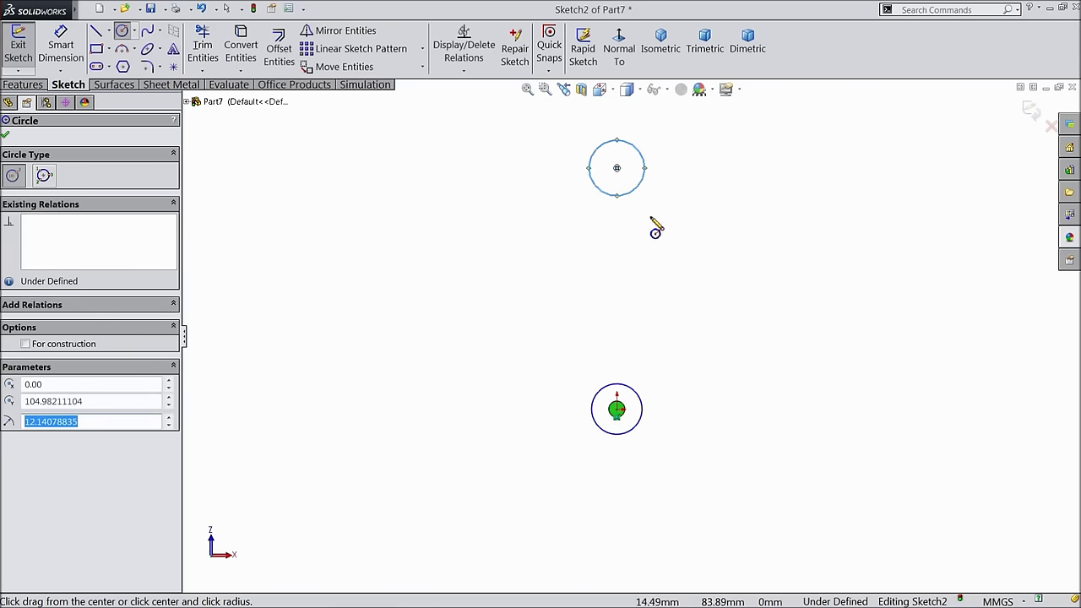
# - Dimension the circle centered on the origin to a diameter of 20 mm
pyautogui.click(61, 50)
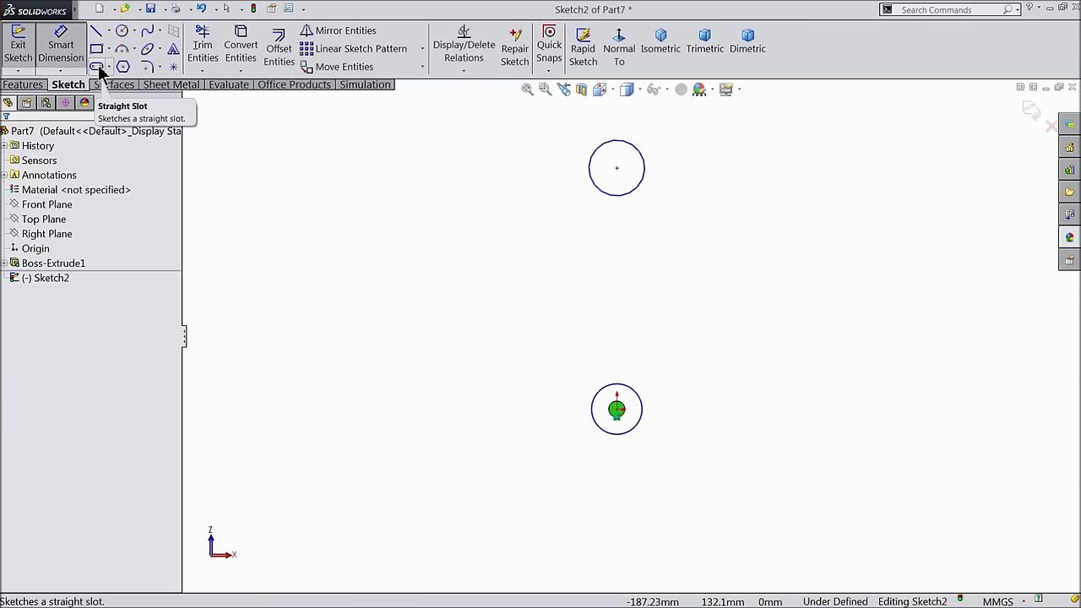
pyautogui.click(98, 32)
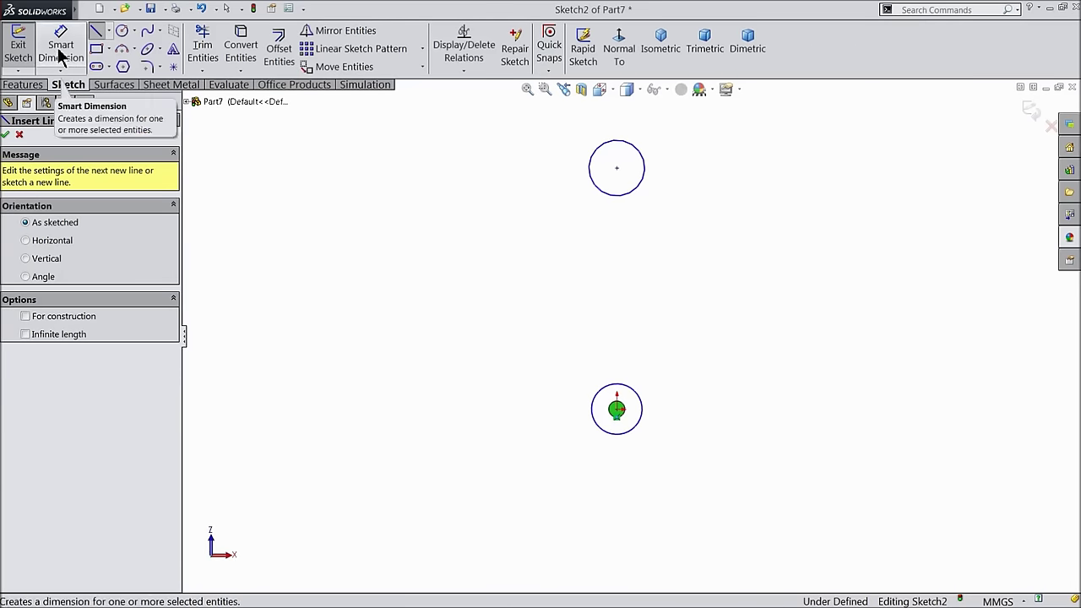
pyautogui.click(60, 51)
pyautogui.scroll(-1, 439, 211)
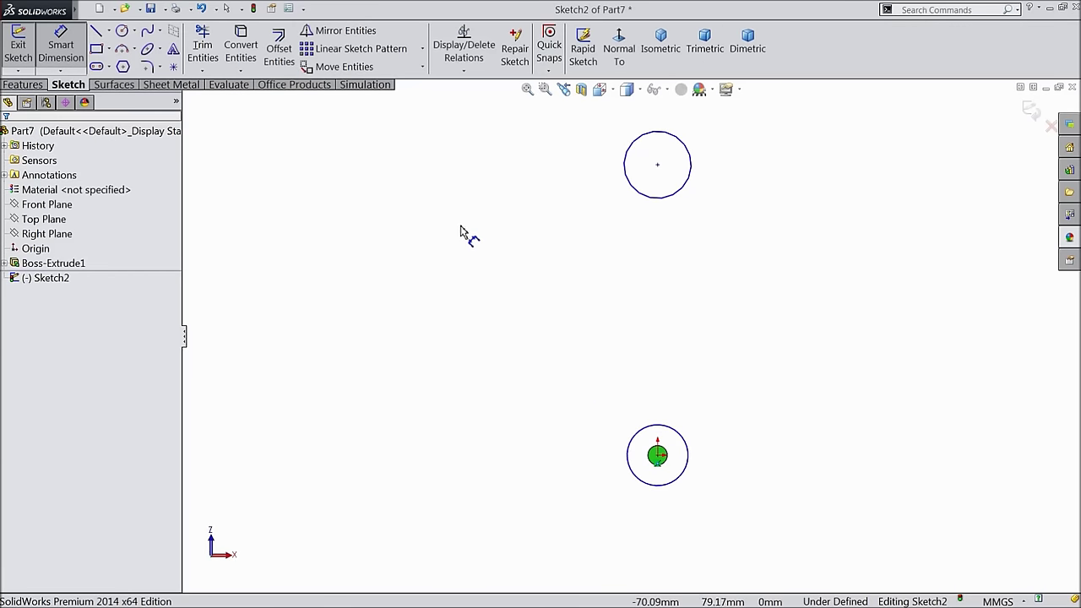
pyautogui.click(688, 465)
pyautogui.click(751, 465)
pyautogui.write('20')
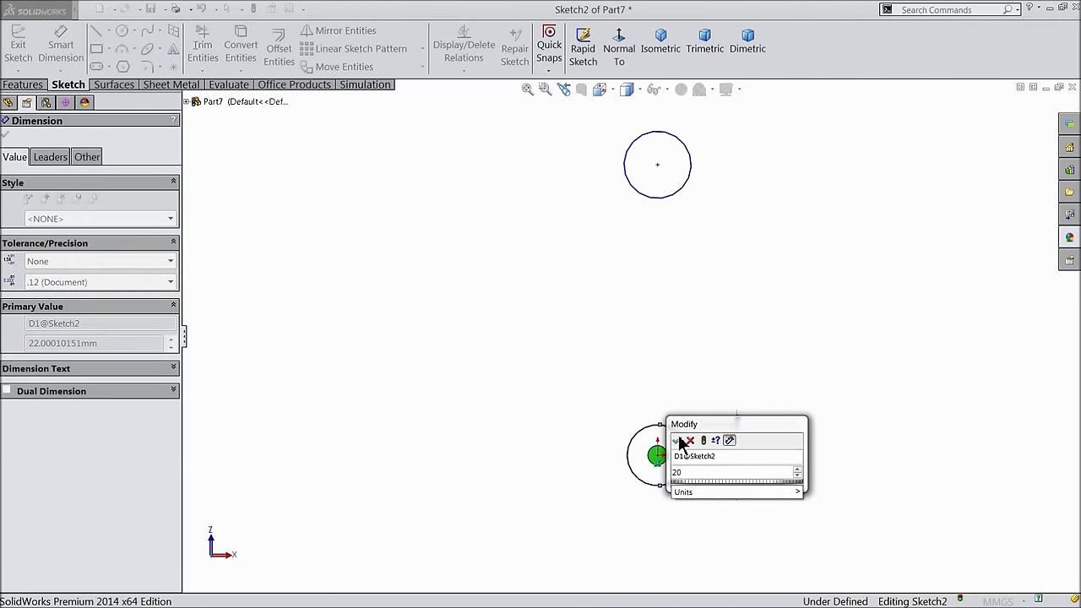
pyautogui.click(678, 439)
# - Dimension the upper circle to a diameter of 10 mm
pyautogui.click(693, 169)
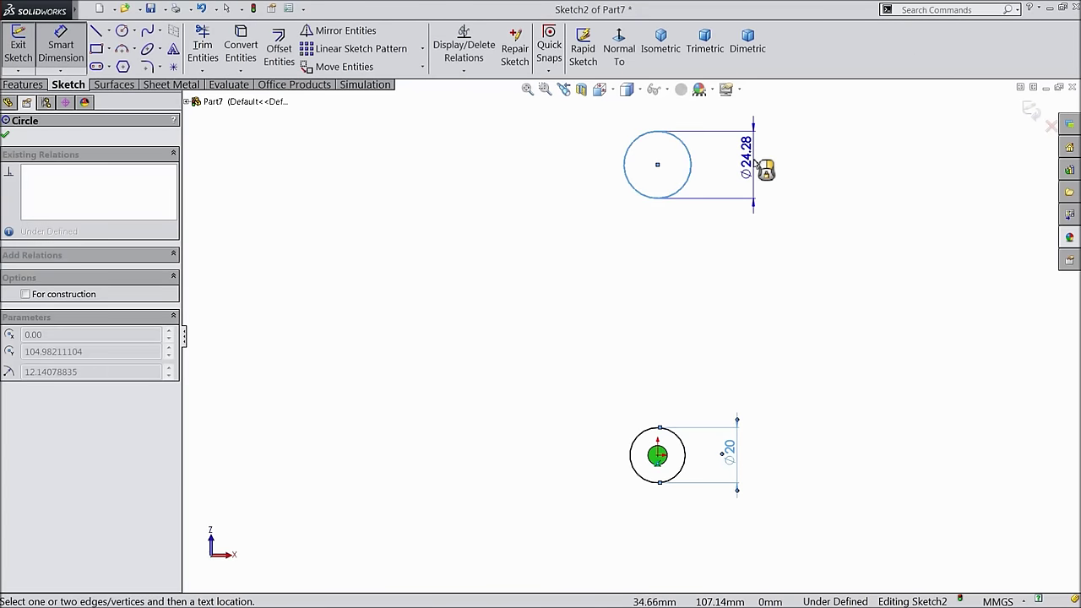
pyautogui.click(760, 166)
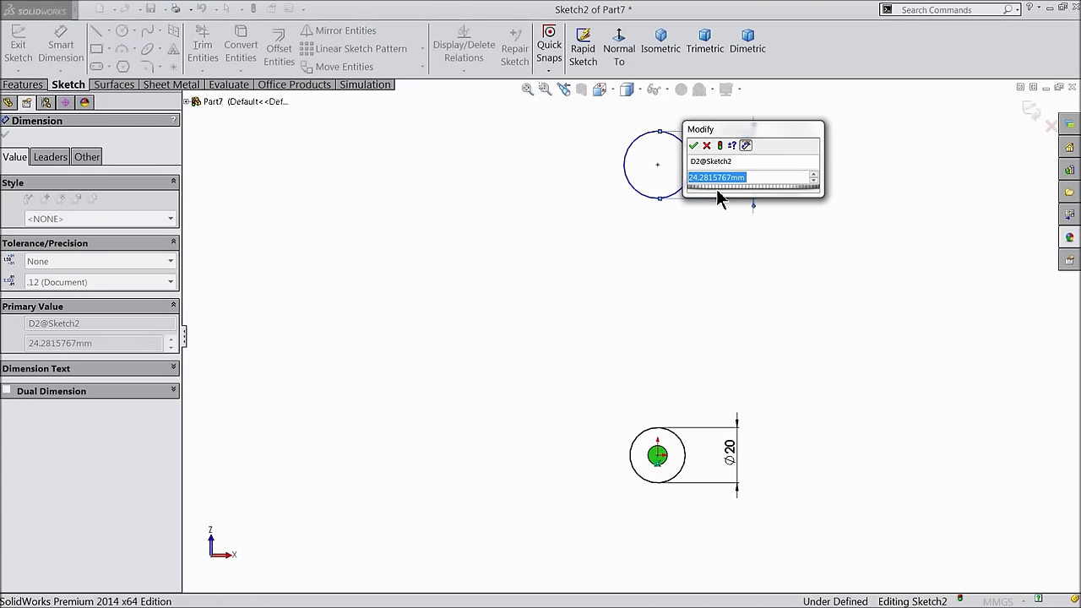
pyautogui.write('10')
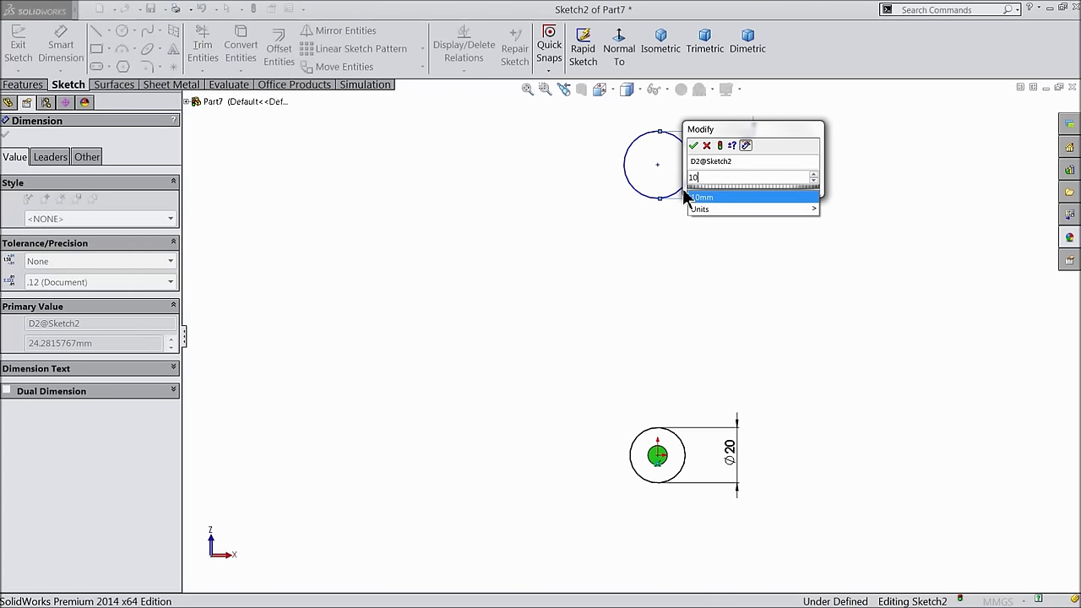
pyautogui.click(693, 145)
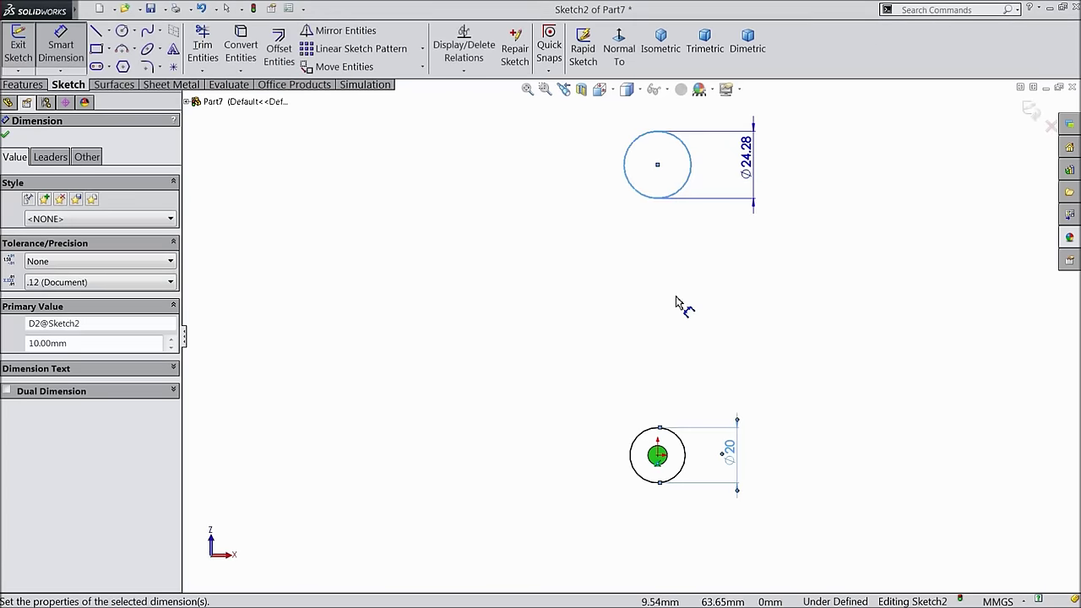
# - Set the vertical distance between the centers of the two circles to 100 mm
pyautogui.click(657, 165)
pyautogui.click(657, 455)
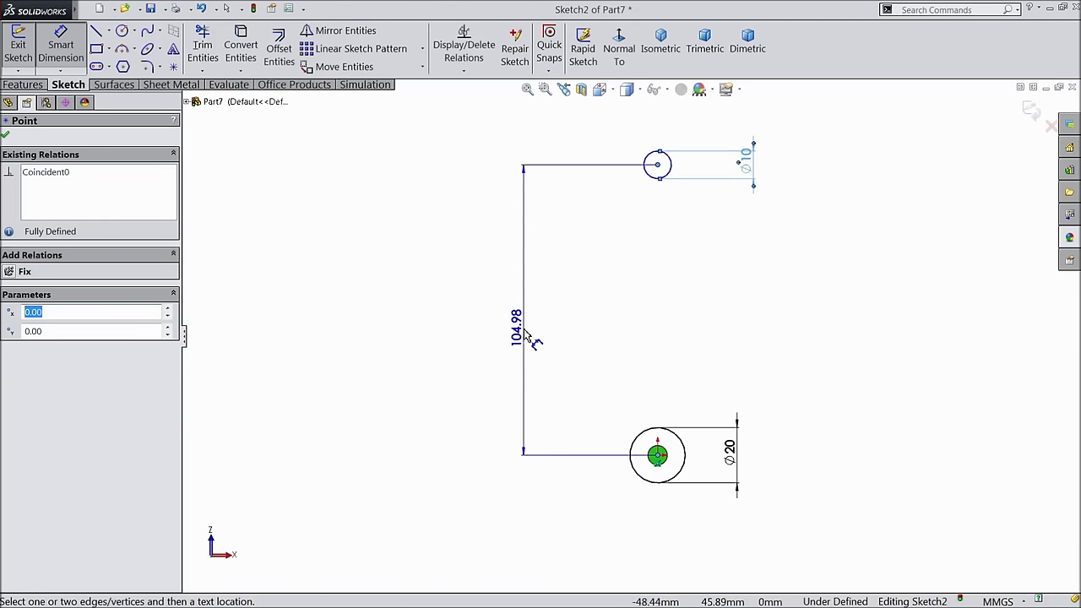
pyautogui.click(531, 342)
pyautogui.write('100')
pyautogui.click(463, 316)
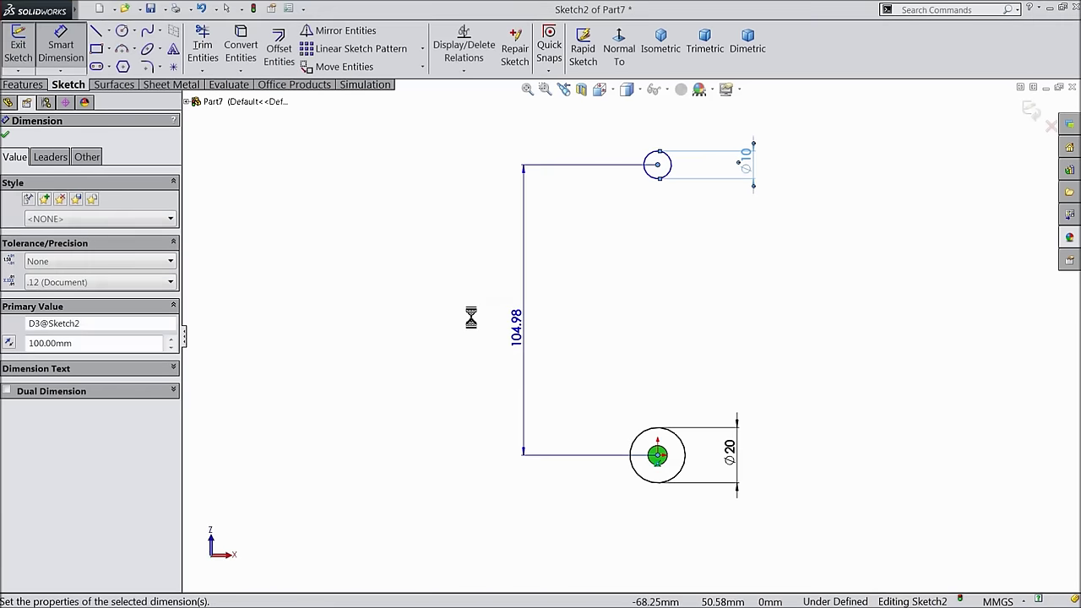
# - Add a Vertical relation between the upper circle's center and the origin
pyautogui.scroll(-1, 681, 265)
pyautogui.click(712, 273)
pyautogui.scroll(-1, 676, 211)
pyautogui.click(639, 152)
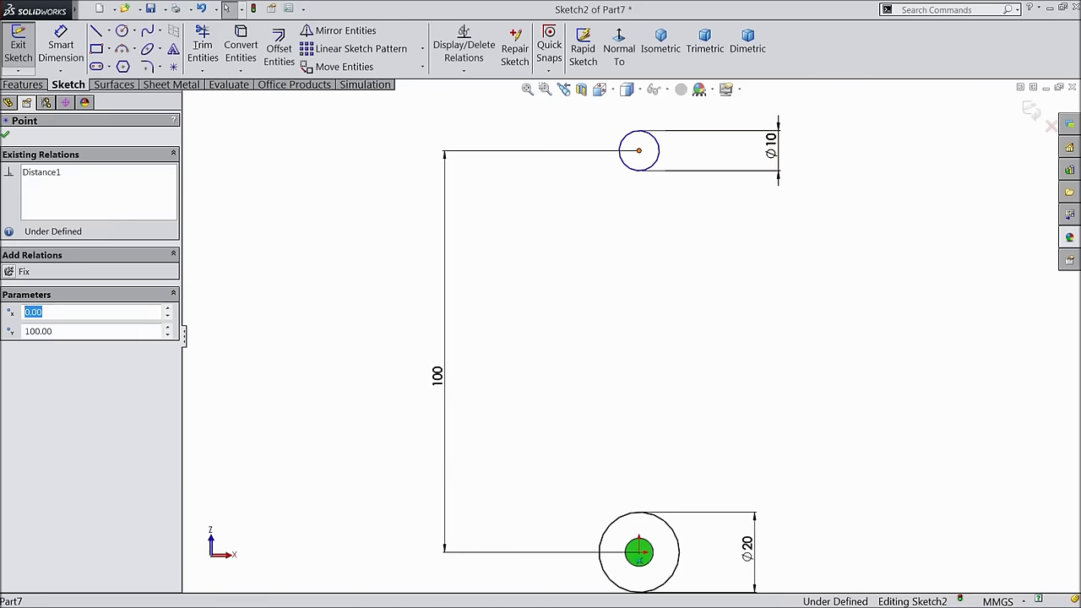
pyautogui.keyDown('ctrl'); pyautogui.click(639, 554); pyautogui.keyUp('ctrl')
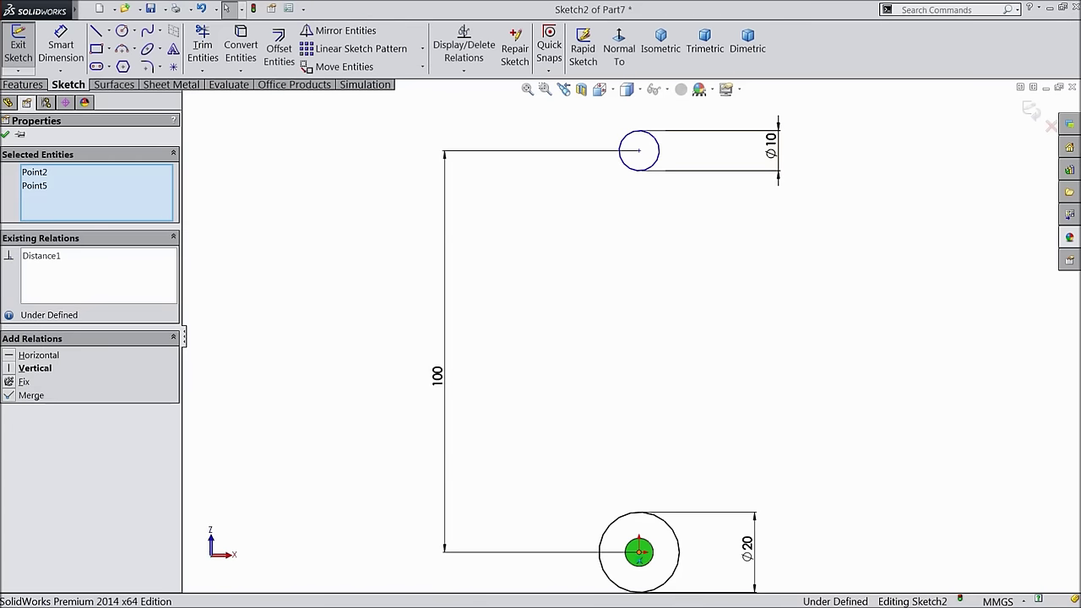
pyautogui.click(30, 369)
pyautogui.click(5, 136)
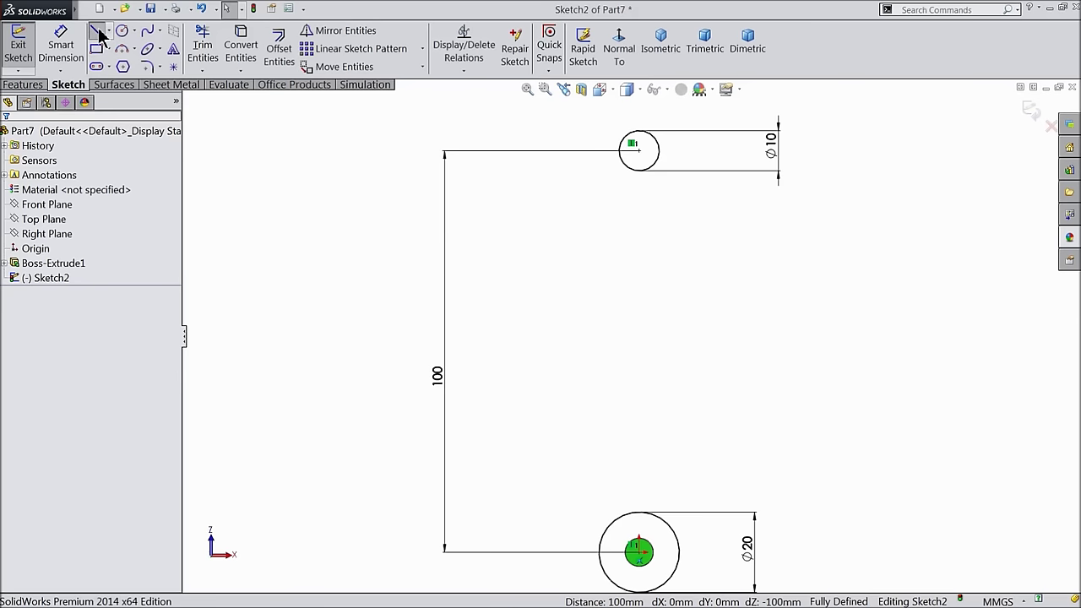
# - Draw a line joining the right sides of the 20 mm and 10 mm circles, tangent to both
pyautogui.click(98, 32)
pyautogui.scroll(-4, 692, 533)
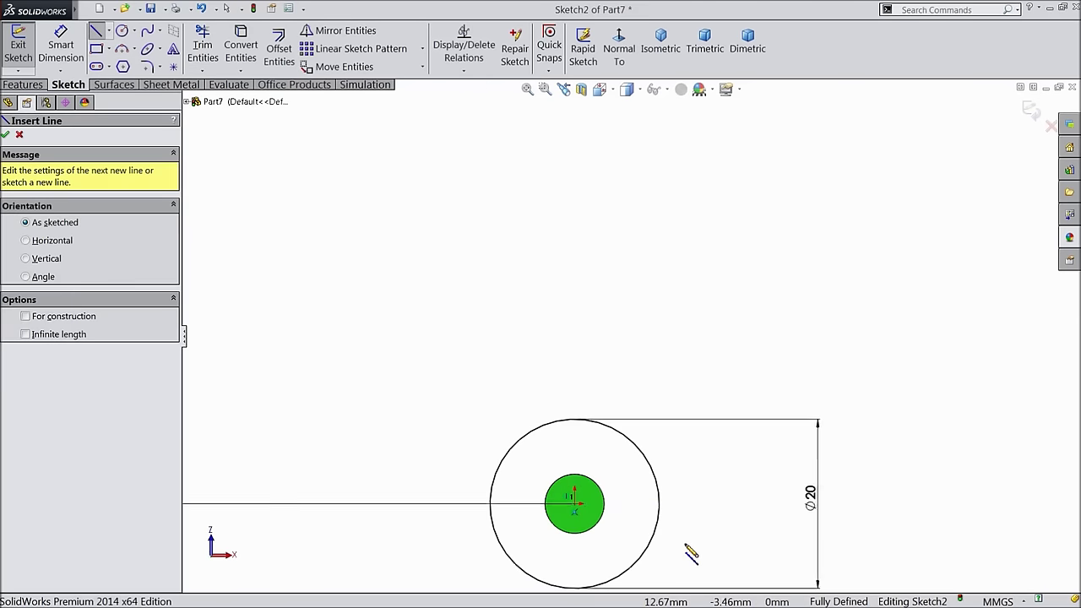
pyautogui.click(657, 484)
pyautogui.scroll(3, 680, 312)
pyautogui.scroll(2, 671, 314)
pyautogui.scroll(-5, 647, 241)
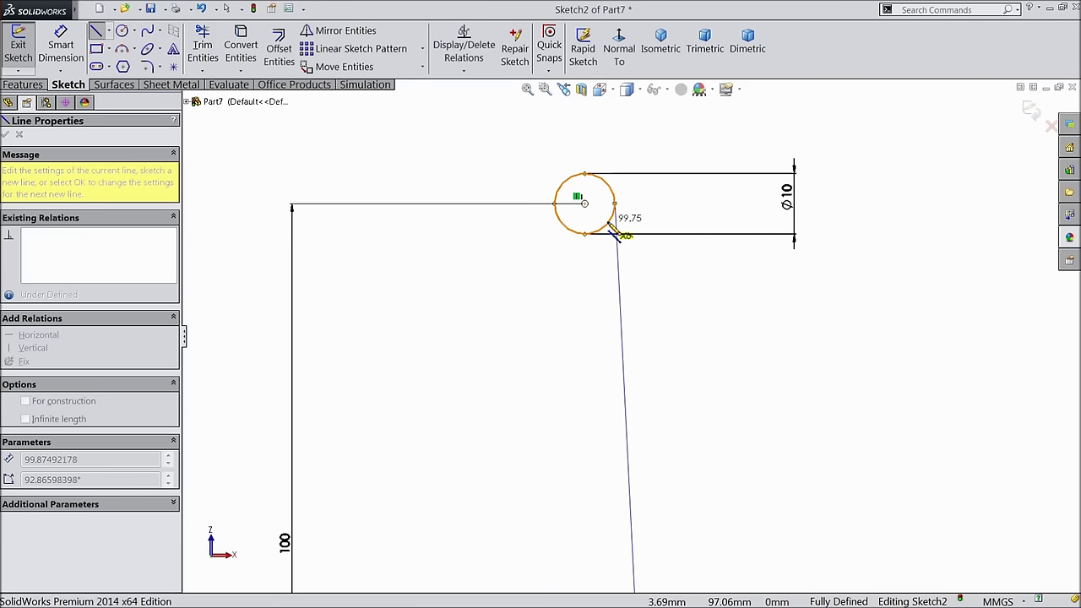
pyautogui.click(614, 226)
pyautogui.scroll(2, 637, 299)
pyautogui.rightClick(682, 328)
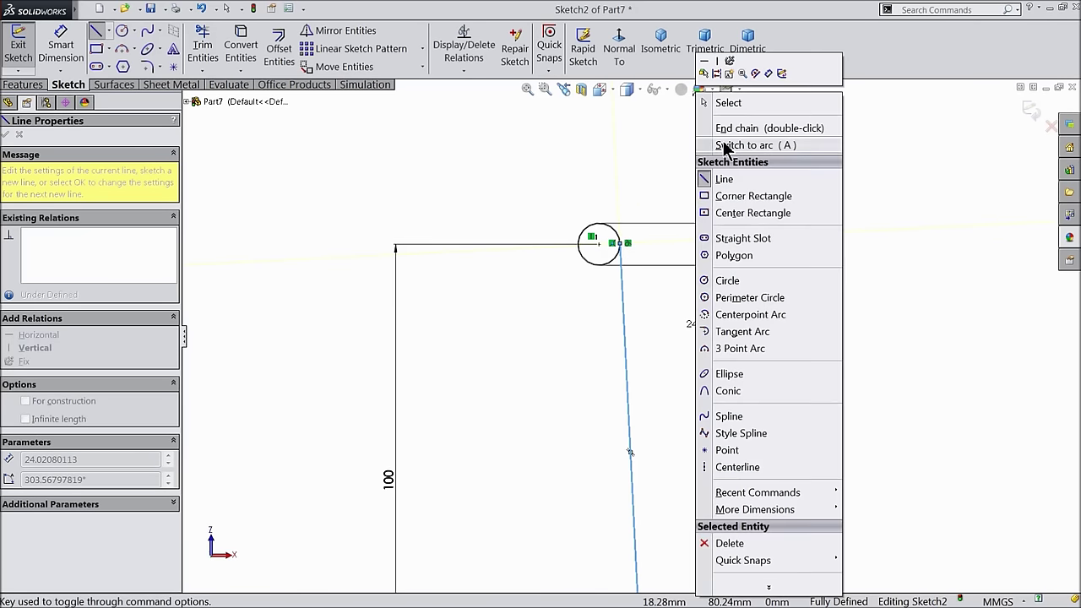
pyautogui.click(728, 102)
pyautogui.scroll(2, 656, 309)
pyautogui.scroll(-2, 637, 545)
pyautogui.scroll(-5, 637, 544)
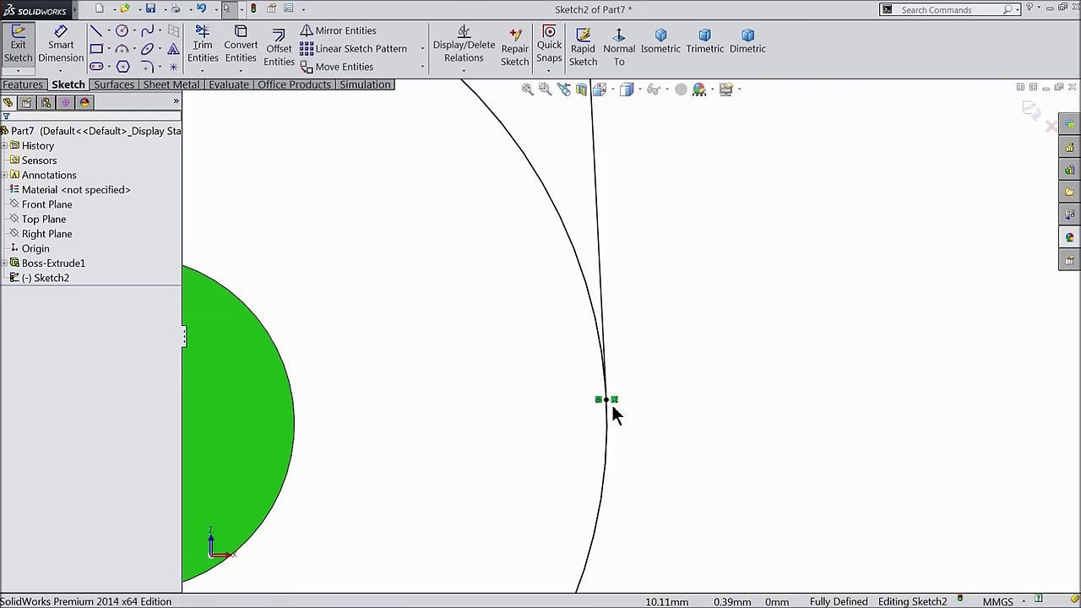
pyautogui.scroll(6, 614, 412)
pyautogui.scroll(-1, 633, 207)
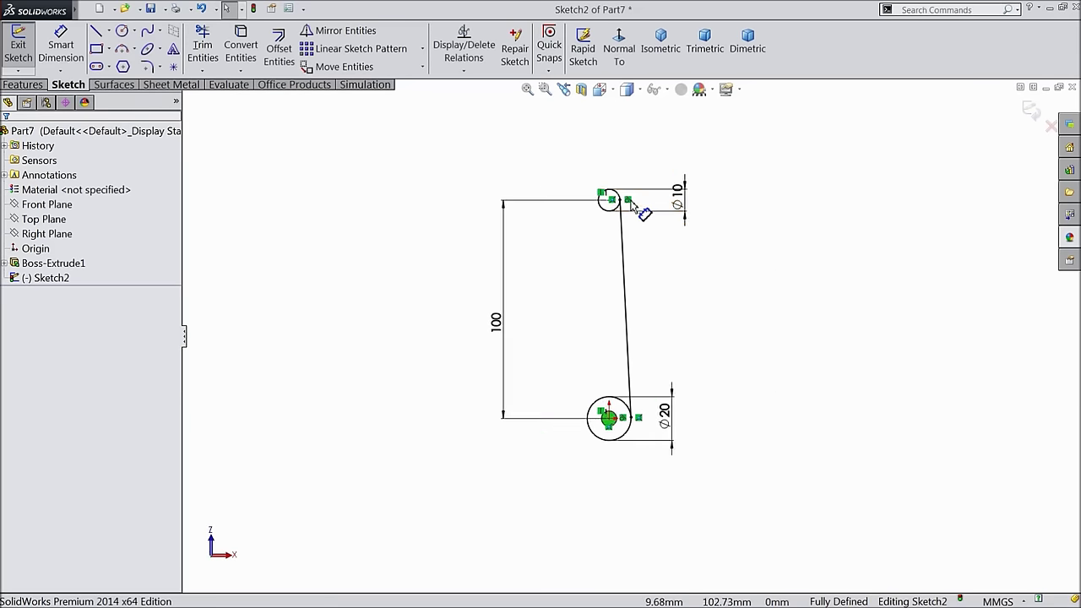
# - Draw a vertical centerline joining the origin and the center of the 10 mm circle
pyautogui.scroll(-1, 625, 211)
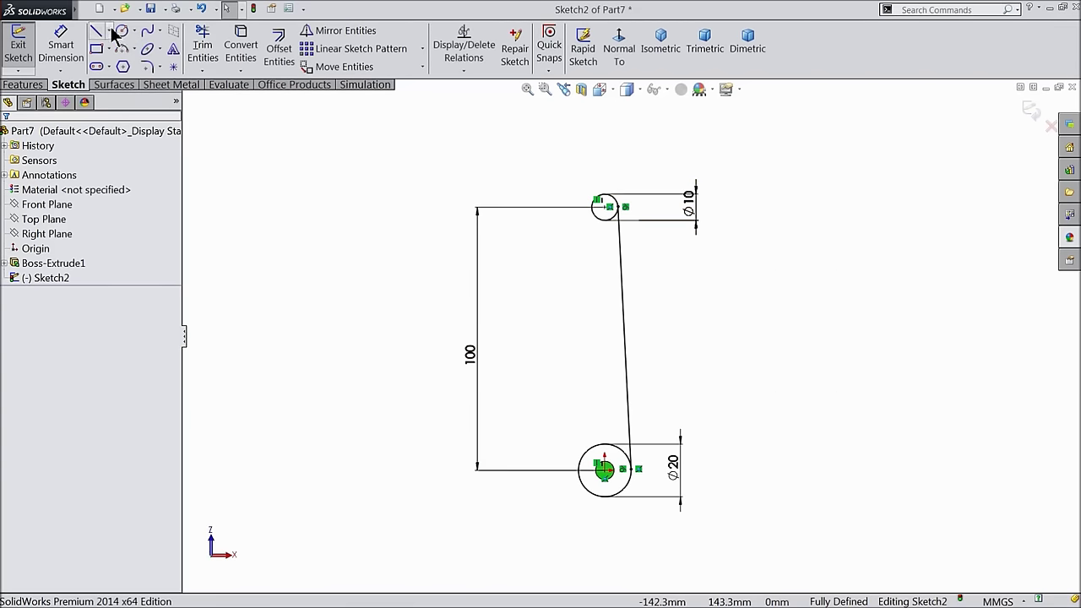
pyautogui.click(111, 31)
pyautogui.click(118, 66)
pyautogui.click(605, 469)
pyautogui.click(607, 208)
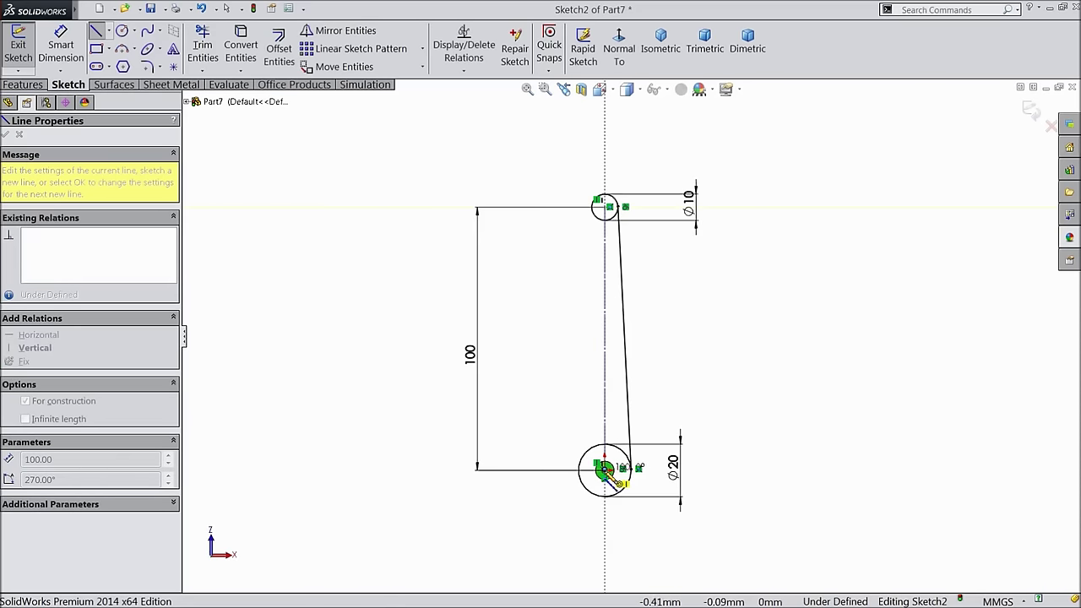
pyautogui.rightClick(517, 362)
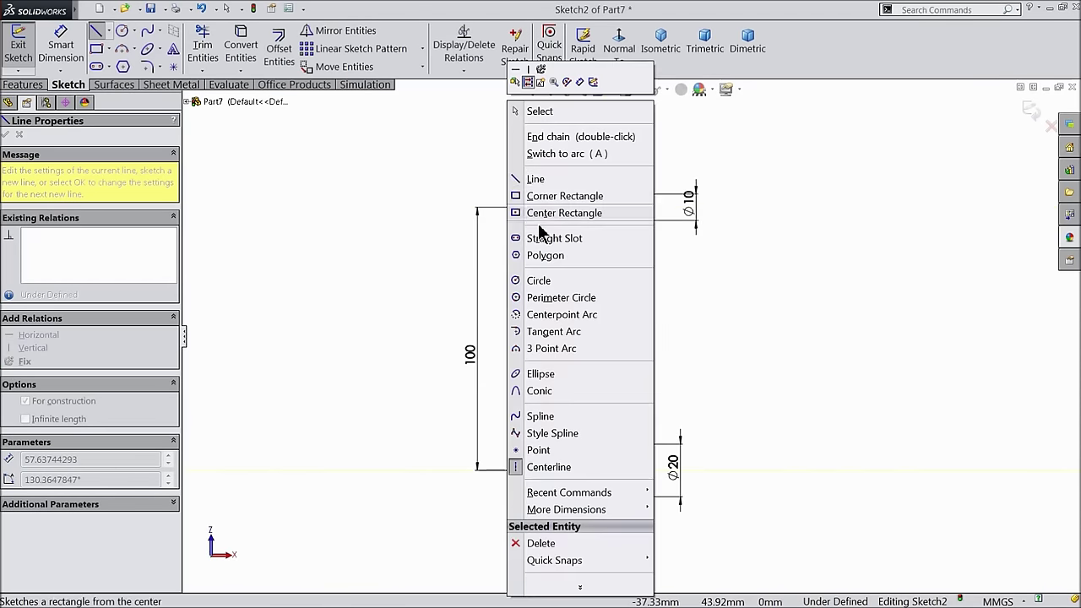
pyautogui.click(553, 112)
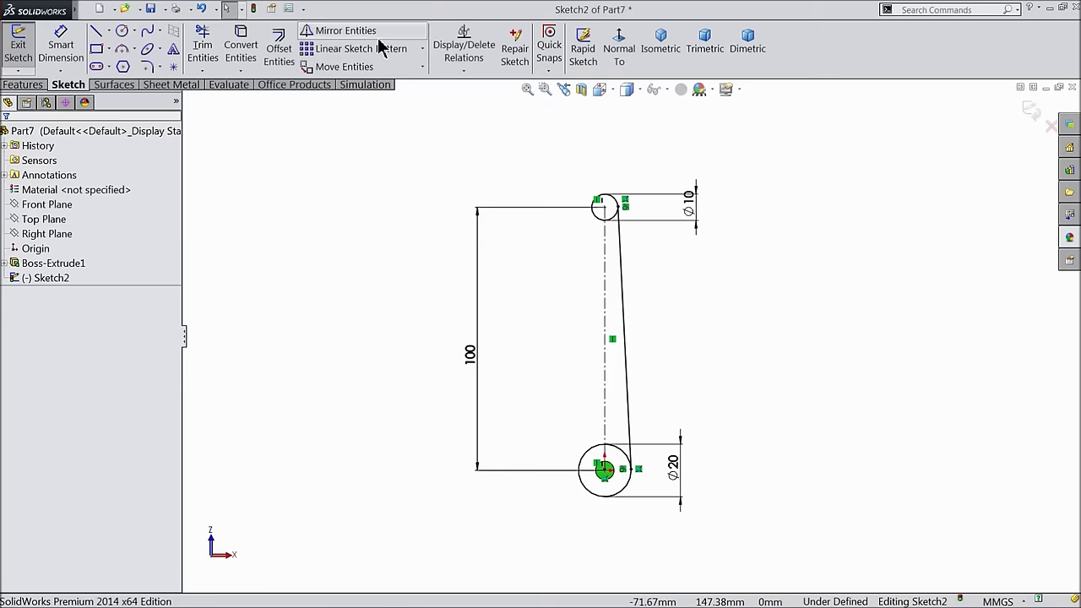
# - Mirror the slanted tangent line about the vertical centerline, keeping the original
pyautogui.click(329, 30)
pyautogui.scroll(-2, 659, 388)
pyautogui.click(607, 343)
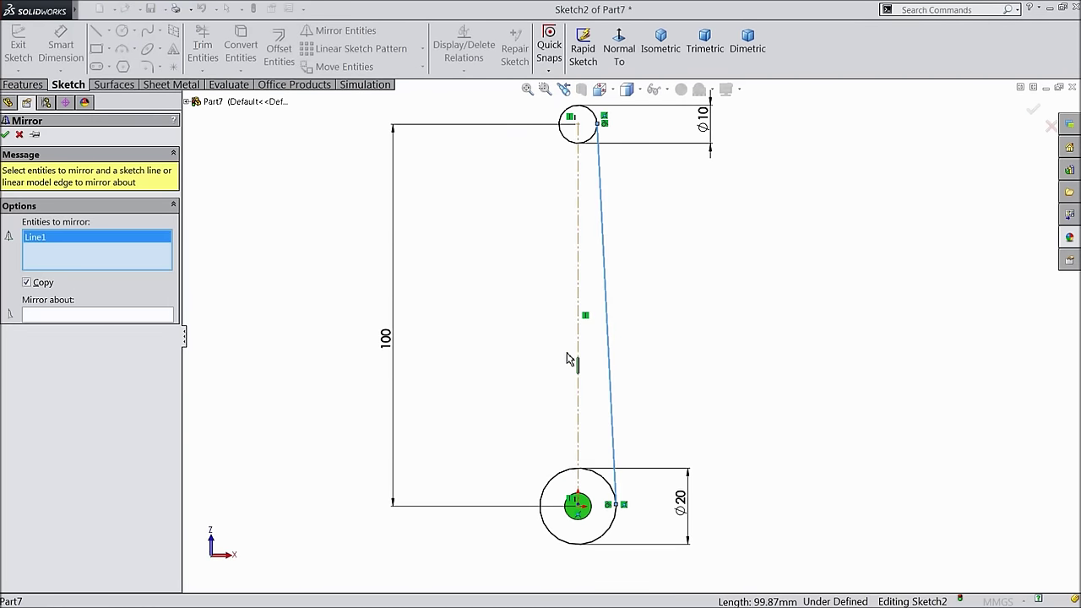
pyautogui.click(79, 315)
pyautogui.click(582, 324)
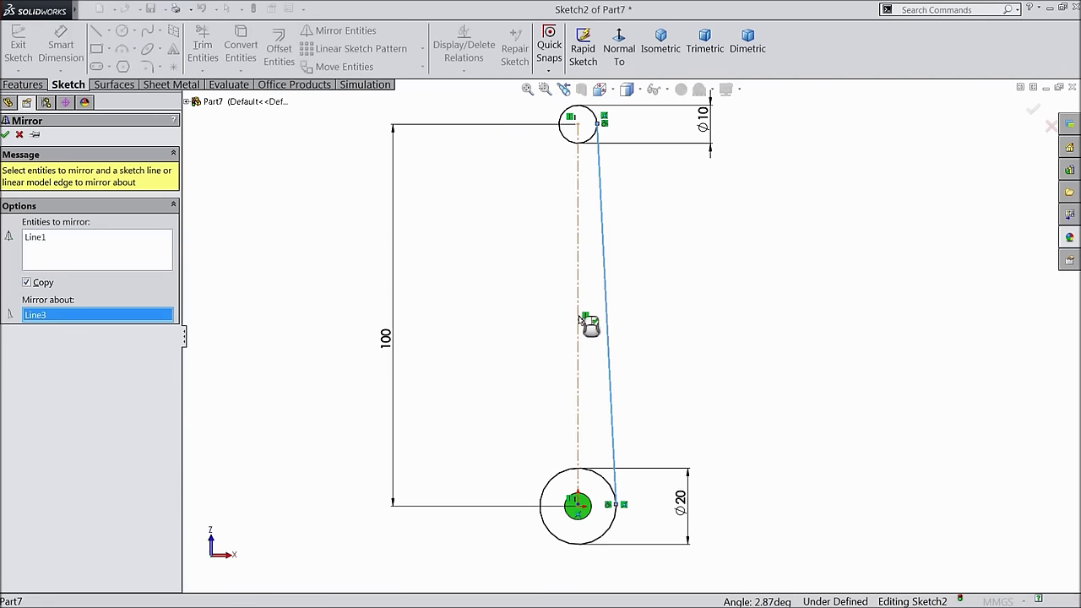
pyautogui.click(6, 135)
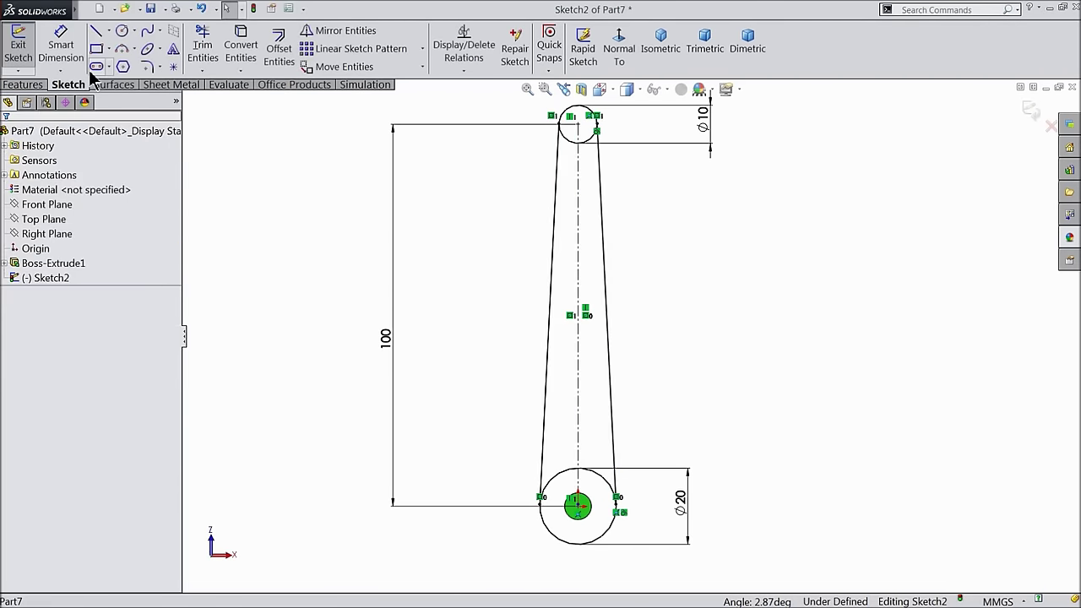
# - Trim away the inner arcs of the 10 mm and 20 mm circles between the two slanted lines using Trim to closest
pyautogui.click(204, 46)
pyautogui.scroll(-5, 621, 173)
pyautogui.click(604, 142)
pyautogui.click(650, 149)
pyautogui.scroll(5, 639, 193)
pyautogui.scroll(-4, 635, 502)
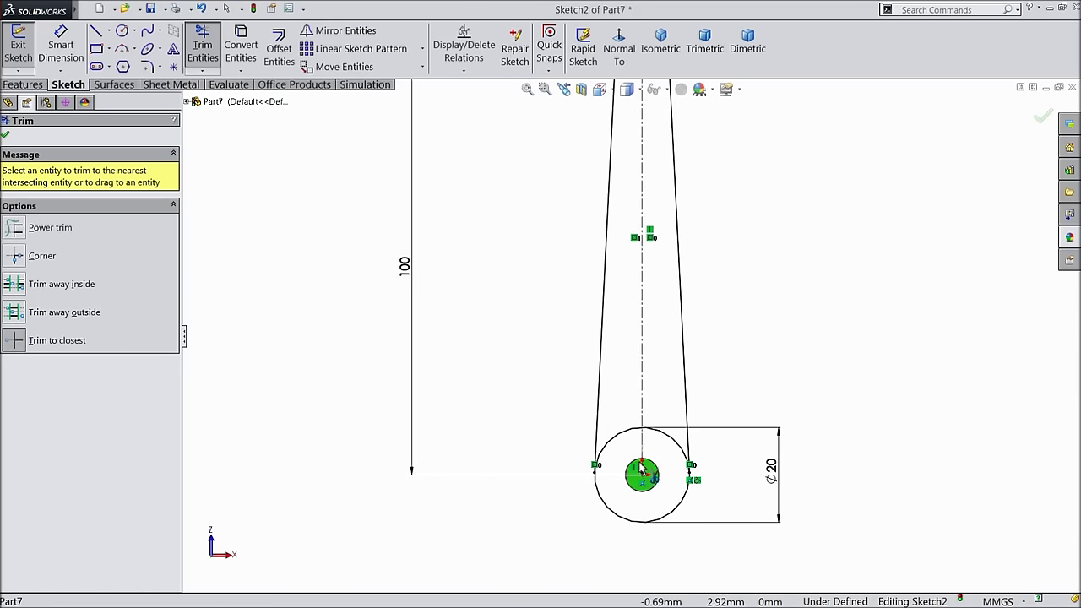
pyautogui.scroll(-3, 640, 473)
pyautogui.click(700, 350)
pyautogui.click(582, 351)
pyautogui.scroll(5, 605, 359)
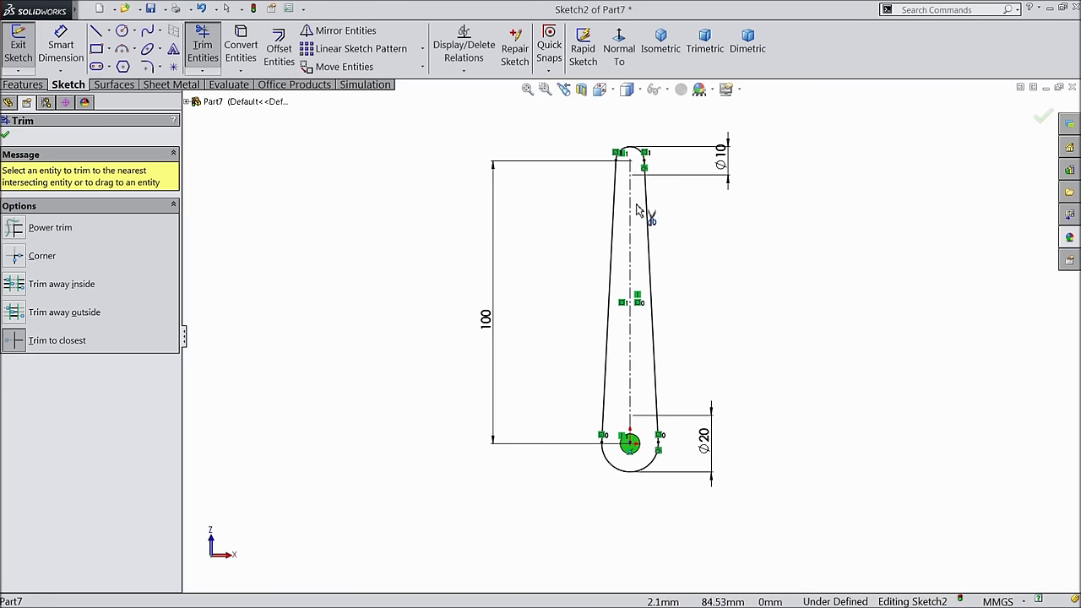
pyautogui.scroll(-2, 624, 206)
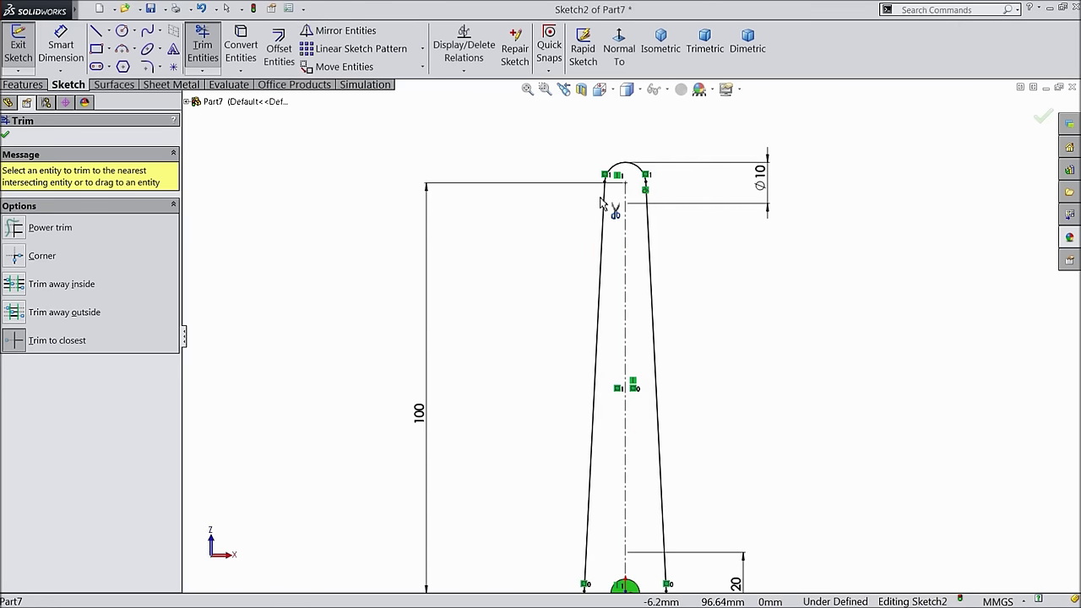
pyautogui.click(5, 136)
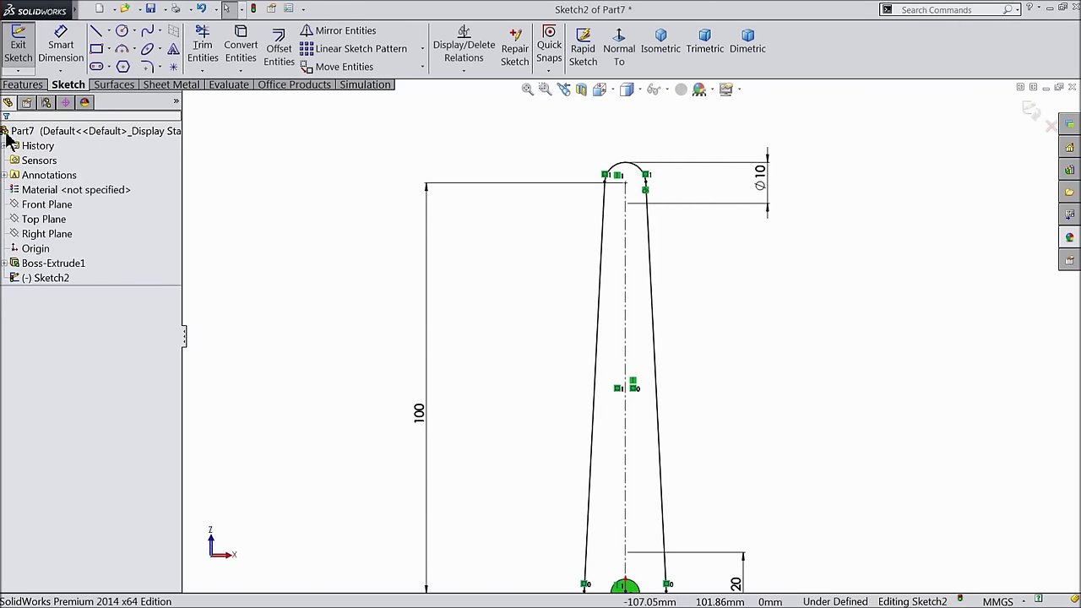
# - Draw a circle about 5.6 mm in diameter, centered on the upper arc's center point
pyautogui.click(122, 34)
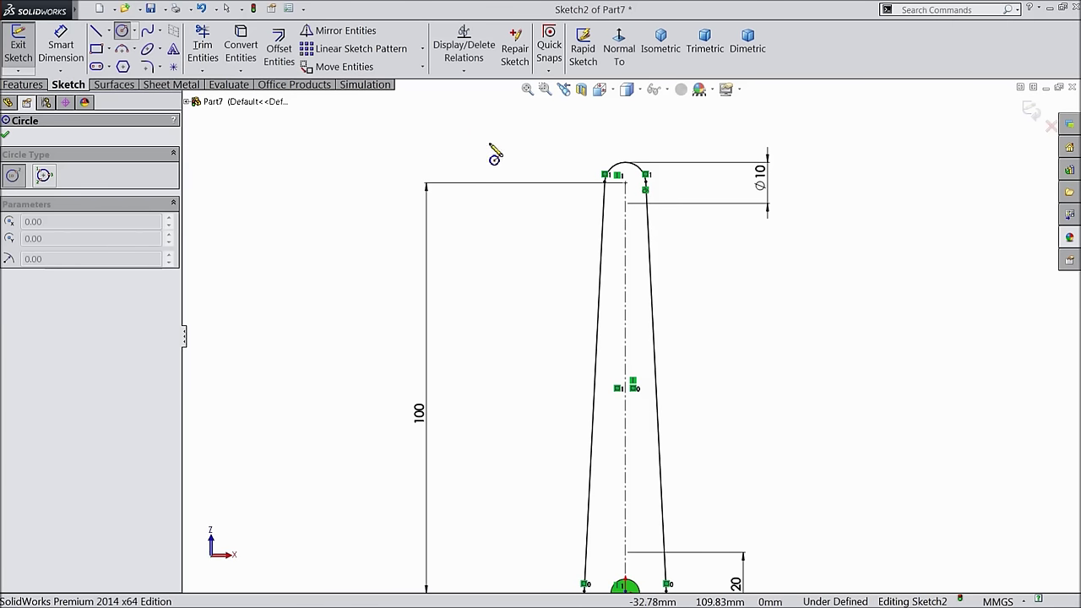
pyautogui.scroll(-4, 647, 210)
pyautogui.click(740, 288)
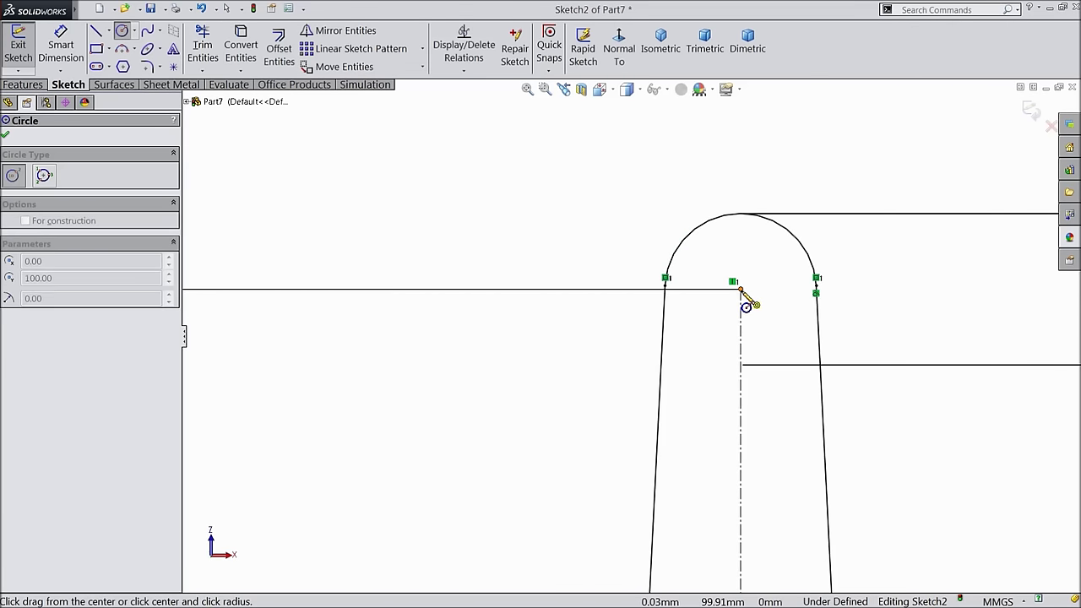
pyautogui.click(743, 250)
# - Dimension the new circle inside the arm's upper end to a diameter of 5 mm
pyautogui.click(61, 46)
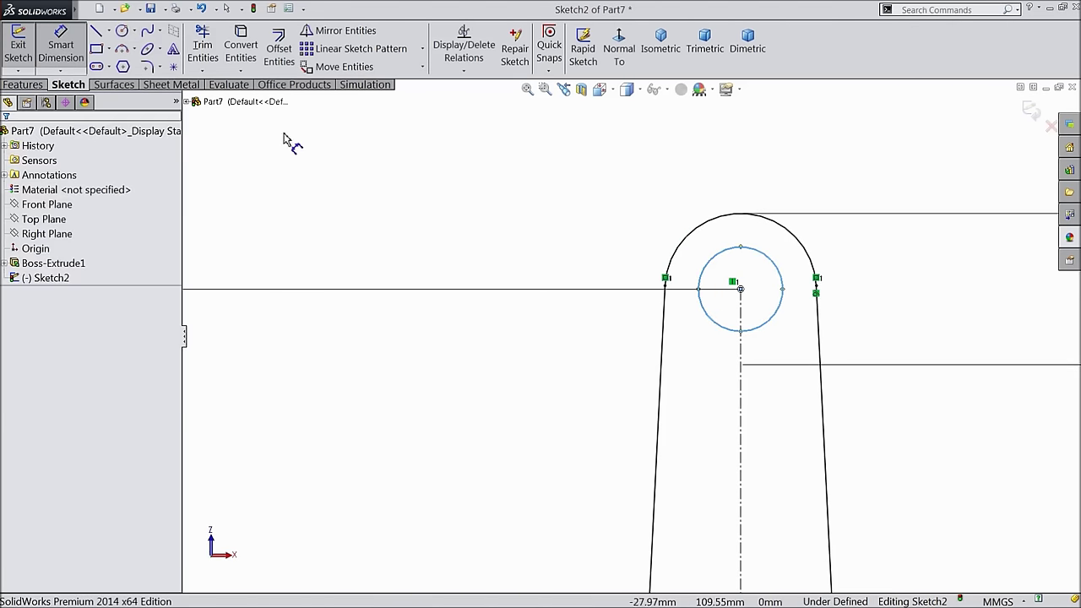
pyautogui.click(731, 256)
pyautogui.click(726, 174)
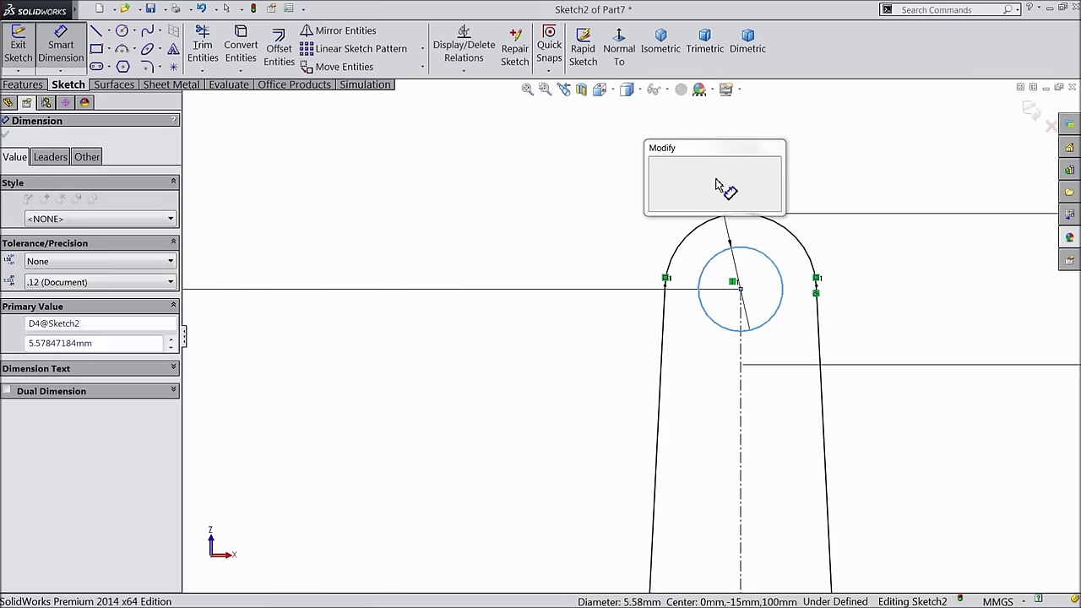
pyautogui.write('5')
pyautogui.click(655, 165)
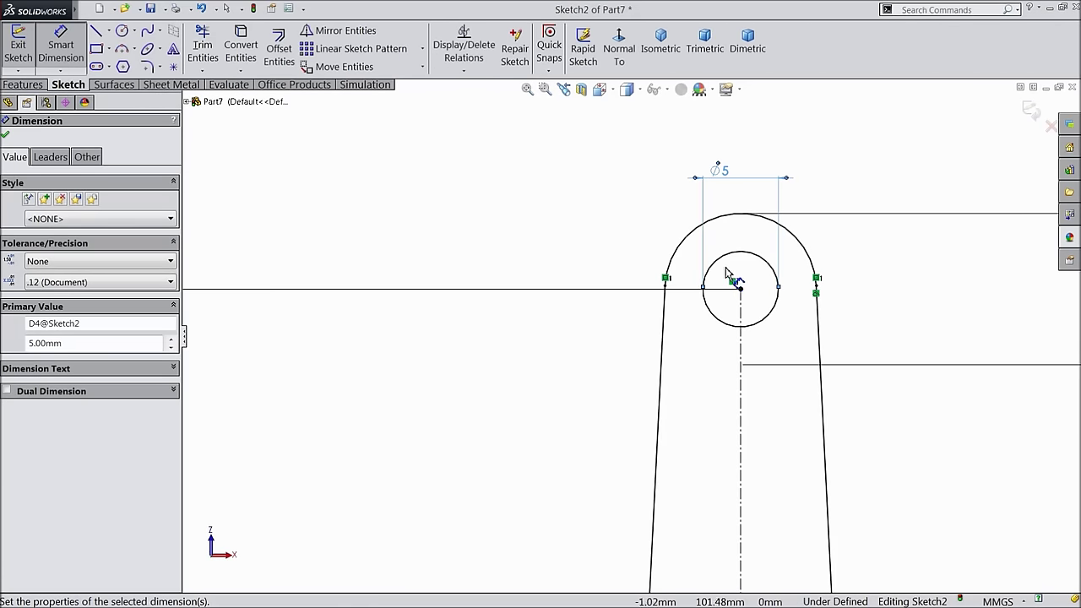
pyautogui.click(6, 136)
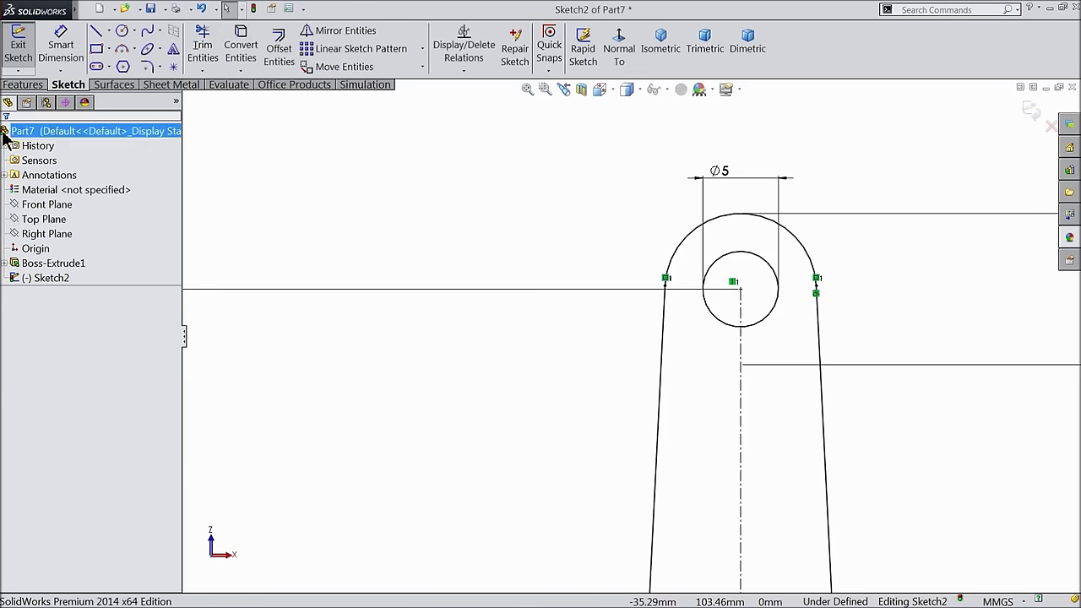
# - Start a linear sketch pattern and clear the X-axis from its first direction
pyautogui.click(398, 61)
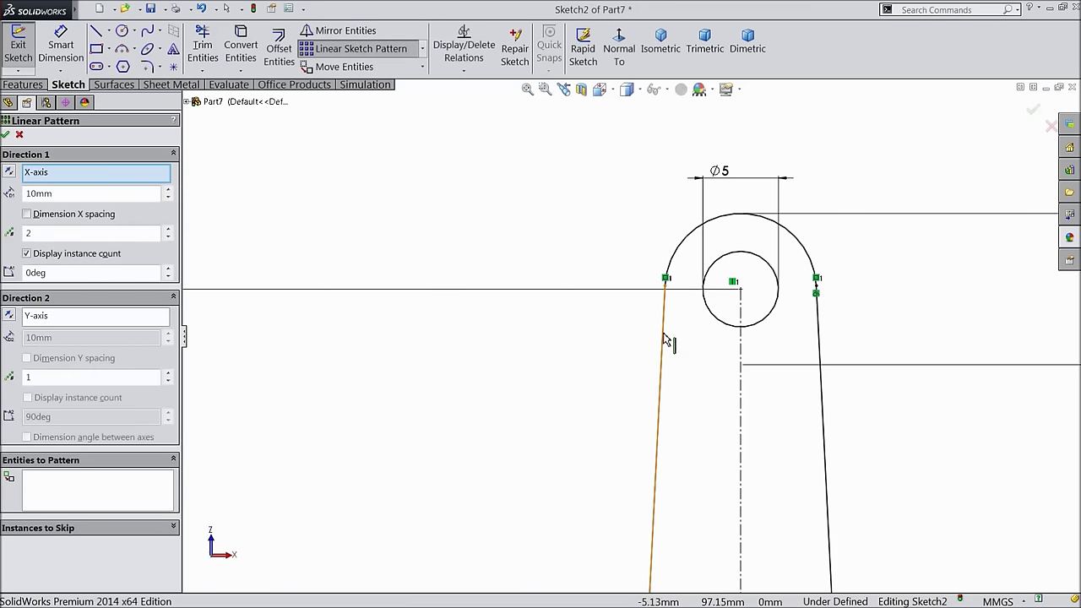
pyautogui.rightClick(62, 175)
pyautogui.click(71, 194)
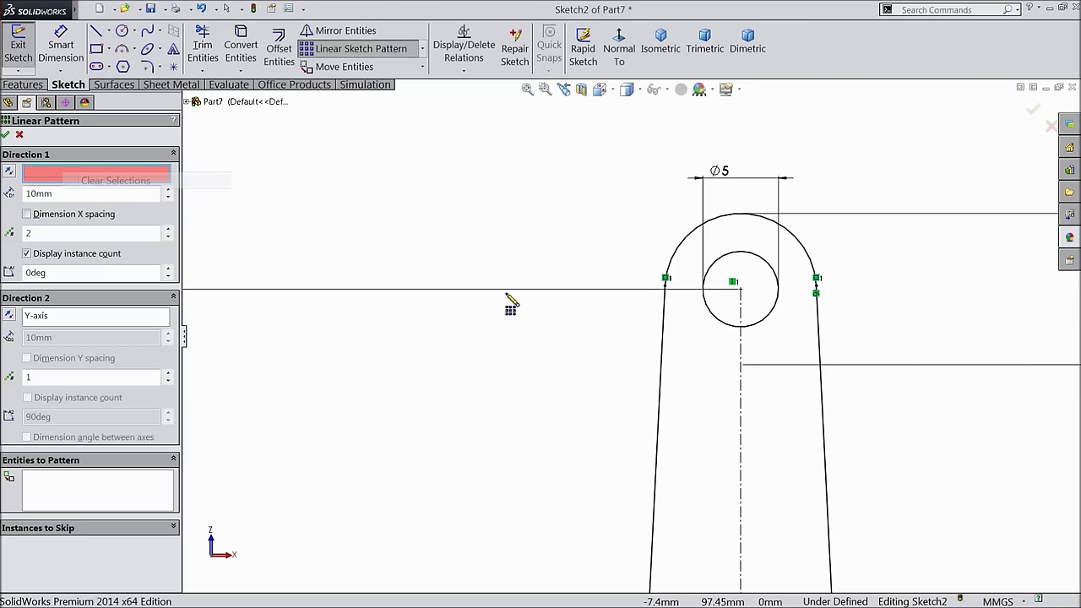
# - Try to set the vertical centerline as the pattern's first direction, and clear it from the entities to pattern
pyautogui.click(740, 353)
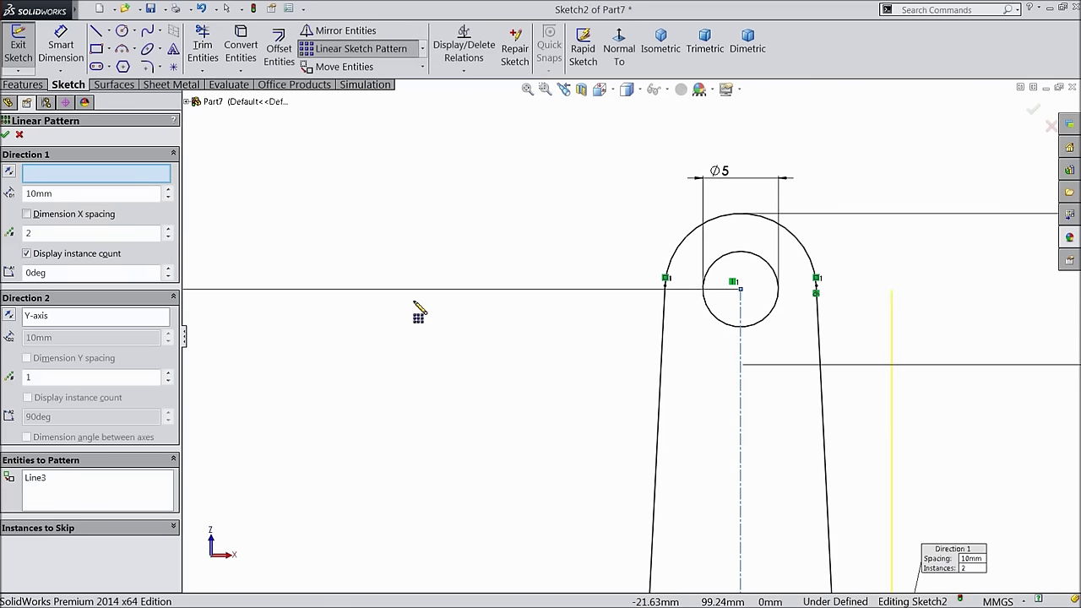
pyautogui.scroll(5, 417, 325)
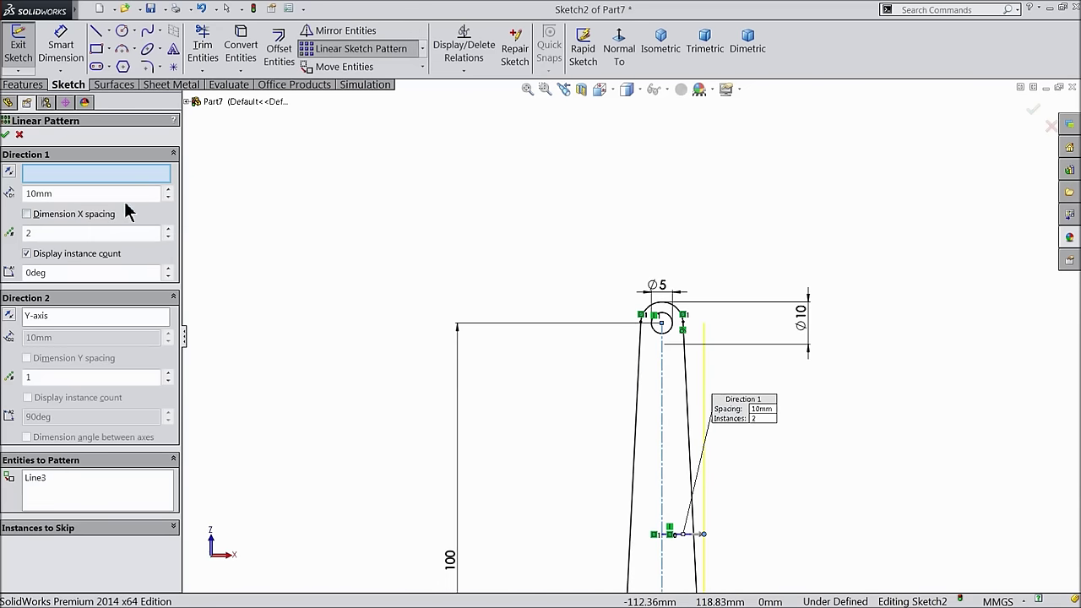
pyautogui.click(102, 184)
pyautogui.scroll(-2, 656, 417)
pyautogui.scroll(-1, 656, 418)
pyautogui.click(667, 341)
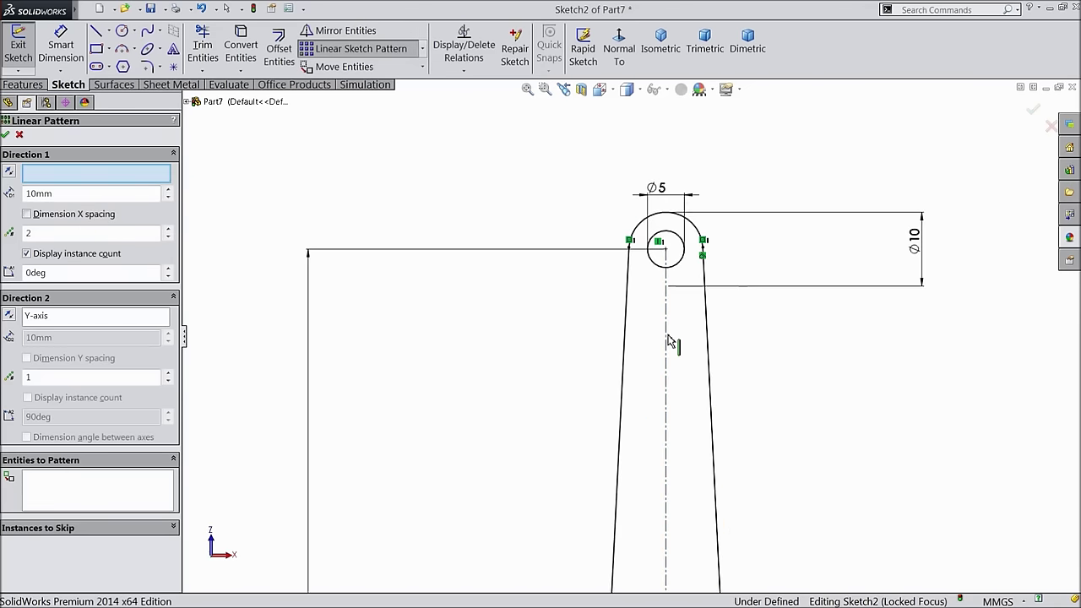
pyautogui.click(667, 341)
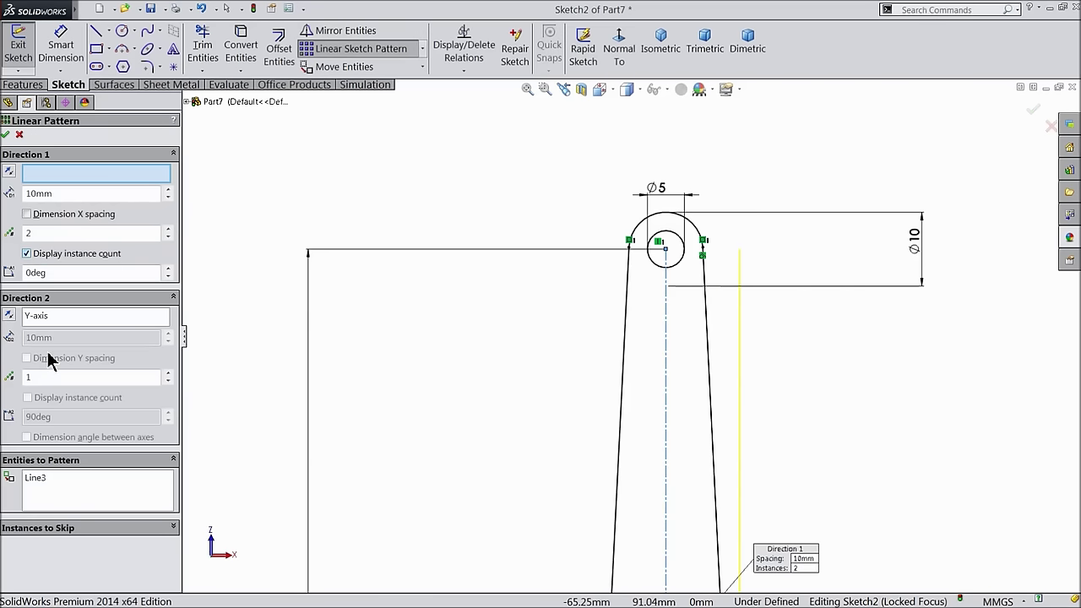
pyautogui.click(51, 478)
pyautogui.rightClick(71, 480)
pyautogui.click(108, 487)
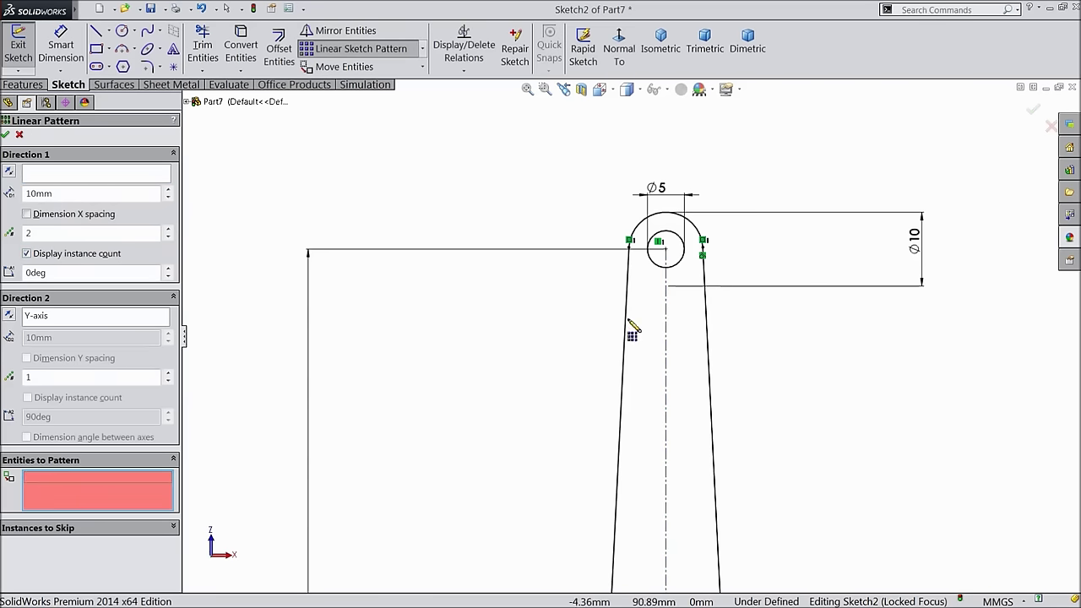
# - Try to pattern the 5 mm circle along the centerline, and remove both from the entities to pattern
pyautogui.click(680, 264)
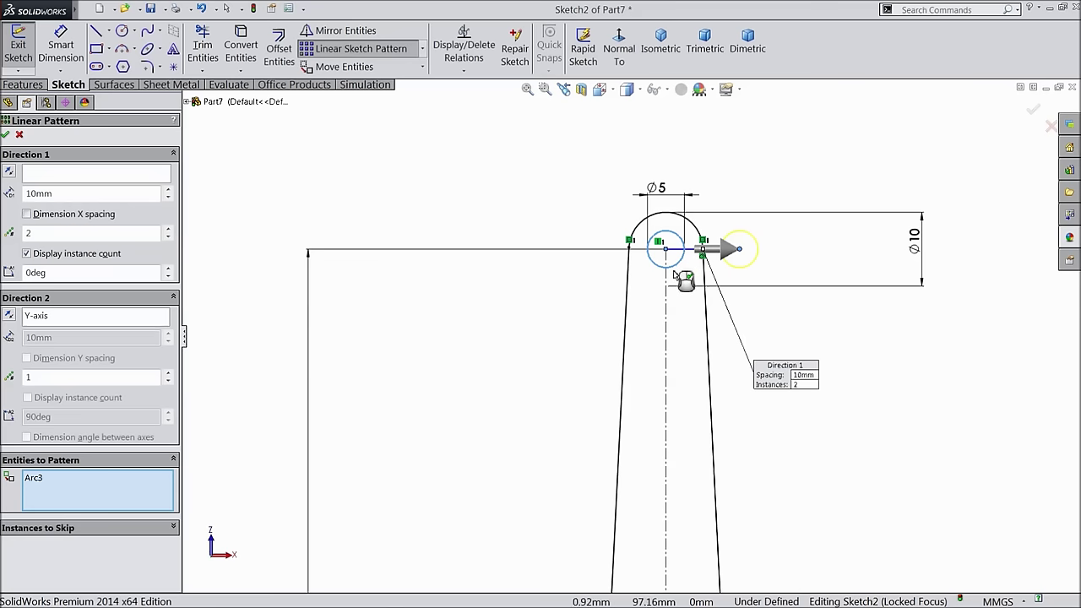
pyautogui.click(87, 176)
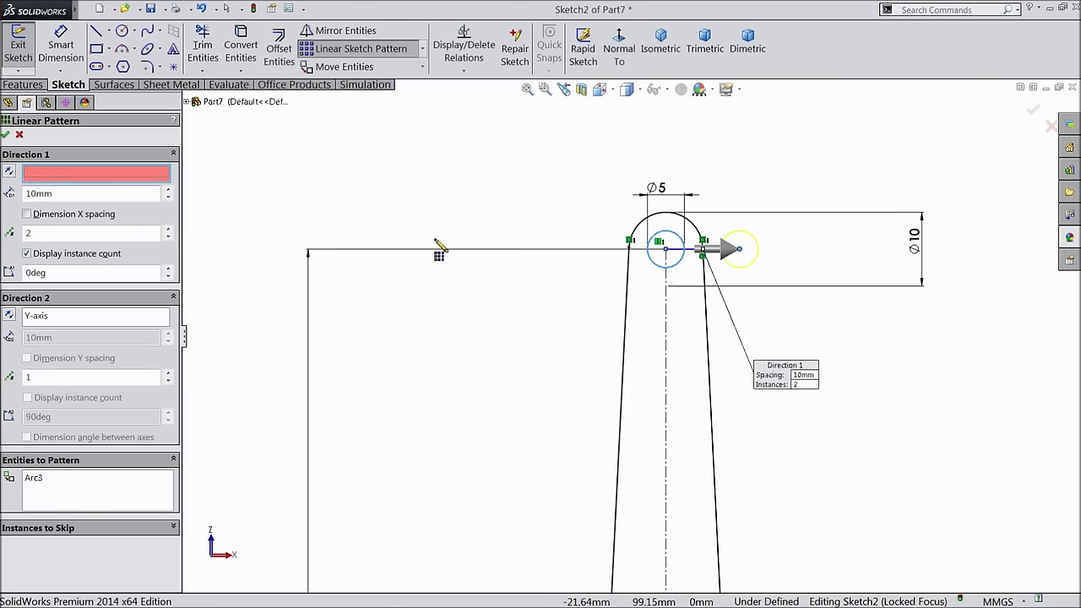
pyautogui.click(667, 304)
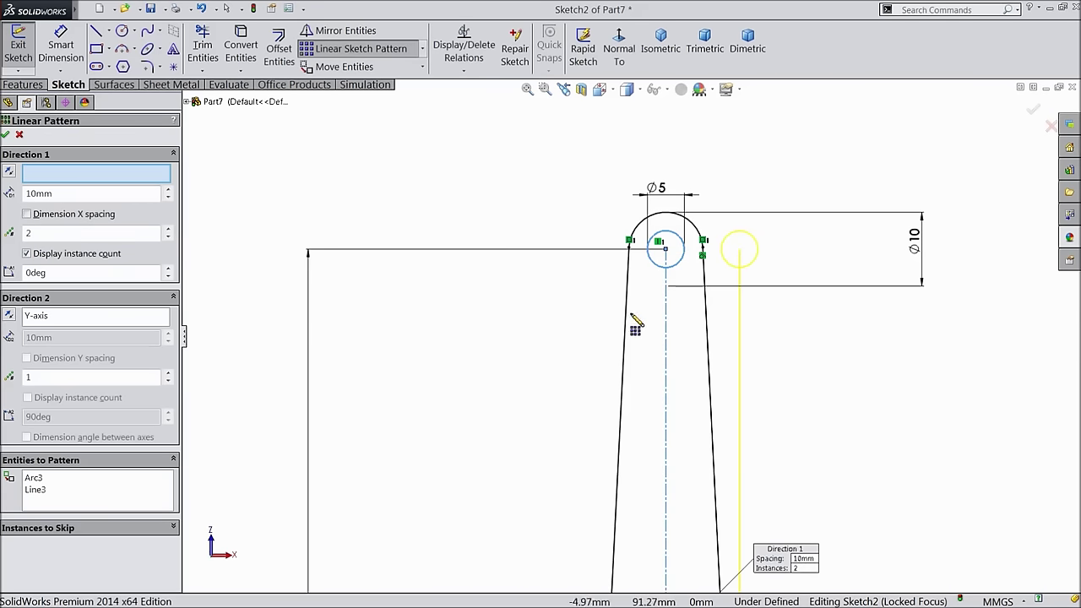
pyautogui.click(34, 485)
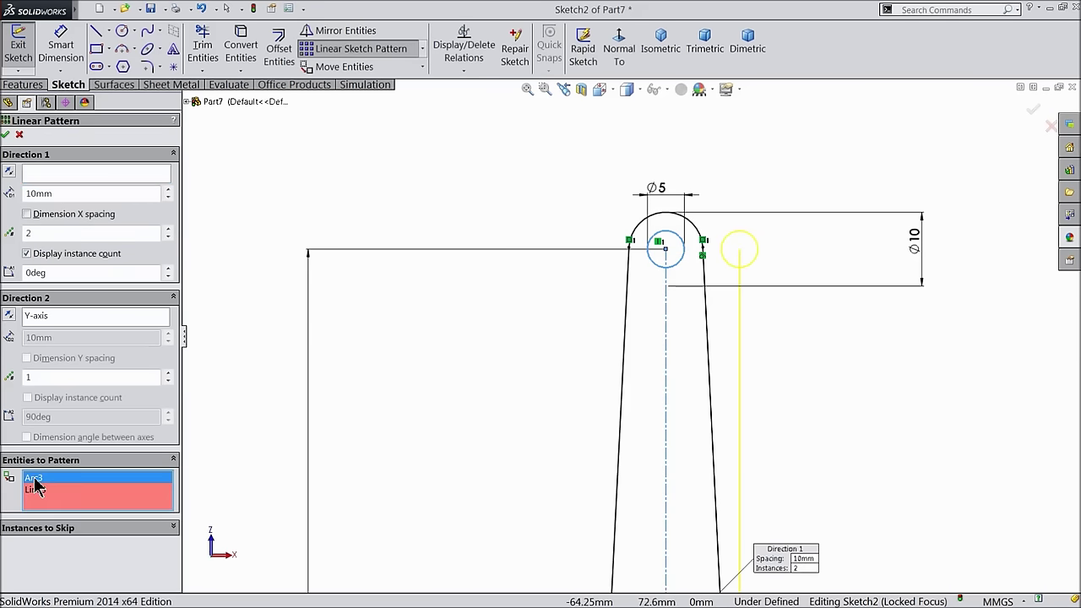
pyautogui.press('z')
pyautogui.press('z')
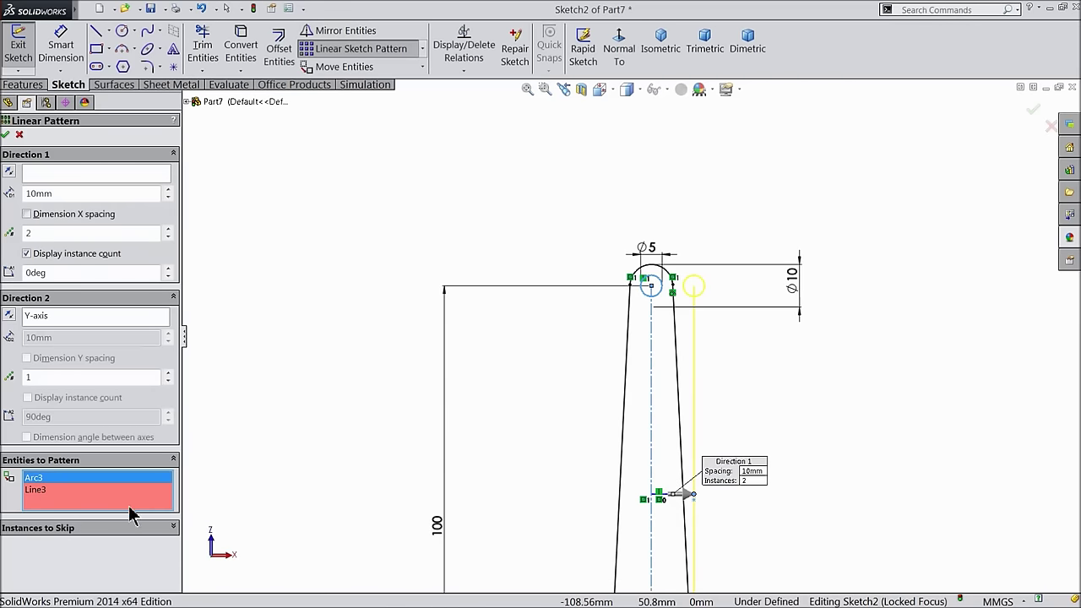
pyautogui.rightClick(42, 482)
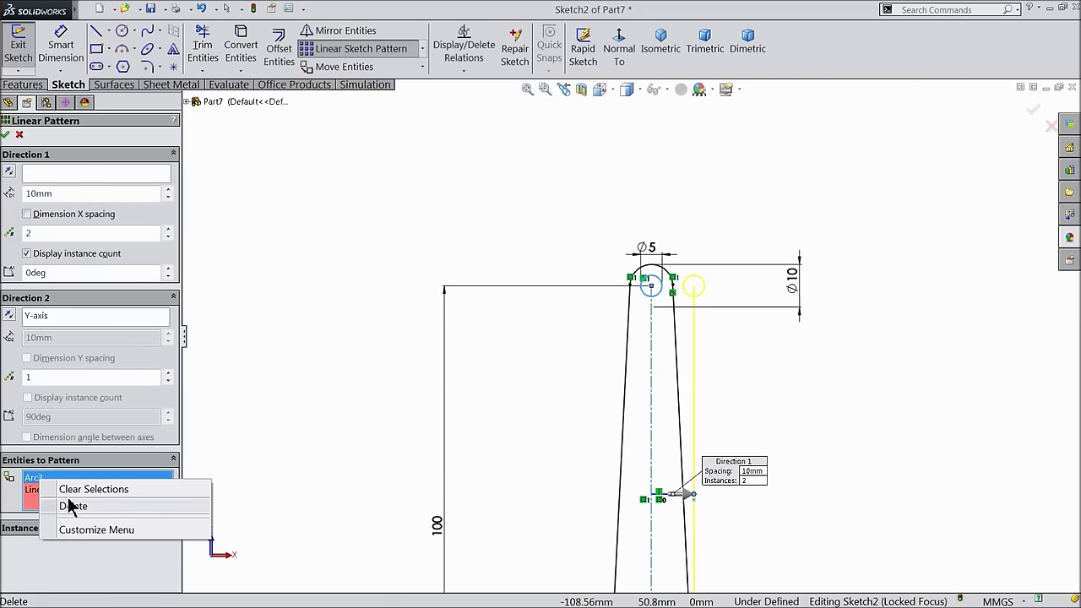
pyautogui.click(74, 505)
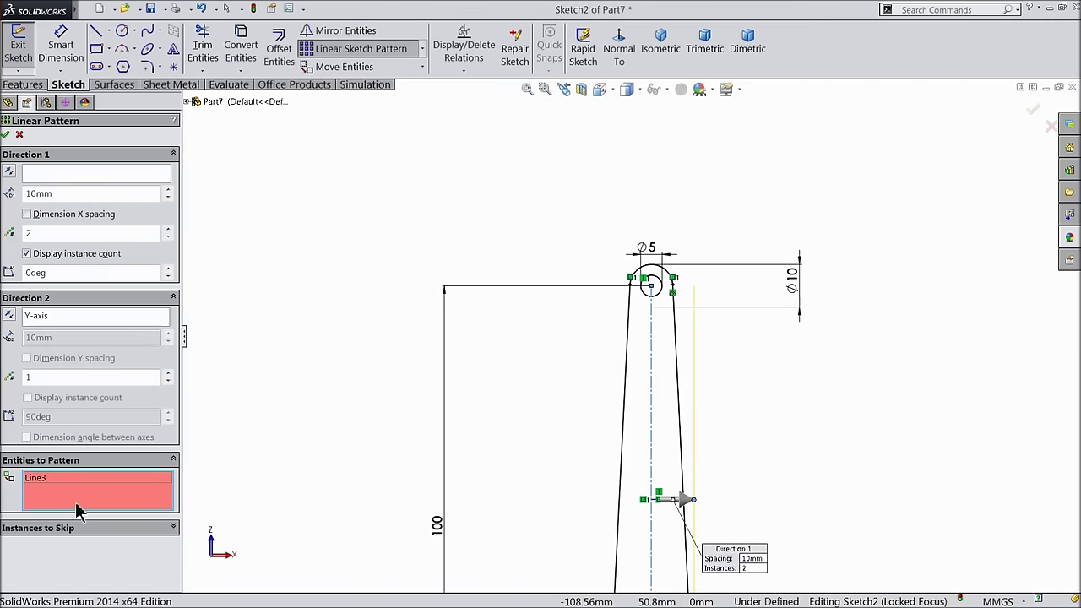
pyautogui.rightClick(76, 509)
pyautogui.click(105, 505)
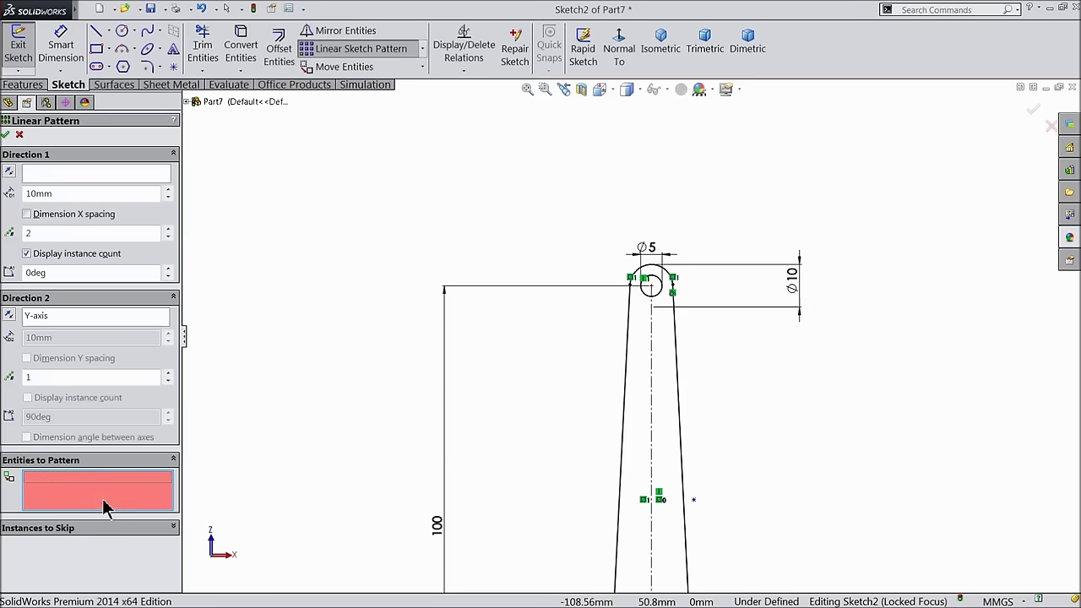
pyautogui.scroll(-3, 691, 314)
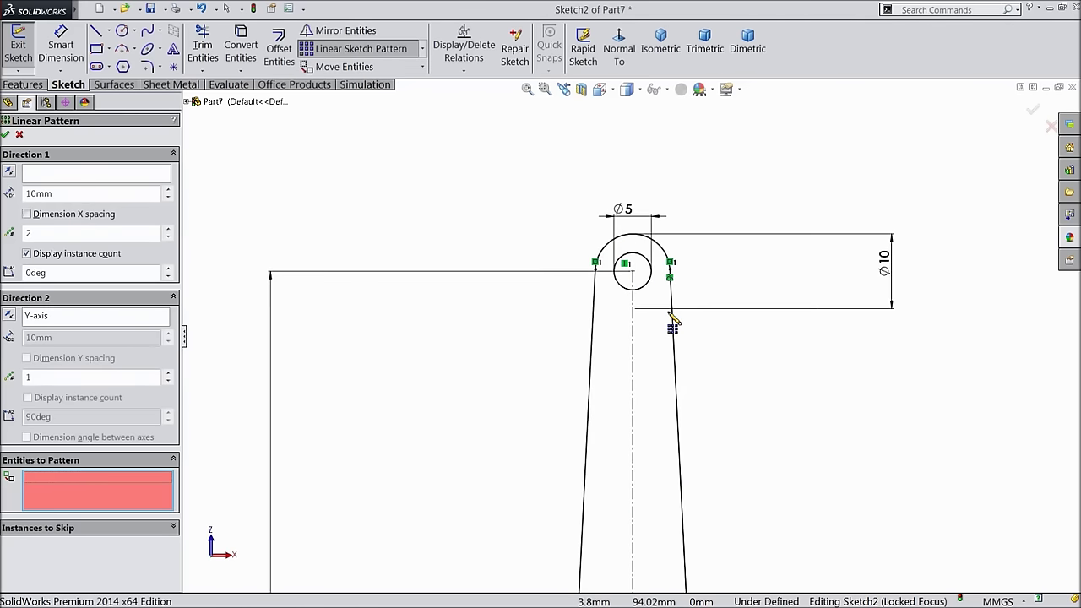
pyautogui.click(644, 291)
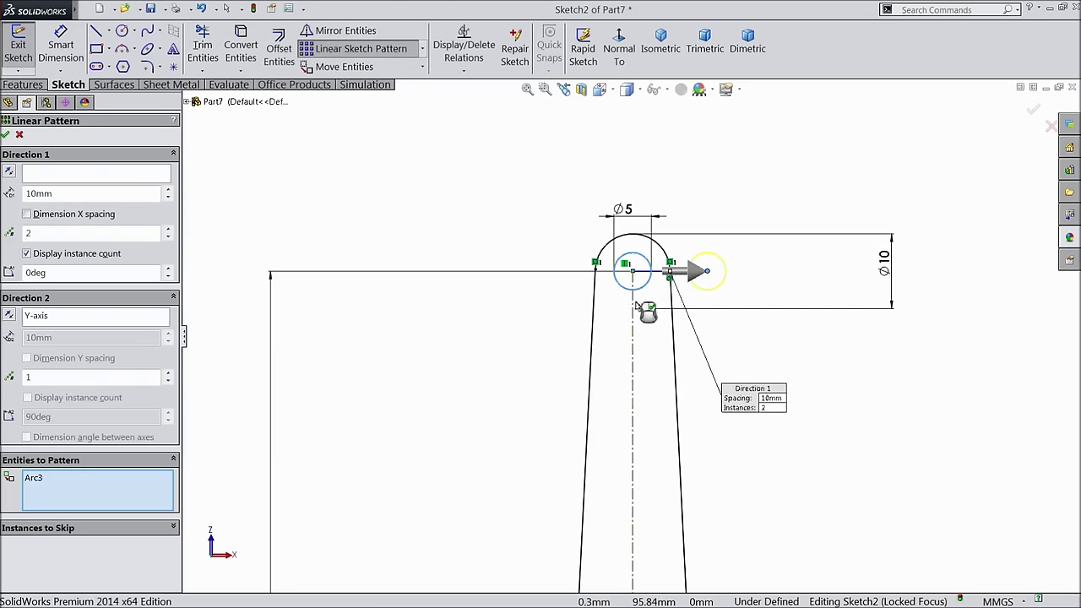
pyautogui.click(98, 174)
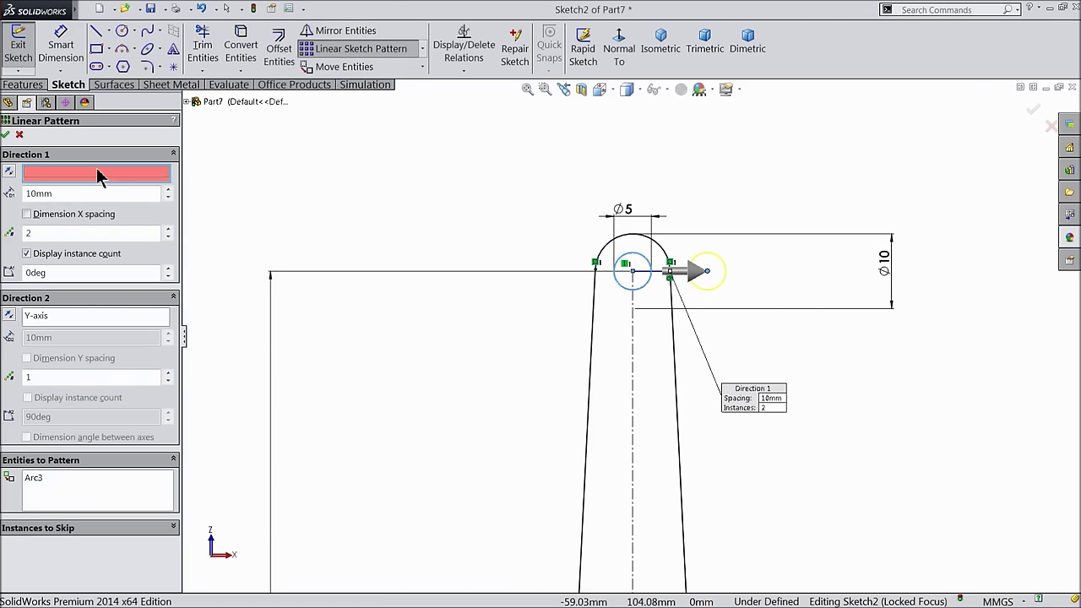
pyautogui.click(634, 338)
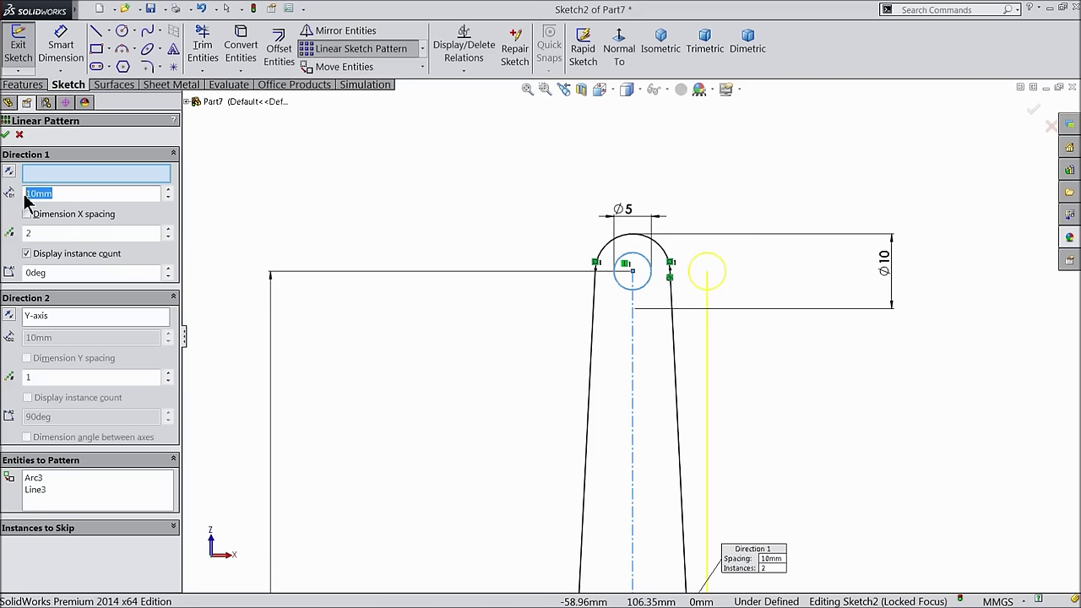
pyautogui.press('Return')
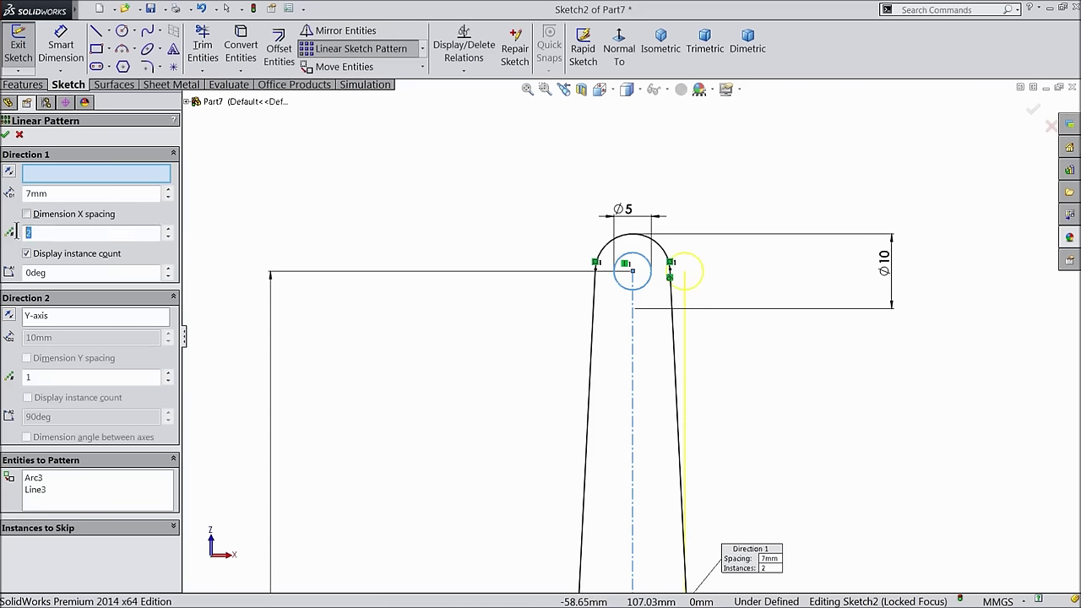
pyautogui.press('Return')
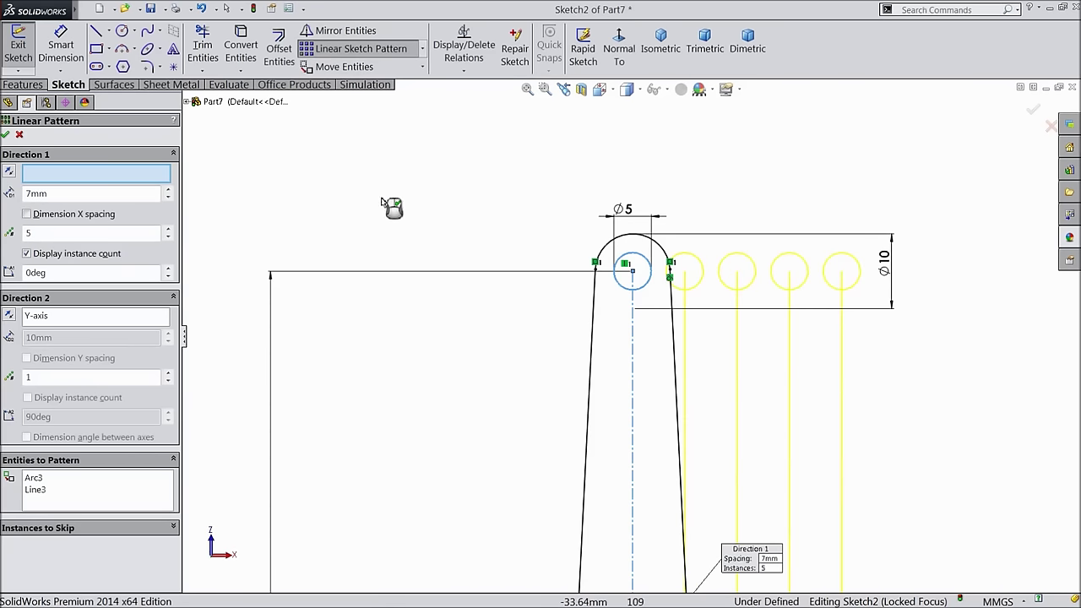
pyautogui.click(19, 135)
# - Delete the 5 mm circle inside the arm's upper end together with its dimension
pyautogui.scroll(-3, 682, 330)
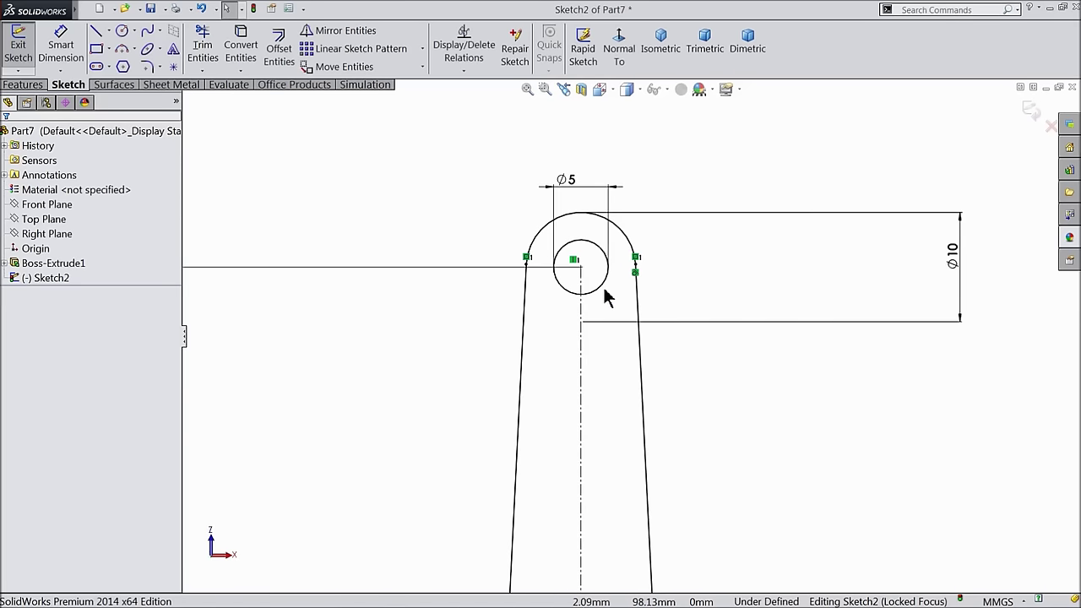
pyautogui.click(600, 288)
pyautogui.press('Delete')
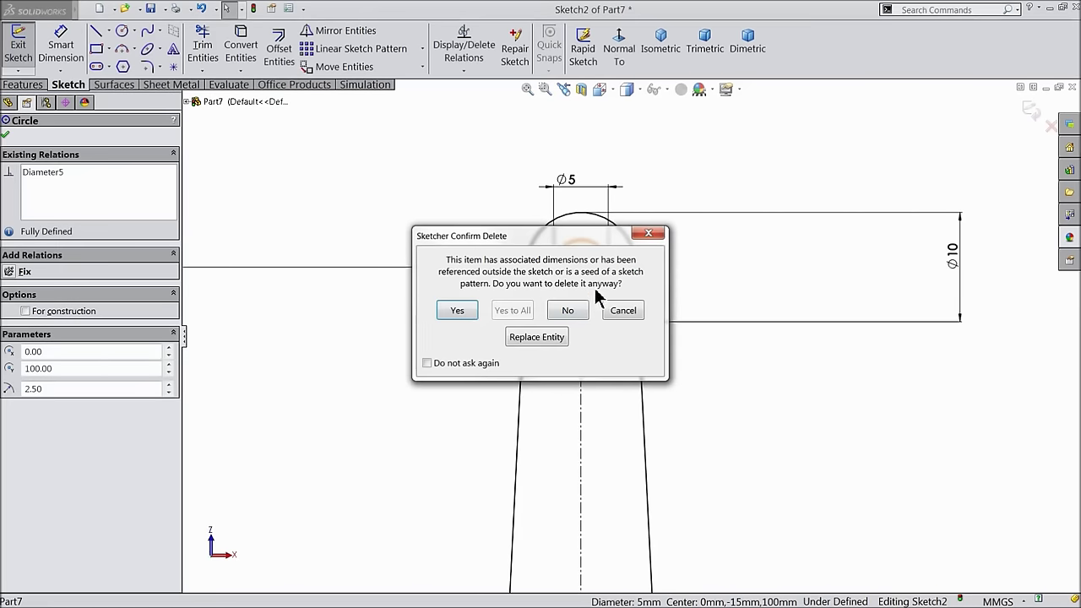
pyautogui.click(457, 319)
# - Extrude the tapered arm profile as a blind boss 4 mm deep, merged with the existing pin
pyautogui.scroll(5, 601, 320)
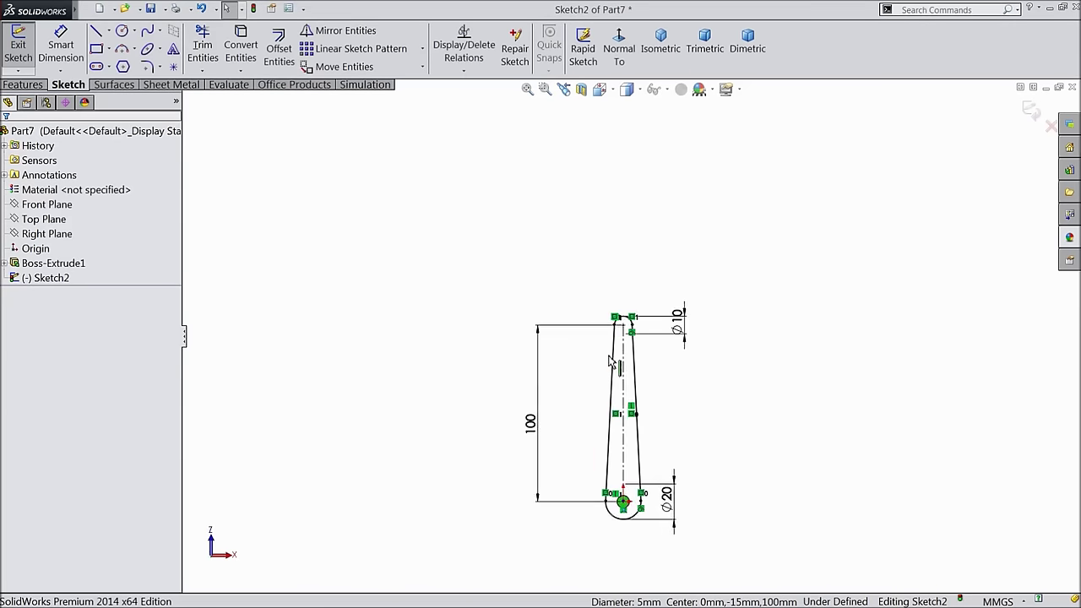
pyautogui.scroll(-1, 642, 442)
pyautogui.click(22, 85)
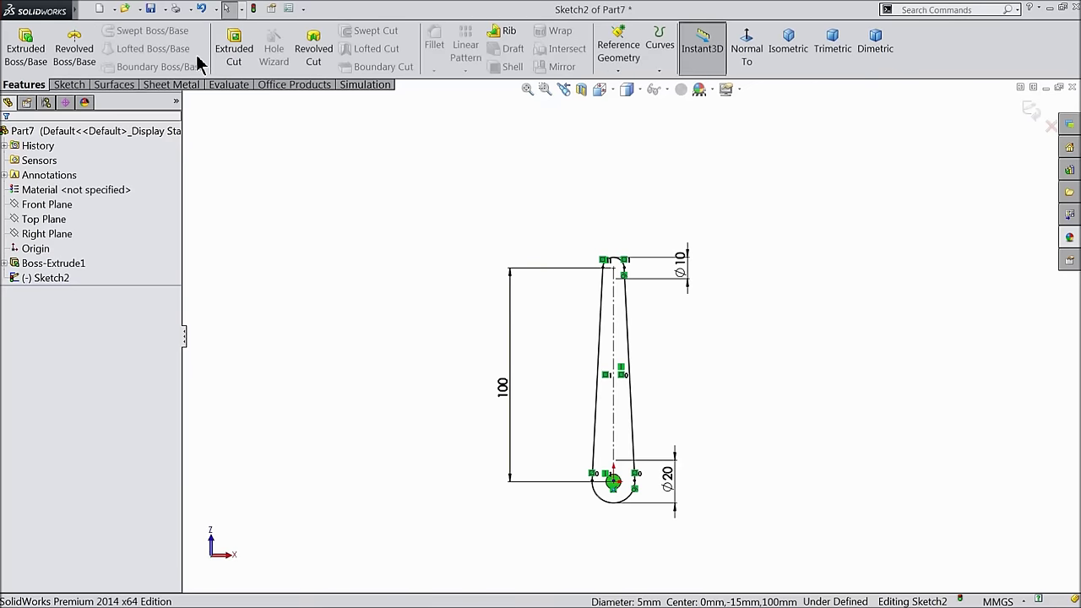
pyautogui.click(26, 48)
pyautogui.moveTo(355, 222)
pyautogui.mouseDown(button='middle')
pyautogui.moveTo(309, 241)
pyautogui.moveTo(349, 290)
pyautogui.moveTo(672, 388)
pyautogui.mouseUp(button='middle')
pyautogui.scroll(-4, 673, 388)
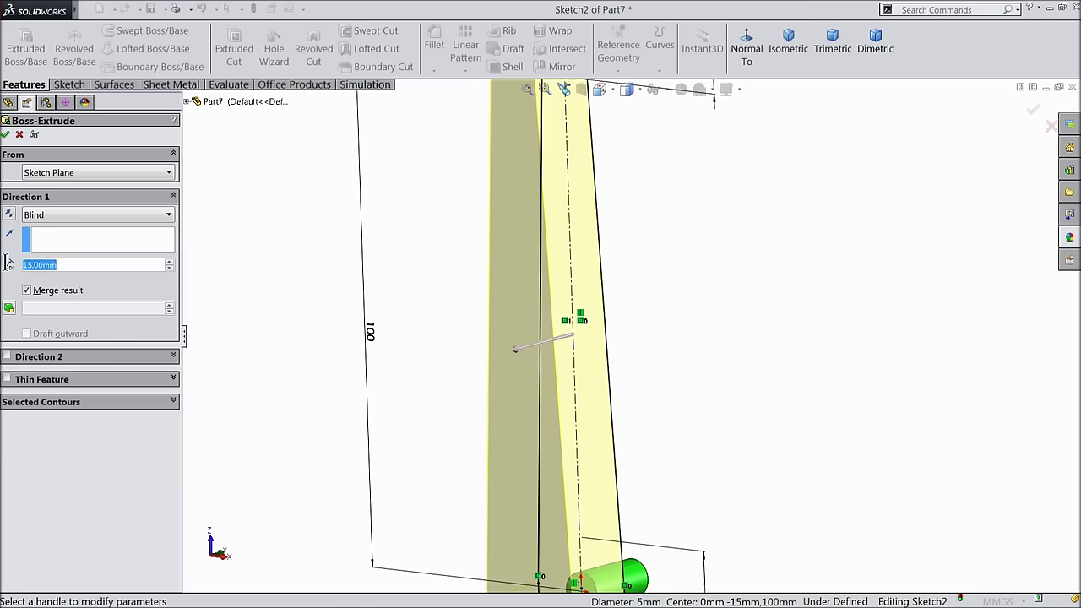
pyautogui.write('5')
pyautogui.press('BackSpace')
pyautogui.write('4')
pyautogui.press('Return')
pyautogui.moveTo(307, 270); pyautogui.dragTo(315, 274, button='middle')
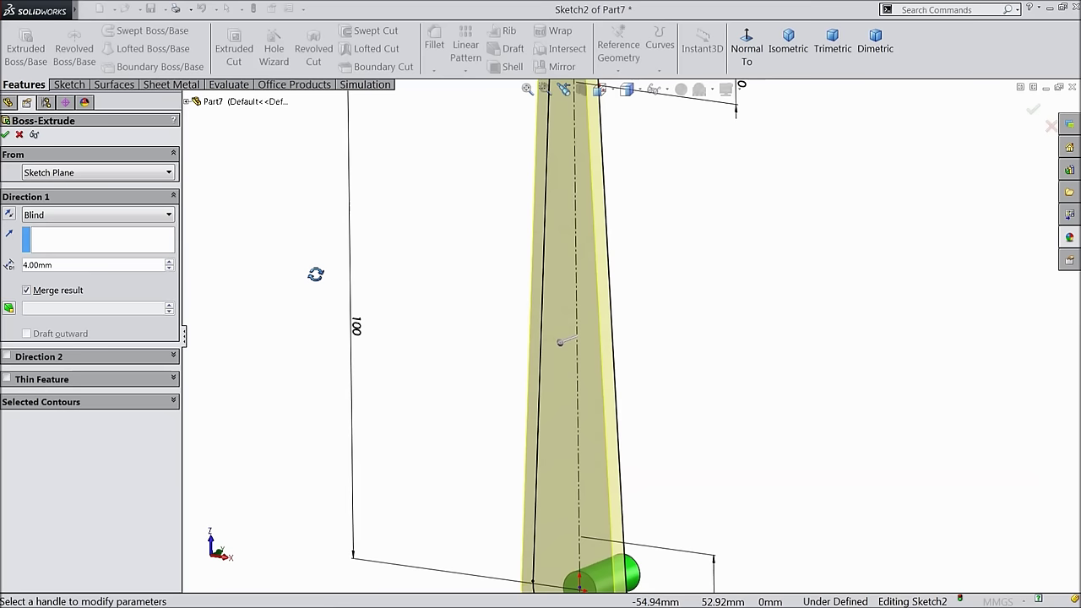
pyautogui.click(6, 134)
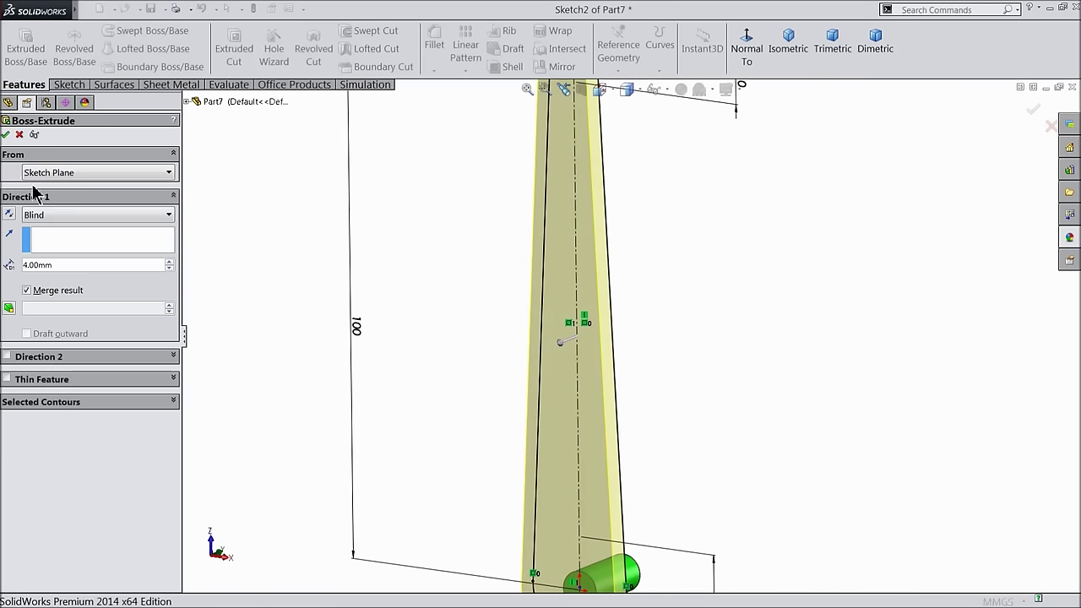
# - Start a new sketch on the arm's broad front face and view it straight on
pyautogui.click(453, 358)
pyautogui.moveTo(453, 357)
pyautogui.mouseDown(button='middle')
pyautogui.moveTo(357, 362)
pyautogui.moveTo(446, 343)
pyautogui.mouseUp(button='middle')
pyautogui.scroll(-3, 603, 344)
pyautogui.click(603, 344)
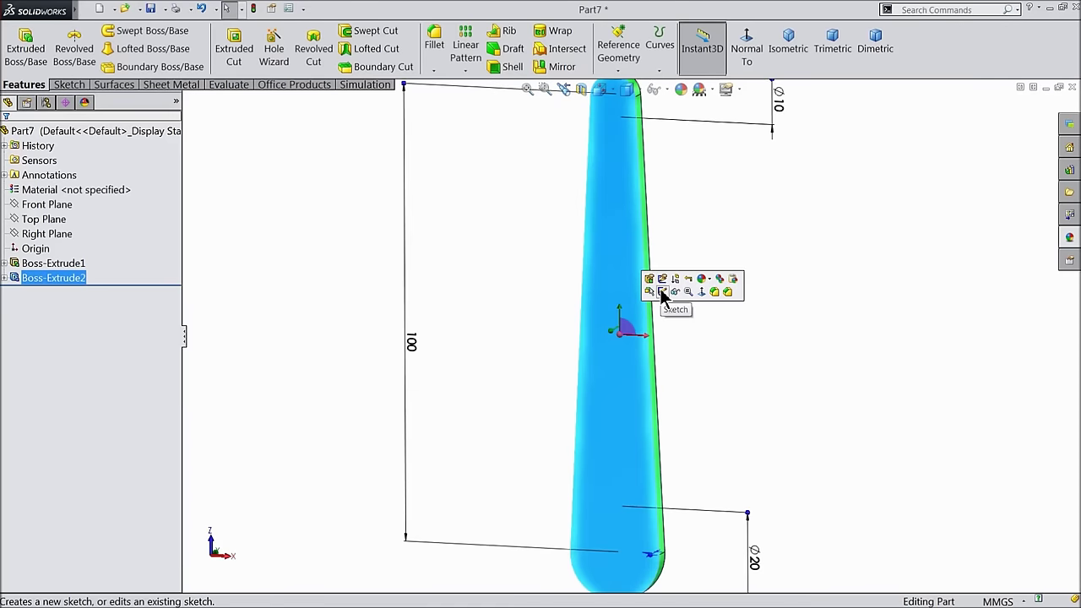
pyautogui.click(656, 292)
pyautogui.click(748, 61)
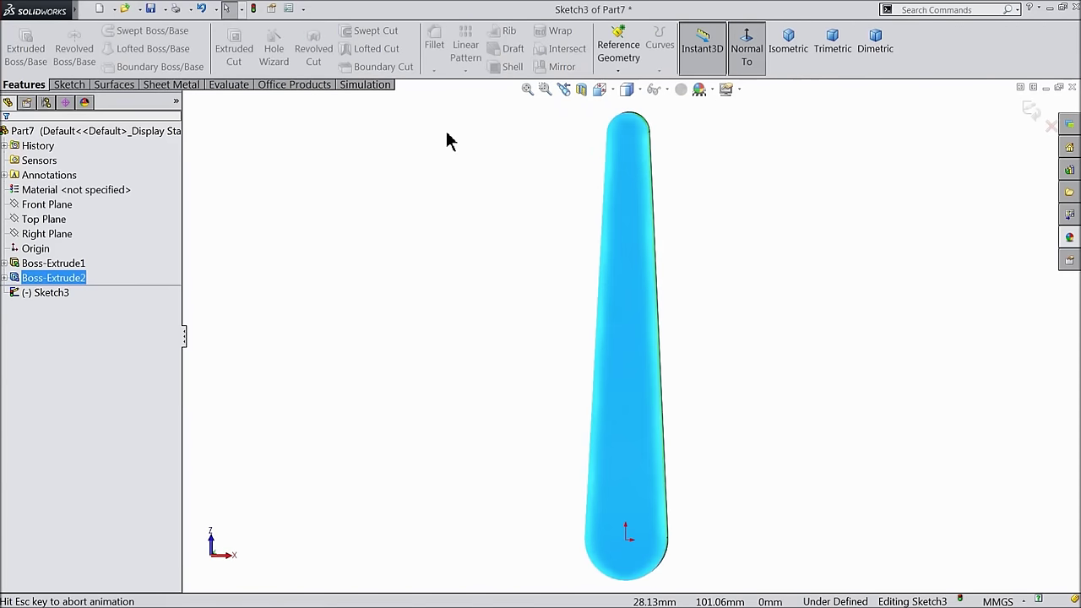
# - Draw a vertical centerline about 37 mm long down from the center of the arm's upper arc, and exit the sketch
pyautogui.click(70, 84)
pyautogui.click(108, 31)
pyautogui.click(122, 65)
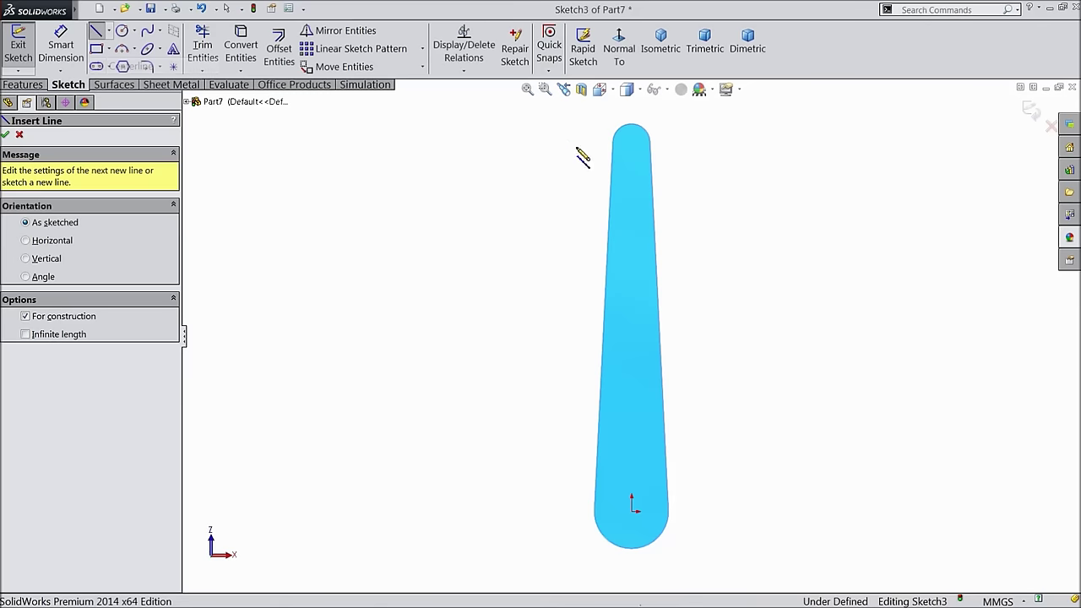
pyautogui.scroll(-2, 644, 169)
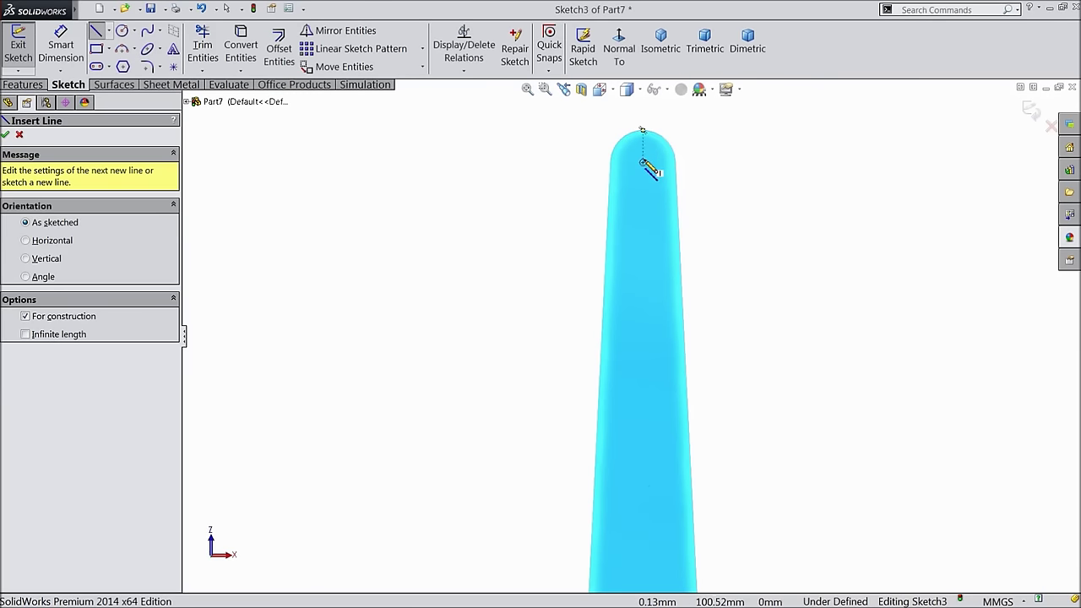
pyautogui.click(641, 162)
pyautogui.click(643, 400)
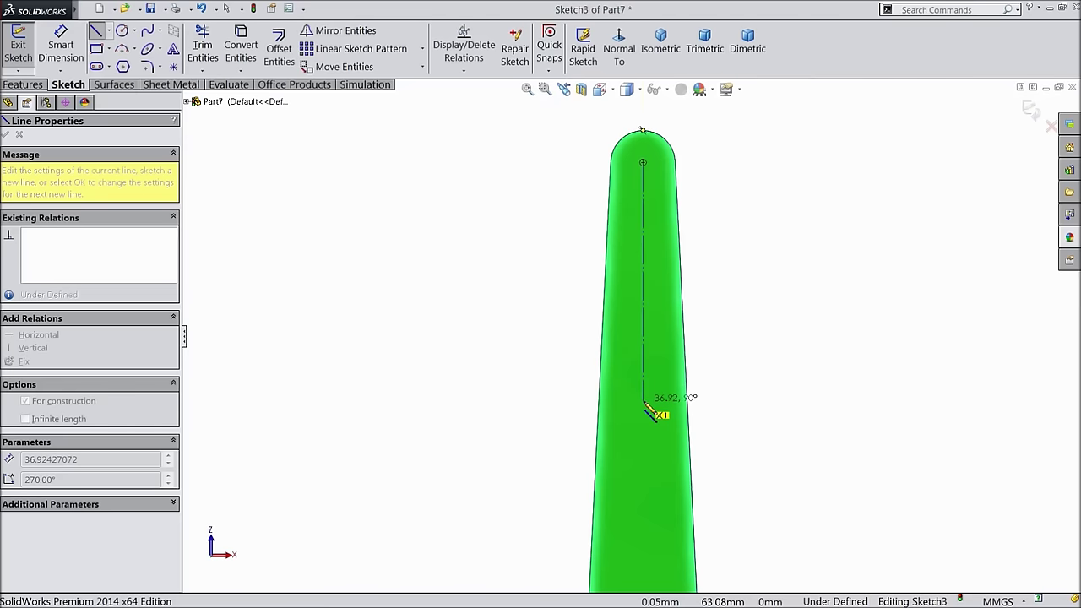
pyautogui.rightClick(754, 266)
pyautogui.click(781, 113)
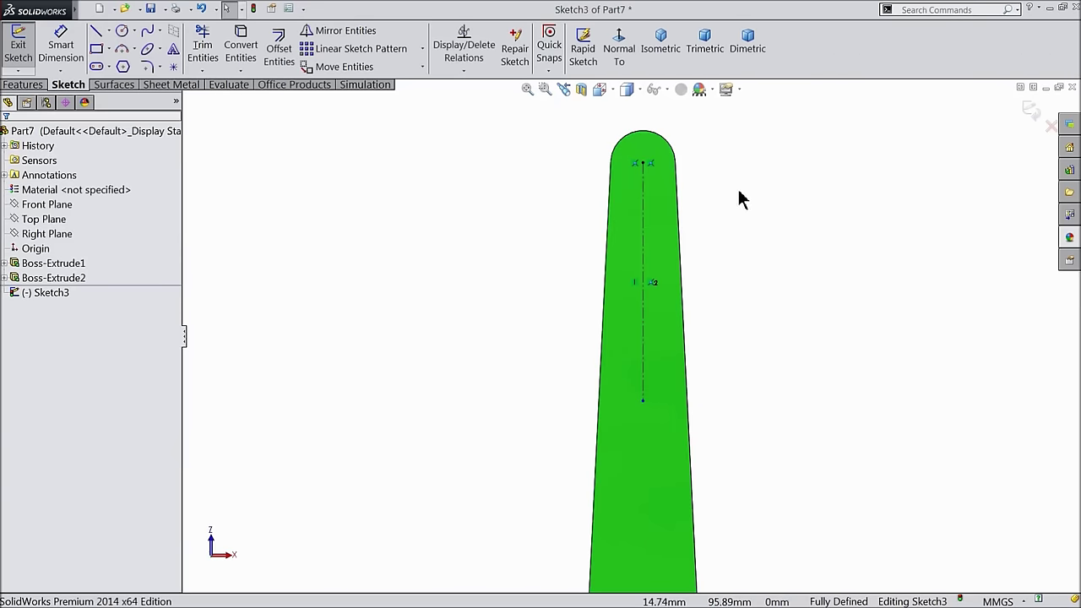
pyautogui.scroll(-1, 675, 211)
pyautogui.click(1031, 109)
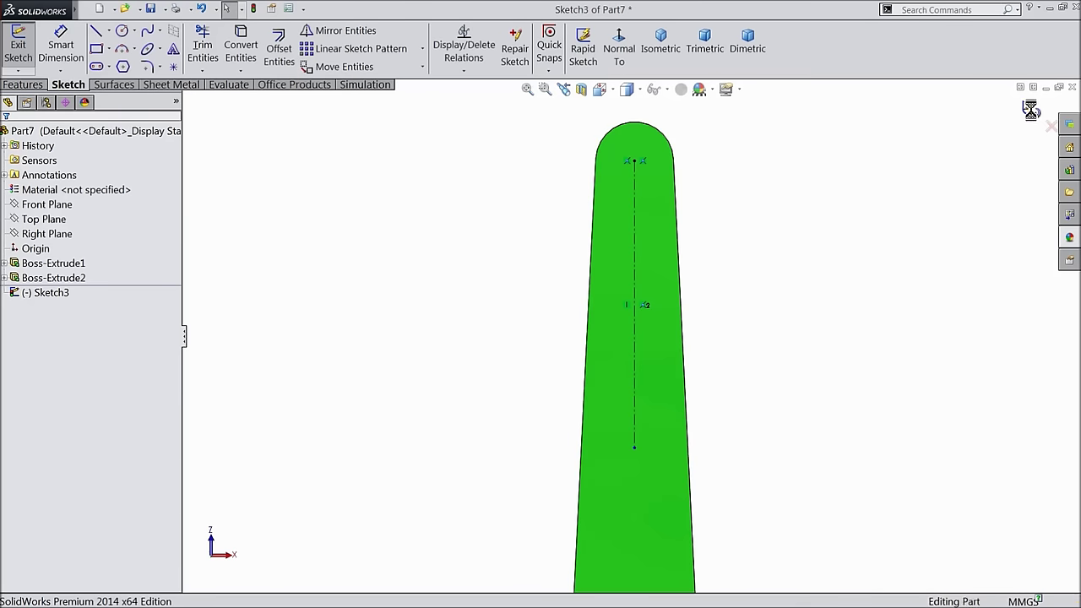
# - Start another sketch on the arm's front face and draw a circle about 4.4 mm in diameter centered on the upper arc's center
pyautogui.moveTo(878, 219)
pyautogui.mouseDown(button='middle')
pyautogui.moveTo(851, 234)
pyautogui.moveTo(827, 229)
pyautogui.mouseUp(button='middle')
pyautogui.scroll(-2, 827, 230)
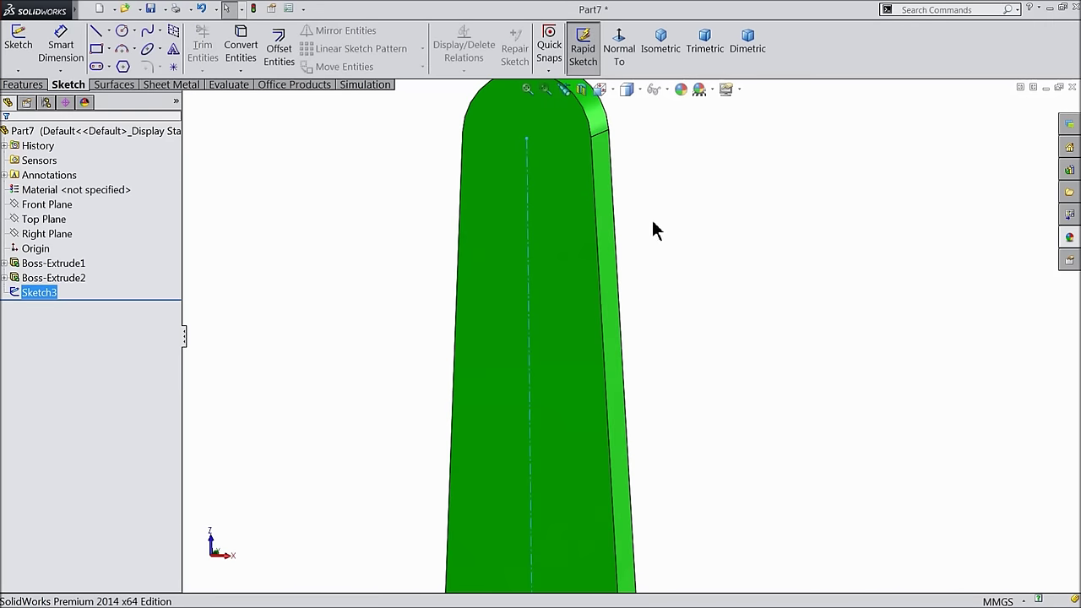
pyautogui.click(544, 193)
pyautogui.click(595, 160)
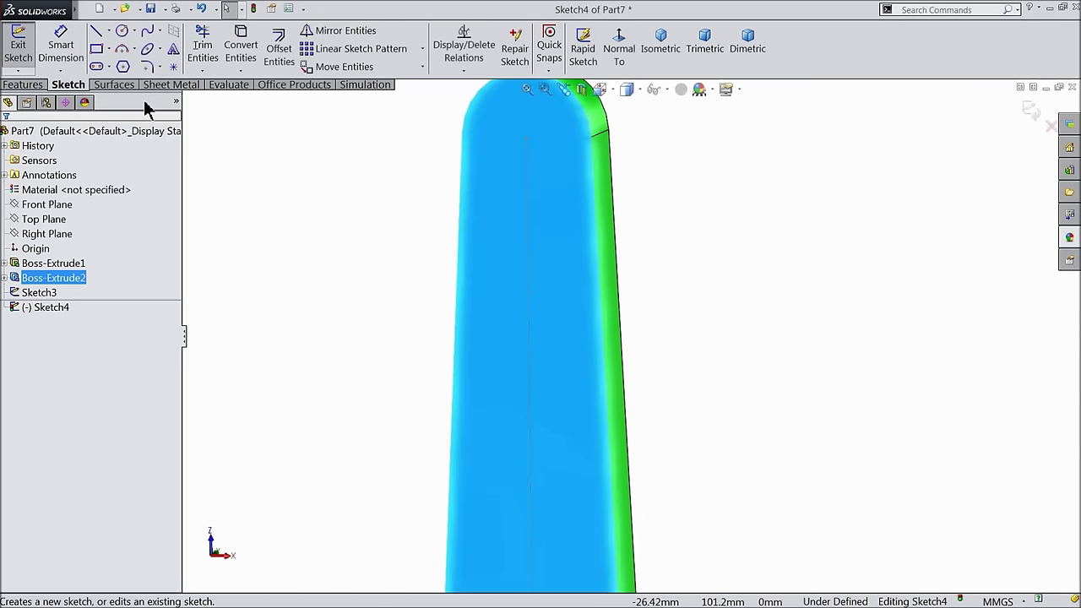
pyautogui.click(123, 32)
pyautogui.keyDown('ctrl'); pyautogui.moveTo(449, 96); pyautogui.dragTo(582, 205, button='middle'); pyautogui.keyUp('ctrl')
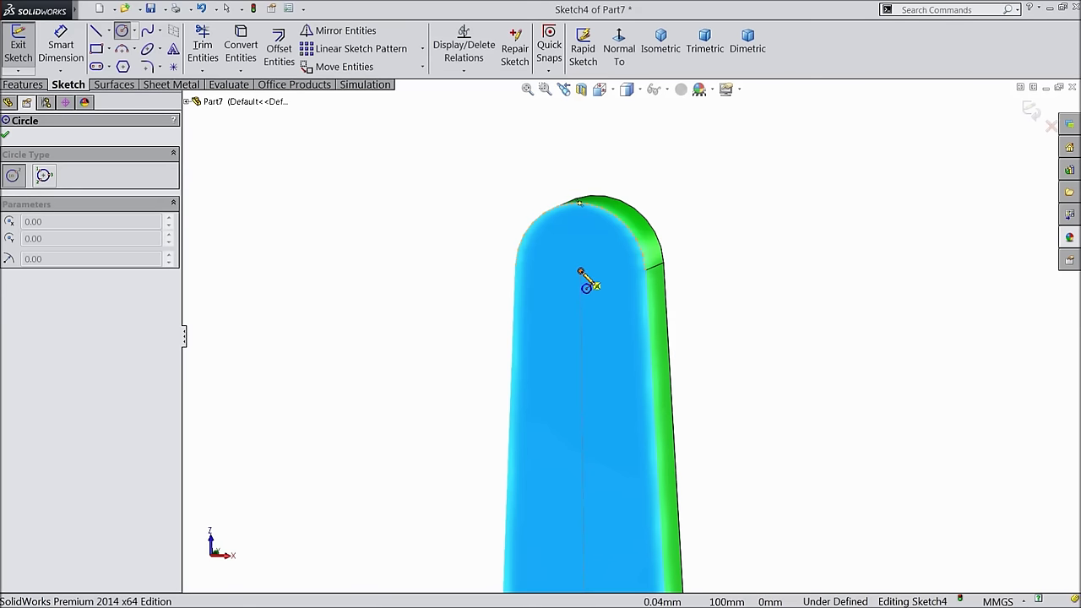
pyautogui.click(580, 272)
pyautogui.click(583, 239)
# - Dimension the circle at the arm's upper end to a diameter of 5 mm
pyautogui.scroll(-3, 583, 253)
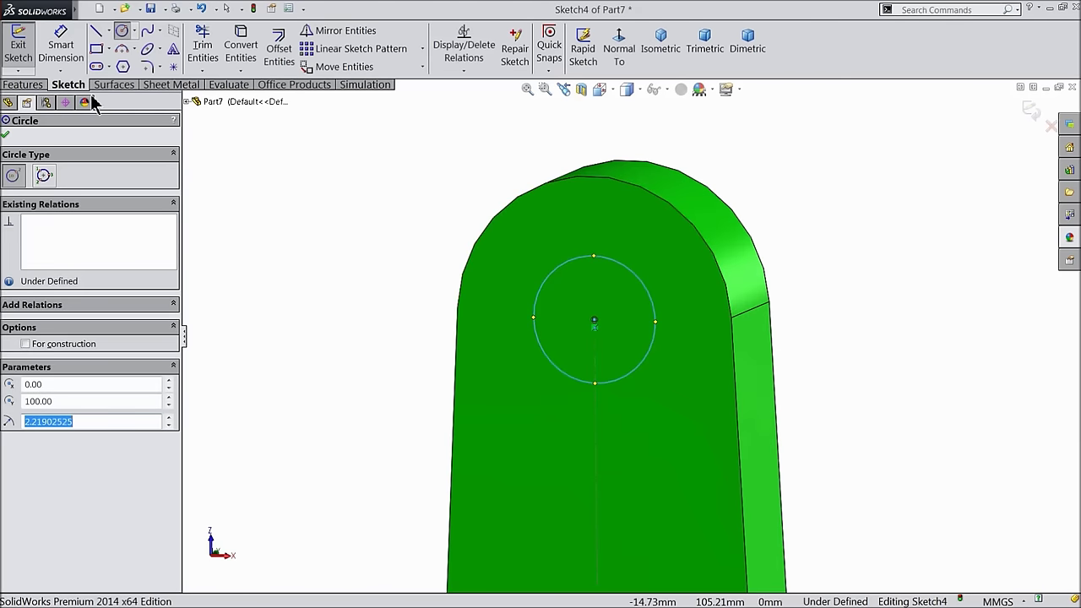
pyautogui.press('d')
pyautogui.click(550, 277)
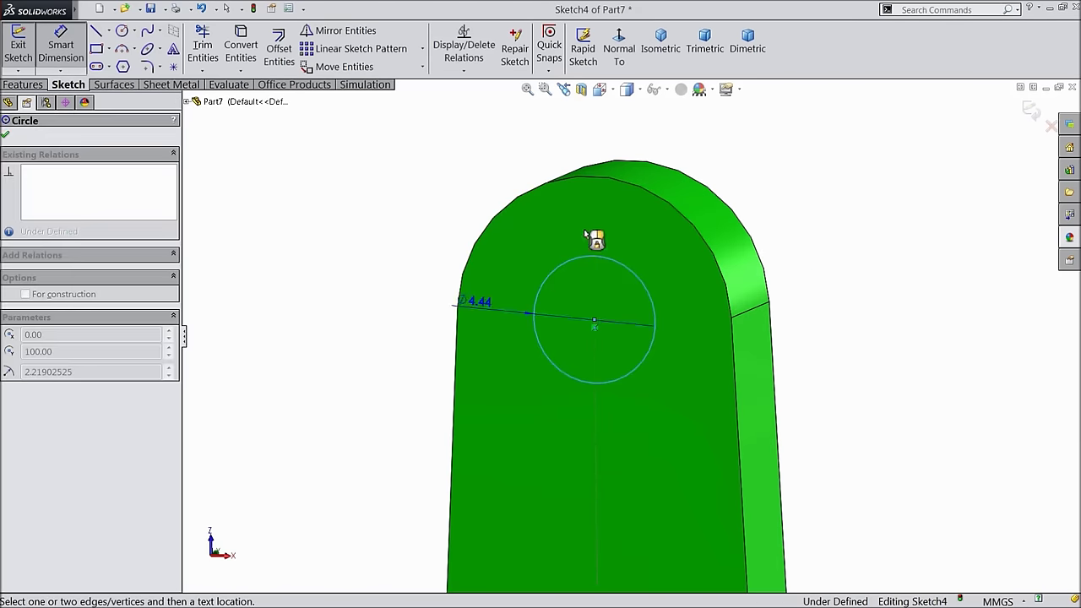
pyautogui.click(582, 135)
pyautogui.write('5')
pyautogui.press('Return')
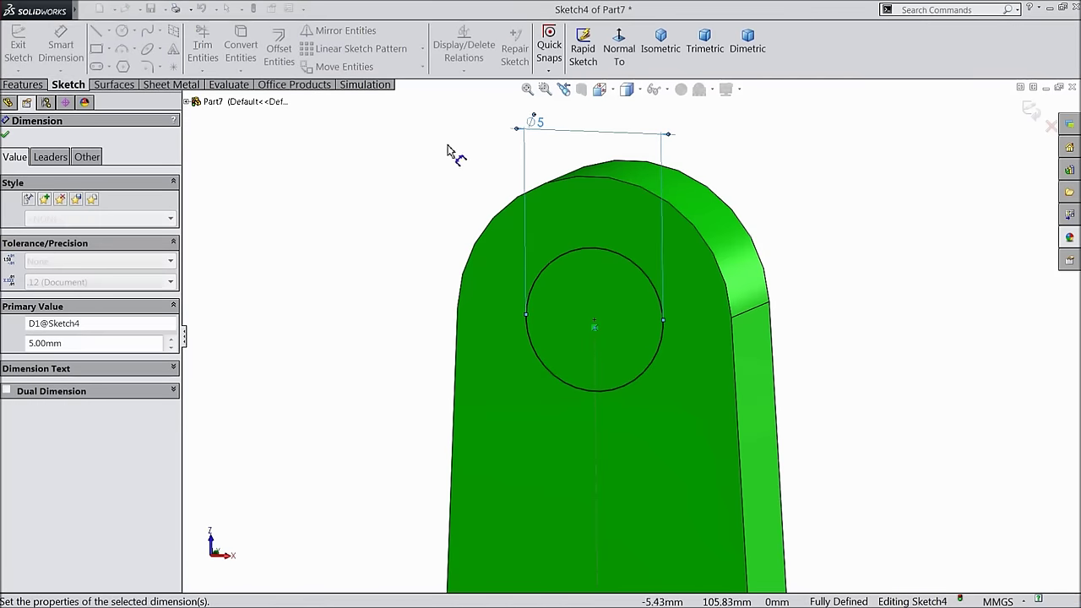
# - Cut the 5 mm circle through the arm with an extruded cut set to Through All
pyautogui.click(23, 85)
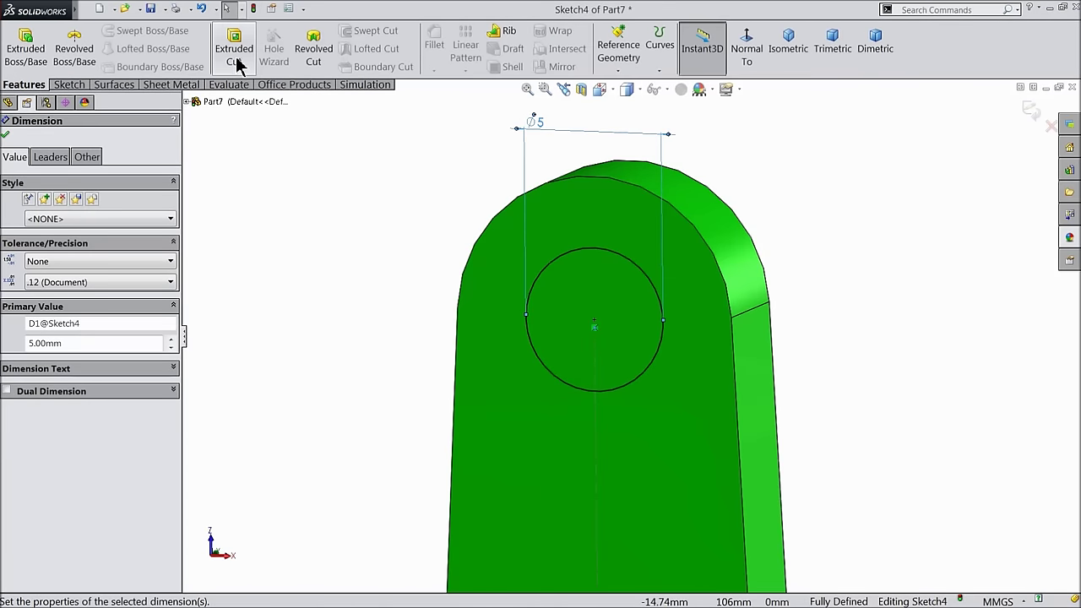
pyautogui.click(236, 63)
pyautogui.click(59, 216)
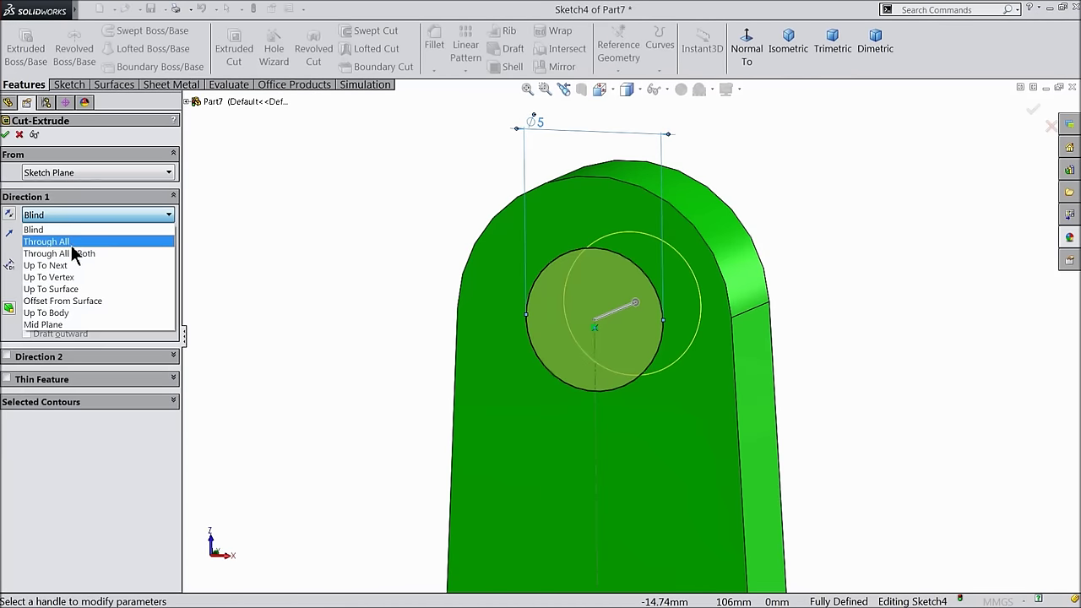
pyautogui.click(71, 245)
pyautogui.click(7, 135)
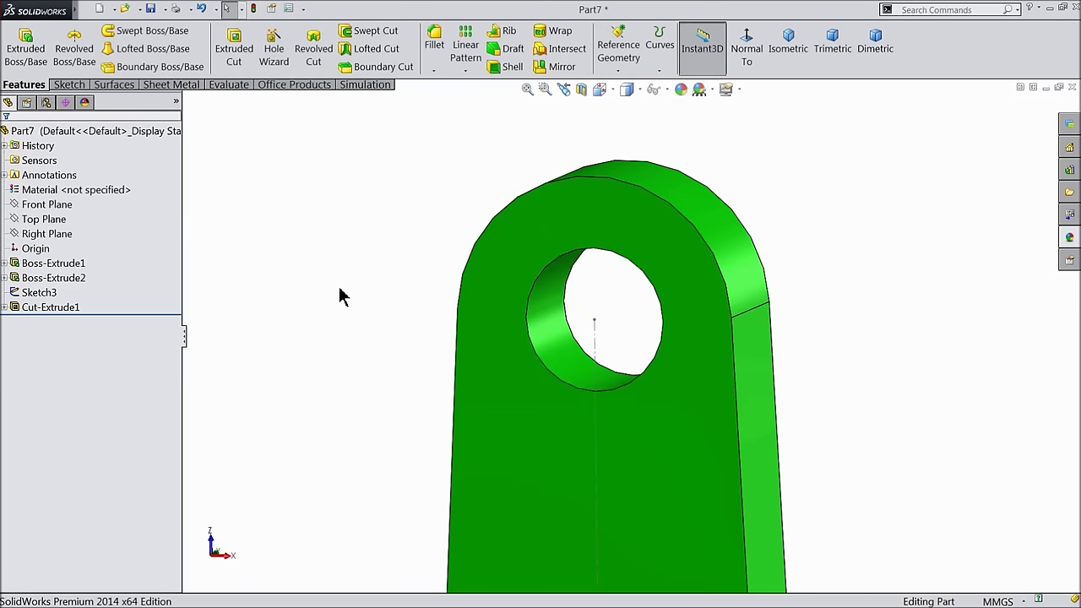
# - Create a linear pattern of the 5 mm hole down the arm's centerline with 7 mm spacing and 5 instances
pyautogui.scroll(5, 360, 304)
pyautogui.scroll(-4, 598, 345)
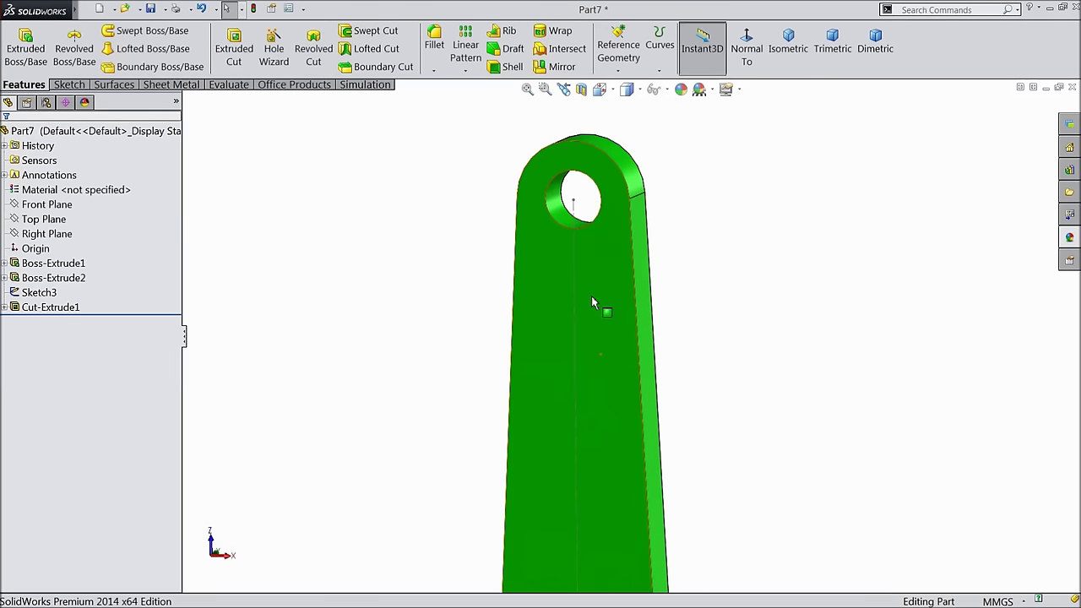
pyautogui.click(465, 48)
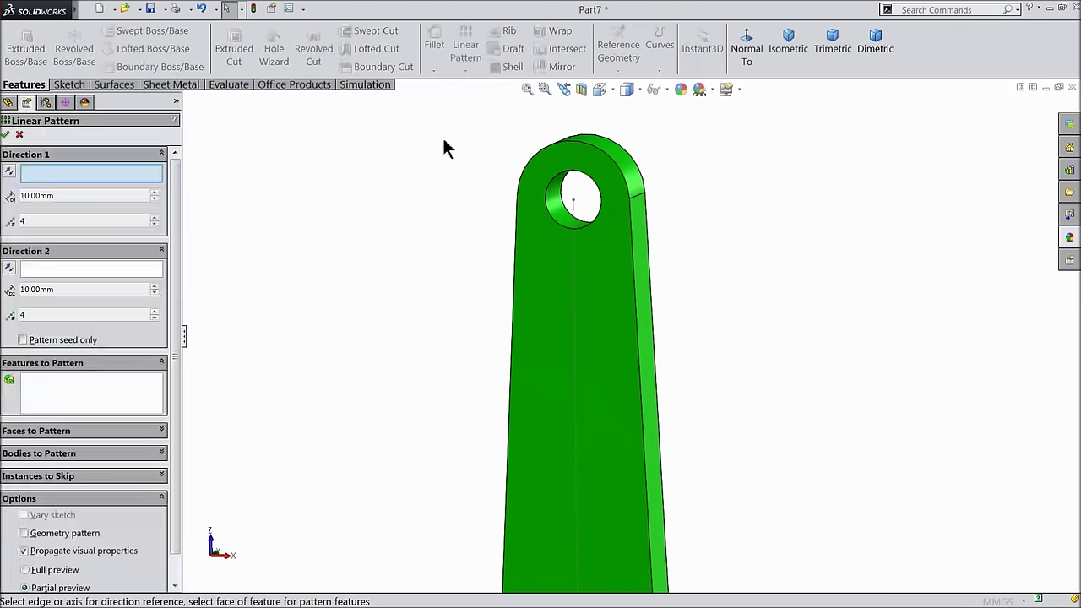
pyautogui.click(575, 274)
pyautogui.click(115, 408)
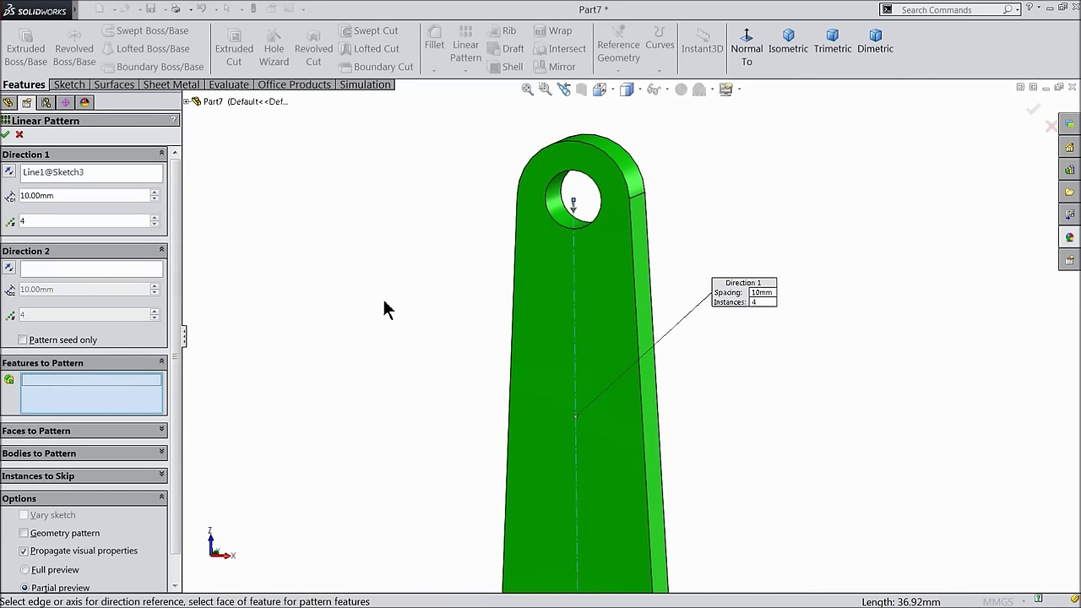
pyautogui.click(551, 233)
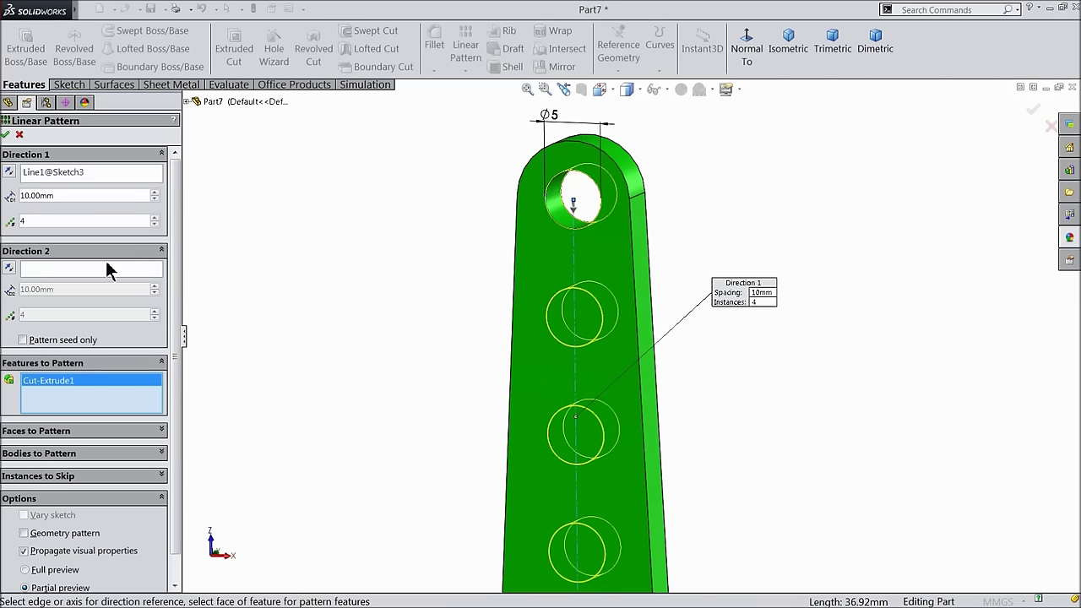
pyautogui.write('7')
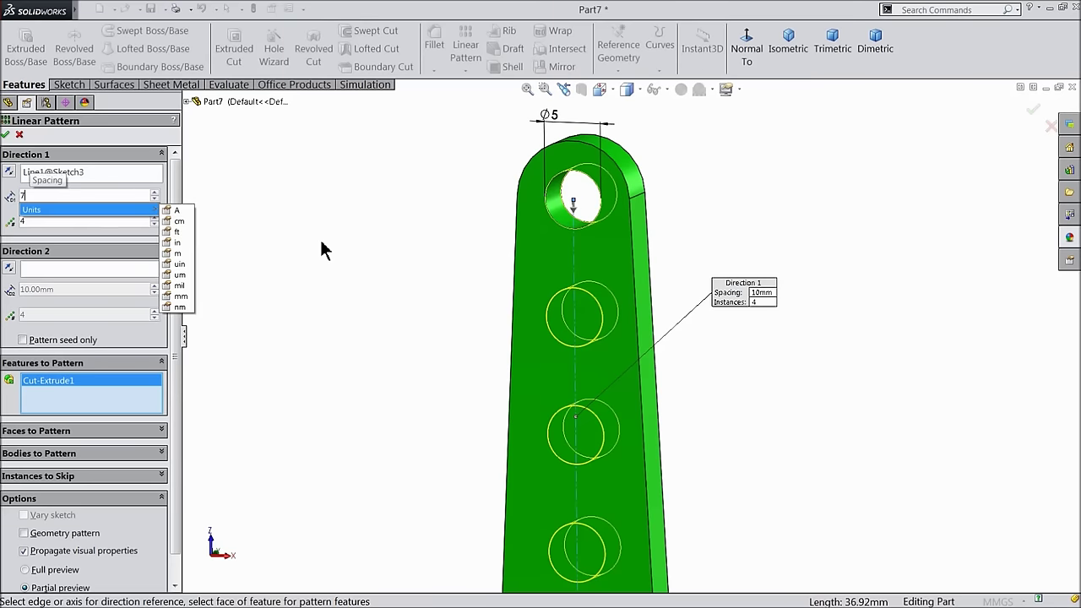
pyautogui.press('Return')
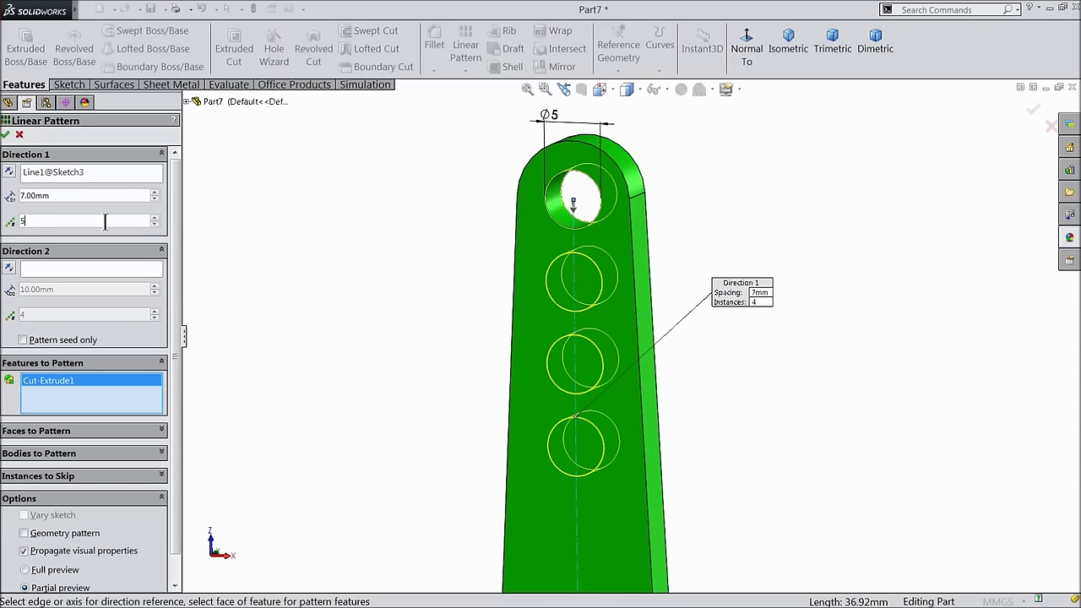
pyautogui.scroll(2, 575, 363)
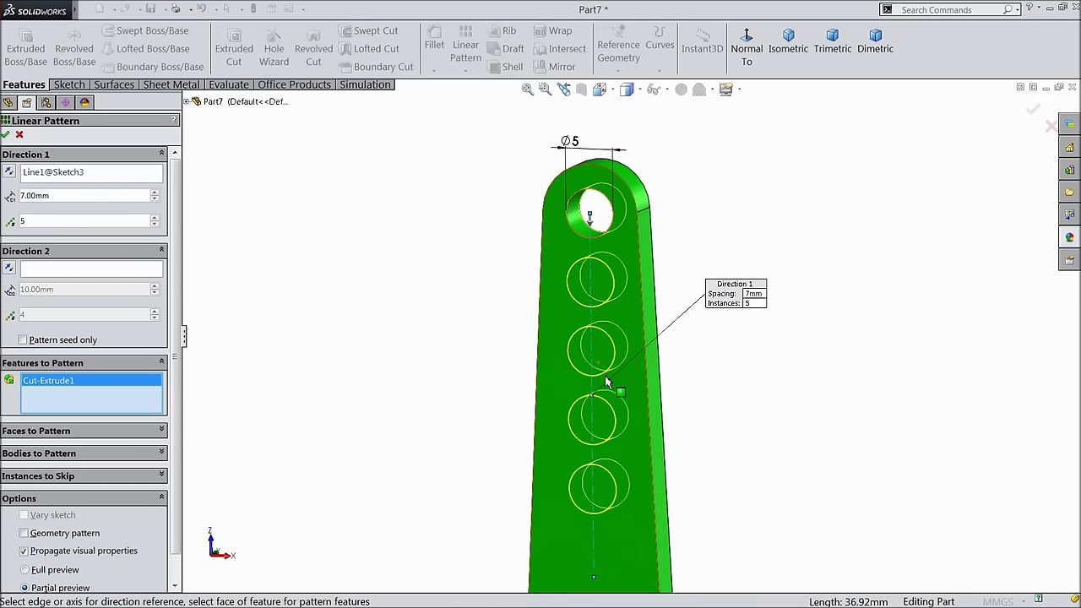
pyautogui.click(6, 135)
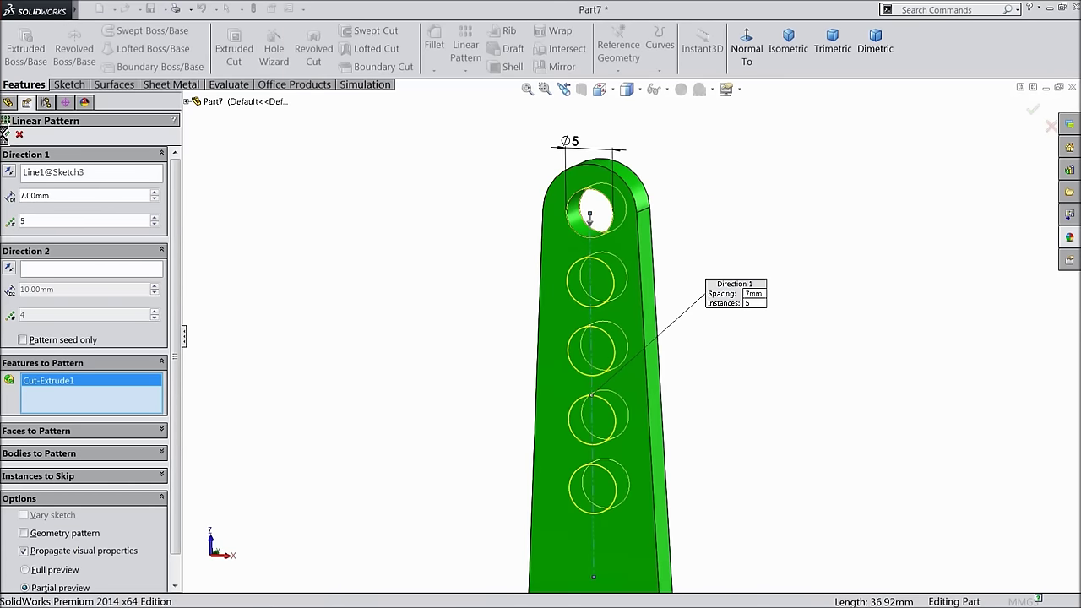
pyautogui.click(328, 292)
# - Hide the centerline sketch used as the hole pattern's direction
pyautogui.moveTo(328, 292)
pyautogui.mouseDown(button='middle')
pyautogui.moveTo(380, 265)
pyautogui.moveTo(371, 306)
pyautogui.mouseUp(button='middle')
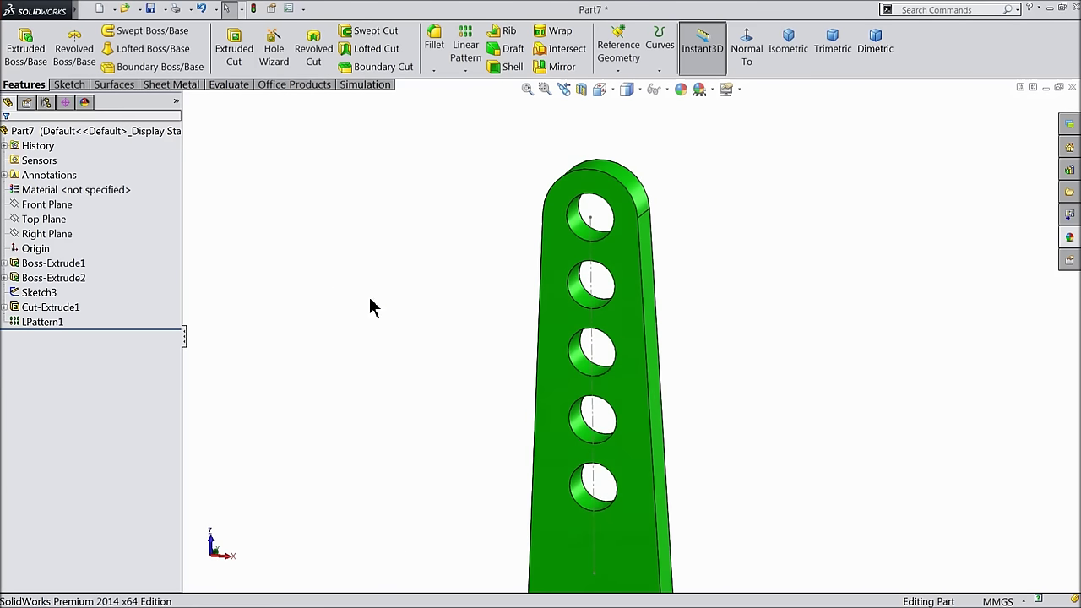
pyautogui.click(15, 294)
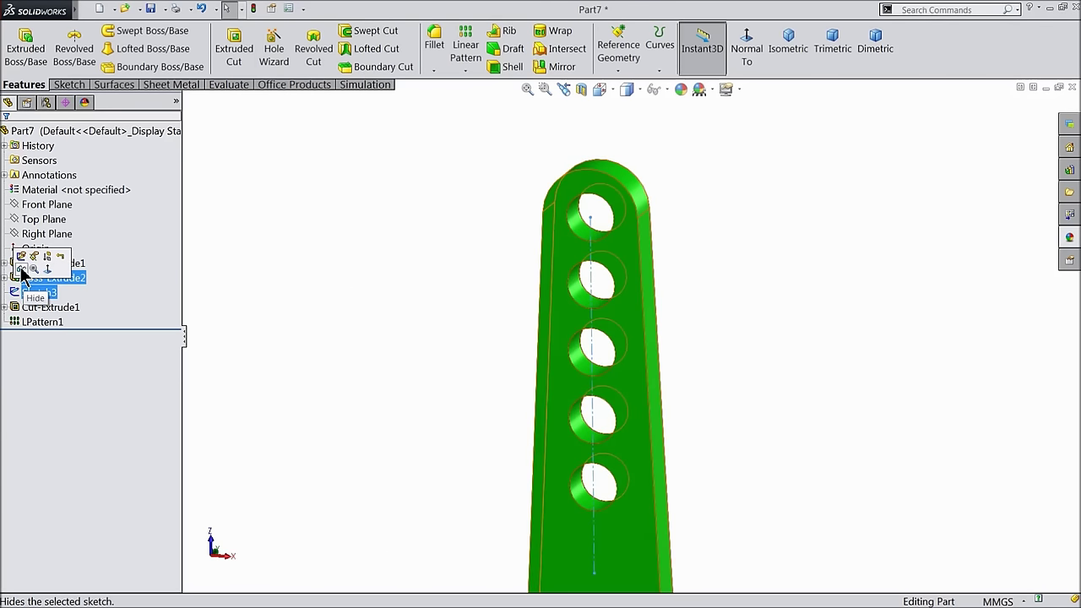
pyautogui.click(21, 268)
pyautogui.scroll(5, 475, 366)
pyautogui.moveTo(601, 422); pyautogui.dragTo(683, 406, button='middle')
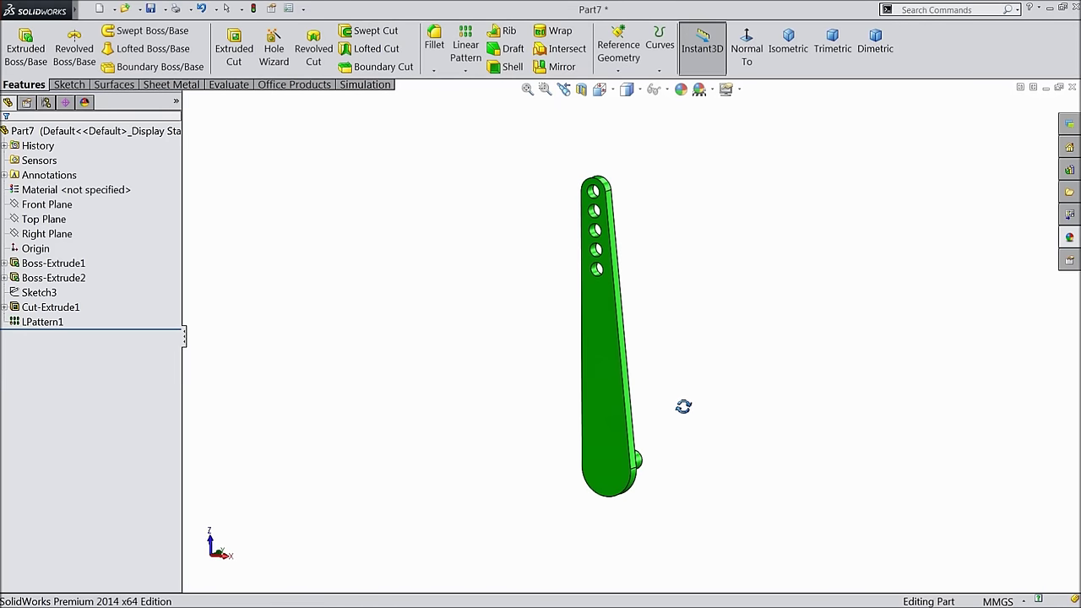
pyautogui.moveTo(682, 467)
pyautogui.mouseDown(button='middle')
pyautogui.moveTo(704, 437)
pyautogui.moveTo(689, 449)
pyautogui.mouseUp(button='middle')
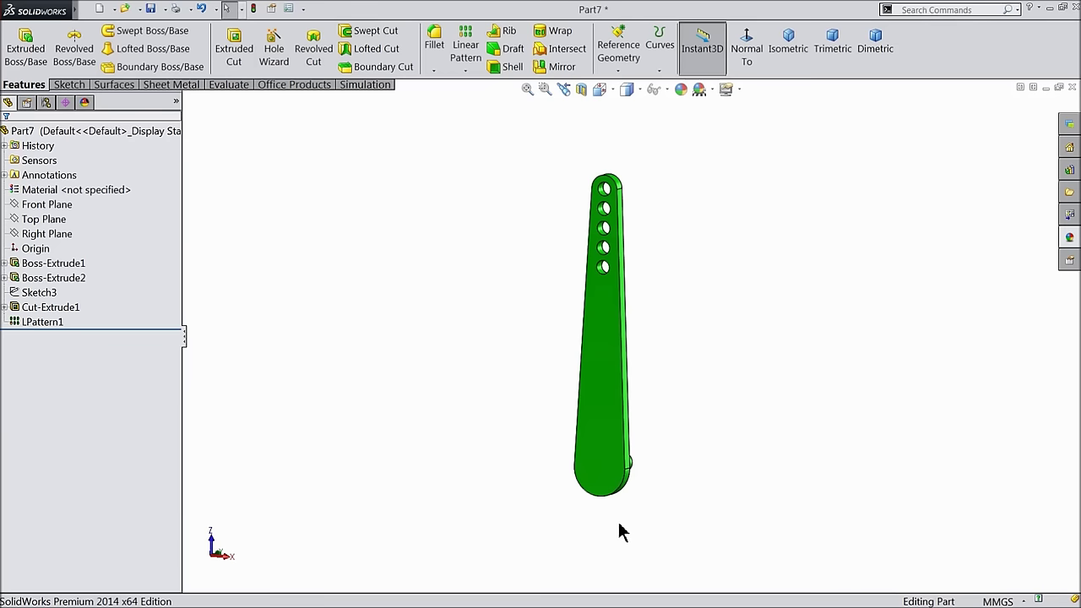
# - On the arm's pin-side face, sketch a vertical straight slot from the pin's center away from the arm, about 75 mm between centers and 25 mm wide
pyautogui.scroll(-2, 621, 531)
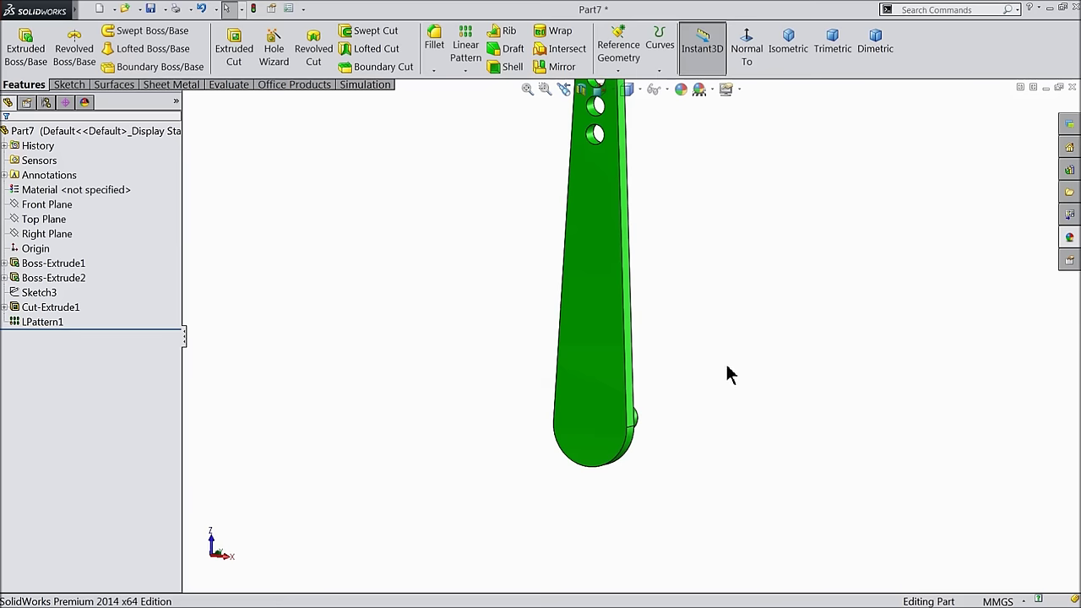
pyautogui.moveTo(706, 382); pyautogui.dragTo(656, 398, button='middle')
pyautogui.click(657, 399)
pyautogui.click(694, 358)
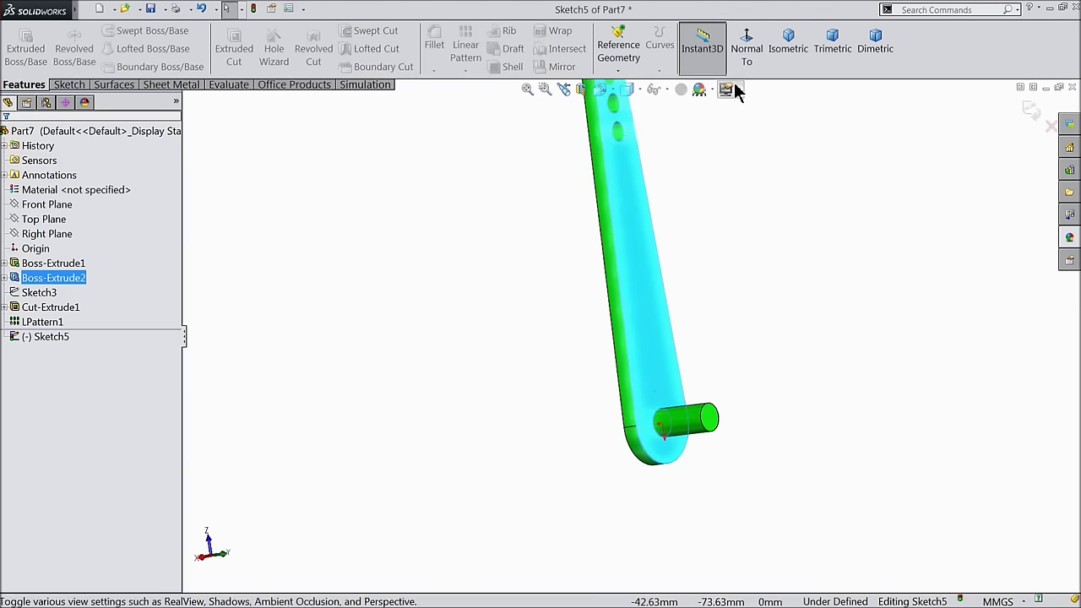
pyautogui.click(745, 66)
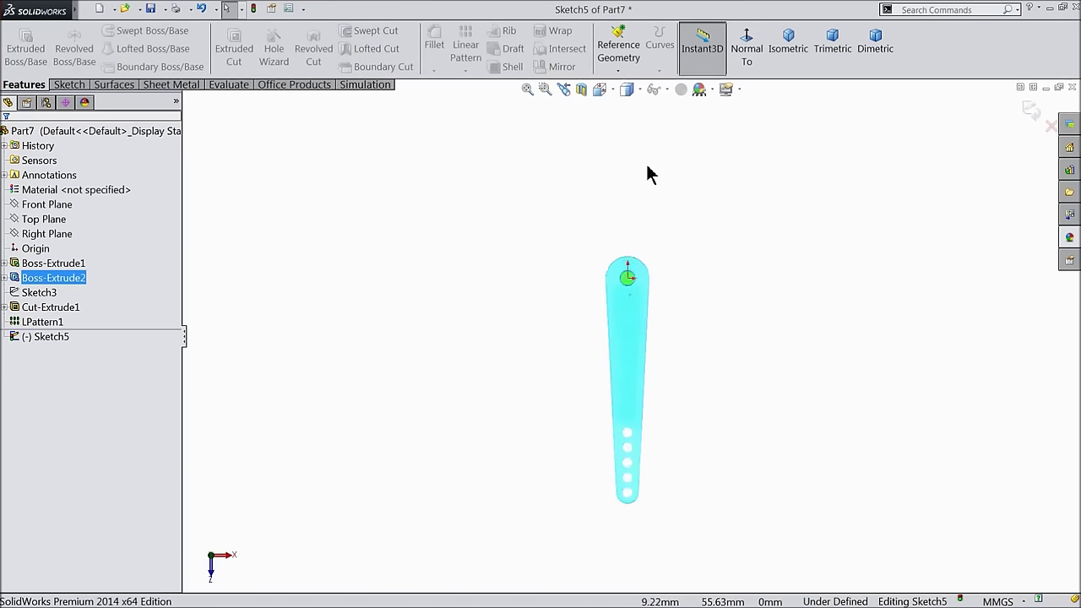
pyautogui.scroll(-3, 647, 174)
pyautogui.click(68, 85)
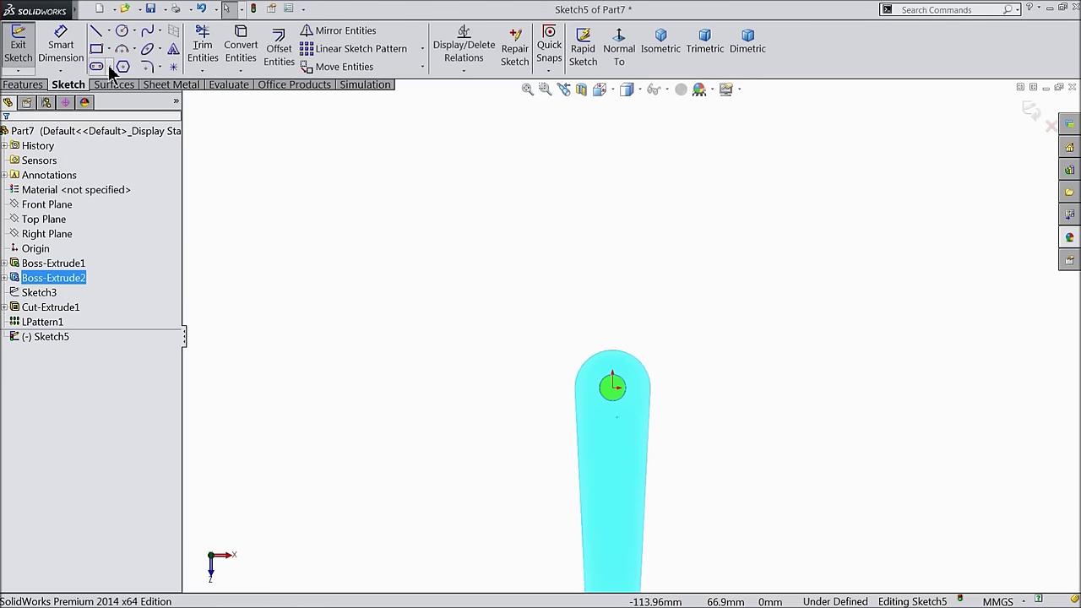
pyautogui.click(109, 67)
pyautogui.click(126, 83)
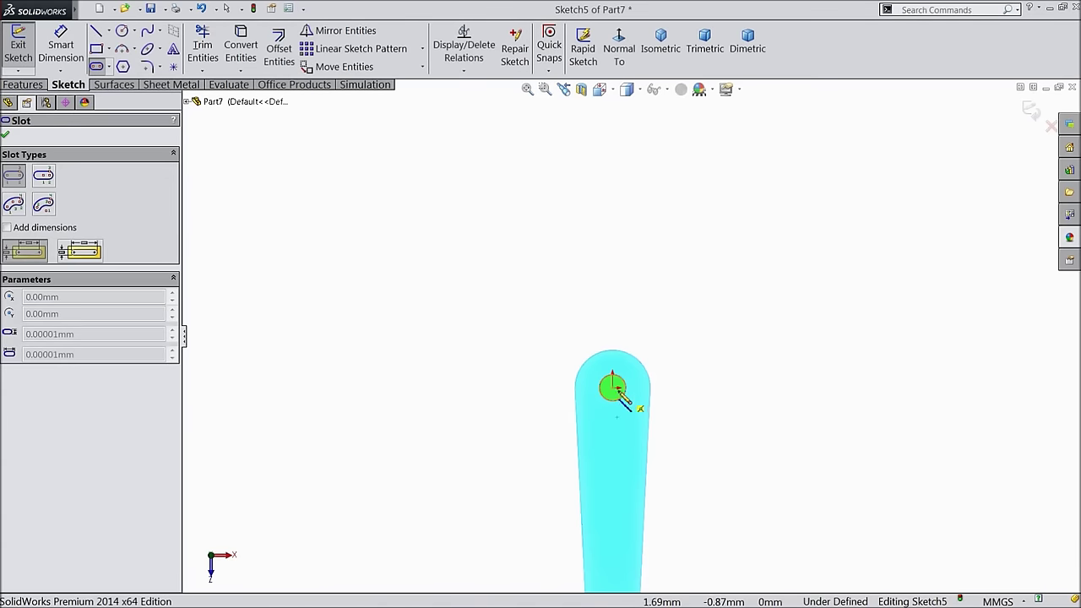
pyautogui.click(613, 387)
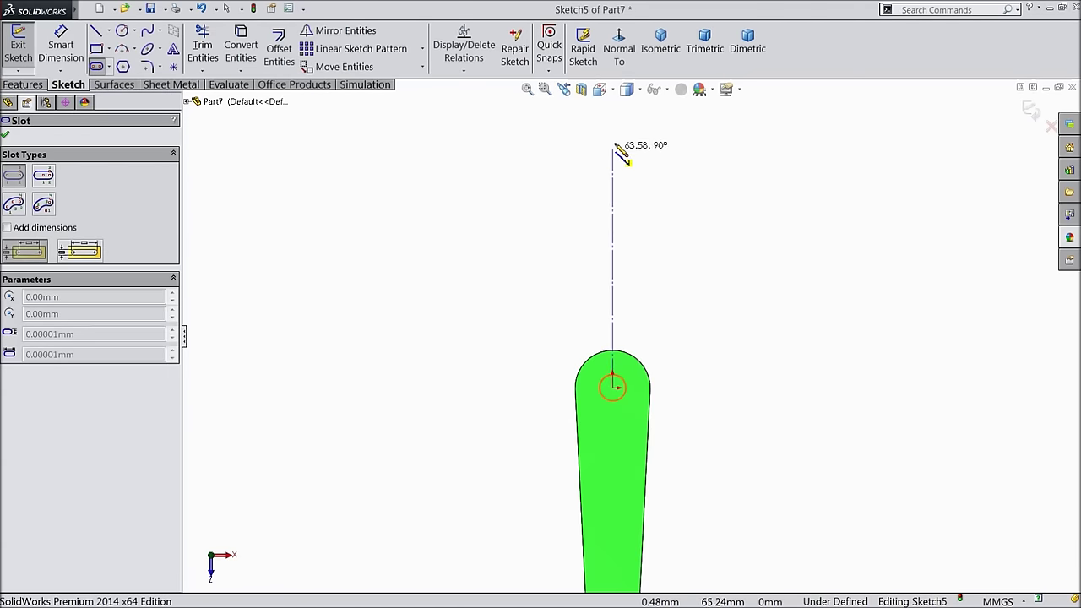
pyautogui.click(613, 107)
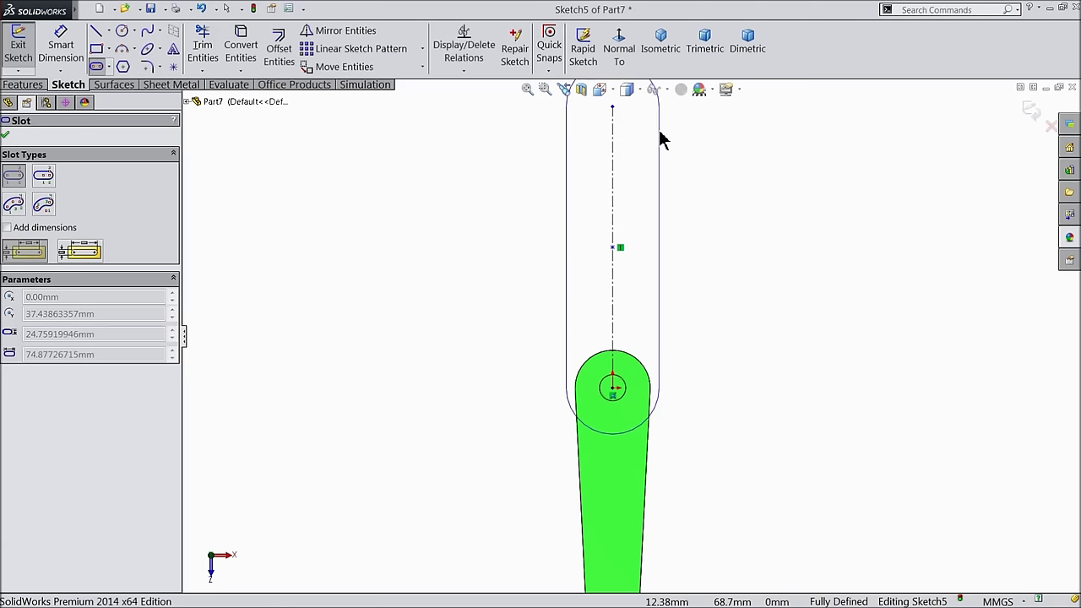
pyautogui.click(661, 140)
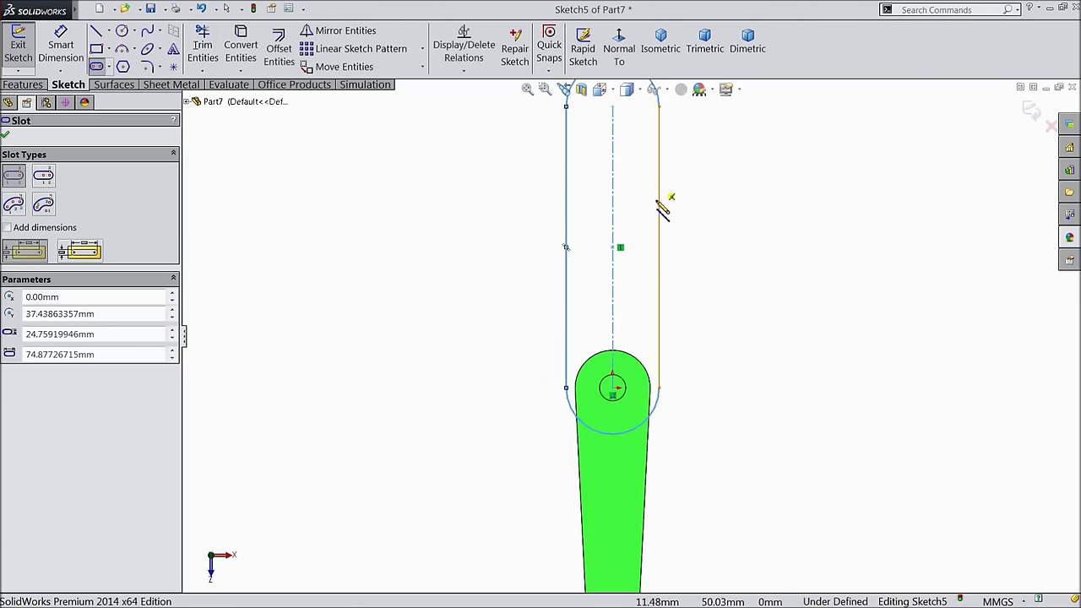
# - Draw a narrower slot about 8 mm wide inside the first one, sharing its end centers
pyautogui.click(613, 387)
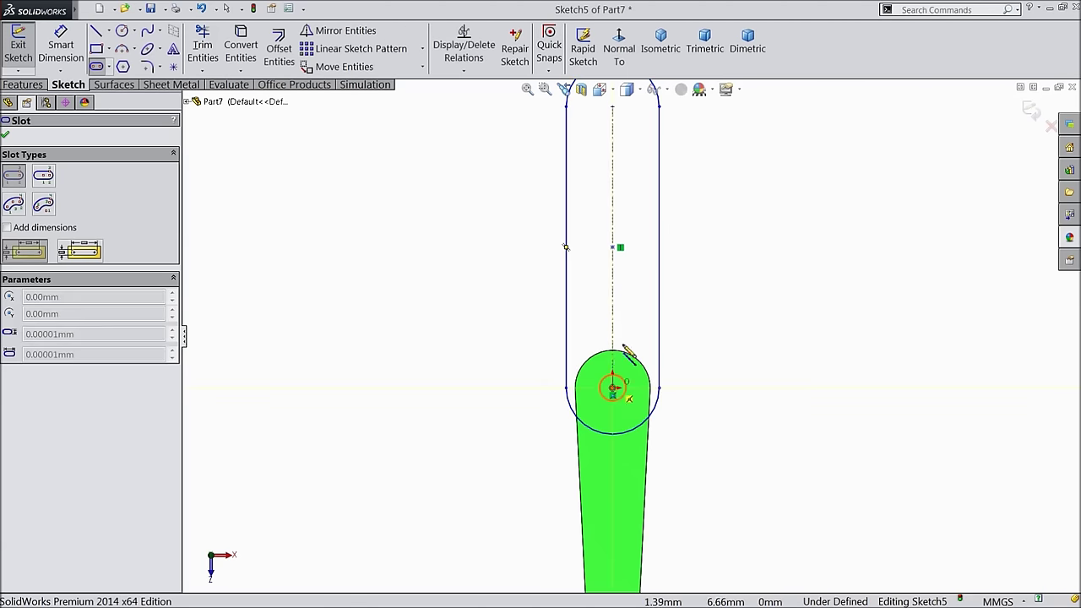
pyautogui.click(613, 115)
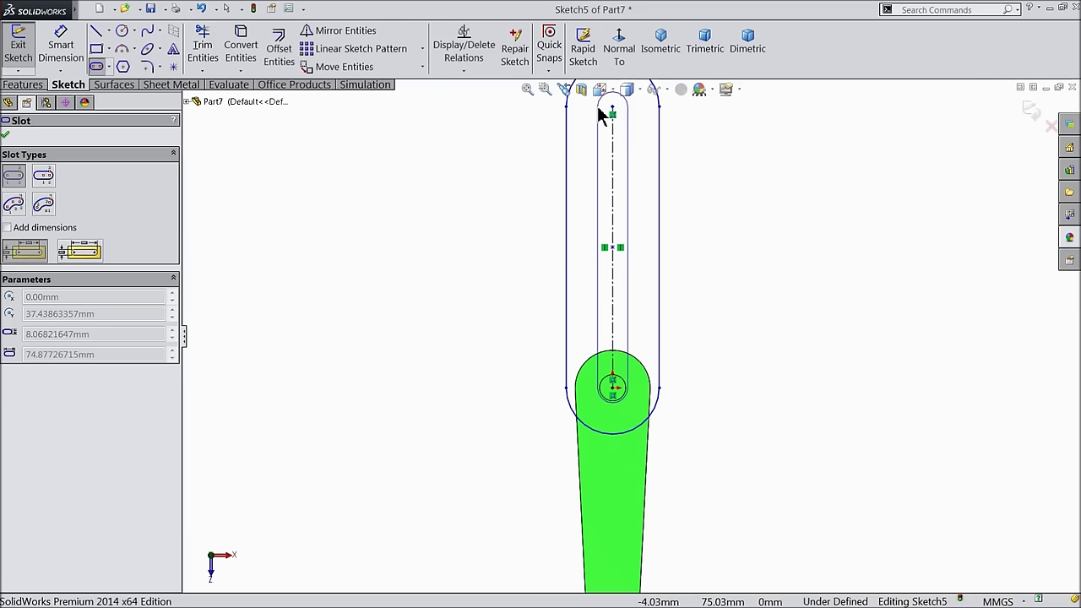
pyautogui.rightClick(461, 184)
pyautogui.click(490, 123)
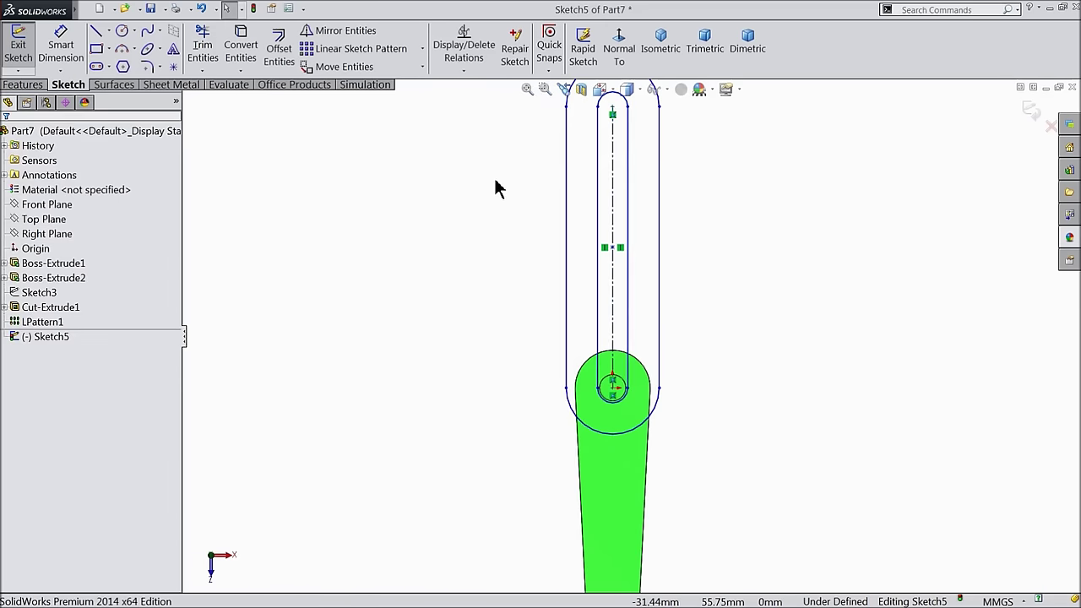
# - Dimension the distance between the slots' end centers to 130 mm
pyautogui.scroll(2, 495, 188)
pyautogui.click(58, 49)
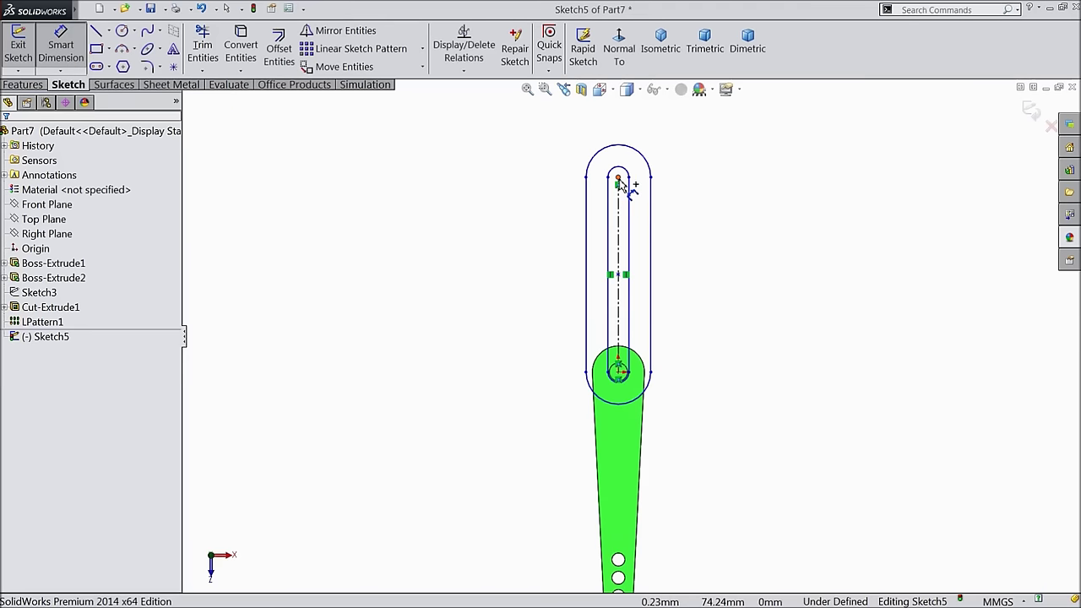
pyautogui.click(621, 246)
pyautogui.click(619, 373)
pyautogui.click(748, 314)
pyautogui.write('130')
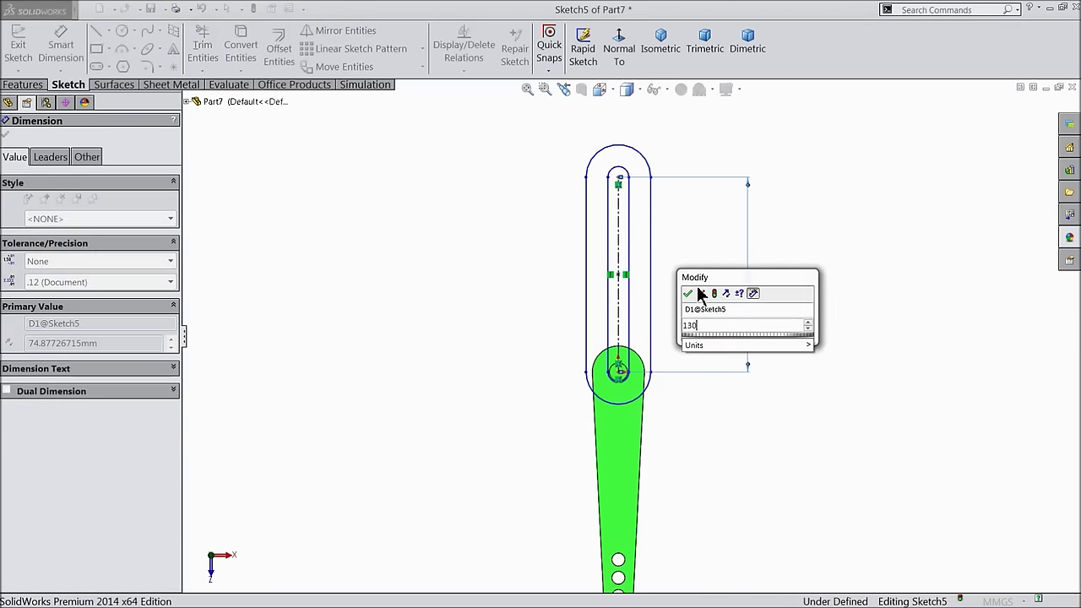
pyautogui.click(687, 293)
# - Dimension the outer slot's end arc to a radius of 10 mm
pyautogui.scroll(2, 687, 290)
pyautogui.scroll(-3, 655, 229)
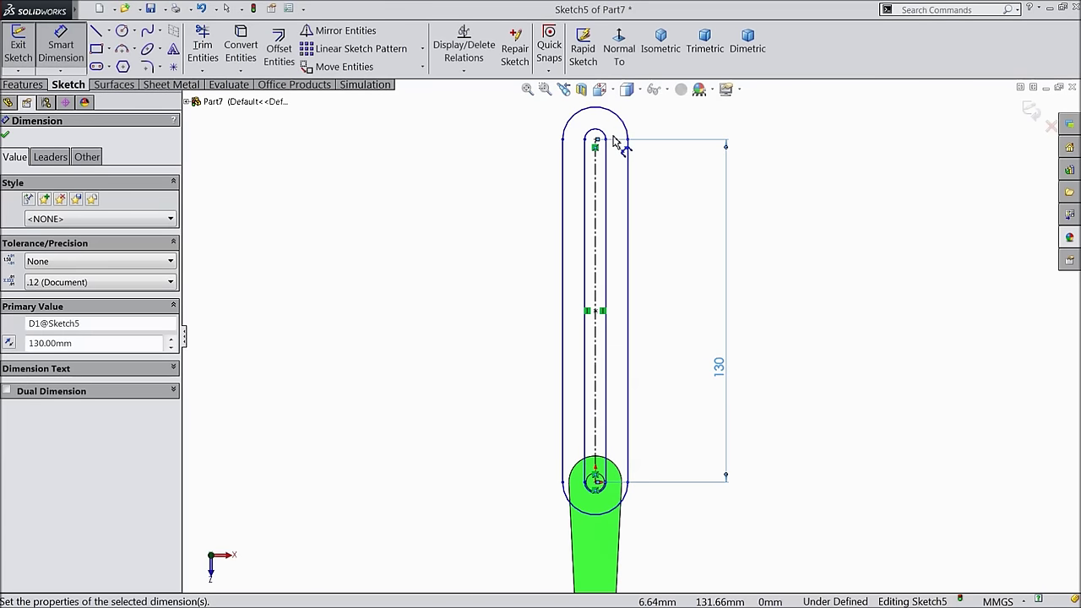
pyautogui.scroll(-3, 617, 145)
pyautogui.click(593, 189)
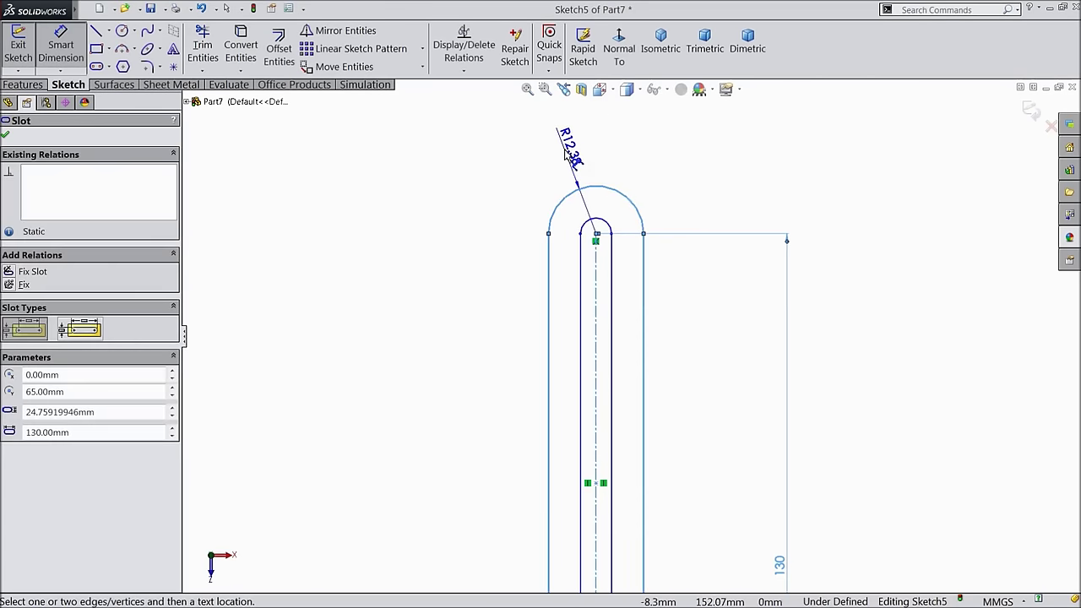
pyautogui.click(565, 152)
pyautogui.write('10')
pyautogui.click(523, 172)
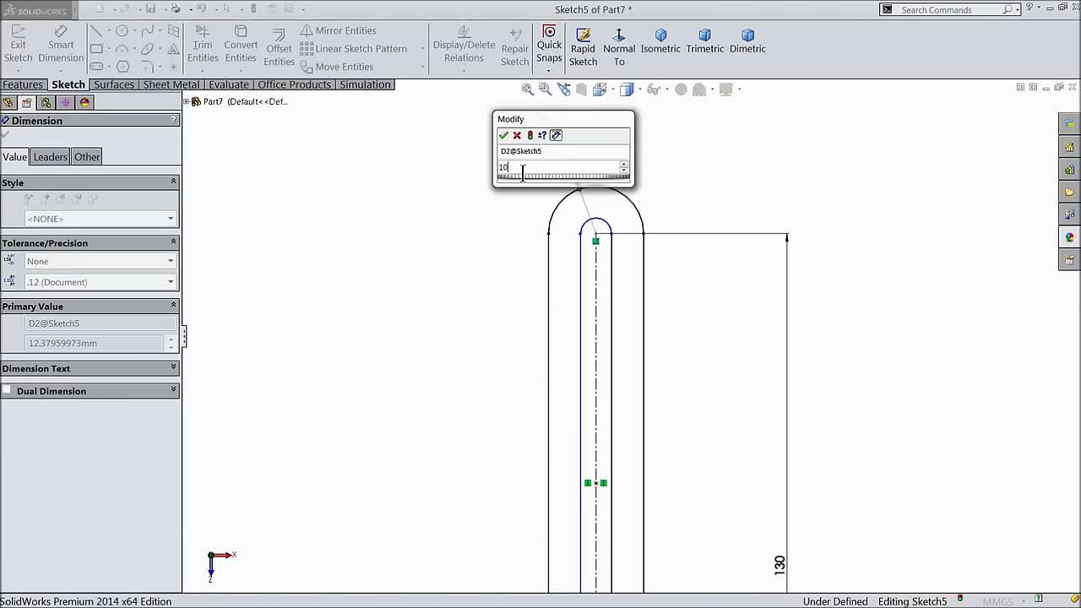
pyautogui.click(504, 136)
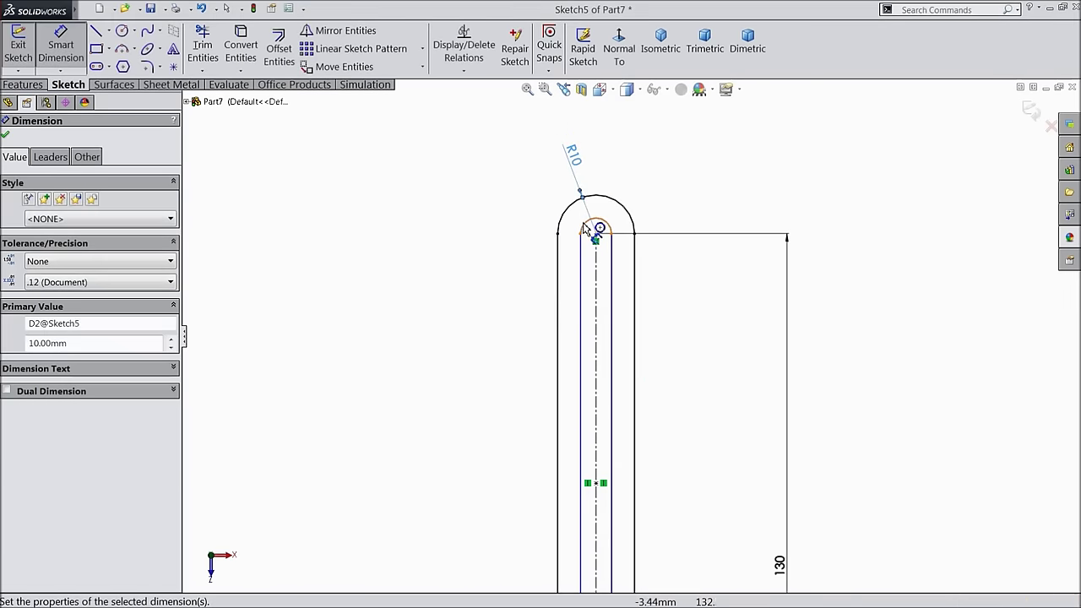
# - Dimension the inner slot's end arc to a radius of 4 mm
pyautogui.click(596, 224)
pyautogui.click(510, 206)
pyautogui.write('4')
pyautogui.click(446, 187)
pyautogui.click(446, 186)
pyautogui.scroll(3, 465, 229)
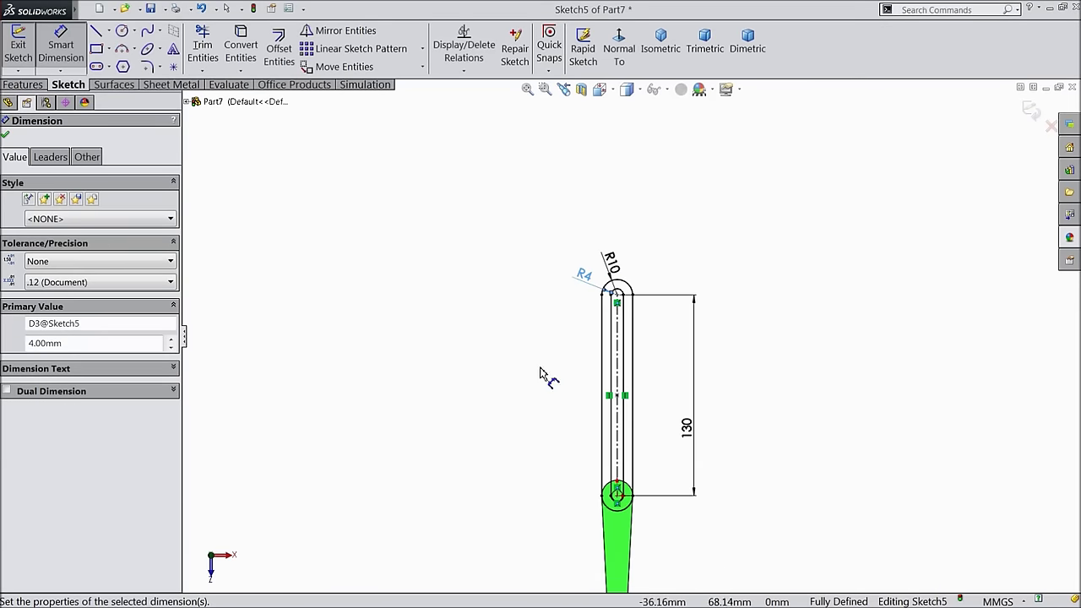
# - Extrude the slotted profile as a blind boss 4 mm deep, merged with the arm
pyautogui.click(6, 135)
pyautogui.click(23, 84)
pyautogui.click(25, 48)
pyautogui.moveTo(408, 258); pyautogui.dragTo(338, 313, button='middle')
pyautogui.scroll(-3, 634, 451)
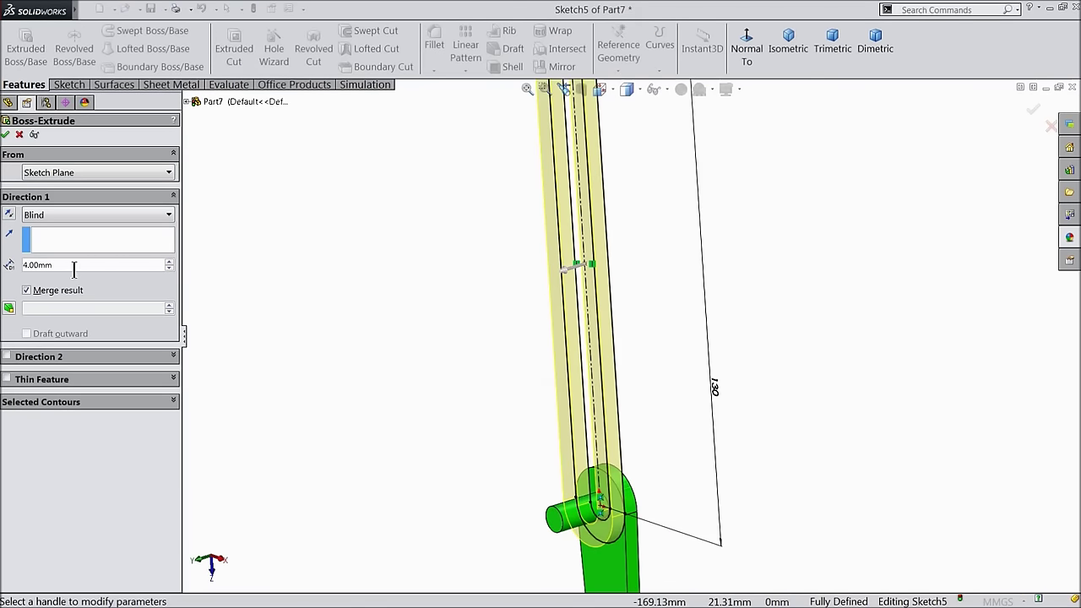
pyautogui.click(6, 134)
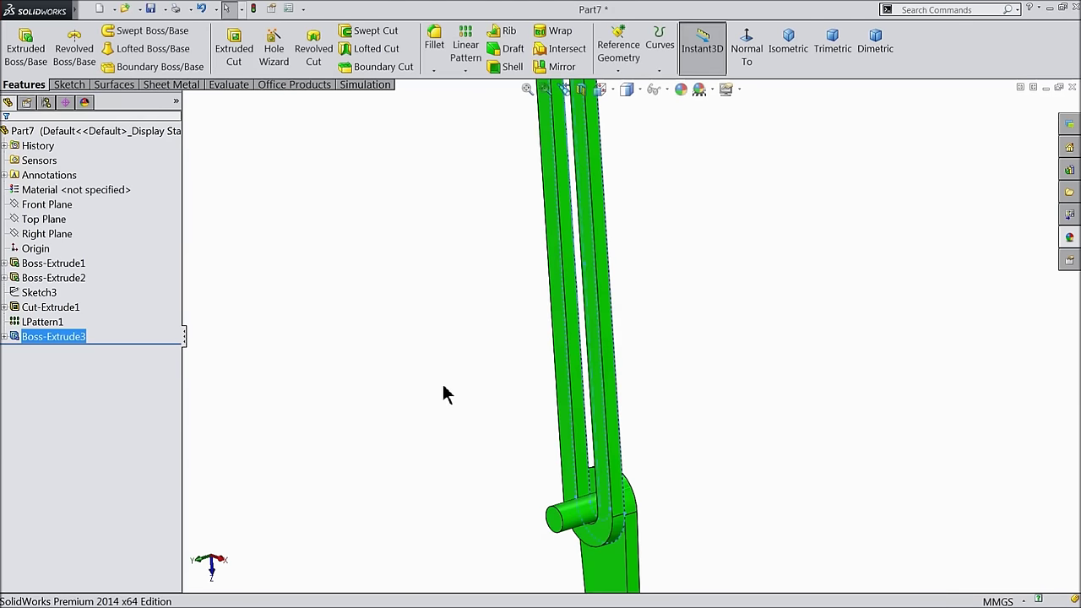
# - Sketch a circle about 12.3 mm in diameter, centred on the origin, on the tapered arm's flat face opposite the pin
pyautogui.moveTo(445, 390); pyautogui.dragTo(351, 422, button='middle')
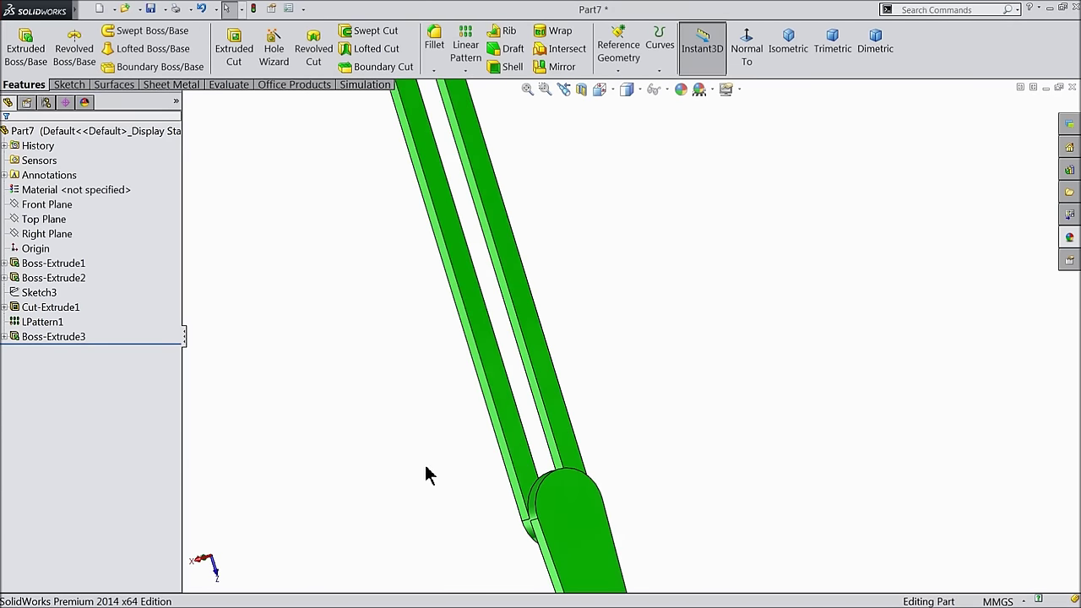
pyautogui.scroll(3, 631, 461)
pyautogui.click(631, 461)
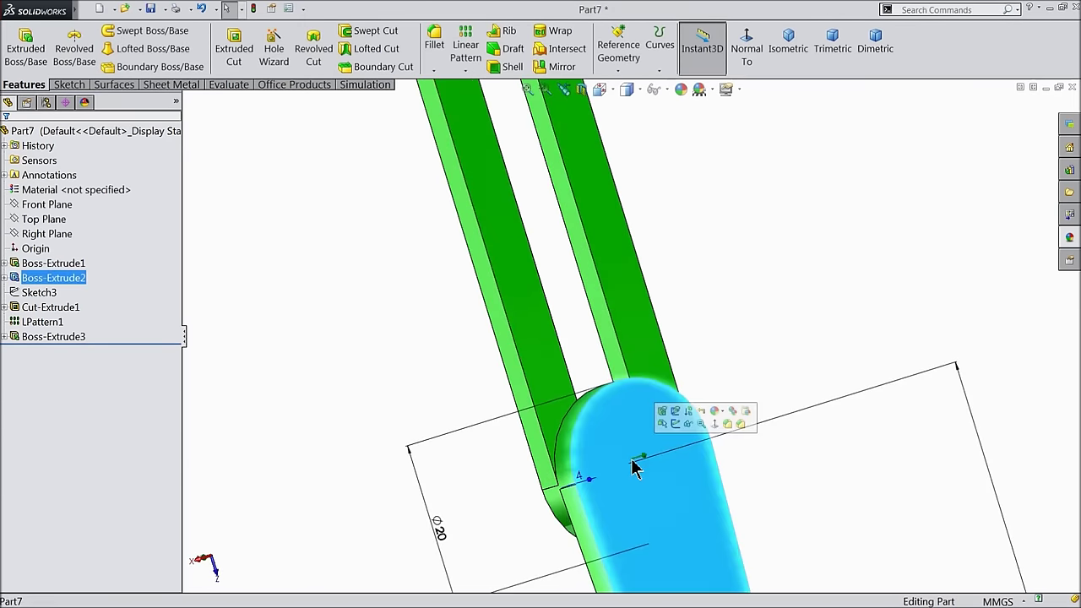
pyautogui.click(676, 427)
pyautogui.click(748, 48)
pyautogui.scroll(3, 675, 333)
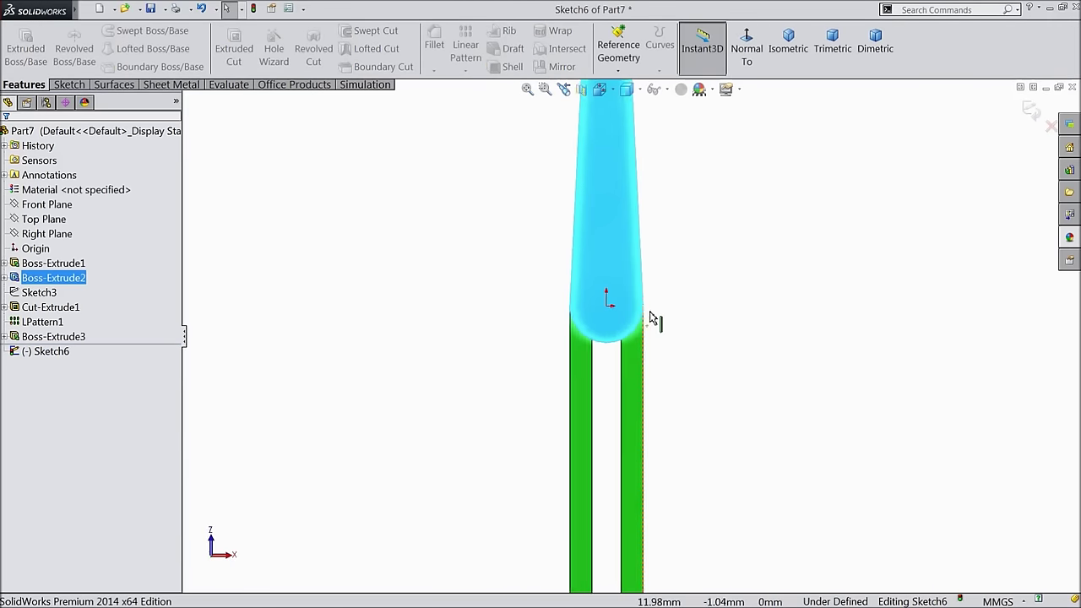
pyautogui.click(70, 84)
pyautogui.click(123, 31)
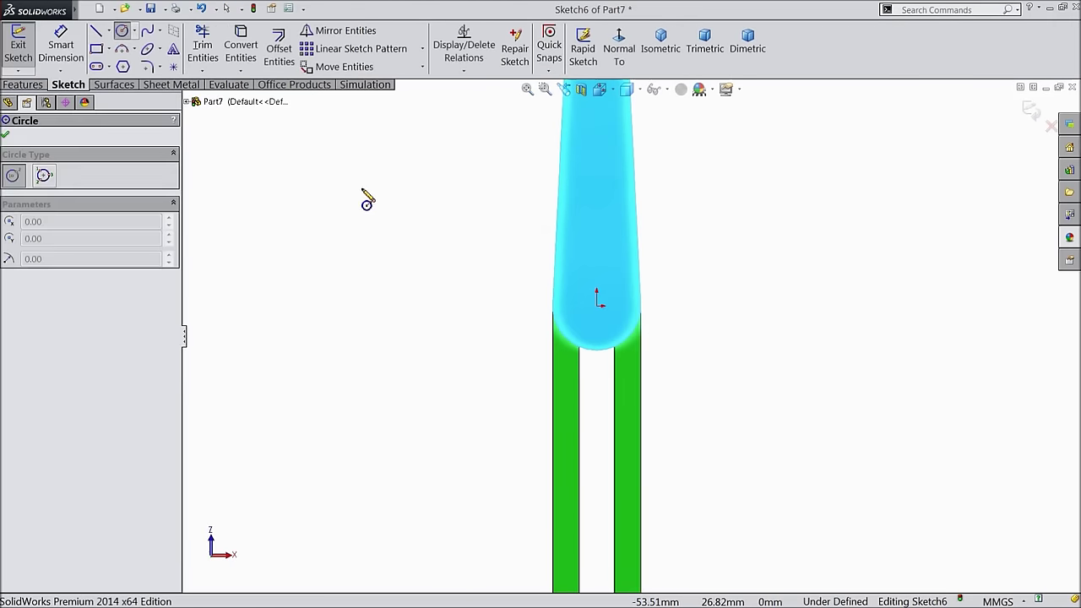
pyautogui.scroll(4, 540, 296)
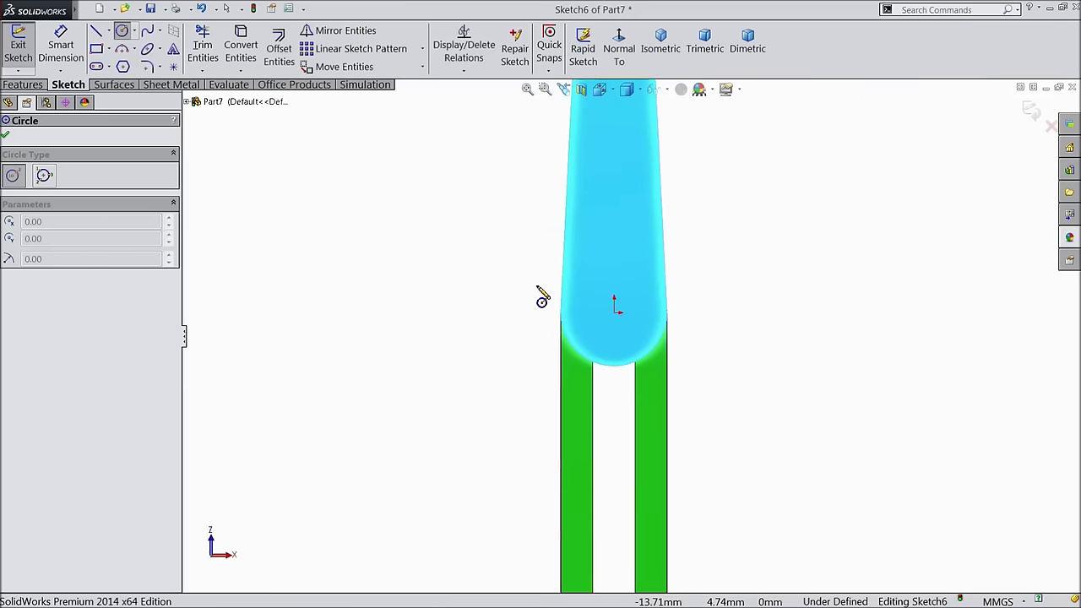
pyautogui.click(640, 323)
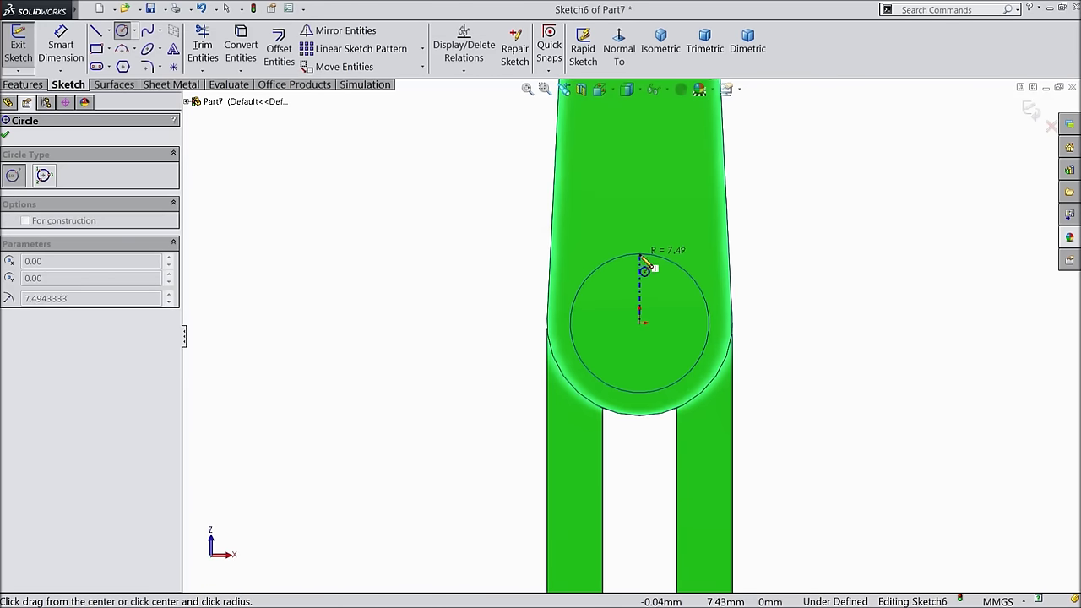
pyautogui.click(644, 270)
# - Dimension the circle's diameter to 13 mm
pyautogui.click(61, 47)
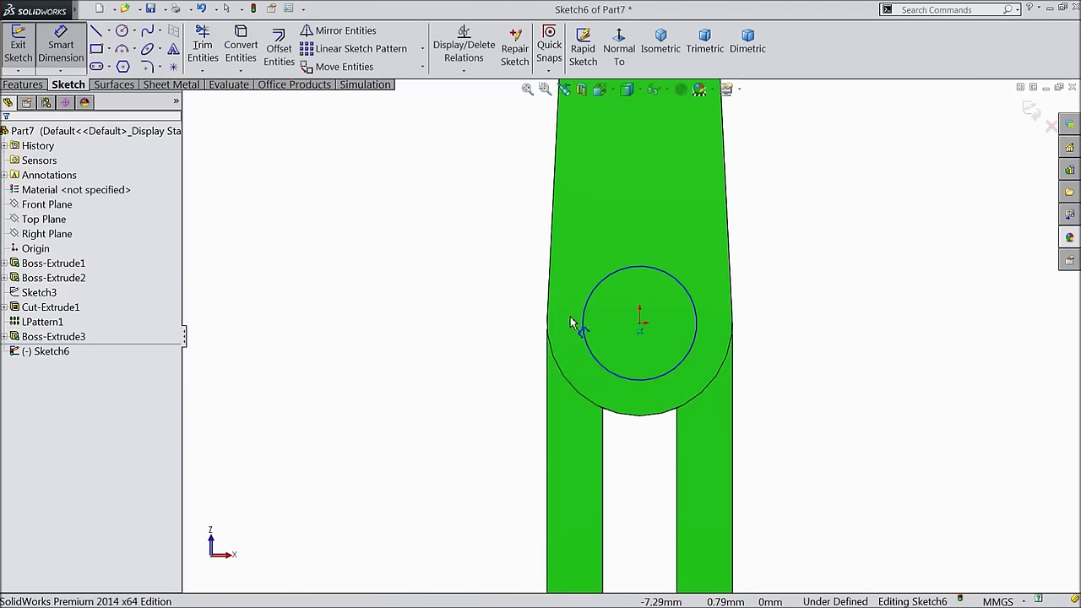
pyautogui.click(588, 319)
pyautogui.click(460, 316)
pyautogui.write('13')
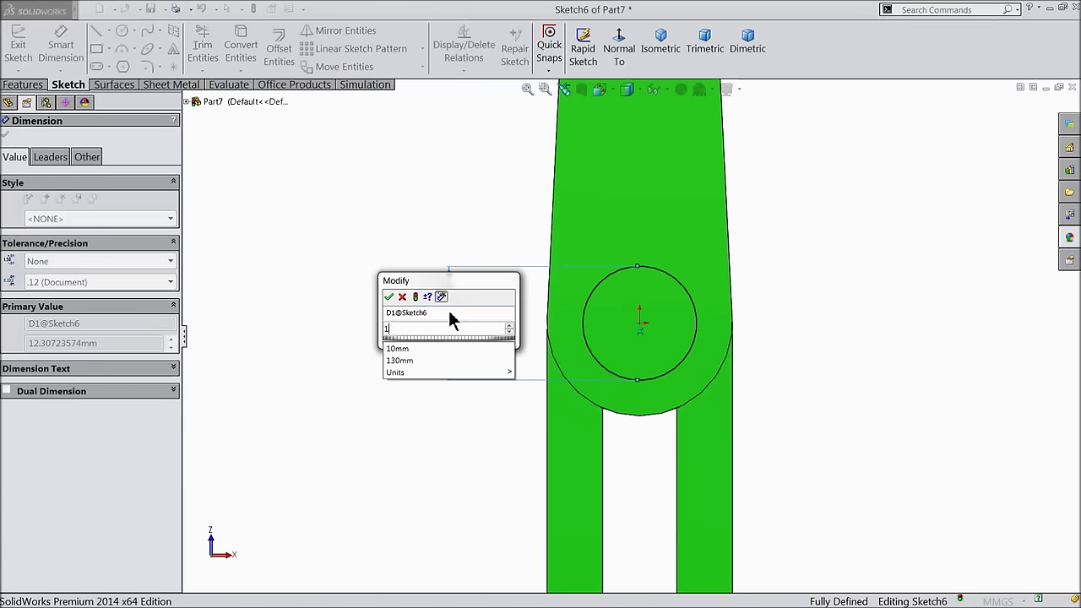
pyautogui.click(390, 298)
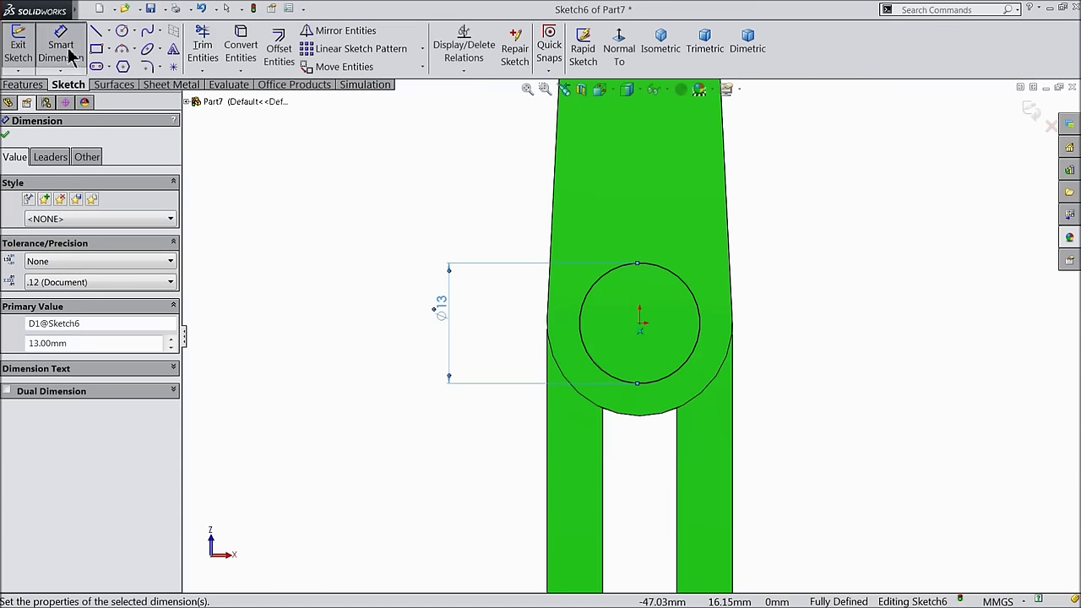
# - Extrude the circle as a blind boss 2 mm deep, merged with the arm
pyautogui.click(26, 84)
pyautogui.click(25, 50)
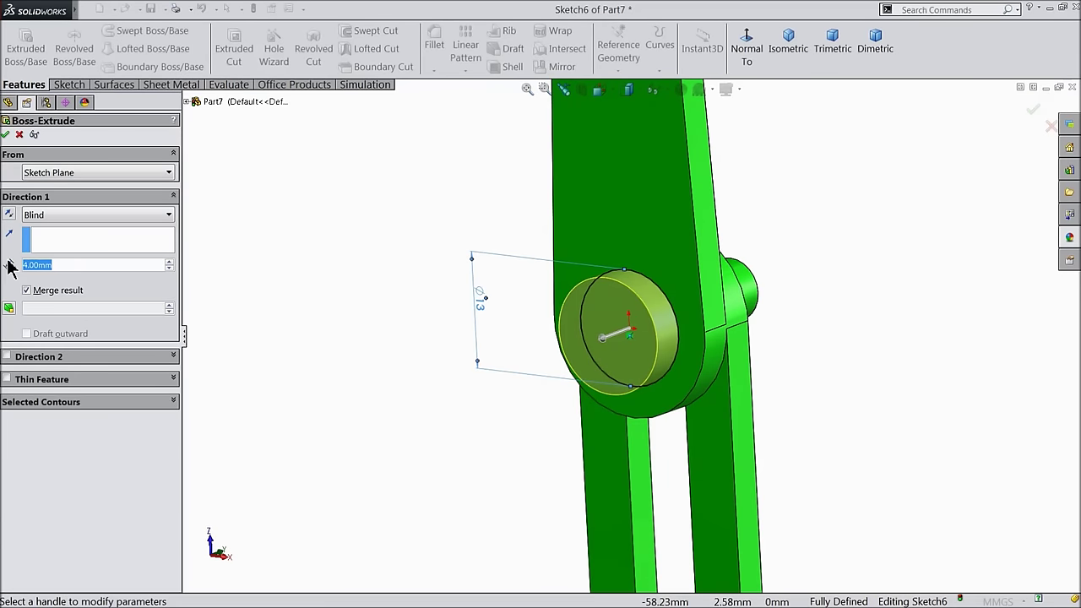
pyautogui.write('2')
pyautogui.press('Return')
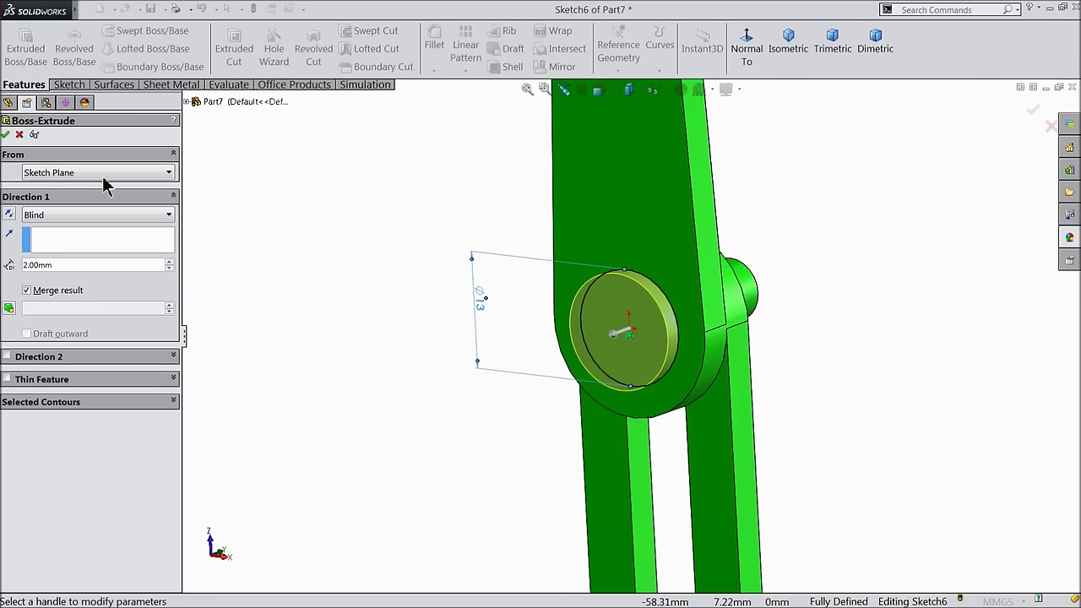
pyautogui.click(7, 135)
pyautogui.moveTo(277, 301); pyautogui.dragTo(338, 321, button='middle')
pyautogui.press('f')
pyautogui.click(342, 318)
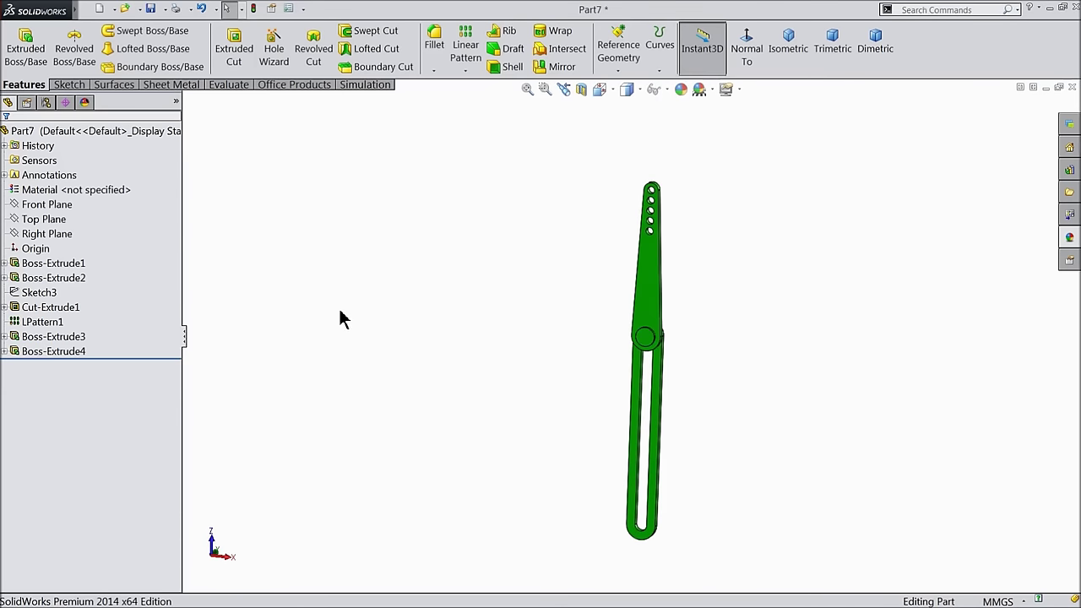
pyautogui.moveTo(397, 319); pyautogui.dragTo(603, 329, button='middle')
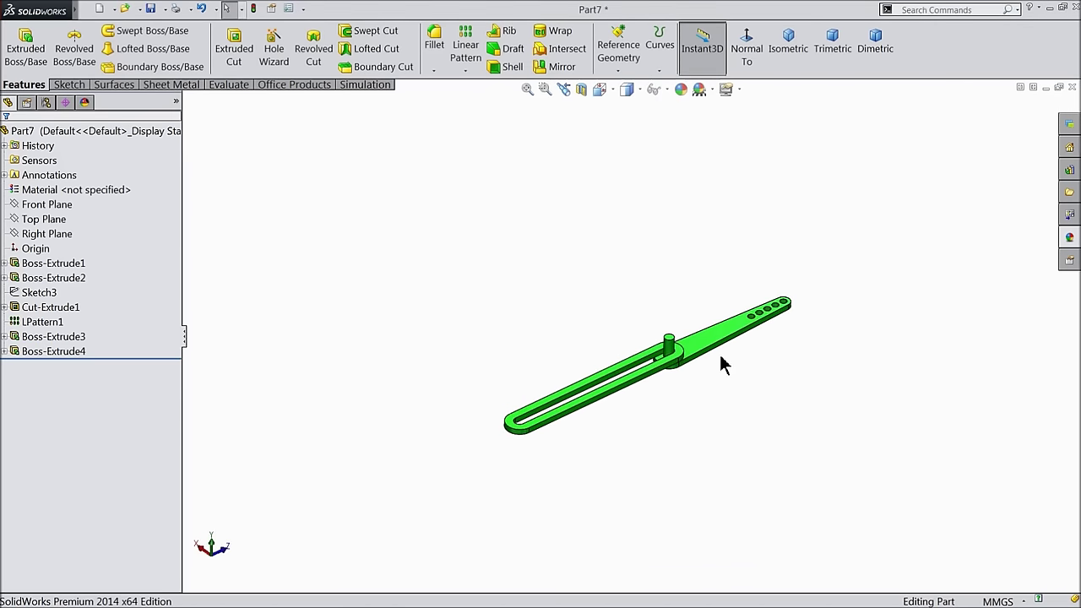
pyautogui.scroll(3, 646, 381)
pyautogui.moveTo(647, 380)
pyautogui.mouseDown(button='middle')
pyautogui.moveTo(653, 355)
pyautogui.moveTo(651, 379)
pyautogui.moveTo(678, 386)
pyautogui.moveTo(641, 295)
pyautogui.moveTo(656, 279)
pyautogui.moveTo(629, 337)
pyautogui.moveTo(643, 361)
pyautogui.mouseUp(button='middle')
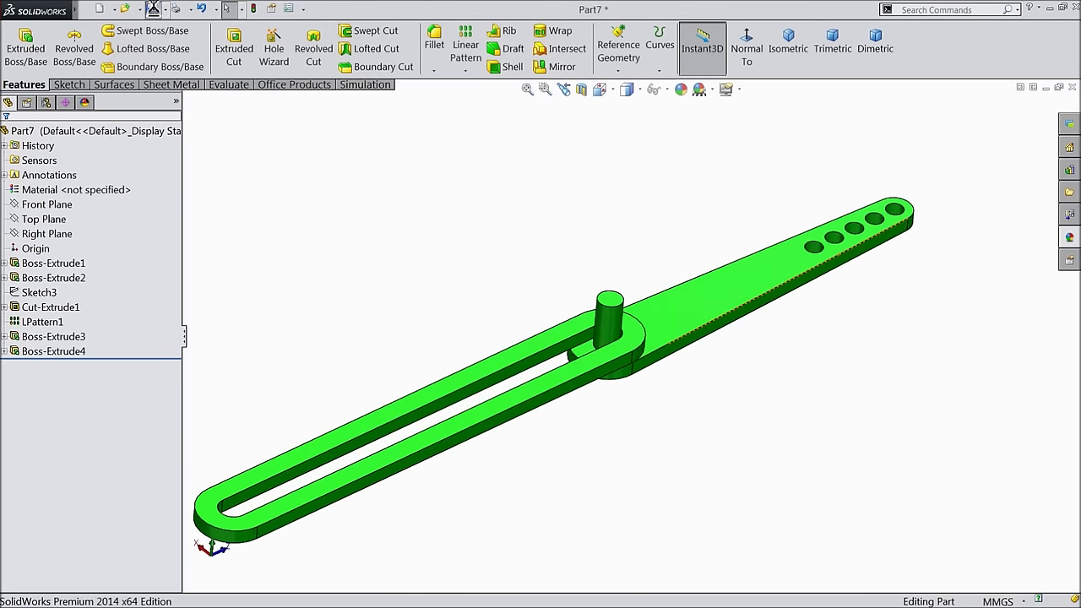
# - Save the part as "6.Slotted Pin" in the Whitworth-quick return mechanism folder on the Desktop
pyautogui.click(151, 9)
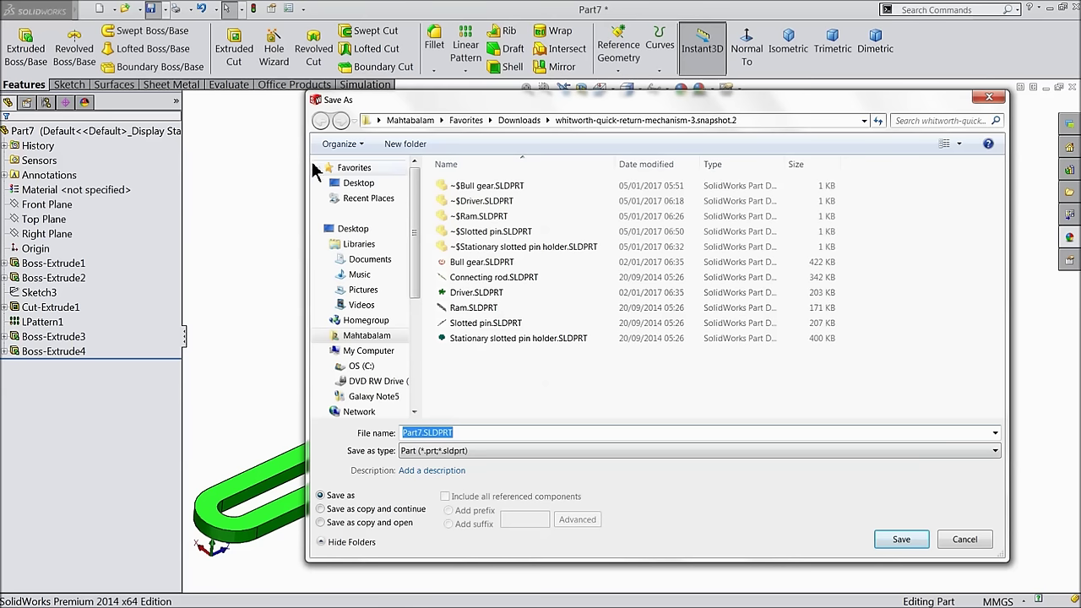
pyautogui.click(386, 188)
pyautogui.doubleClick(817, 346)
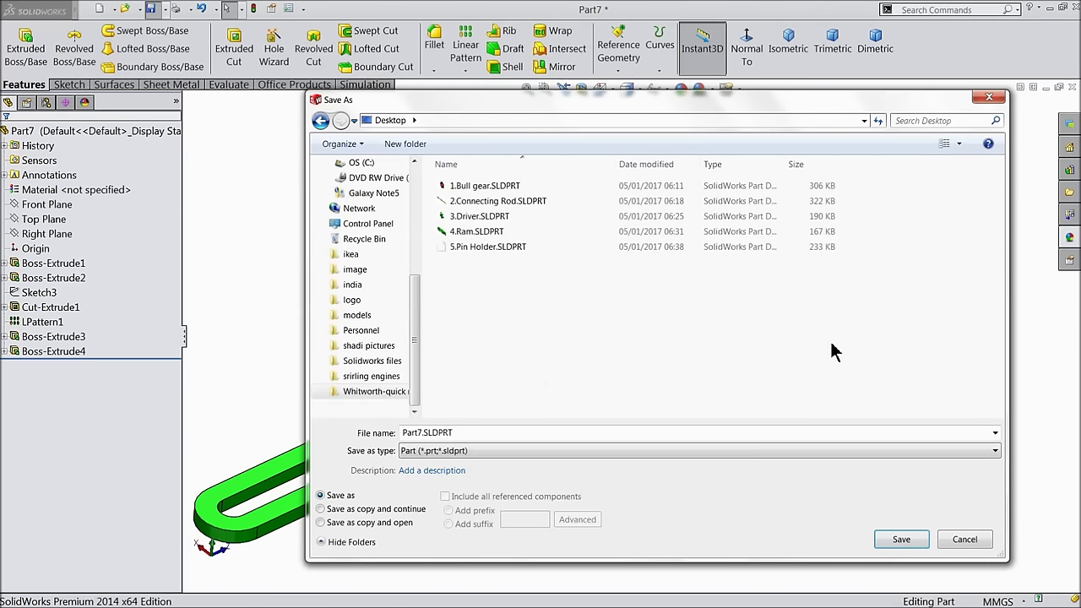
pyautogui.doubleClick(498, 432)
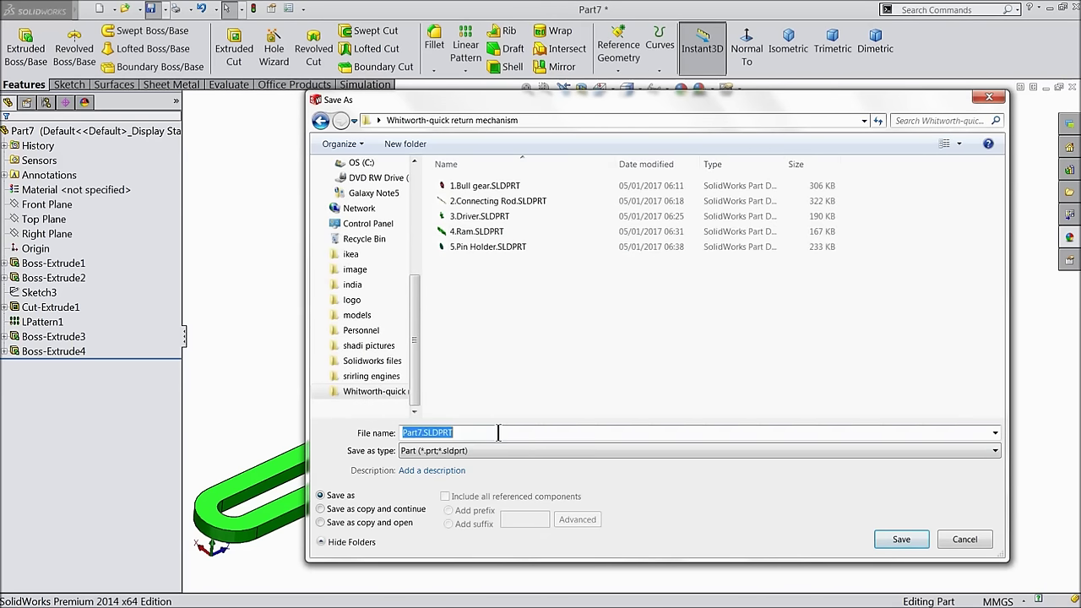
pyautogui.moveTo(447, 433); pyautogui.dragTo(385, 441)
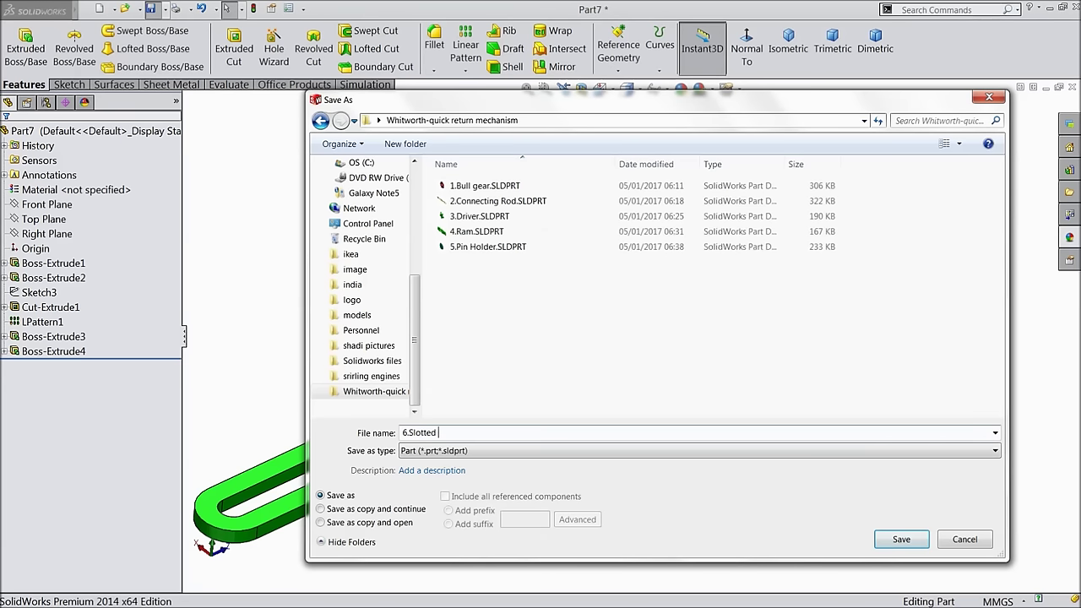
pyautogui.click(901, 540)
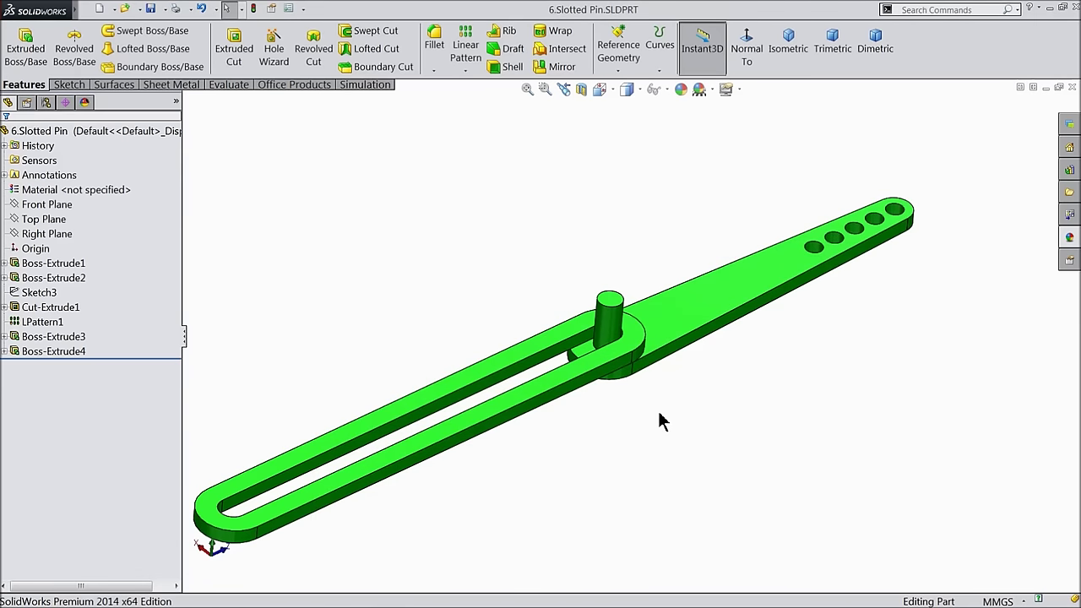
pyautogui.scroll(-3, 663, 418)
pyautogui.scroll(-2, 619, 417)
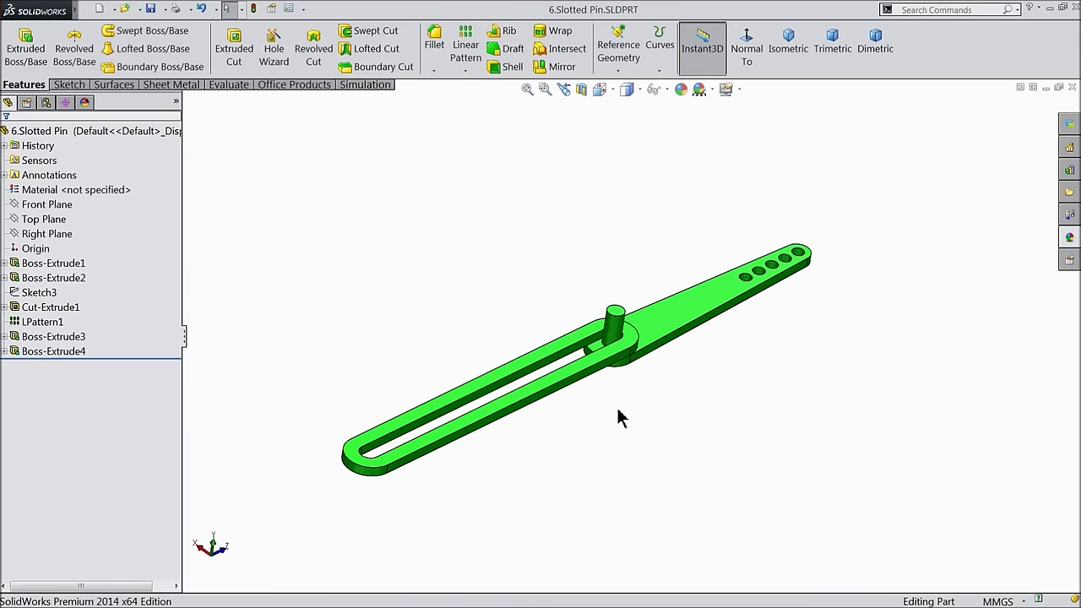
pyautogui.scroll(2, 626, 333)
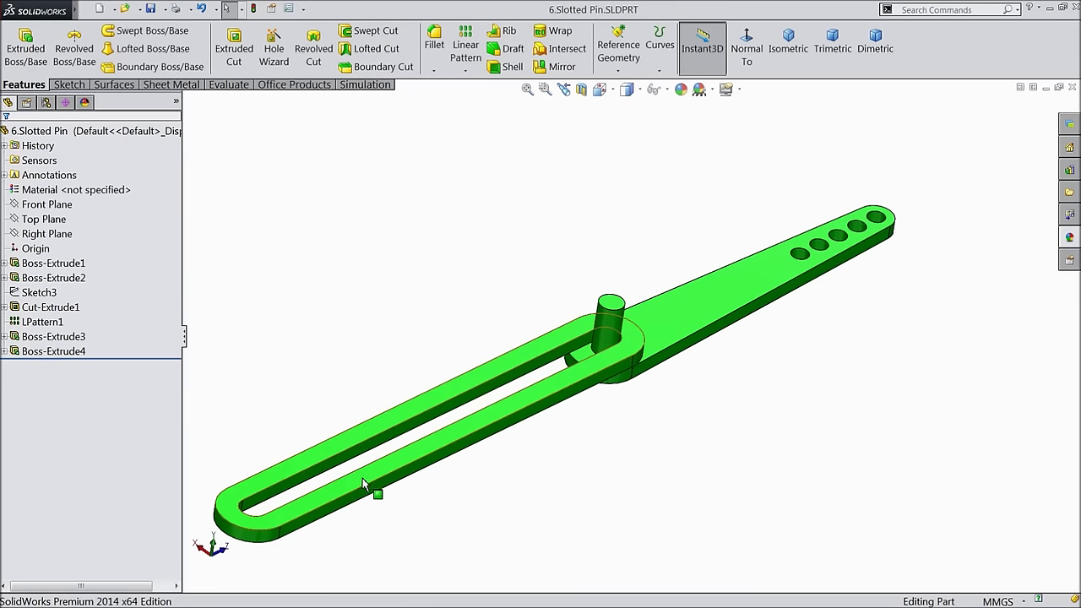
pyautogui.scroll(1, 363, 483)
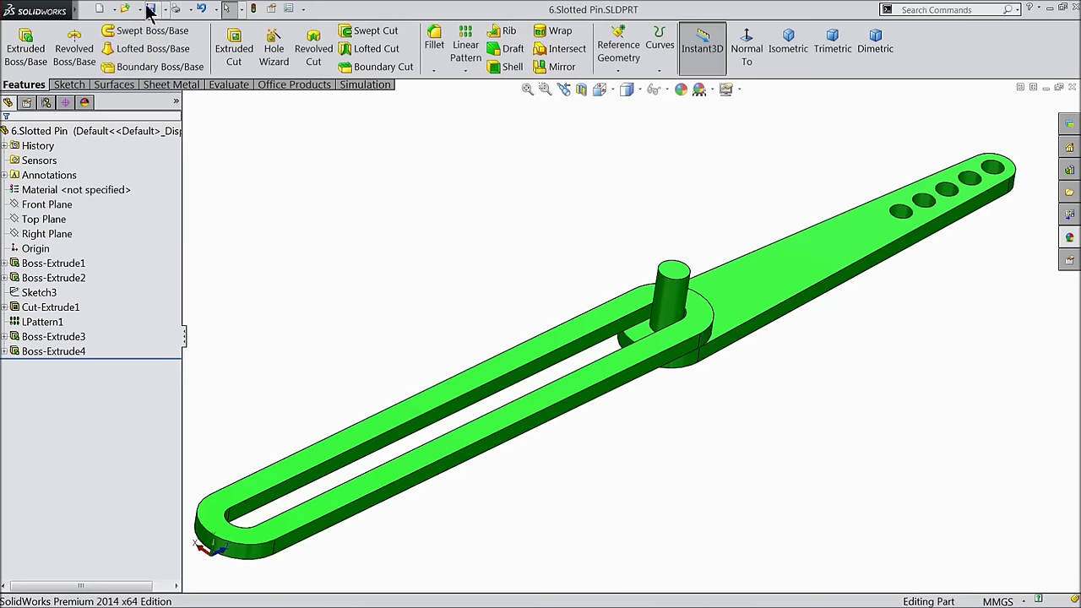
pyautogui.moveTo(379, 336); pyautogui.dragTo(384, 307, button='middle')
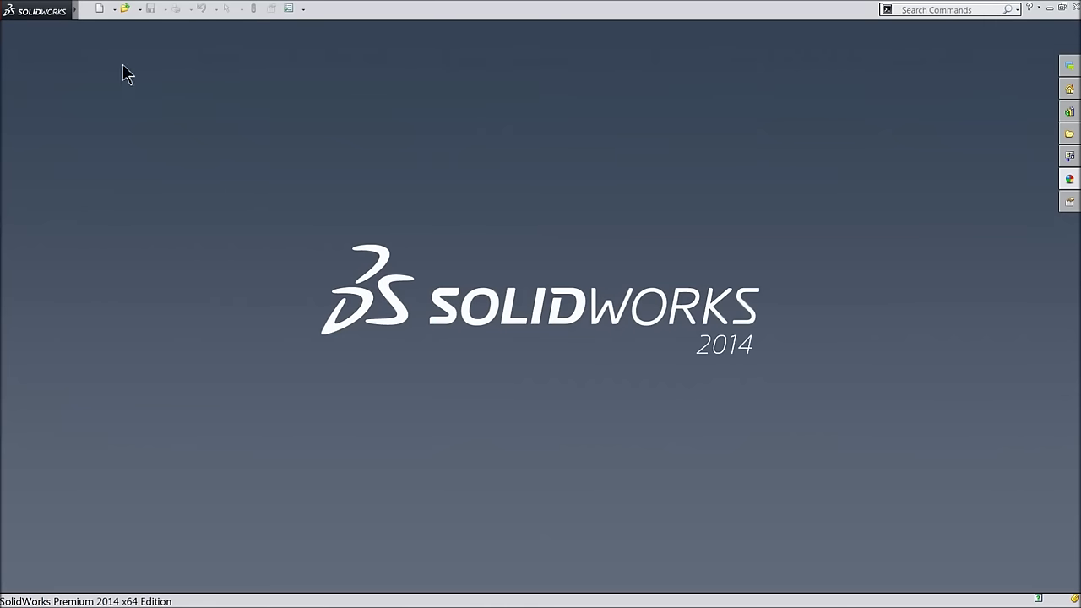
# - Create a new assembly document
pyautogui.click(100, 8)
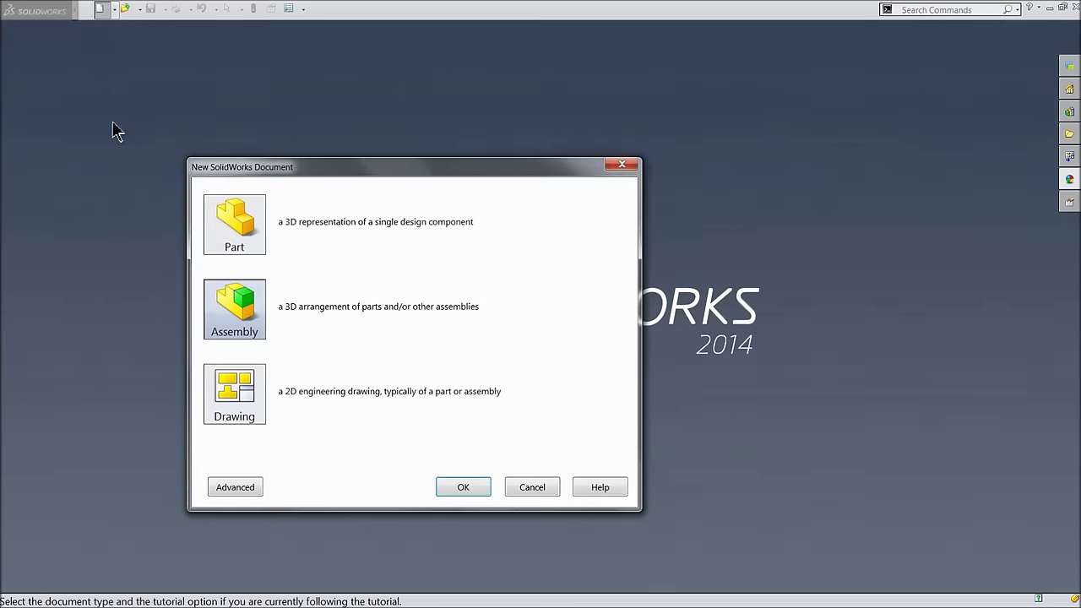
pyautogui.click(468, 485)
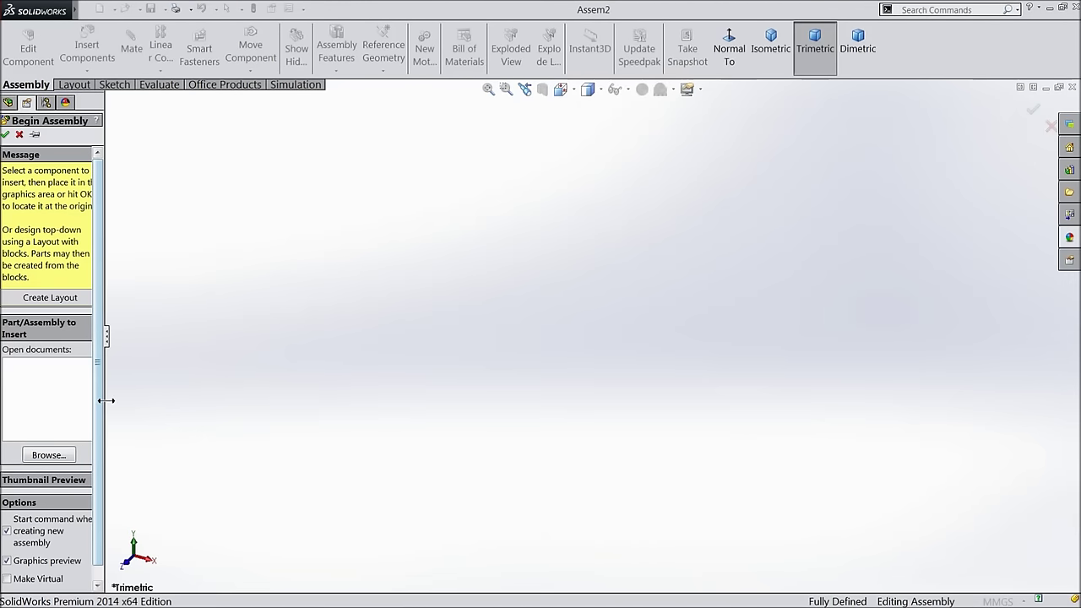
pyautogui.moveTo(102, 396); pyautogui.dragTo(154, 395)
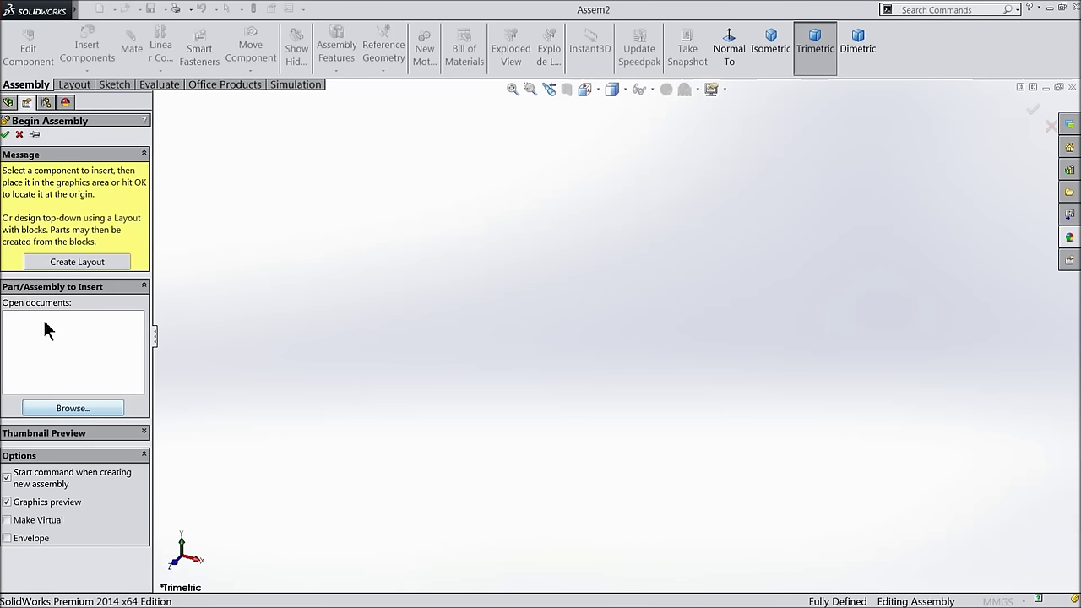
# - Insert 5.Pin Holder.SLDPRT from the Desktop's Whitworth-quick return mechanism folder as the assembly's first component
pyautogui.click(73, 414)
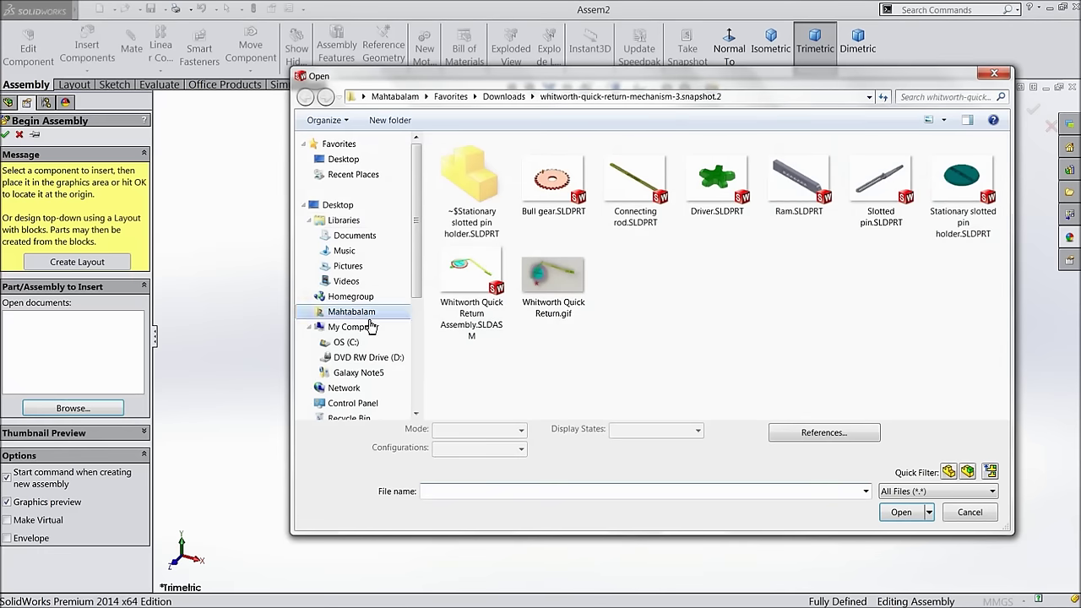
pyautogui.click(344, 158)
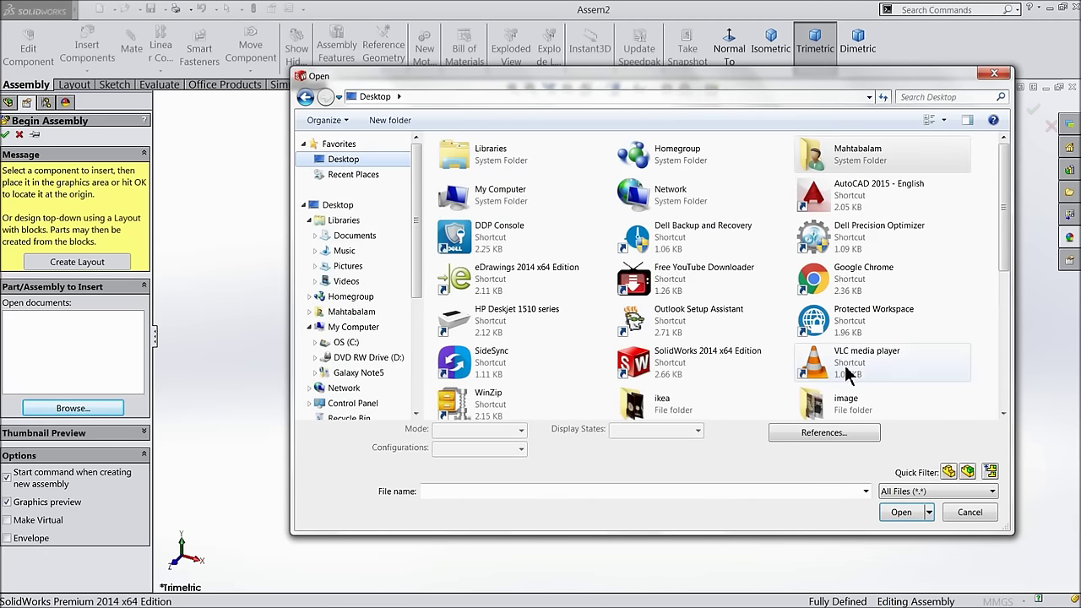
pyautogui.scroll(-5, 1002, 249)
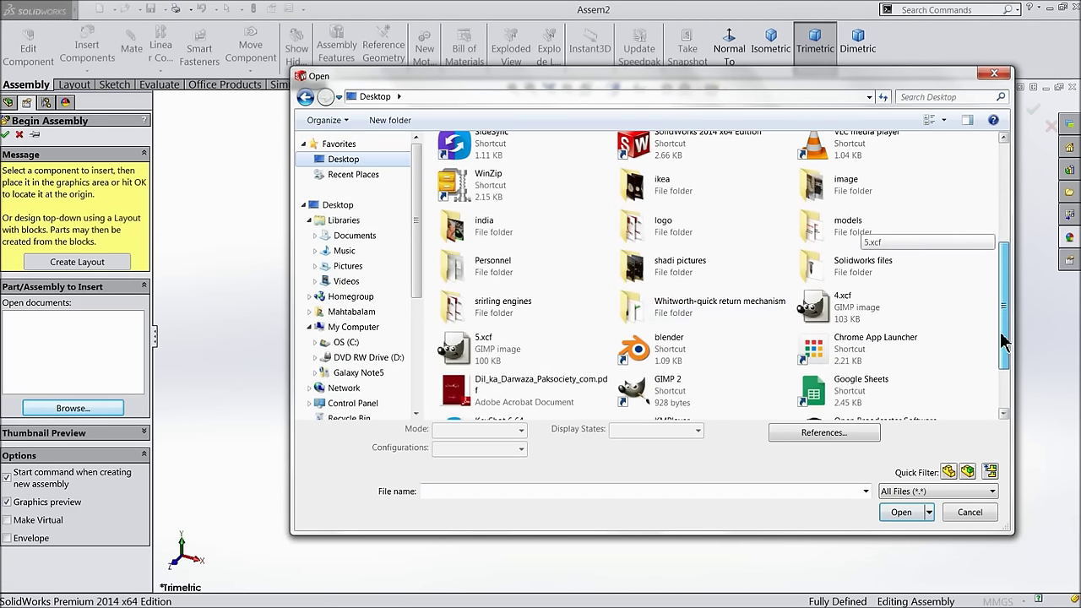
pyautogui.doubleClick(684, 308)
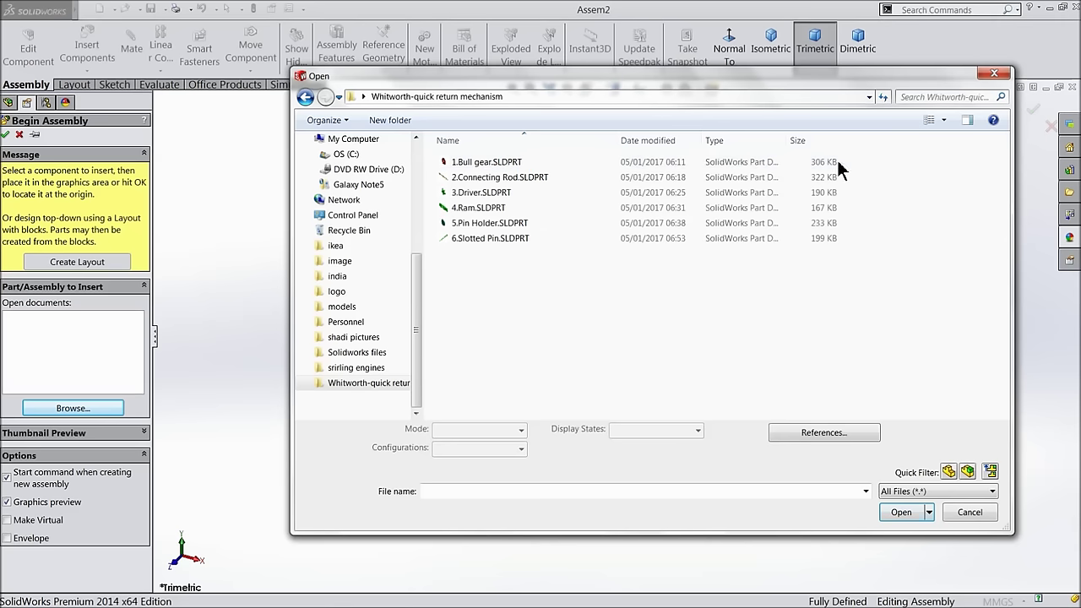
pyautogui.click(943, 120)
pyautogui.click(983, 41)
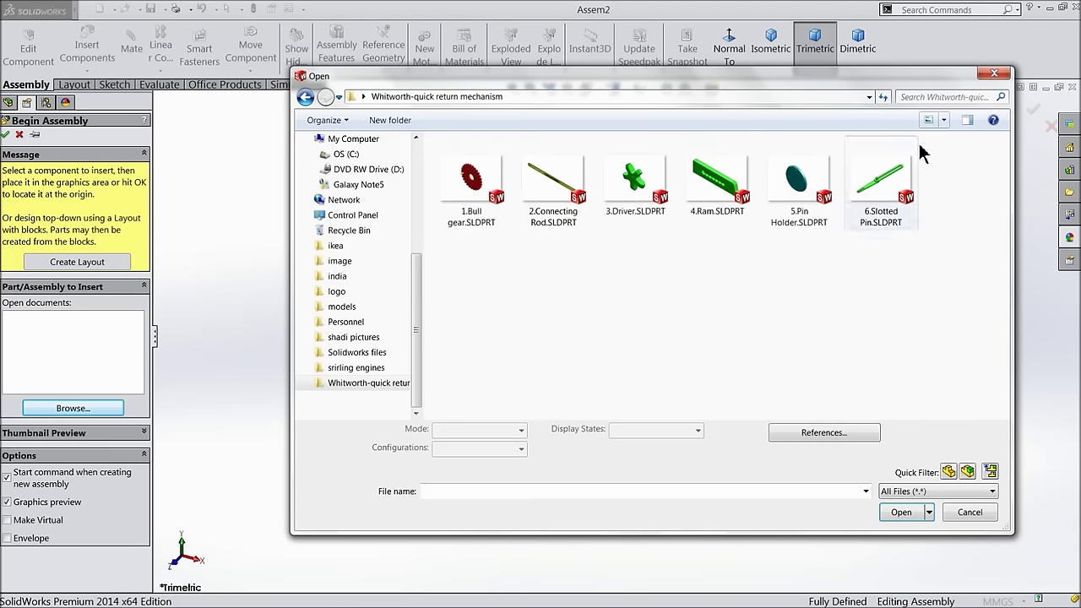
pyautogui.click(805, 219)
pyautogui.click(889, 510)
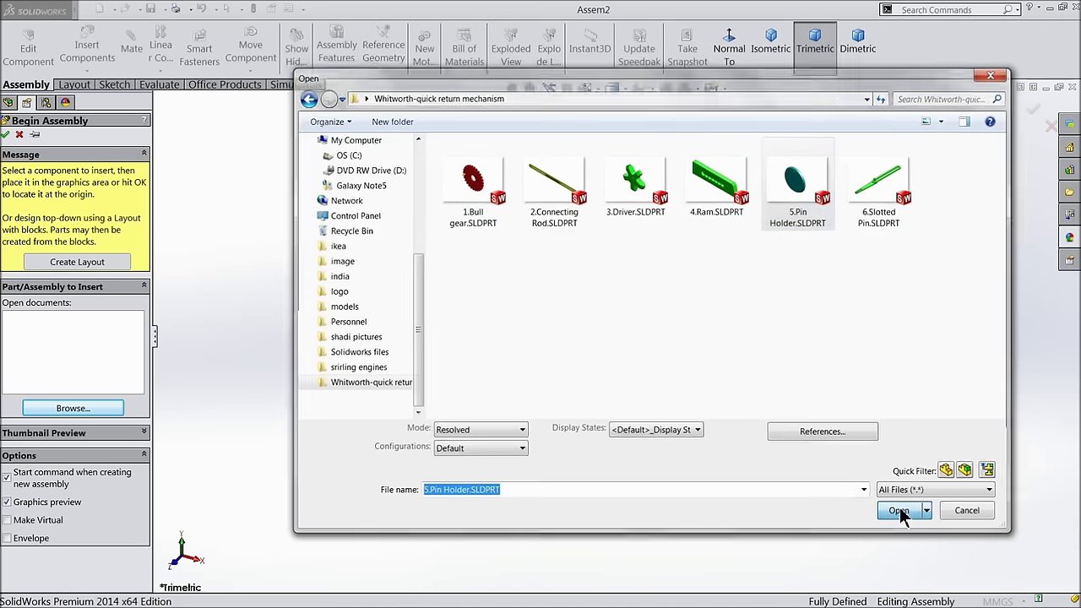
pyautogui.click(616, 331)
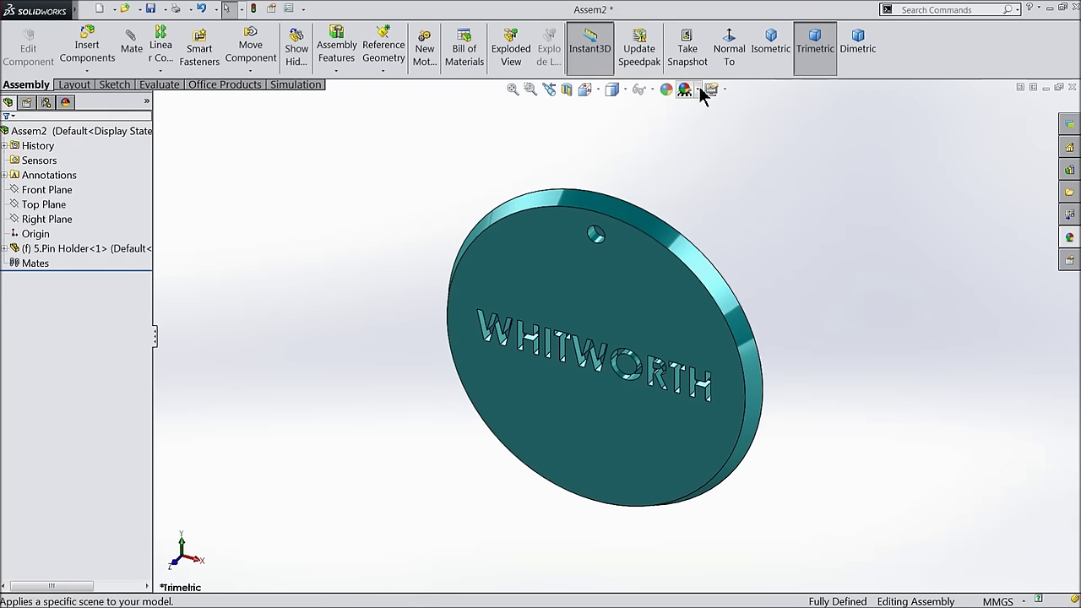
# - Apply a plain white background scene and check the pin holder's component options
pyautogui.click(701, 94)
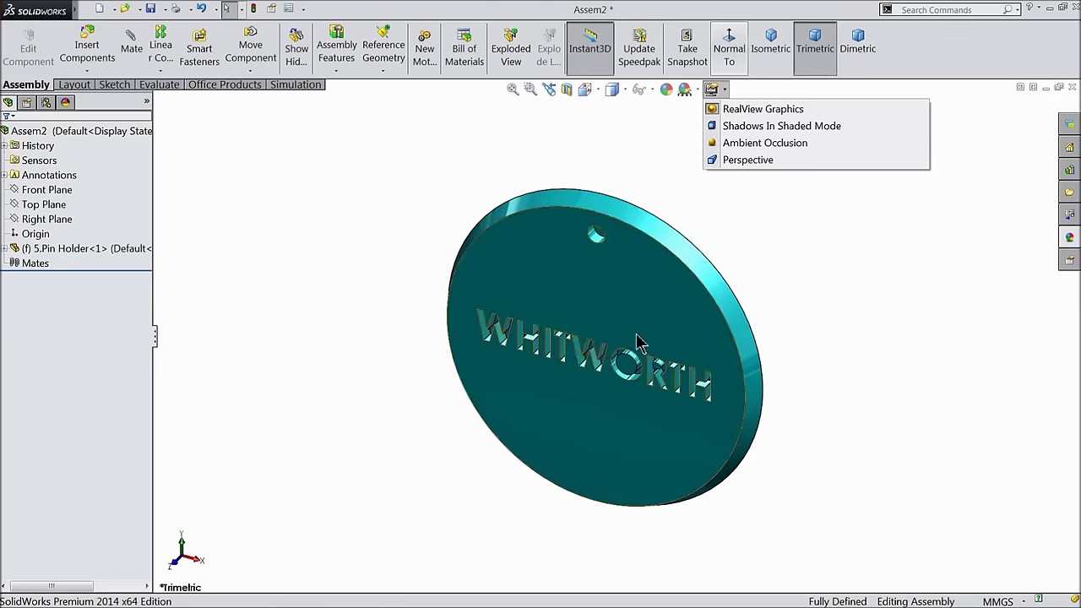
pyautogui.rightClick(640, 318)
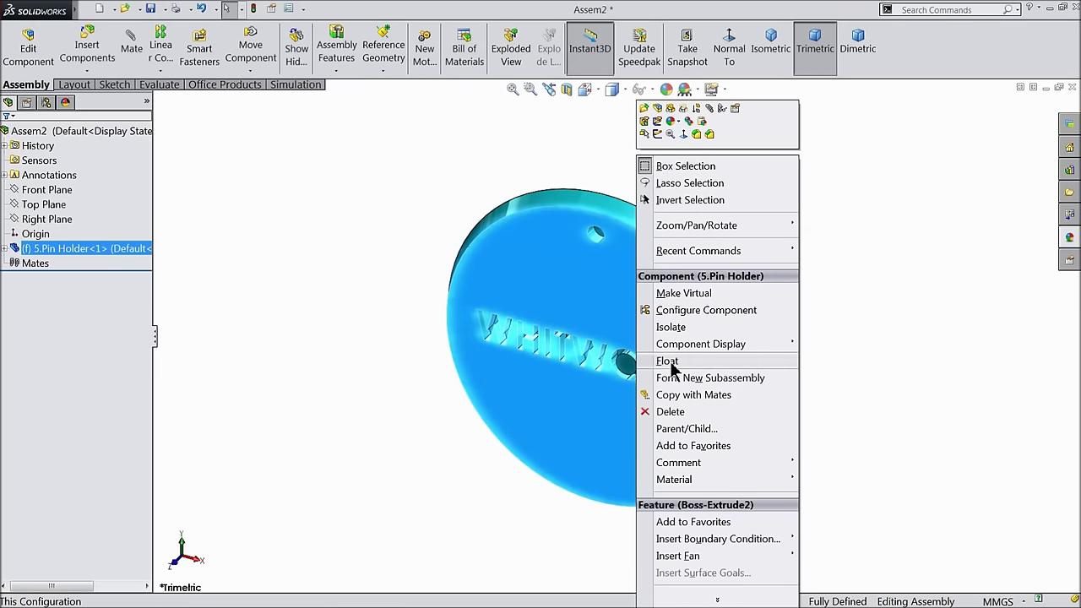
pyautogui.click(326, 236)
pyautogui.moveTo(326, 236); pyautogui.dragTo(355, 240, button='middle')
# - Insert 1.Bull gear.SLDPRT from the Whitworth-quick return mechanism folder and place it beside the pin holder
pyautogui.click(86, 42)
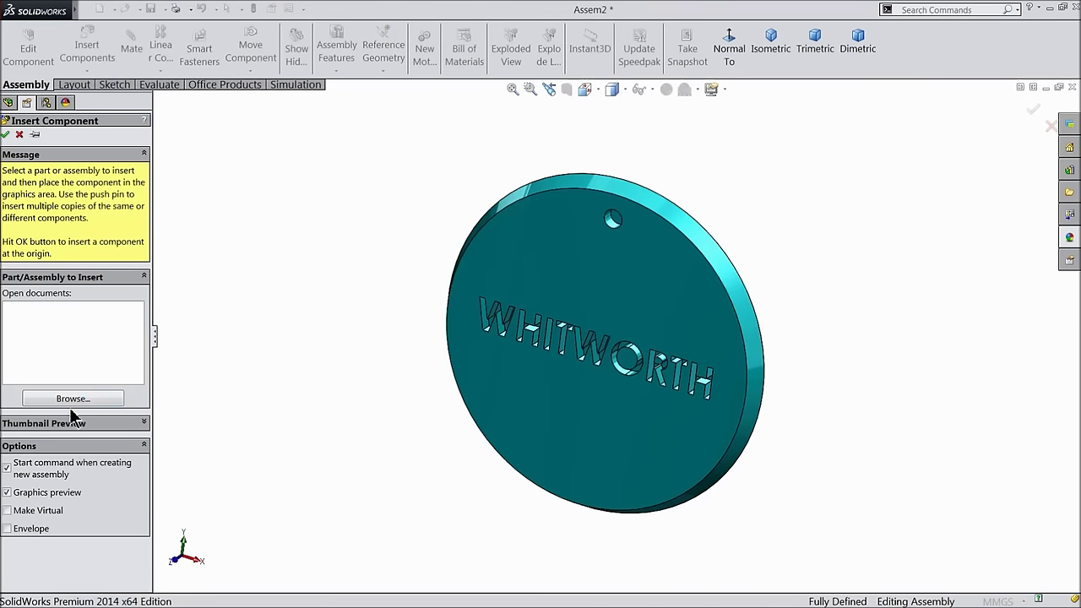
pyautogui.click(73, 399)
pyautogui.click(554, 216)
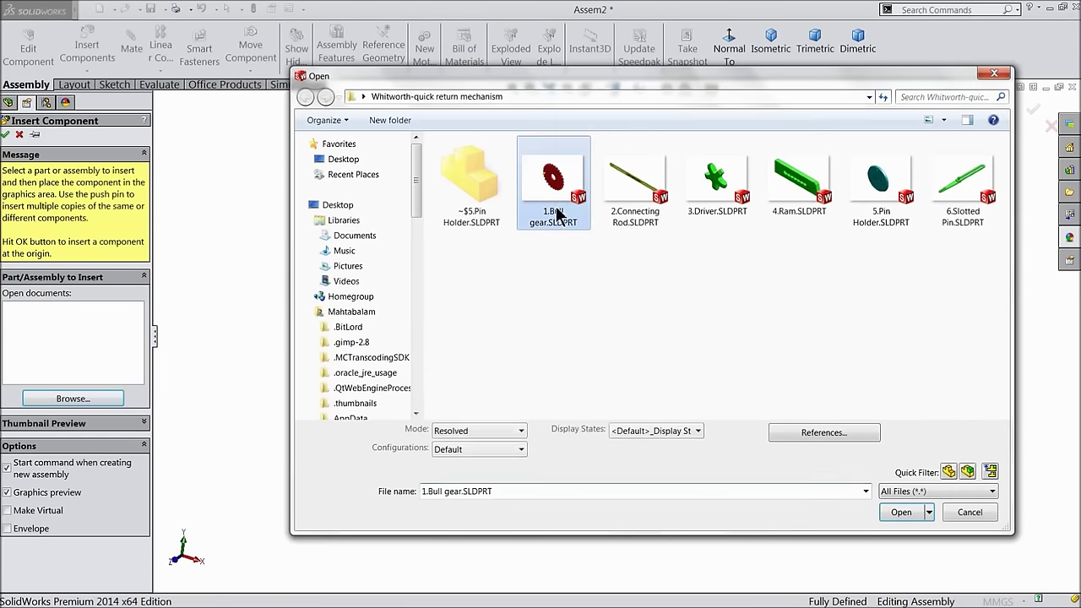
pyautogui.click(903, 509)
pyautogui.click(855, 288)
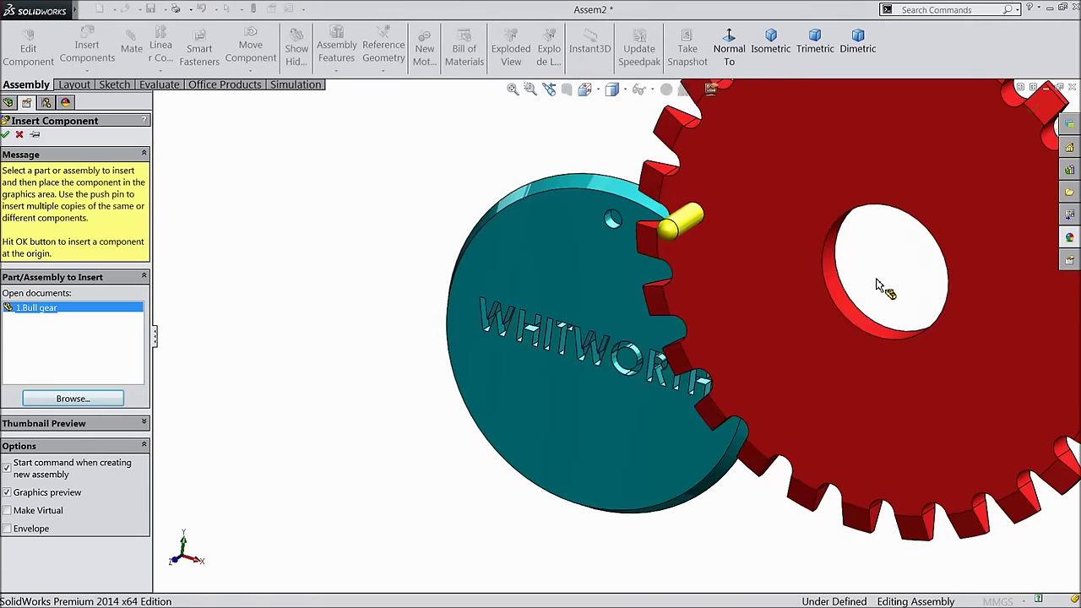
pyautogui.moveTo(717, 306); pyautogui.dragTo(789, 335, button='middle')
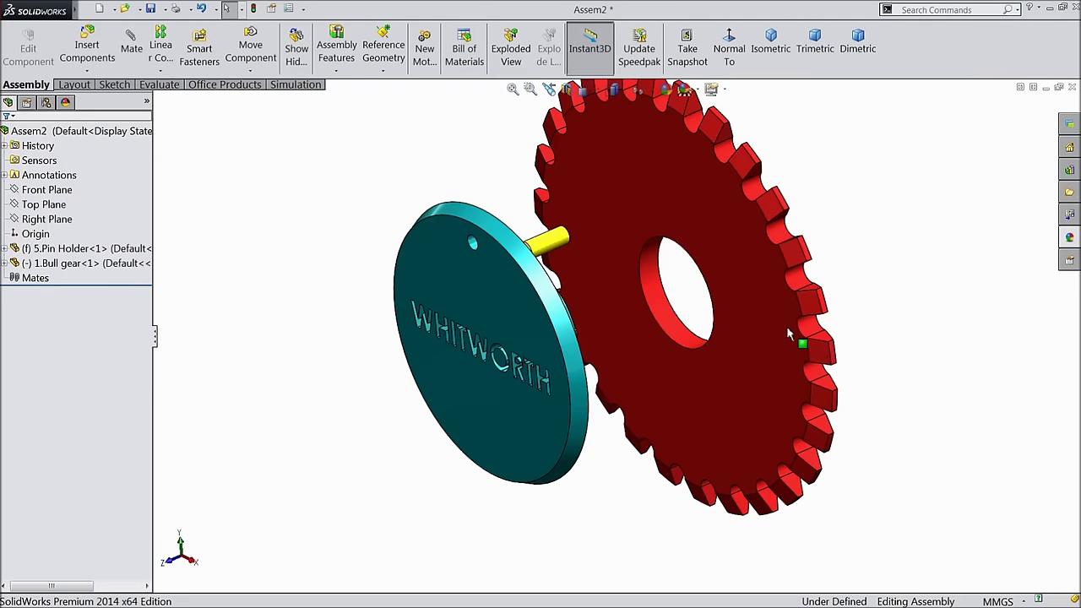
# - Mate the bull gear's flat face coincident with the back face of the pin holder's disc
pyautogui.click(129, 42)
pyautogui.click(628, 321)
pyautogui.moveTo(628, 321); pyautogui.dragTo(580, 376, button='middle')
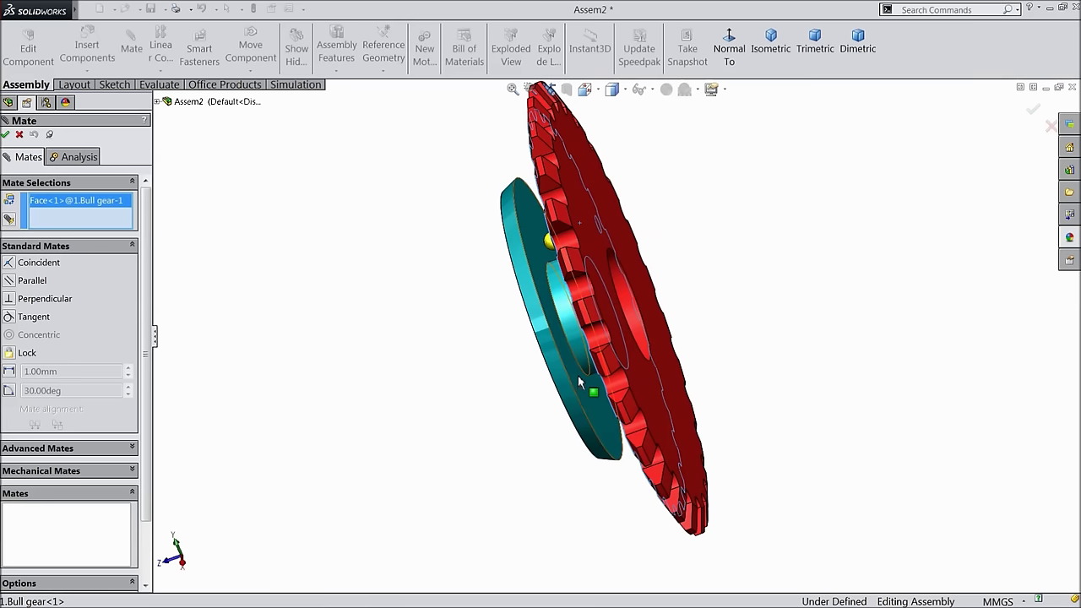
pyautogui.click(581, 381)
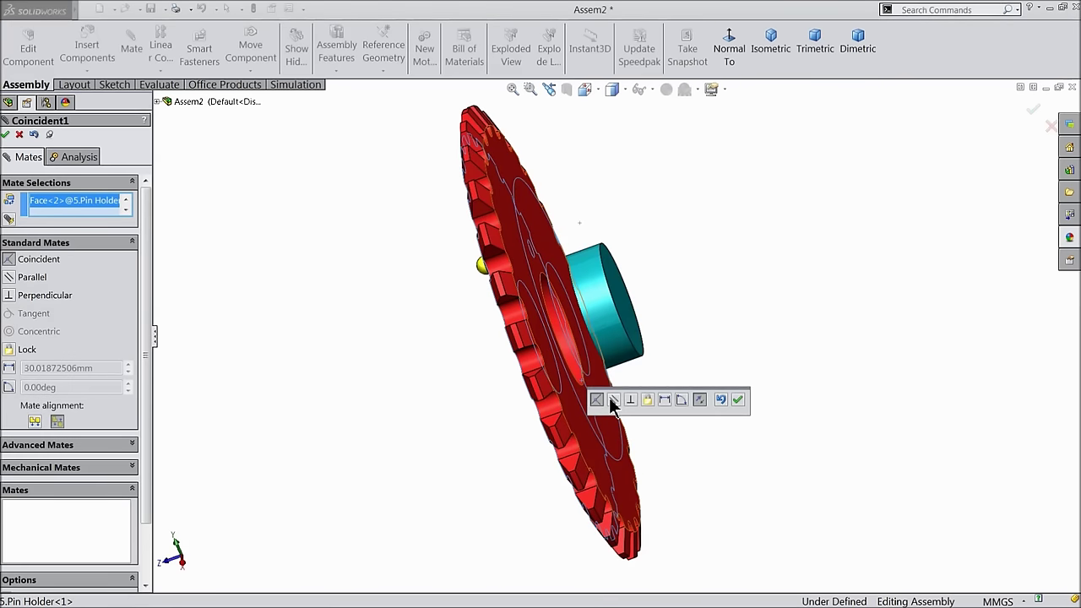
pyautogui.moveTo(512, 393); pyautogui.dragTo(426, 386, button='middle')
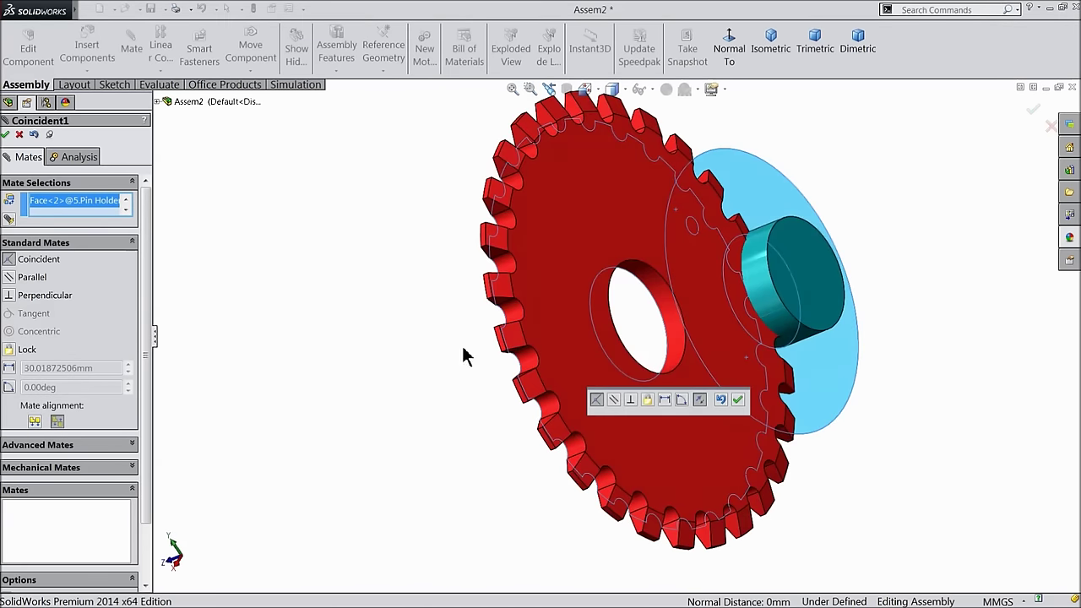
pyautogui.click(737, 399)
# - Mate the bull gear's central hole concentric with the pin holder's cylindrical boss and finish mating
pyautogui.scroll(-4, 786, 311)
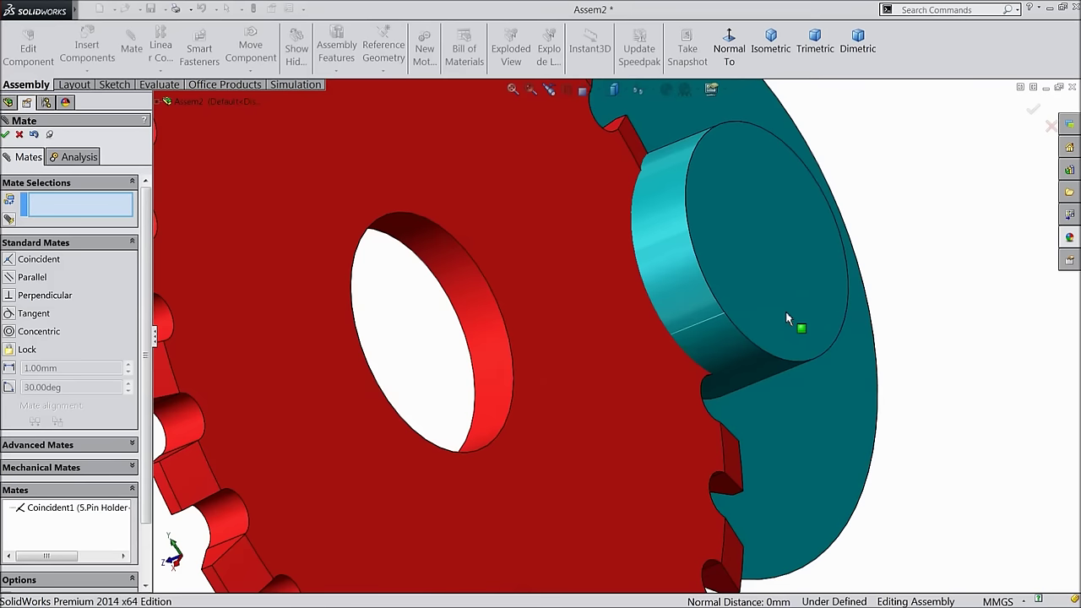
pyautogui.click(699, 314)
pyautogui.click(488, 308)
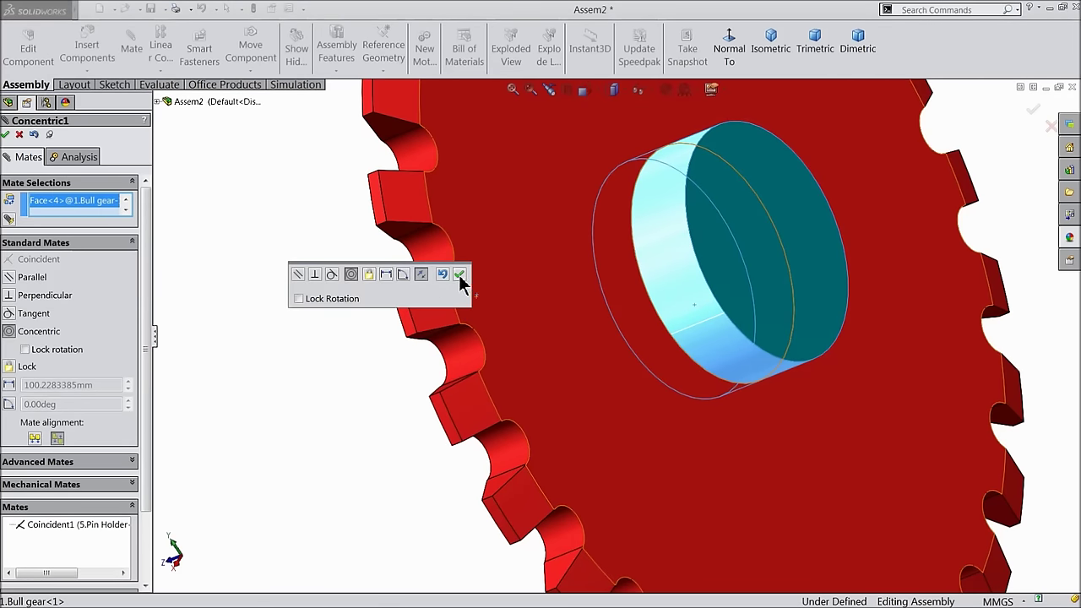
pyautogui.click(459, 275)
pyautogui.scroll(3, 345, 378)
pyautogui.moveTo(344, 378); pyautogui.dragTo(498, 329, button='middle')
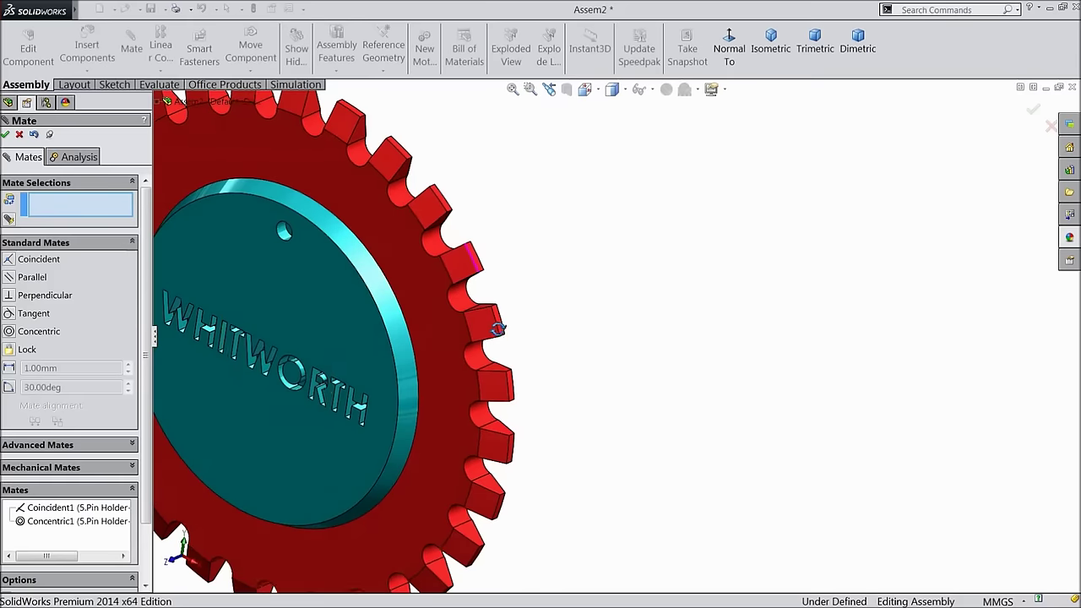
pyautogui.click(6, 135)
# - Rotate the bull gear about the pin holder to test its motion
pyautogui.scroll(3, 555, 352)
pyautogui.moveTo(555, 352); pyautogui.dragTo(553, 327, button='middle')
pyautogui.scroll(-3, 553, 327)
pyautogui.moveTo(482, 225); pyautogui.dragTo(524, 295)
pyautogui.click(791, 205)
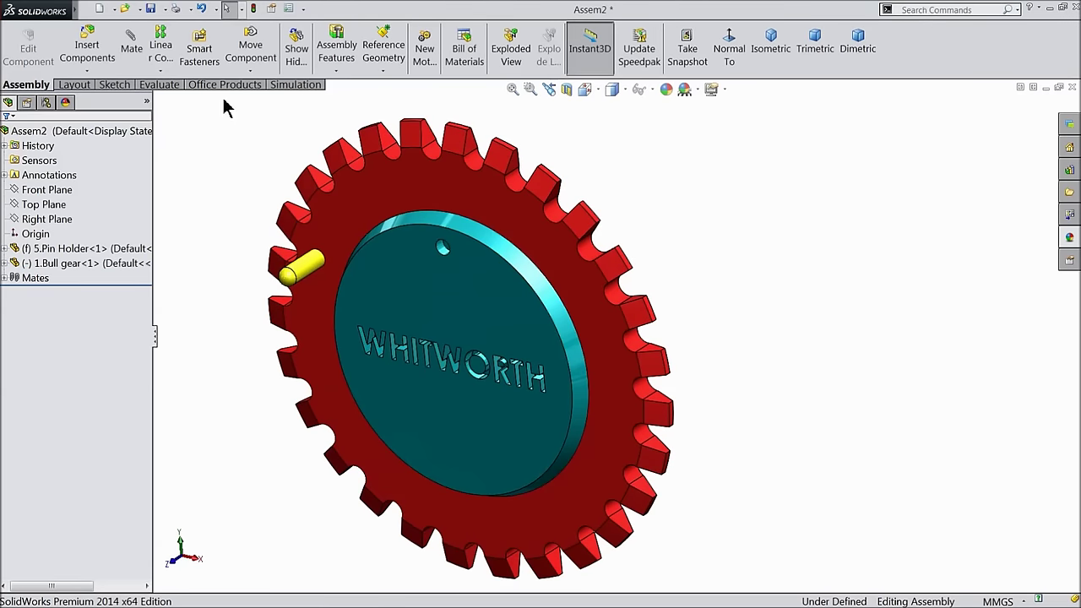
# - Insert 3.Driver.SLDPRT from the mechanism folder and place it just below the bull gear
pyautogui.click(88, 53)
pyautogui.click(72, 399)
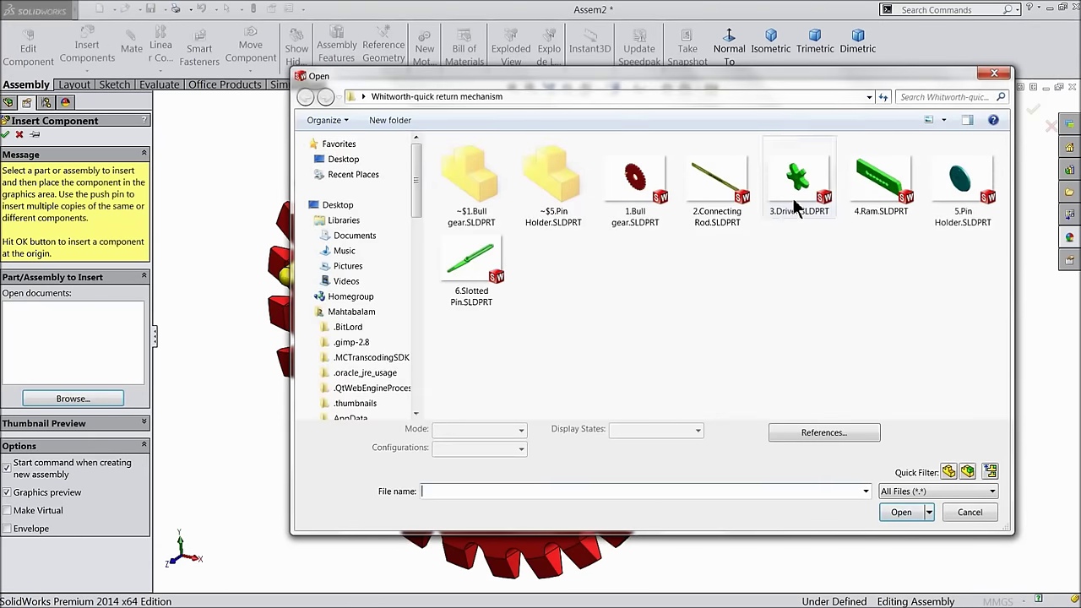
pyautogui.click(796, 208)
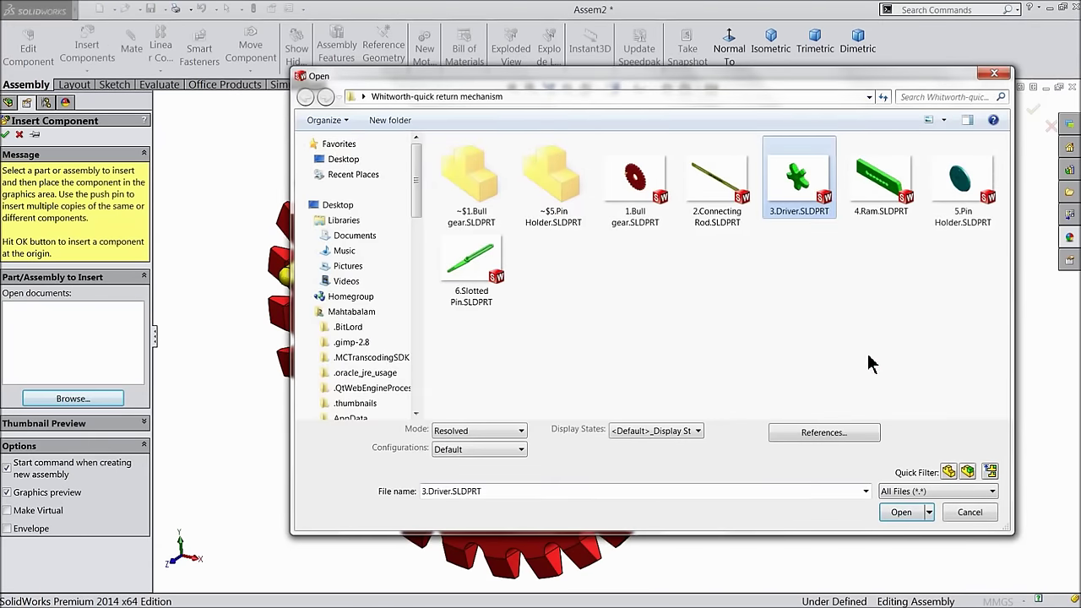
pyautogui.click(900, 512)
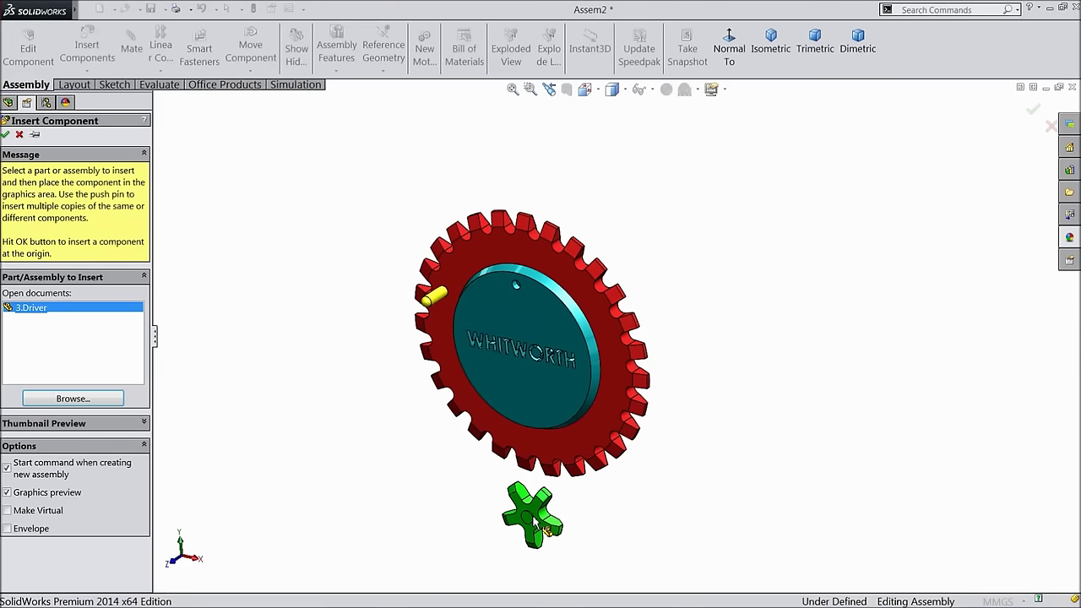
pyautogui.click(532, 515)
# - Mate the driver's front face coincident with the bull gear's front face and finish mating
pyautogui.scroll(-5, 591, 506)
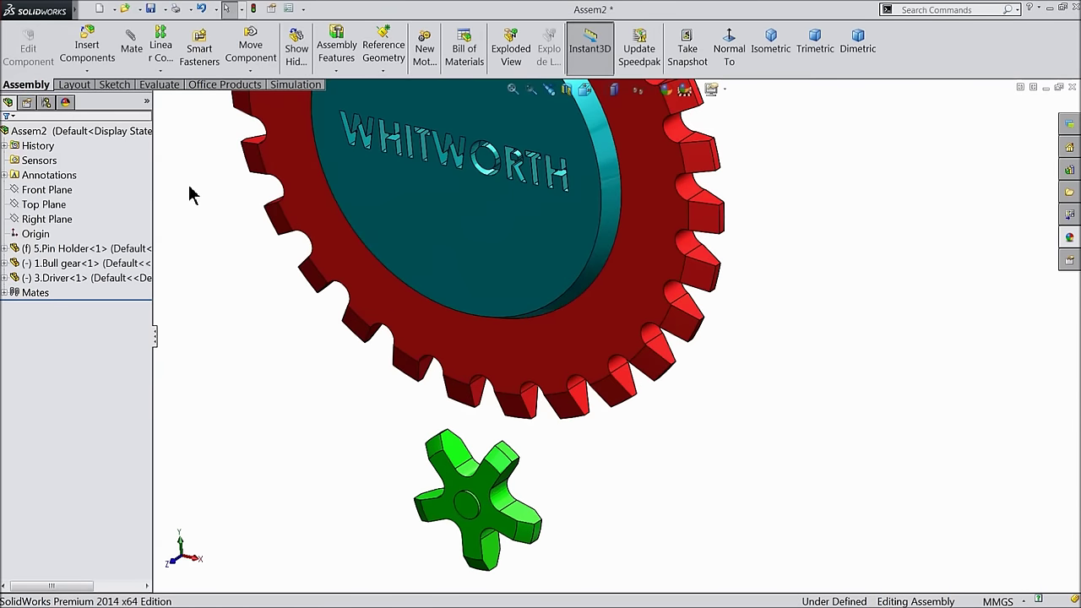
pyautogui.click(131, 42)
pyautogui.click(525, 355)
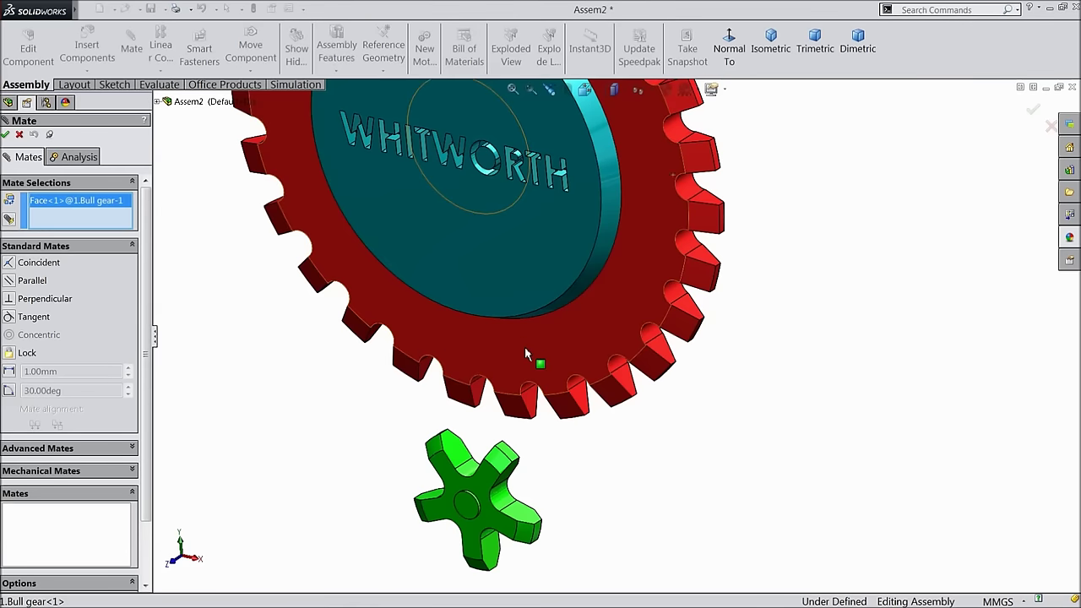
pyautogui.click(478, 485)
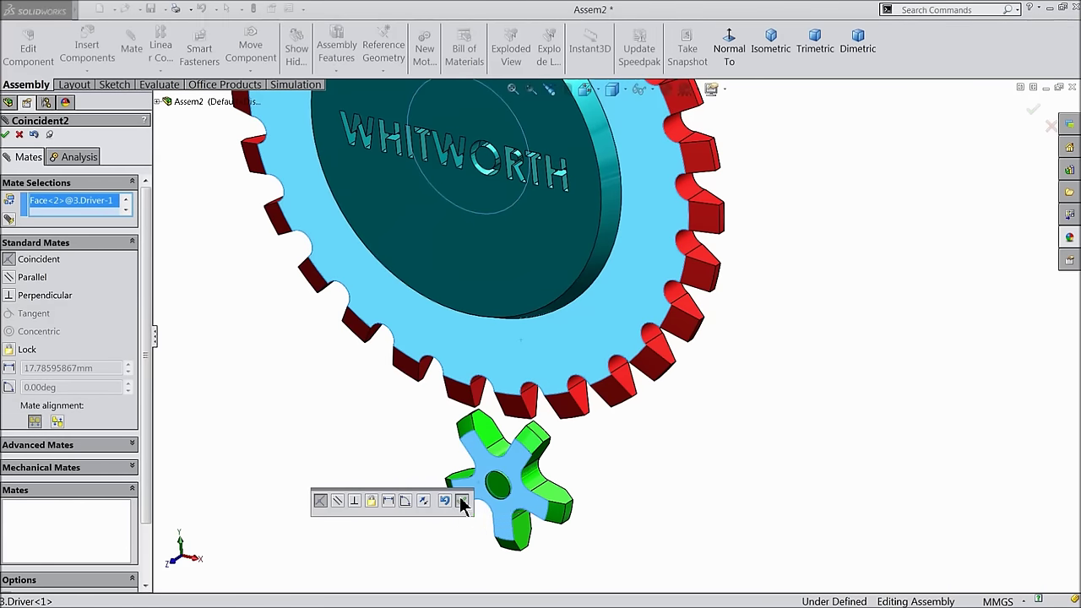
pyautogui.click(462, 502)
pyautogui.click(6, 136)
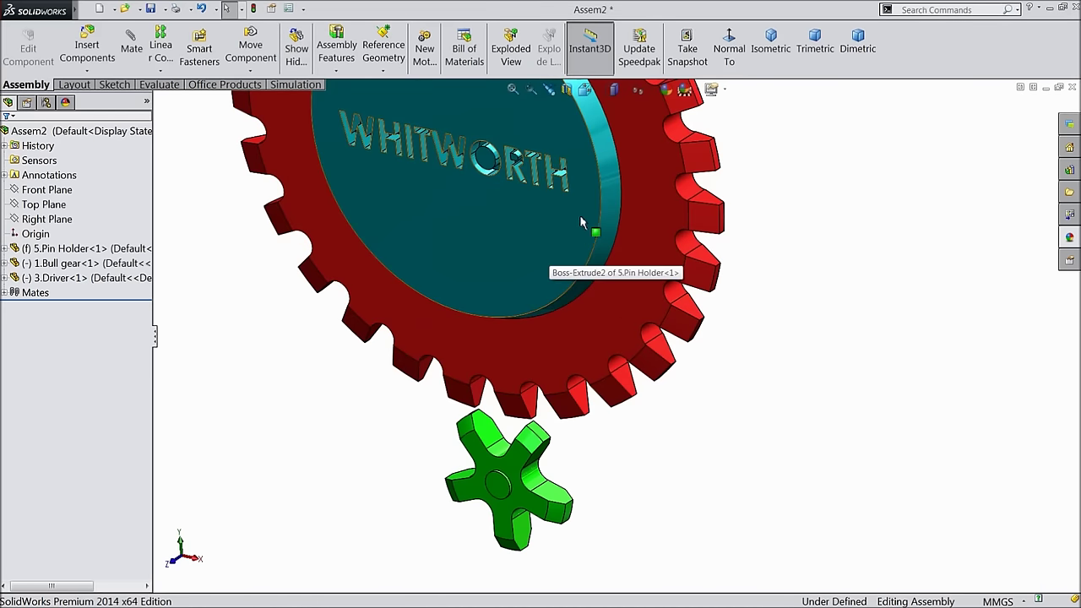
# - View the assembly normal to the pin holder's front face and move the driver up to the bull gear's lowest teeth
pyautogui.scroll(-4, 583, 261)
pyautogui.moveTo(582, 262); pyautogui.dragTo(591, 278, button='middle')
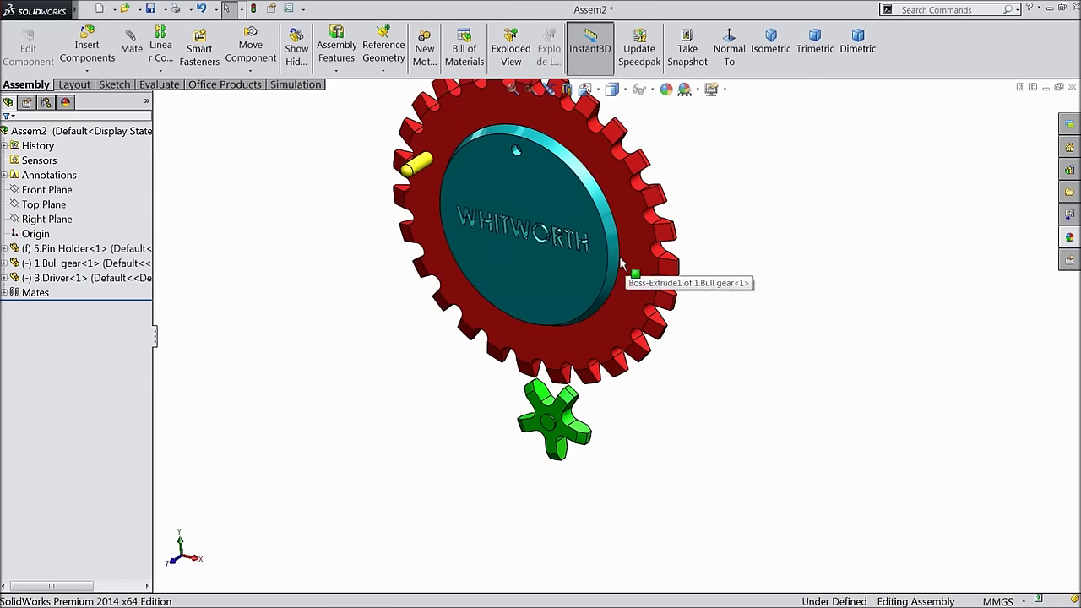
pyautogui.click(582, 282)
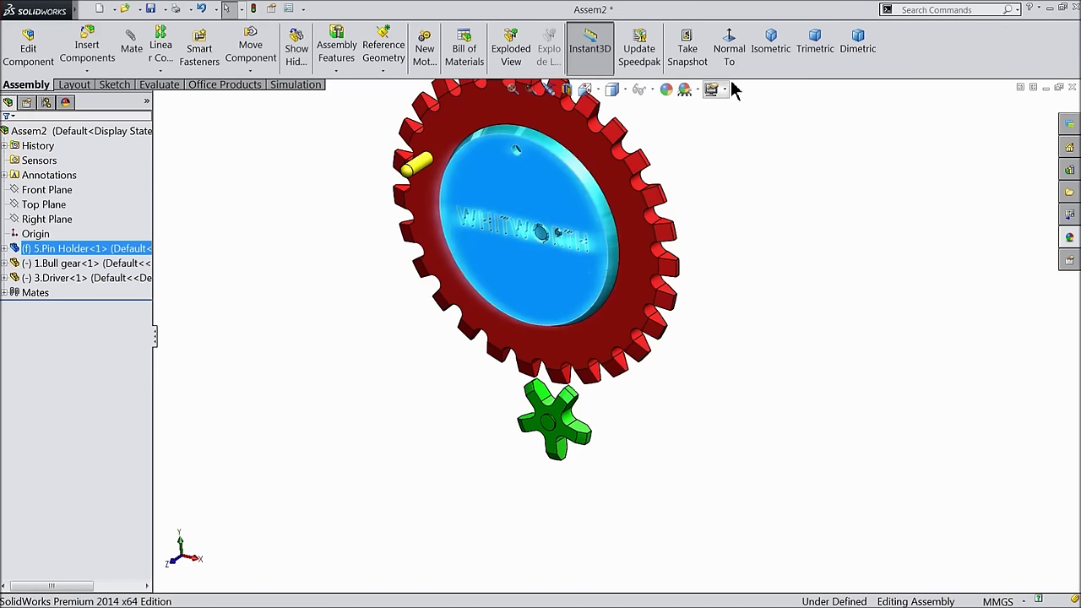
pyautogui.click(729, 46)
pyautogui.scroll(4, 651, 441)
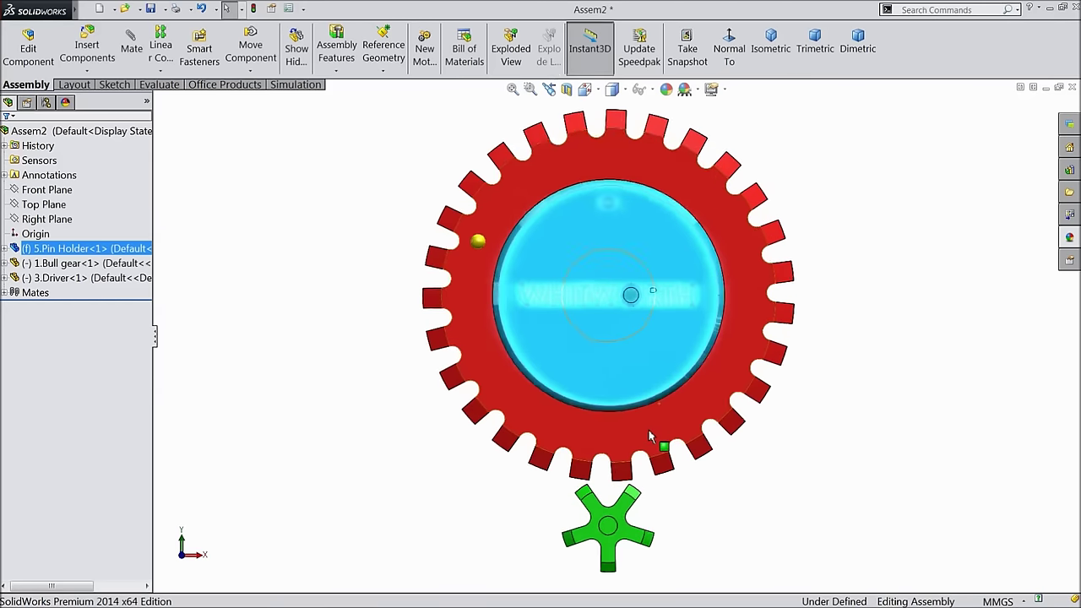
pyautogui.click(808, 390)
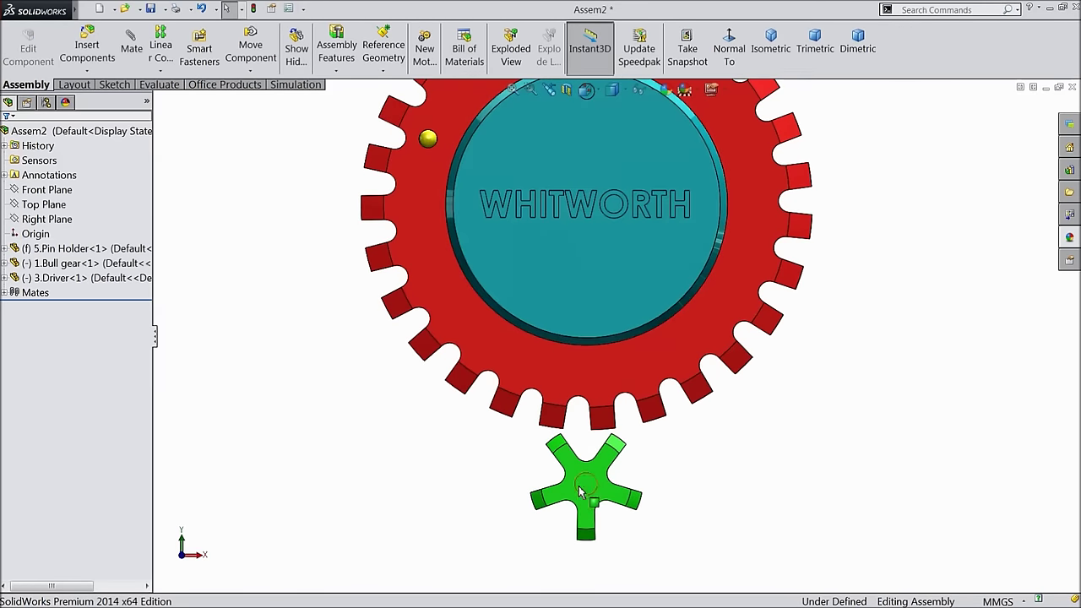
pyautogui.click(579, 492)
pyautogui.moveTo(583, 482)
pyautogui.mouseDown()
pyautogui.moveTo(594, 464)
pyautogui.moveTo(597, 471)
pyautogui.mouseUp()
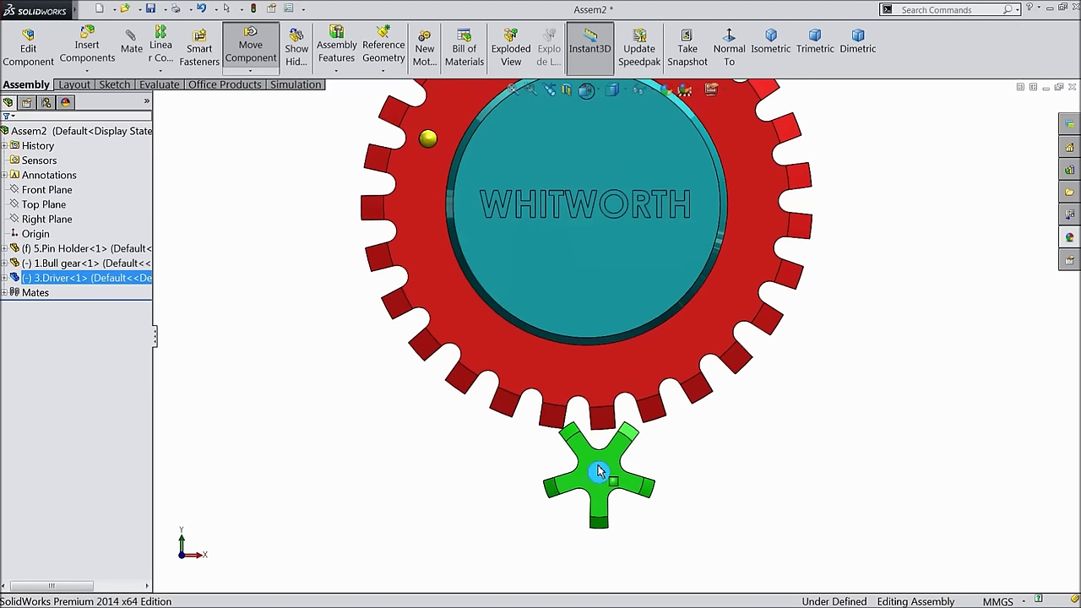
# - Fine-tune the driver's position so its two upper arms sit in the gaps on either side of a bull gear tooth
pyautogui.scroll(3, 597, 471)
pyautogui.moveTo(564, 393); pyautogui.dragTo(567, 386)
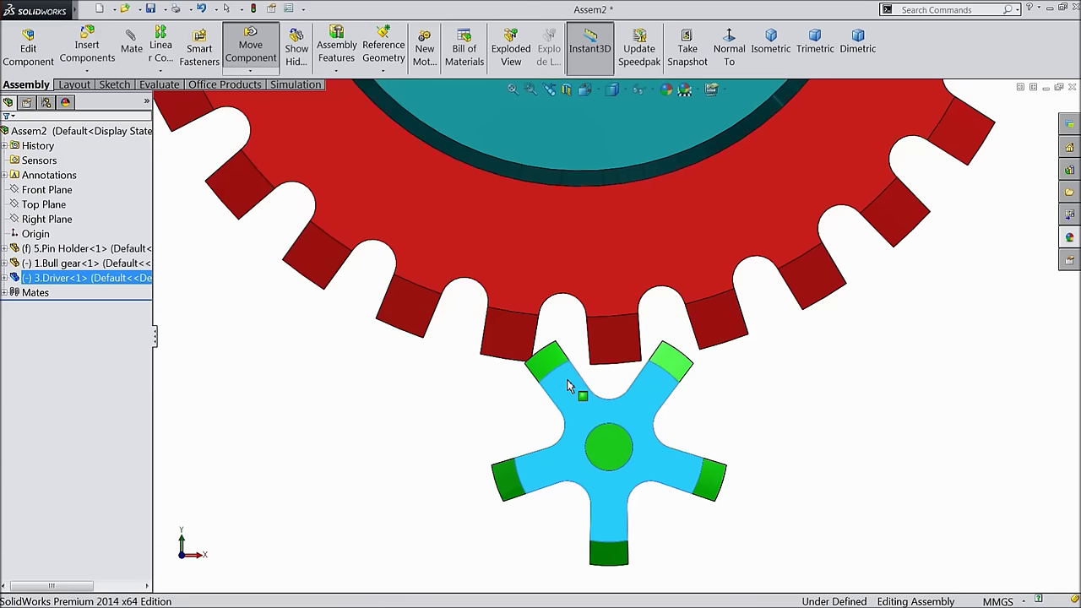
pyautogui.scroll(-8, 564, 392)
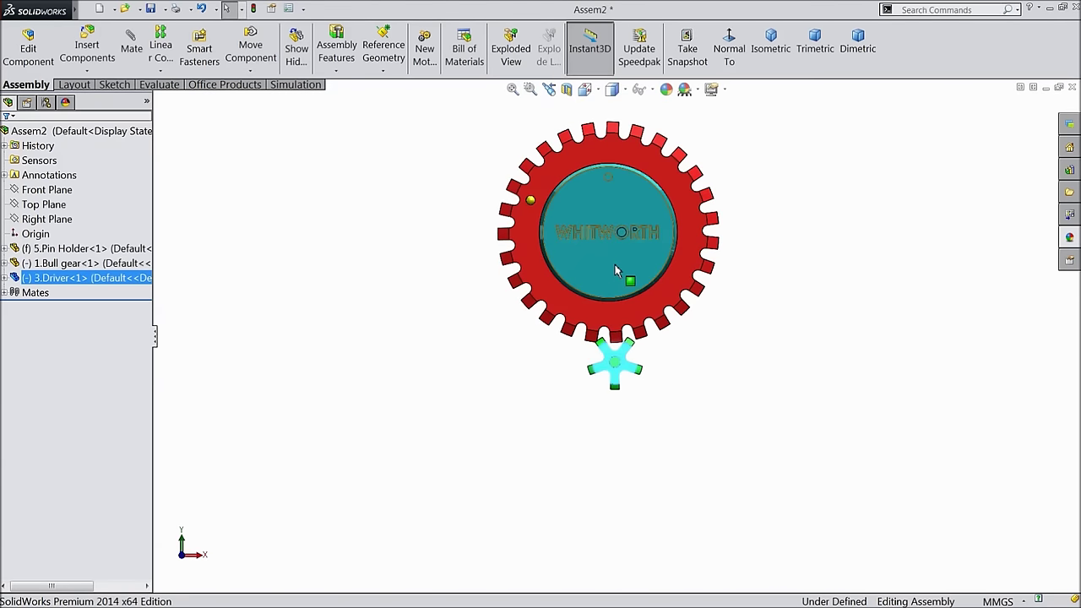
pyautogui.scroll(1, 617, 272)
pyautogui.scroll(1, 625, 301)
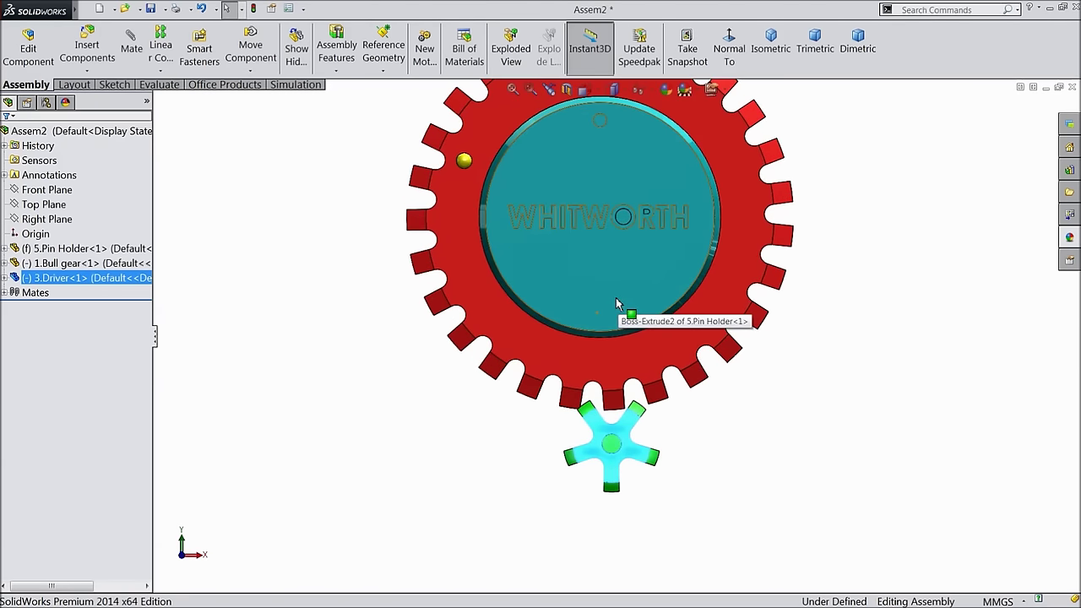
pyautogui.moveTo(602, 437); pyautogui.dragTo(603, 434)
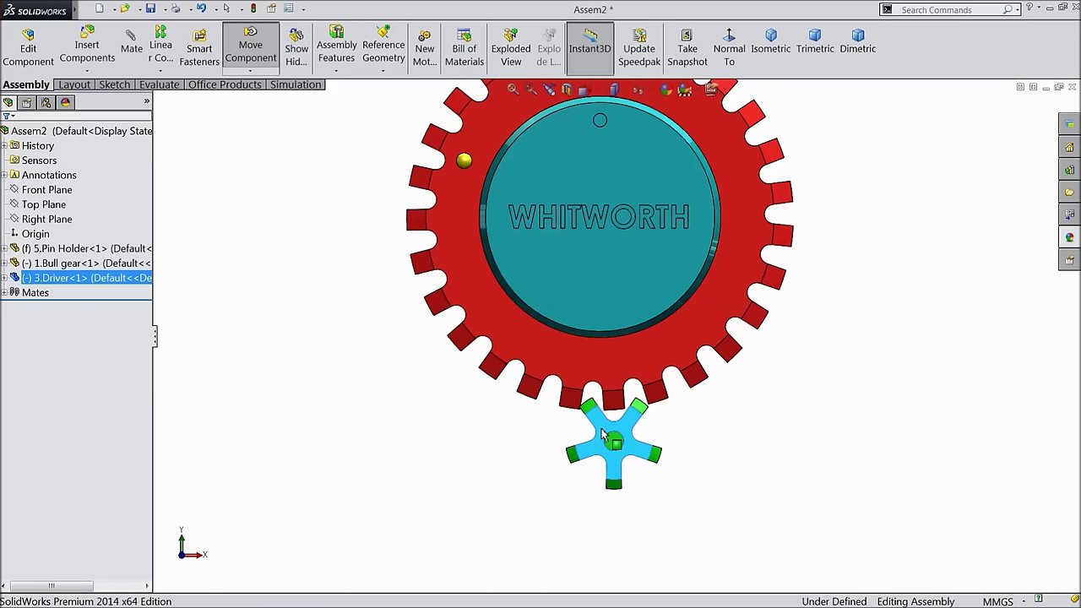
pyautogui.scroll(-8, 602, 435)
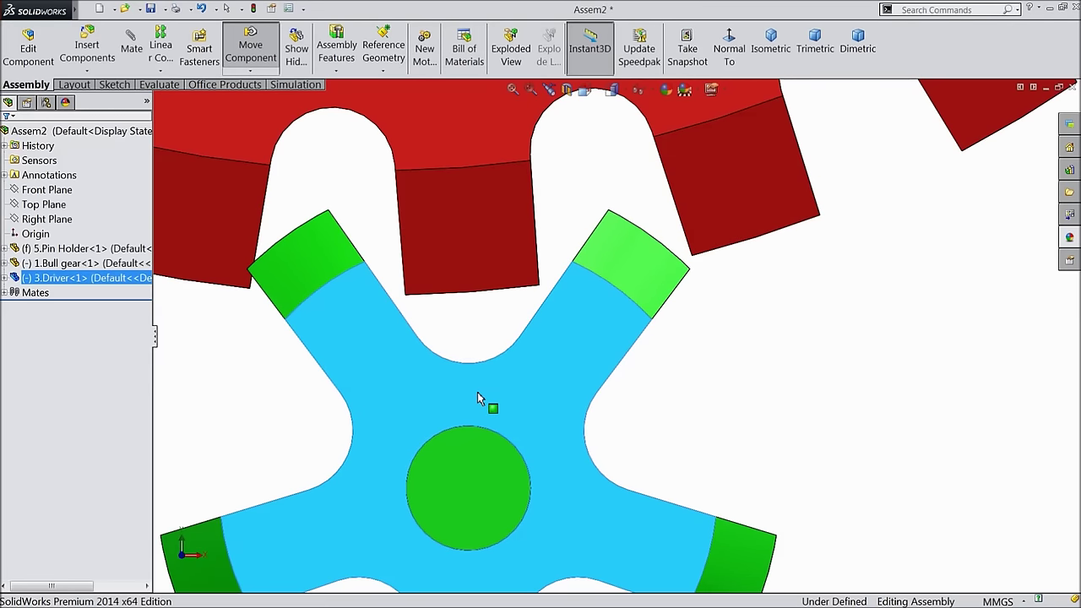
pyautogui.press('Escape')
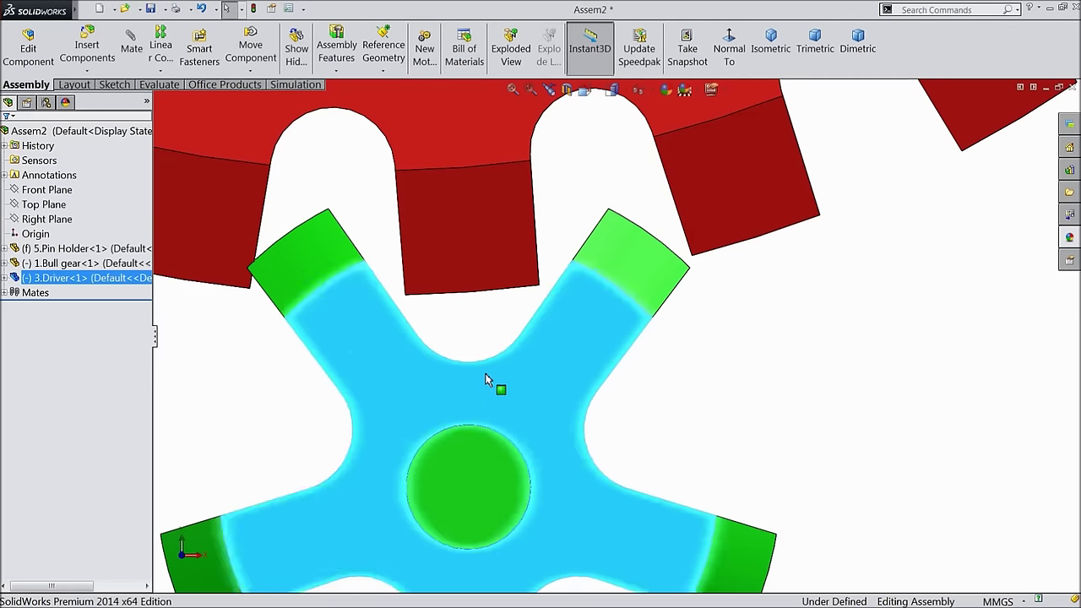
pyautogui.scroll(10, 487, 380)
pyautogui.click(789, 326)
pyautogui.scroll(-2, 700, 298)
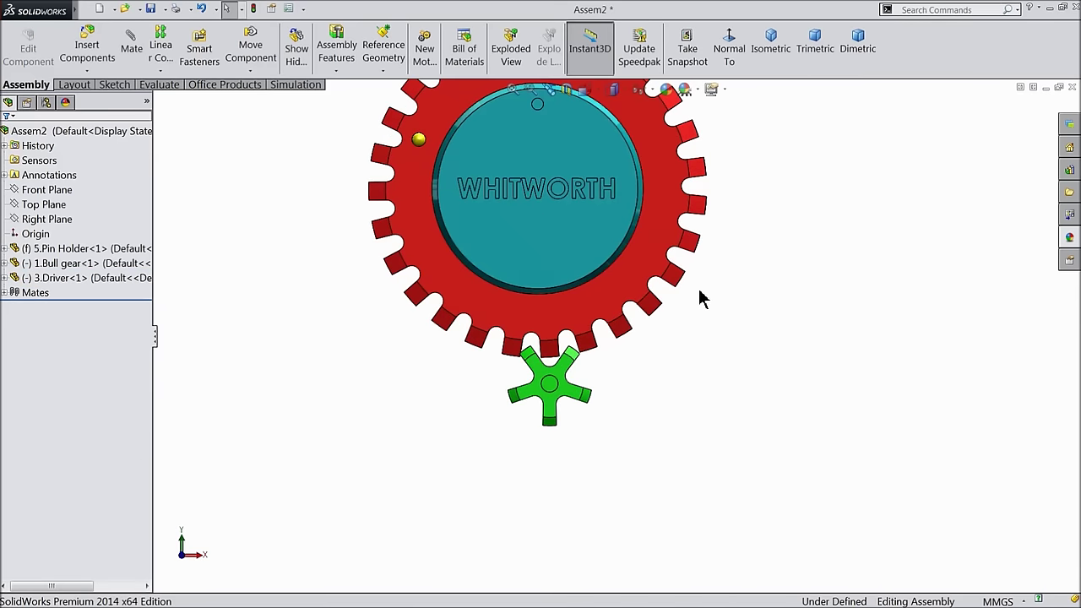
# - Turn the bull gear slightly to adjust how its teeth line up with the driver's arms
pyautogui.click(582, 325)
pyautogui.moveTo(581, 321); pyautogui.dragTo(575, 323)
pyautogui.scroll(3, 634, 362)
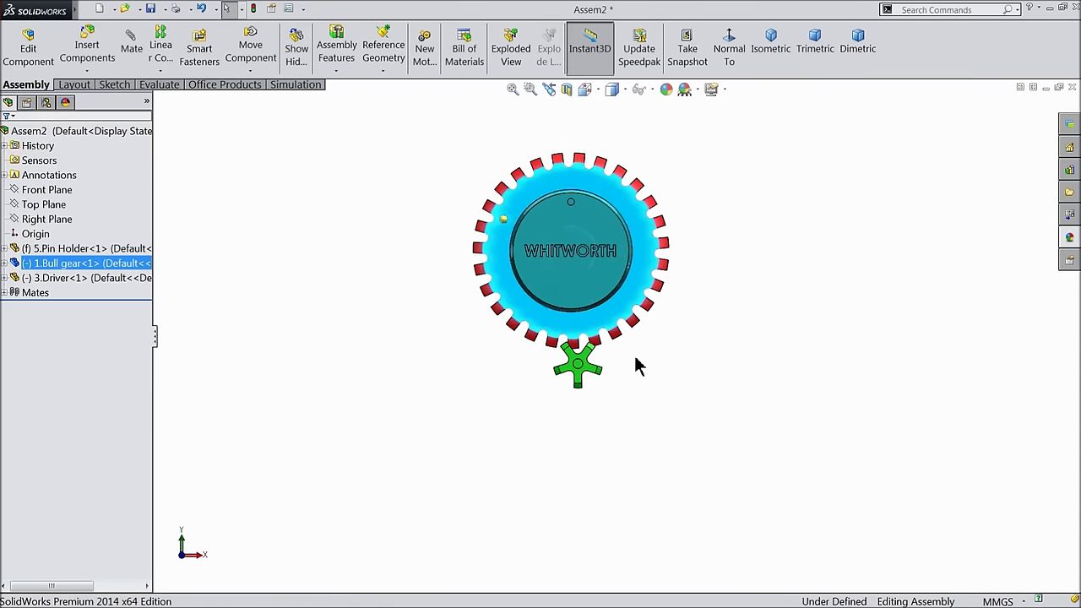
pyautogui.click(434, 345)
# - Start a new assembly sketch on the Front Plane and view it normal to the plane
pyautogui.click(47, 191)
pyautogui.moveTo(265, 278); pyautogui.dragTo(242, 346, button='middle')
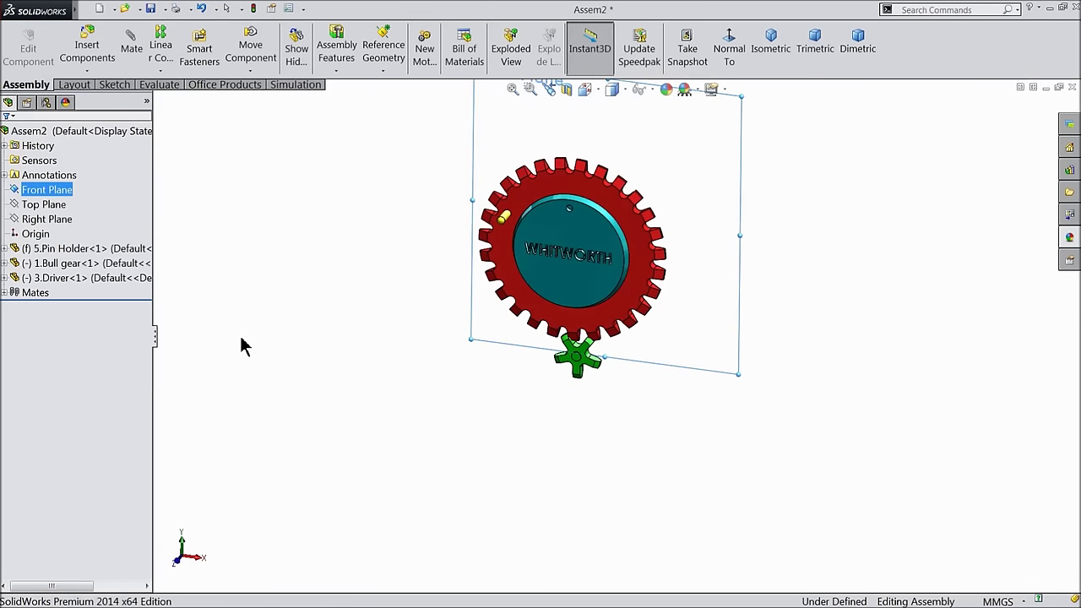
pyautogui.click(114, 85)
pyautogui.click(17, 48)
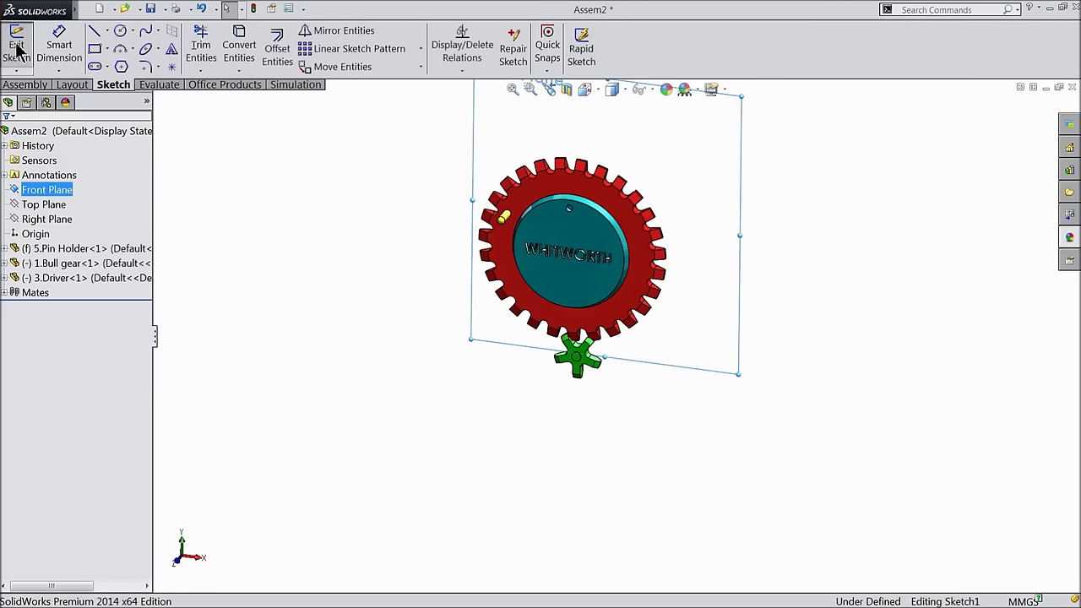
pyautogui.click(24, 84)
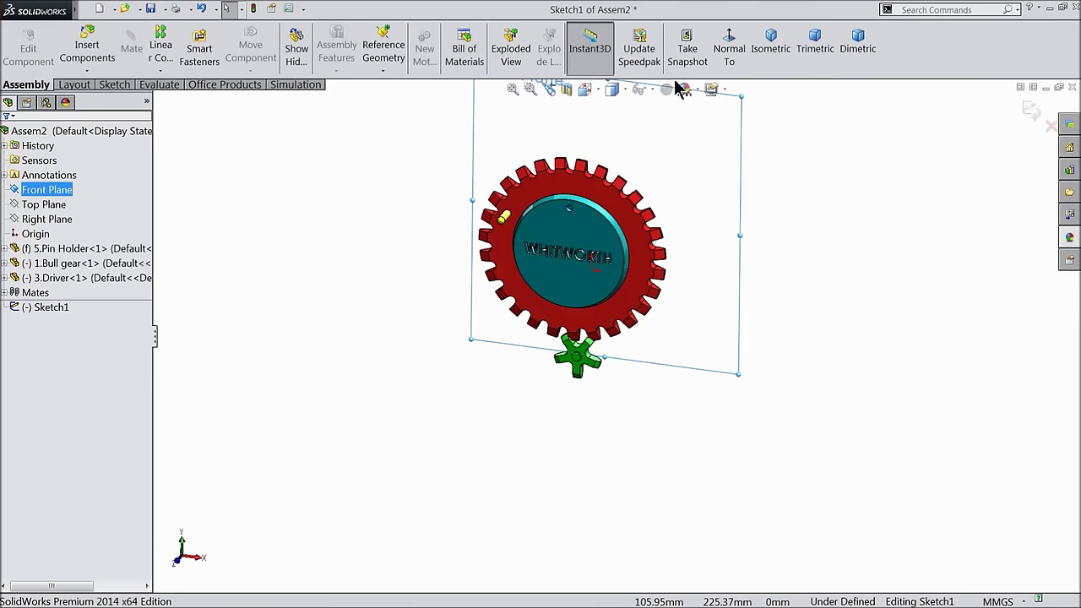
pyautogui.click(728, 48)
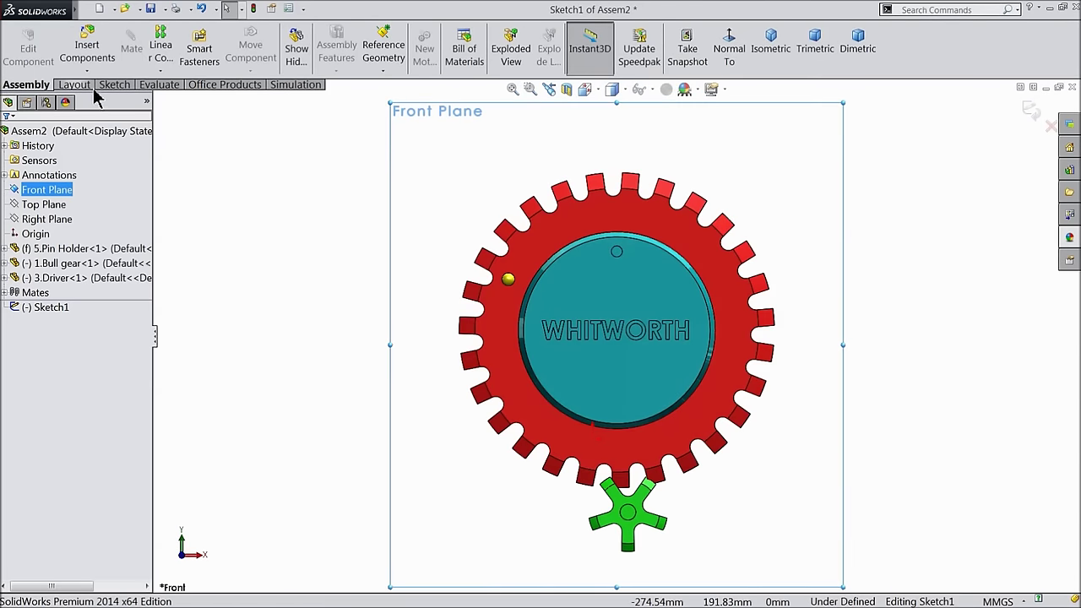
# - Sketch a vertical centerline from the bull gear's centre down to a point below the driver, ending the line command there
pyautogui.click(72, 85)
pyautogui.click(108, 31)
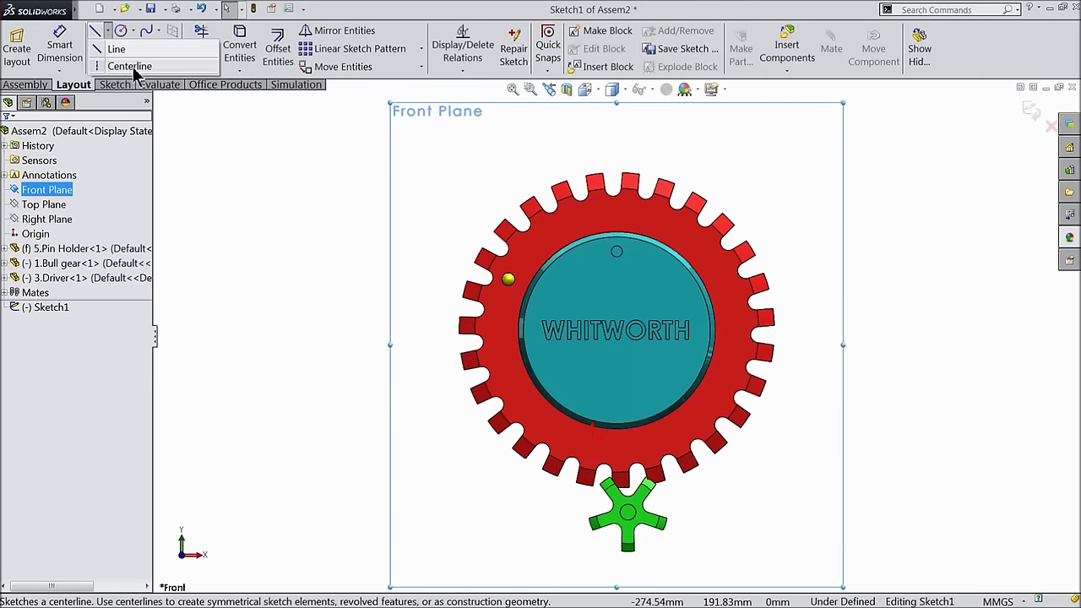
pyautogui.click(135, 66)
pyautogui.scroll(3, 586, 338)
pyautogui.scroll(-3, 645, 430)
pyautogui.scroll(-2, 686, 435)
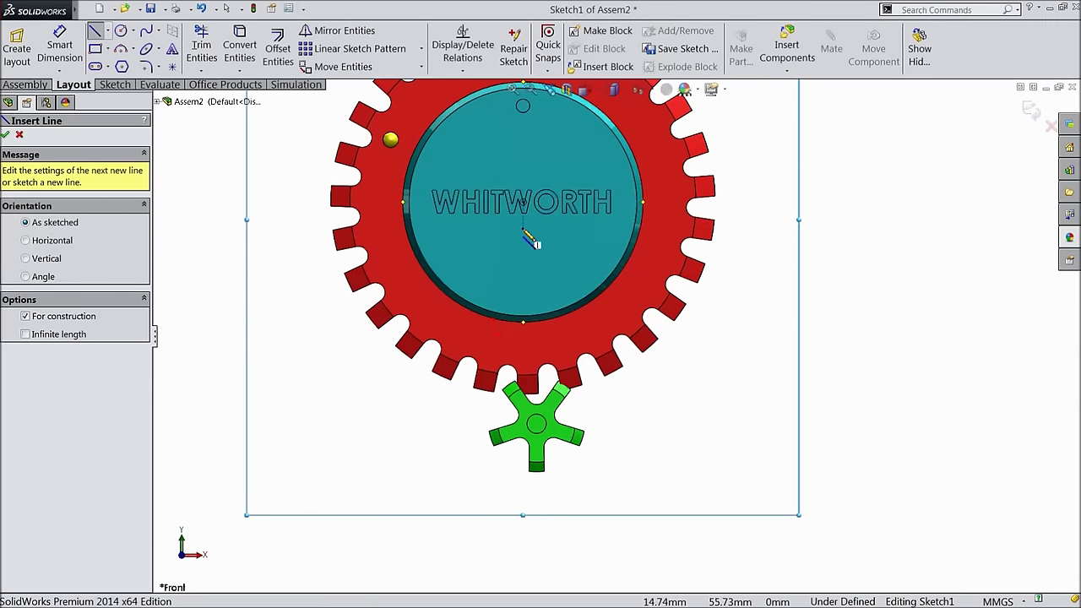
pyautogui.click(523, 206)
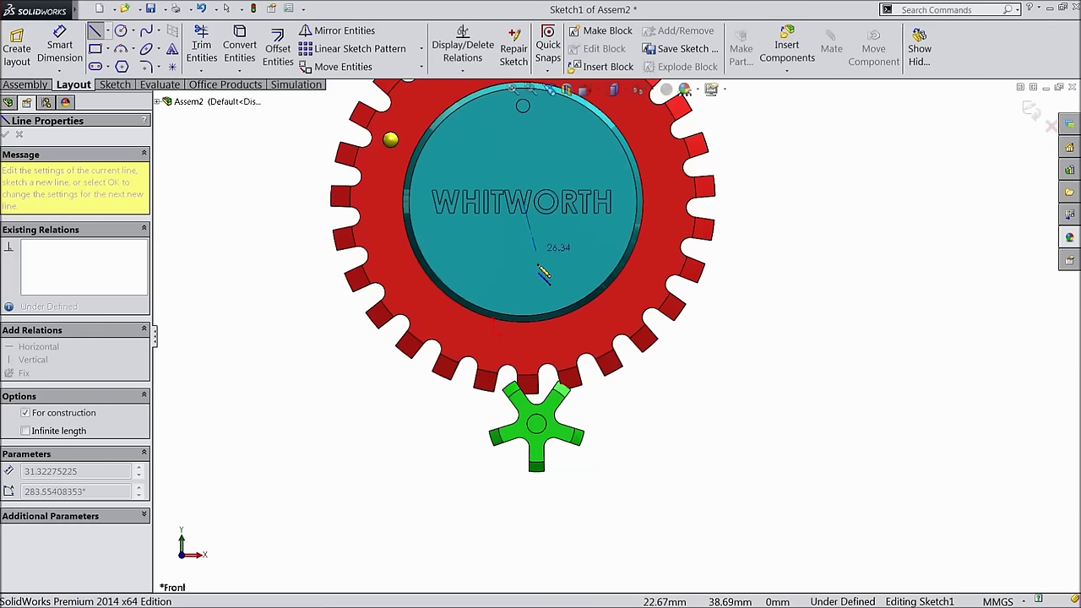
pyautogui.click(522, 501)
pyautogui.rightClick(525, 500)
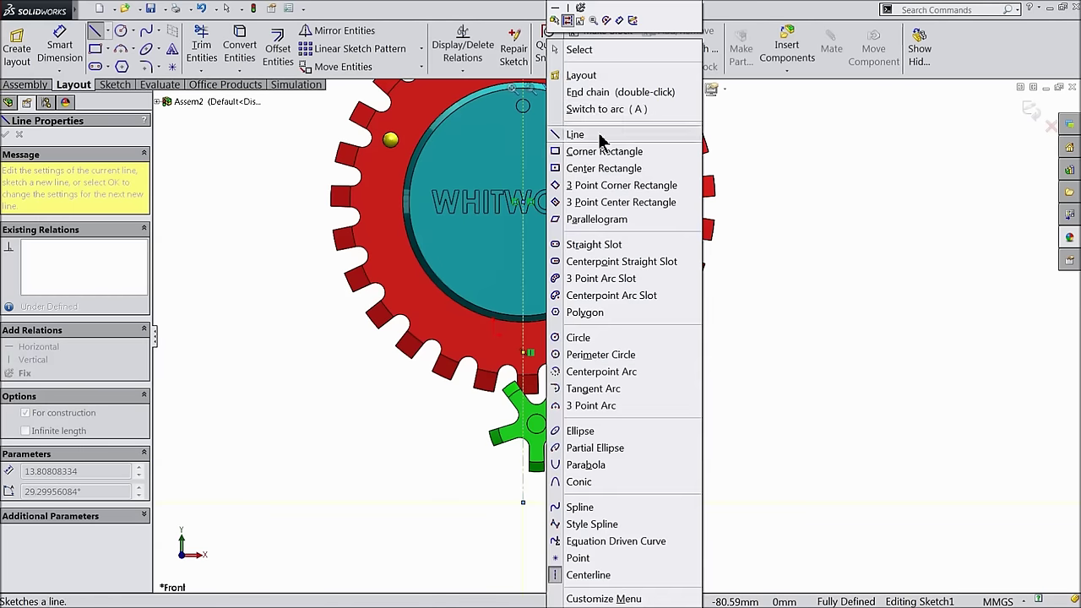
pyautogui.click(580, 46)
# - Shorten the vertical centerline by moving its lower endpoint up to about the height of the driver's centre
pyautogui.scroll(-2, 550, 386)
pyautogui.scroll(1, 518, 512)
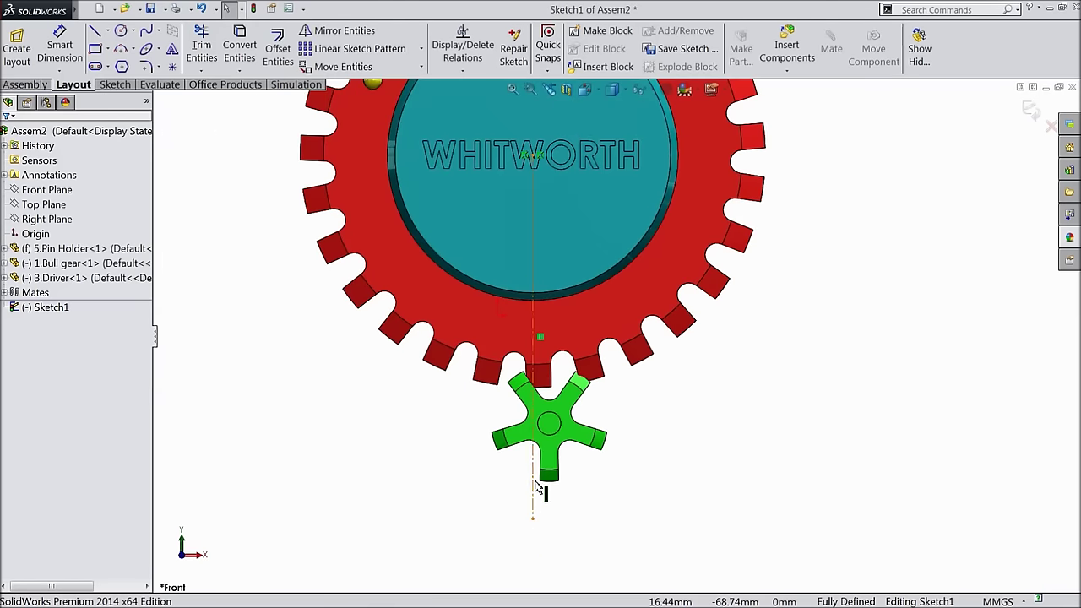
pyautogui.scroll(-3, 541, 525)
pyautogui.moveTo(543, 535); pyautogui.dragTo(543, 507)
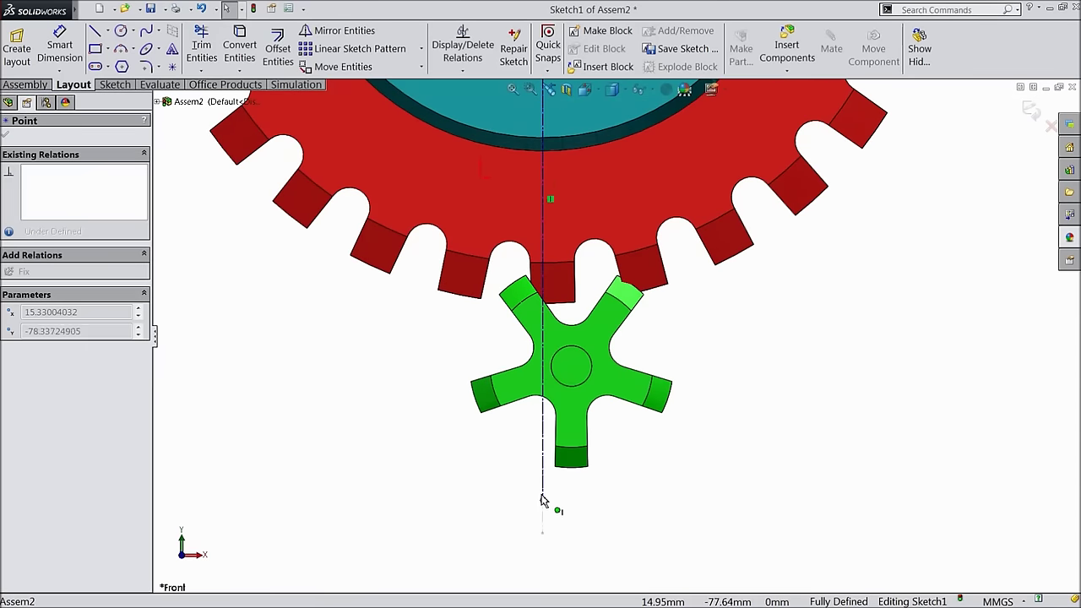
pyautogui.moveTo(547, 367); pyautogui.dragTo(549, 365)
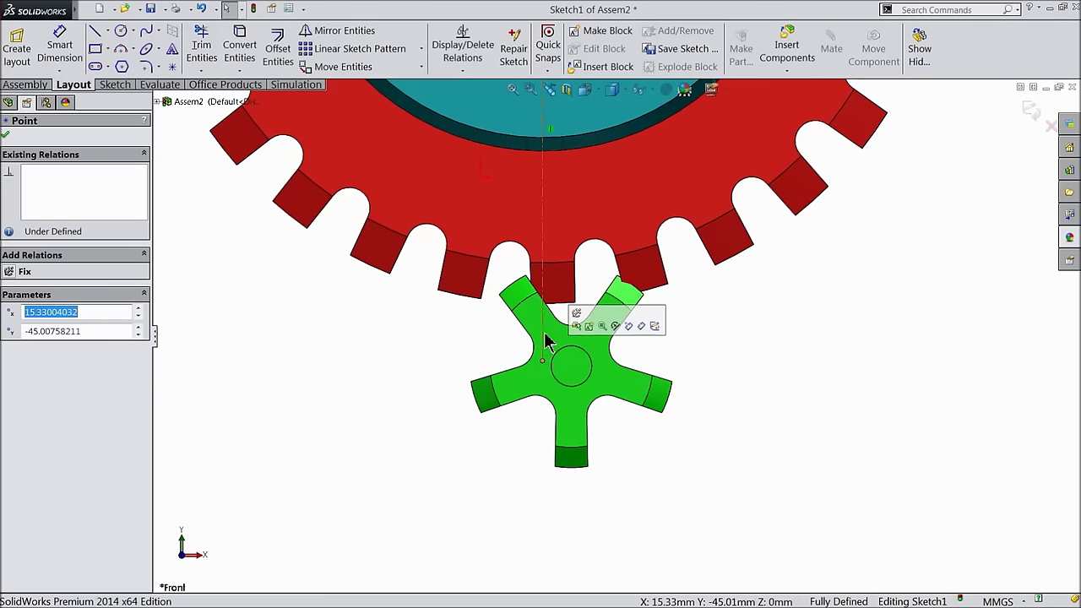
pyautogui.scroll(-2, 541, 354)
pyautogui.click(639, 411)
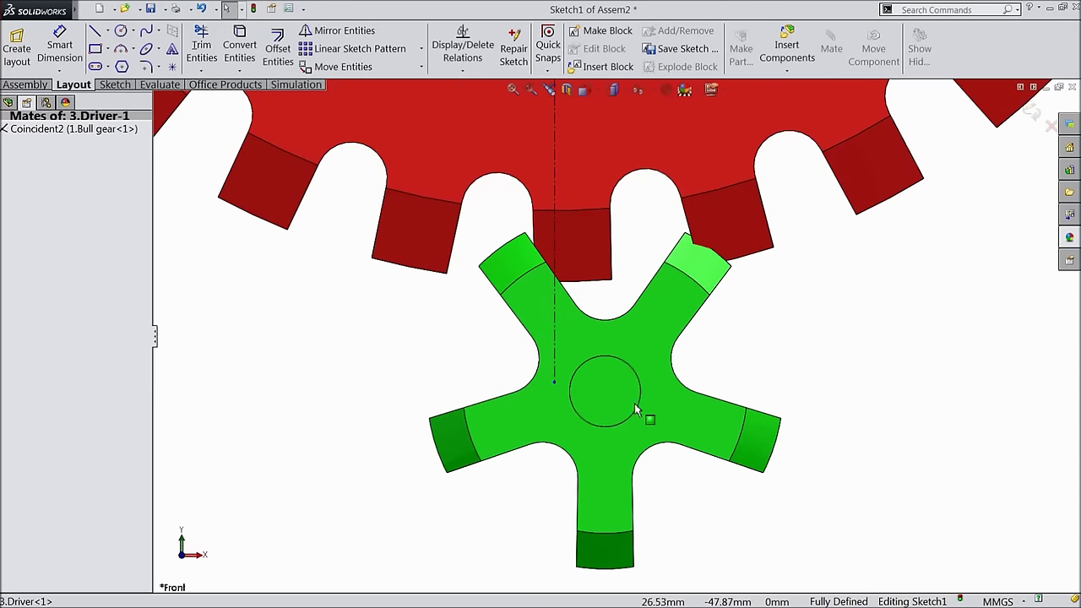
pyautogui.click(746, 363)
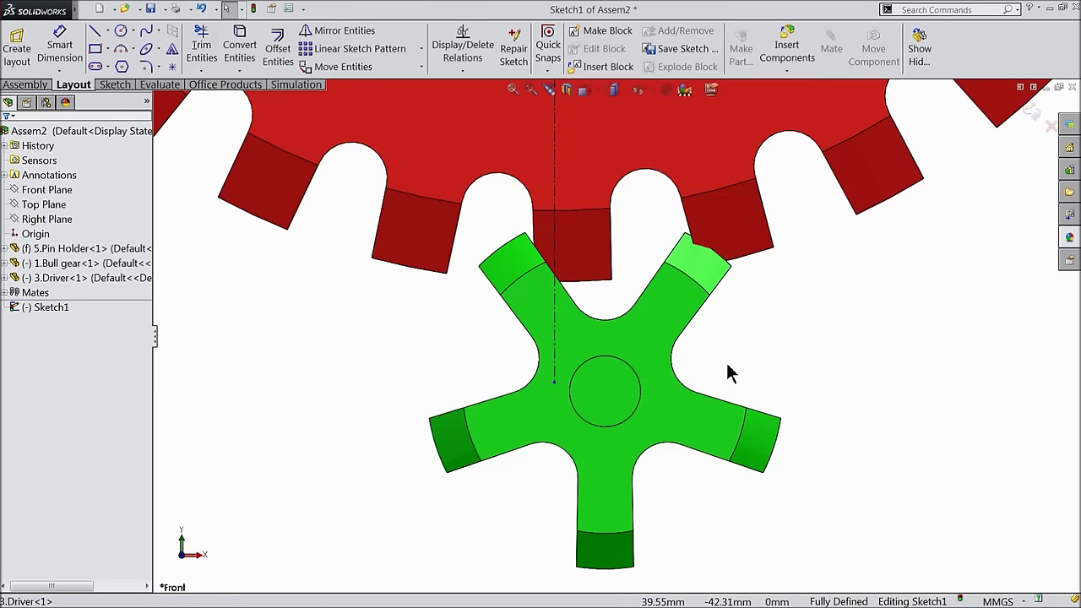
pyautogui.scroll(3, 731, 374)
pyautogui.scroll(2, 720, 361)
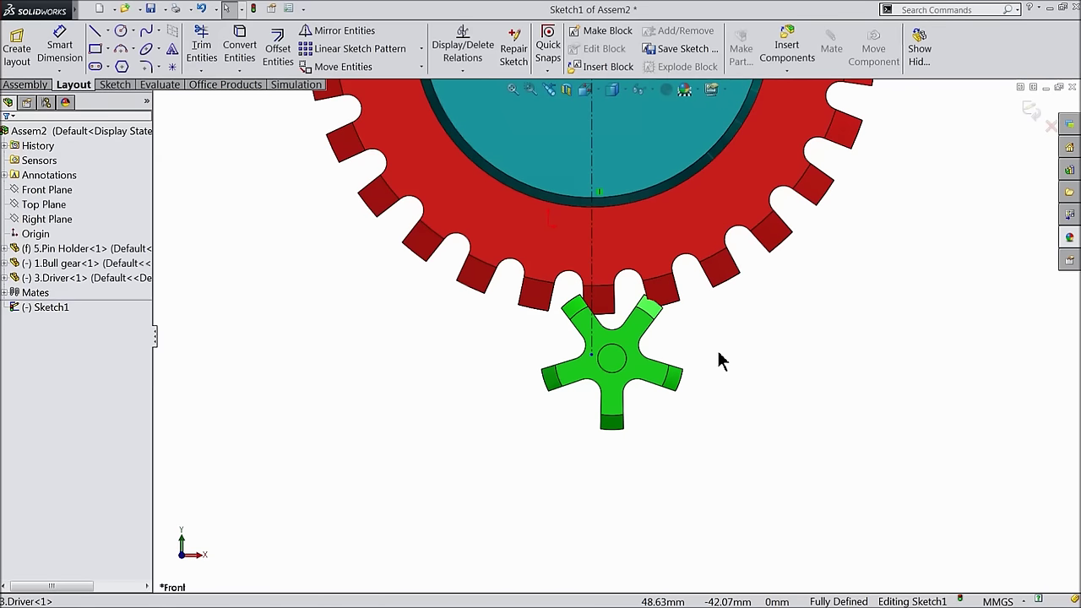
pyautogui.scroll(-1, 667, 336)
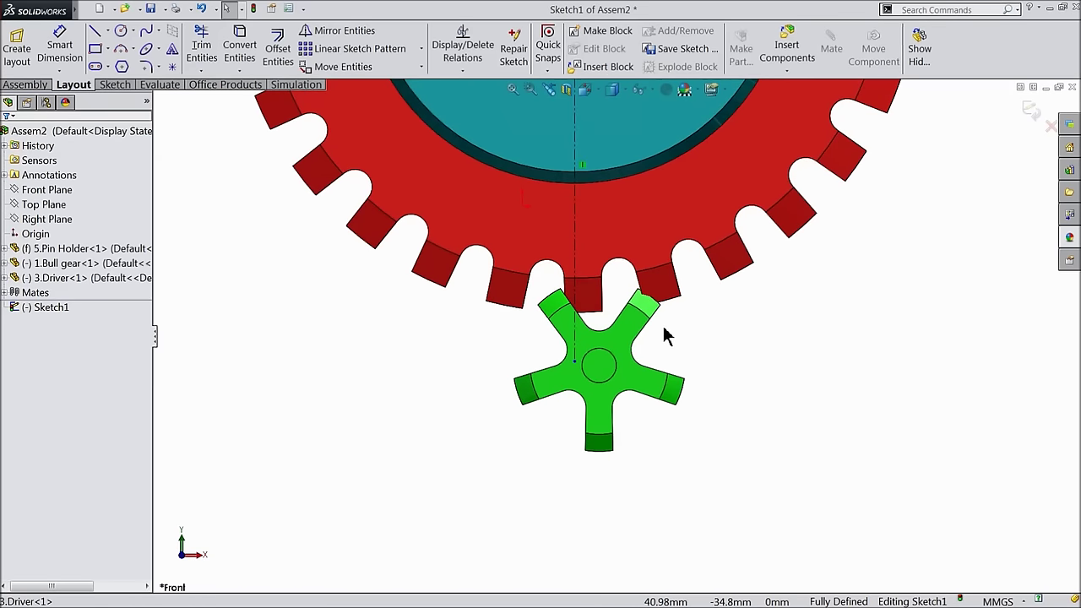
# - Sketch a circle centred on the centerline's lower endpoint and set its diameter to 10 mm
pyautogui.click(123, 34)
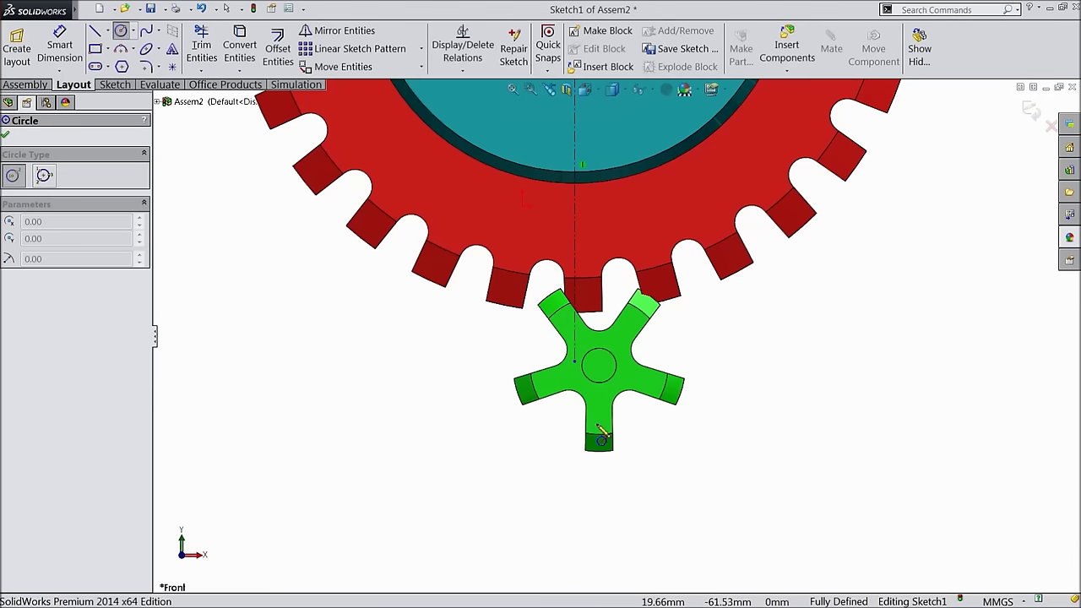
pyautogui.scroll(-3, 629, 460)
pyautogui.click(518, 239)
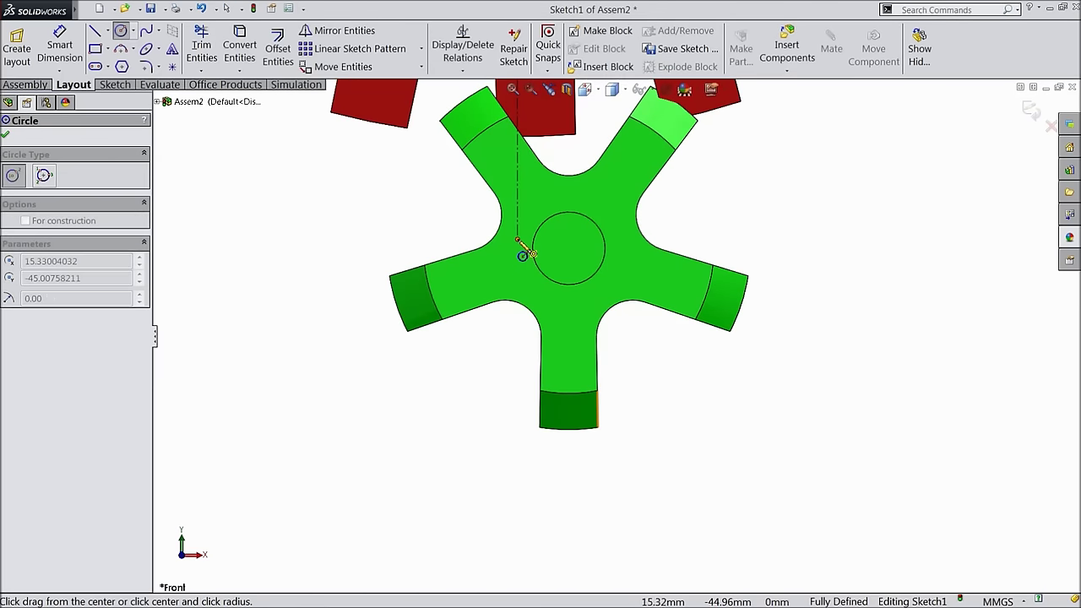
pyautogui.click(458, 224)
pyautogui.click(60, 46)
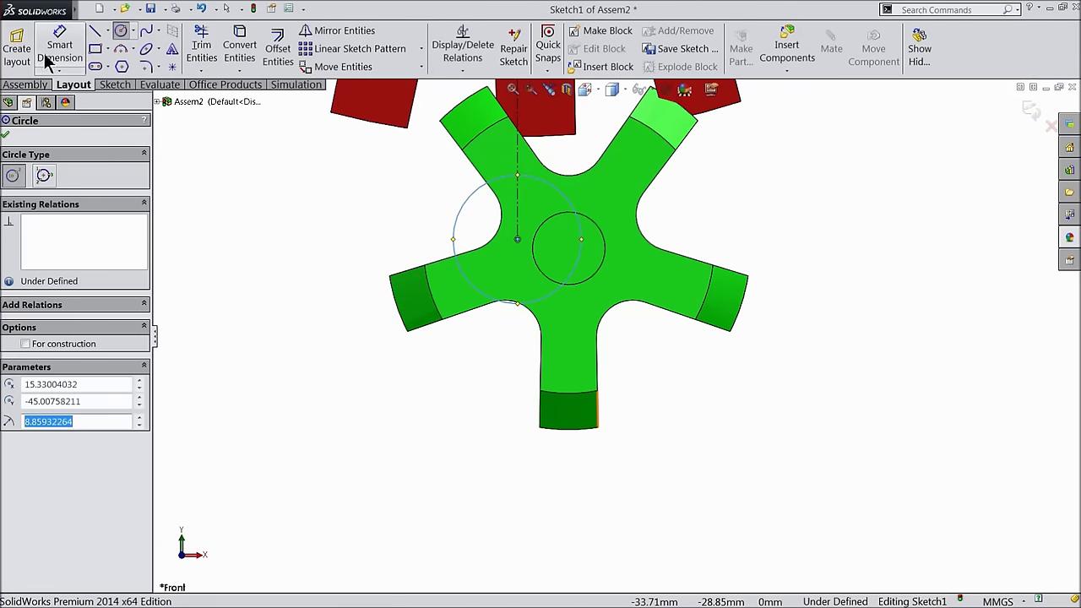
pyautogui.click(464, 232)
pyautogui.click(407, 240)
pyautogui.write('10')
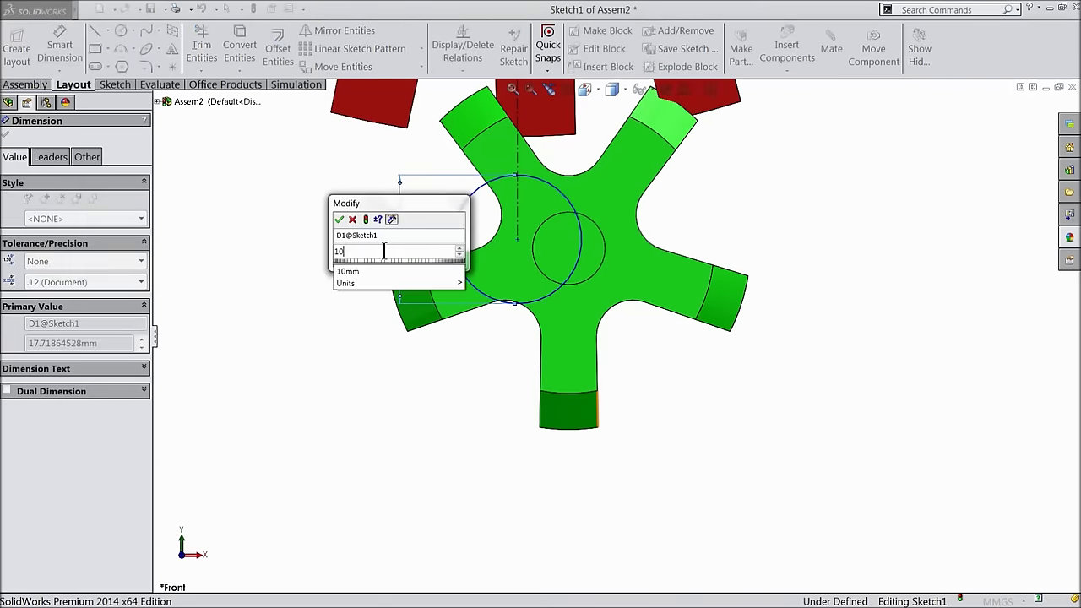
pyautogui.click(340, 221)
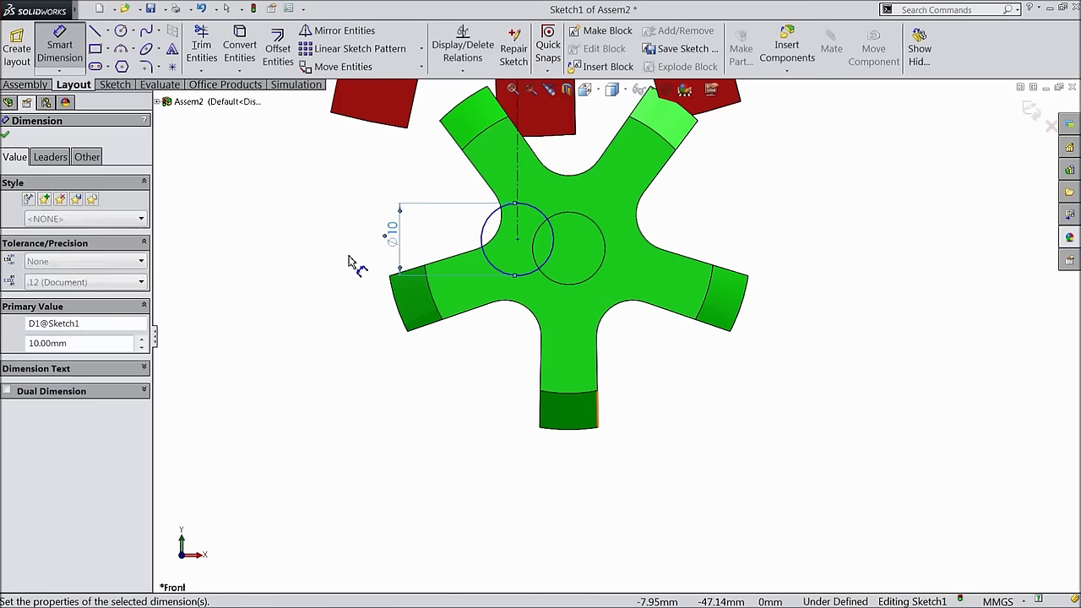
pyautogui.click(7, 137)
# - Dimension the vertical centerline's length between the bull gear's centre and the small circle's centre as 116 mm
pyautogui.scroll(5, 440, 225)
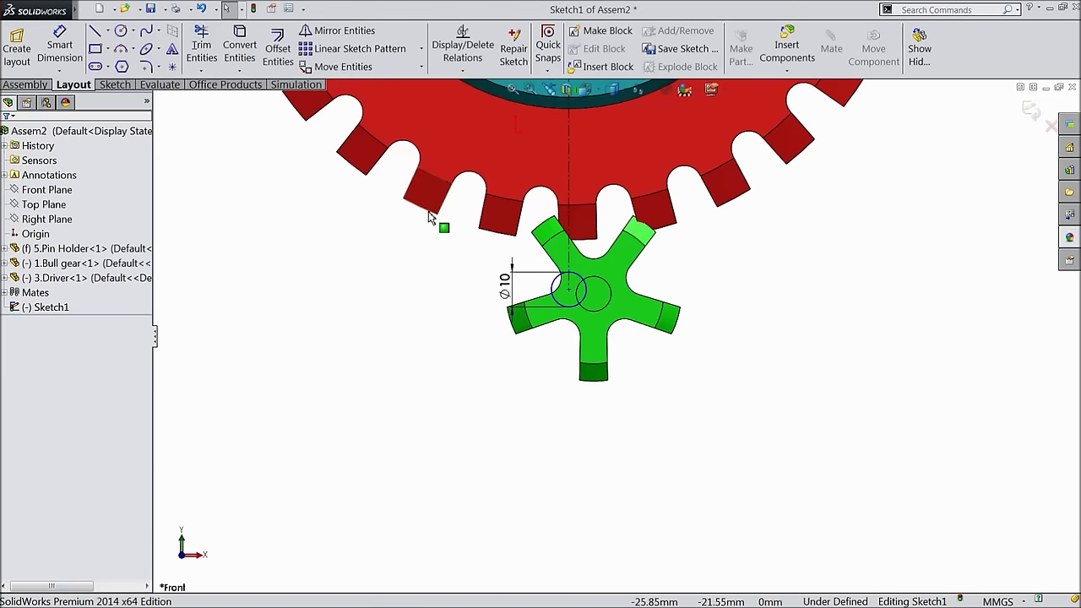
pyautogui.scroll(4, 454, 234)
pyautogui.scroll(2, 616, 213)
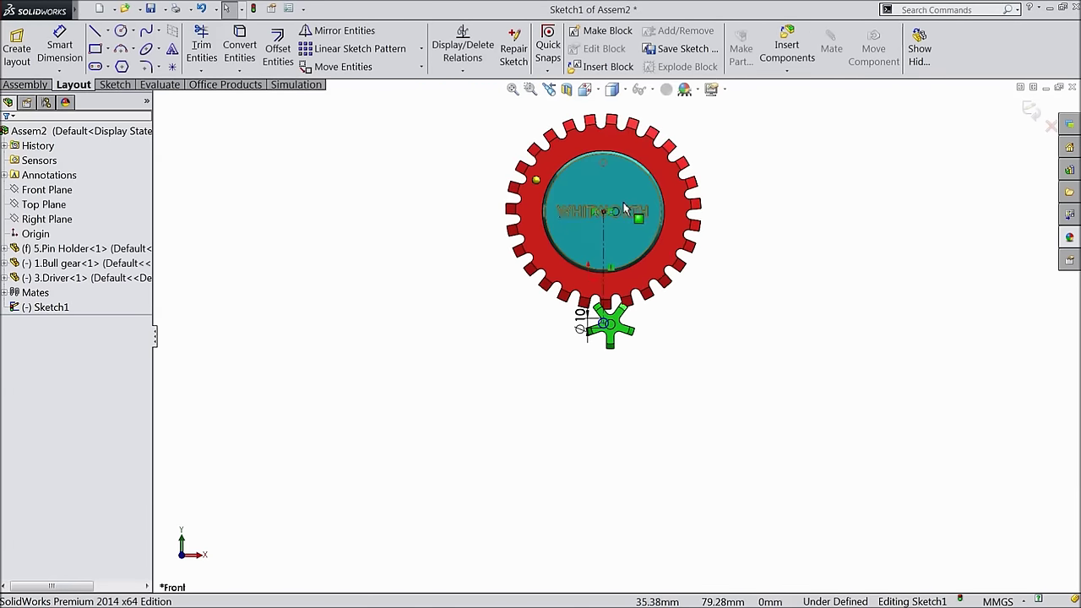
pyautogui.scroll(-1, 616, 213)
pyautogui.scroll(-3, 631, 338)
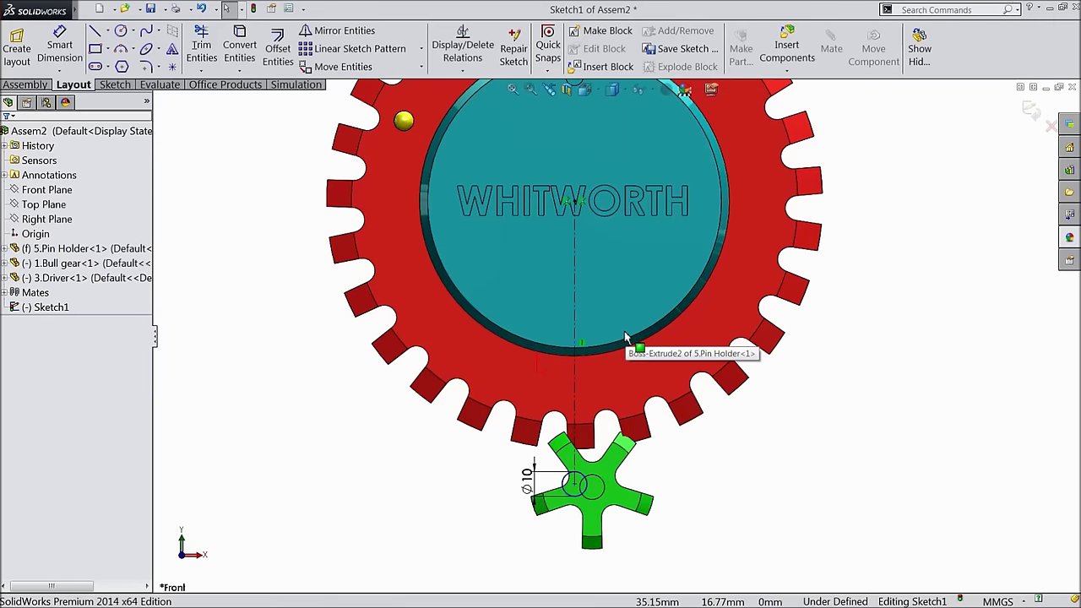
pyautogui.scroll(-1, 627, 404)
pyautogui.scroll(1, 574, 494)
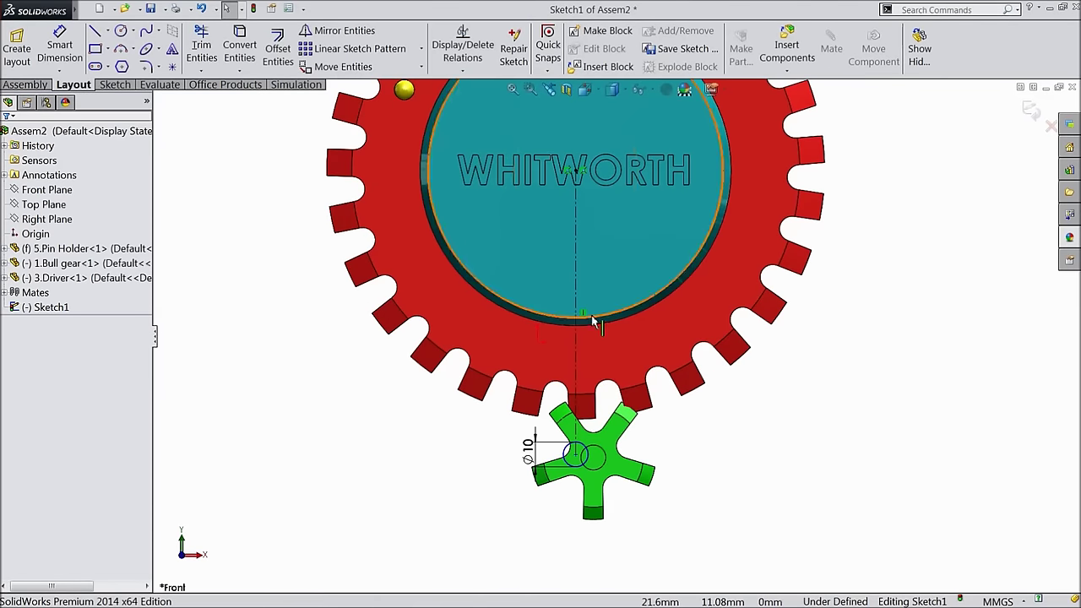
pyautogui.press('d')
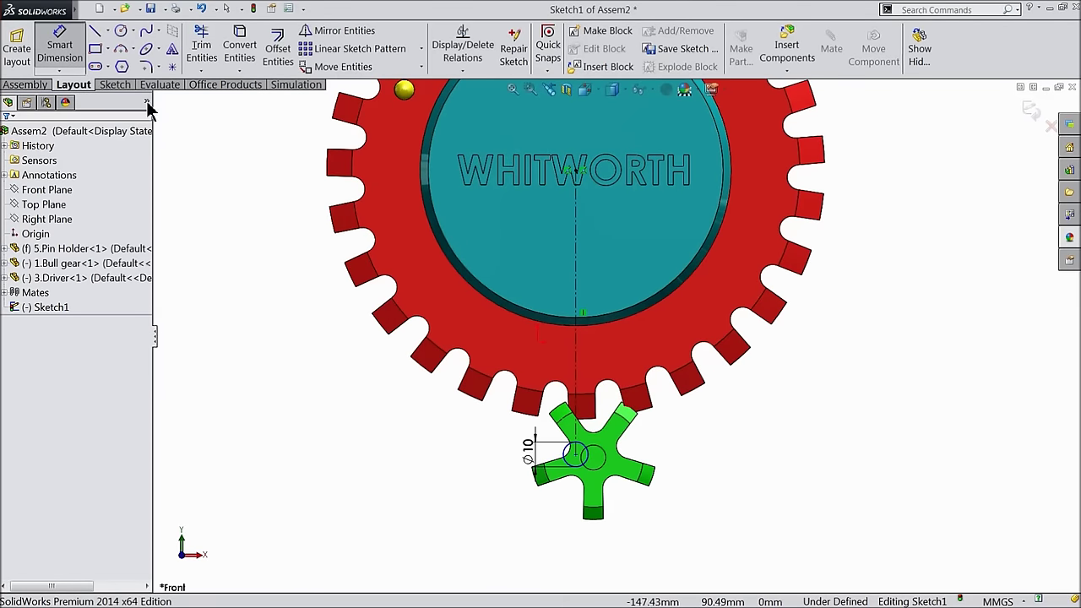
pyautogui.click(577, 302)
pyautogui.click(284, 314)
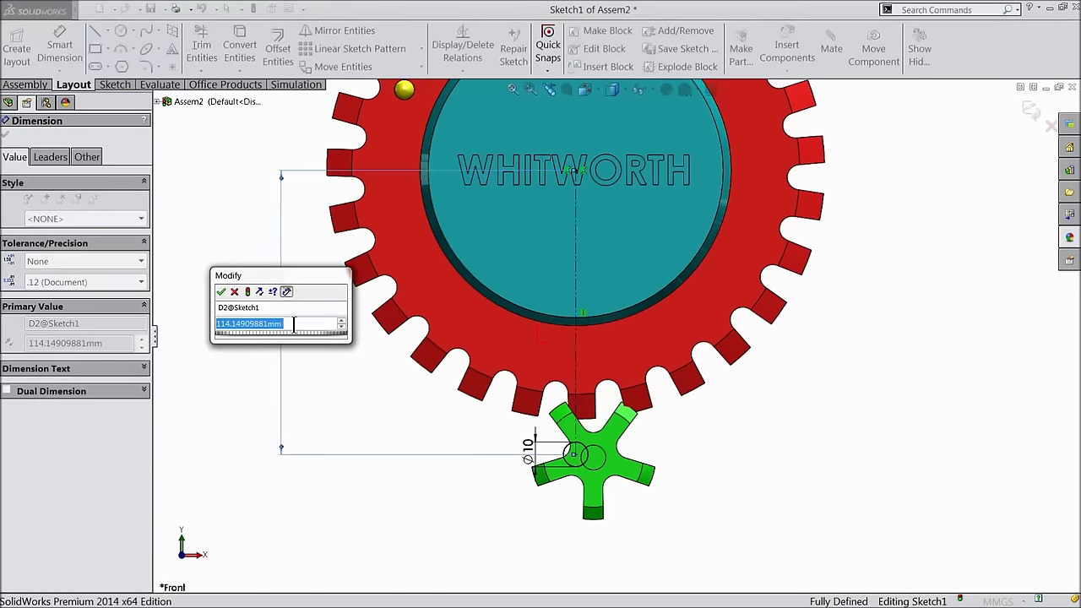
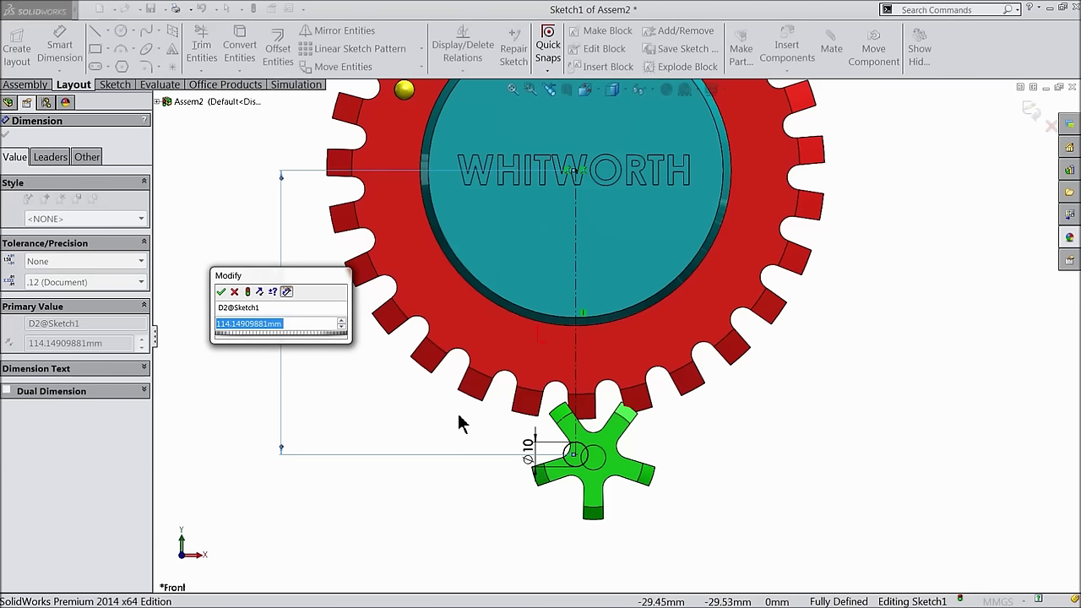
pyautogui.scroll(-1, 571, 430)
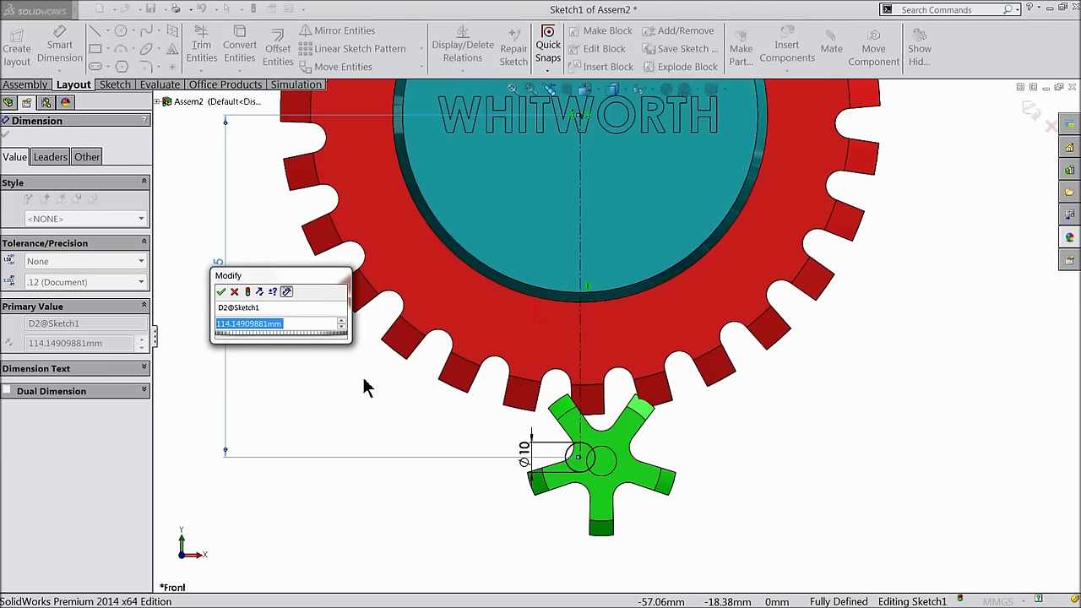
pyautogui.write('116')
pyautogui.click(221, 291)
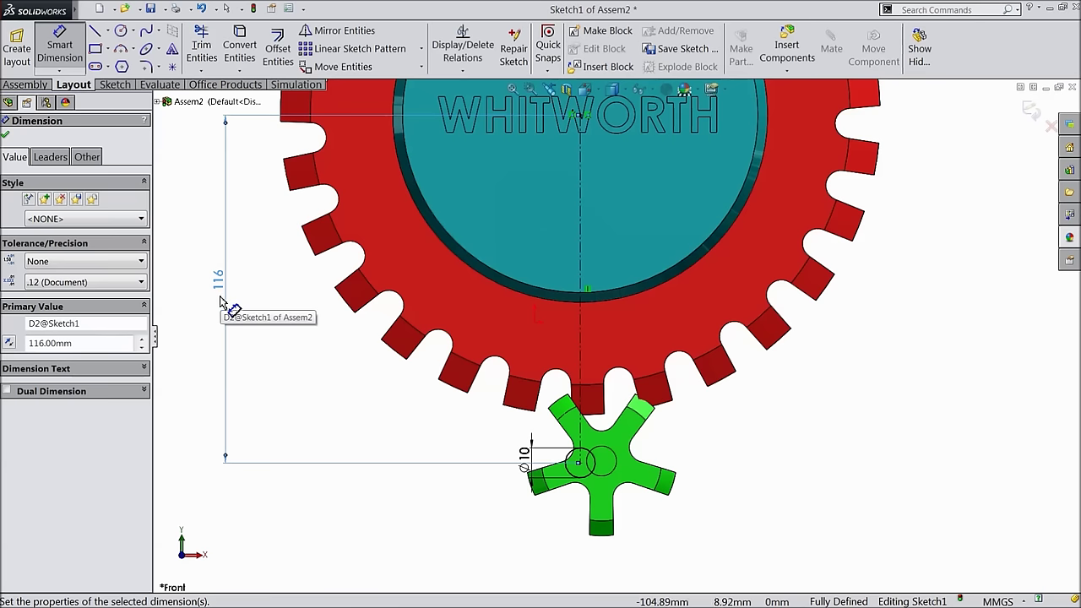
# - Set the vertical centerline's length to 115.5 mm and finish dimensioning
pyautogui.doubleClick(221, 283)
pyautogui.write('1')
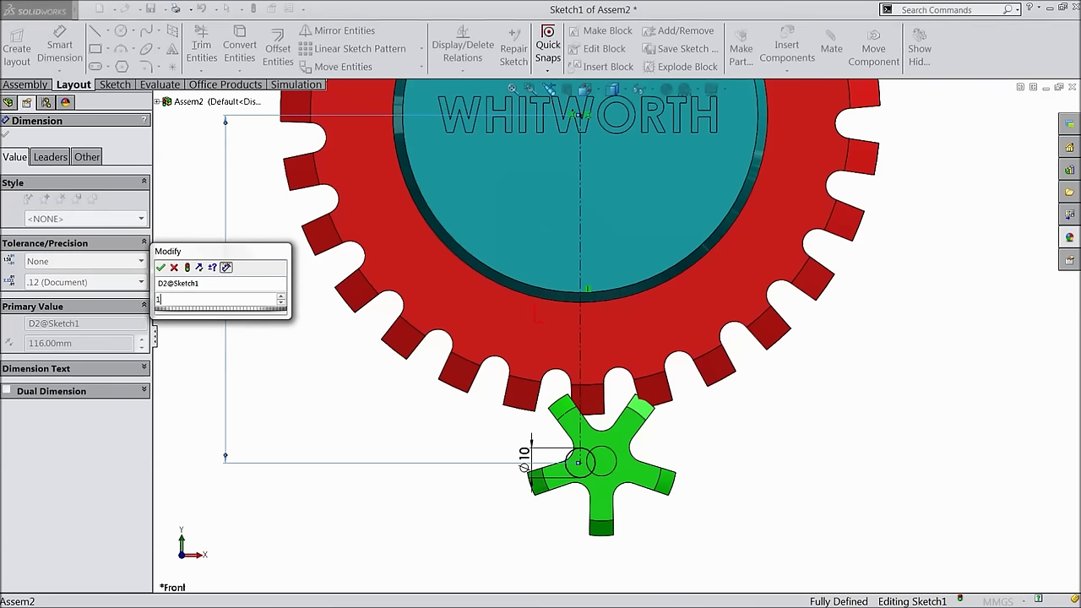
pyautogui.write('15.5')
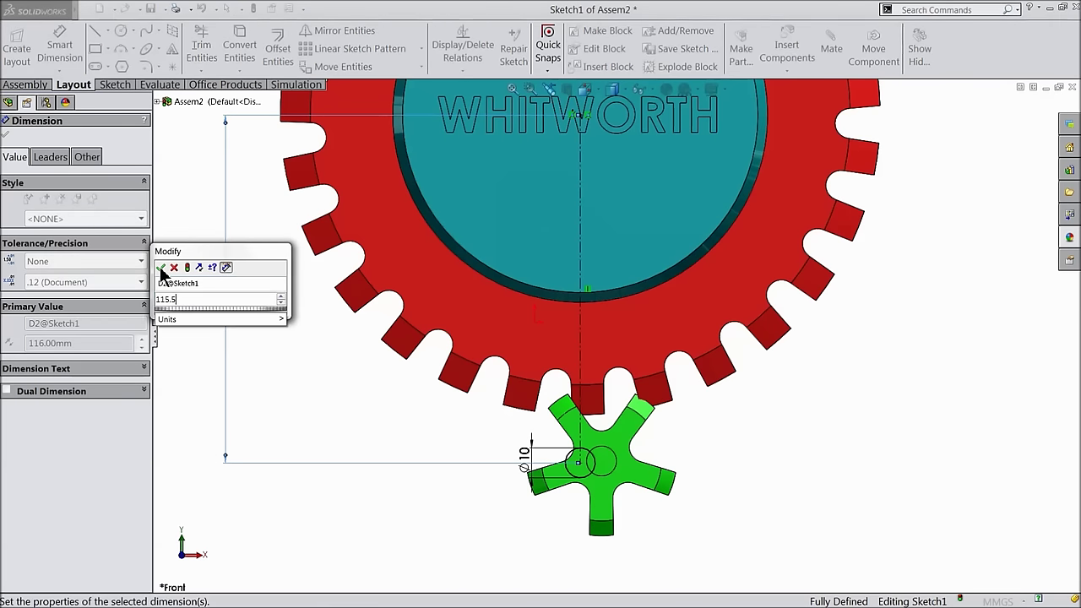
pyautogui.click(161, 268)
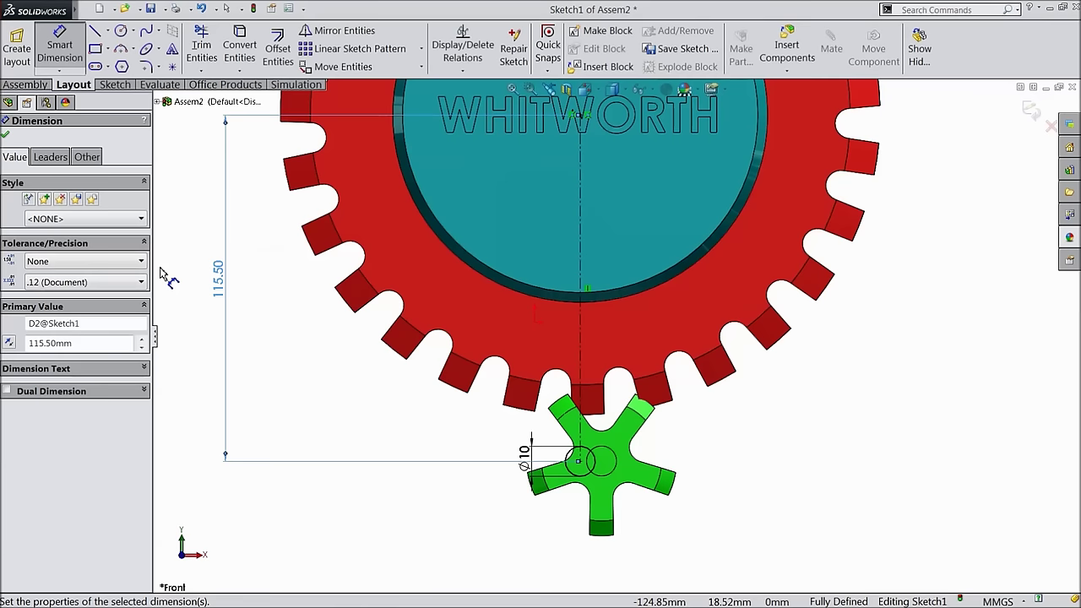
pyautogui.click(4, 135)
# - Exit the finished layout sketch and return to editing the assembly in an angled view
pyautogui.scroll(3, 616, 278)
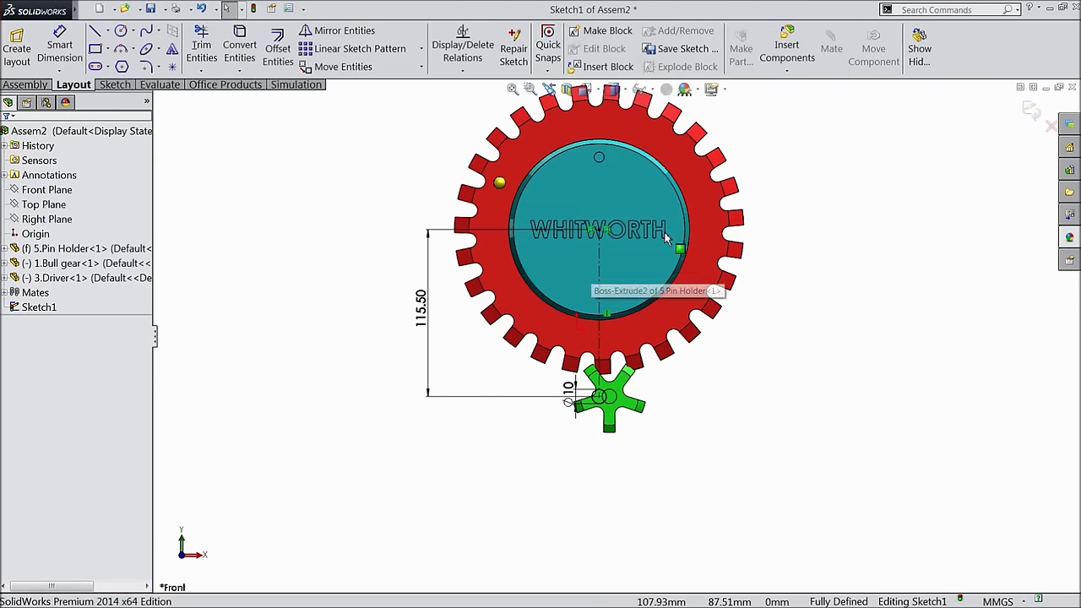
pyautogui.click(1029, 114)
pyautogui.moveTo(825, 258)
pyautogui.mouseDown(button='middle')
pyautogui.moveTo(777, 265)
pyautogui.moveTo(771, 299)
pyautogui.mouseUp(button='middle')
pyautogui.click(729, 366)
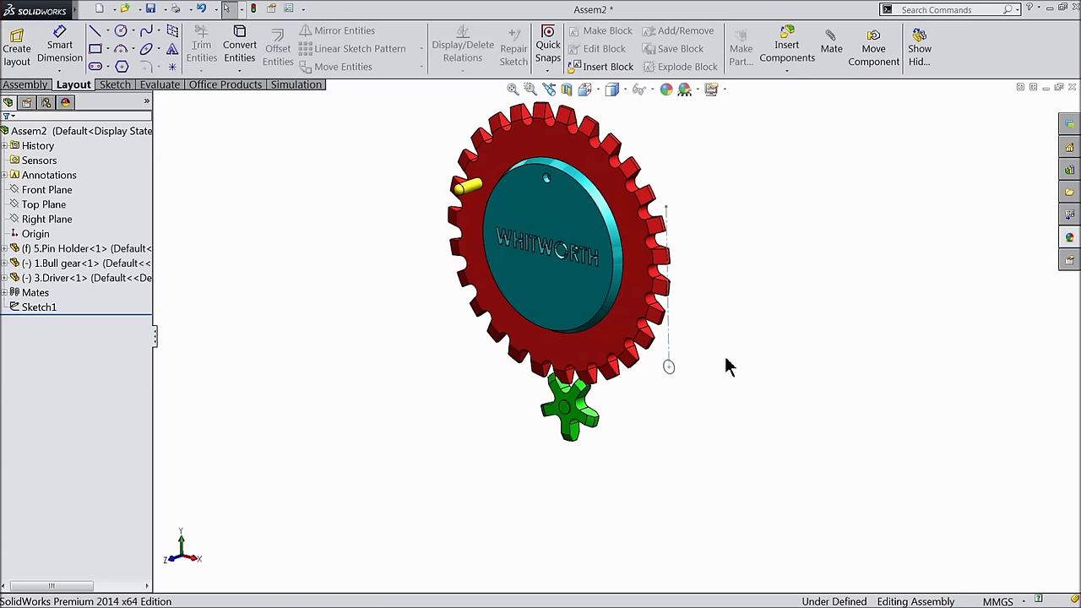
pyautogui.scroll(-3, 714, 373)
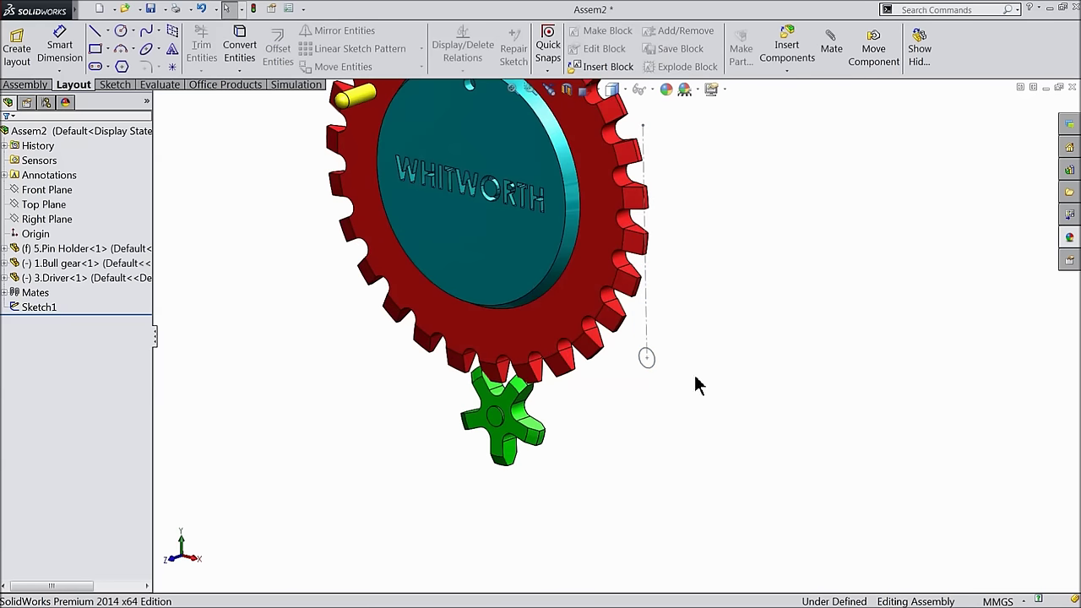
# - Add a concentric mate between the driver's raised central boss and the small circle of the layout sketch
pyautogui.click(26, 85)
pyautogui.click(131, 48)
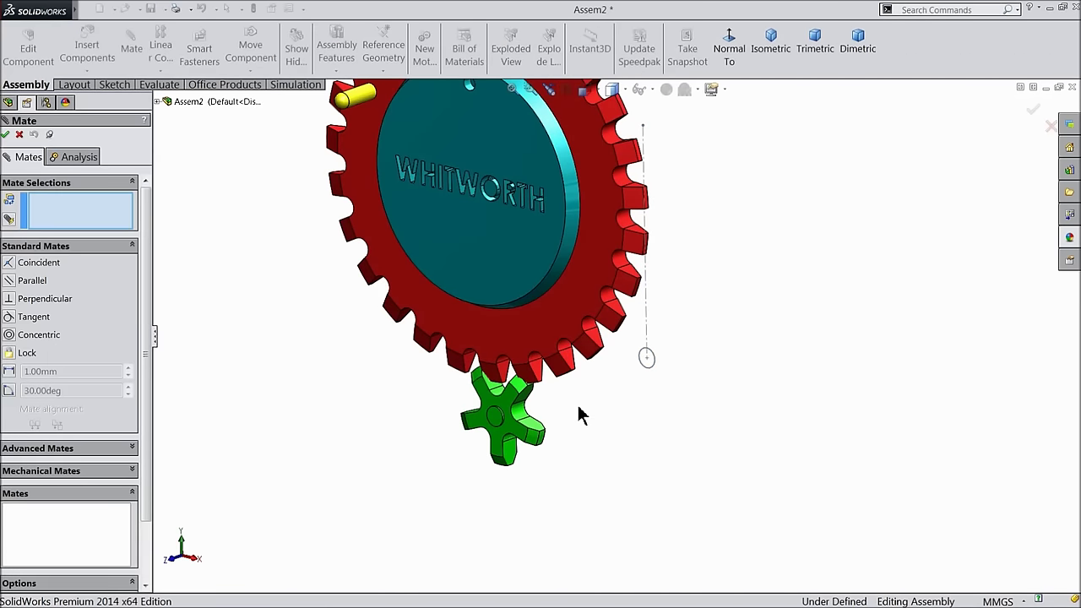
pyautogui.scroll(-10, 500, 414)
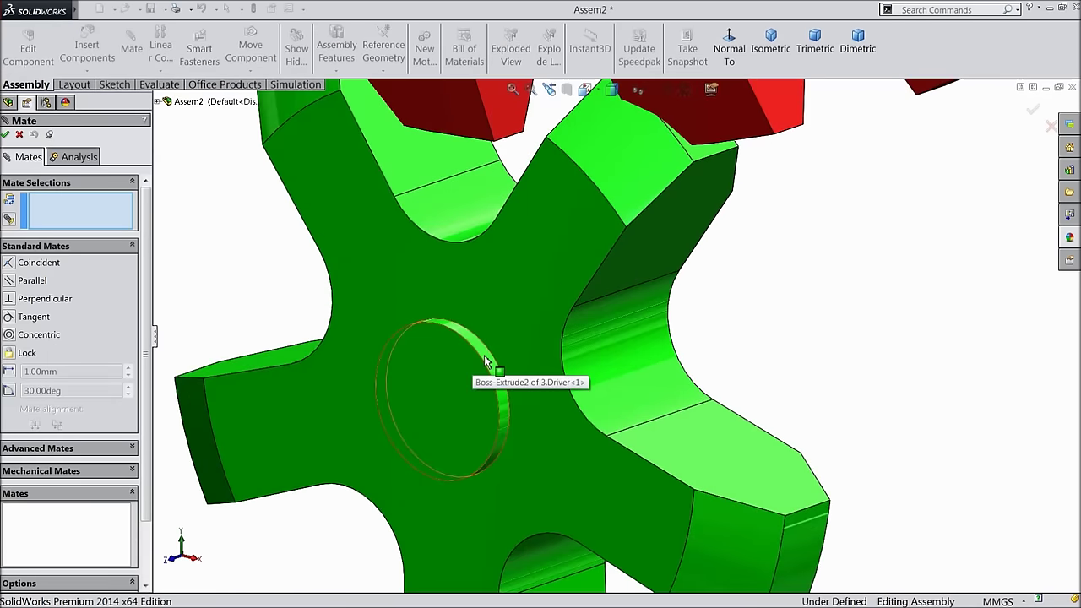
pyautogui.click(486, 361)
pyautogui.scroll(8, 488, 364)
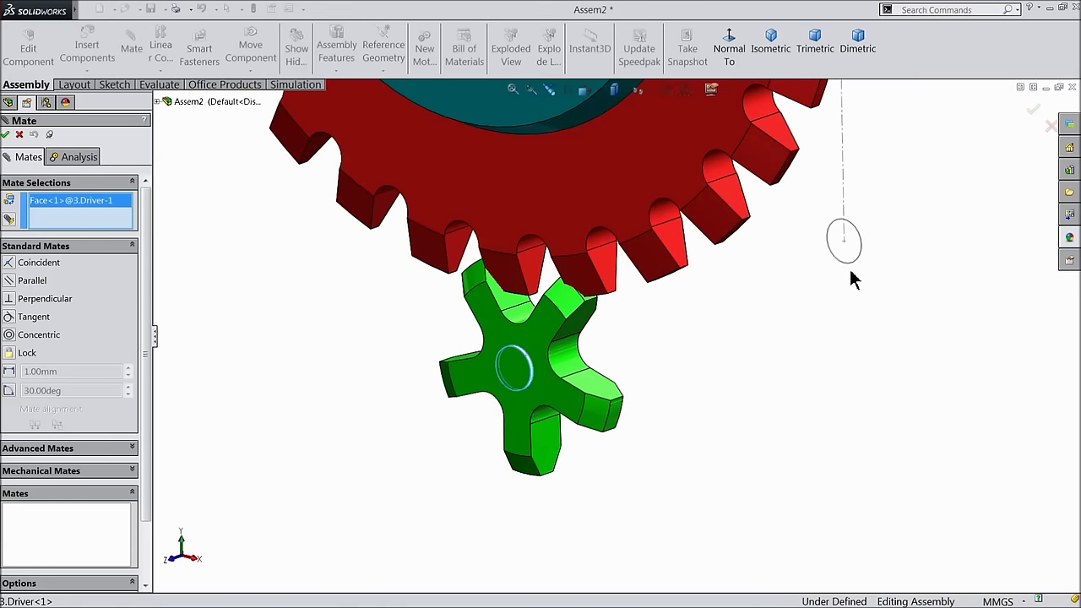
pyautogui.click(852, 269)
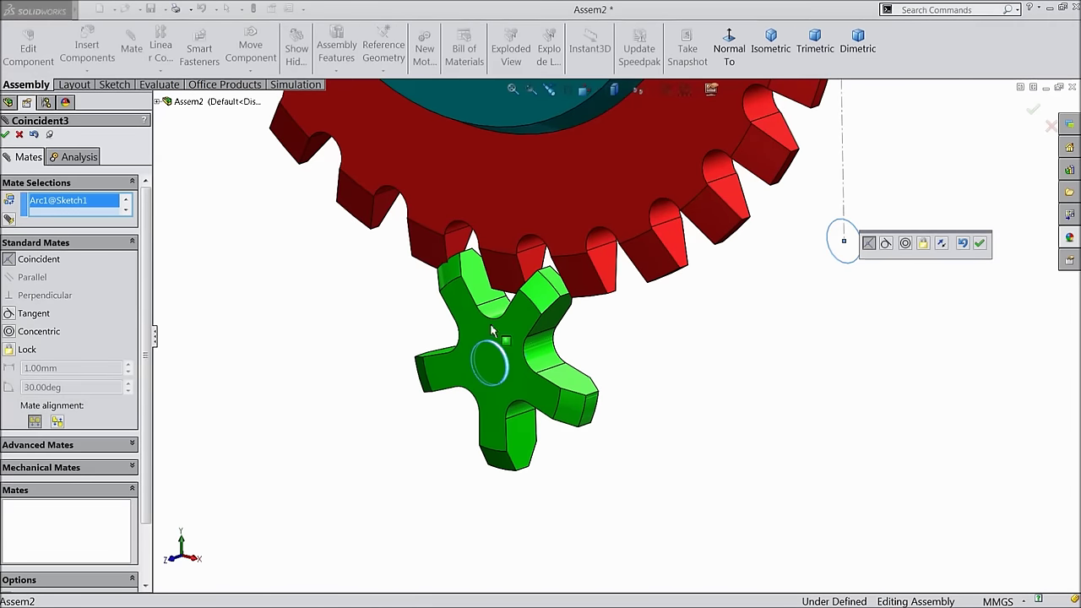
pyautogui.click(9, 332)
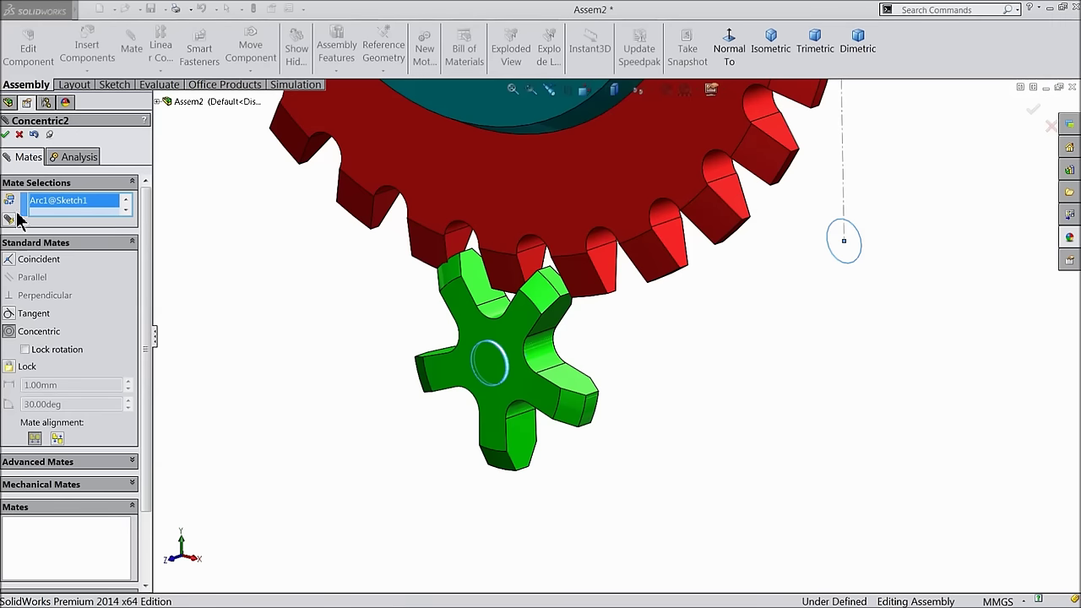
pyautogui.click(6, 135)
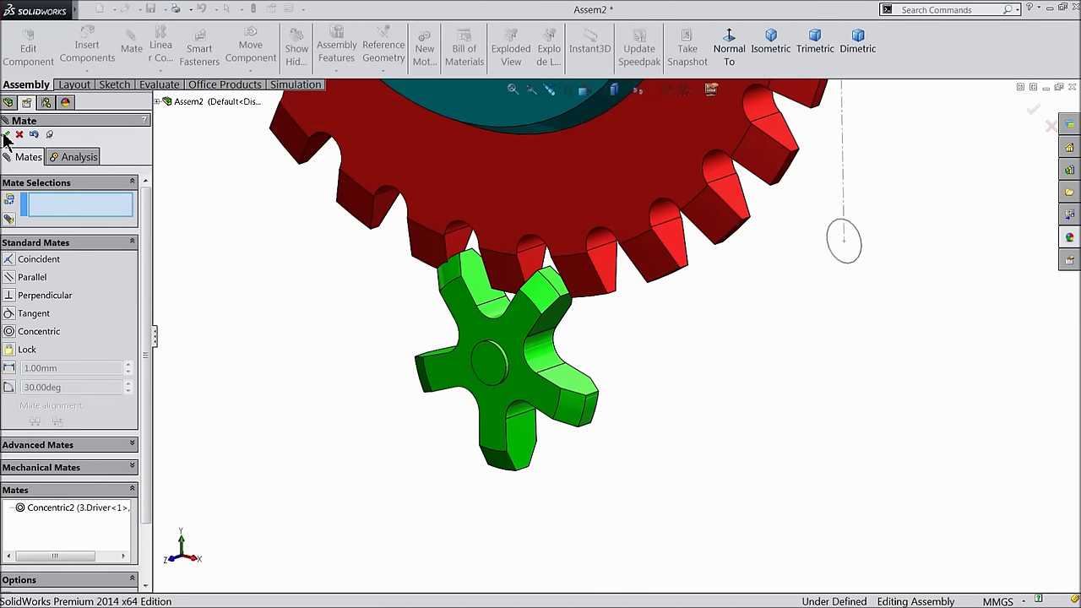
pyautogui.click(6, 135)
# - Hide the layout sketch Sketch1 in the assembly
pyautogui.scroll(-3, 466, 299)
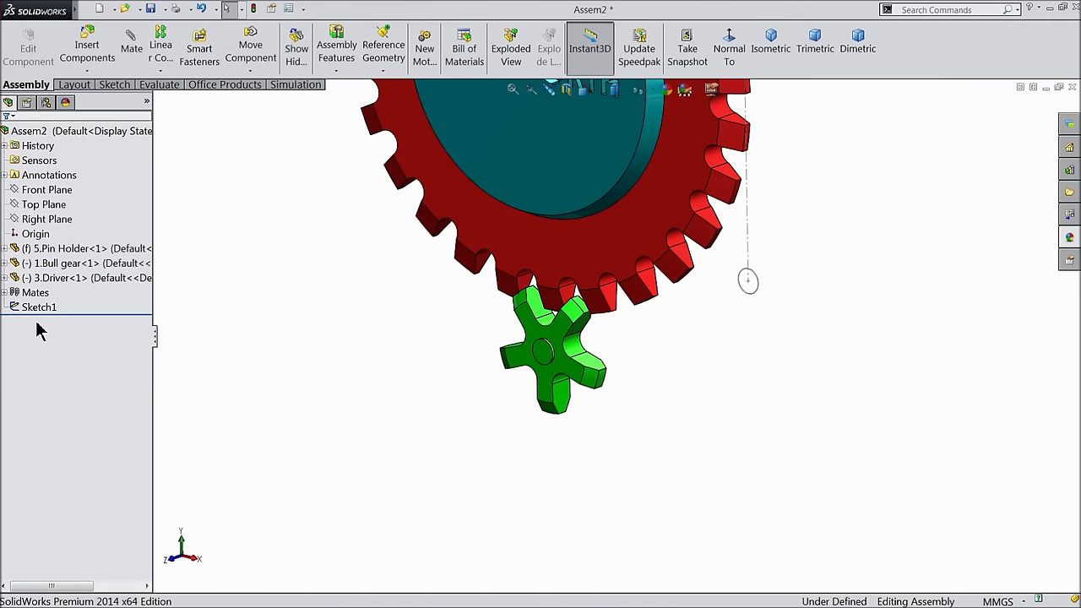
pyautogui.click(14, 311)
pyautogui.click(20, 289)
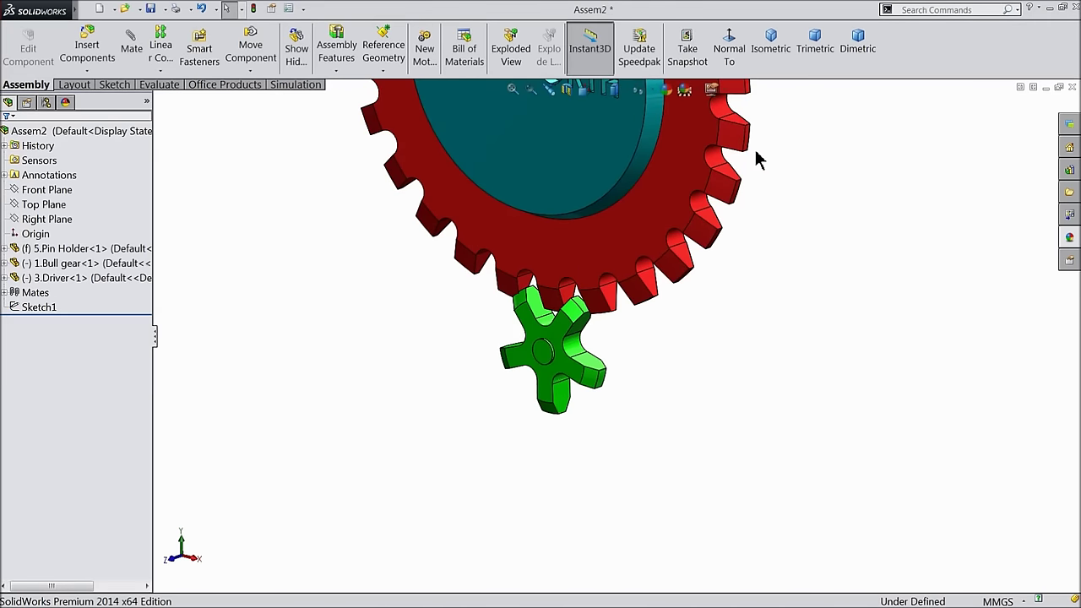
# - Viewing the assembly face-on, rotate the bull gear slightly so one of its teeth sits centred between the driver's two upper teeth
pyautogui.scroll(-4, 758, 160)
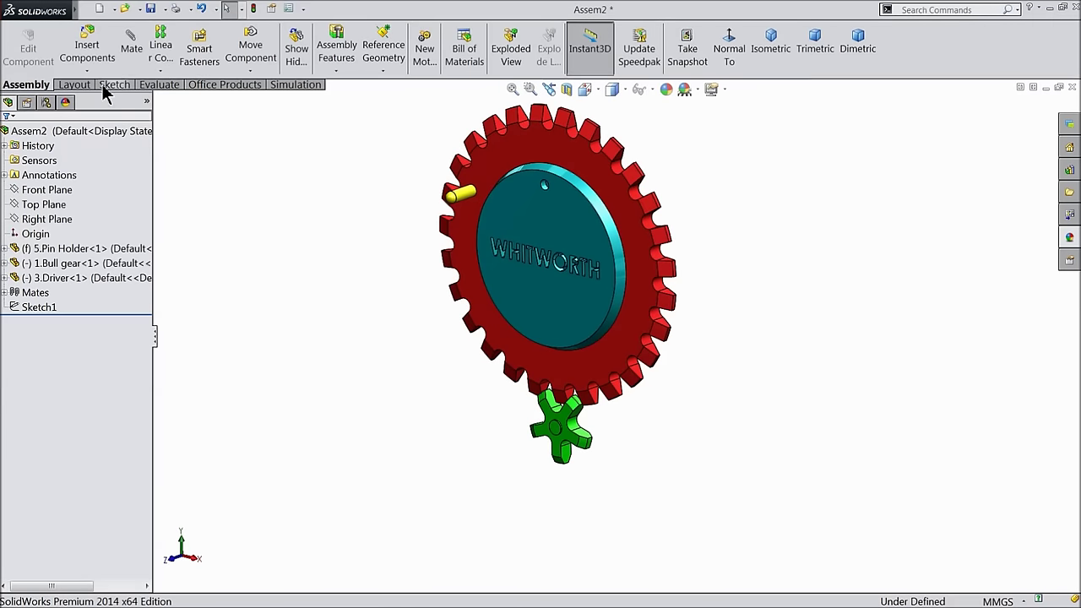
pyautogui.click(729, 54)
pyautogui.scroll(-4, 632, 393)
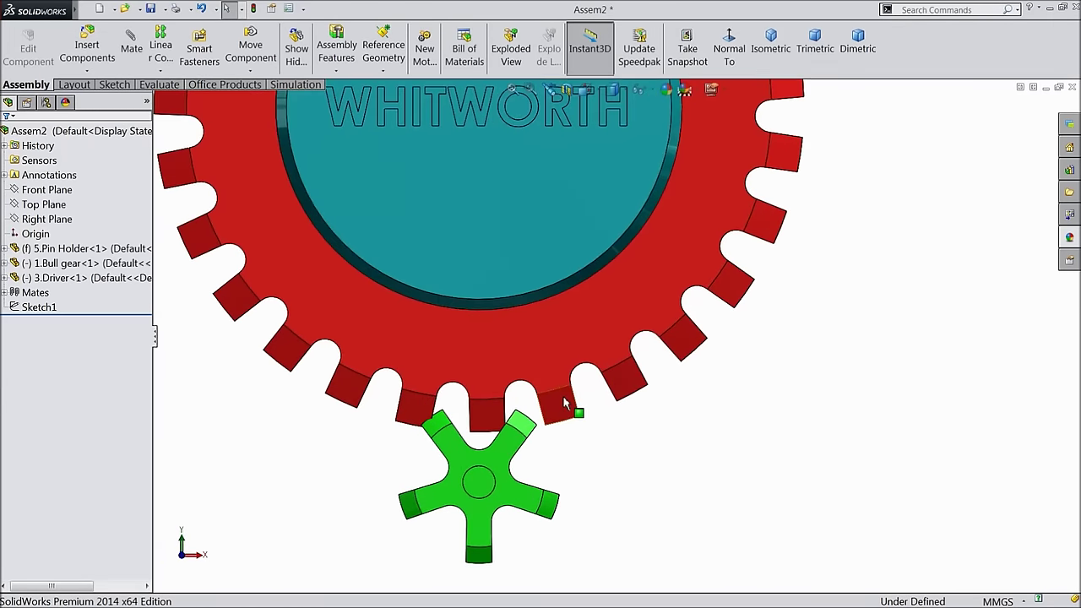
pyautogui.scroll(2, 574, 410)
pyautogui.scroll(-1, 520, 371)
pyautogui.scroll(-1, 521, 371)
pyautogui.click(558, 344)
pyautogui.moveTo(558, 344); pyautogui.dragTo(550, 345)
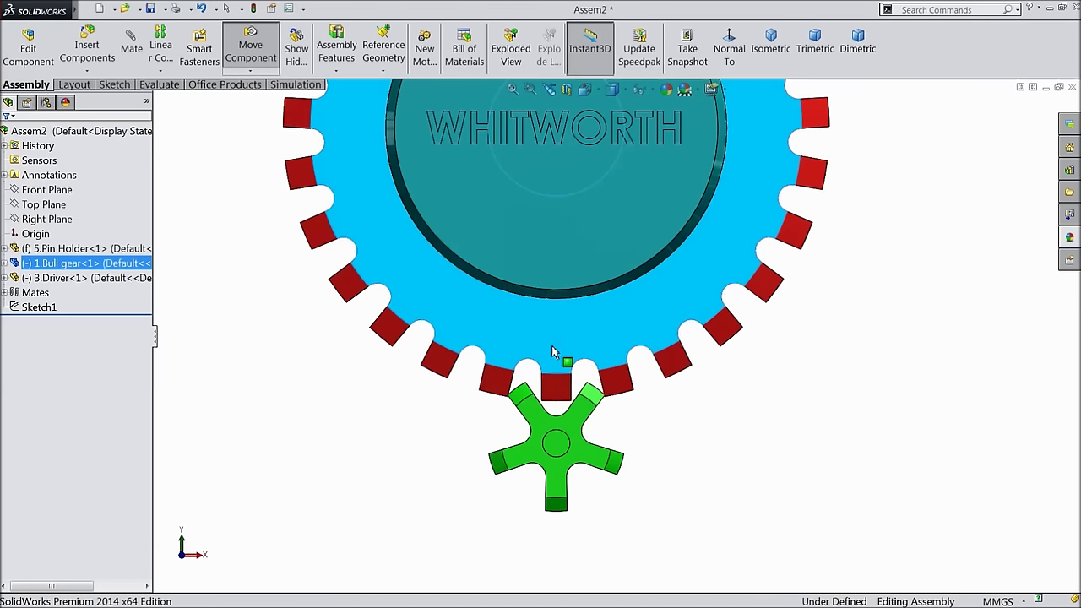
pyautogui.moveTo(550, 346); pyautogui.dragTo(553, 346)
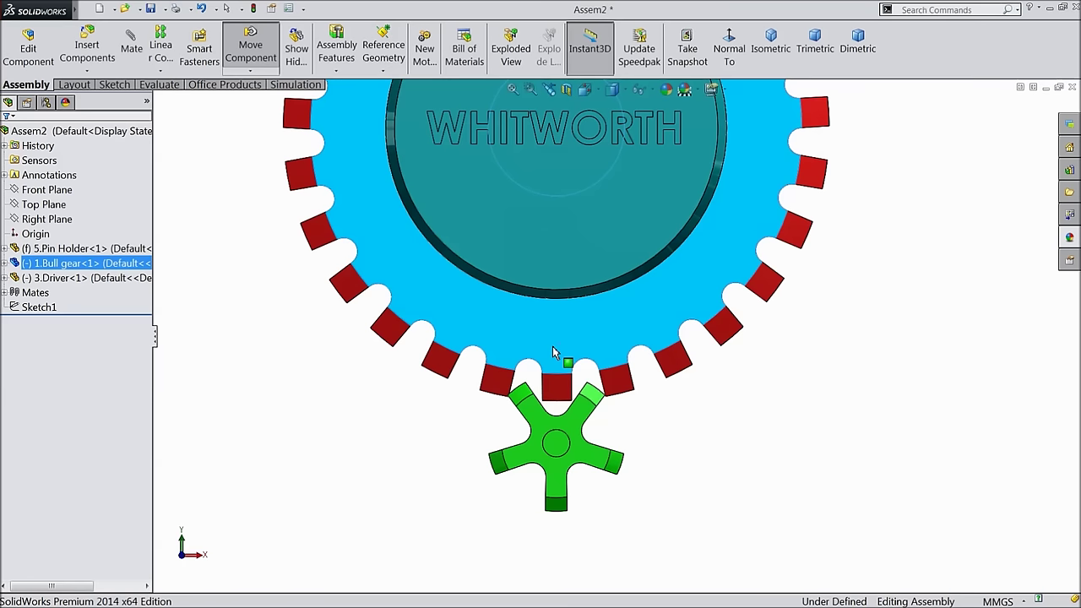
pyautogui.press('Escape')
# - Insert the part 6.Slotted Pin.SLDPRT and place it beside the bull gear on the side of the yellow pin
pyautogui.scroll(-2, 598, 422)
pyautogui.scroll(2, 588, 397)
pyautogui.scroll(5, 589, 392)
pyautogui.moveTo(591, 386); pyautogui.dragTo(714, 299, button='middle')
pyautogui.click(713, 300)
pyautogui.scroll(-4, 646, 293)
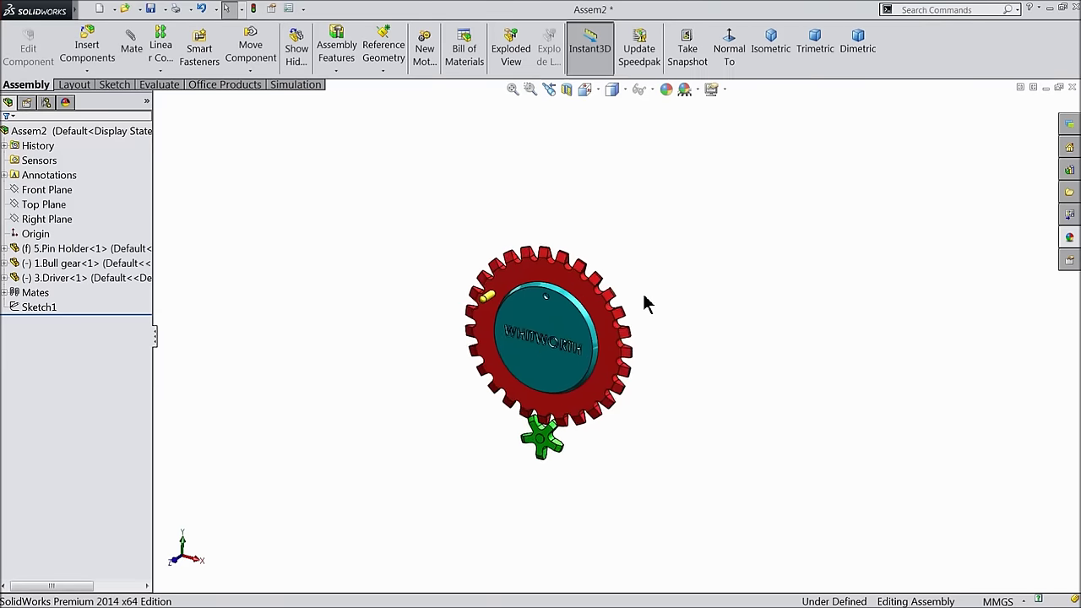
pyautogui.click(87, 49)
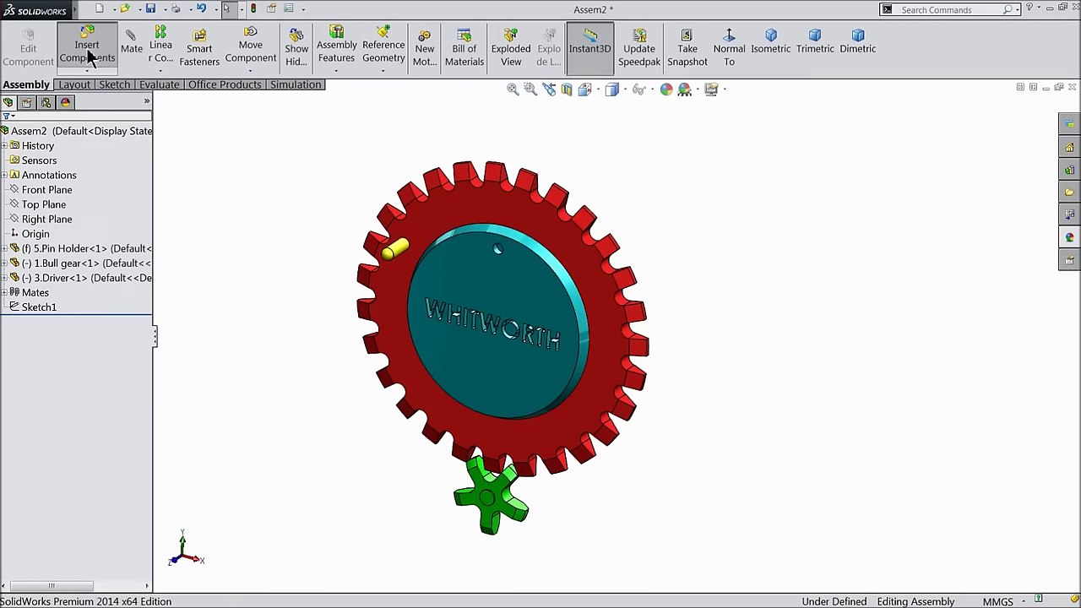
pyautogui.click(64, 400)
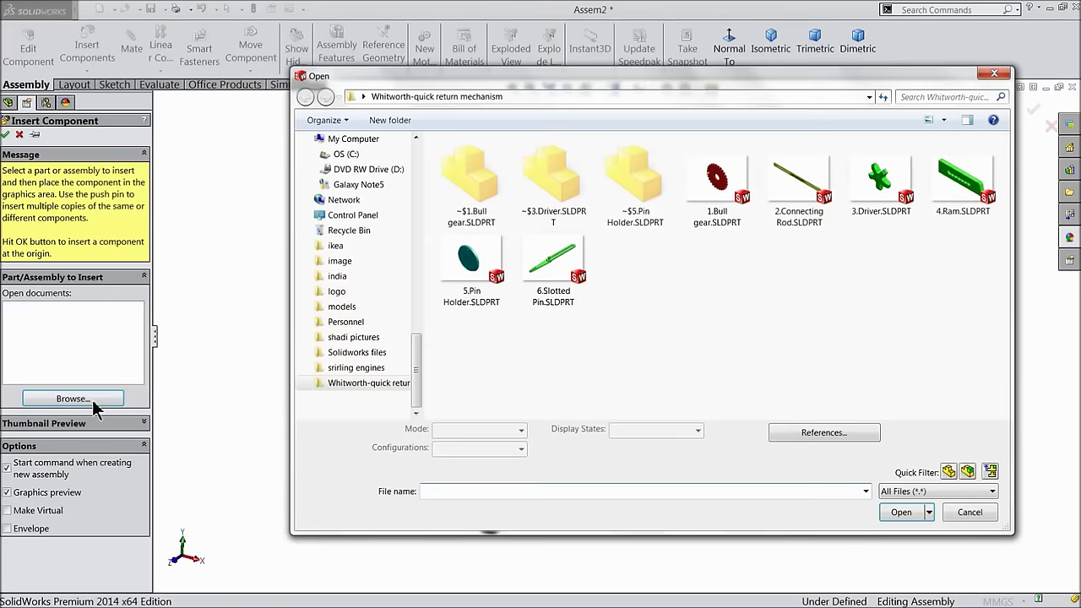
pyautogui.click(570, 295)
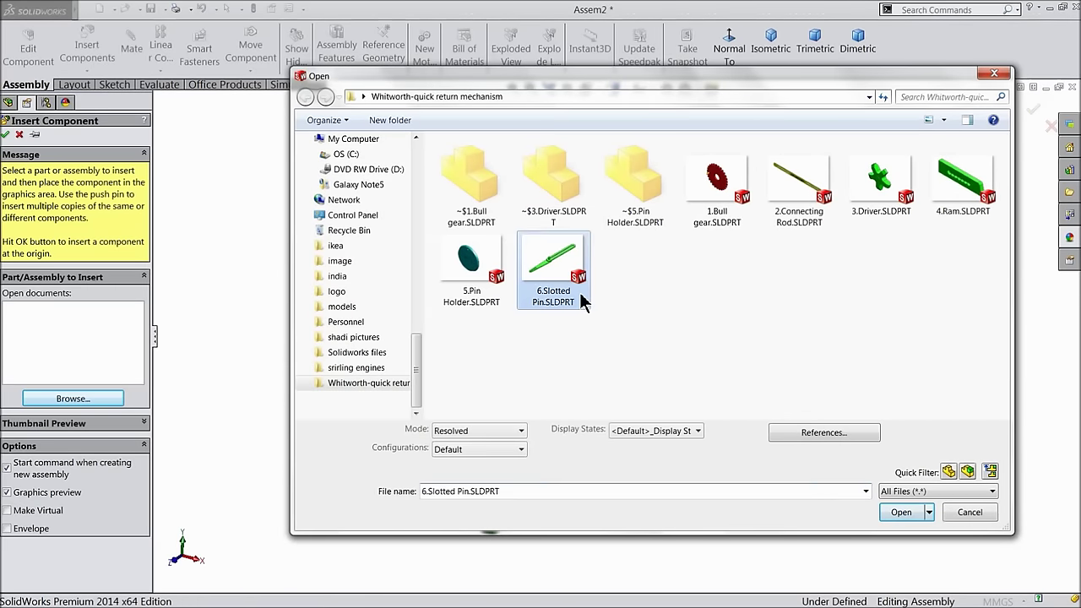
pyautogui.click(898, 513)
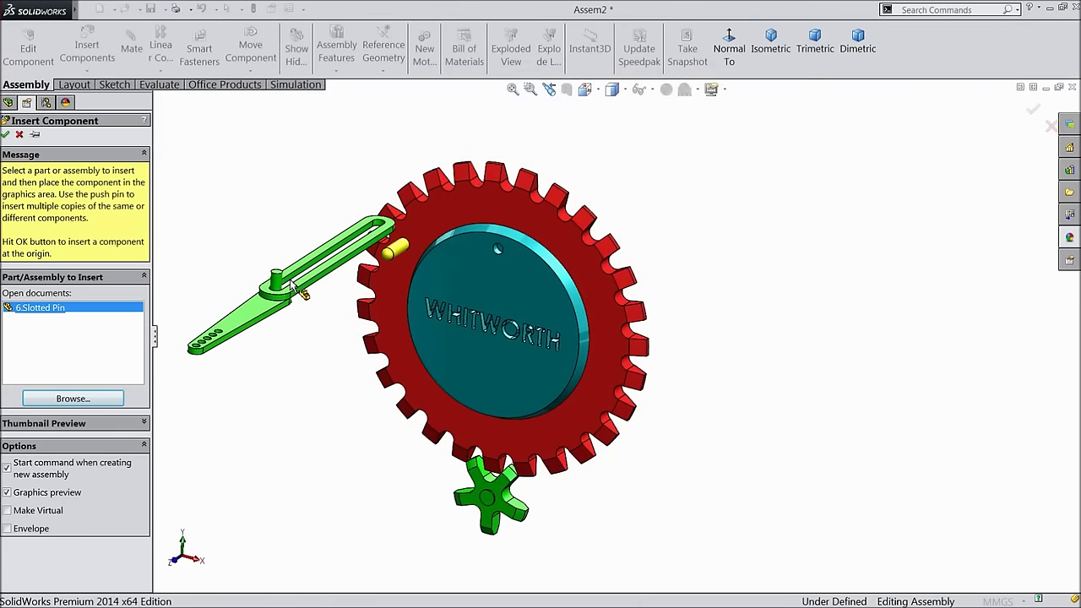
pyautogui.click(309, 305)
# - Rotate the slotted pin component freely until it stands roughly upright with its round shaft pointing towards the bull gear
pyautogui.scroll(-2, 330, 312)
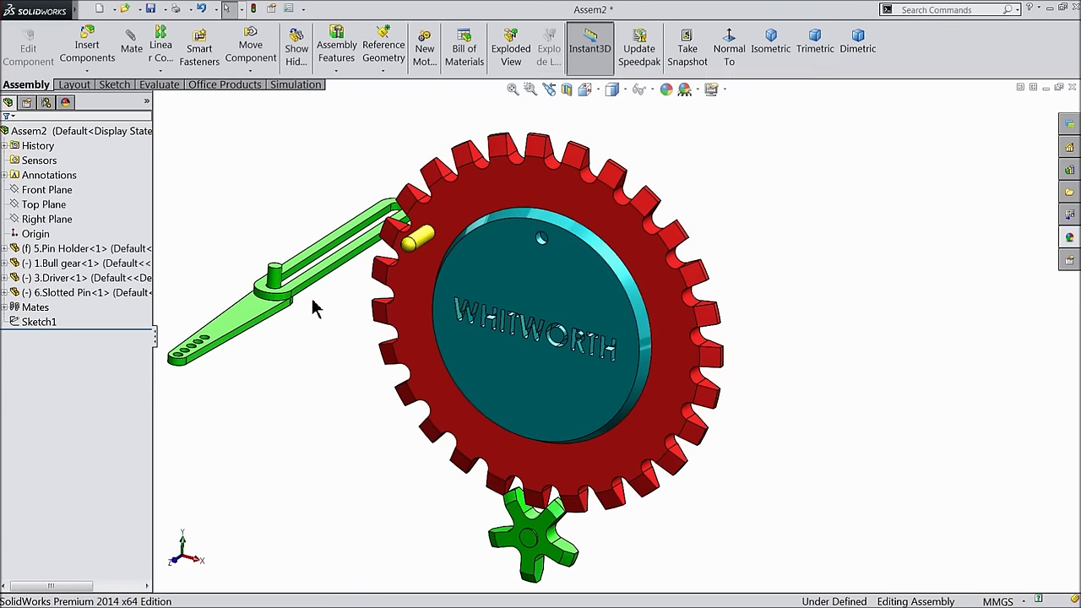
pyautogui.click(250, 71)
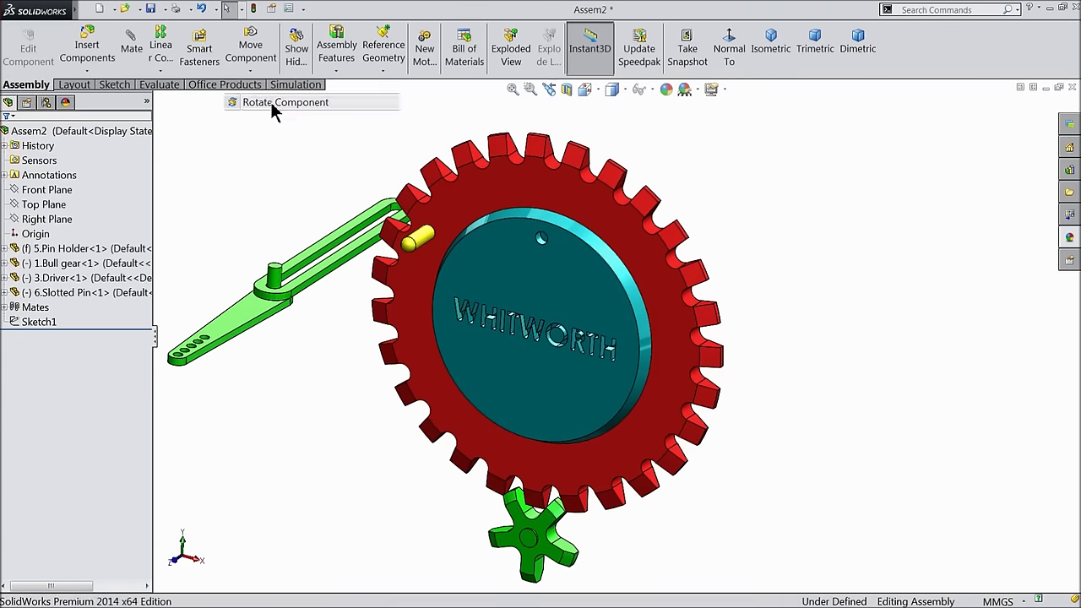
pyautogui.click(271, 101)
pyautogui.moveTo(262, 320); pyautogui.dragTo(366, 203)
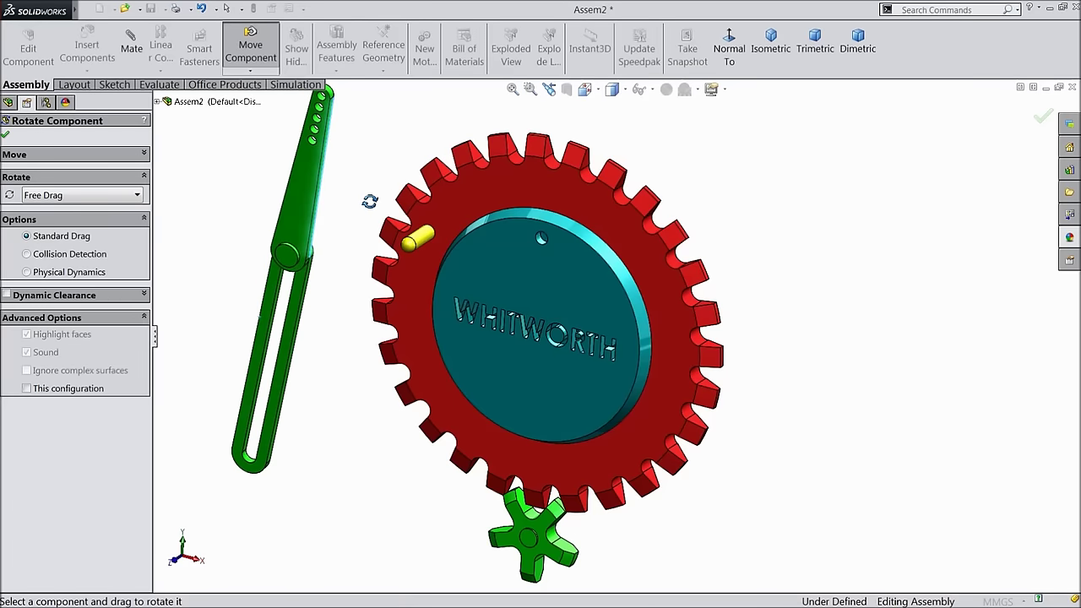
pyautogui.moveTo(366, 203); pyautogui.dragTo(341, 195, button='middle')
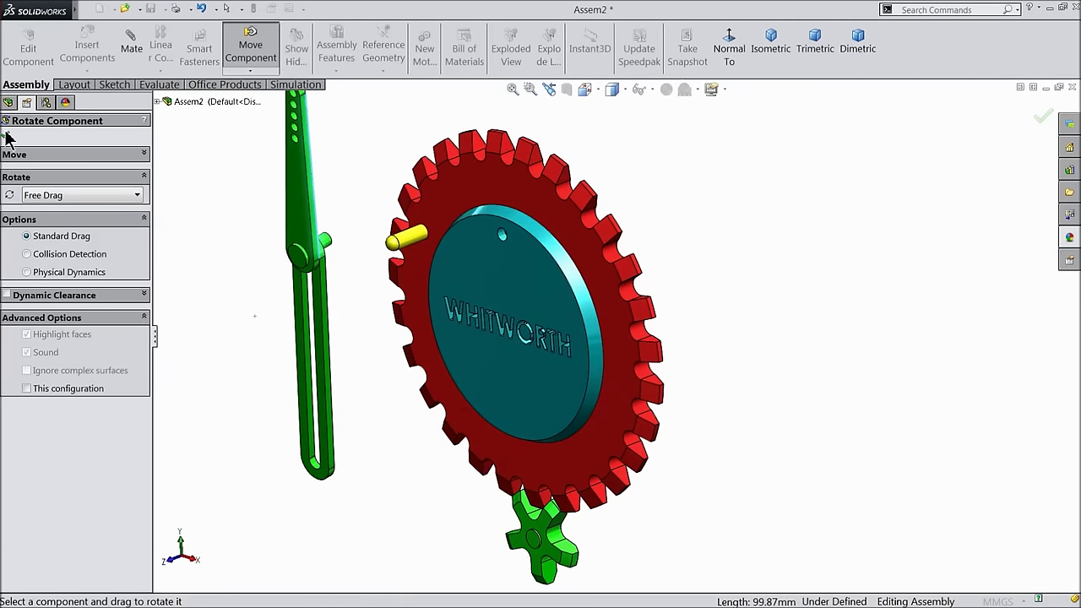
pyautogui.click(7, 138)
# - Add a concentric mate between the slotted pin's round shaft and the small hole in the pin holder
pyautogui.scroll(-3, 194, 159)
pyautogui.click(132, 51)
pyautogui.scroll(-2, 711, 363)
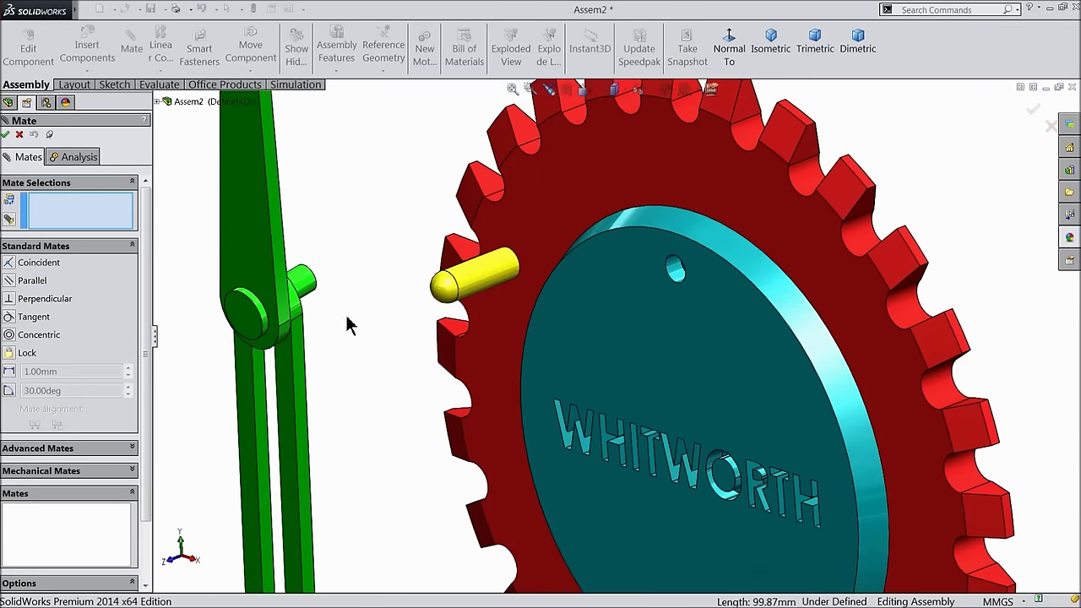
pyautogui.click(311, 285)
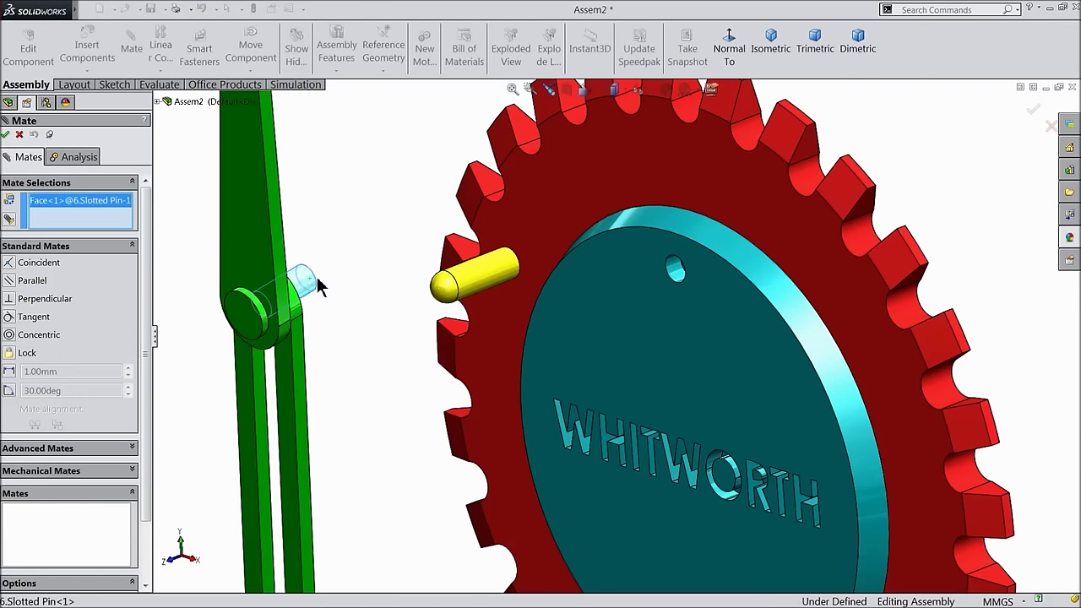
pyautogui.click(675, 270)
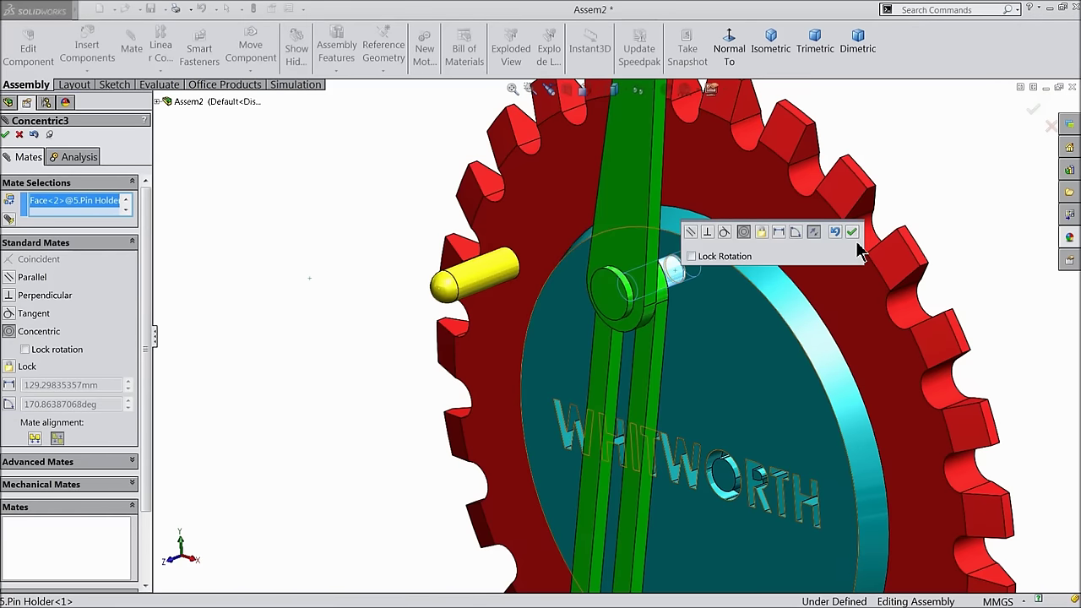
pyautogui.click(855, 237)
# - Add a coincident mate between the inner face of the pin holder's hole and the end face of the slotted pin's shaft
pyautogui.scroll(-6, 616, 307)
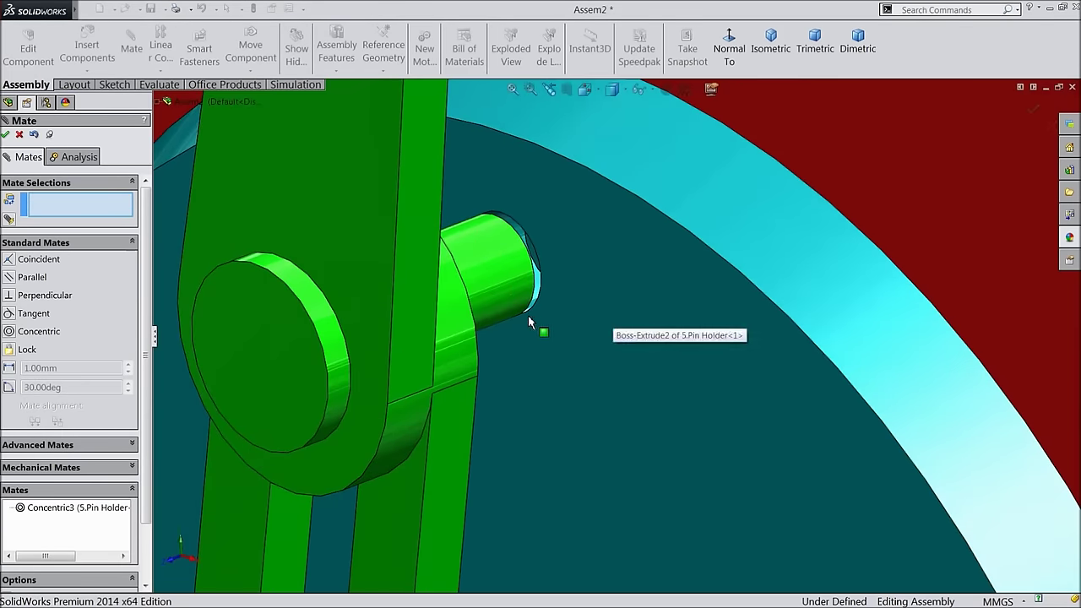
pyautogui.moveTo(479, 306); pyautogui.dragTo(526, 270, button='middle')
pyautogui.click(526, 271)
pyautogui.moveTo(591, 325); pyautogui.dragTo(524, 334, button='middle')
pyautogui.scroll(-4, 541, 321)
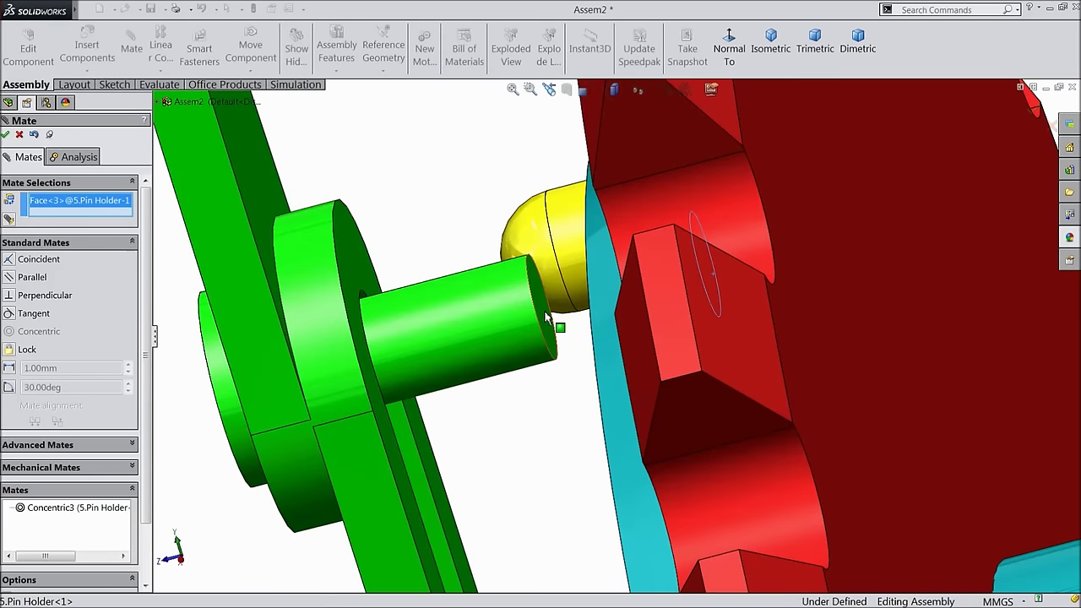
pyautogui.click(544, 311)
pyautogui.moveTo(545, 312); pyautogui.dragTo(651, 358, button='middle')
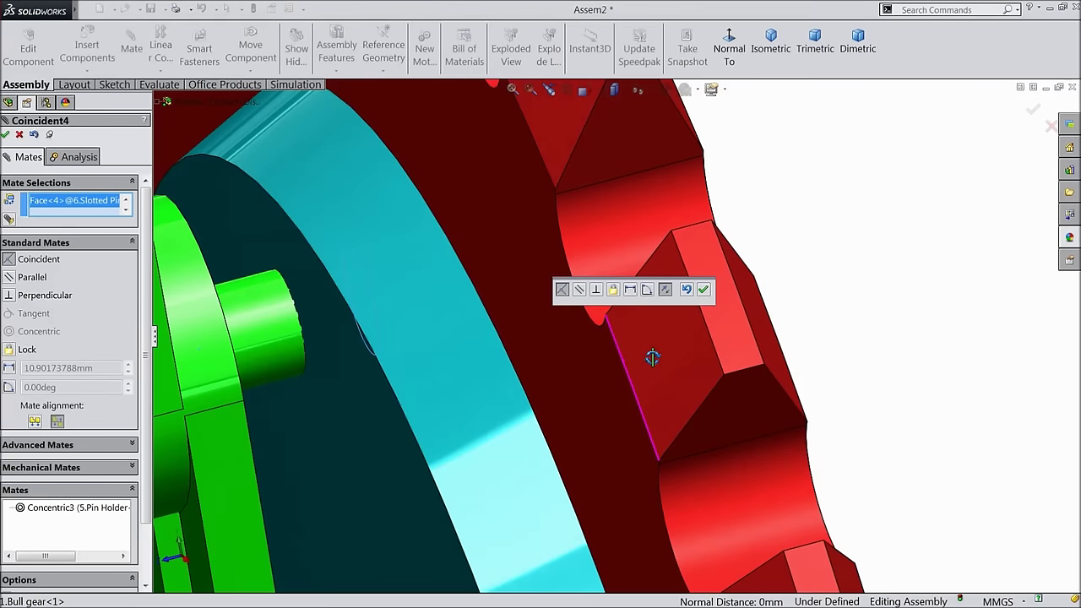
pyautogui.click(704, 287)
pyautogui.moveTo(704, 286); pyautogui.dragTo(745, 378, button='middle')
pyautogui.click(6, 135)
# - Turn the slotted pin and the bull gear so that the gear's yellow pin lies inside the slot
pyautogui.scroll(-3, 512, 357)
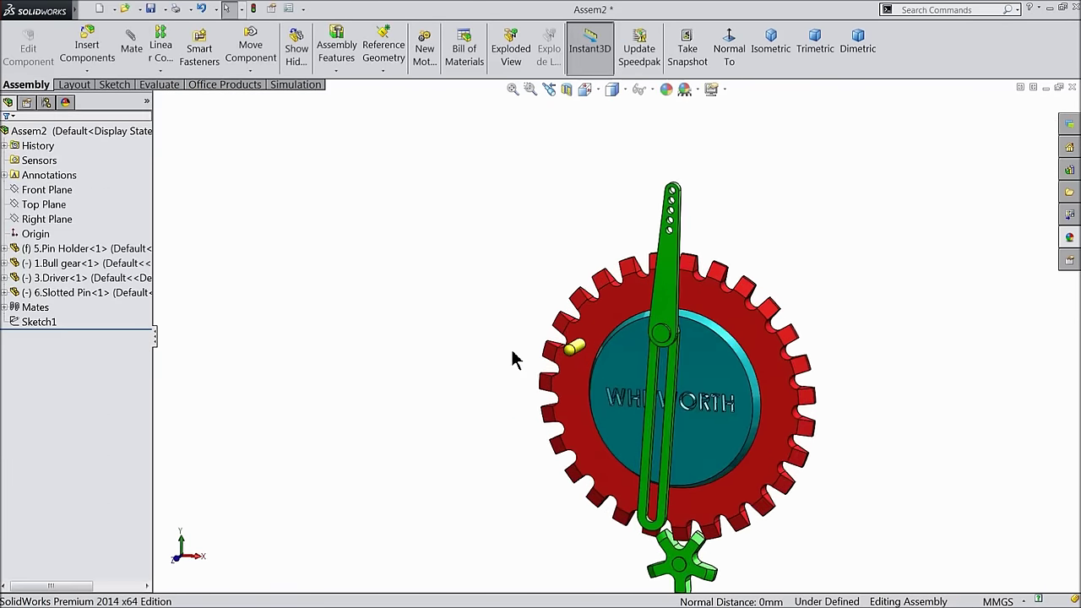
pyautogui.click(612, 328)
pyautogui.moveTo(612, 328); pyautogui.dragTo(581, 399)
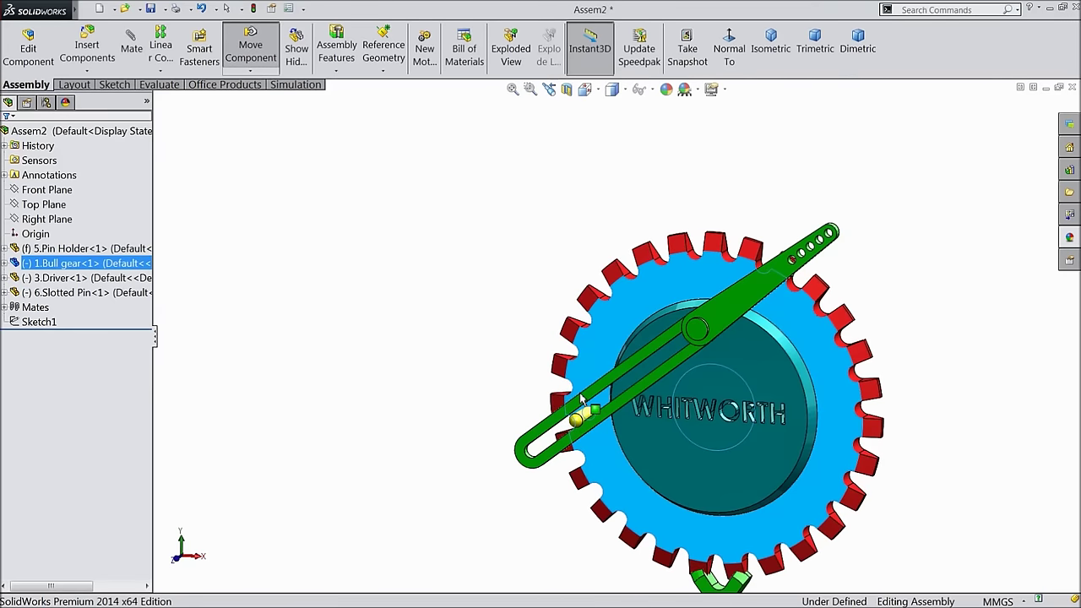
pyautogui.press('Escape')
pyautogui.scroll(3, 688, 393)
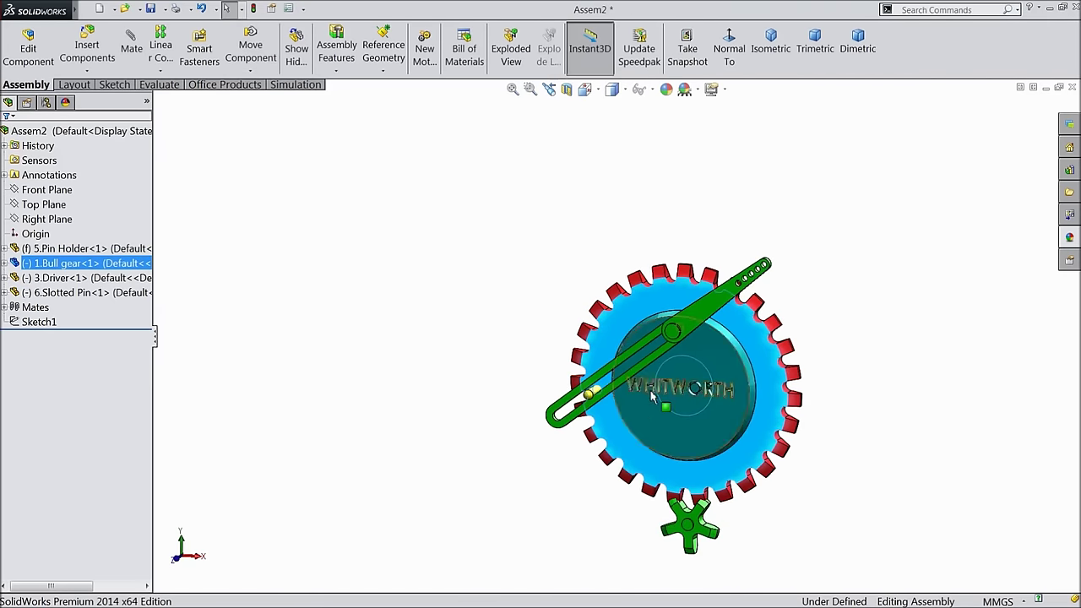
pyautogui.scroll(-1, 688, 393)
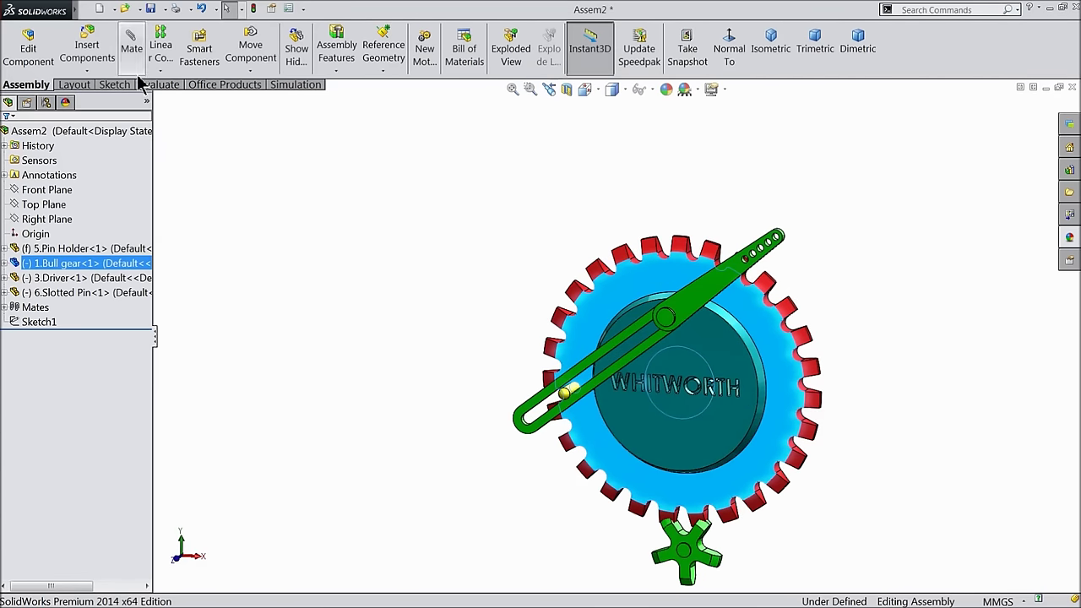
pyautogui.click(282, 191)
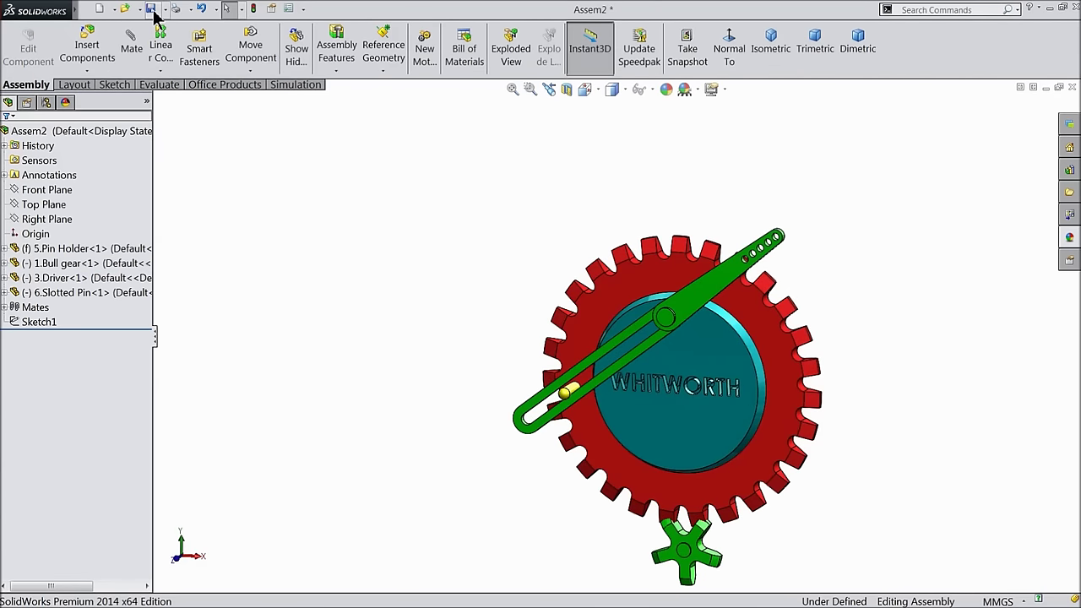
# - Insert the 2.Connecting Rod and 4.Ram parts together and place them in free space beside the bull gear
pyautogui.click(87, 52)
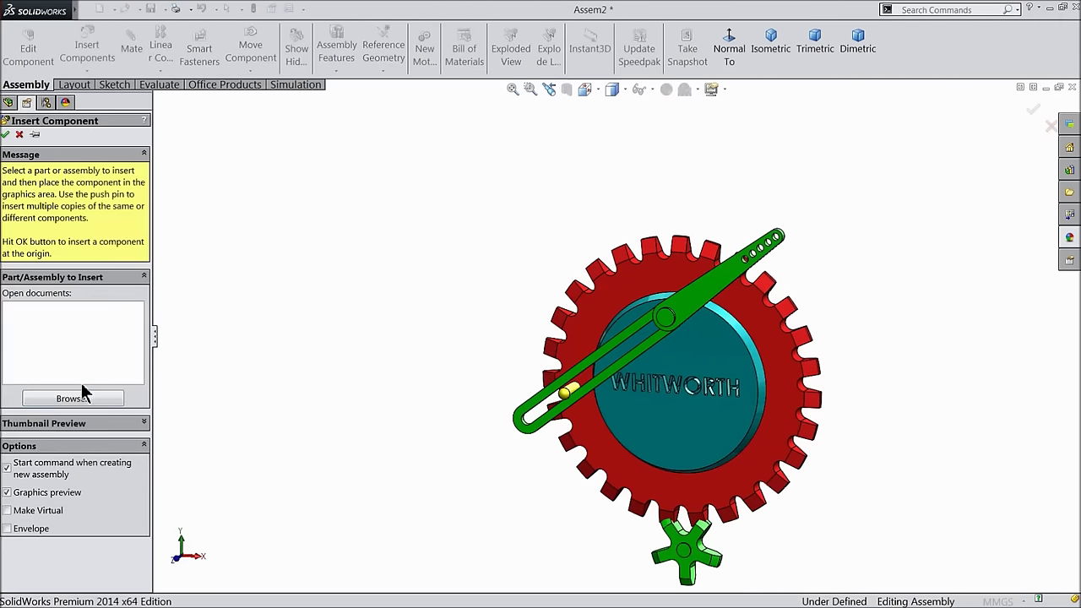
pyautogui.click(73, 399)
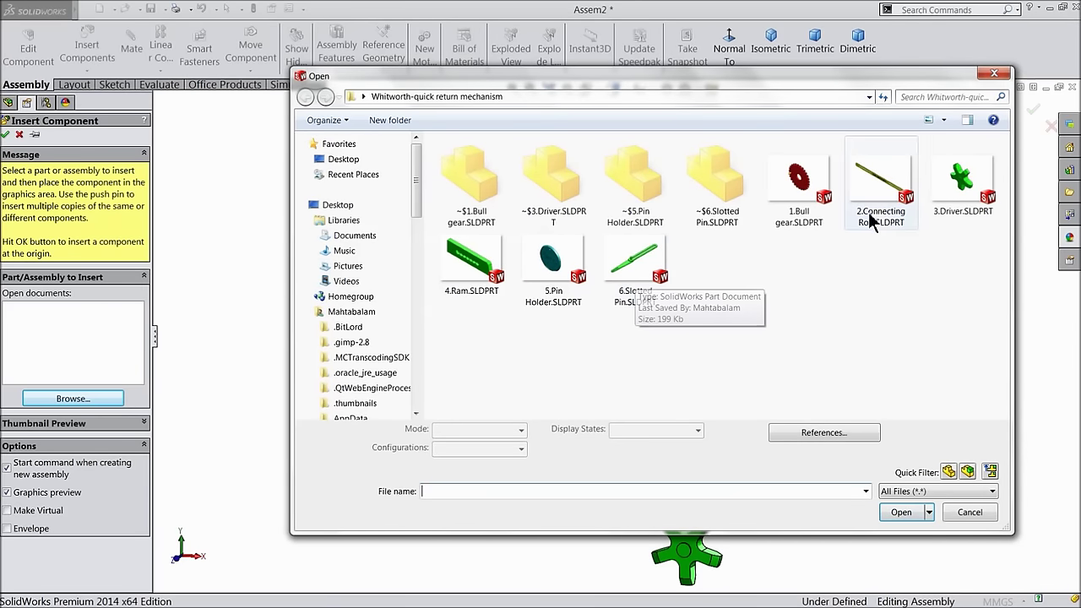
pyautogui.click(895, 231)
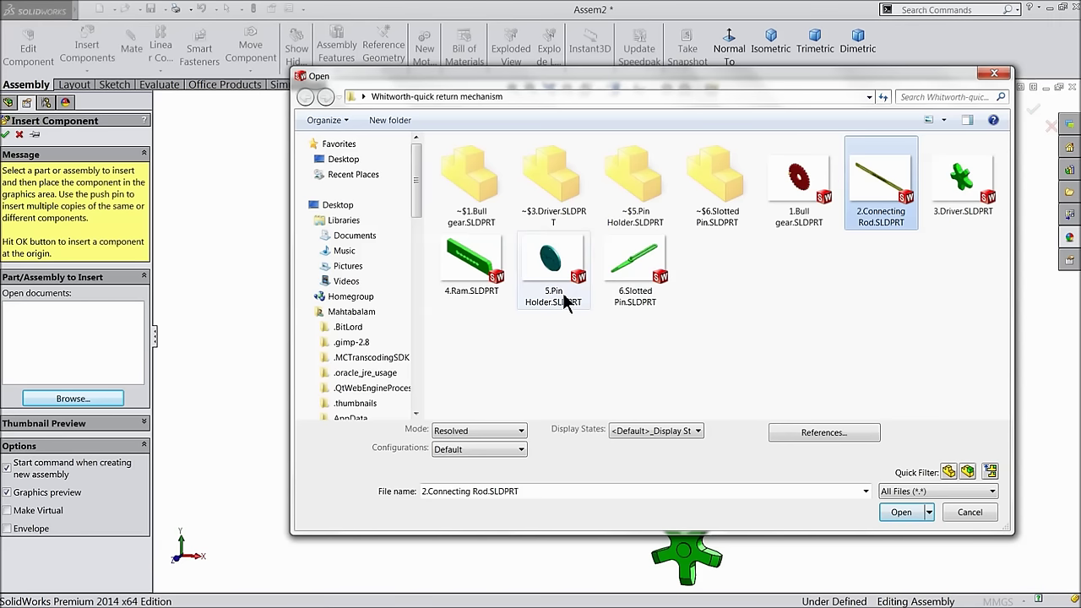
pyautogui.keyDown('ctrl'); pyautogui.click(488, 290); pyautogui.keyUp('ctrl')
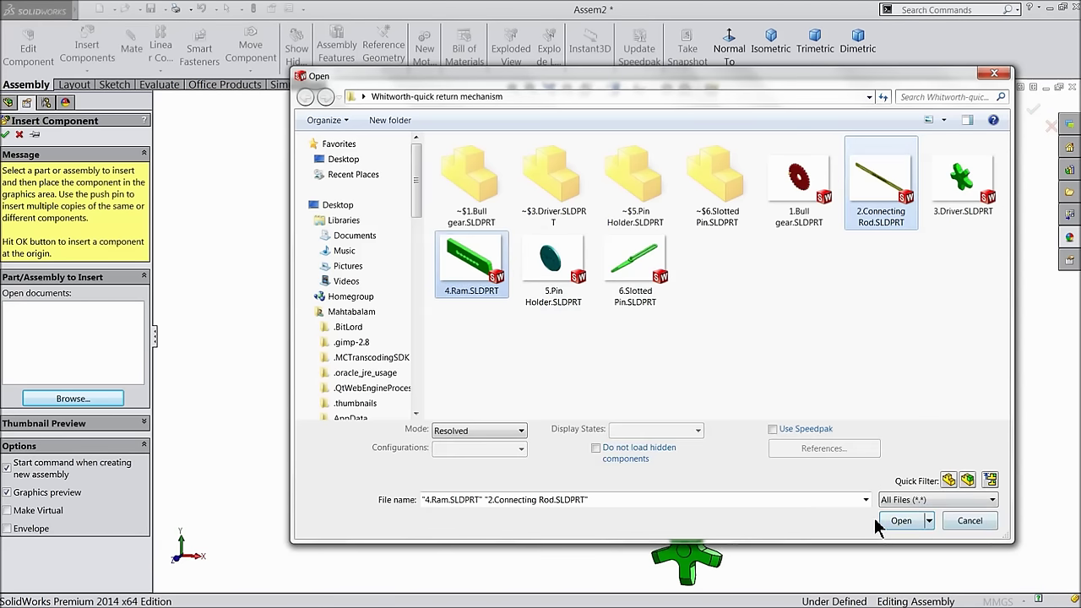
pyautogui.click(879, 523)
pyautogui.click(830, 310)
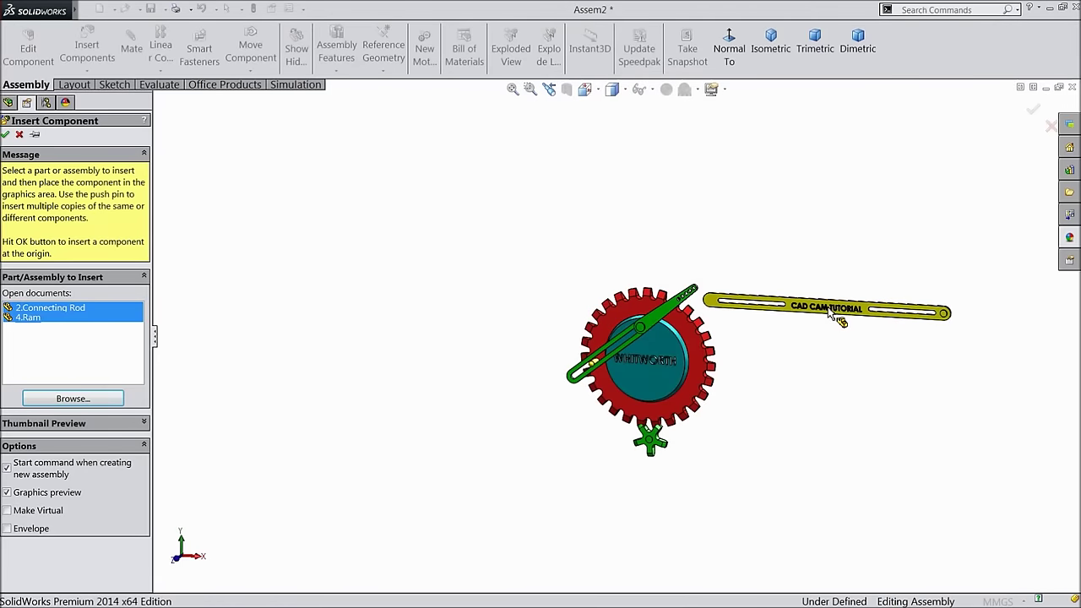
pyautogui.click(895, 336)
pyautogui.scroll(3, 894, 336)
pyautogui.scroll(2, 557, 291)
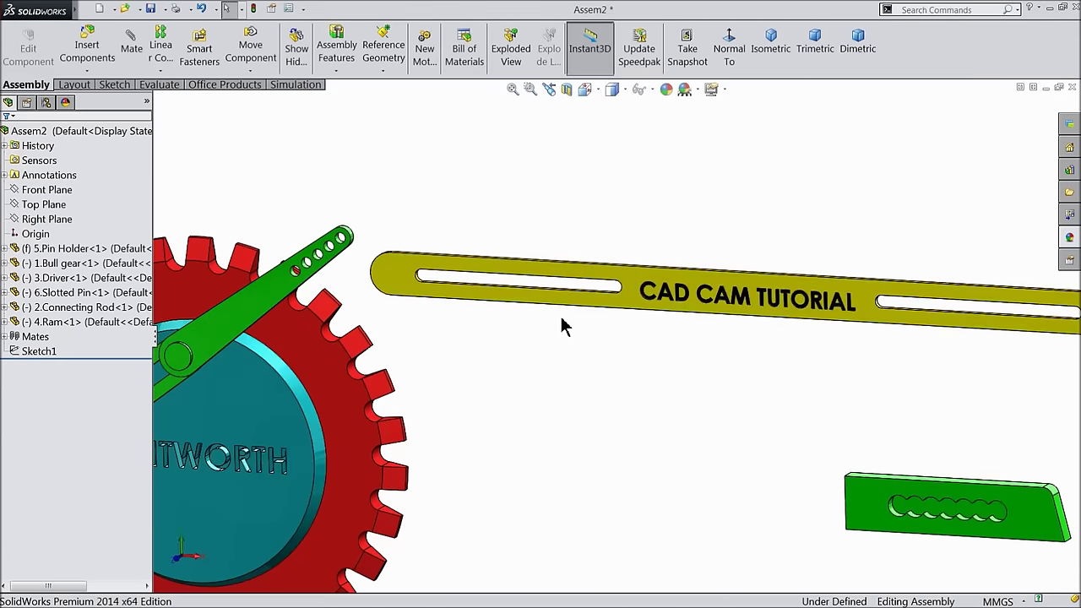
# - Move the connecting rod in front of the slotted pin so that its end lies near the row of holes
pyautogui.scroll(-3, 564, 326)
pyautogui.moveTo(562, 316); pyautogui.dragTo(477, 333, button='middle')
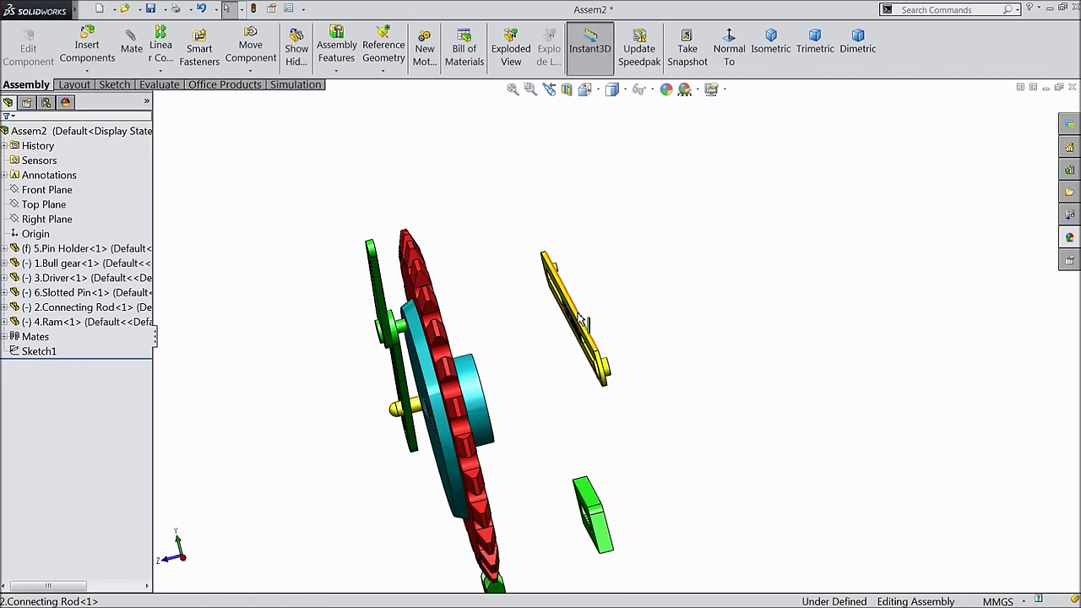
pyautogui.moveTo(577, 314); pyautogui.dragTo(375, 308)
pyautogui.scroll(5, 502, 316)
pyautogui.hotkey('ctrl', '8')
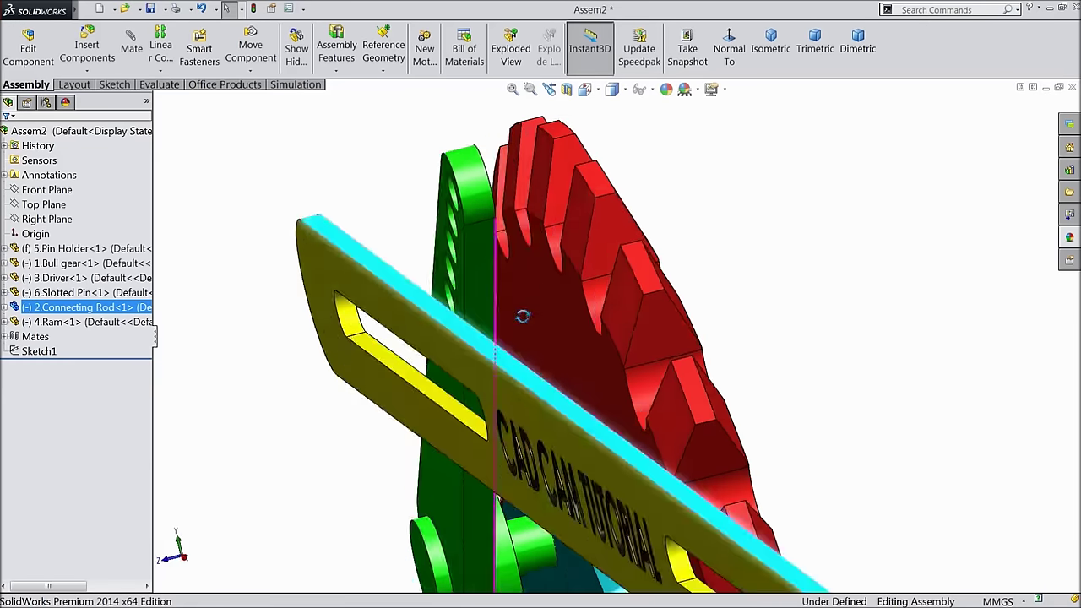
pyautogui.scroll(-8, 583, 287)
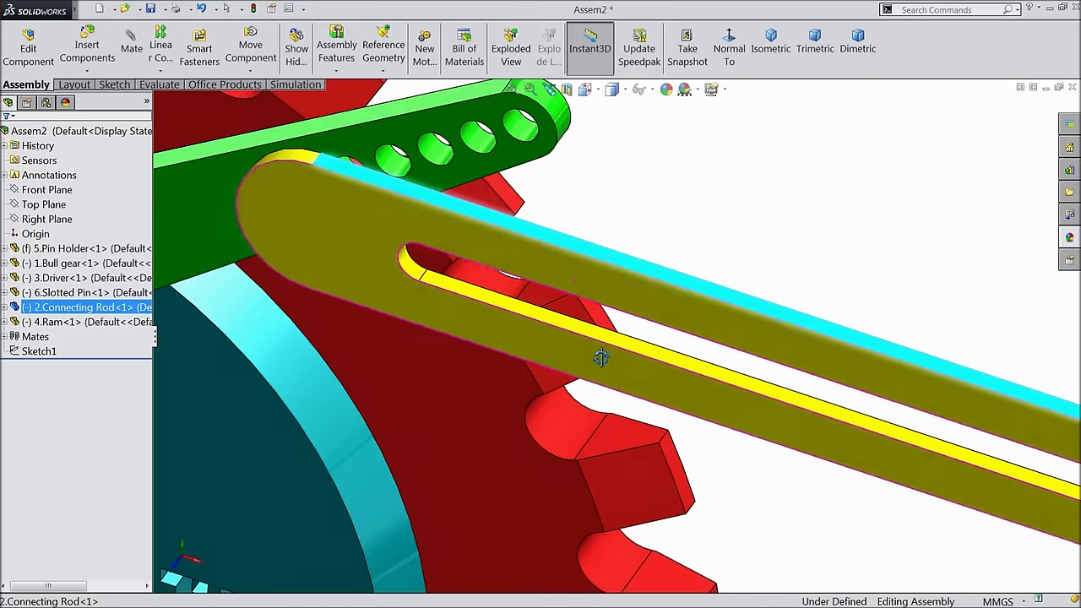
pyautogui.scroll(-2, 595, 272)
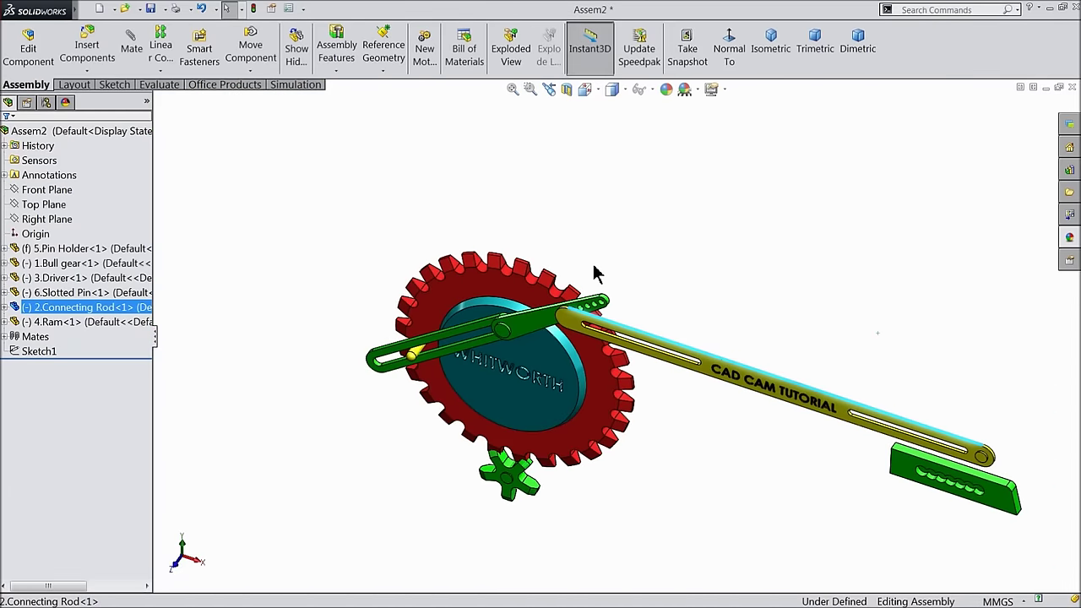
pyautogui.scroll(4, 970, 434)
pyautogui.scroll(-3, 844, 447)
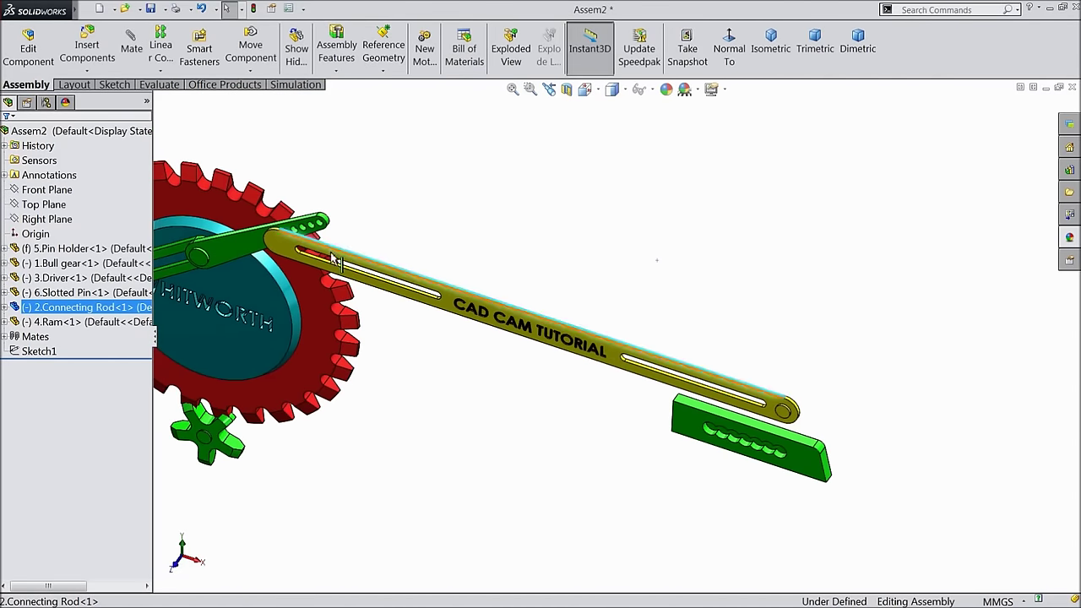
pyautogui.scroll(8, 333, 260)
pyautogui.click(478, 130)
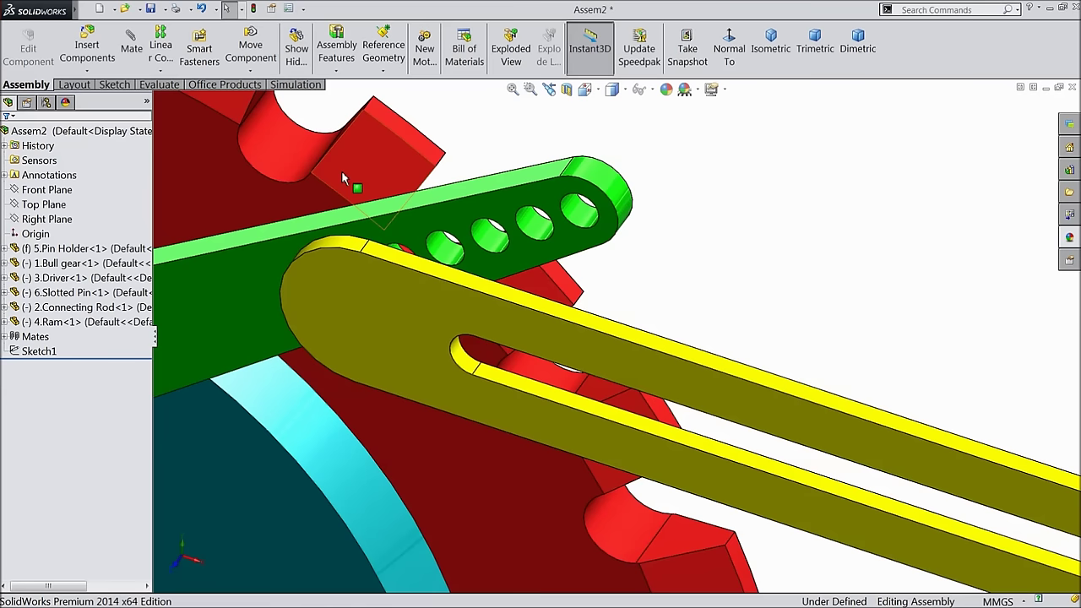
# - Add a concentric mate between the middle hole of the slotted pin's row and the round boss on the connecting rod's near end
pyautogui.click(131, 40)
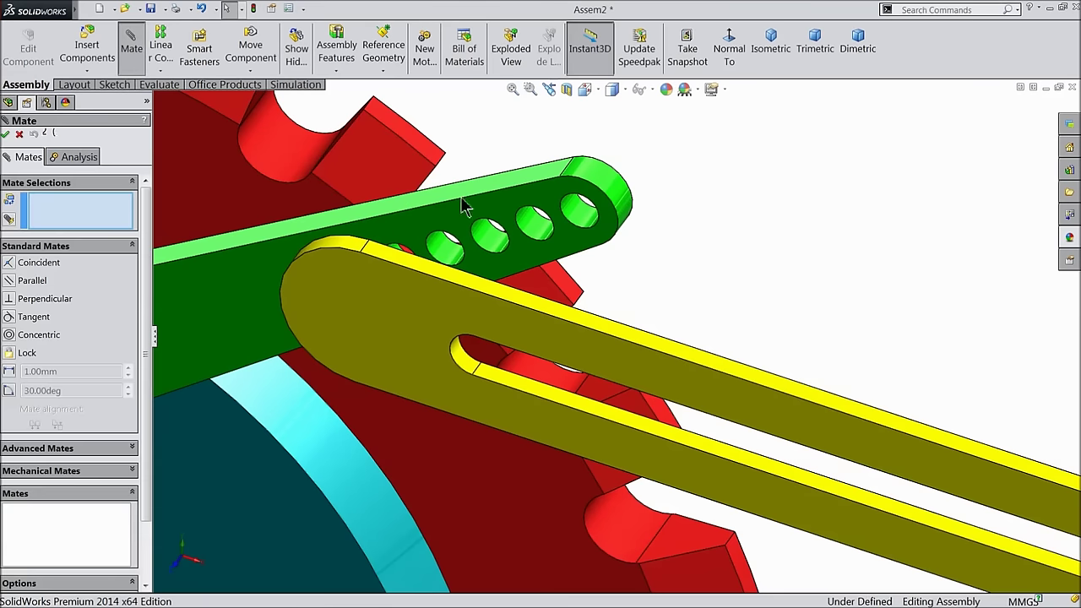
pyautogui.click(487, 245)
pyautogui.scroll(-2, 484, 251)
pyautogui.moveTo(485, 271); pyautogui.dragTo(386, 297, button='middle')
pyautogui.click(386, 297)
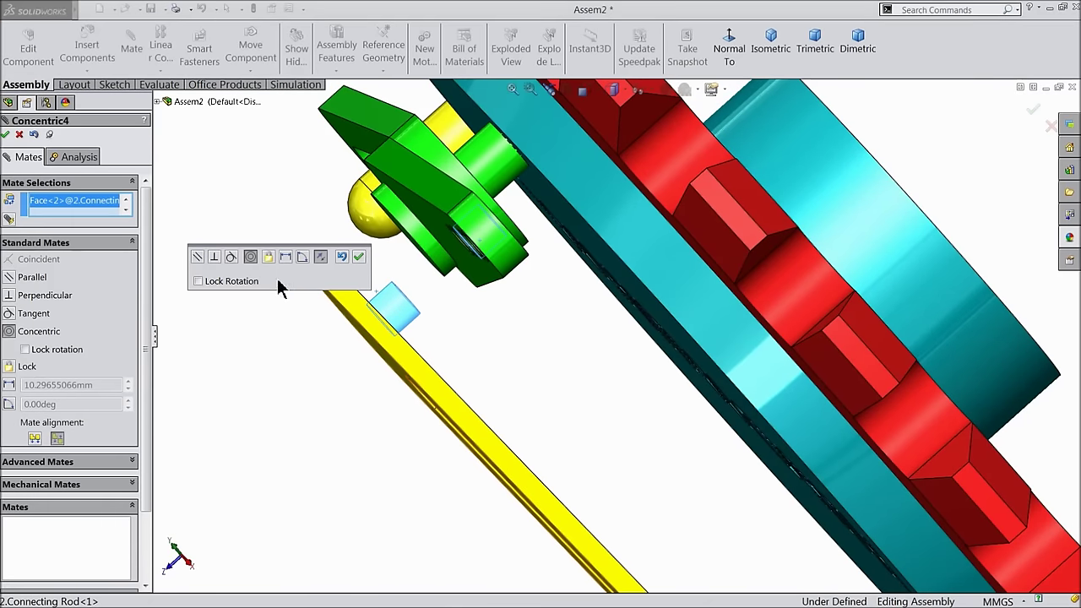
pyautogui.click(359, 257)
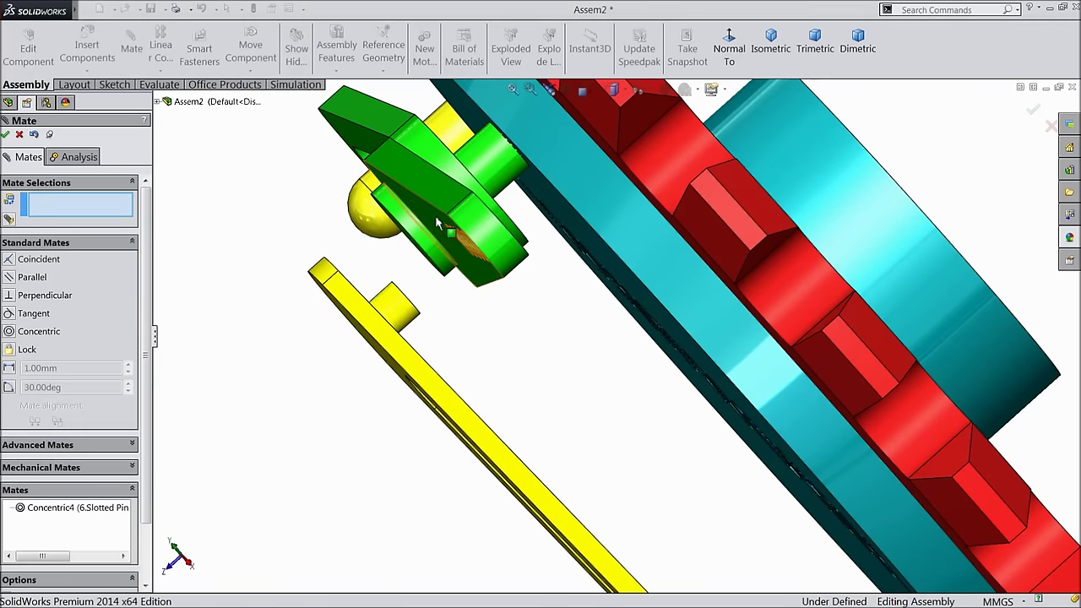
# - Add a coincident mate between the slotted pin's front face and the connecting rod's back face
pyautogui.click(438, 224)
pyautogui.moveTo(436, 309); pyautogui.dragTo(410, 314, button='middle')
pyautogui.click(385, 364)
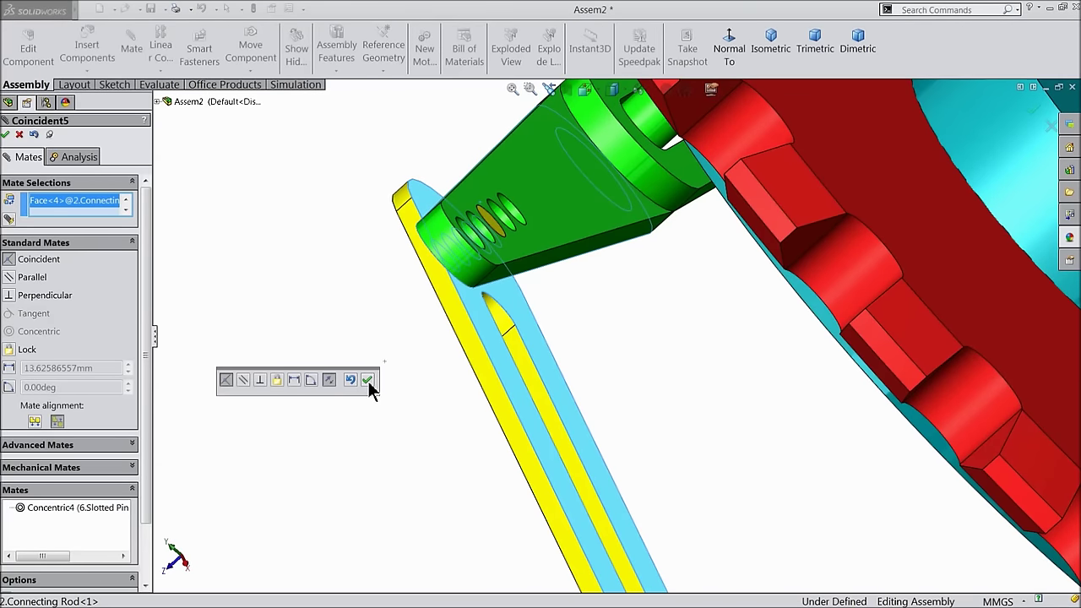
pyautogui.click(369, 384)
# - Swing the connecting rod down about the slotted pin until its free end lies below the ram
pyautogui.moveTo(369, 384); pyautogui.dragTo(697, 231, button='middle')
pyautogui.scroll(-5, 641, 395)
pyautogui.moveTo(642, 395); pyautogui.dragTo(798, 283, button='middle')
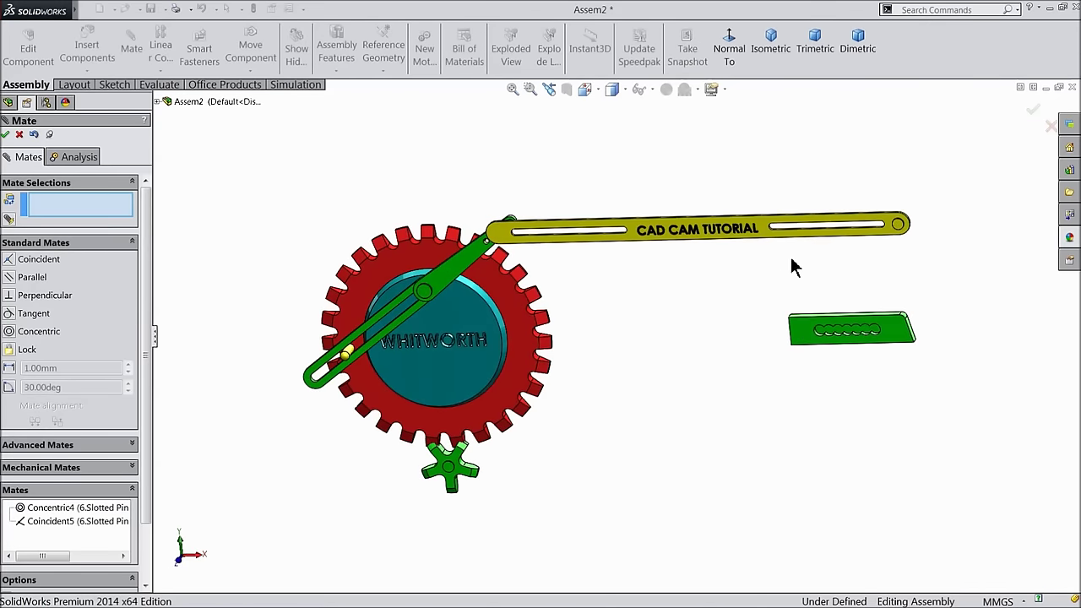
pyautogui.moveTo(776, 236); pyautogui.dragTo(928, 365)
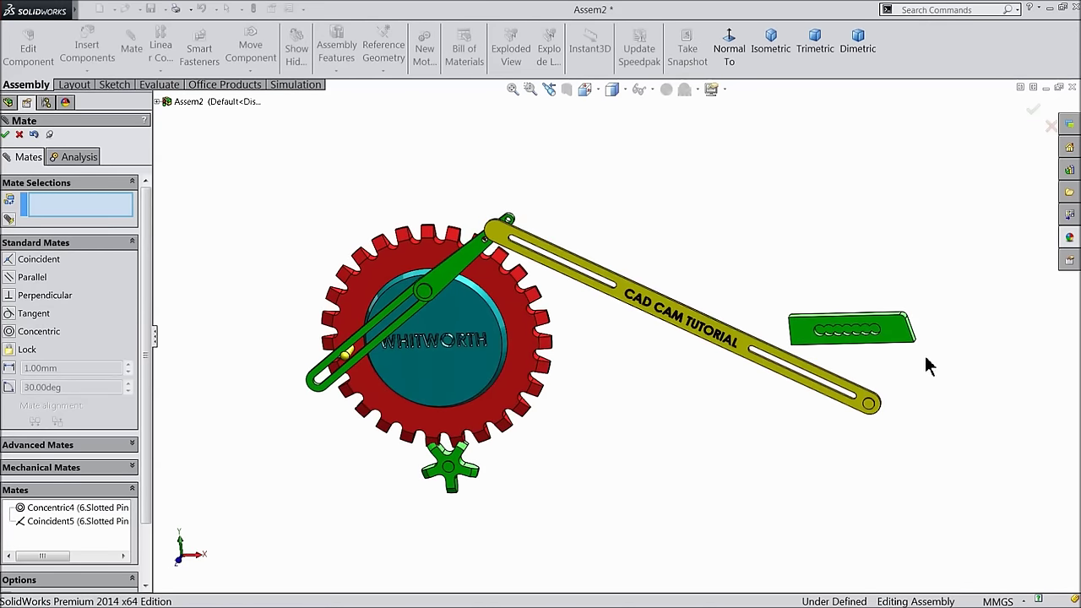
# - Add a concentric mate between the middle arc of the ram's scalloped slot and the round boss at the connecting rod's free end
pyautogui.scroll(-5, 929, 365)
pyautogui.click(568, 287)
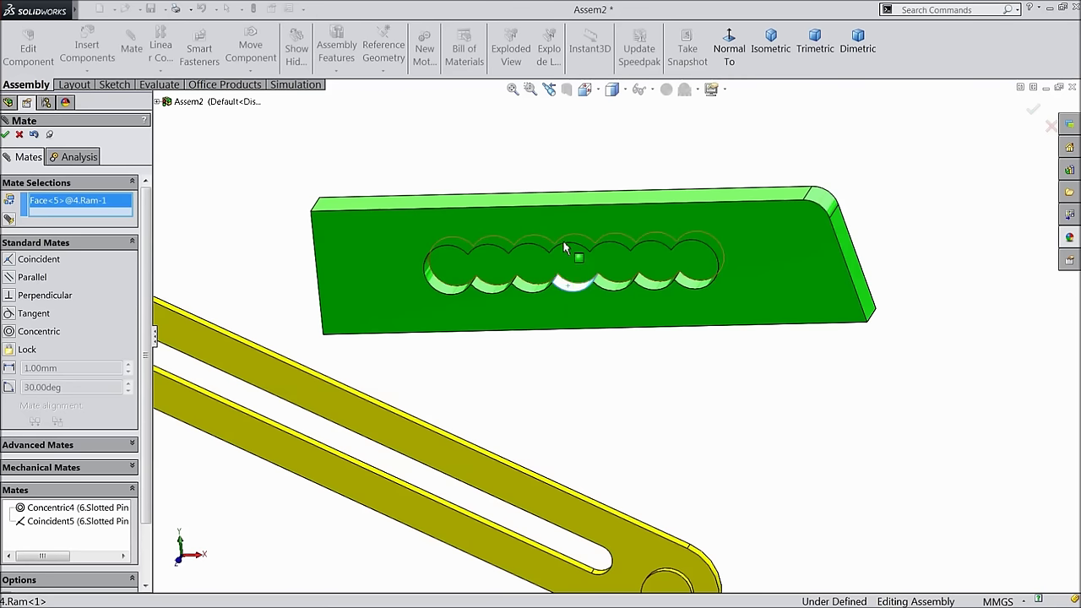
pyautogui.scroll(6, 603, 343)
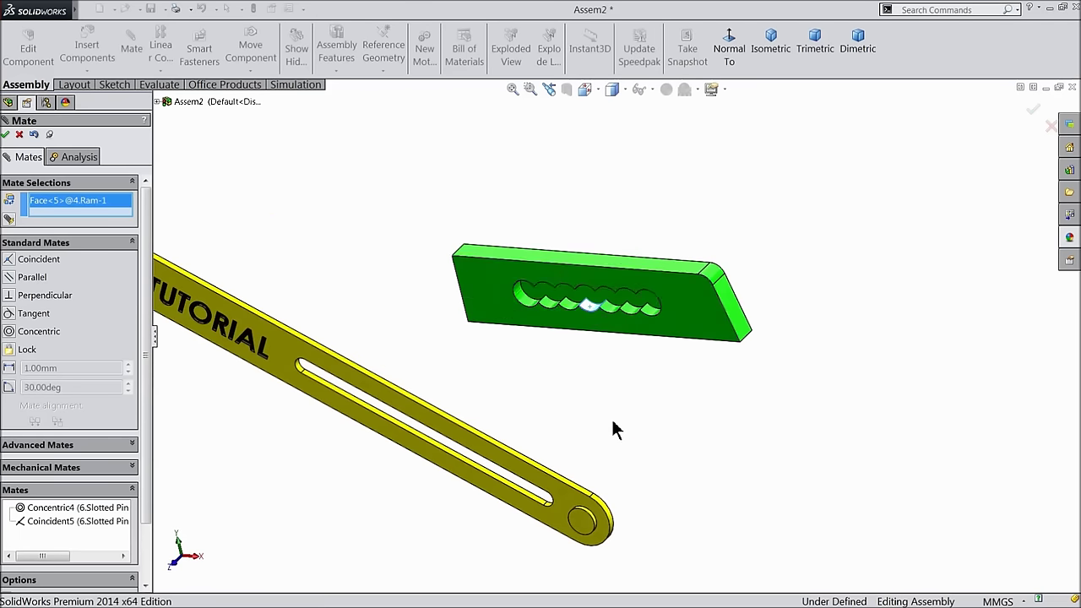
pyautogui.moveTo(615, 429); pyautogui.dragTo(577, 451, button='middle')
pyautogui.scroll(-6, 515, 448)
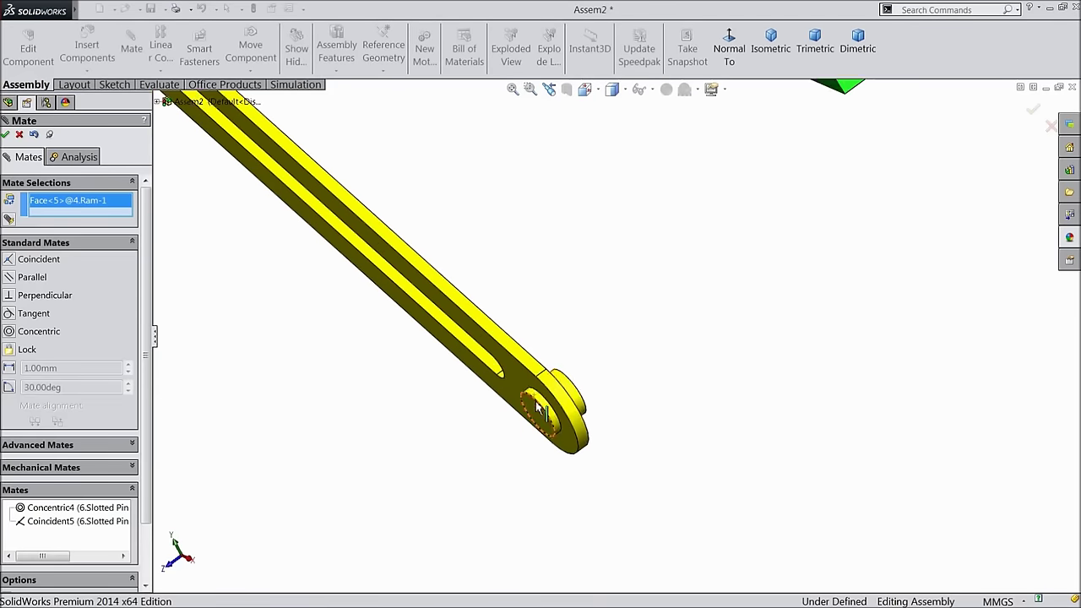
pyautogui.click(577, 393)
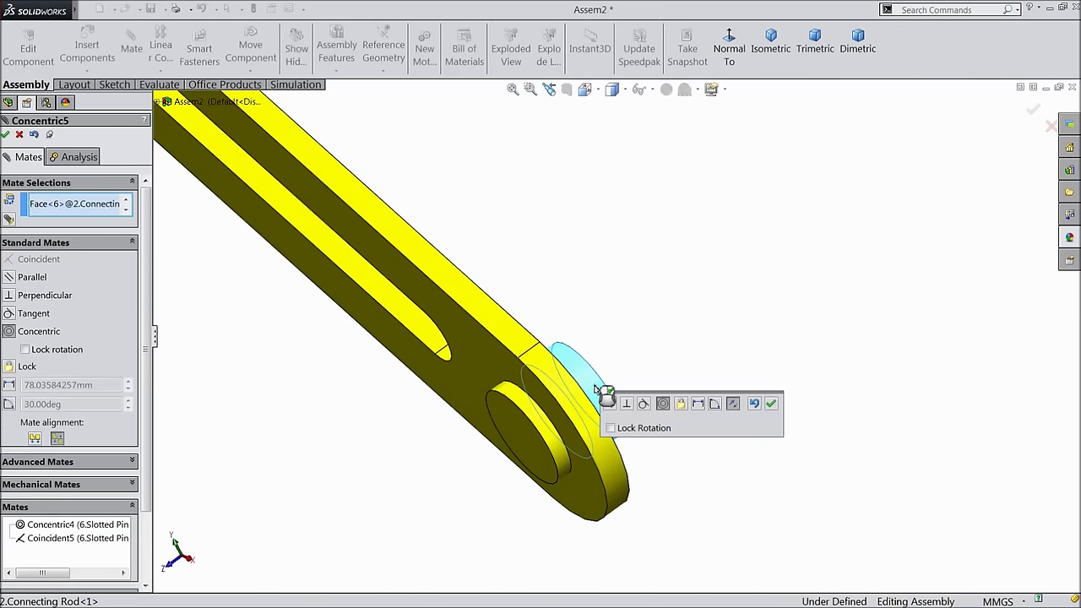
pyautogui.scroll(4, 726, 342)
pyautogui.scroll(-2, 740, 297)
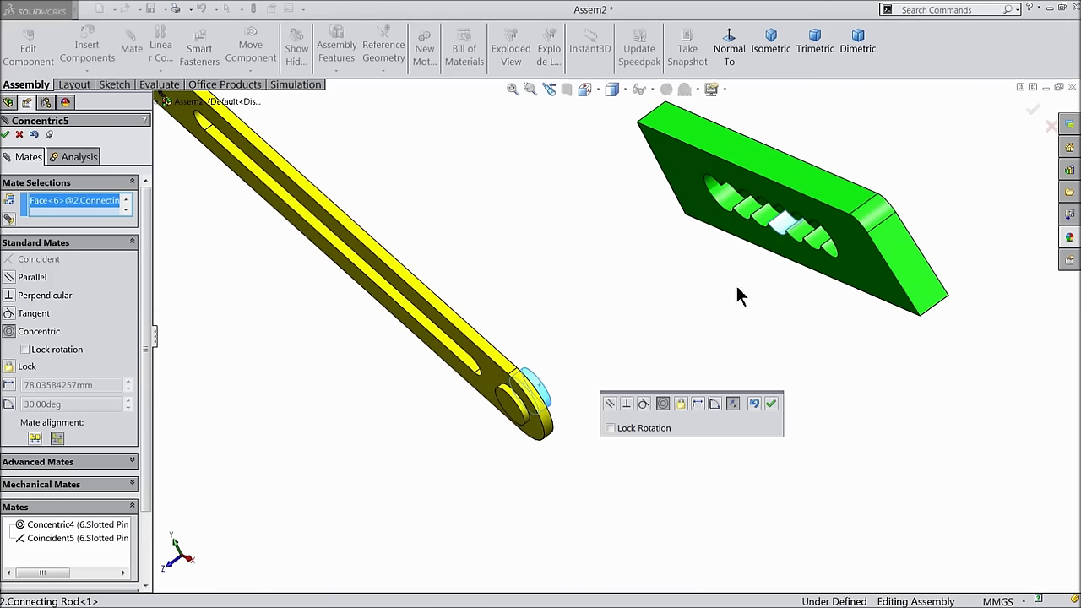
pyautogui.click(770, 404)
# - Add a coincident mate between the ram's front face and the connecting rod's back face, and finish mating
pyautogui.scroll(-2, 676, 335)
pyautogui.click(683, 163)
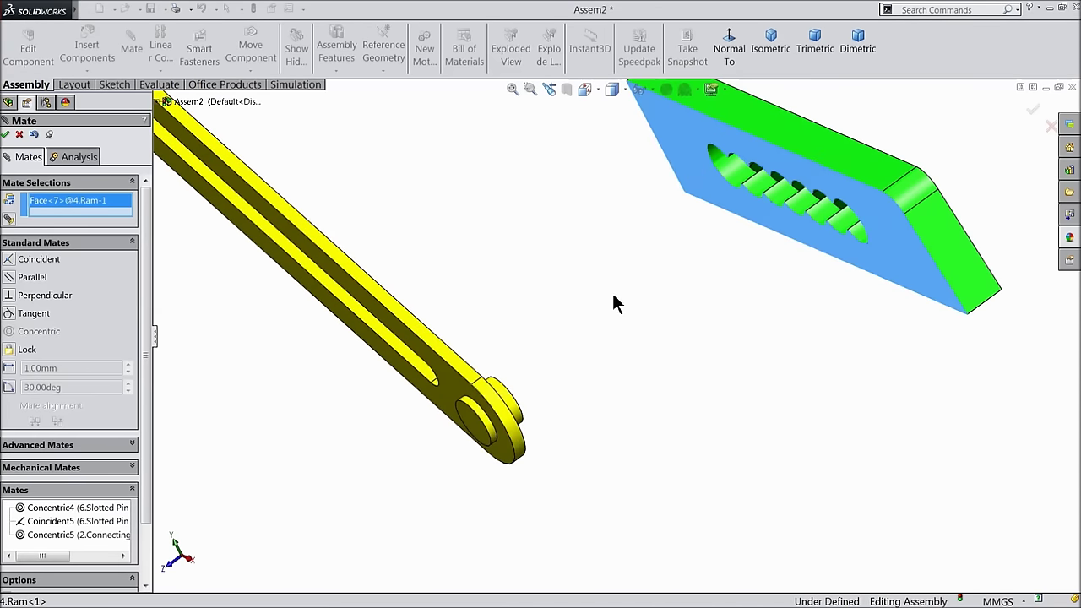
pyautogui.scroll(2, 599, 321)
pyautogui.moveTo(586, 340); pyautogui.dragTo(397, 430, button='middle')
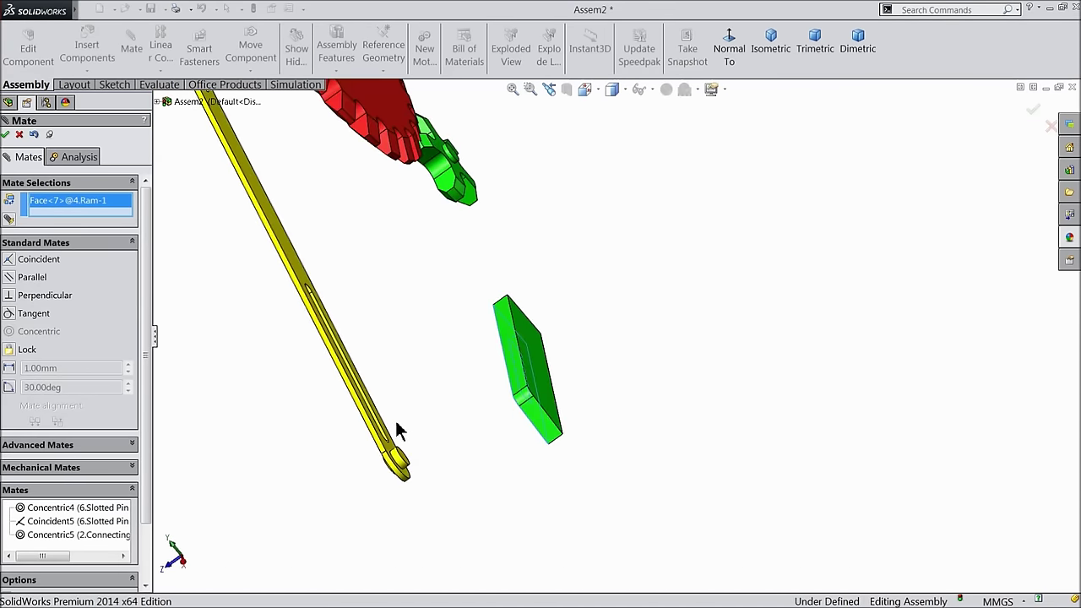
pyautogui.scroll(-4, 406, 435)
pyautogui.click(422, 454)
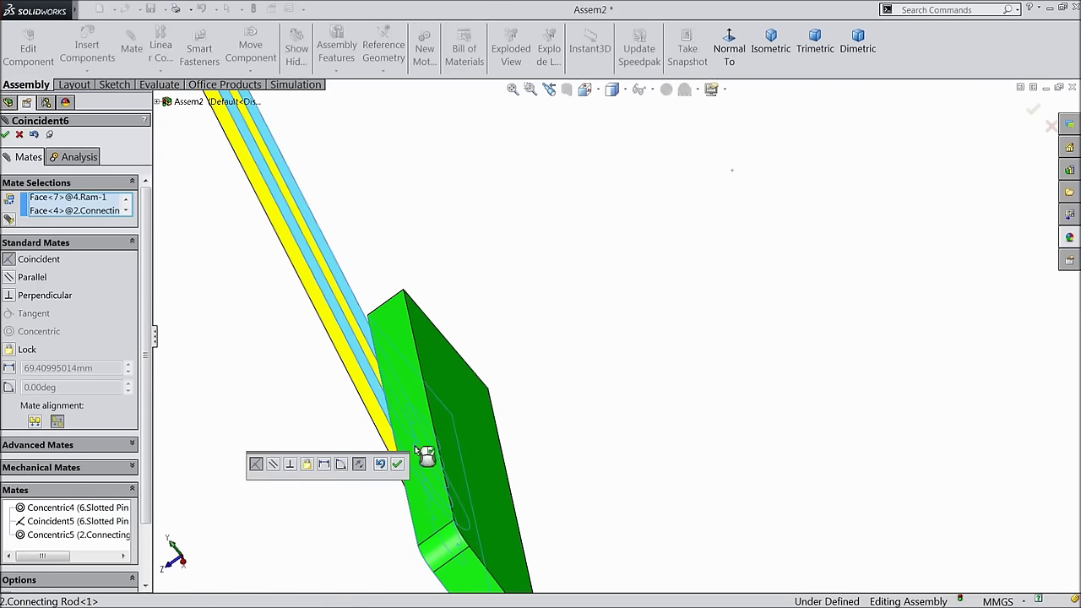
pyautogui.click(426, 456)
pyautogui.click(399, 466)
pyautogui.scroll(3, 616, 390)
pyautogui.moveTo(615, 390)
pyautogui.mouseDown(button='middle')
pyautogui.moveTo(656, 349)
pyautogui.moveTo(765, 150)
pyautogui.moveTo(740, 236)
pyautogui.moveTo(752, 251)
pyautogui.moveTo(728, 290)
pyautogui.moveTo(747, 289)
pyautogui.mouseUp(button='middle')
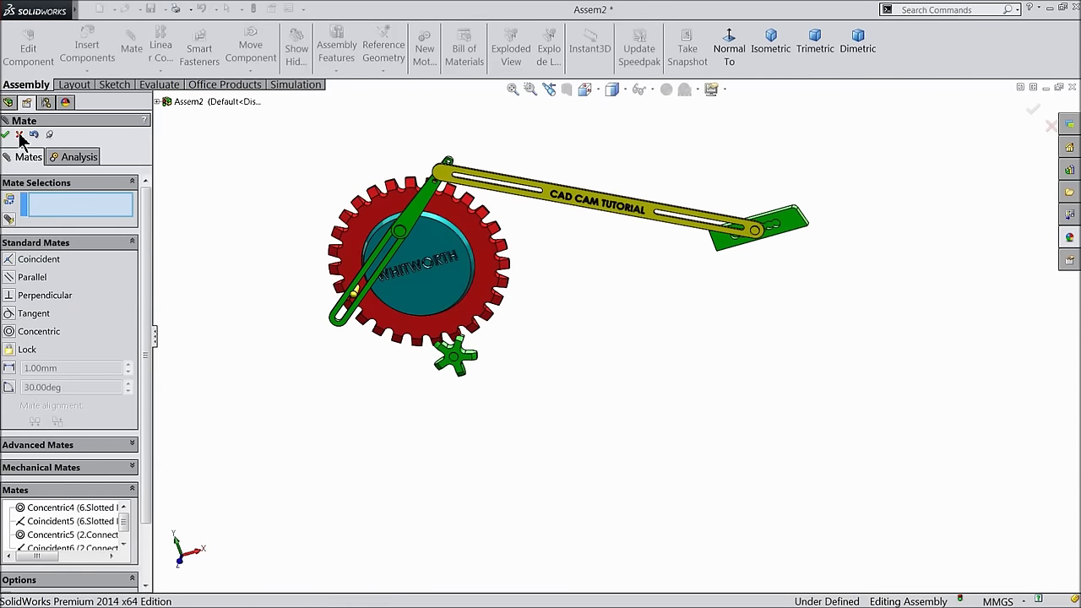
pyautogui.click(18, 135)
# - Turn the bull gear by hand to check how the linked mechanism moves
pyautogui.moveTo(289, 259); pyautogui.dragTo(310, 238, button='middle')
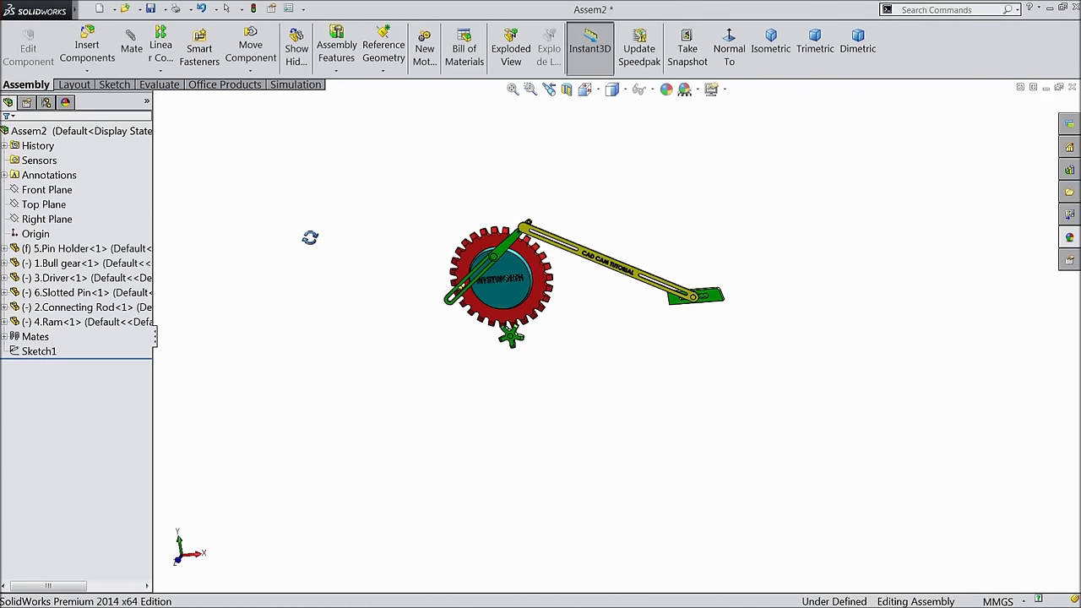
pyautogui.scroll(-5, 564, 267)
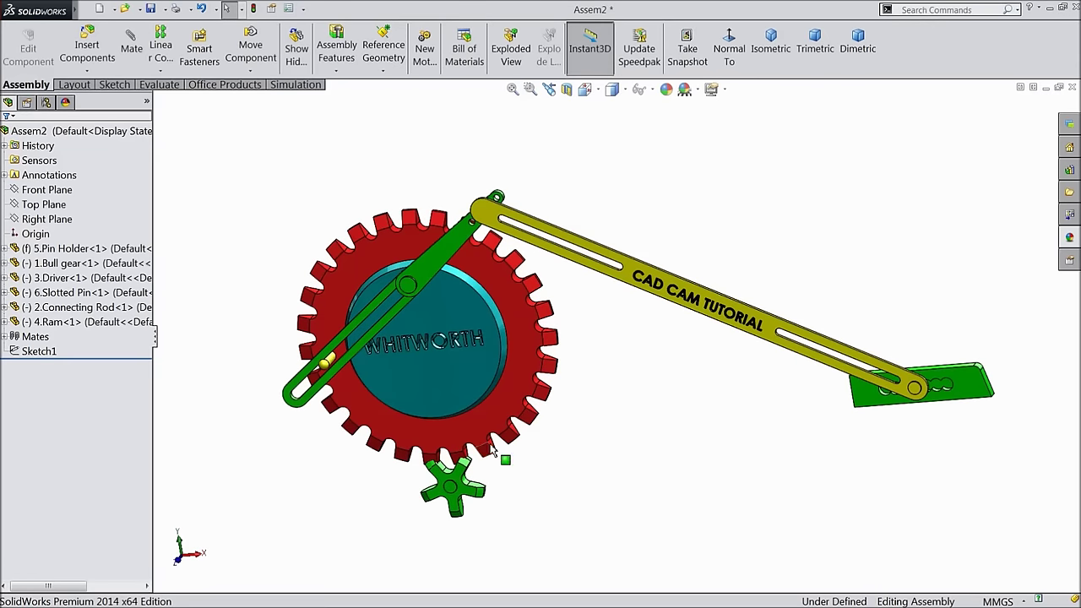
pyautogui.moveTo(510, 427); pyautogui.dragTo(485, 428)
pyautogui.moveTo(586, 429); pyautogui.dragTo(653, 397, button='middle')
pyautogui.moveTo(263, 409)
pyautogui.mouseDown()
pyautogui.moveTo(253, 419)
pyautogui.moveTo(267, 423)
pyautogui.moveTo(268, 405)
pyautogui.mouseUp()
pyautogui.press('Escape')
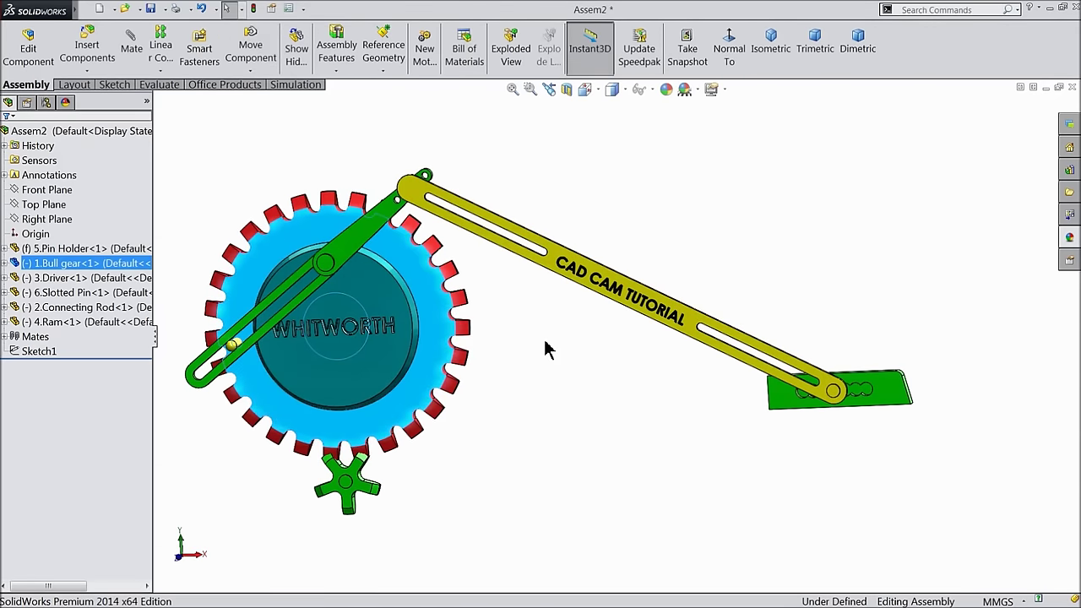
pyautogui.click(583, 365)
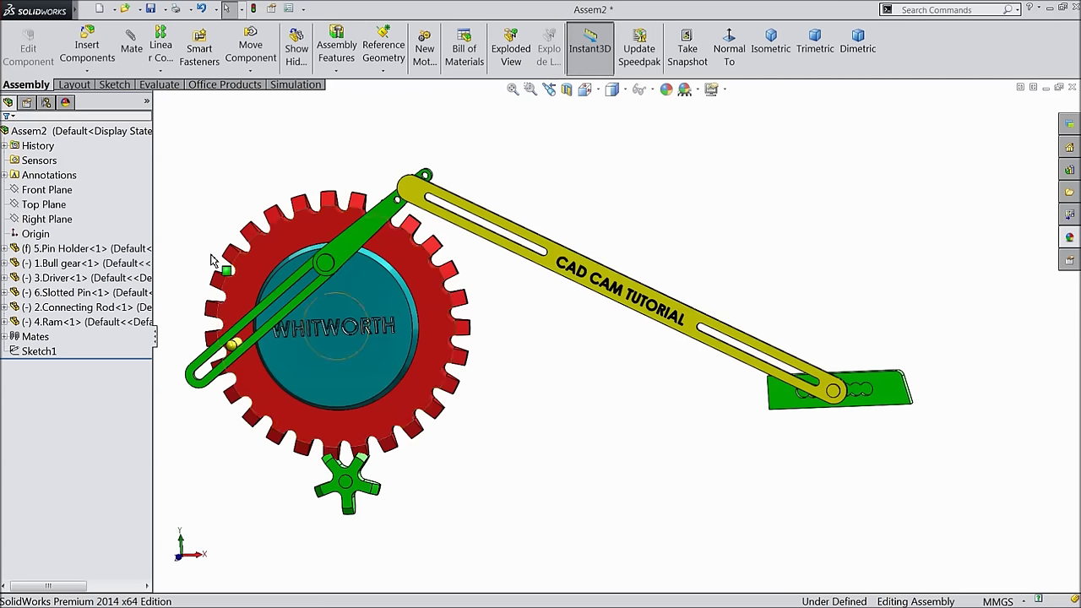
# - Add a coincident mate between the Top Plane and the ram's bottom face, and finish mating
pyautogui.click(46, 205)
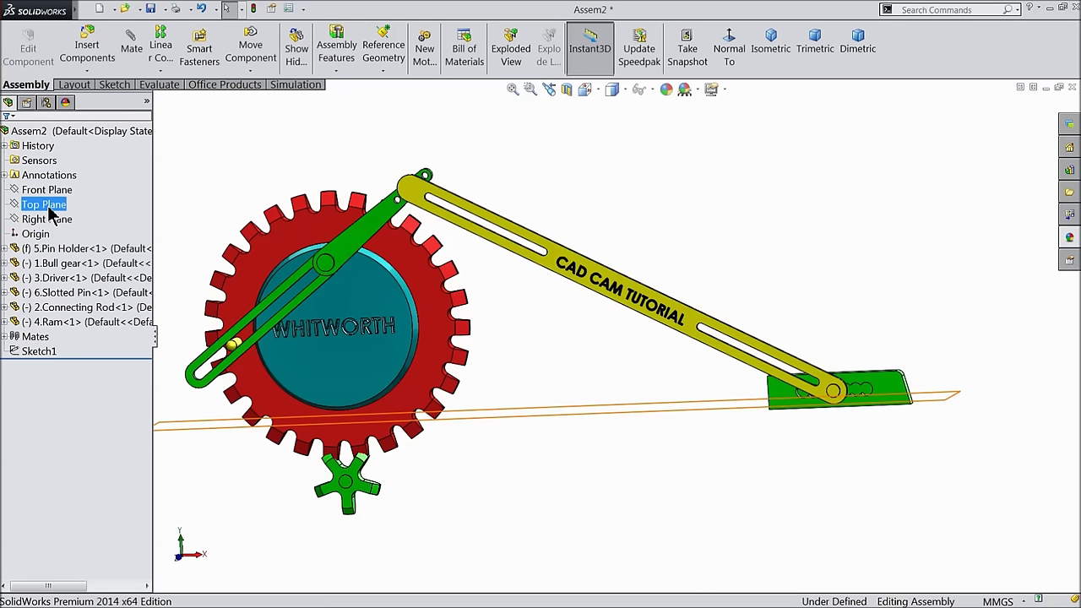
pyautogui.moveTo(506, 330); pyautogui.dragTo(550, 394, button='middle')
pyautogui.click(129, 44)
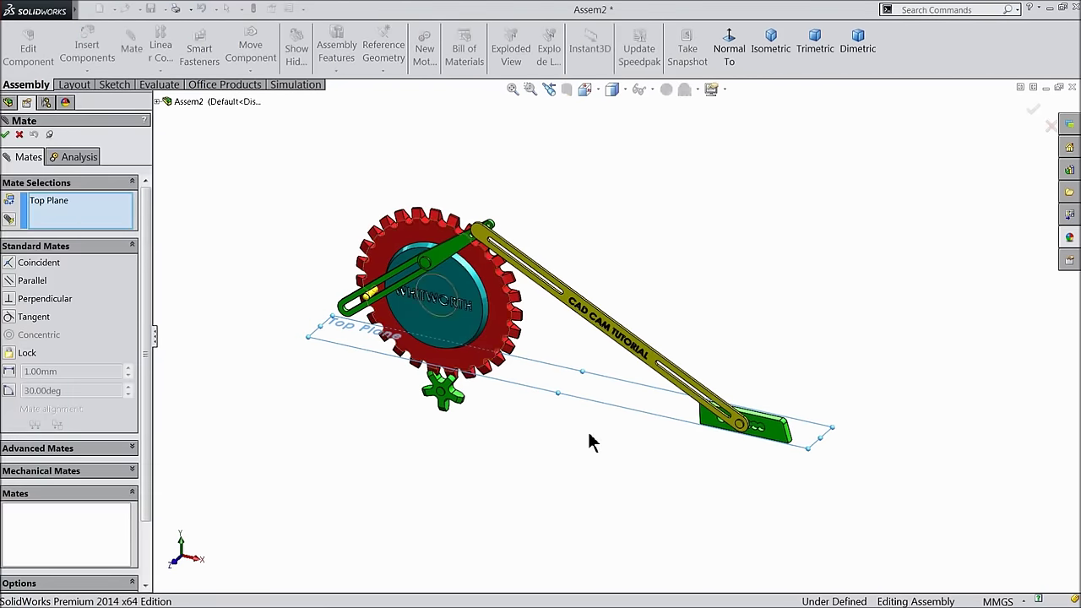
pyautogui.moveTo(706, 499); pyautogui.dragTo(736, 321, button='middle')
pyautogui.scroll(-4, 724, 363)
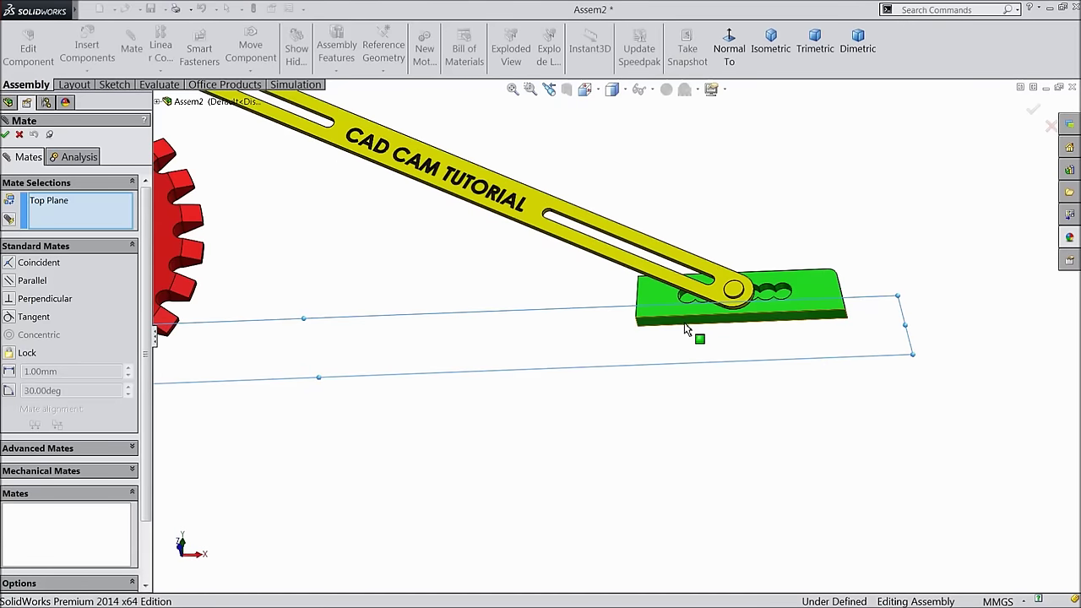
pyautogui.click(688, 331)
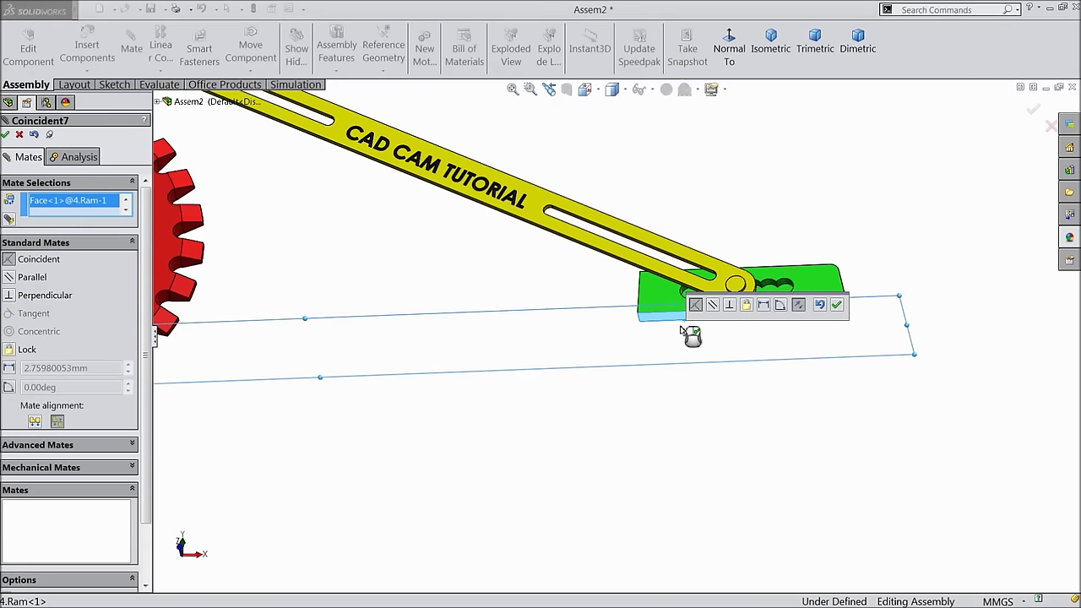
pyautogui.click(837, 305)
pyautogui.click(1033, 113)
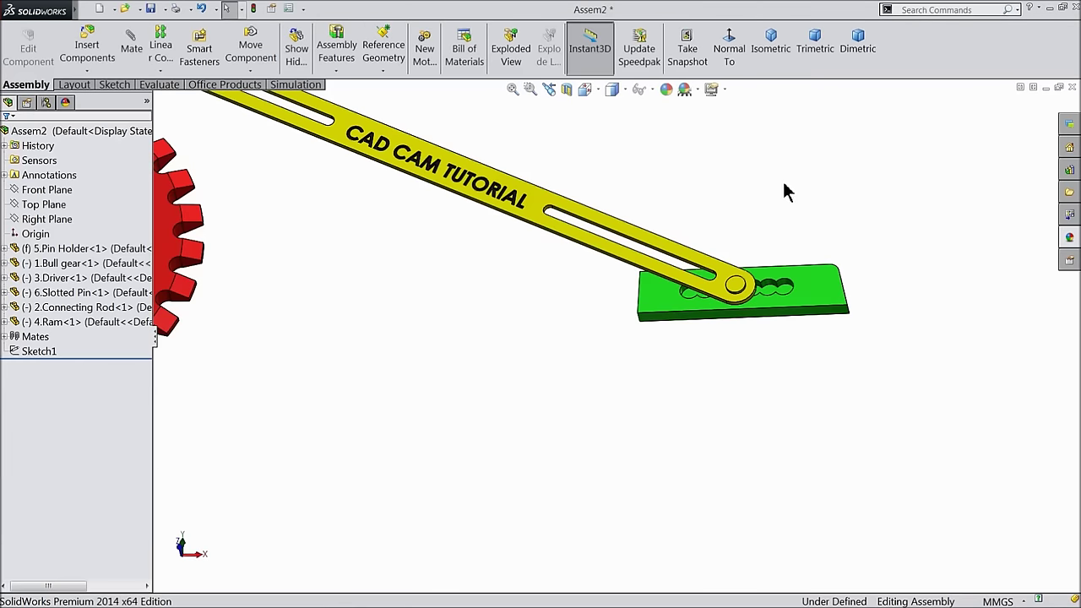
# - Turn the bull gear slightly by hand so that a gap between its teeth lines up with the driver
pyautogui.scroll(5, 586, 217)
pyautogui.moveTo(586, 217); pyautogui.dragTo(603, 338, button='middle')
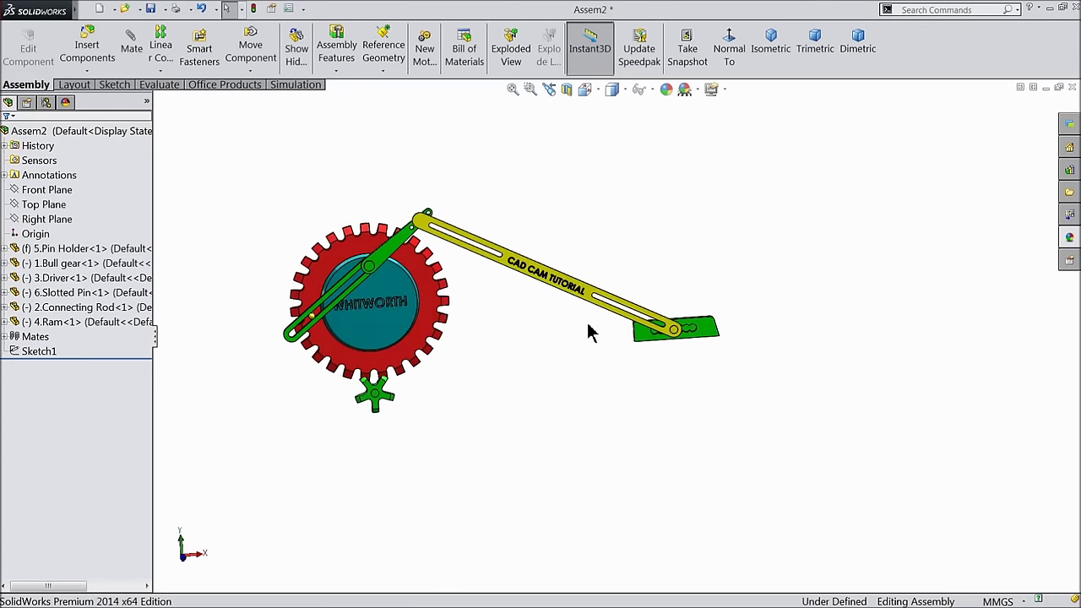
pyautogui.scroll(-2, 603, 338)
pyautogui.moveTo(565, 306); pyautogui.dragTo(604, 182)
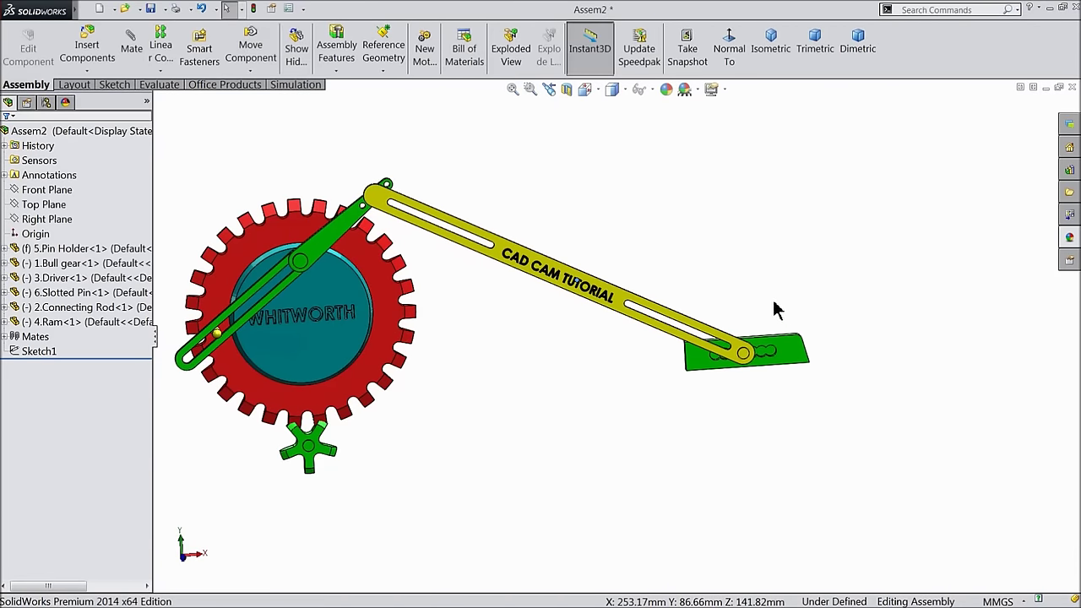
pyautogui.moveTo(774, 307); pyautogui.dragTo(755, 319, button='middle')
pyautogui.moveTo(463, 431); pyautogui.dragTo(414, 296, button='middle')
pyautogui.click(432, 360)
pyautogui.moveTo(432, 361); pyautogui.dragTo(439, 373)
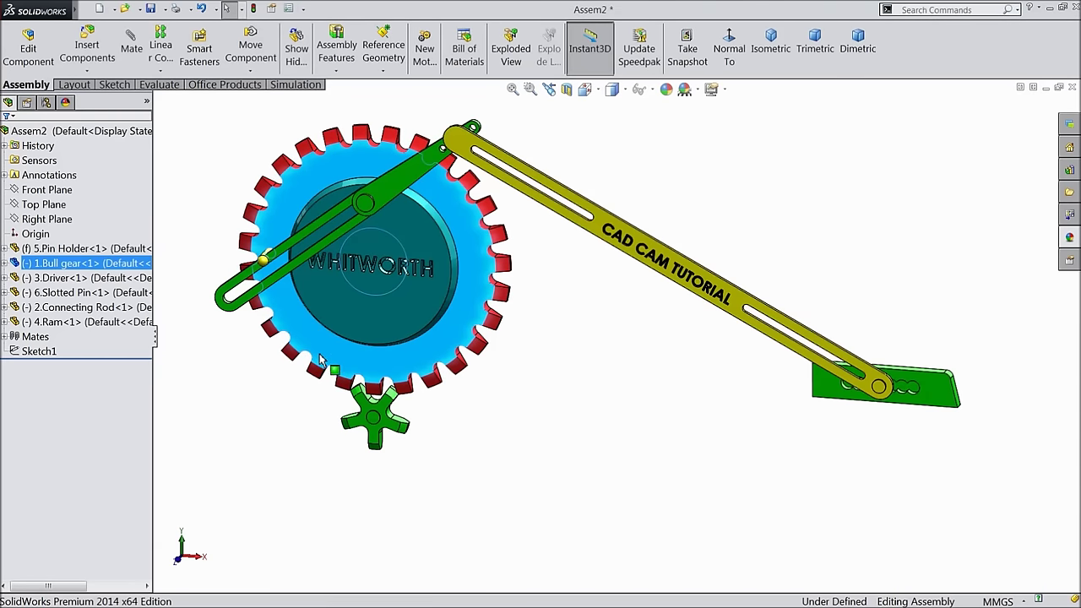
pyautogui.click(359, 402)
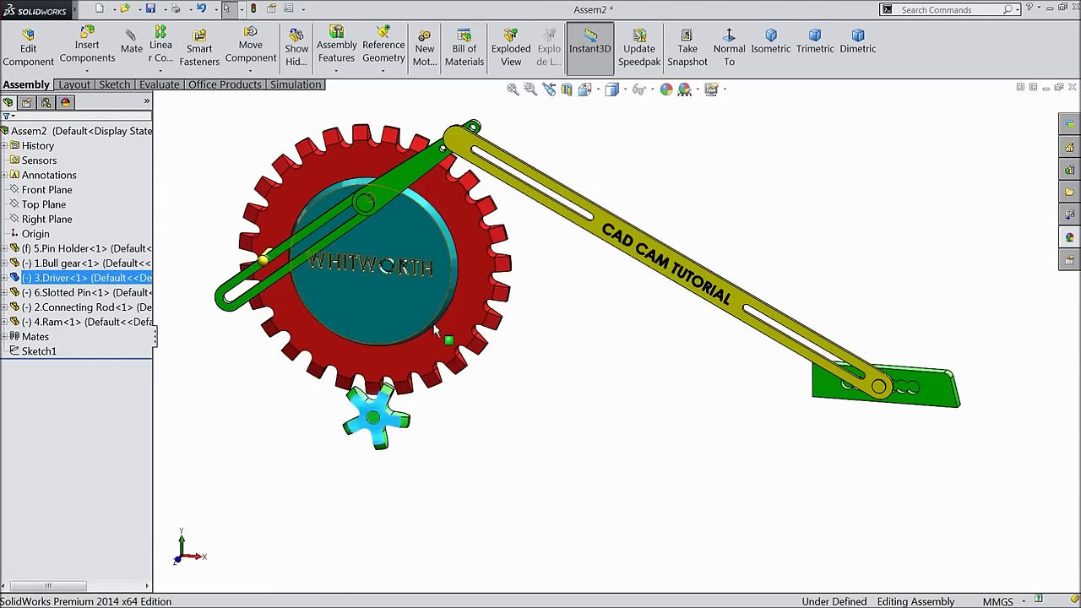
pyautogui.moveTo(465, 321); pyautogui.dragTo(471, 315)
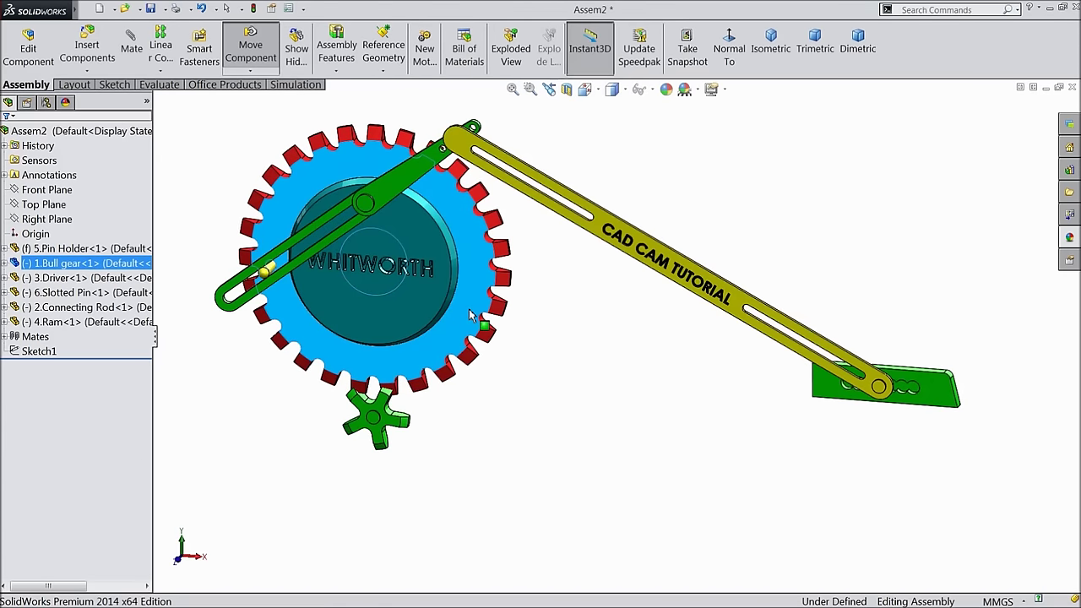
# - Rotate the driver about its axis until one of its arms points straight up into the bull gear's tooth gap
pyautogui.click(448, 414)
pyautogui.click(375, 404)
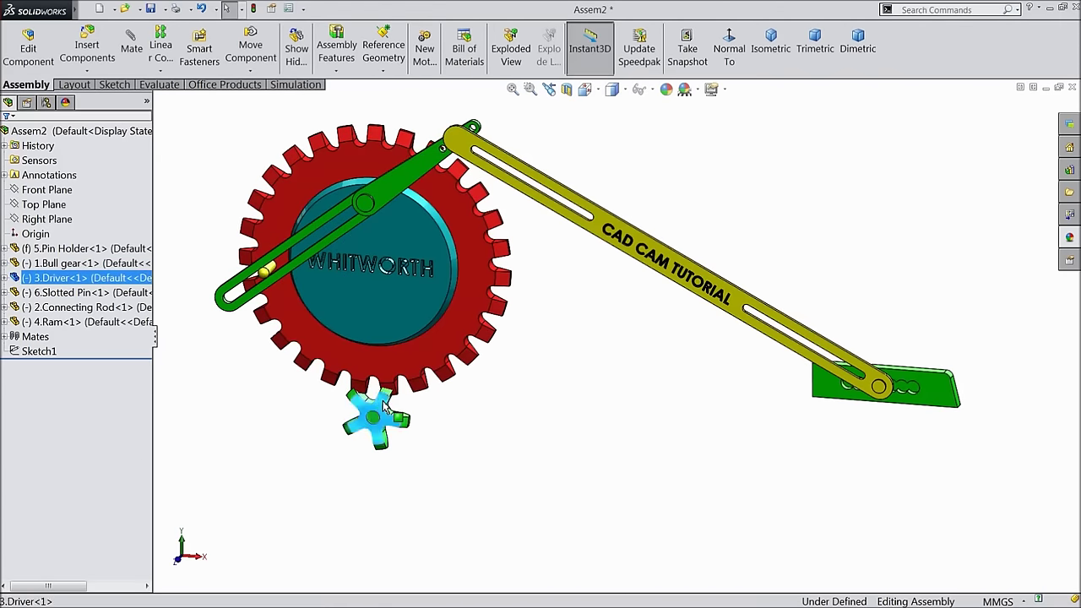
pyautogui.moveTo(373, 395); pyautogui.dragTo(403, 410)
pyautogui.scroll(-6, 396, 401)
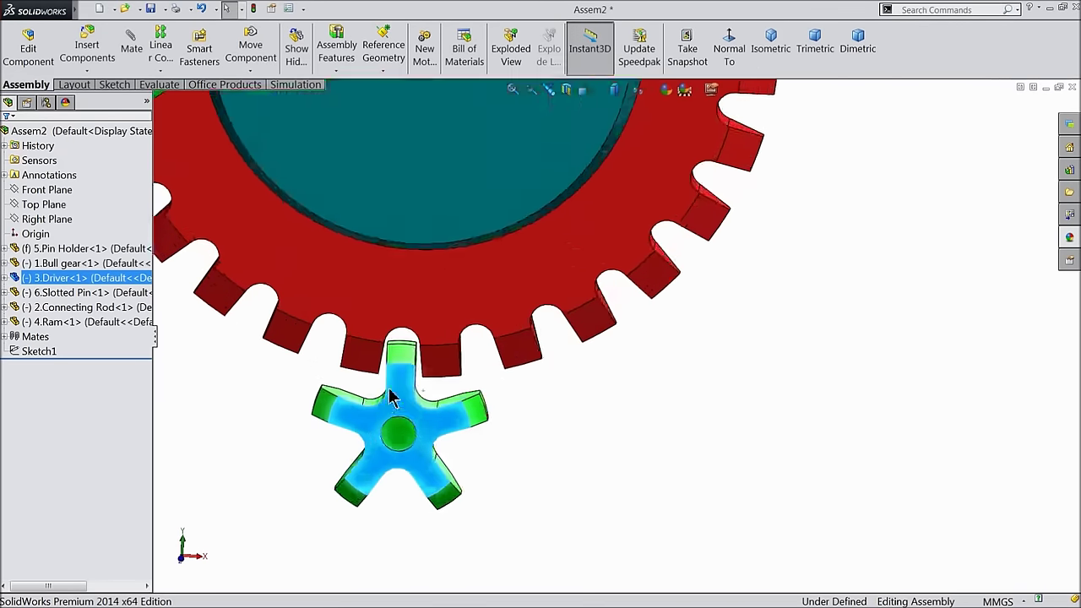
pyautogui.scroll(8, 453, 346)
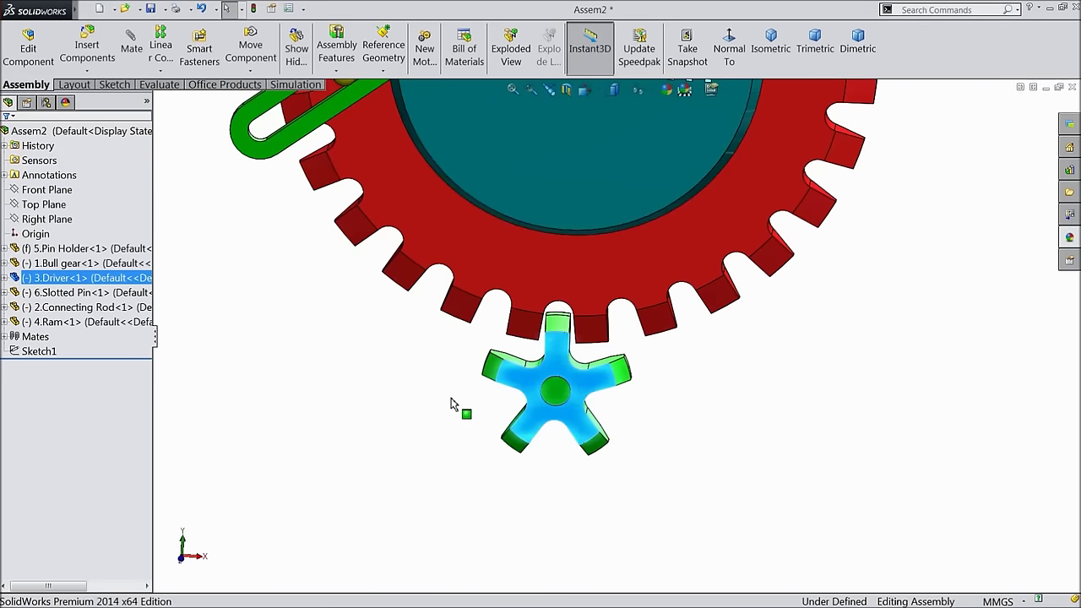
pyautogui.scroll(-3, 736, 318)
pyautogui.scroll(3, 924, 349)
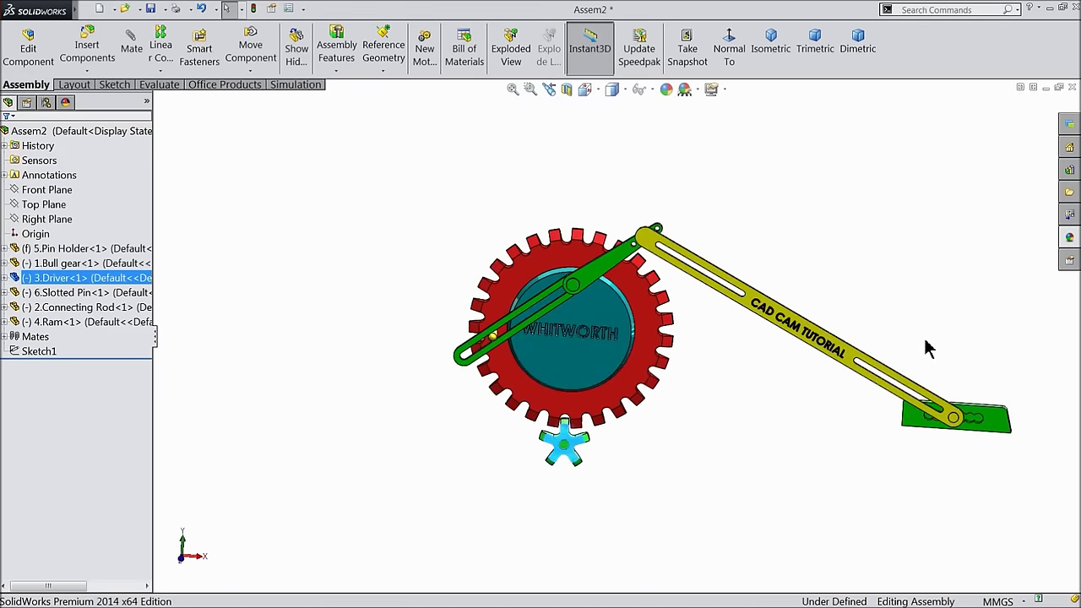
pyautogui.scroll(-5, 756, 381)
pyautogui.click(644, 397)
pyautogui.moveTo(641, 396)
pyautogui.mouseDown(button='middle')
pyautogui.moveTo(613, 373)
pyautogui.moveTo(624, 404)
pyautogui.mouseUp(button='middle')
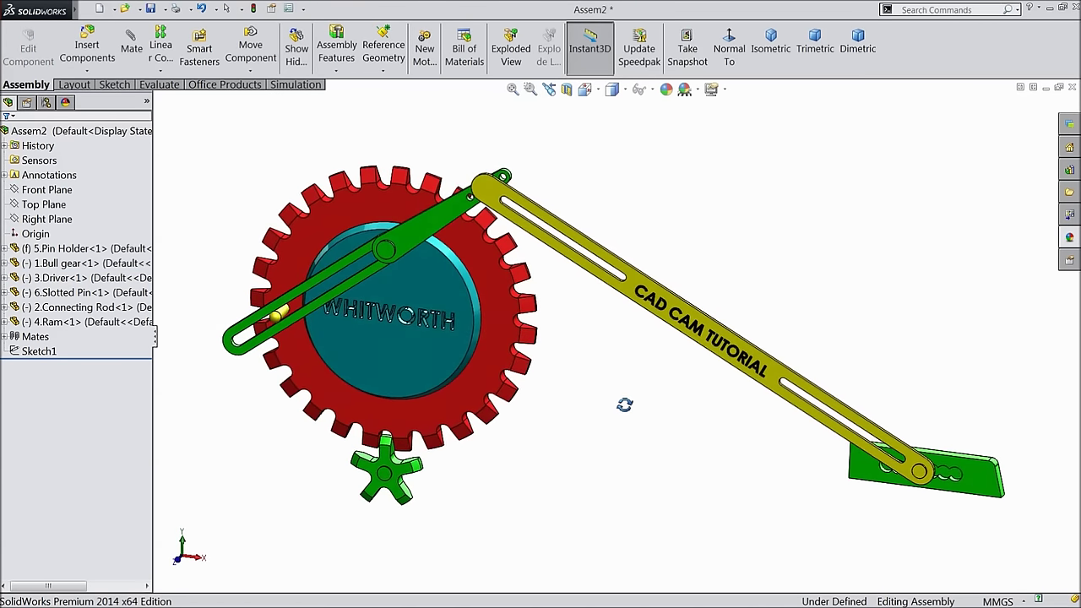
pyautogui.rightClick(763, 234)
pyautogui.click(825, 360)
pyautogui.moveTo(854, 354); pyautogui.dragTo(830, 354)
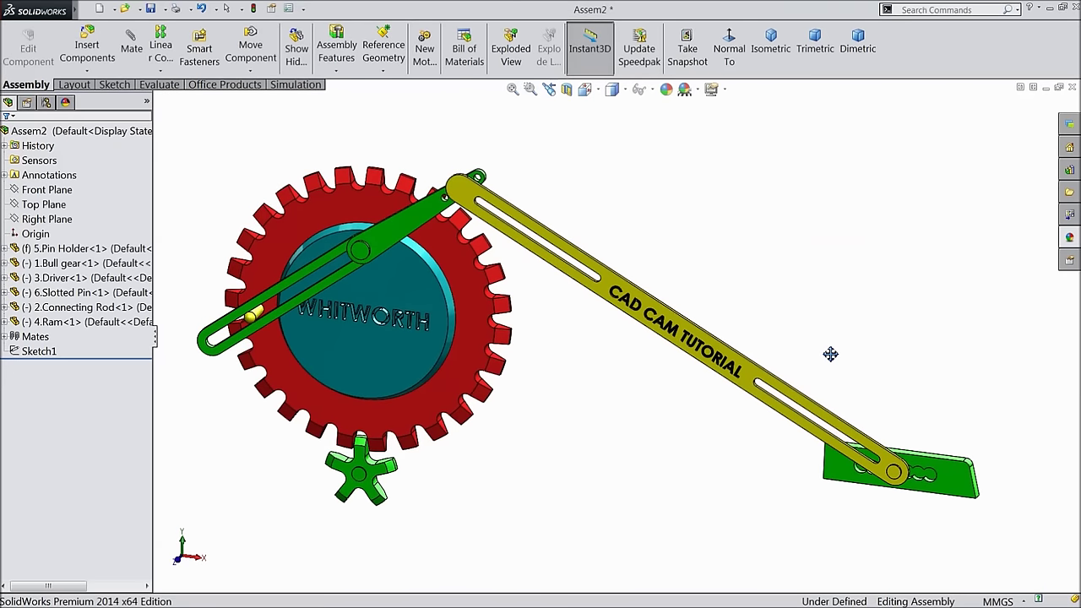
pyautogui.moveTo(830, 354); pyautogui.dragTo(837, 356)
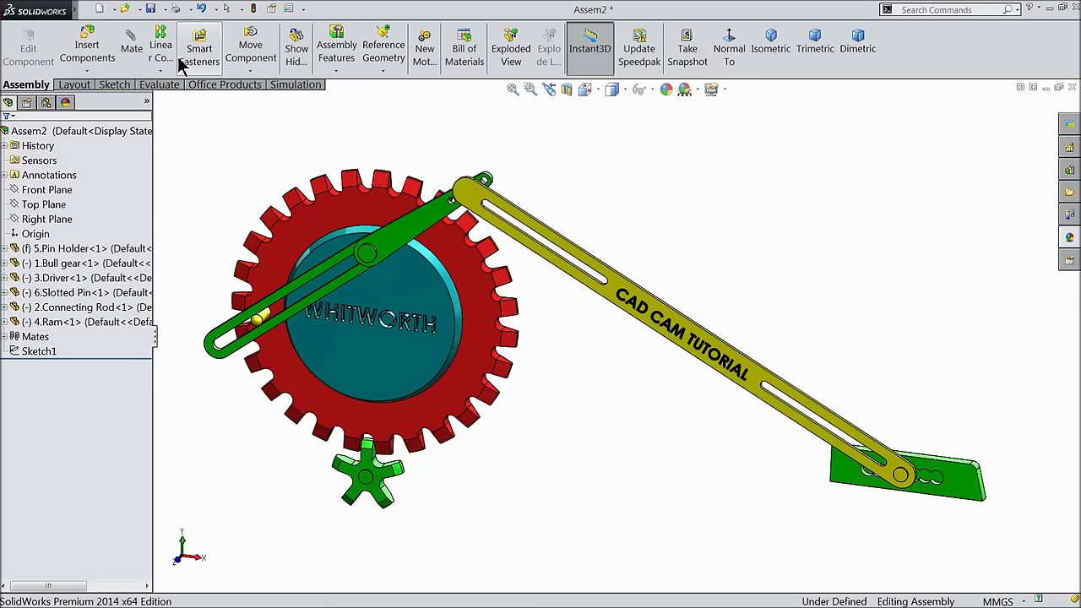
# - Save the assembly as Assem2.SLDASM in the Whitworth-quick return mechanism folder
pyautogui.click(151, 8)
pyautogui.click(466, 263)
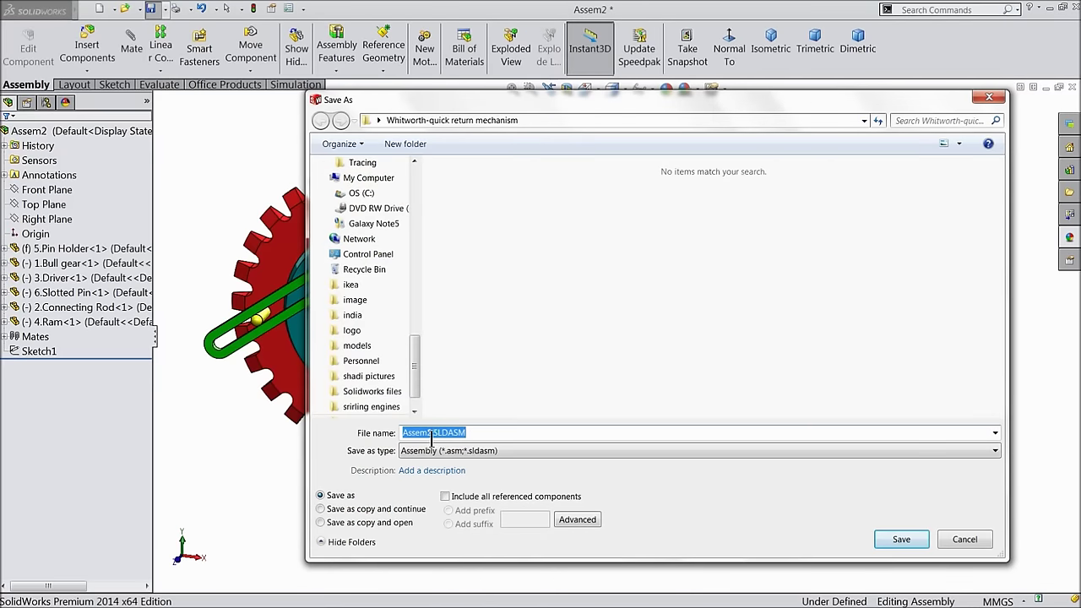
pyautogui.click(896, 539)
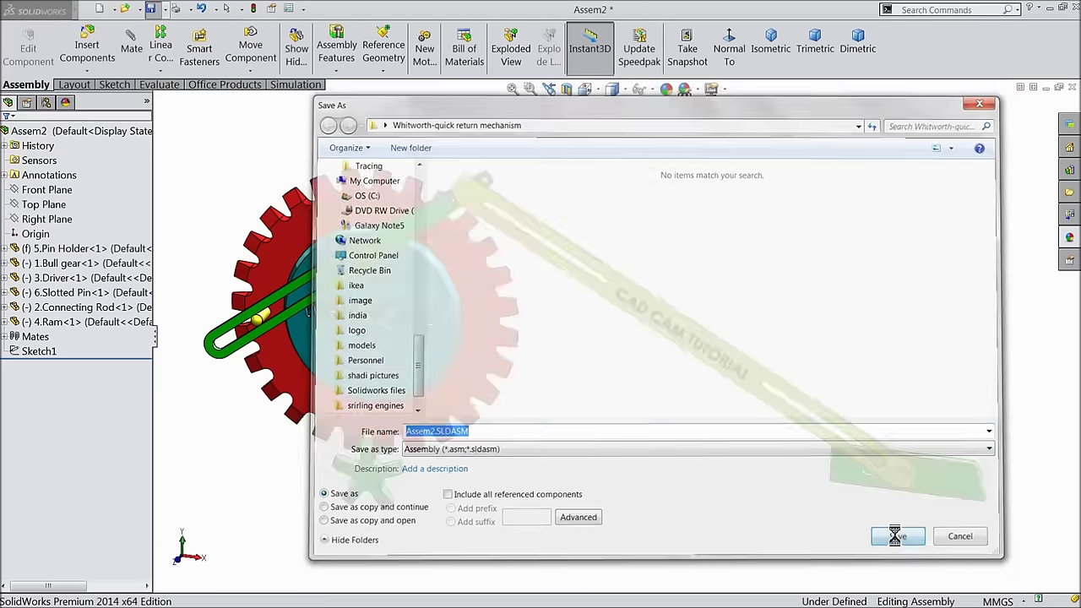
# - Display the MotionManager and set Motion Study 1 to the Motion Analysis type
pyautogui.rightClick(931, 52)
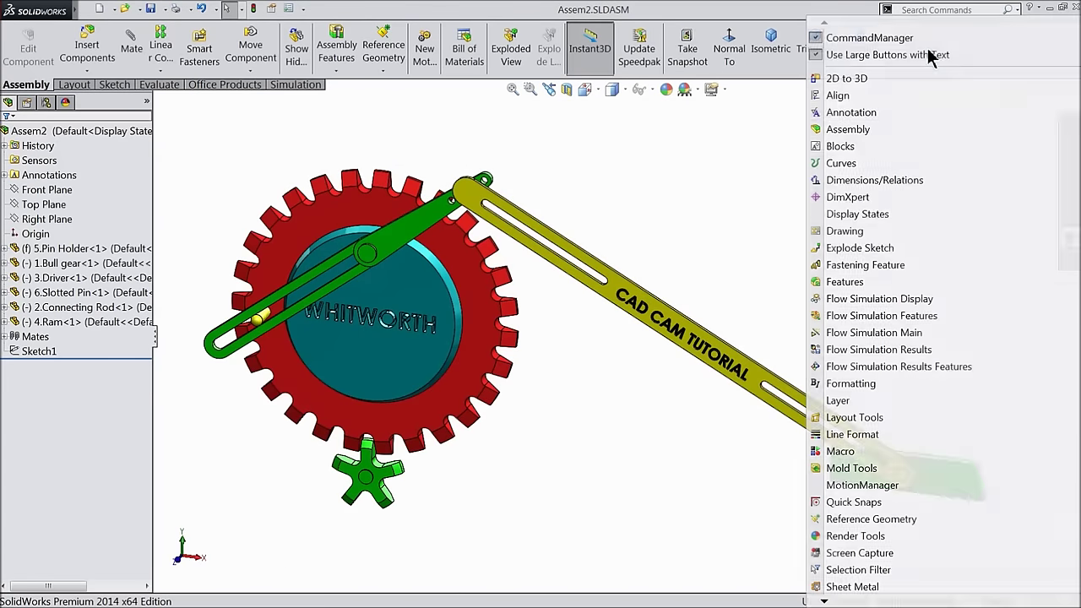
pyautogui.click(844, 487)
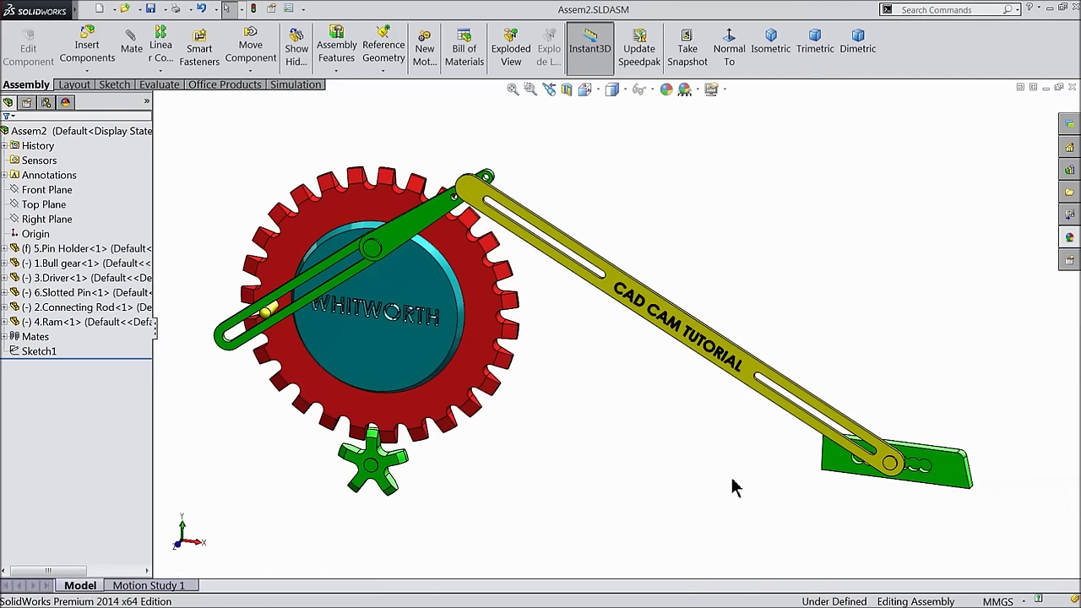
pyautogui.click(169, 585)
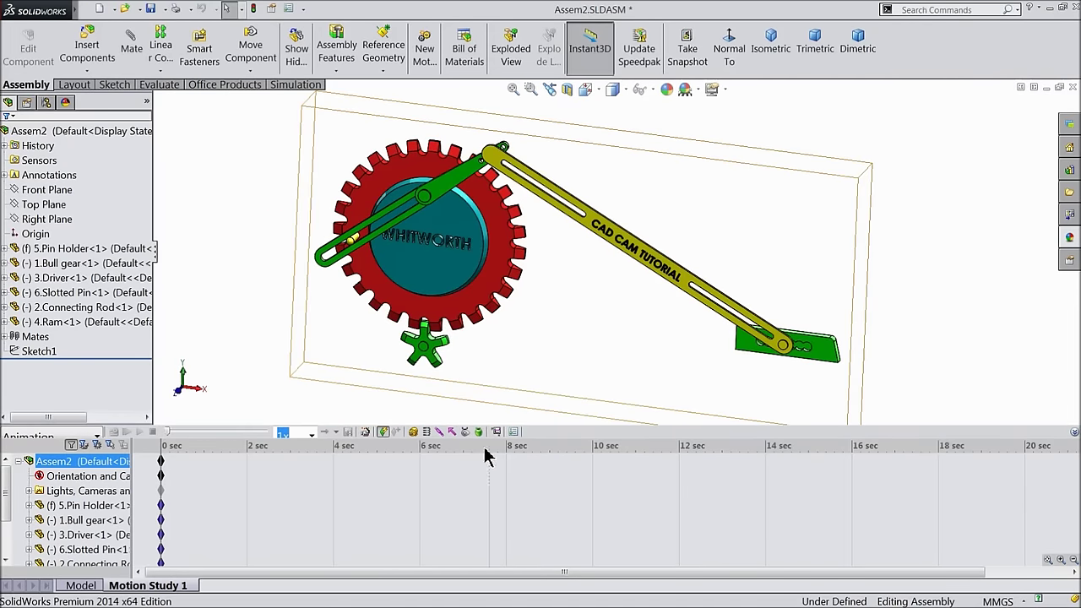
pyautogui.click(72, 439)
pyautogui.click(50, 481)
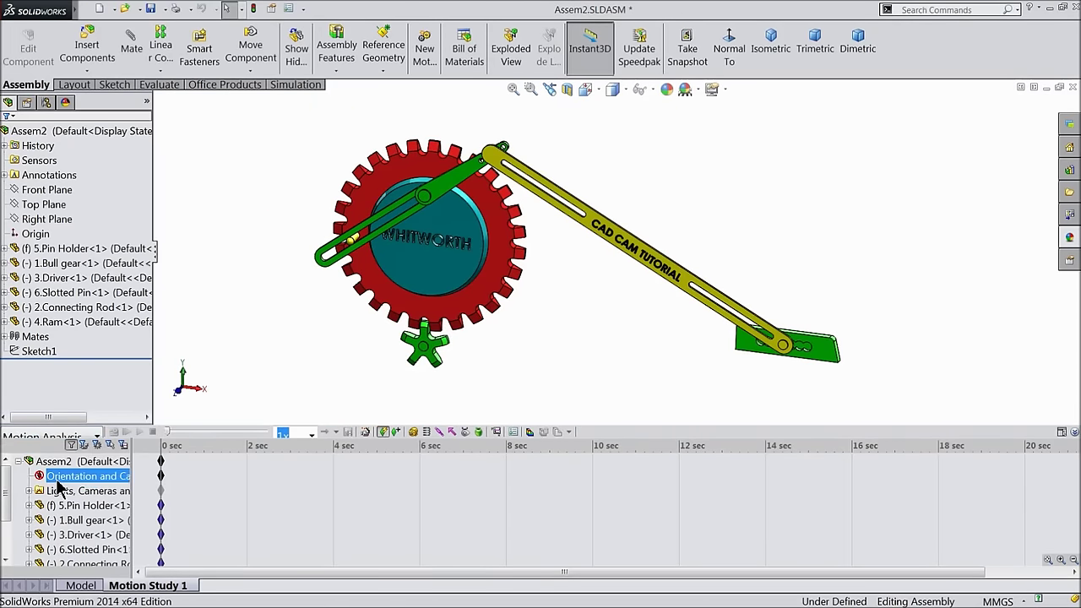
# - Accept the motion study properties and extend the study's duration to 16 seconds
pyautogui.click(514, 432)
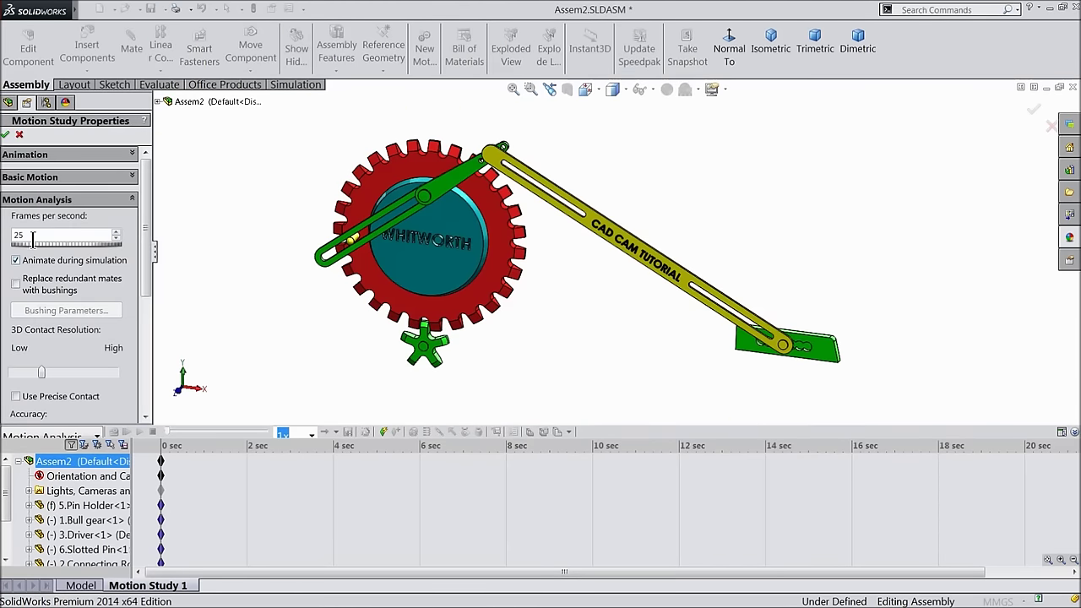
pyautogui.click(6, 135)
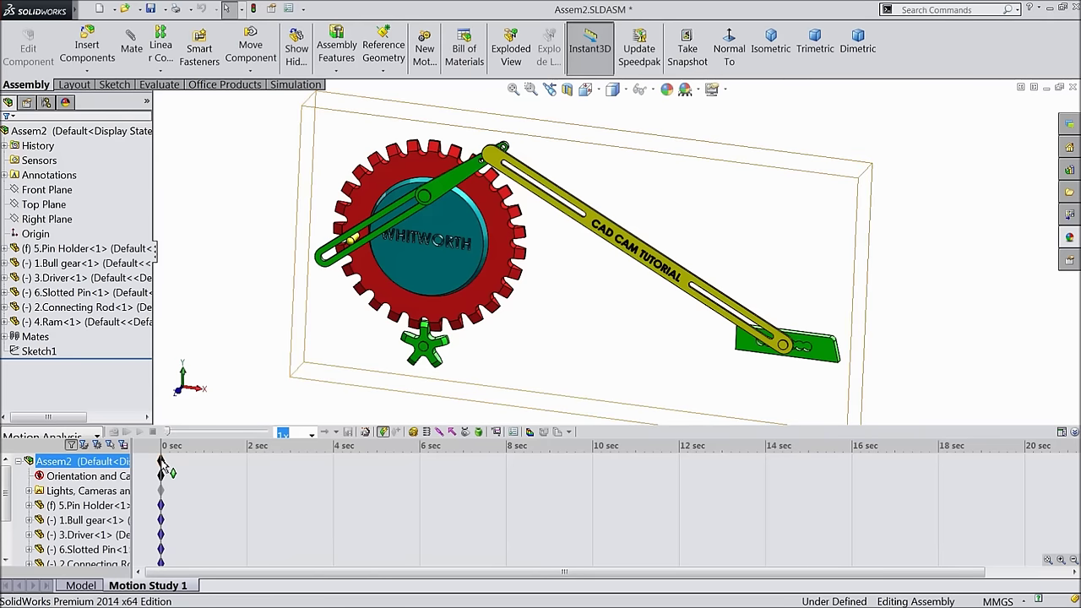
pyautogui.moveTo(162, 464); pyautogui.dragTo(397, 472)
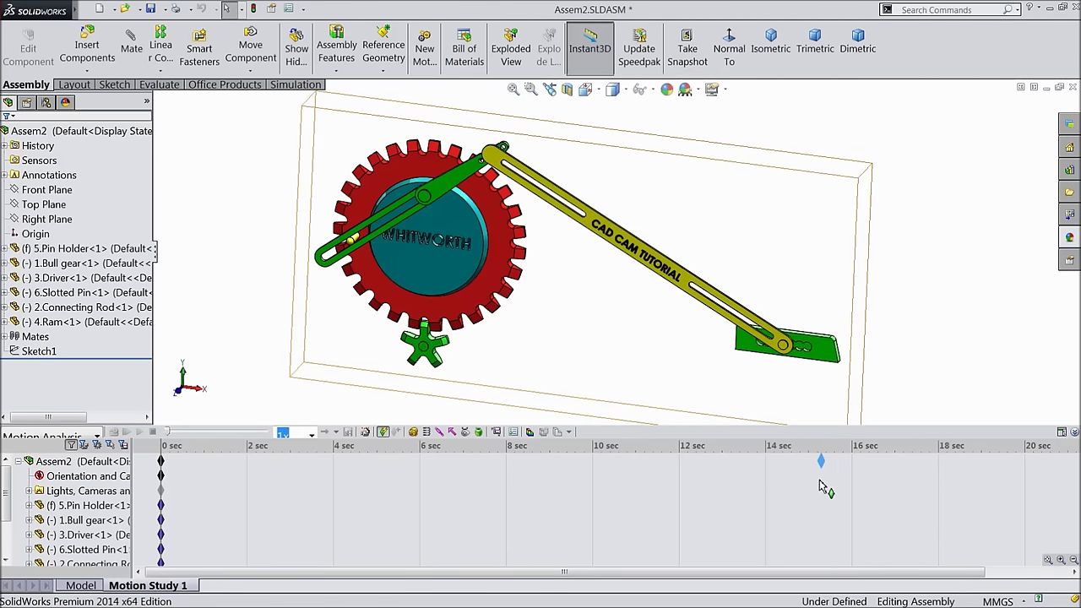
pyautogui.moveTo(854, 479); pyautogui.dragTo(853, 480)
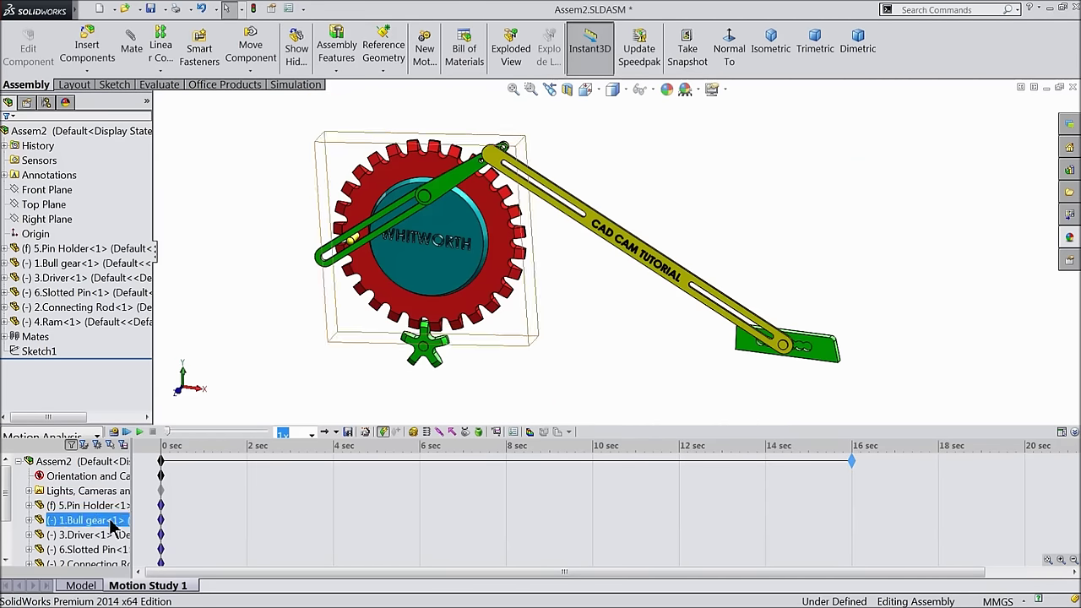
# - Add a constant-speed rotary motor of 20 RPM on the outer face of a bull gear tooth
pyautogui.click(414, 432)
pyautogui.scroll(-6, 518, 240)
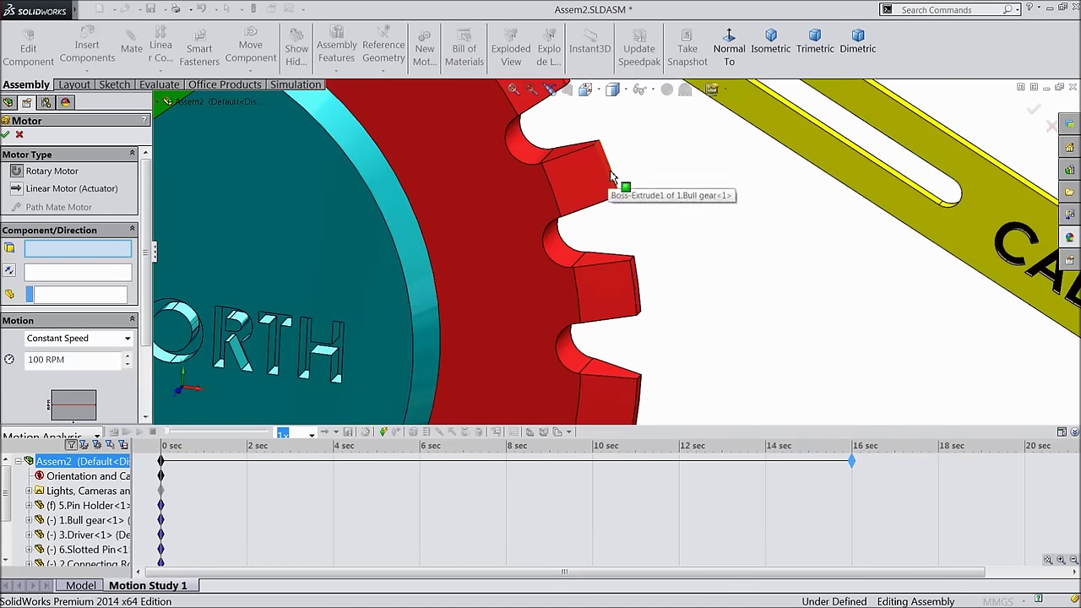
pyautogui.click(613, 196)
pyautogui.scroll(5, 600, 208)
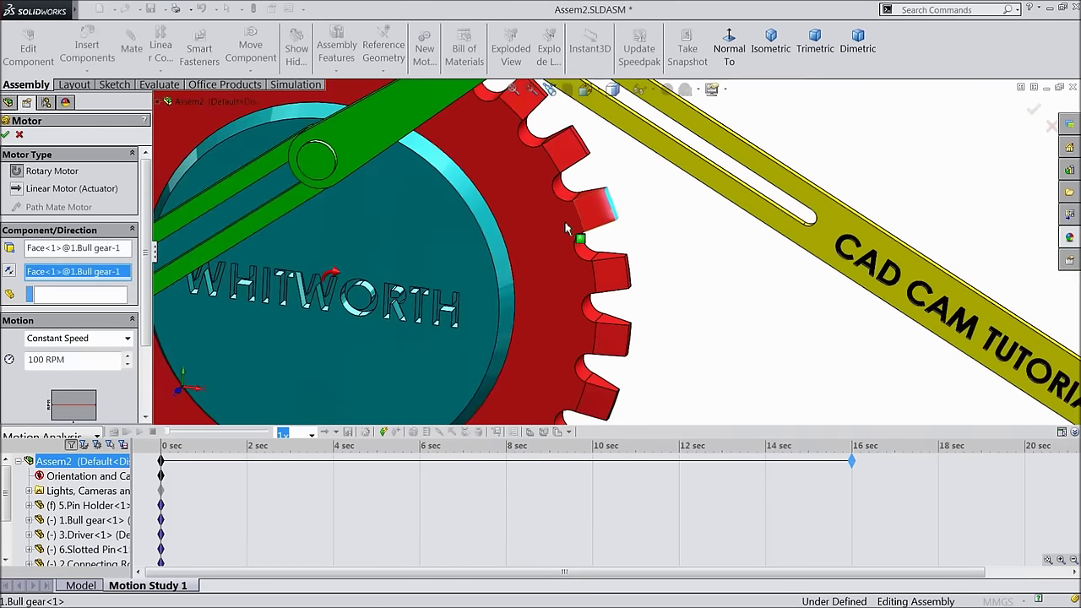
pyautogui.scroll(2, 557, 245)
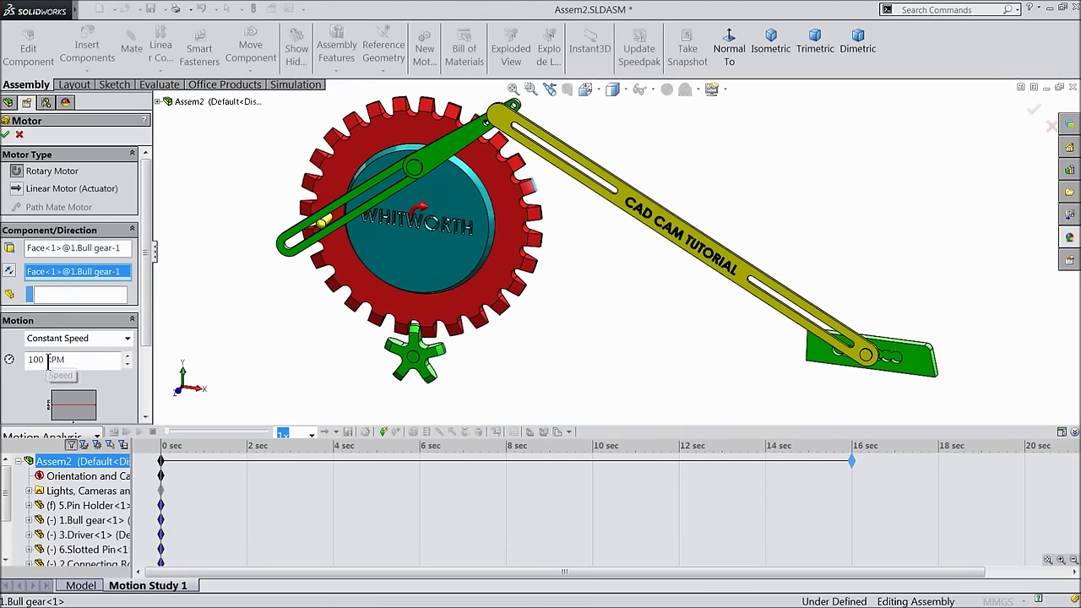
pyautogui.press('Return')
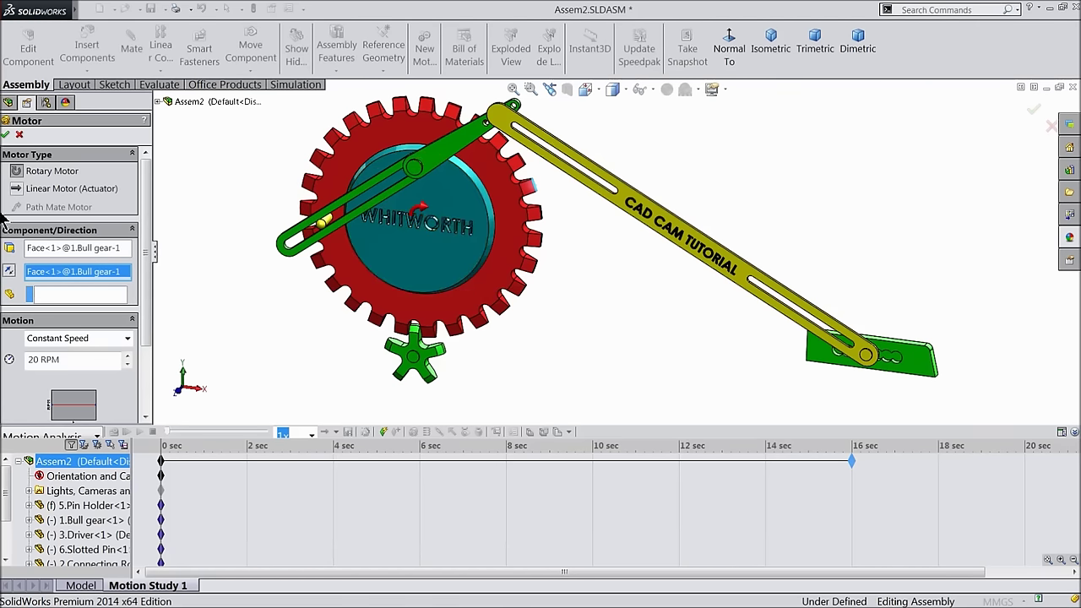
pyautogui.click(7, 135)
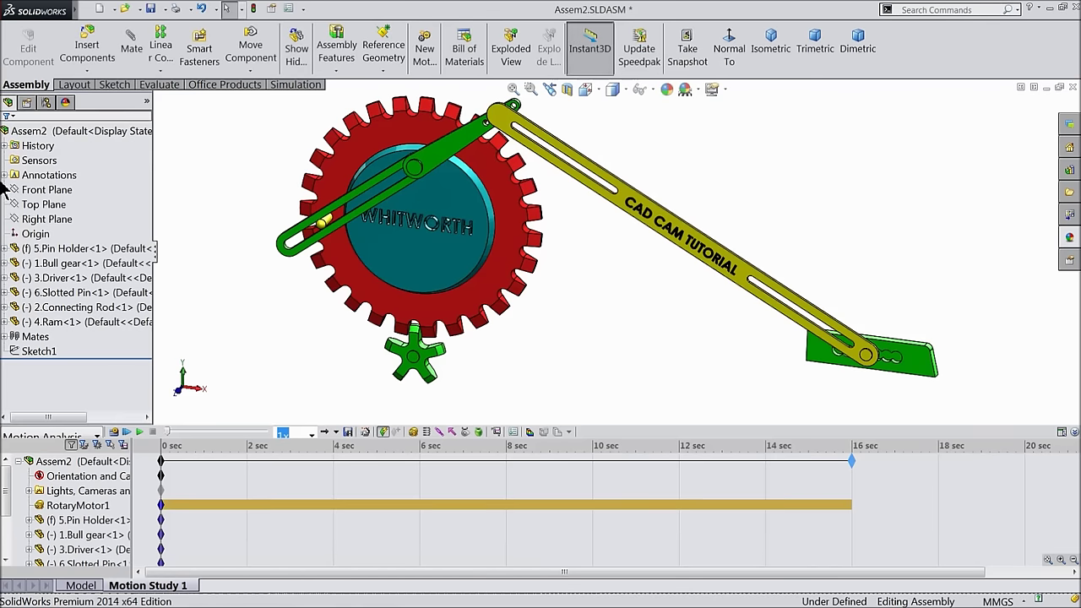
# - Start a solid-body contact that uses contact groups, with the material and friction properties turned off
pyautogui.click(465, 433)
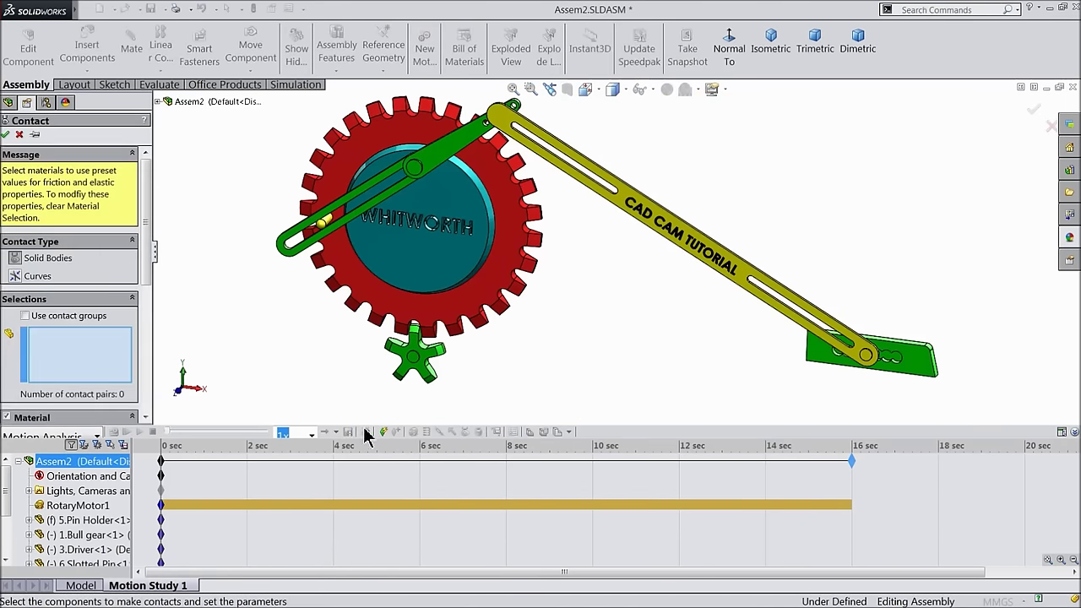
pyautogui.click(26, 315)
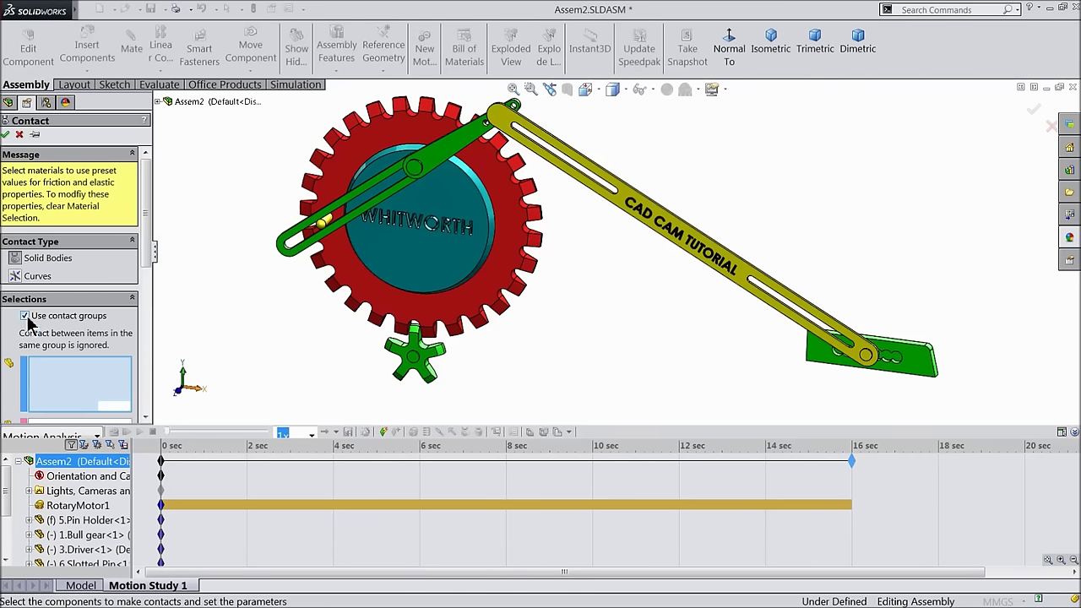
pyautogui.moveTo(148, 245); pyautogui.dragTo(150, 296)
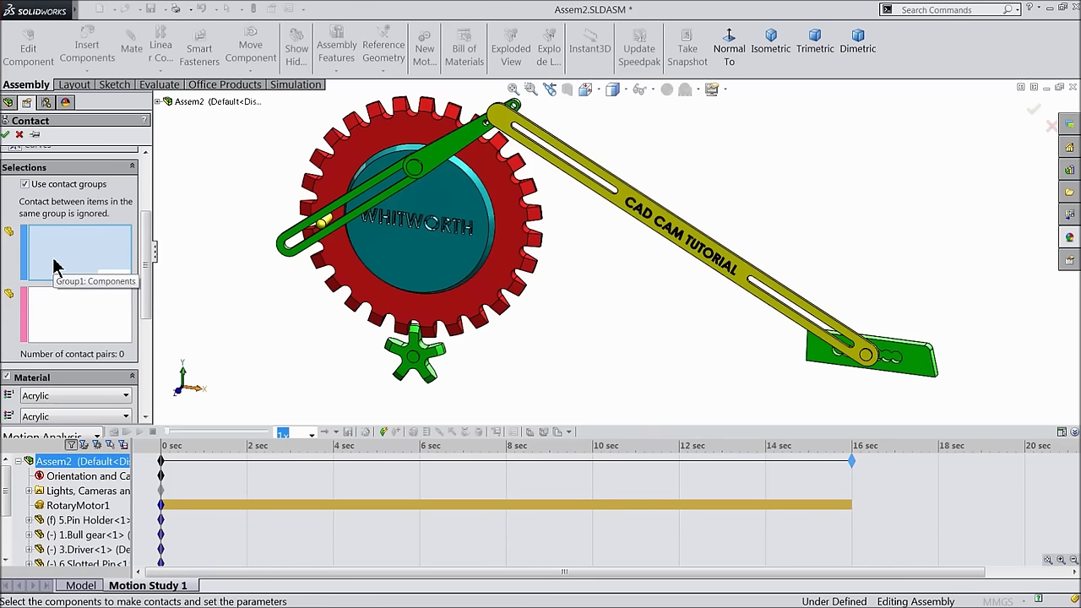
pyautogui.click(8, 378)
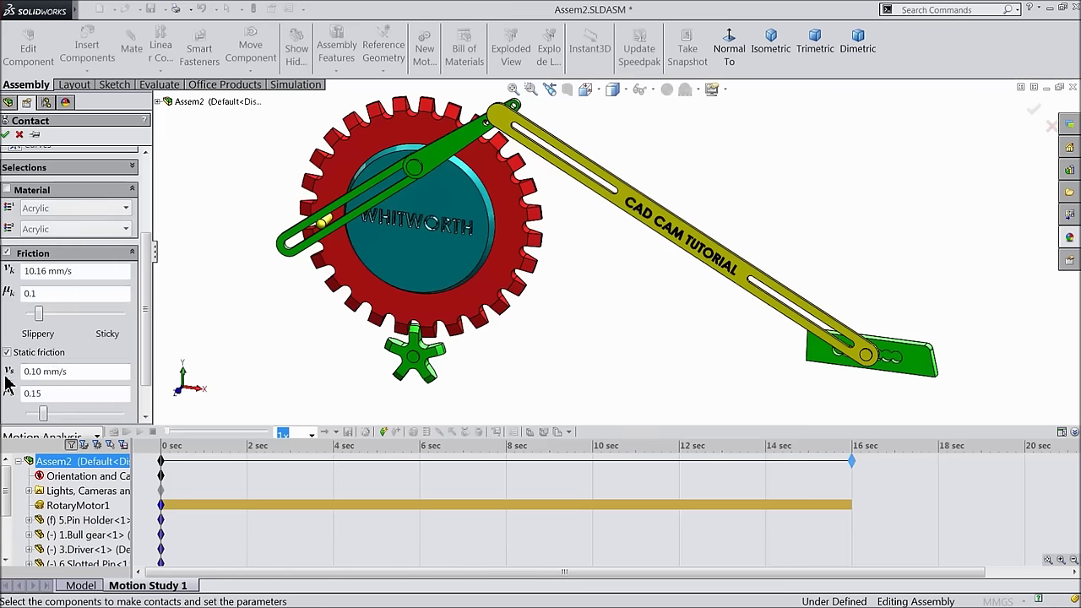
pyautogui.click(6, 253)
pyautogui.moveTo(143, 325); pyautogui.dragTo(130, 249)
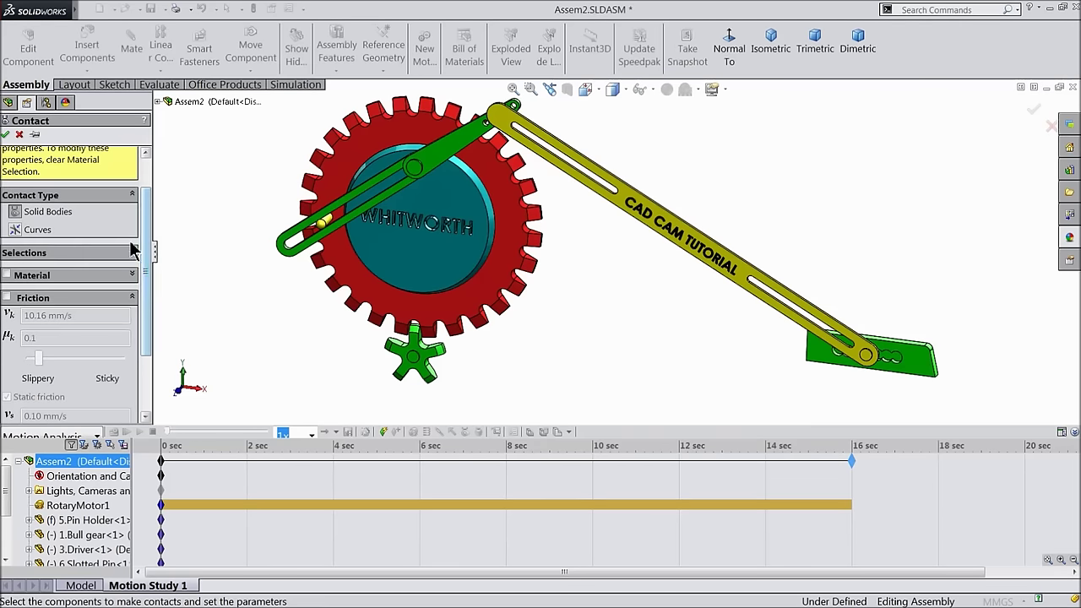
pyautogui.click(131, 255)
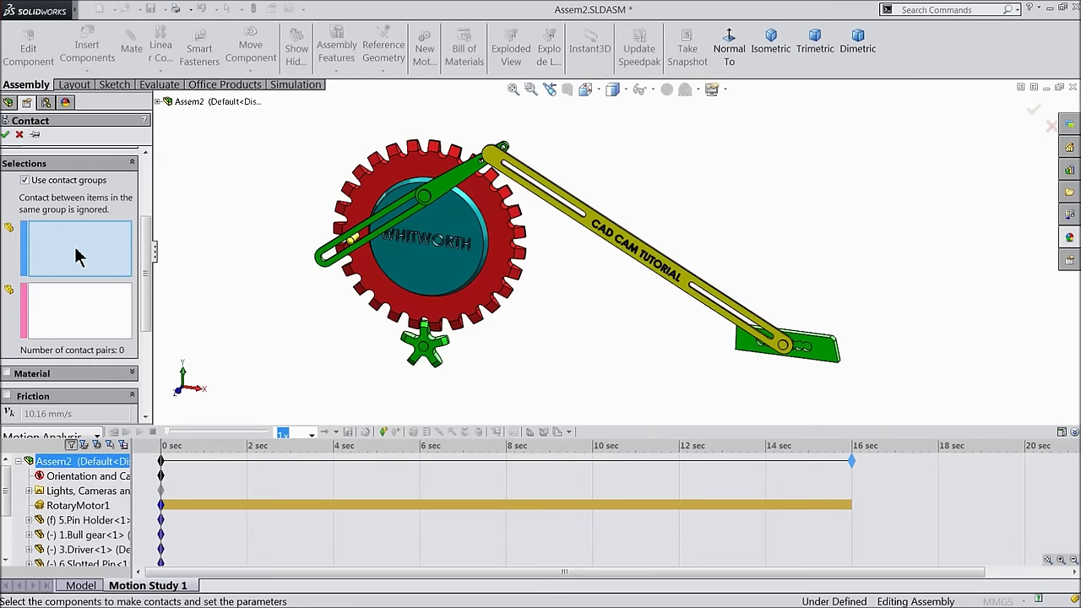
# - Put the slotted pin and driver in the first contact group and the bull gear in the second, and accept the contact
pyautogui.click(427, 199)
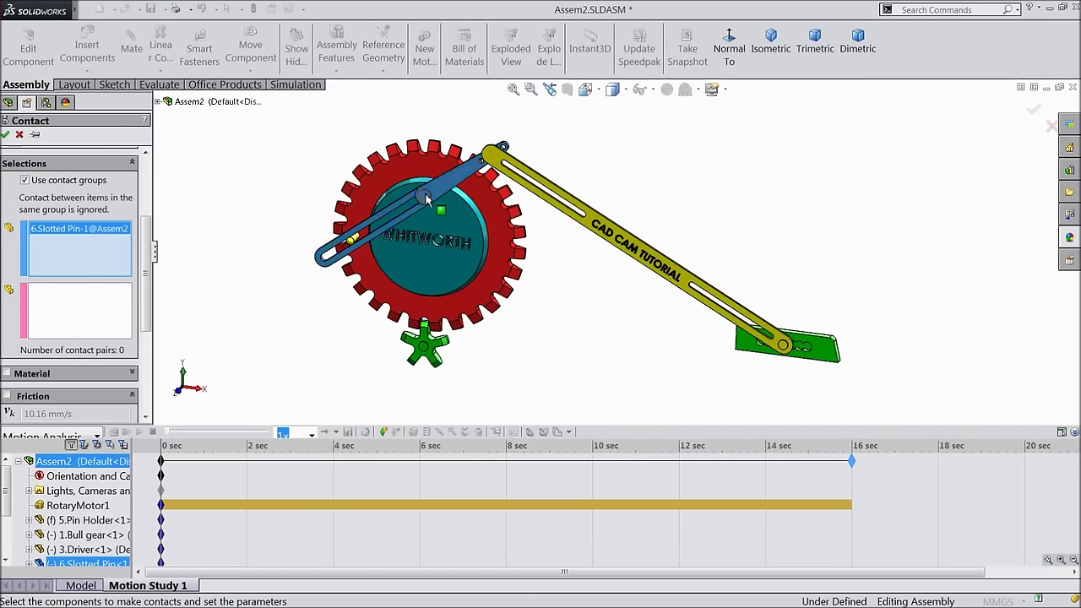
pyautogui.click(435, 355)
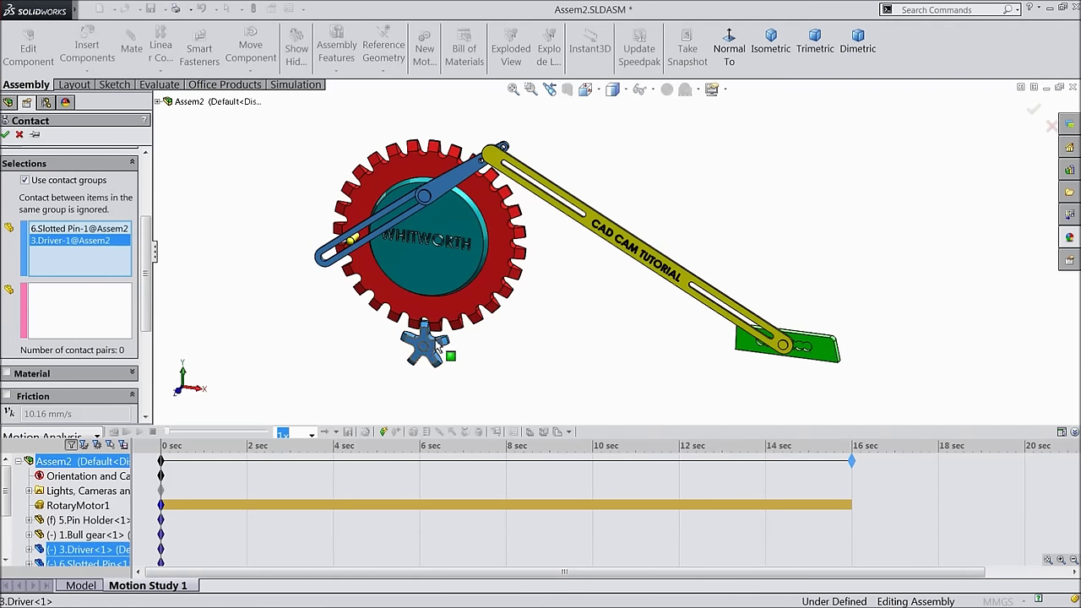
pyautogui.click(53, 310)
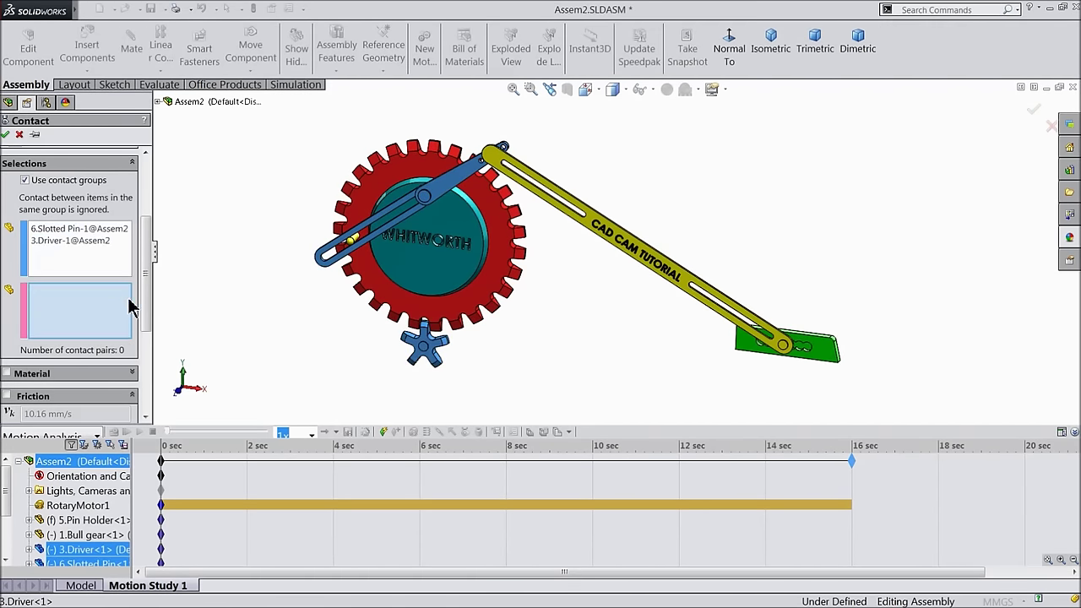
pyautogui.click(499, 258)
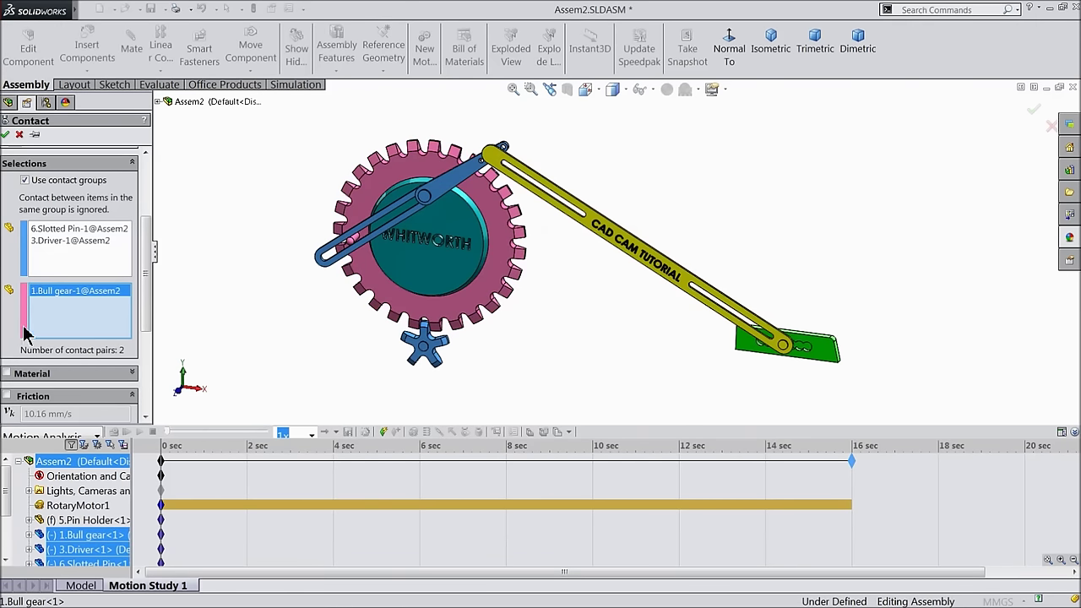
pyautogui.click(7, 136)
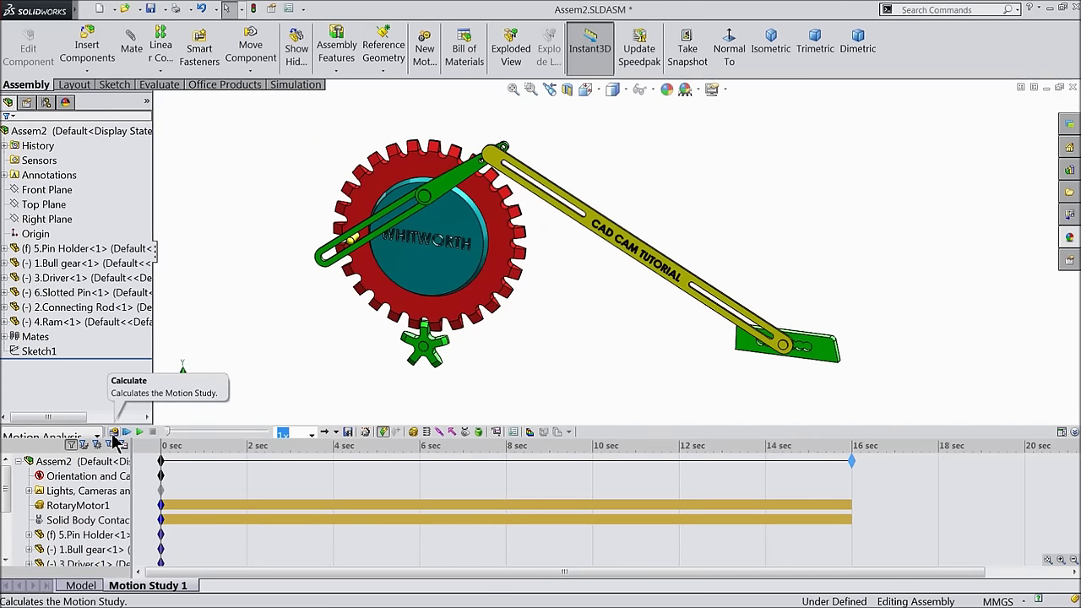
# - Calculate the motion study and play back the mechanism's 16-second motion
pyautogui.click(113, 434)
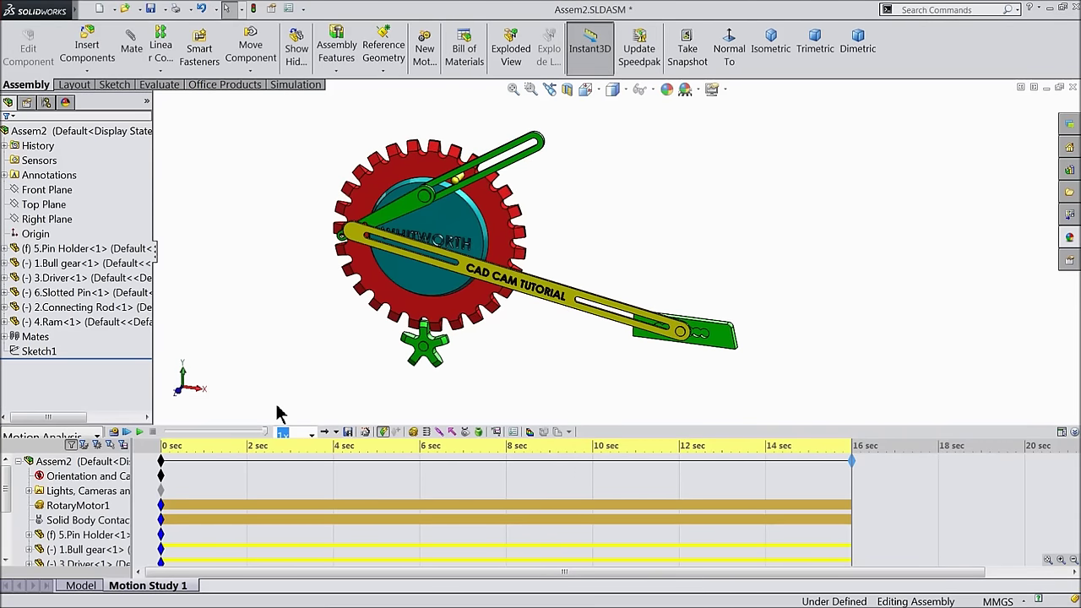
pyautogui.click(53, 461)
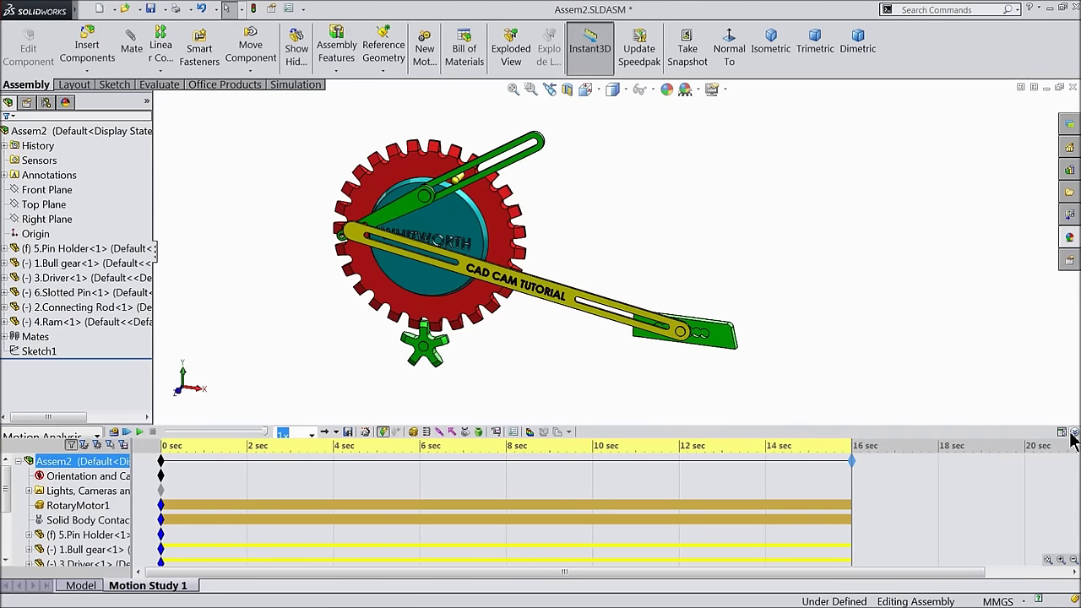
pyautogui.click(141, 432)
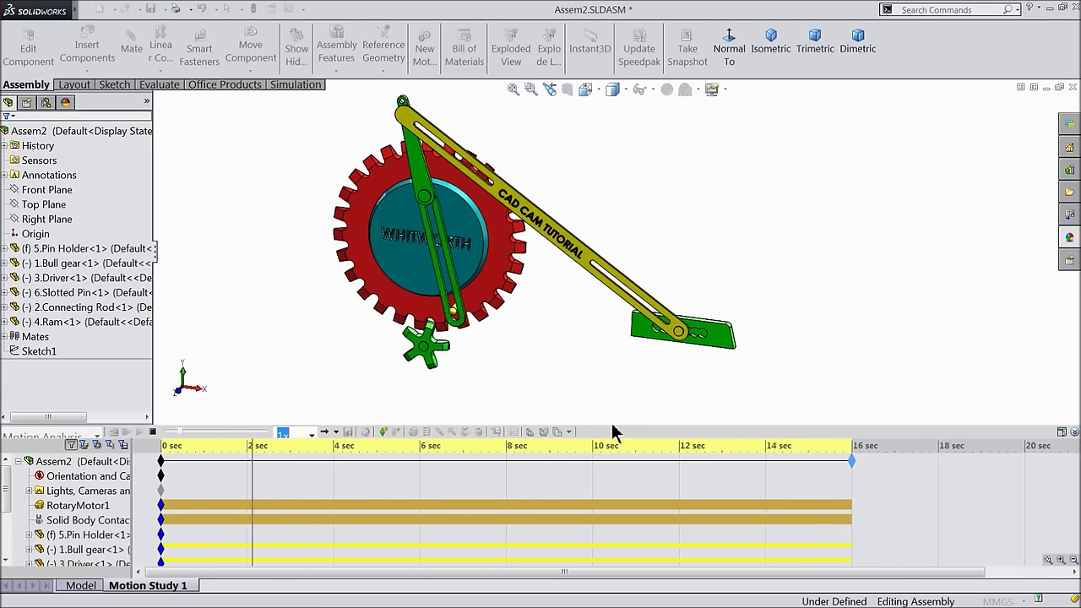
pyautogui.click(1074, 432)
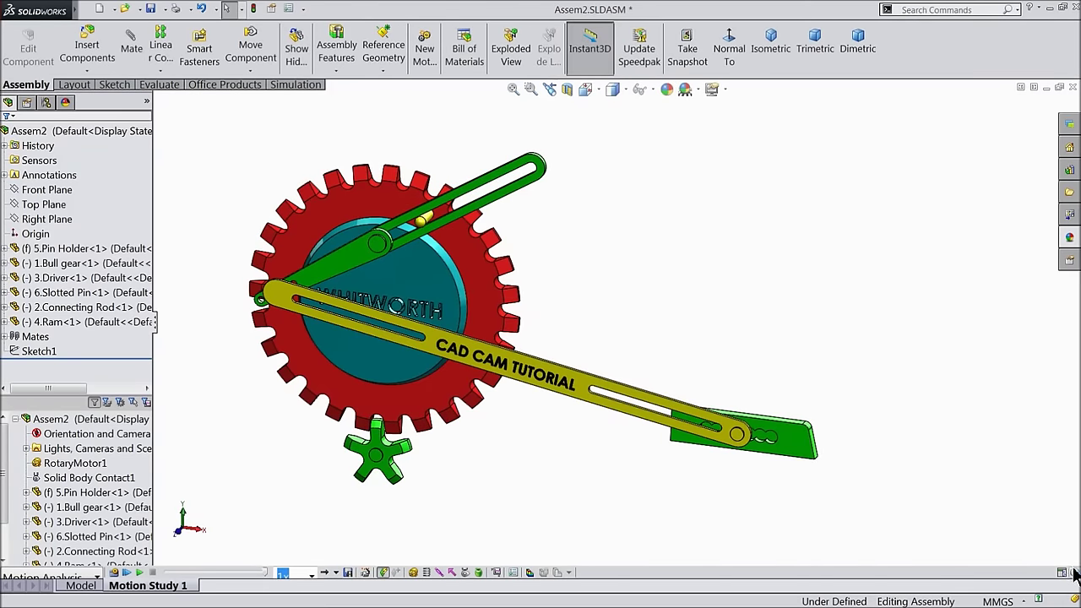
pyautogui.click(1074, 574)
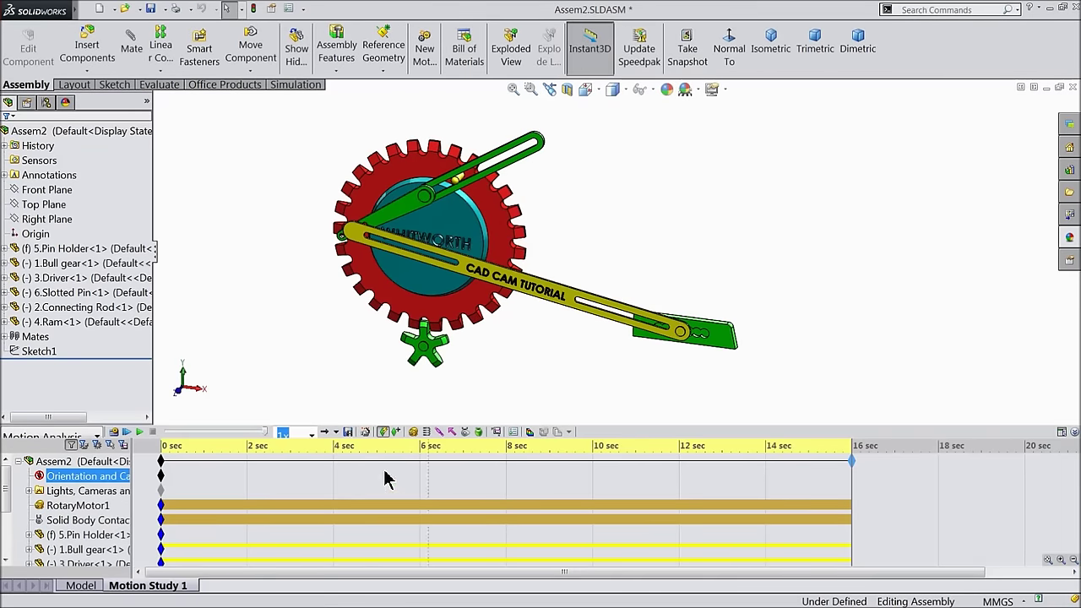
# - Reverse the rotary motor's direction, set its constant speed to 10 RPM, and recalculate the study from 0 seconds
pyautogui.moveTo(854, 469); pyautogui.dragTo(167, 476)
pyautogui.click(64, 505)
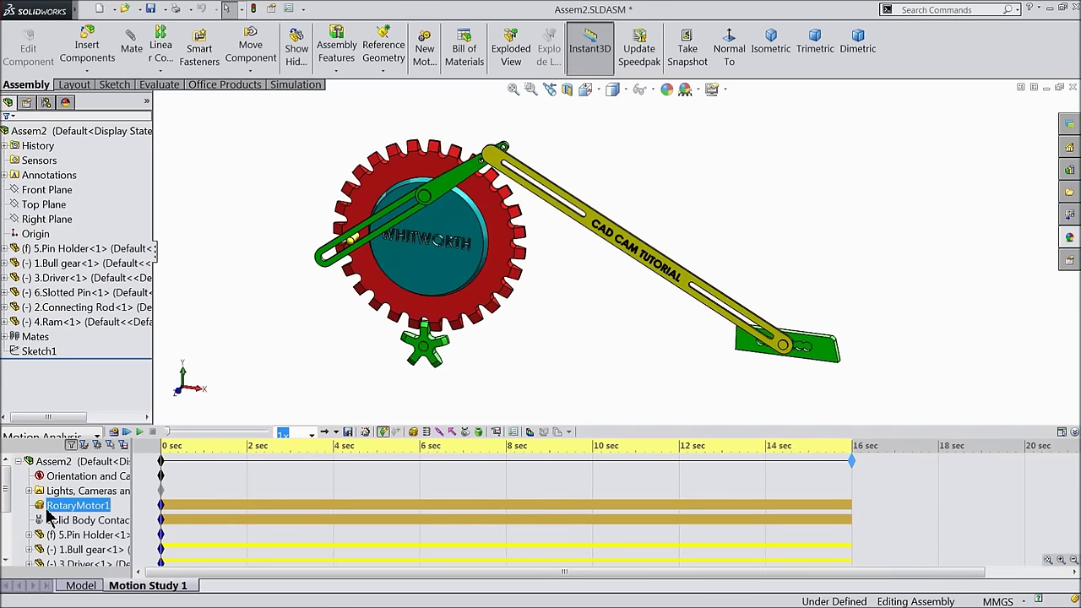
pyautogui.rightClick(40, 509)
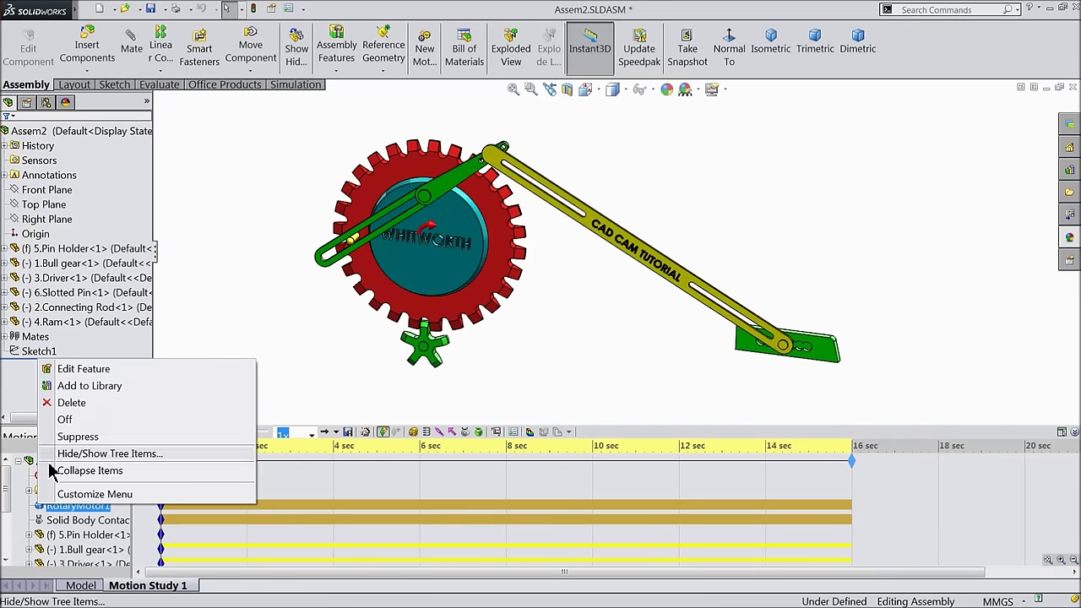
pyautogui.click(55, 369)
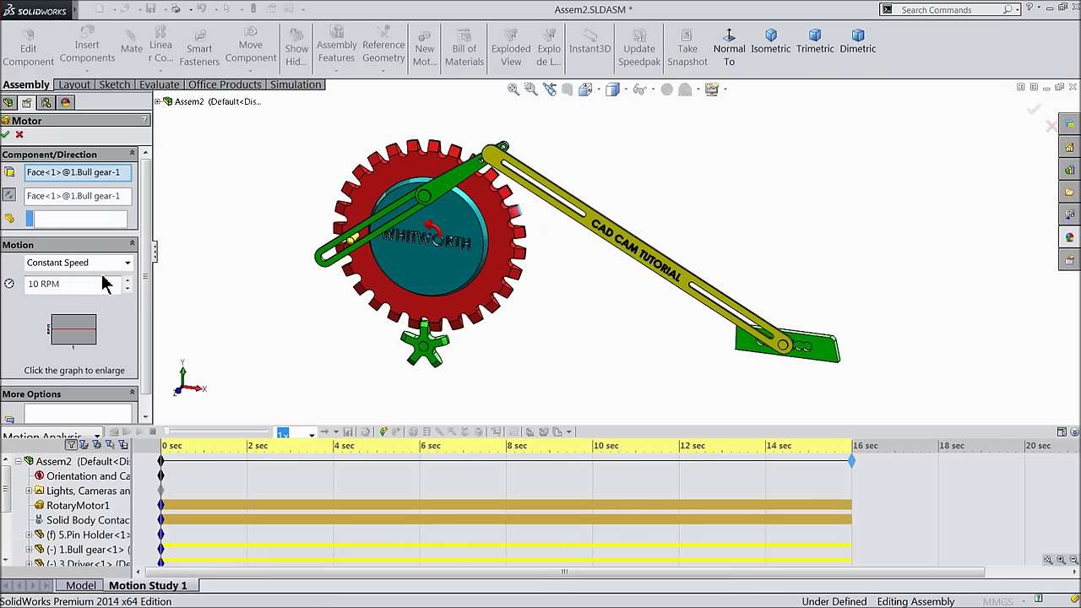
pyautogui.click(7, 136)
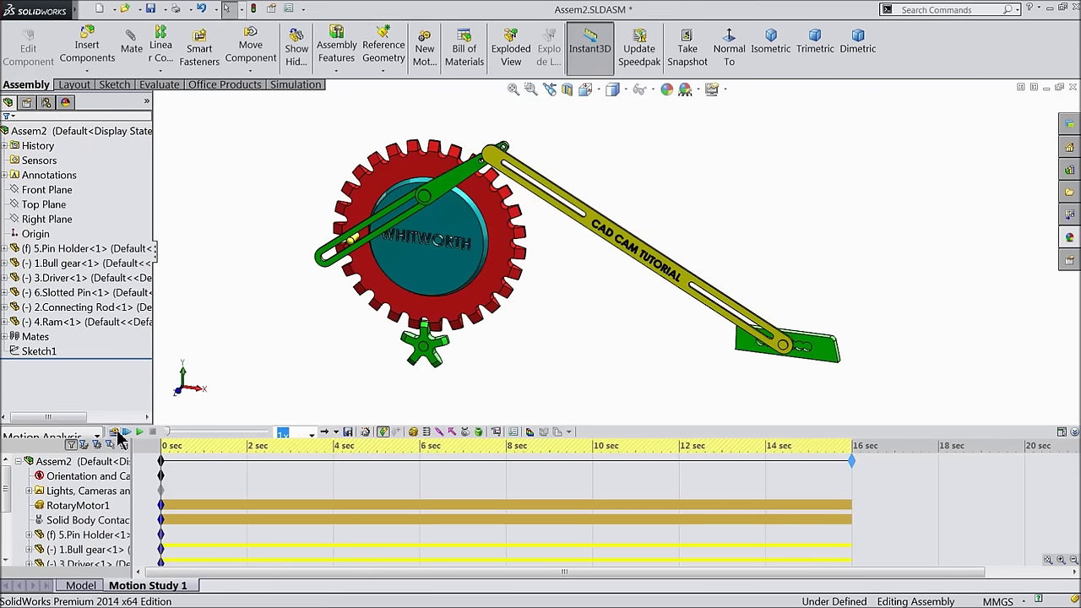
pyautogui.click(115, 431)
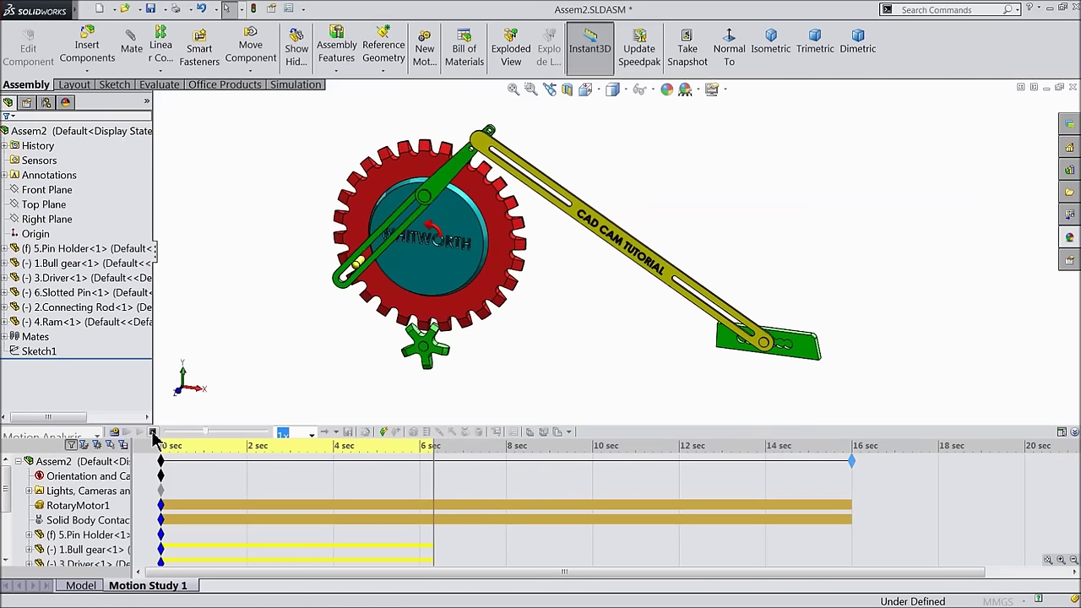
# - Return the study to 0 seconds and set the rotary motor's constant speed to 15 RPM
pyautogui.click(438, 483)
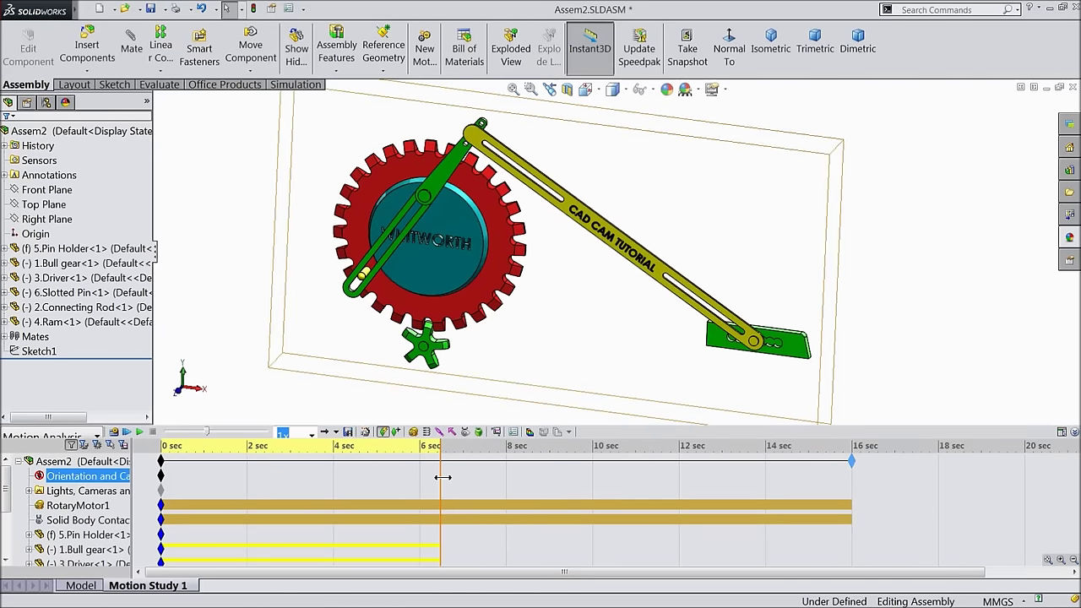
pyautogui.click(51, 507)
pyautogui.rightClick(42, 512)
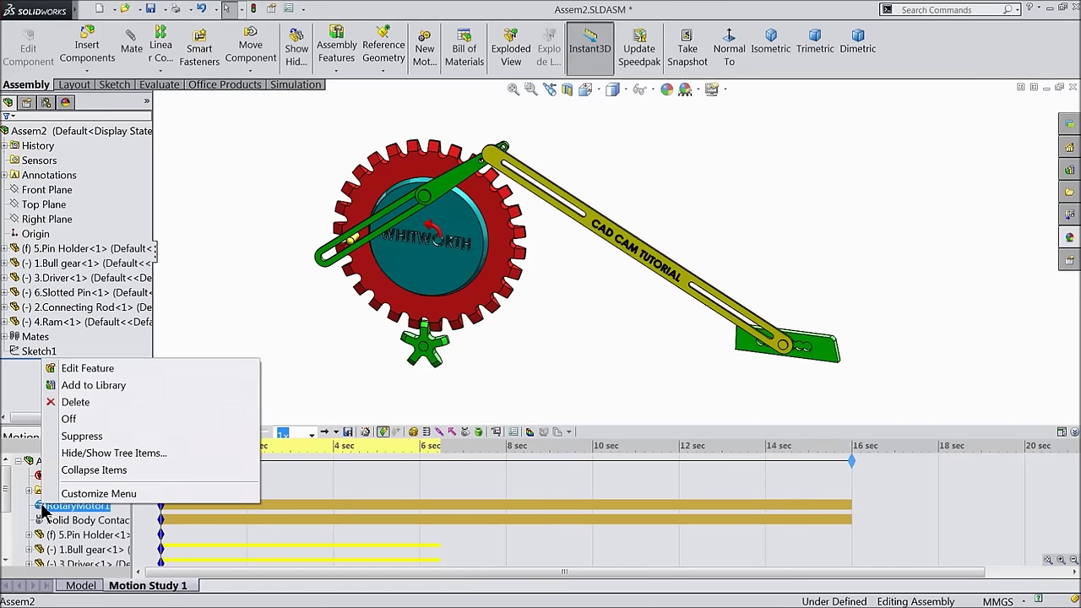
pyautogui.click(67, 369)
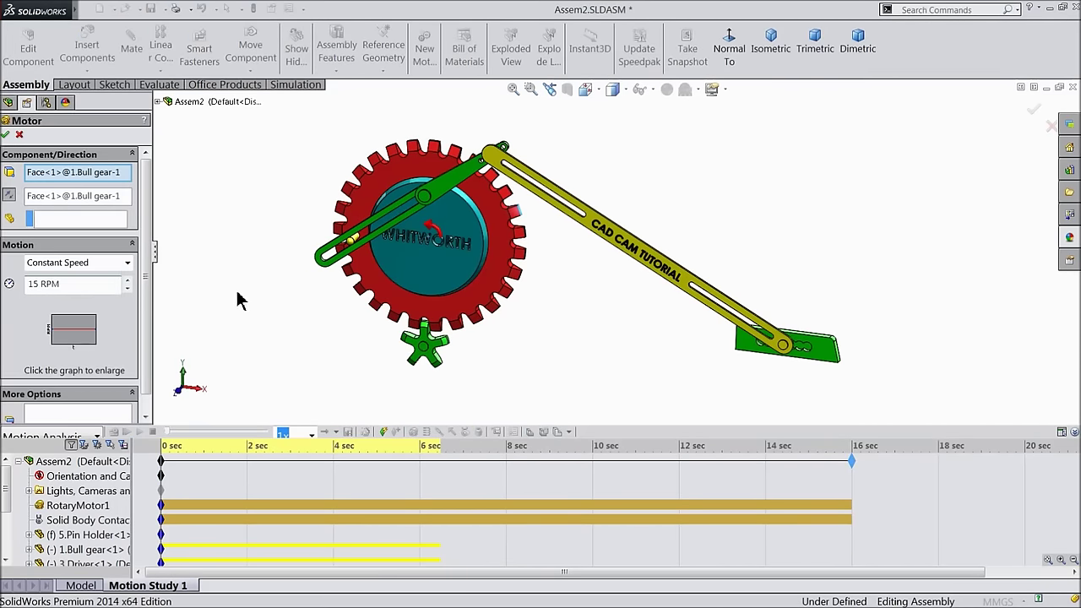
pyautogui.click(6, 136)
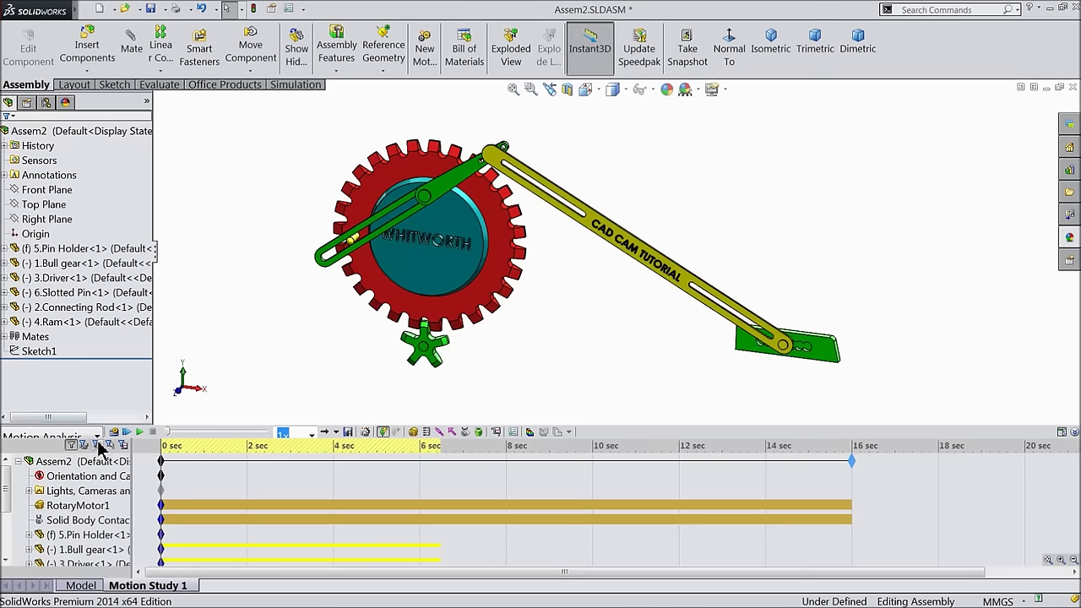
# - Recalculate the motion study at the new motor speed and play it back with the timeline collapsed
pyautogui.click(113, 431)
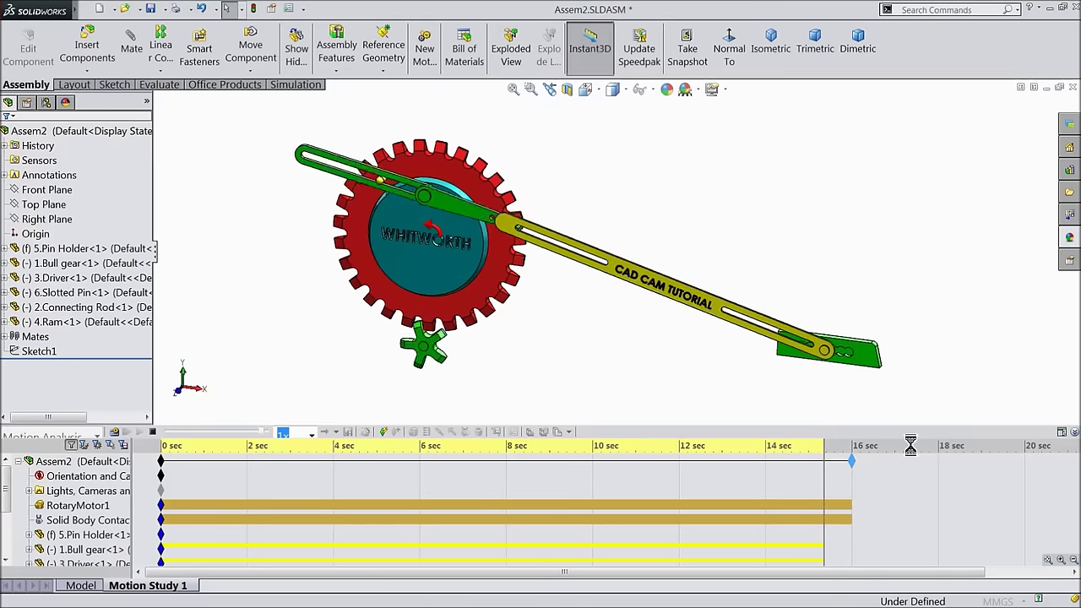
pyautogui.click(1074, 432)
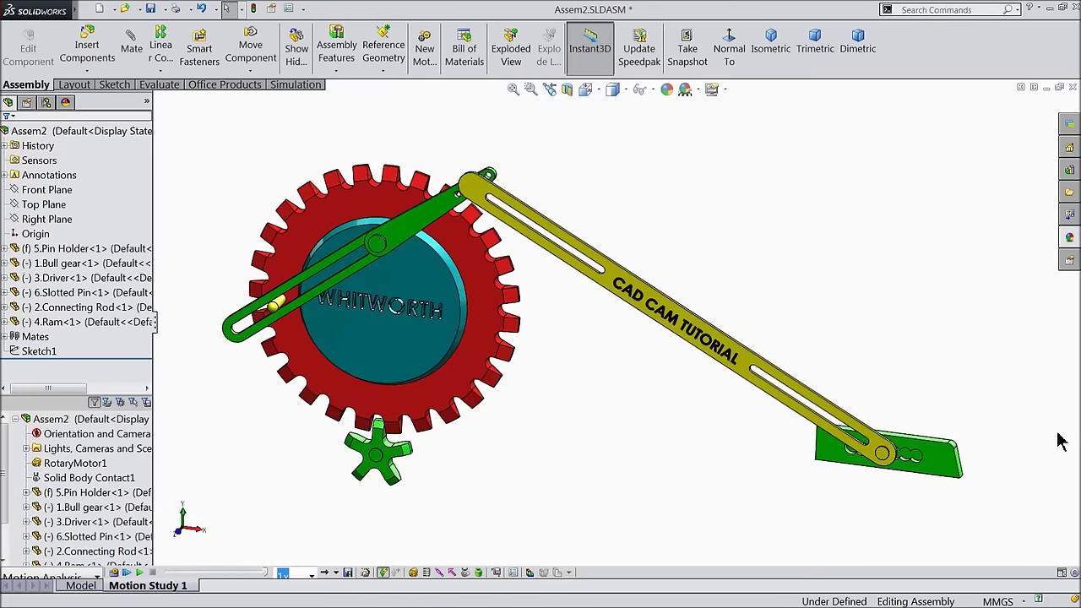
pyautogui.click(140, 573)
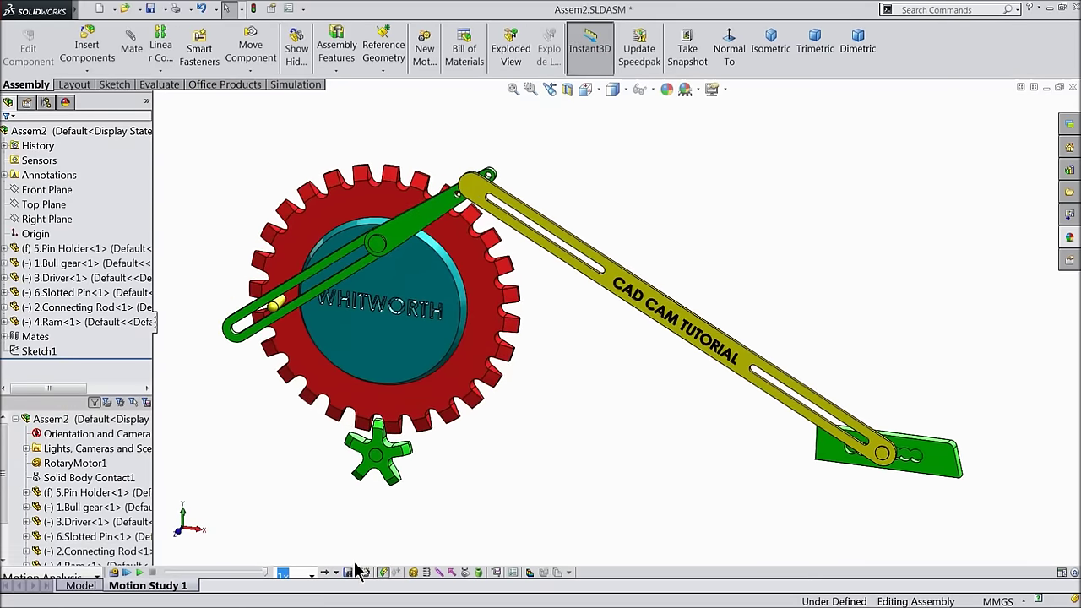
# - Set up saving the animation to the Desktop as the Microsoft AVI file Assem2.avi
pyautogui.click(349, 573)
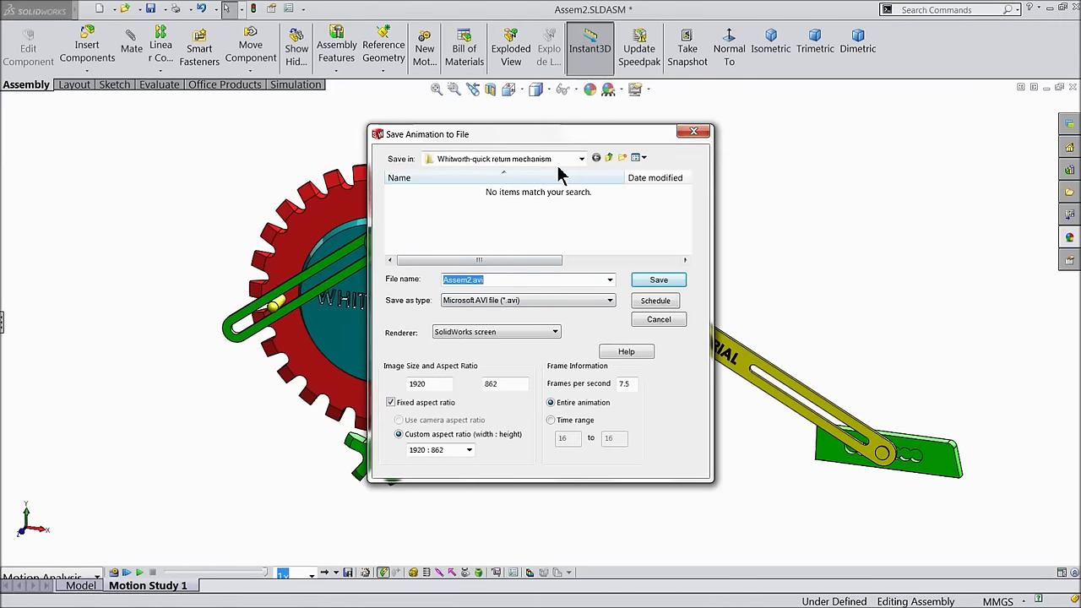
pyautogui.click(582, 160)
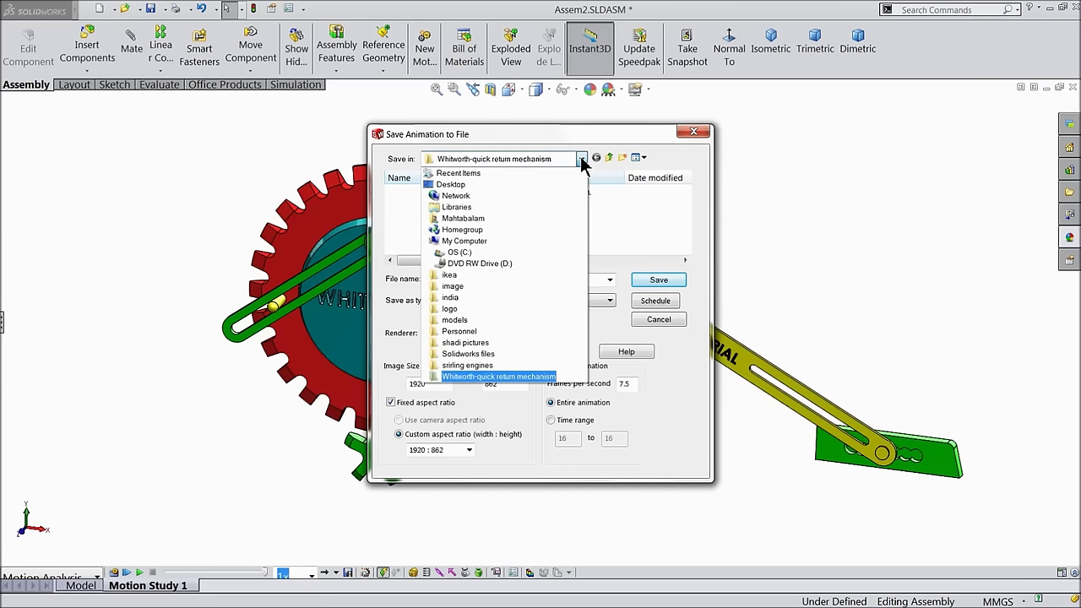
pyautogui.click(581, 160)
pyautogui.click(582, 159)
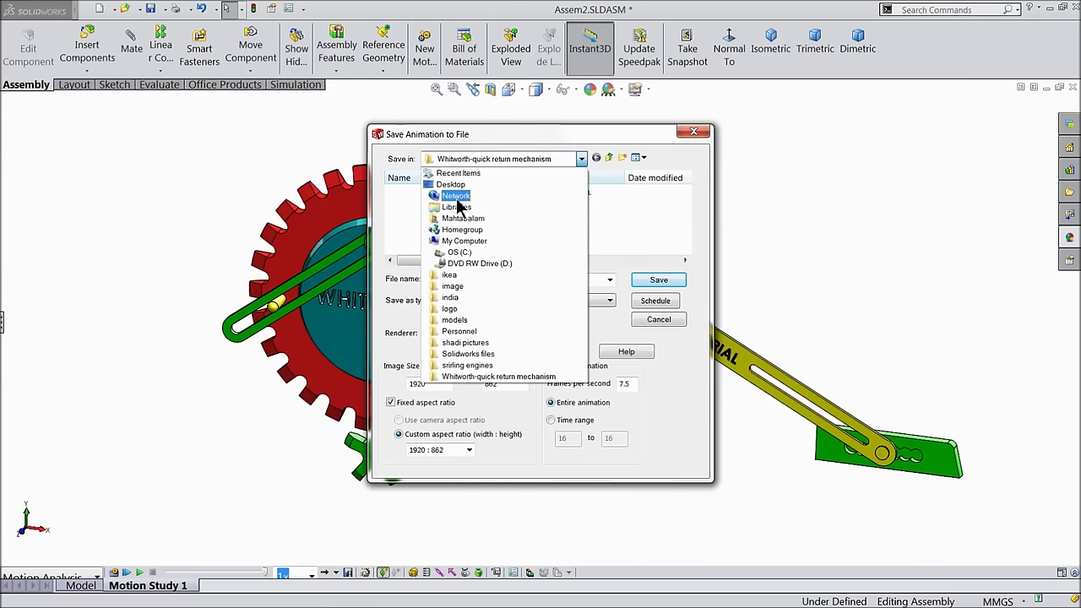
pyautogui.click(456, 185)
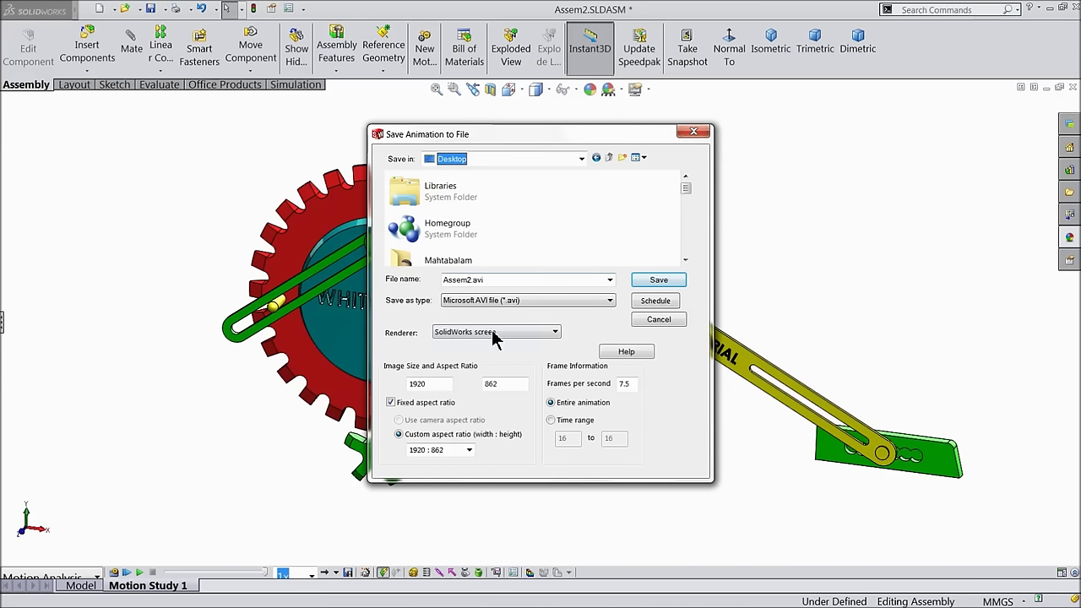
pyautogui.click(549, 307)
pyautogui.click(541, 313)
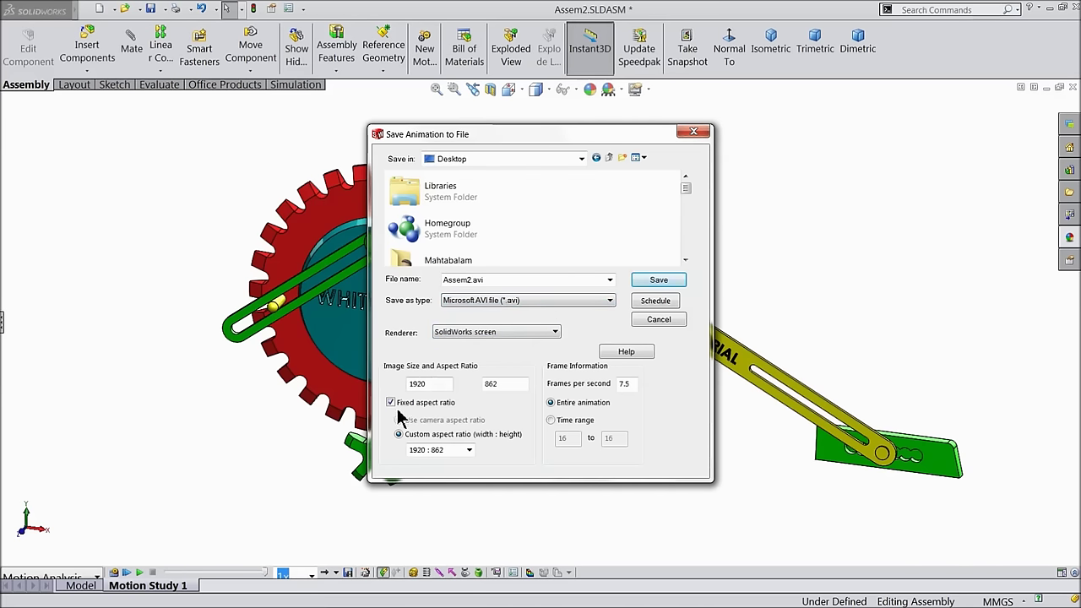
# - Give the animation a 16:9 aspect ratio at 1920 x 1080 and 25 frames per second, and save it with Microsoft Video 1 compression
pyautogui.click(469, 449)
pyautogui.click(430, 333)
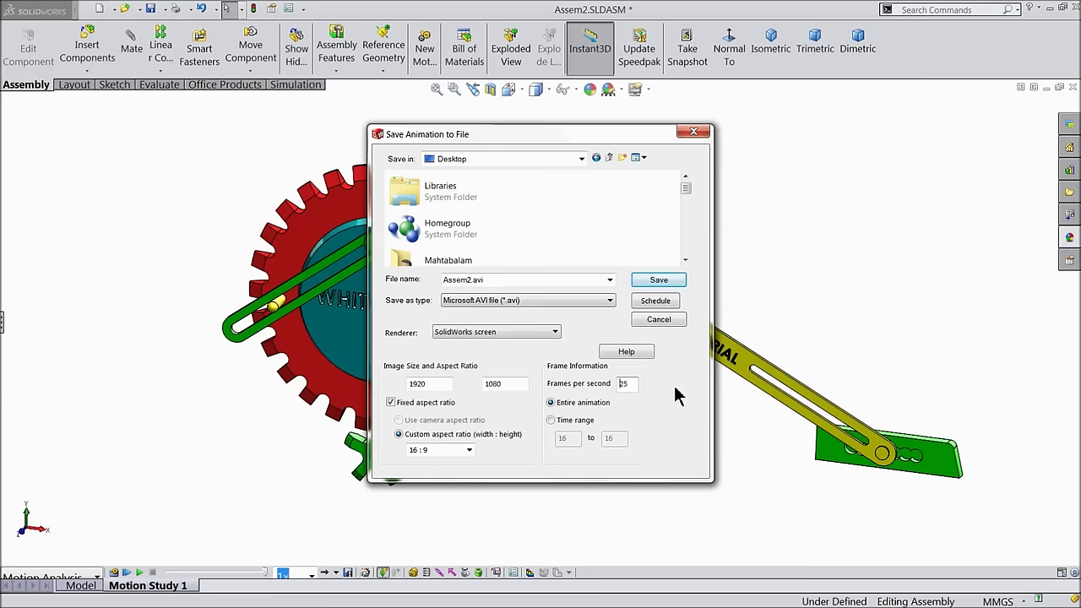
pyautogui.click(659, 282)
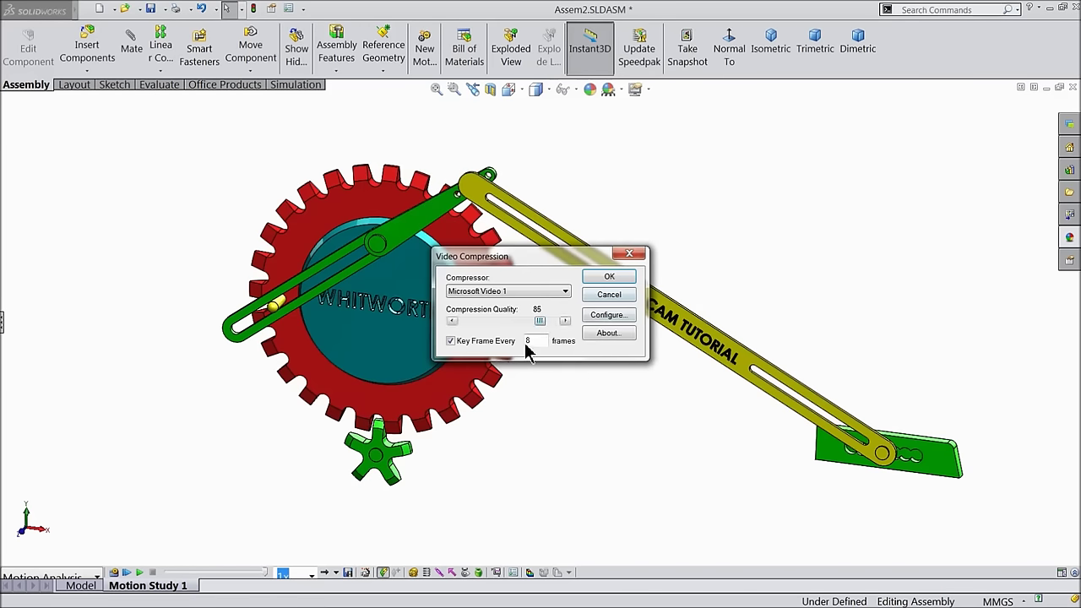
pyautogui.click(626, 279)
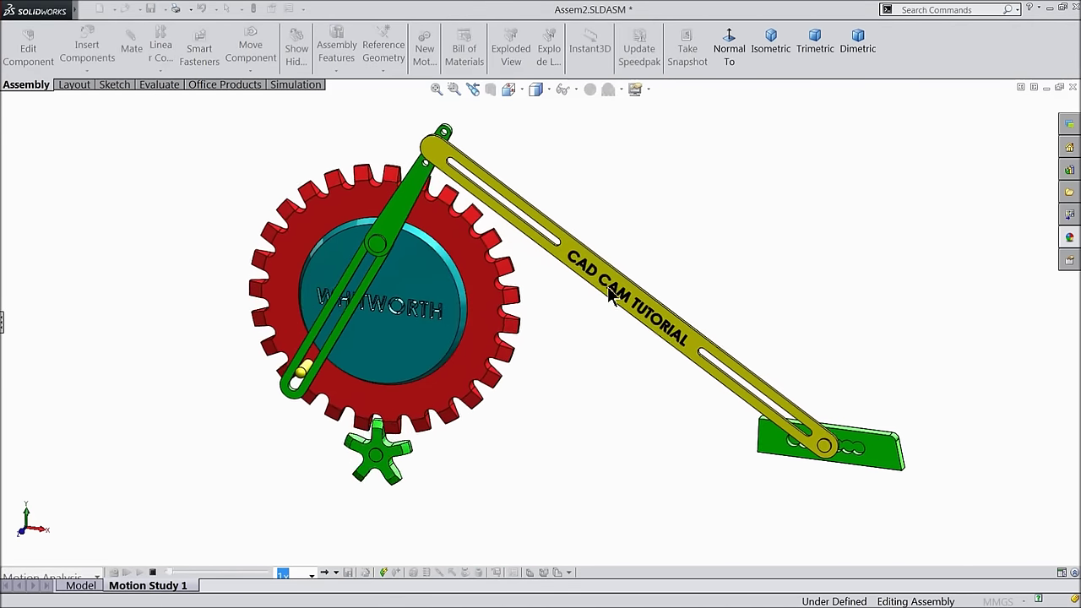